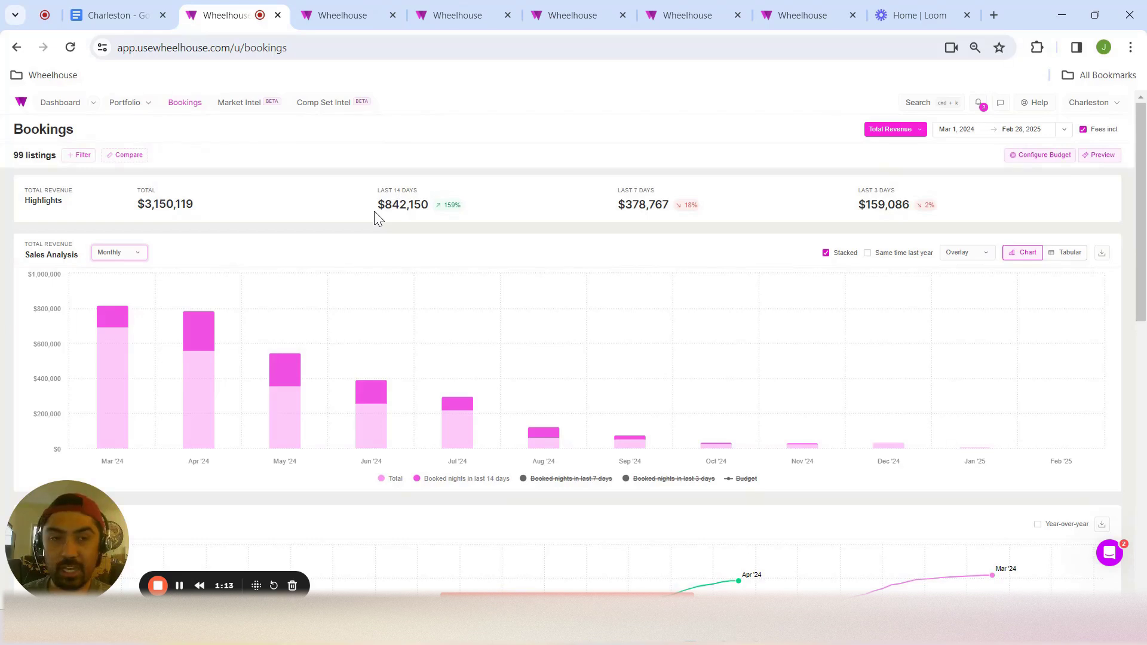
Switch the bookings metric to Booked nights and set the Sales Analysis chart to Daily
{"action": "mouse_move", "coordinate": [190, 377]}
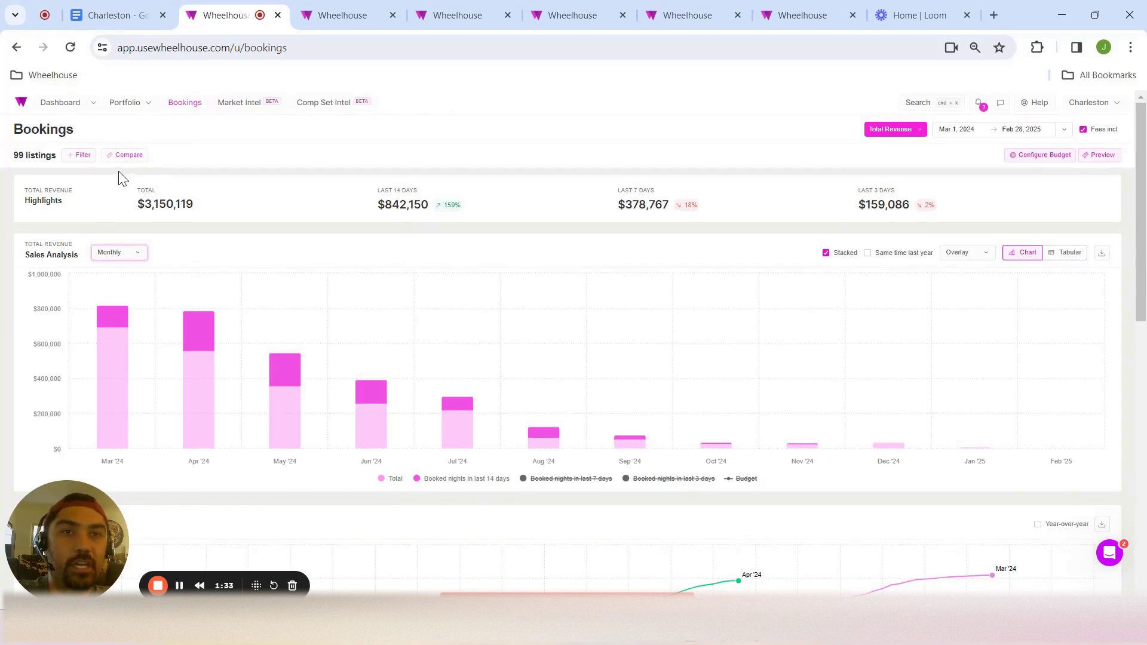
{"action": "left_click", "coordinate": [891, 130]}
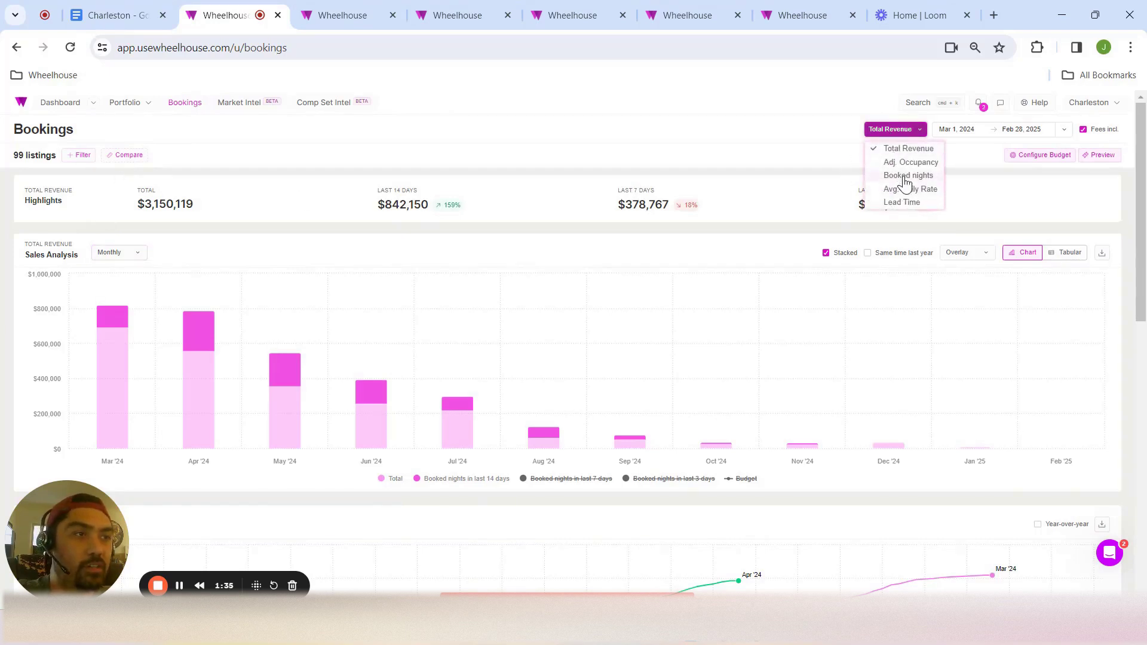
{"action": "left_click", "coordinate": [905, 176]}
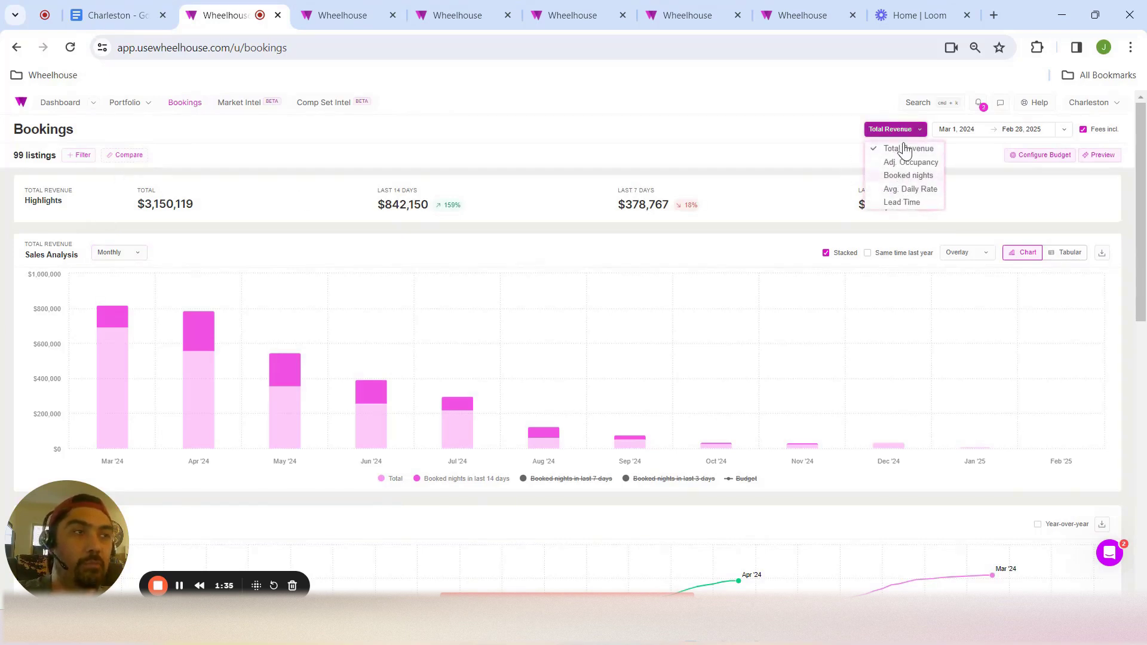
{"action": "left_click", "coordinate": [891, 130]}
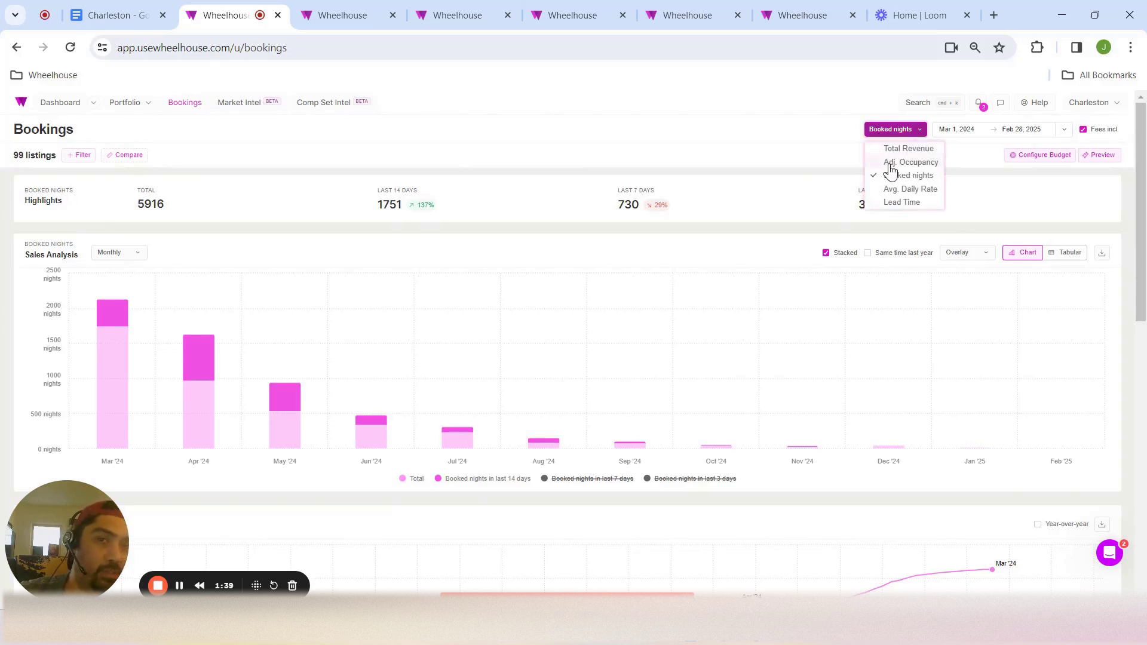
{"action": "left_click", "coordinate": [135, 254]}
{"action": "left_click", "coordinate": [135, 276]}
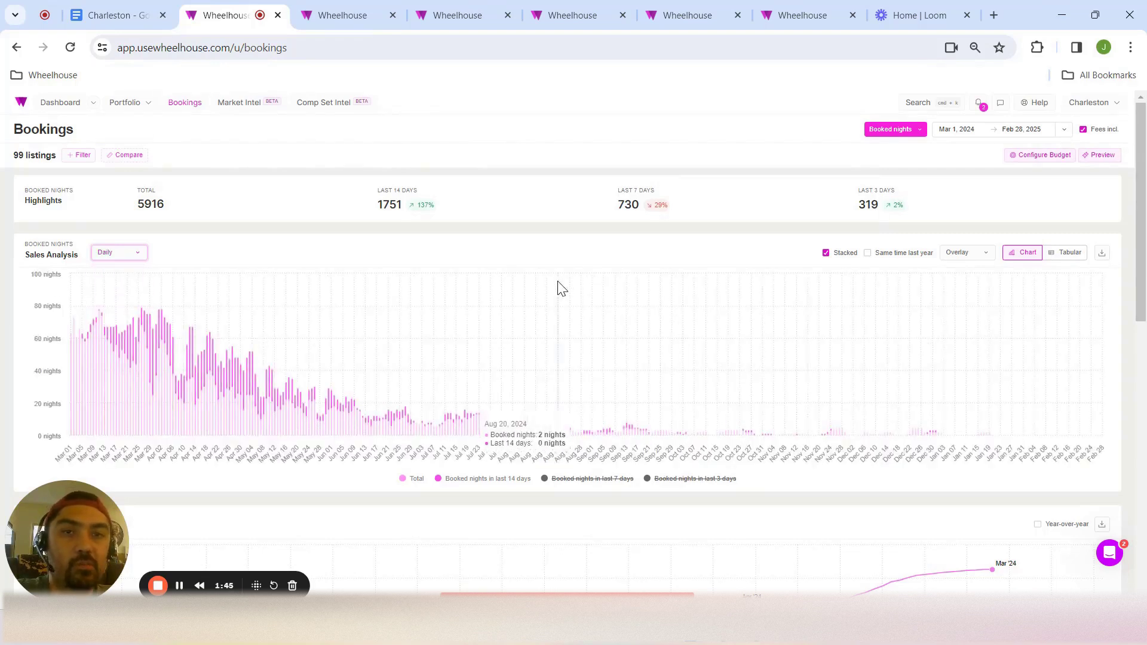
Filter the bookings by market to show only Charleston listings
{"action": "left_click", "coordinate": [65, 159]}
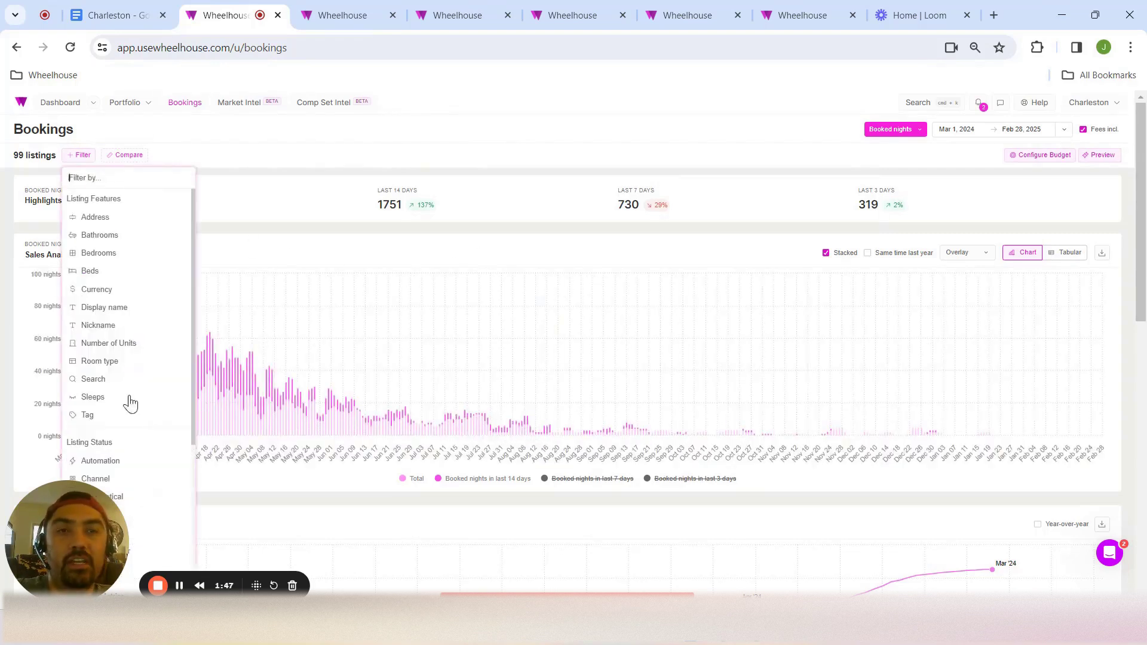
{"action": "scroll", "coordinate": [127, 378], "scroll_direction": "down", "scroll_amount": 4}
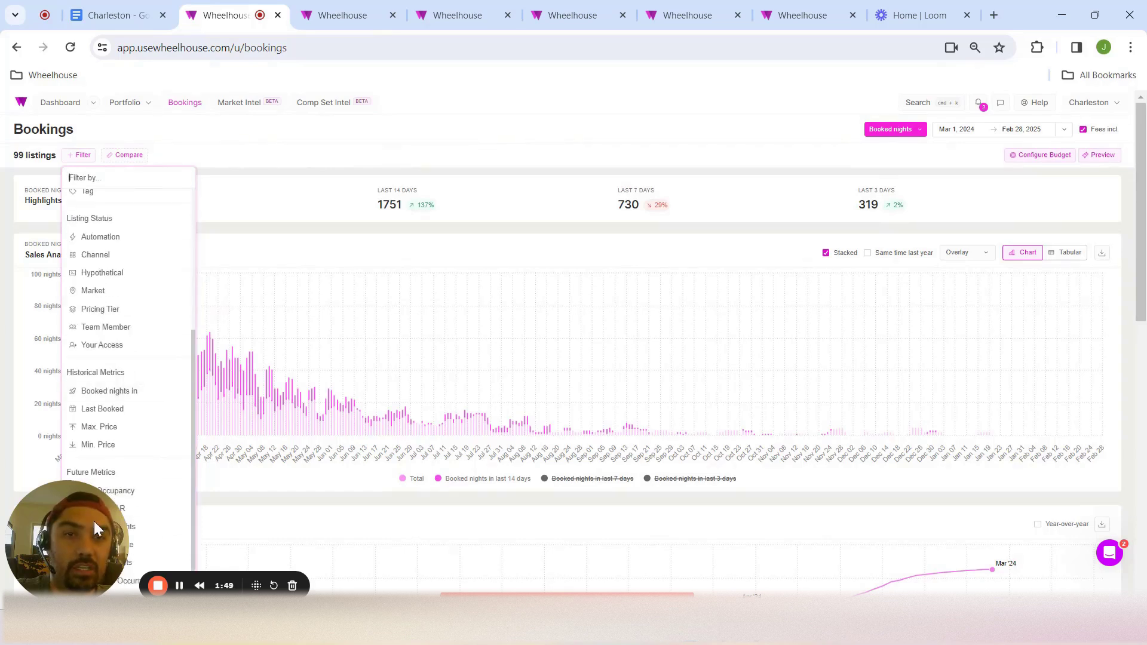
{"action": "left_click", "coordinate": [95, 292]}
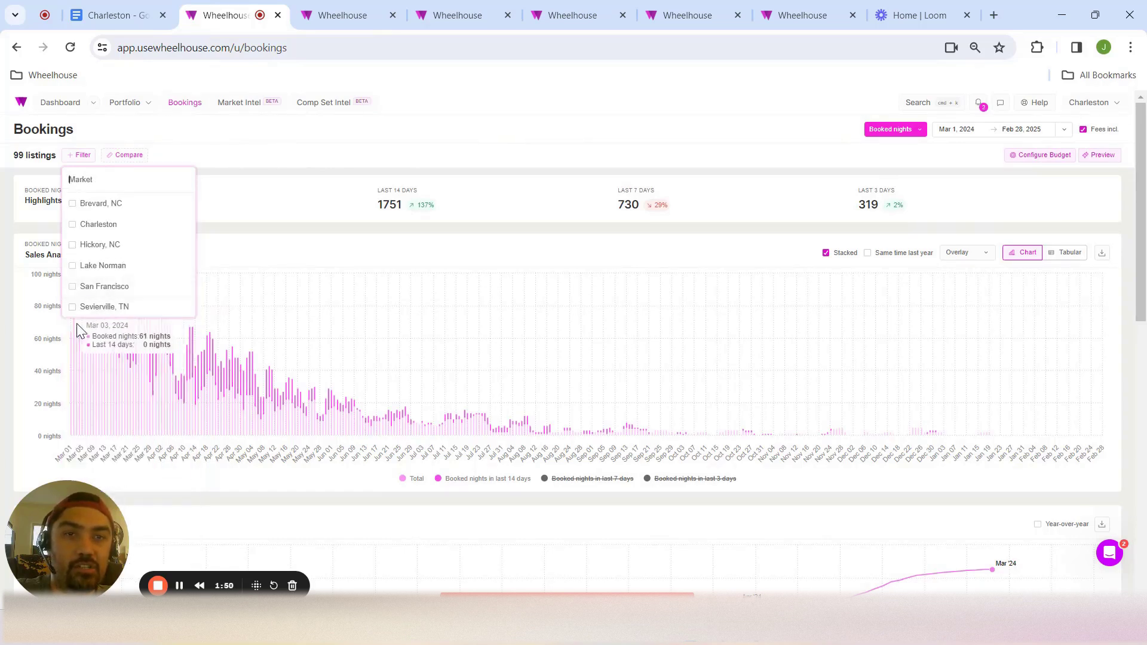
{"action": "left_click", "coordinate": [99, 224]}
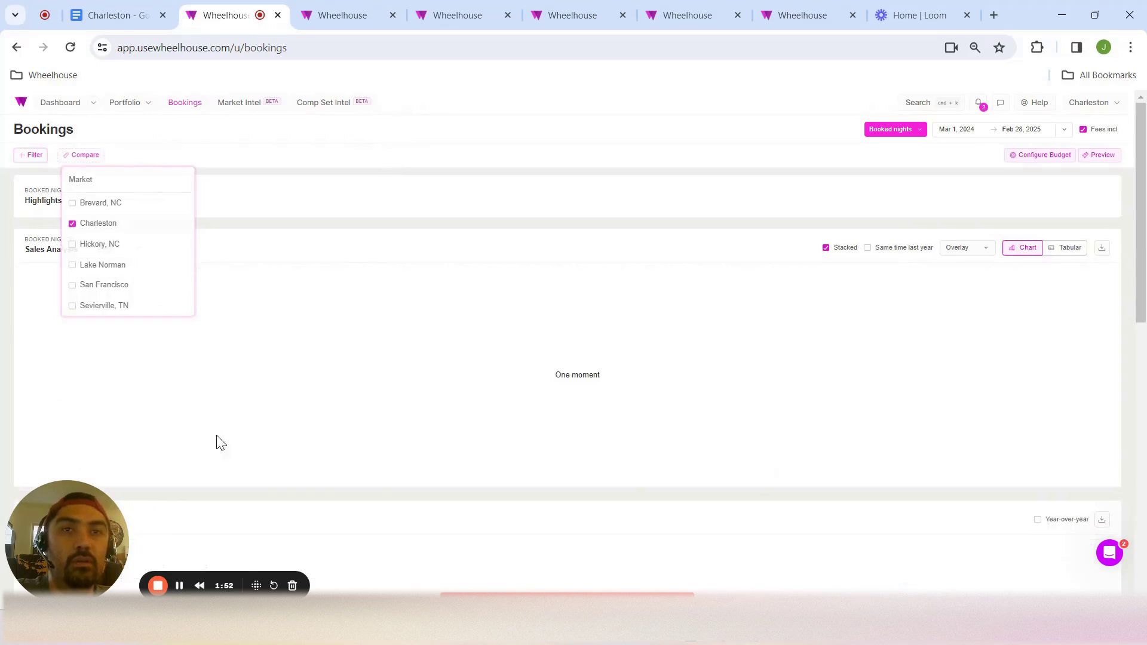
{"action": "left_click", "coordinate": [217, 440]}
{"action": "left_click_drag", "start_coordinate": [78, 529], "coordinate": [821, 505]}
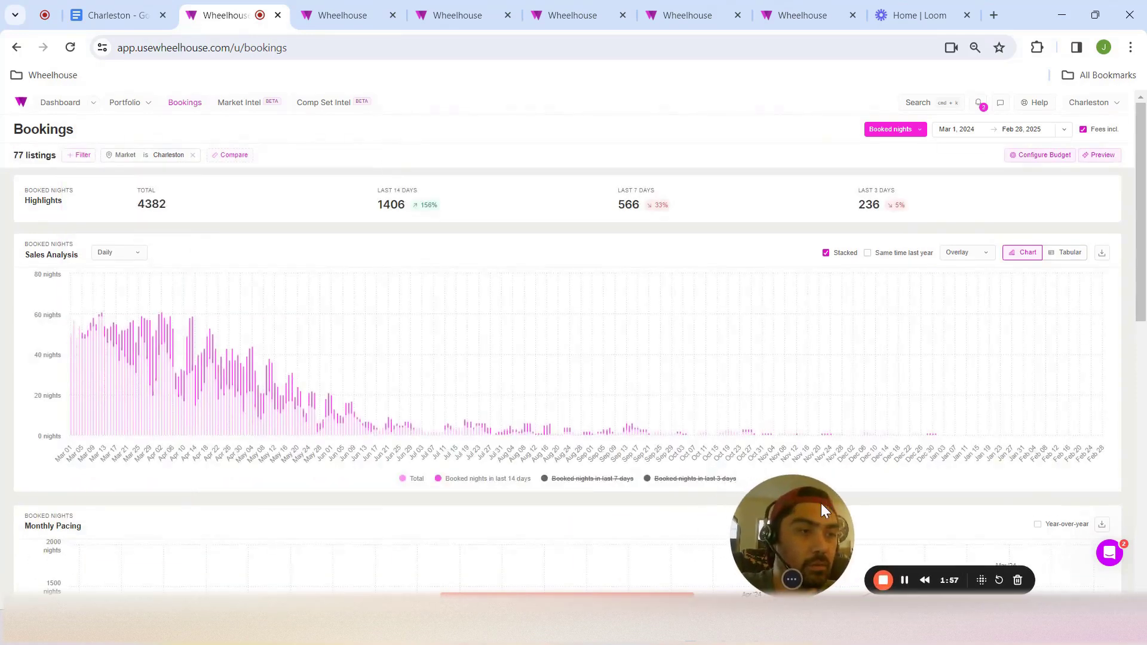
Compare nights booked in the last 7 and last 14 days in the Sales Analysis chart, finishing on the 7-day series
{"action": "left_click", "coordinate": [610, 484]}
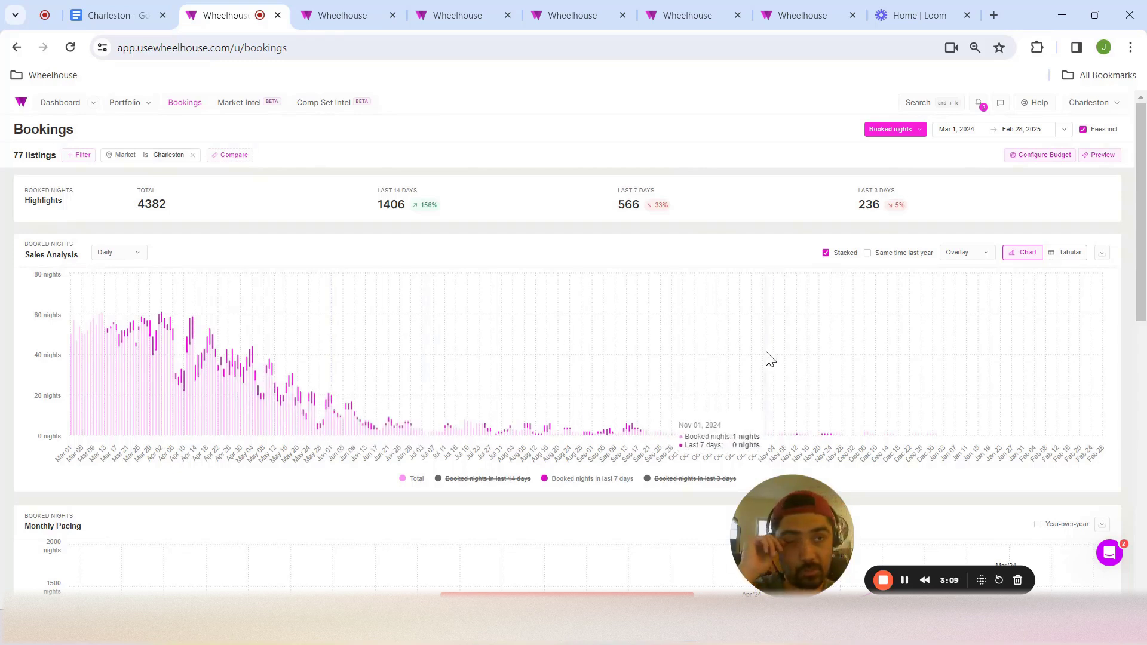
{"action": "left_click", "coordinate": [505, 480]}
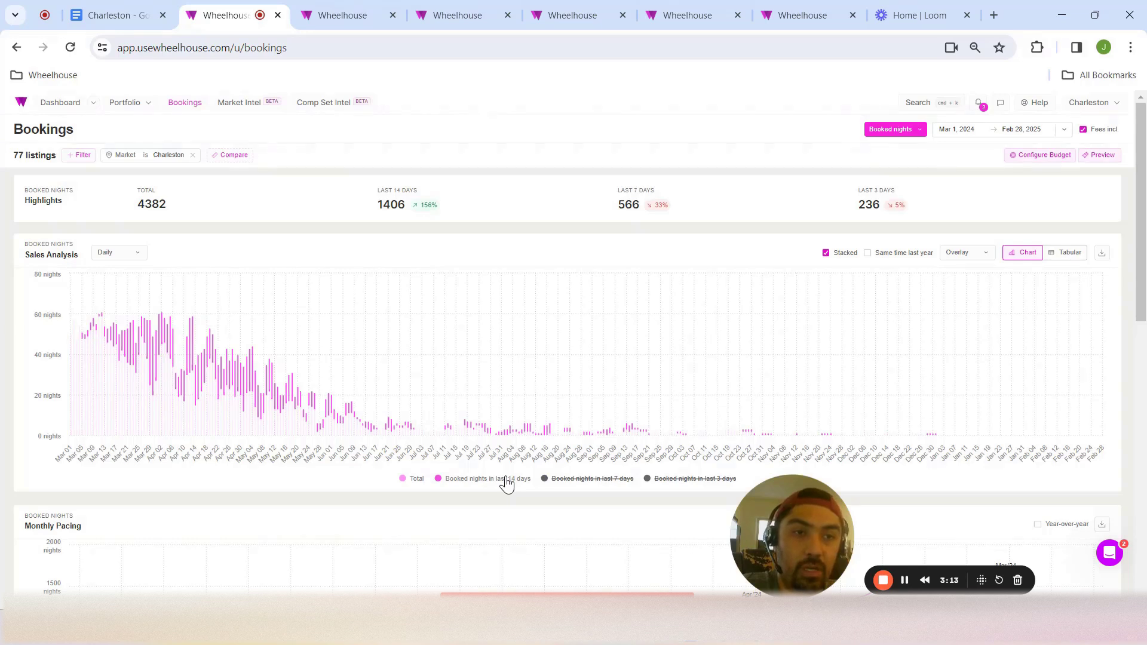
{"action": "left_click", "coordinate": [602, 489]}
{"action": "left_click", "coordinate": [493, 485]}
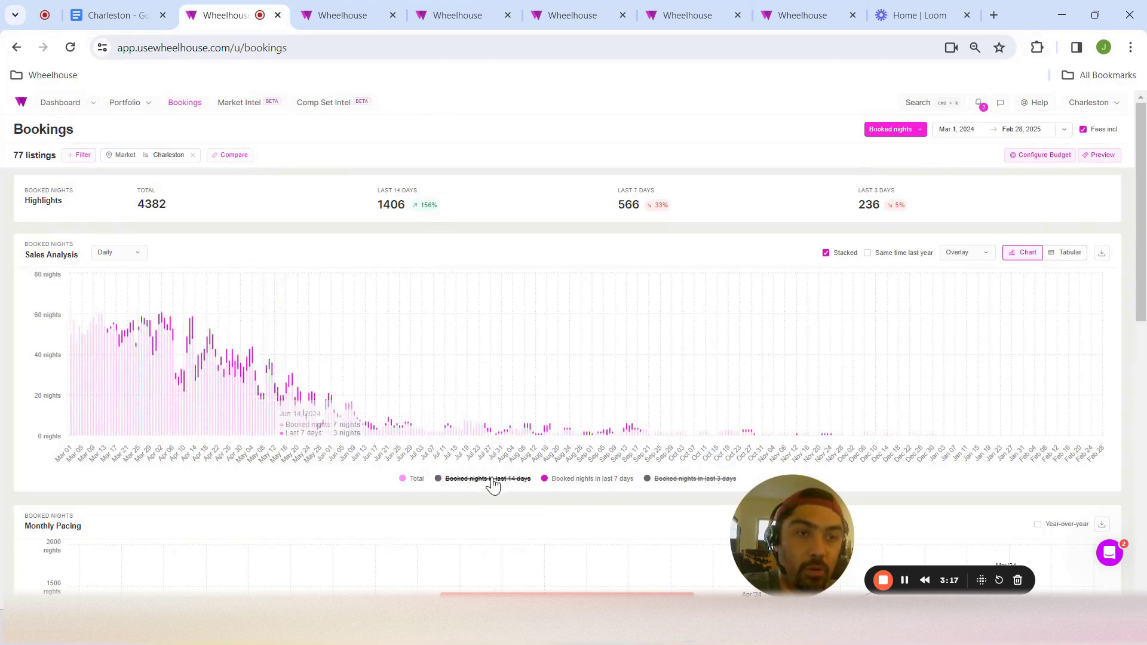
{"action": "left_click", "coordinate": [493, 485]}
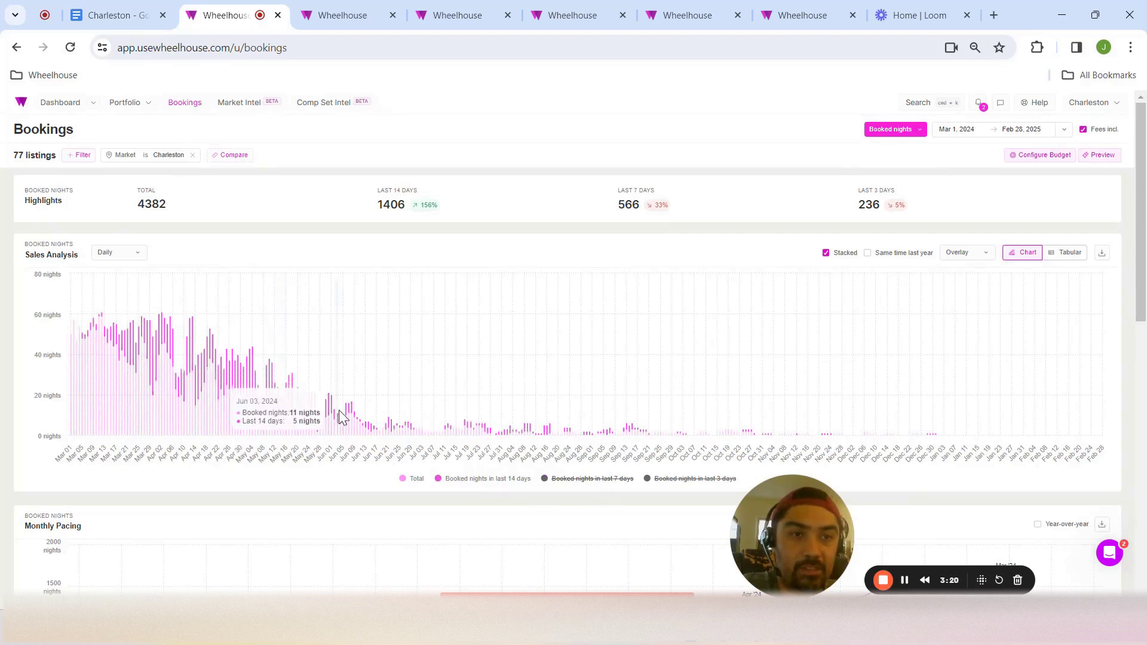
{"action": "left_click", "coordinate": [579, 481]}
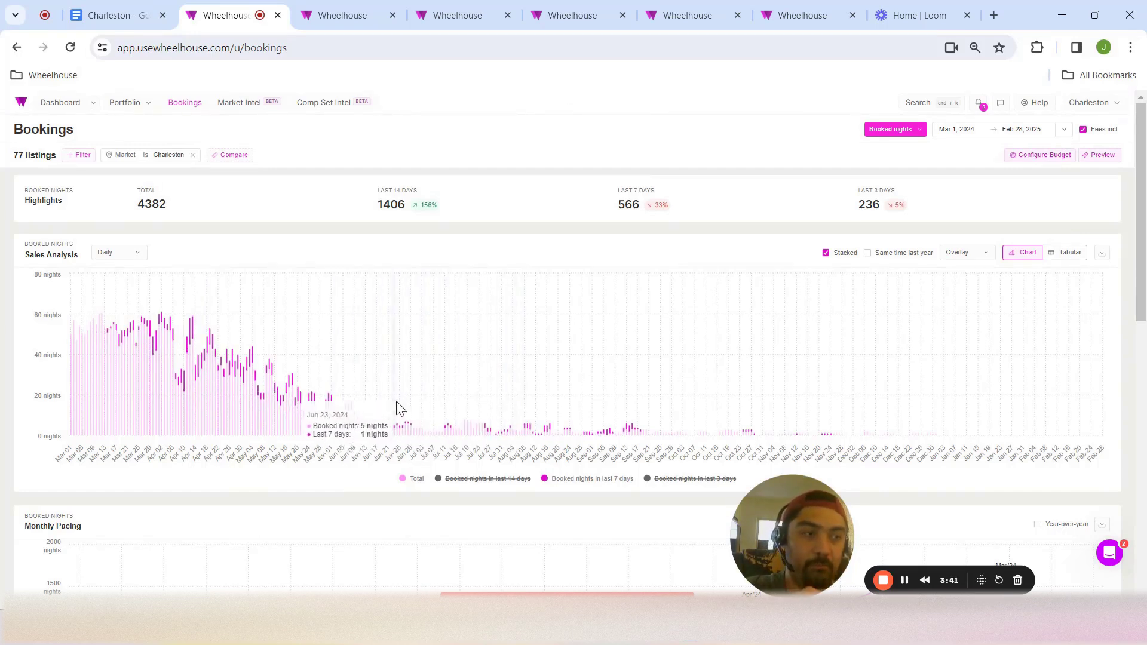
Switch to the Charleston Google Docs document and review the high season booking-window table for Charleston by bedroom count
{"action": "left_click", "coordinate": [96, 15]}
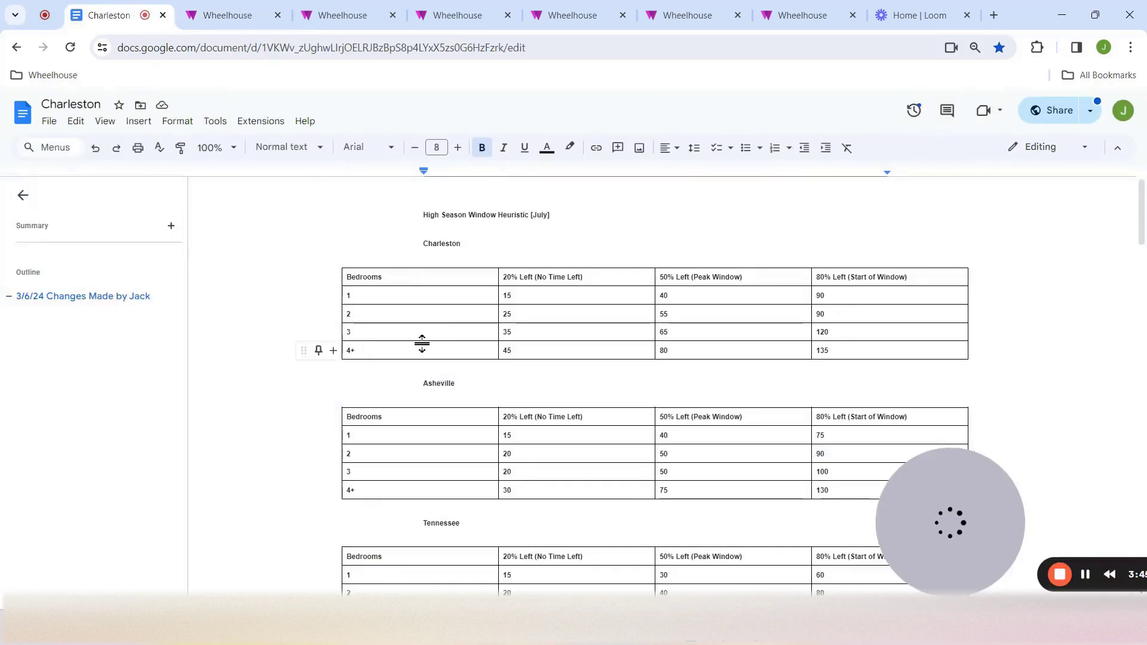
{"action": "left_click", "coordinate": [413, 322]}
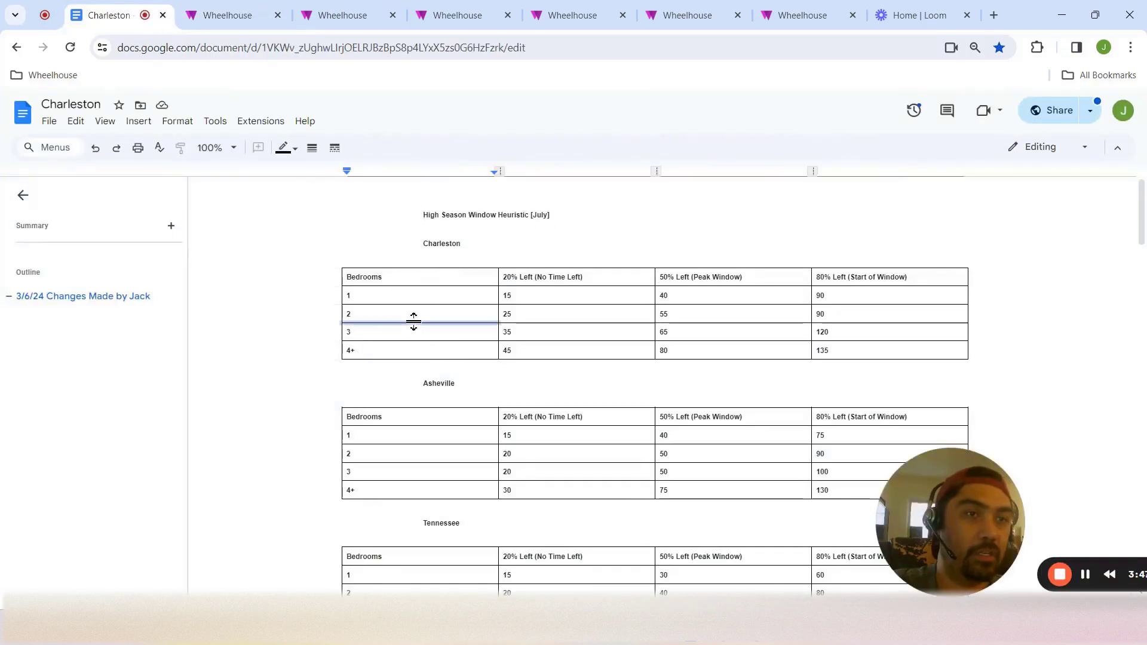
{"action": "left_click", "coordinate": [558, 320]}
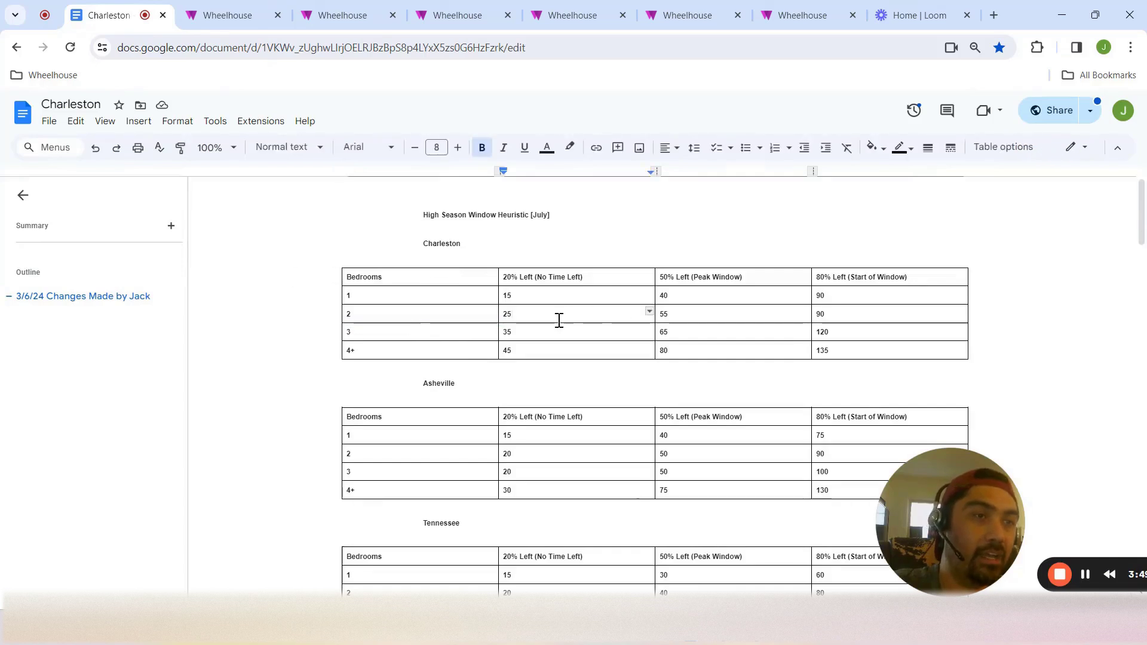
{"action": "left_click", "coordinate": [689, 335]}
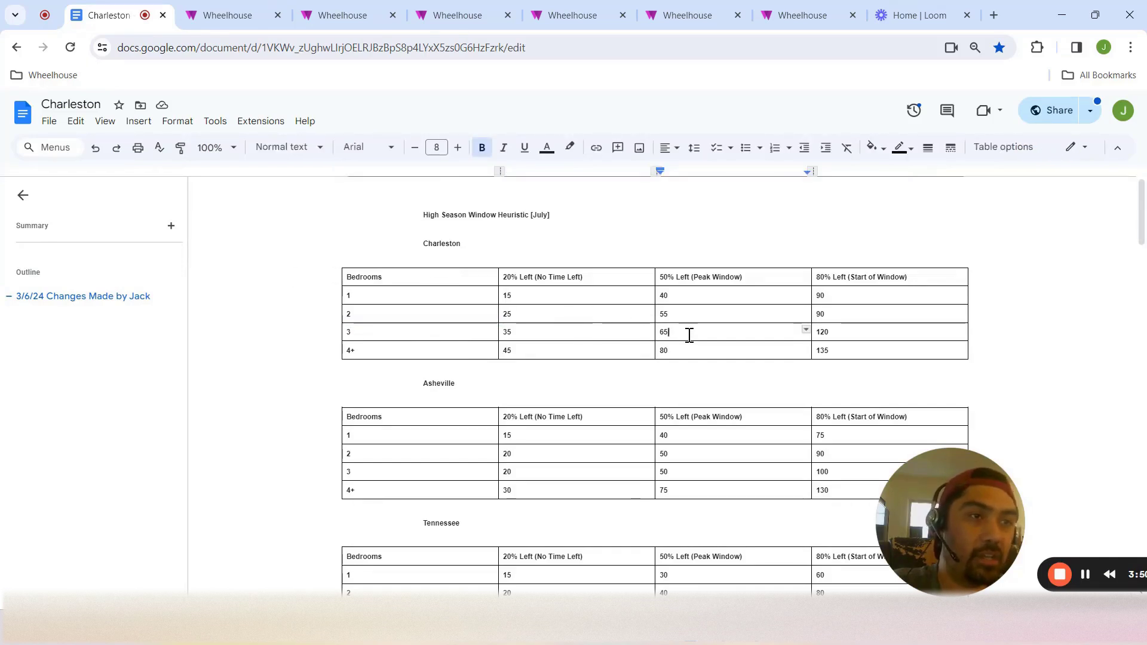
{"action": "left_click", "coordinate": [872, 333]}
{"action": "left_click_drag", "start_coordinate": [863, 333], "coordinate": [779, 331]}
{"action": "left_click", "coordinate": [886, 328]}
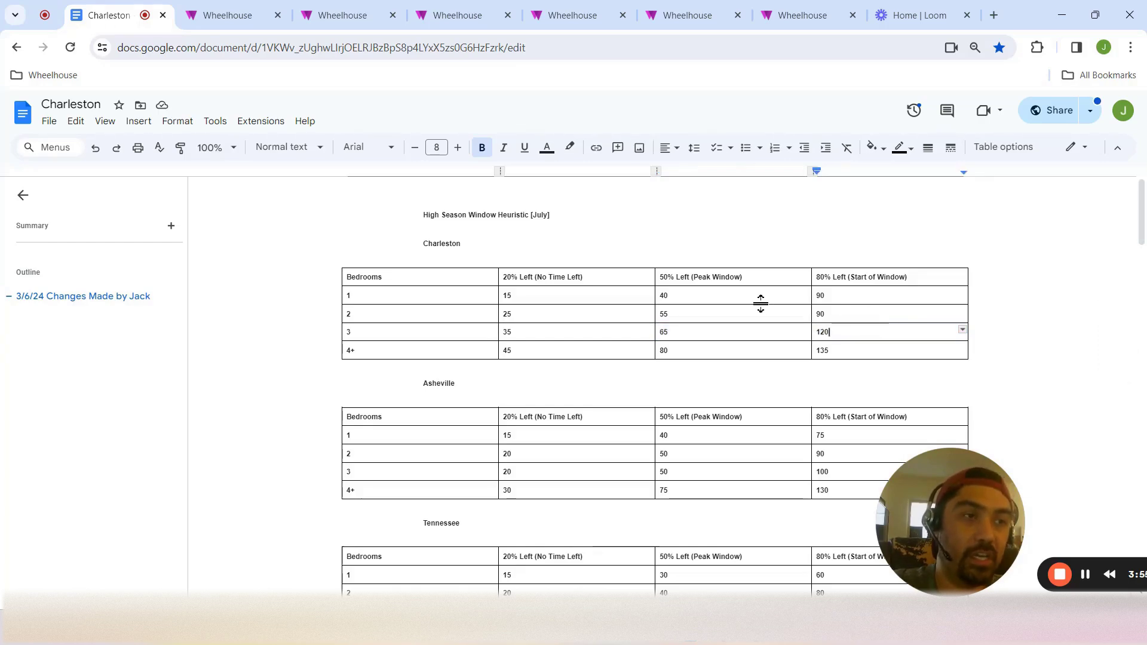
Return to the Wheelhouse bookings page and add a tag filter for Group | Downtown + STR + B&B
{"action": "left_click", "coordinate": [243, 8]}
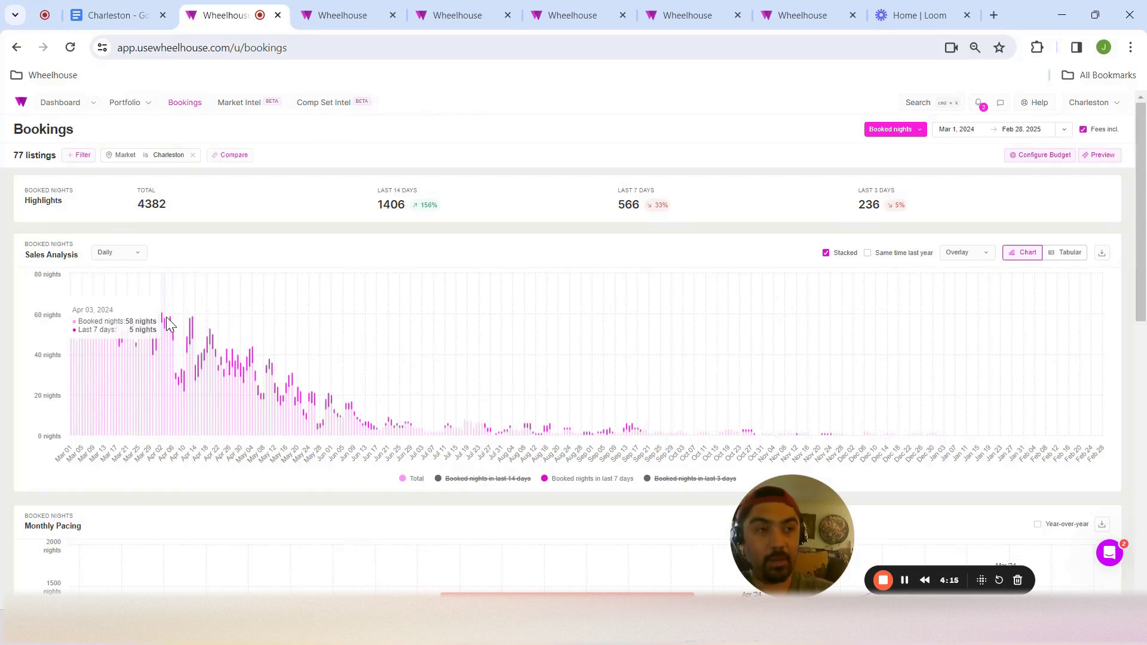
{"action": "left_click", "coordinate": [79, 156]}
{"action": "scroll", "coordinate": [96, 441], "scroll_direction": "down", "scroll_amount": 10}
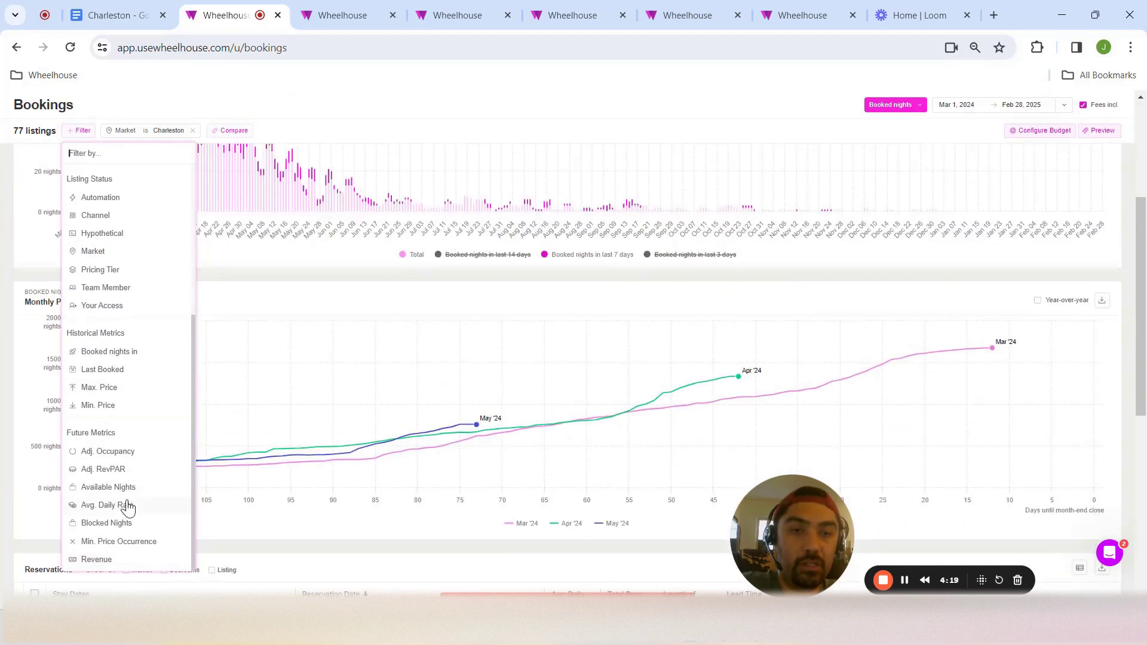
{"action": "scroll", "coordinate": [124, 255], "scroll_direction": "up", "scroll_amount": 3}
{"action": "left_click", "coordinate": [120, 301]}
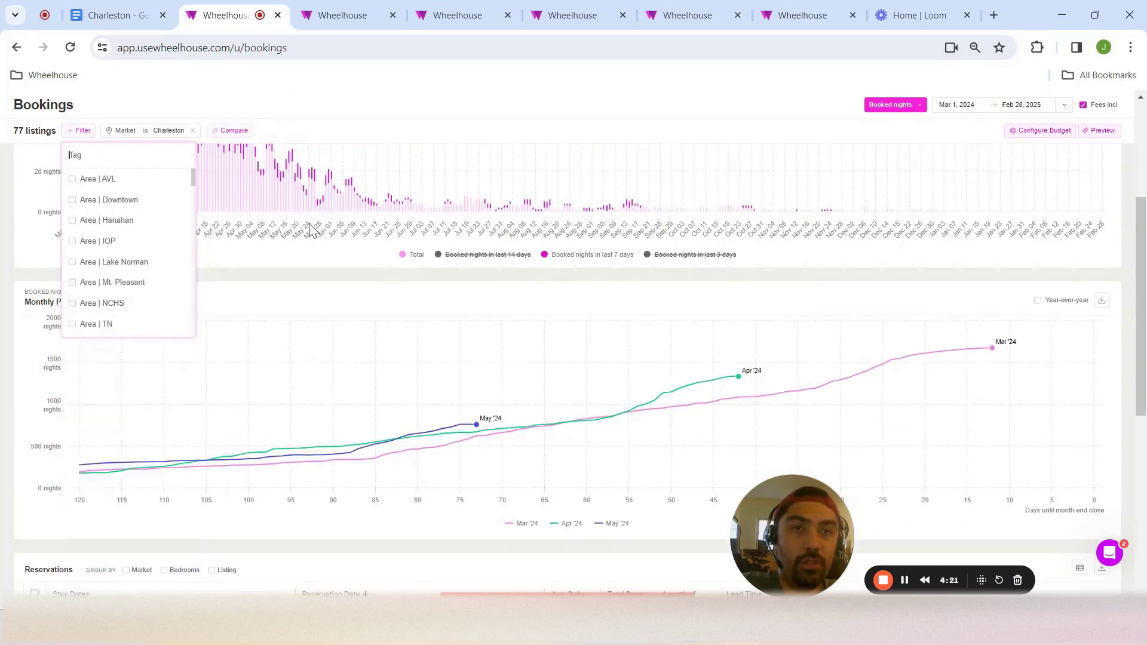
{"action": "scroll", "coordinate": [102, 180], "scroll_direction": "up", "scroll_amount": 5}
{"action": "scroll", "coordinate": [120, 256], "scroll_direction": "down", "scroll_amount": 4}
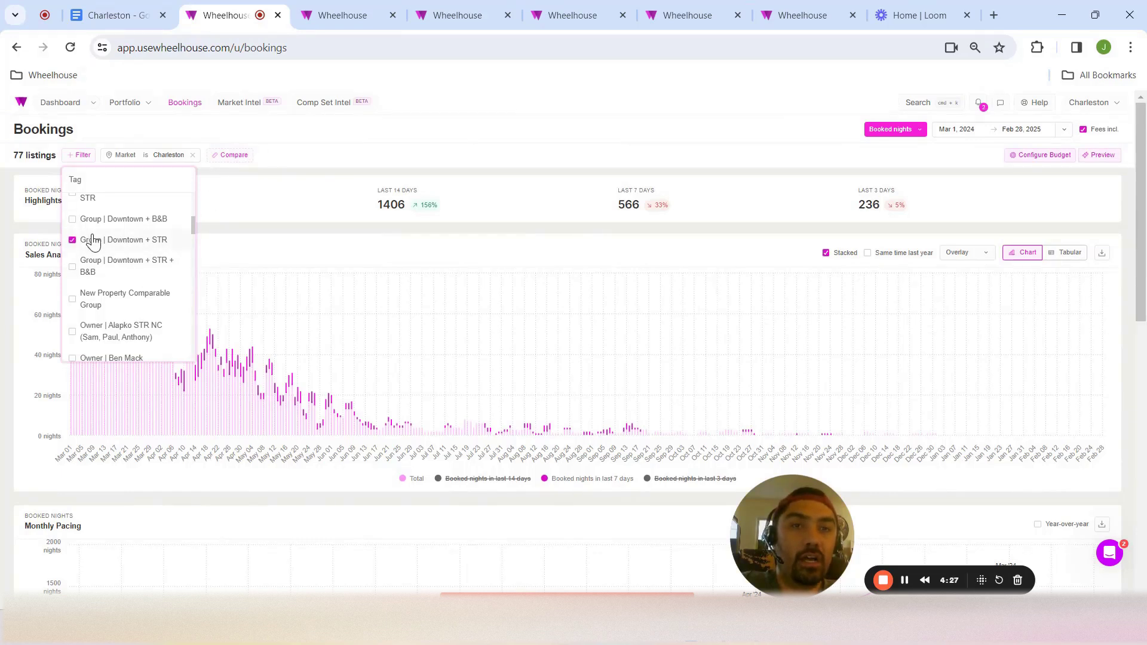
{"action": "left_click", "coordinate": [84, 267]}
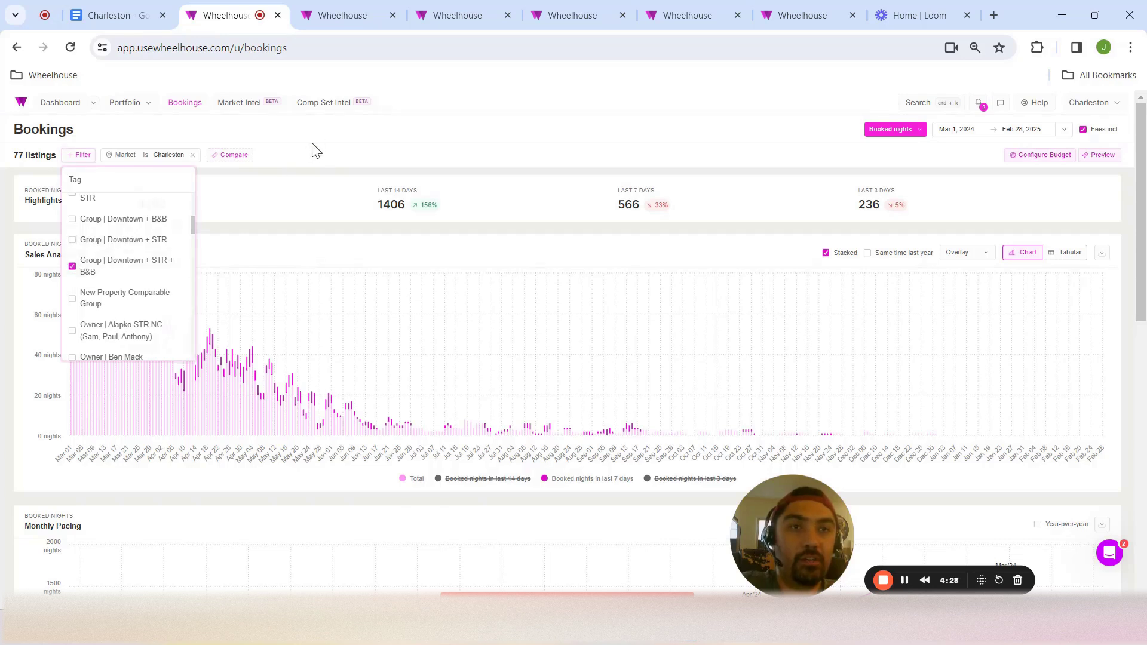
{"action": "left_click", "coordinate": [277, 169]}
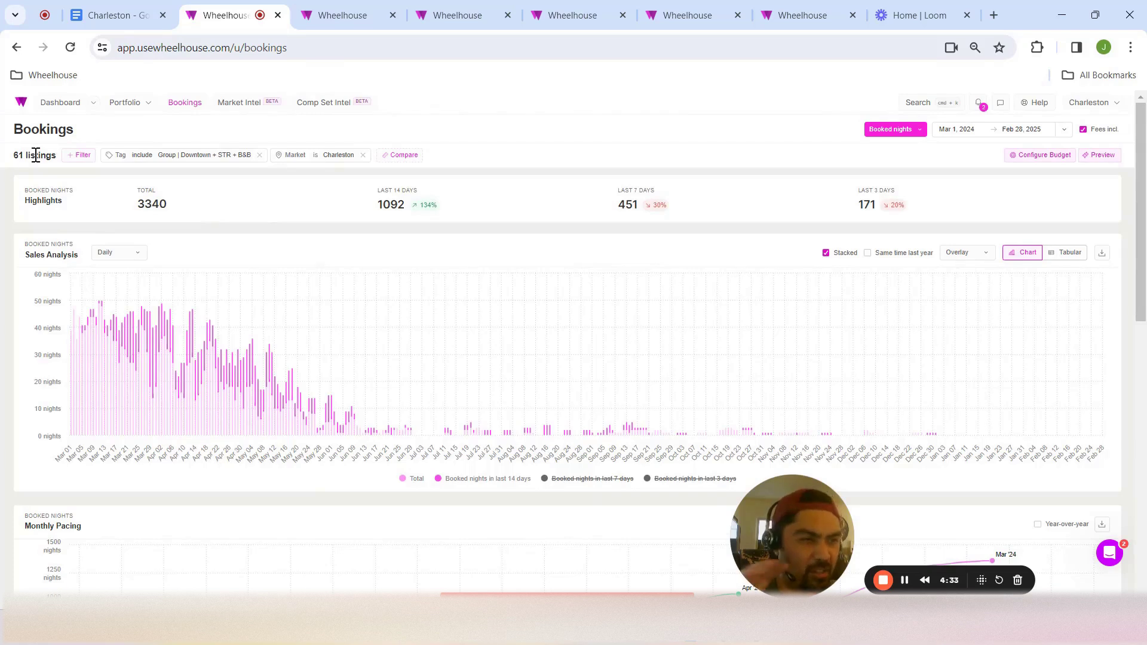
Filter the listings to 0 and 1 bedrooms and overlay the nights booked in the last 7 days on the chart
{"action": "left_click", "coordinate": [80, 155]}
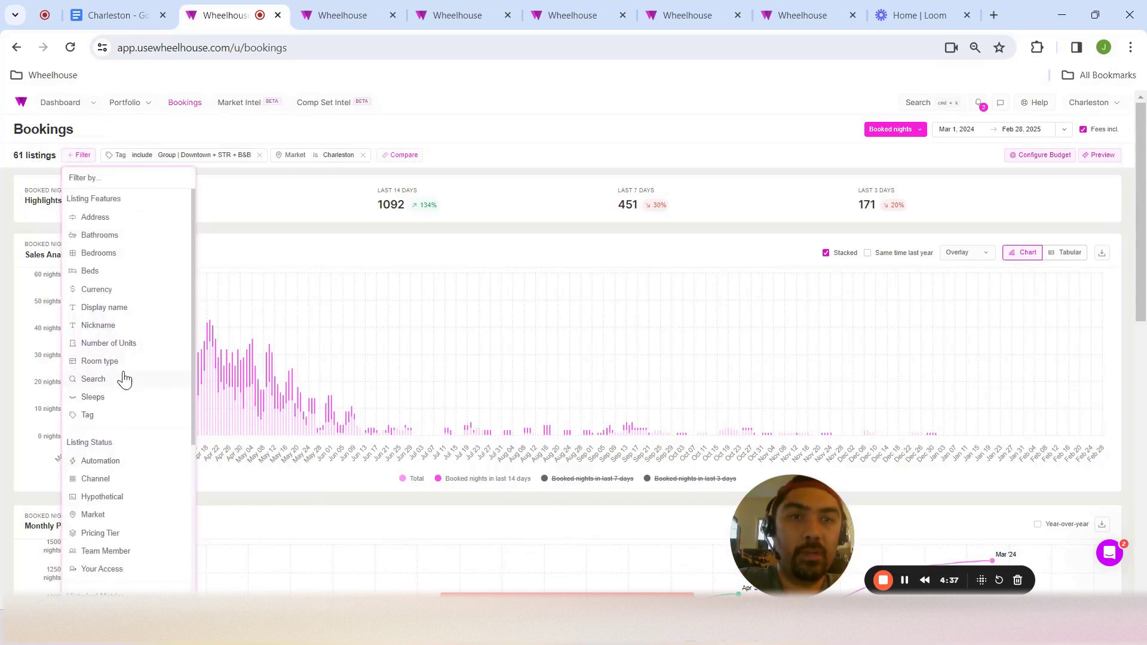
{"action": "left_click", "coordinate": [99, 253]}
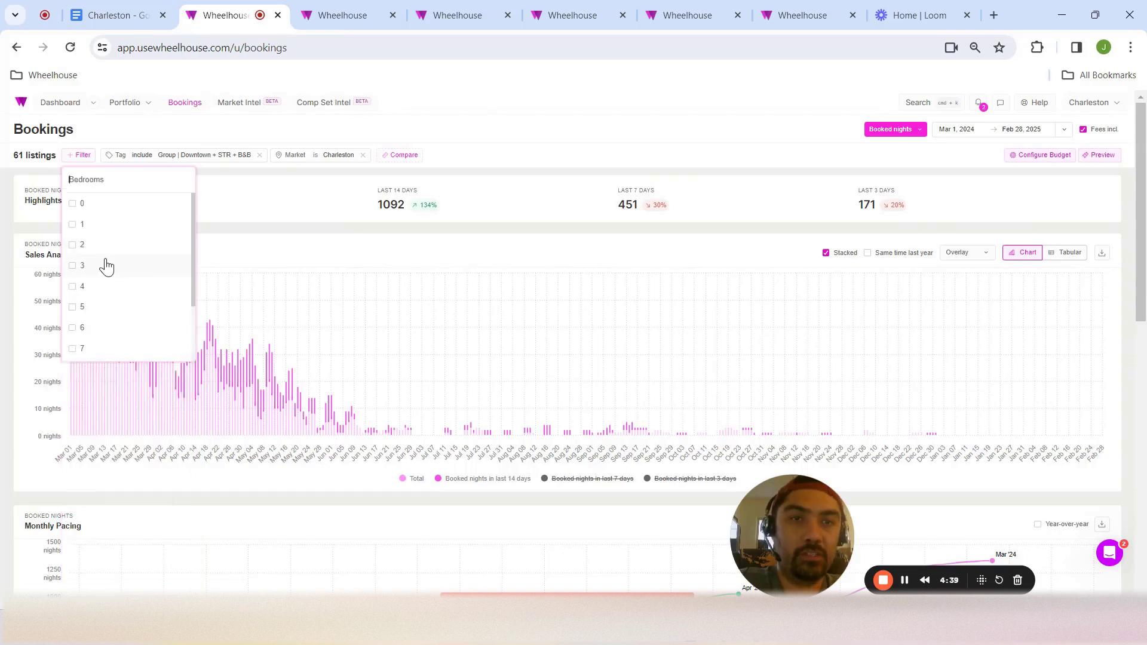
{"action": "left_click", "coordinate": [88, 205]}
{"action": "left_click", "coordinate": [83, 225]}
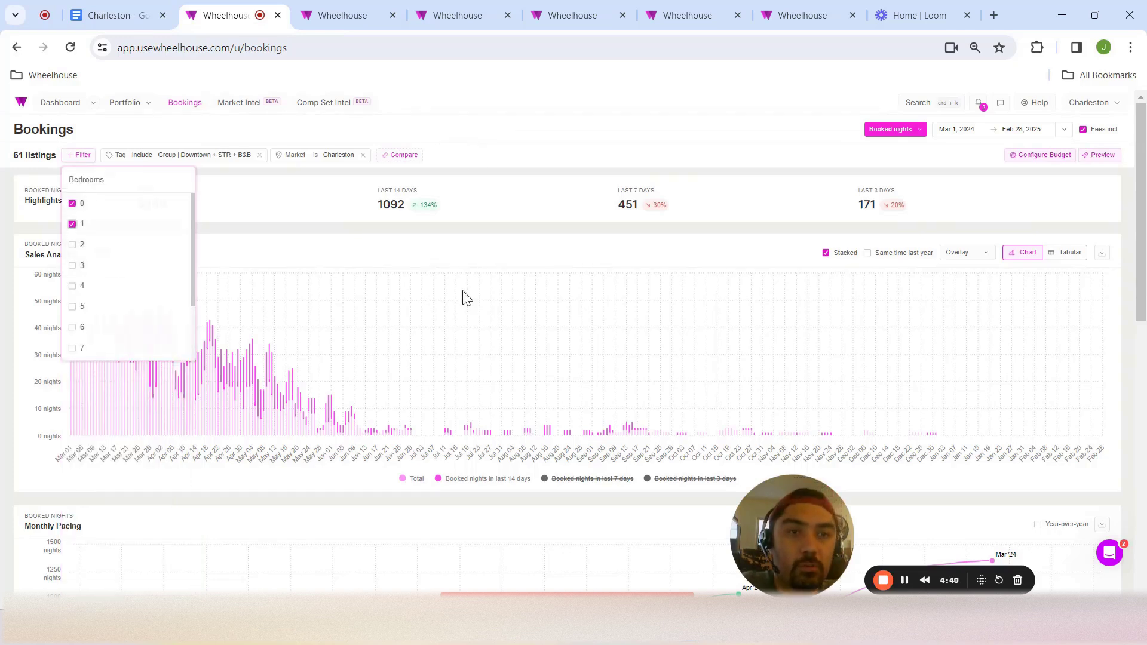
{"action": "left_click", "coordinate": [464, 311]}
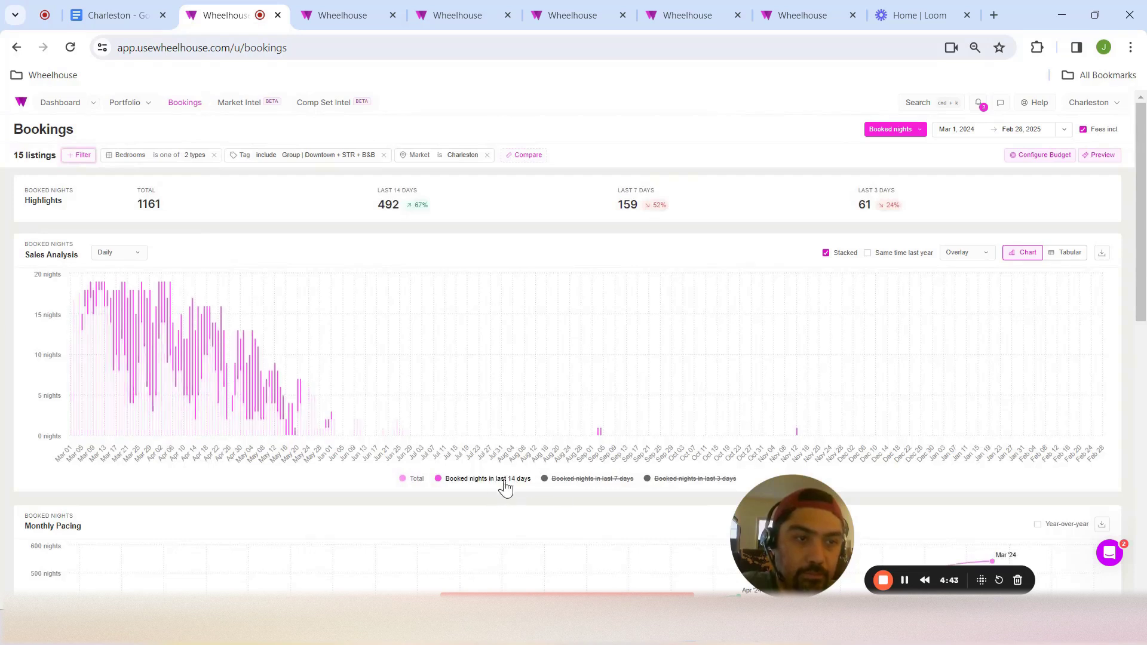
{"action": "left_click", "coordinate": [599, 480]}
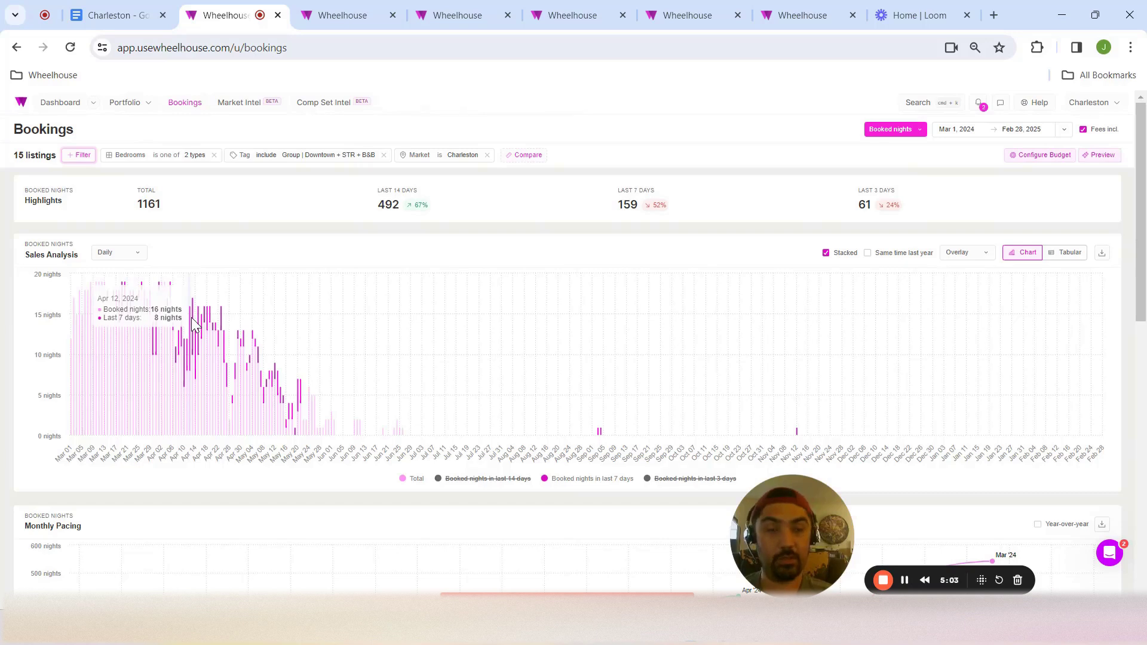
Switch to the portfolio calendar and change its tag filter to Group | Downtown + B&B
{"action": "left_click", "coordinate": [375, 13]}
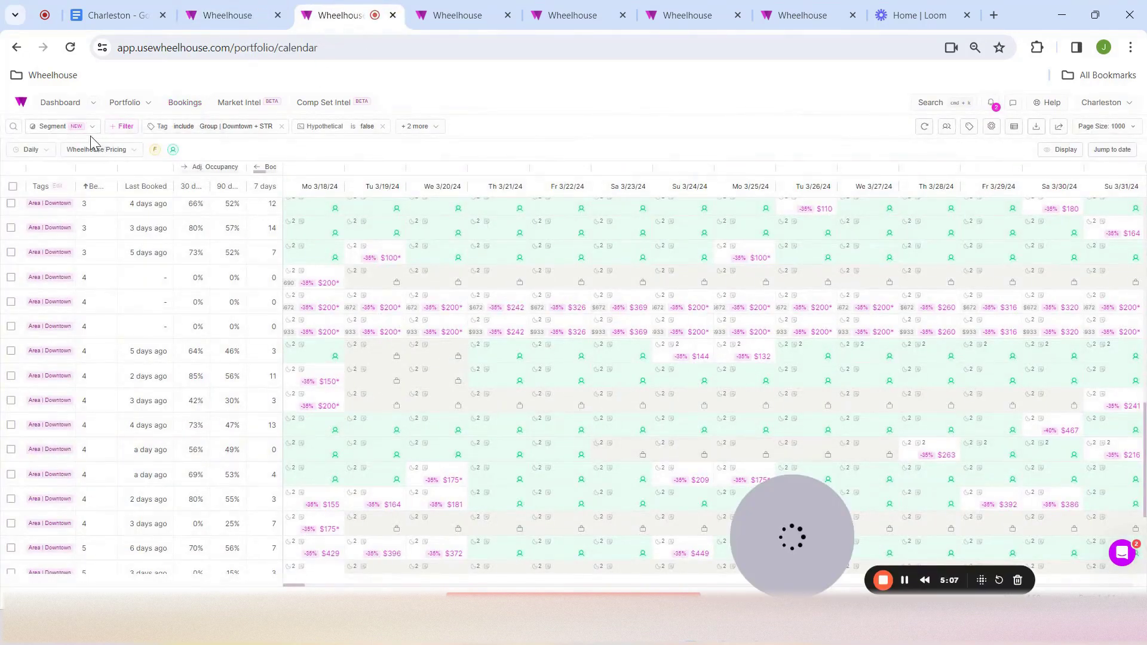
{"action": "left_click", "coordinate": [120, 128]}
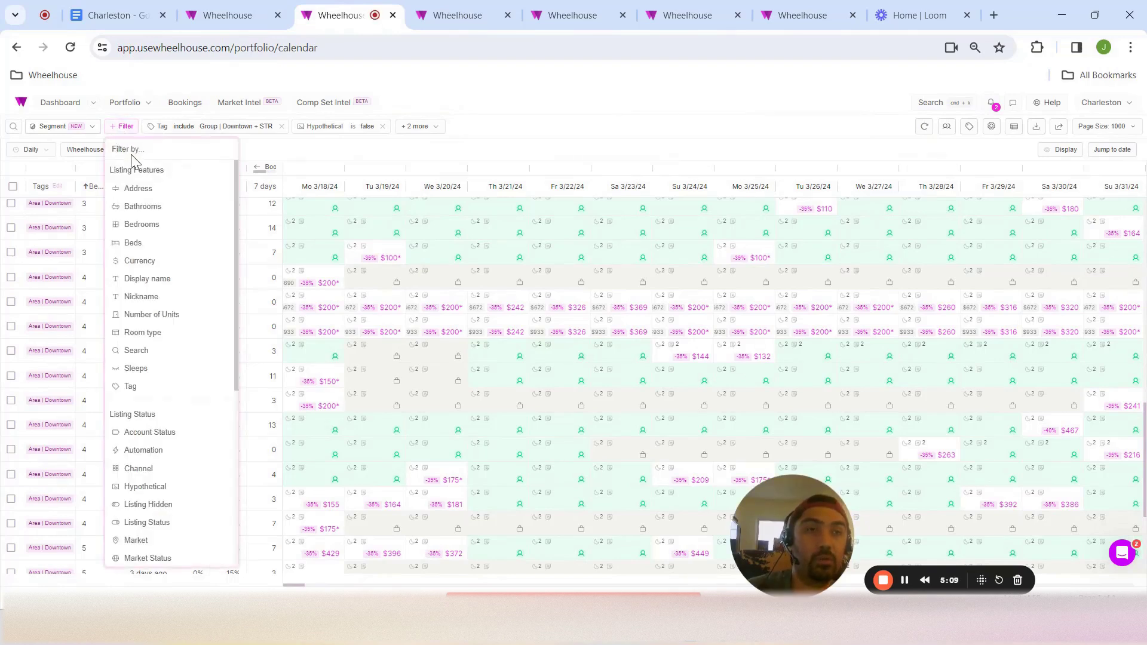
{"action": "left_click", "coordinate": [133, 386]}
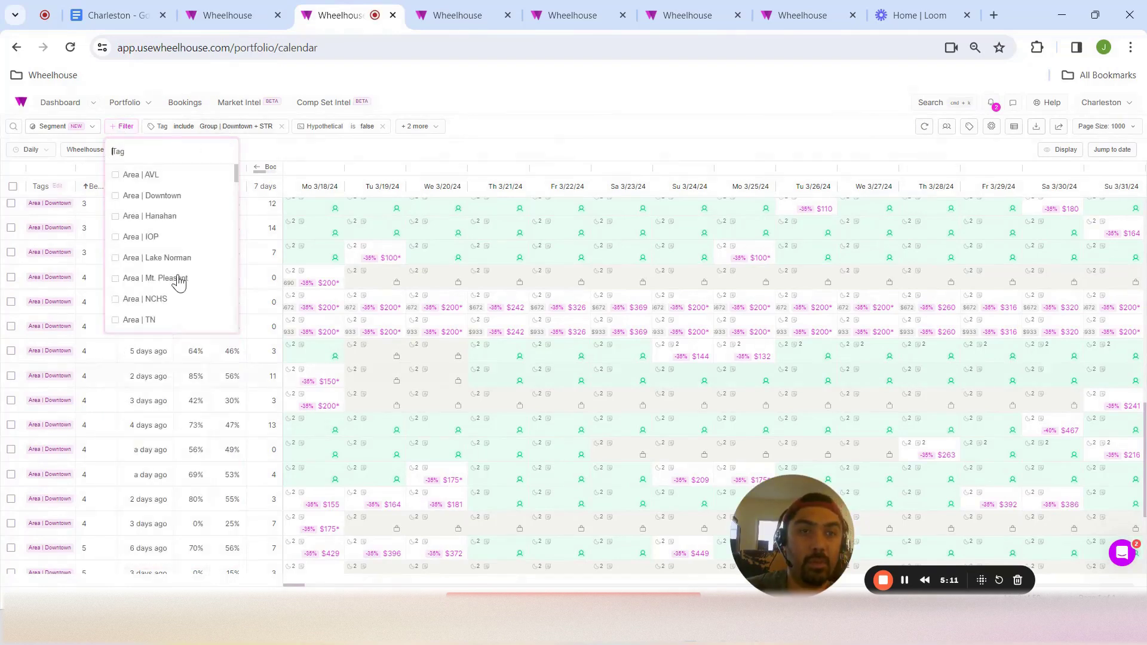
{"action": "scroll", "coordinate": [177, 277], "scroll_direction": "down", "scroll_amount": 5}
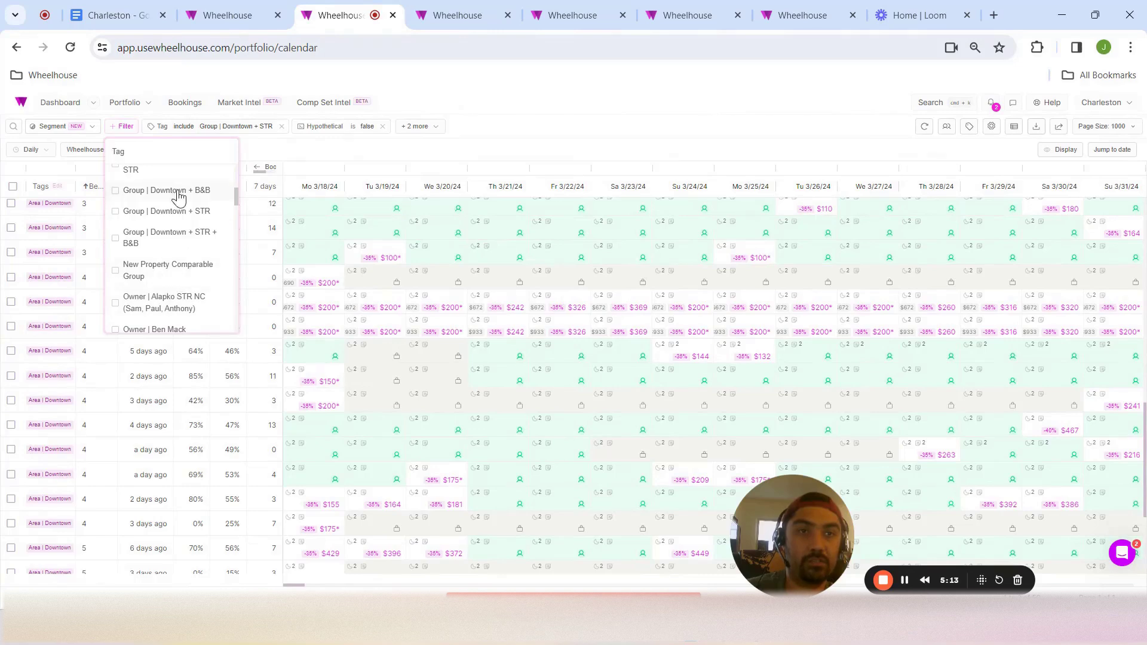
{"action": "left_click", "coordinate": [524, 136]}
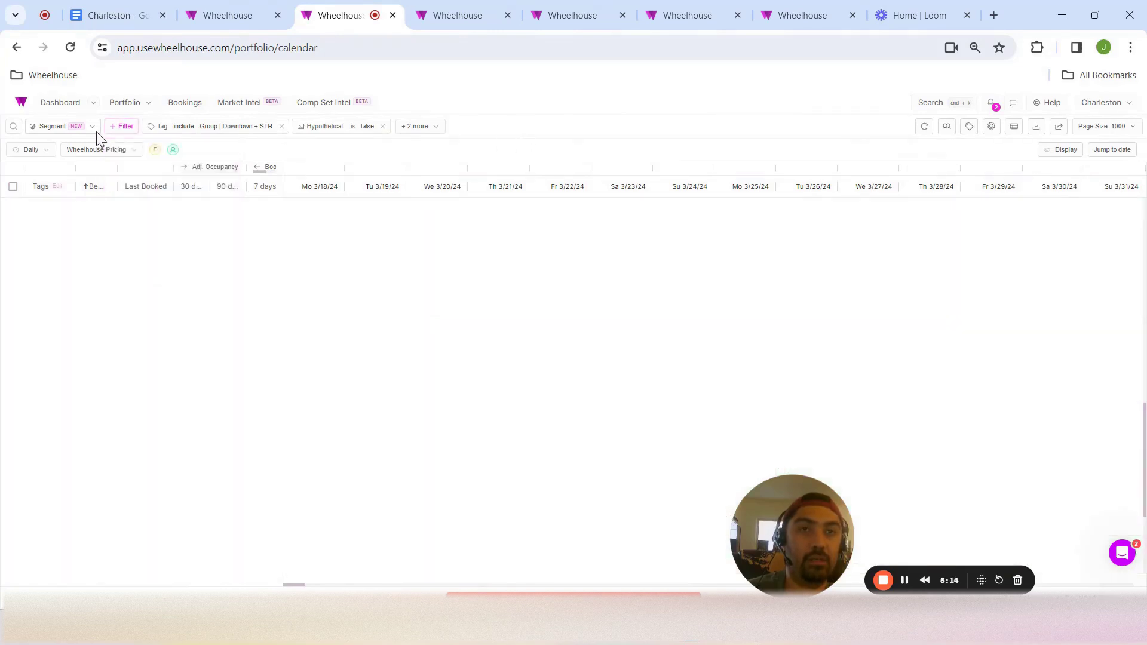
Add a bedrooms filter to the portfolio calendar for listings with 0 and 1 bedrooms
{"action": "left_click", "coordinate": [123, 128]}
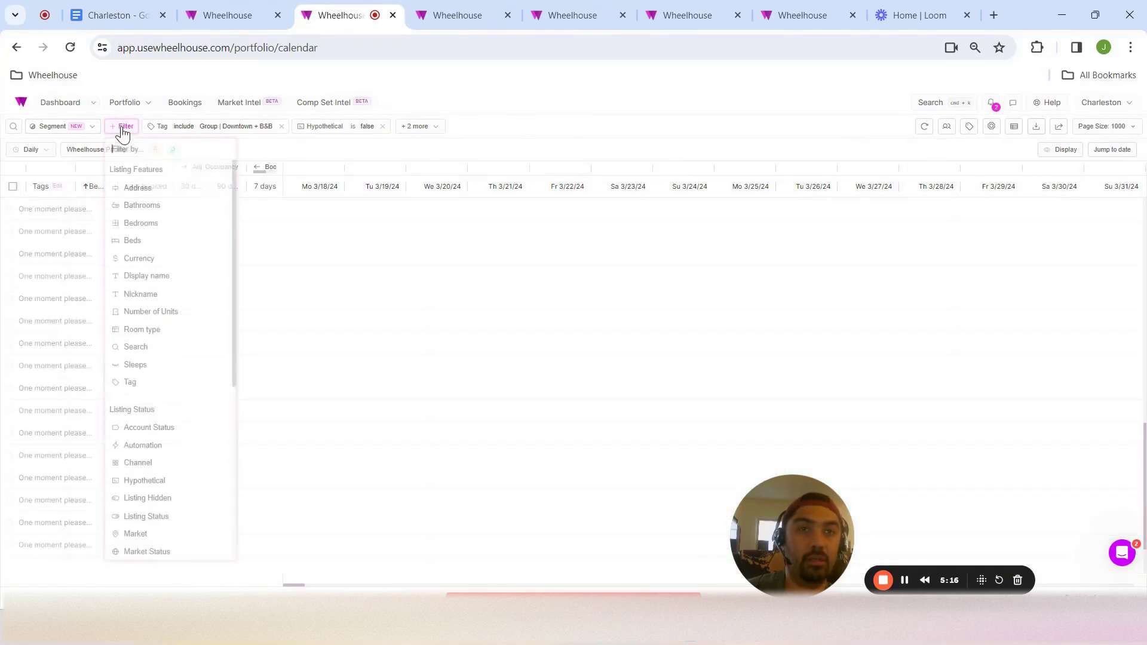
{"action": "left_click", "coordinate": [150, 233]}
{"action": "left_click", "coordinate": [117, 174]}
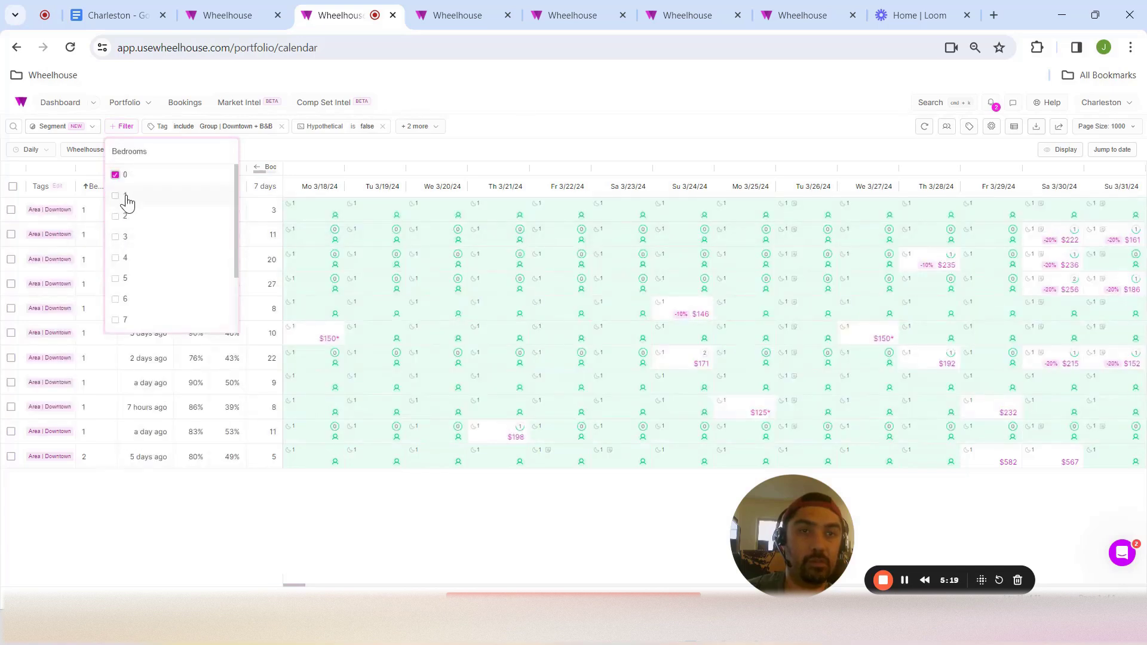
{"action": "left_click", "coordinate": [117, 195]}
{"action": "left_click", "coordinate": [610, 120]}
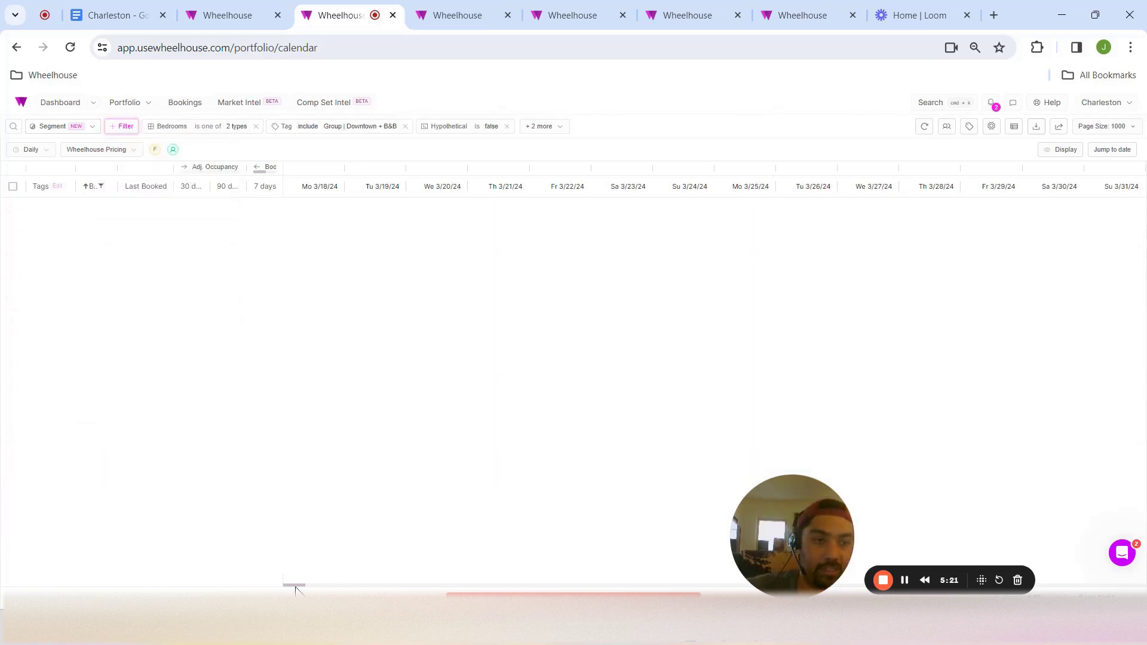
Examine the late March to early April rates in the calendar against the booked nights in the Sales Analysis chart
{"action": "left_click_drag", "start_coordinate": [298, 588], "coordinate": [312, 588]}
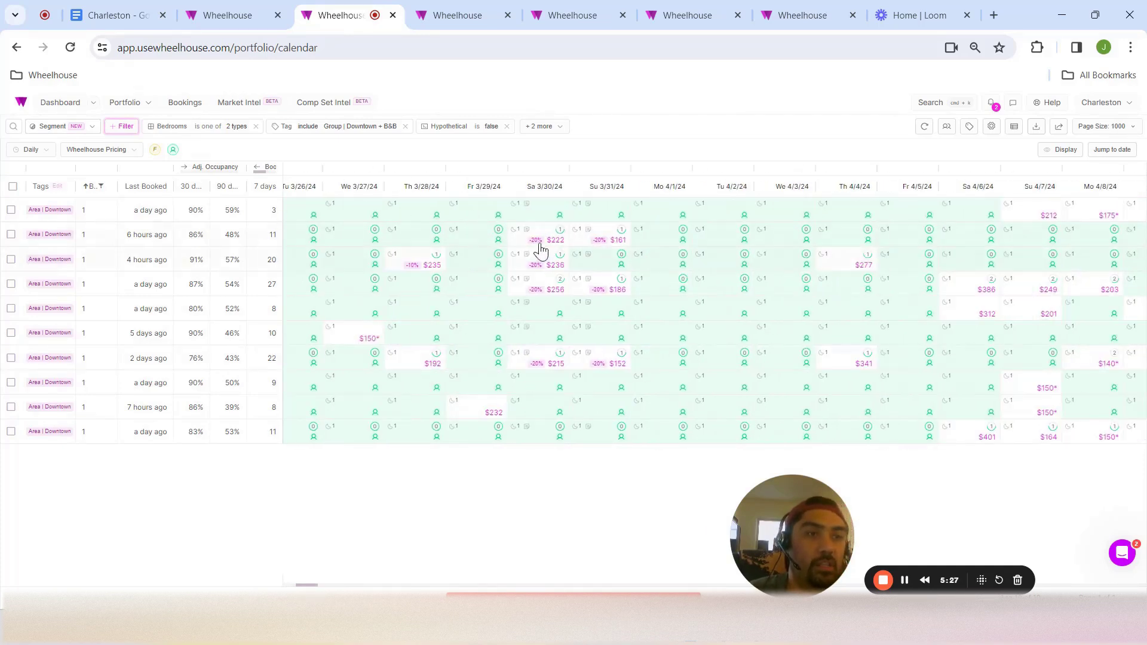
{"action": "mouse_move", "coordinate": [544, 245]}
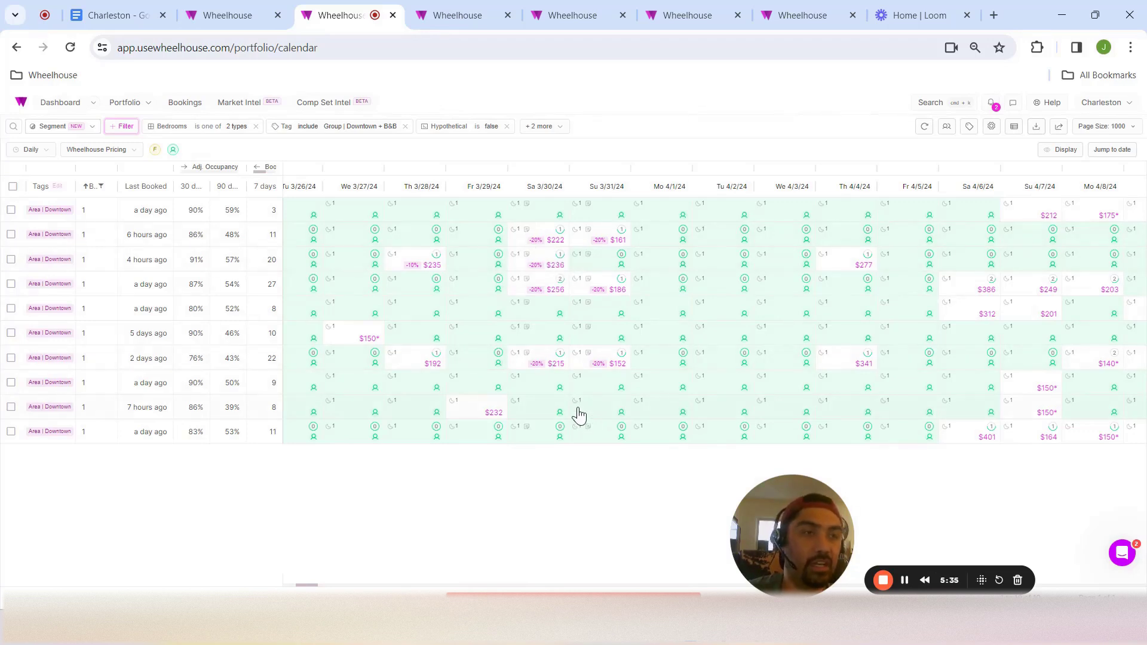
{"action": "left_click", "coordinate": [440, 13]}
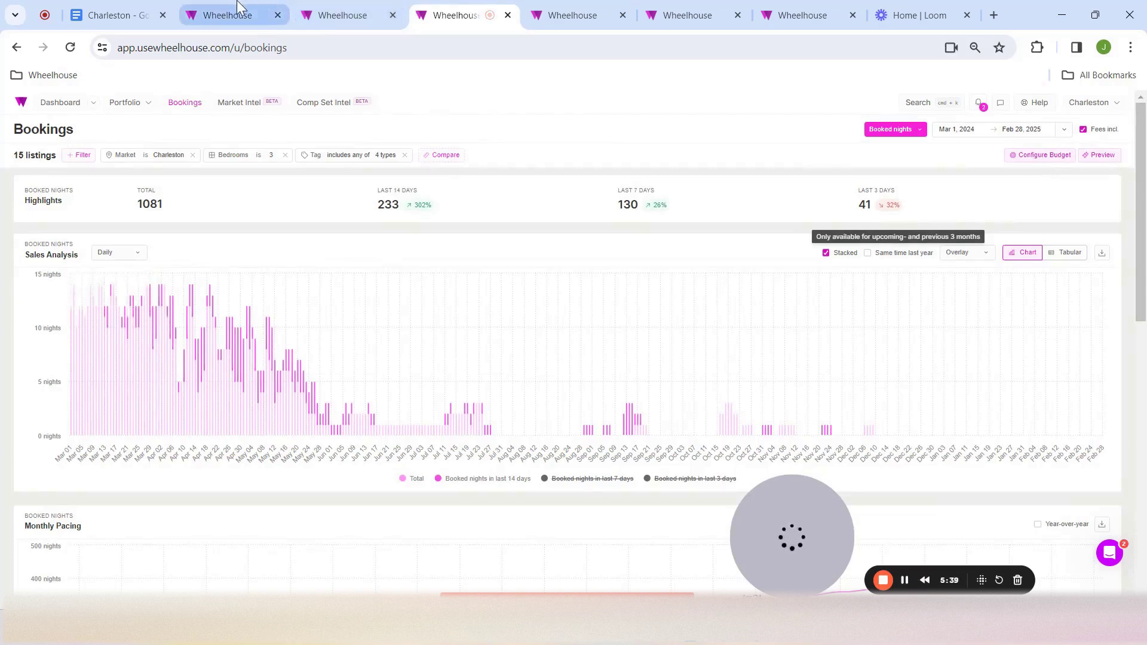
{"action": "left_click", "coordinate": [230, 15]}
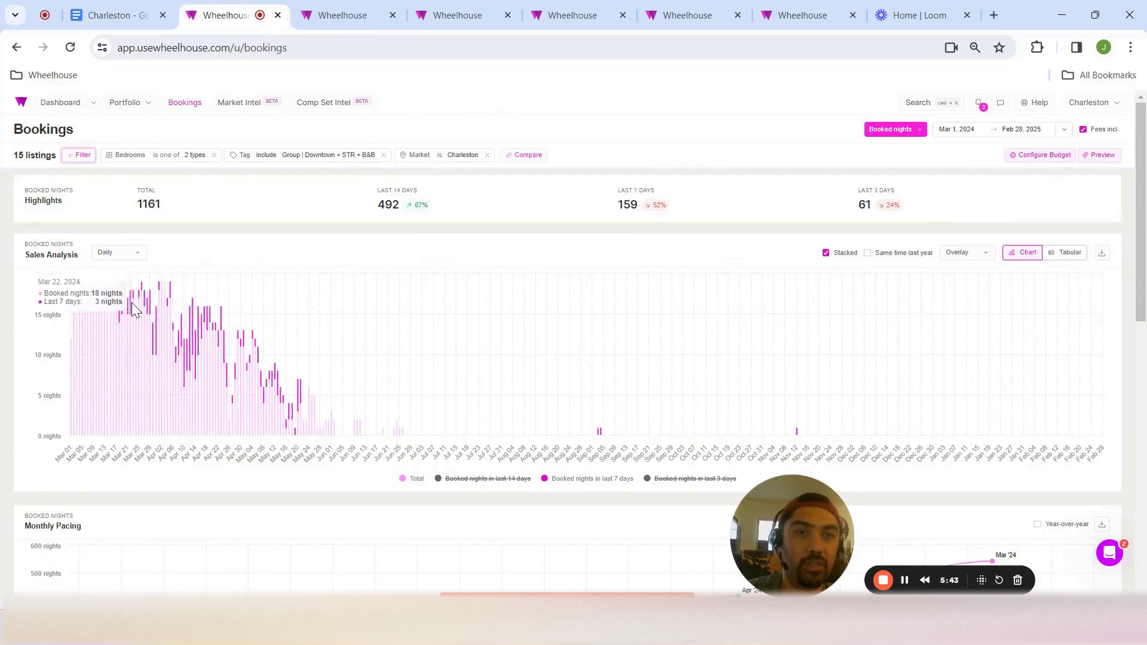
{"action": "left_click", "coordinate": [334, 13]}
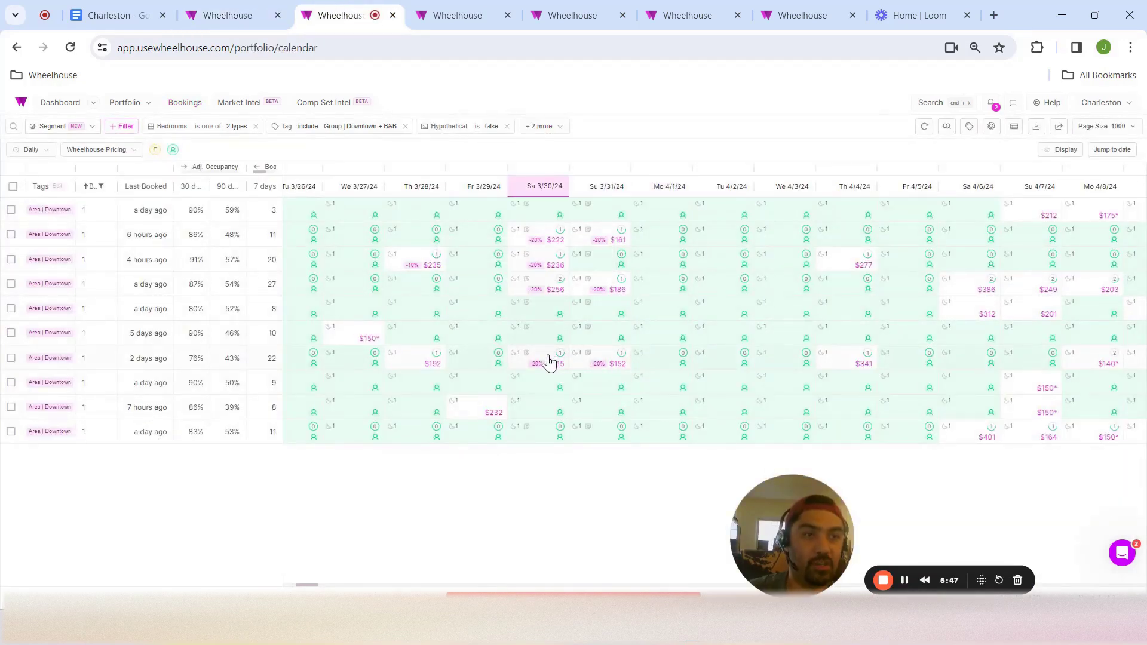
Apply a -15% price adjustment for March 28 to 31, 2024 to the first nine listings in the calendar
{"action": "left_click_drag", "start_coordinate": [604, 361], "coordinate": [604, 366]}
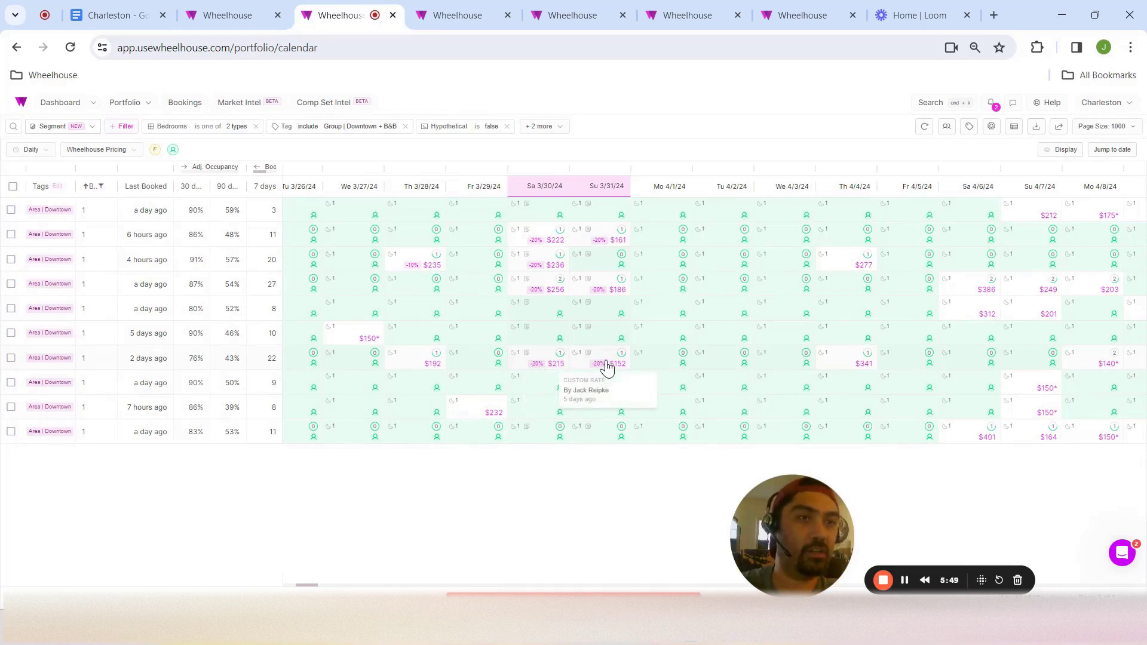
{"action": "left_click_drag", "start_coordinate": [434, 247], "coordinate": [609, 416]}
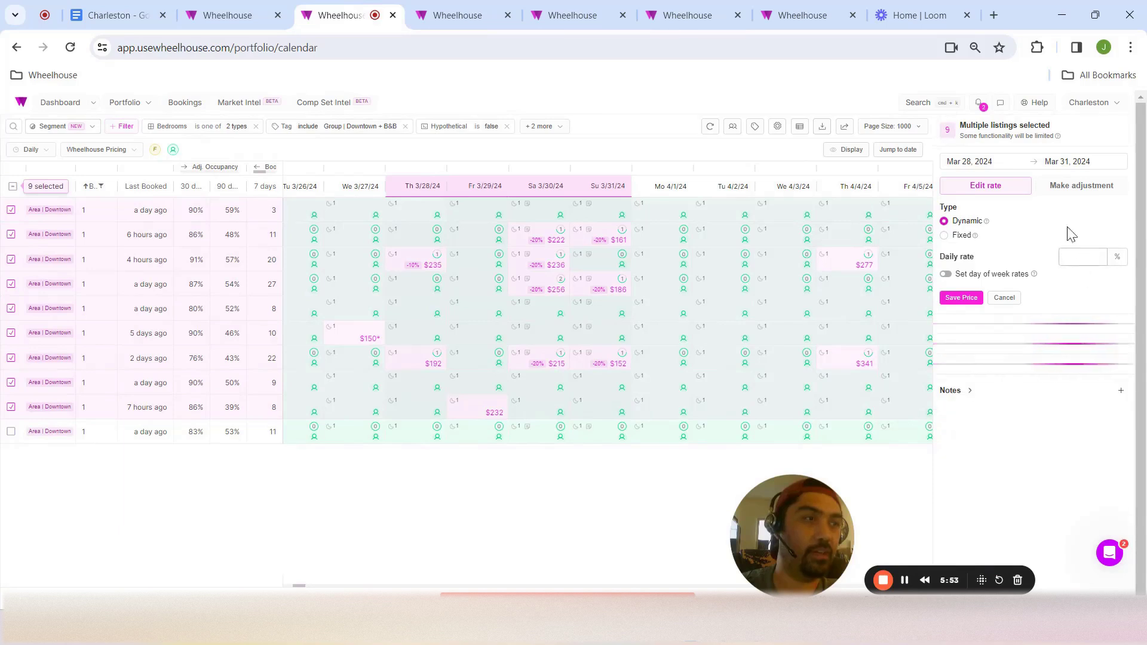
{"action": "left_click", "coordinate": [1082, 186]}
{"action": "left_click", "coordinate": [971, 247]}
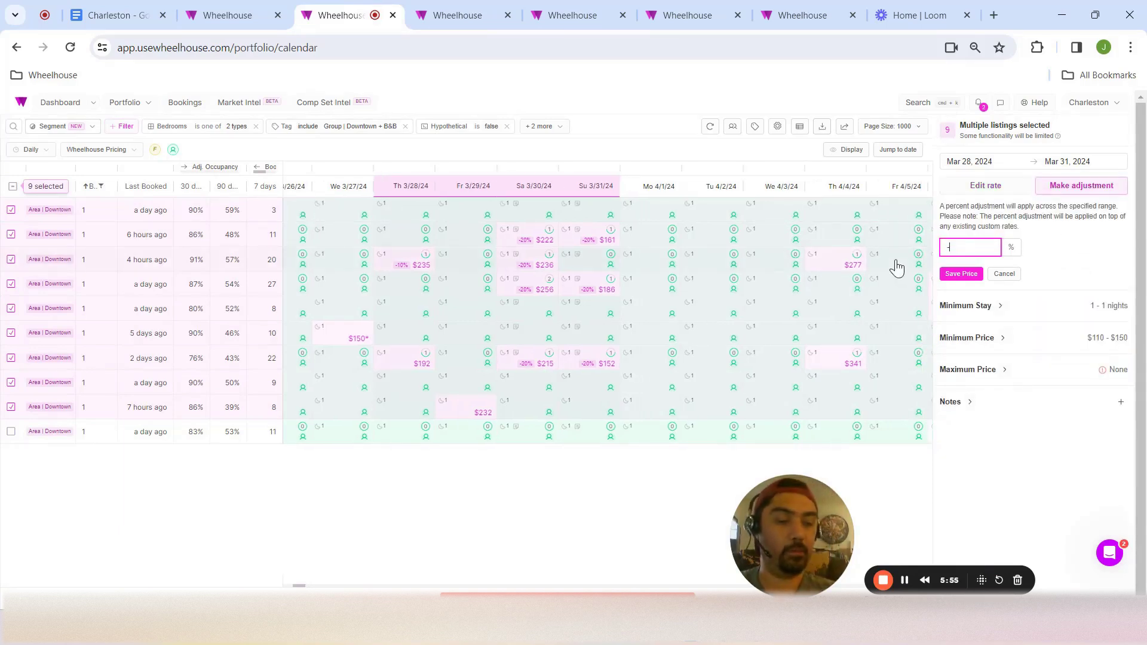
{"action": "left_click", "coordinate": [966, 277]}
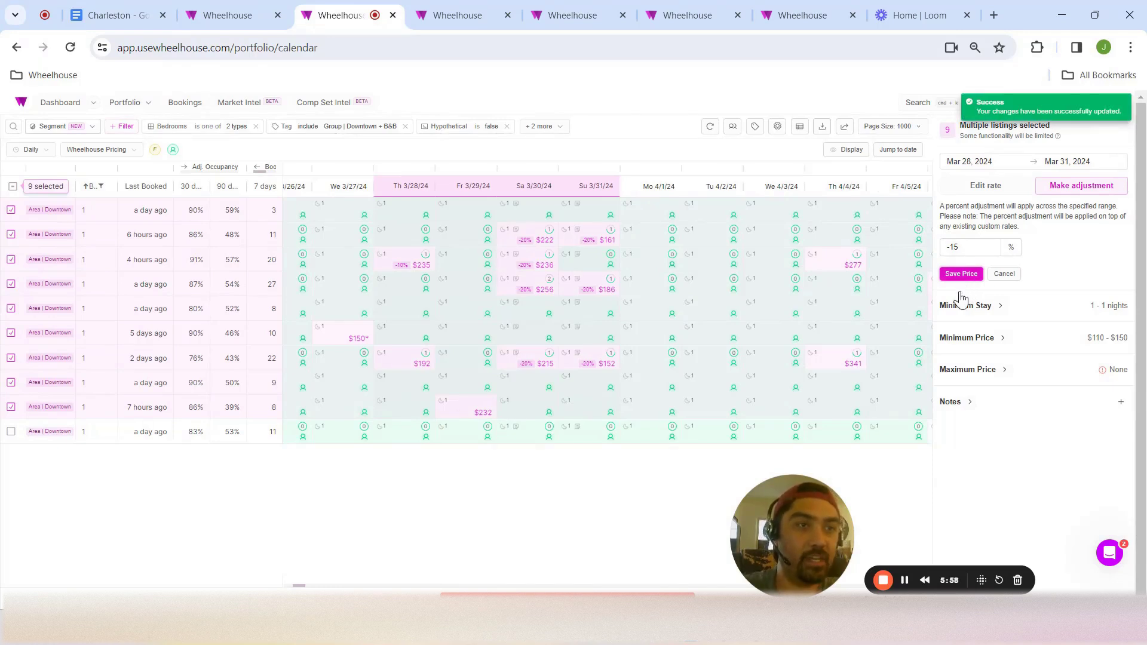
Create a note on the selected listings for March 28 to 31 explaining that the rate was dropped 15% because of orphan nights
{"action": "mouse_move", "coordinate": [594, 297]}
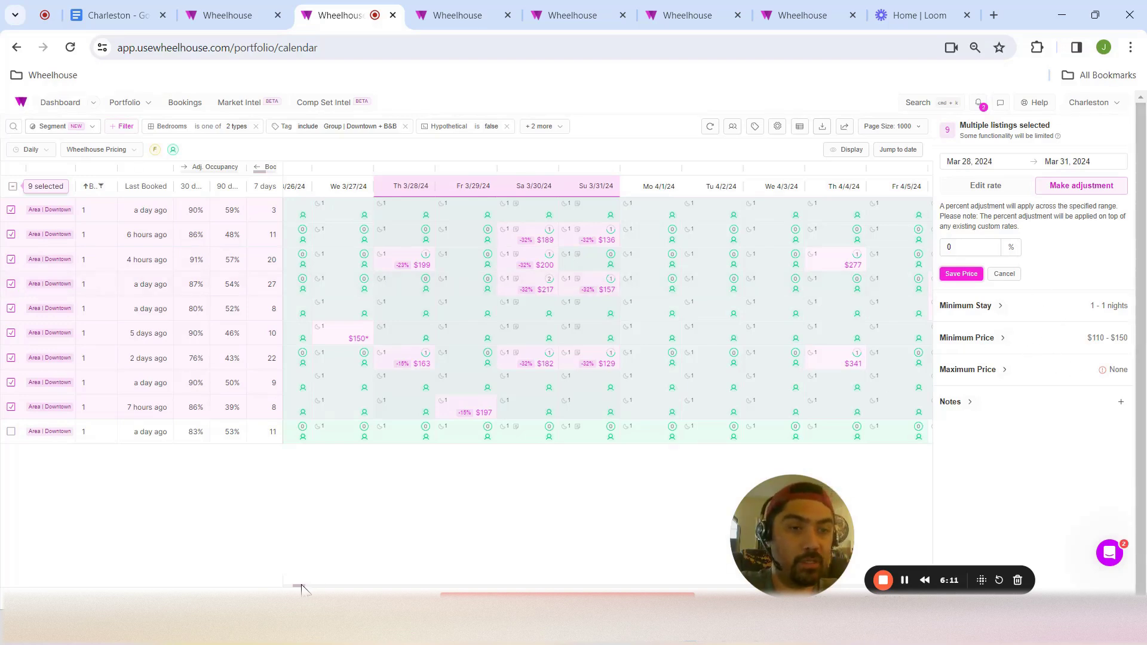
{"action": "left_click", "coordinate": [1121, 401]}
{"action": "type", "text": "Dro"}
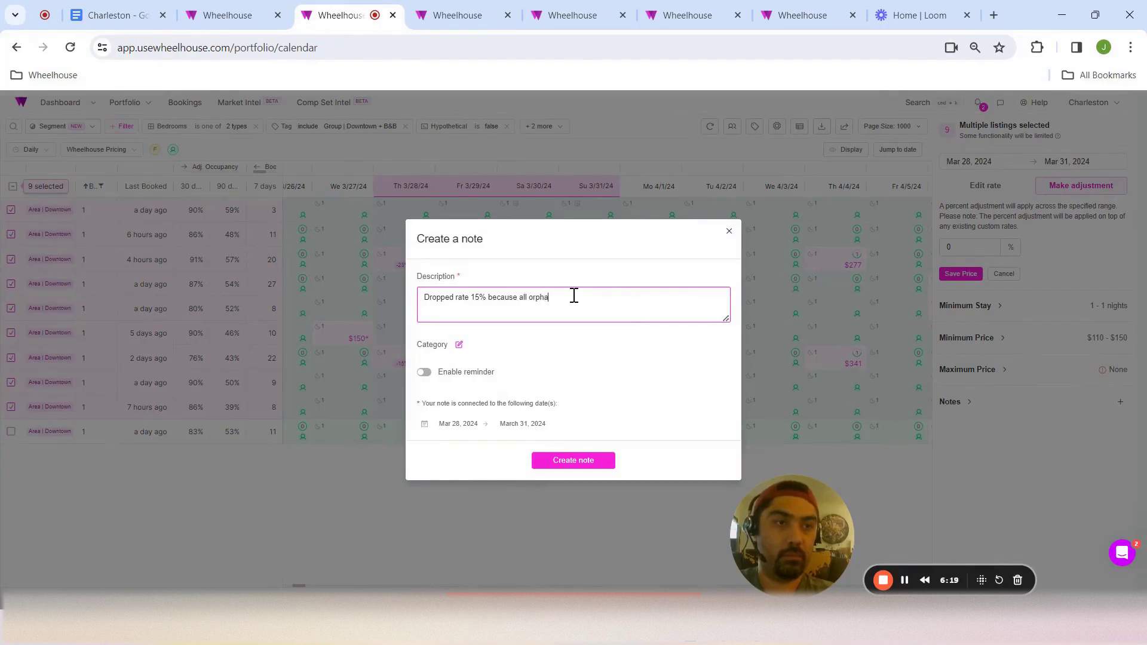
{"action": "left_click", "coordinate": [590, 464]}
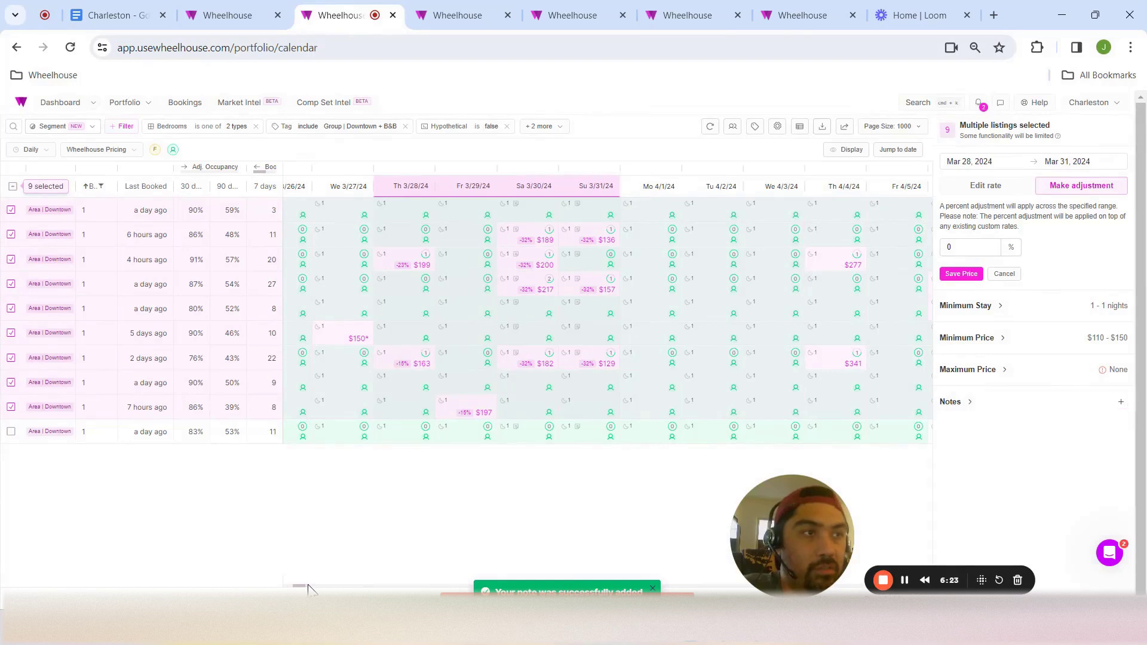
Compare the April 4 to 13 calendar rates with the nights booked in the Sales Analysis chart
{"action": "left_click_drag", "start_coordinate": [299, 588], "coordinate": [310, 590]}
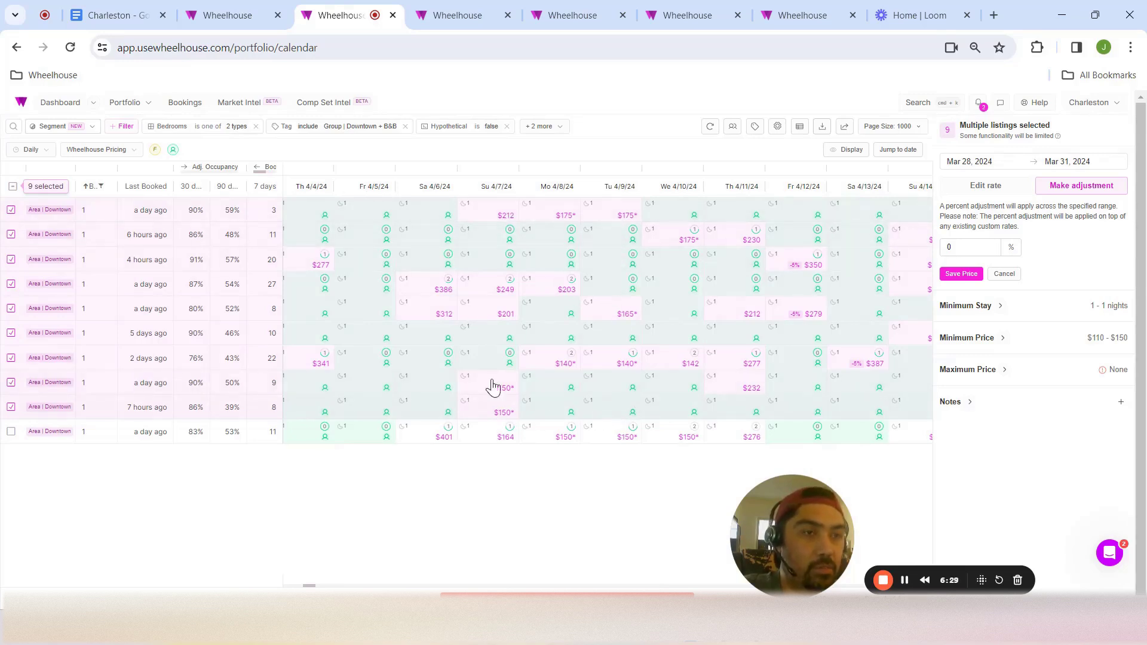
{"action": "left_click", "coordinate": [215, 15]}
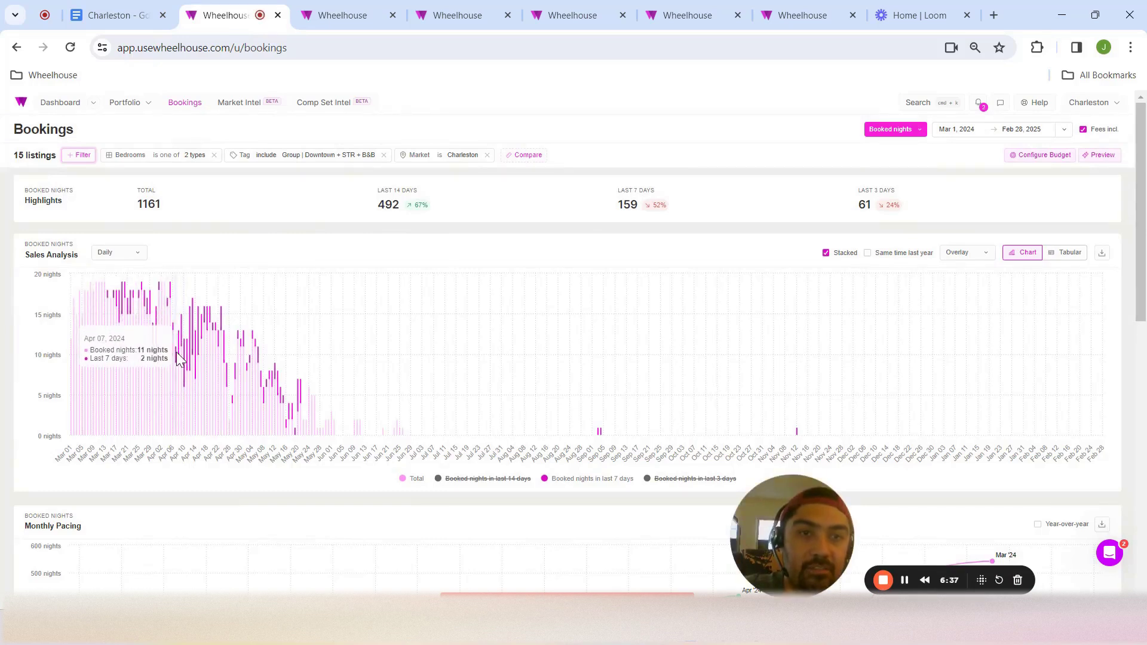
{"action": "left_click", "coordinate": [353, 13]}
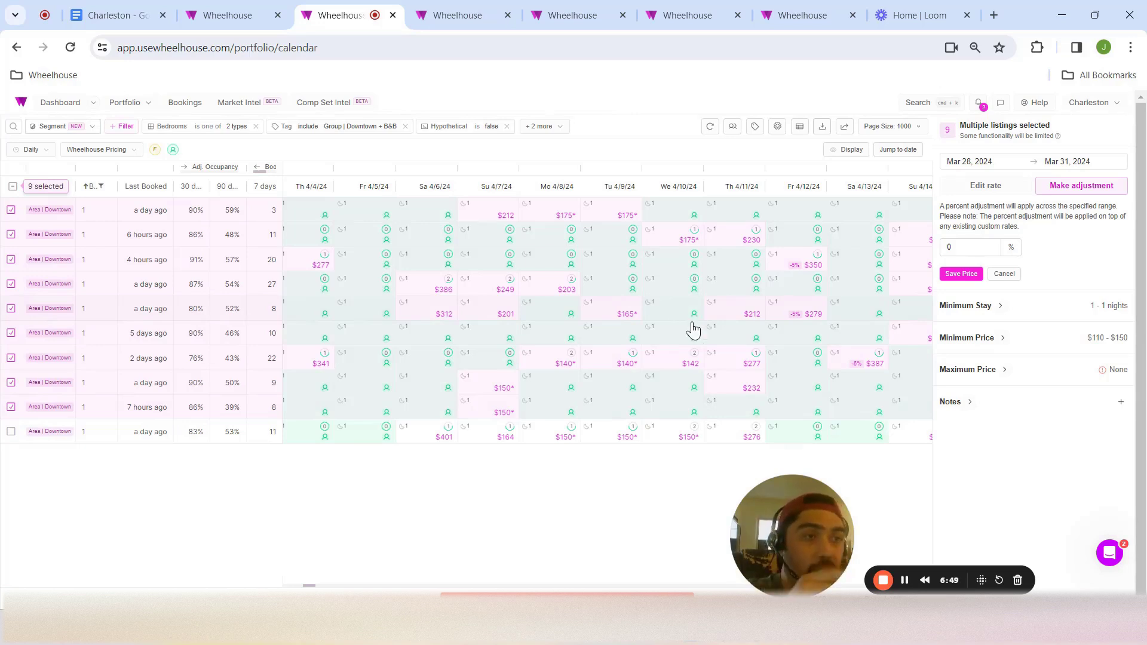
{"action": "left_click", "coordinate": [458, 15]}
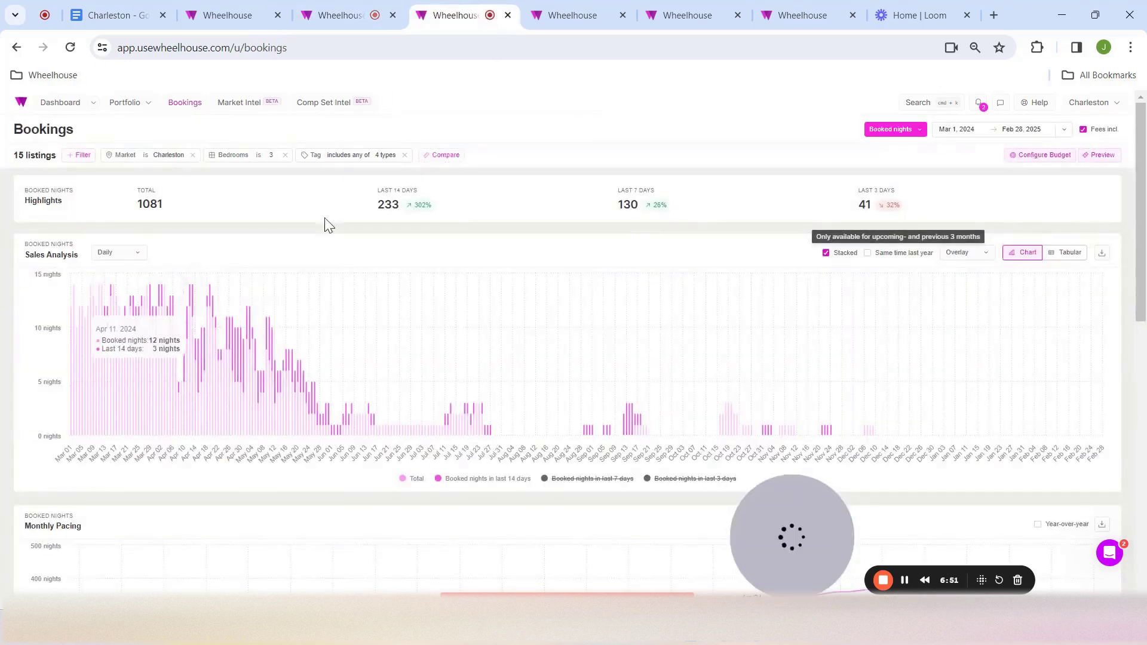
{"action": "left_click", "coordinate": [230, 8]}
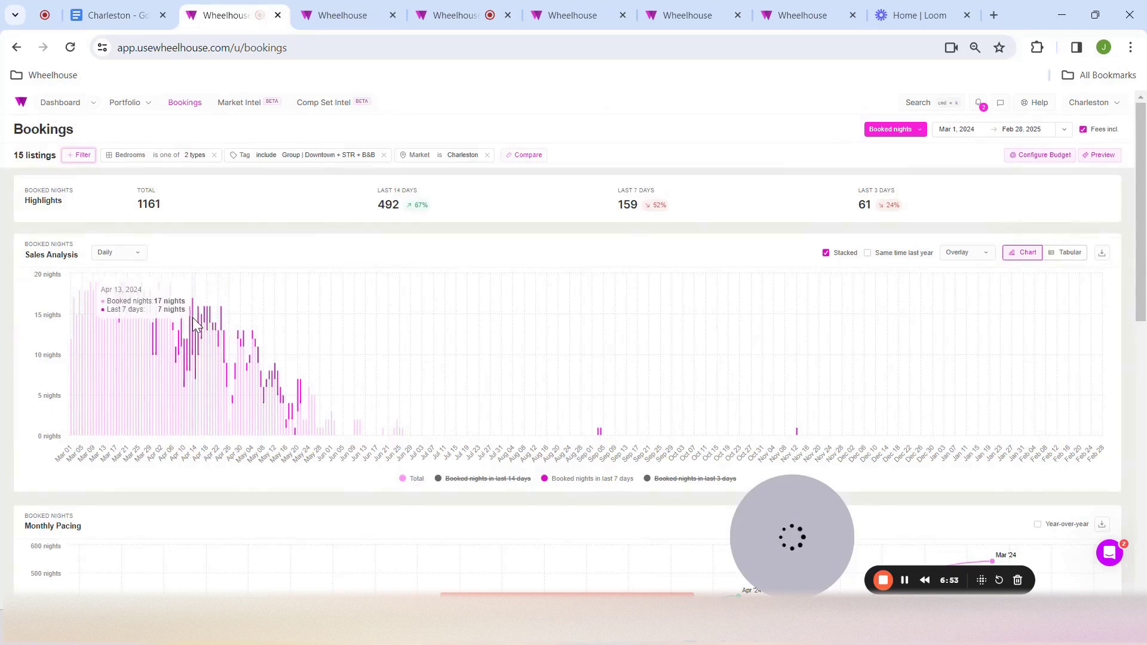
{"action": "key", "text": "ctrl+Tab"}
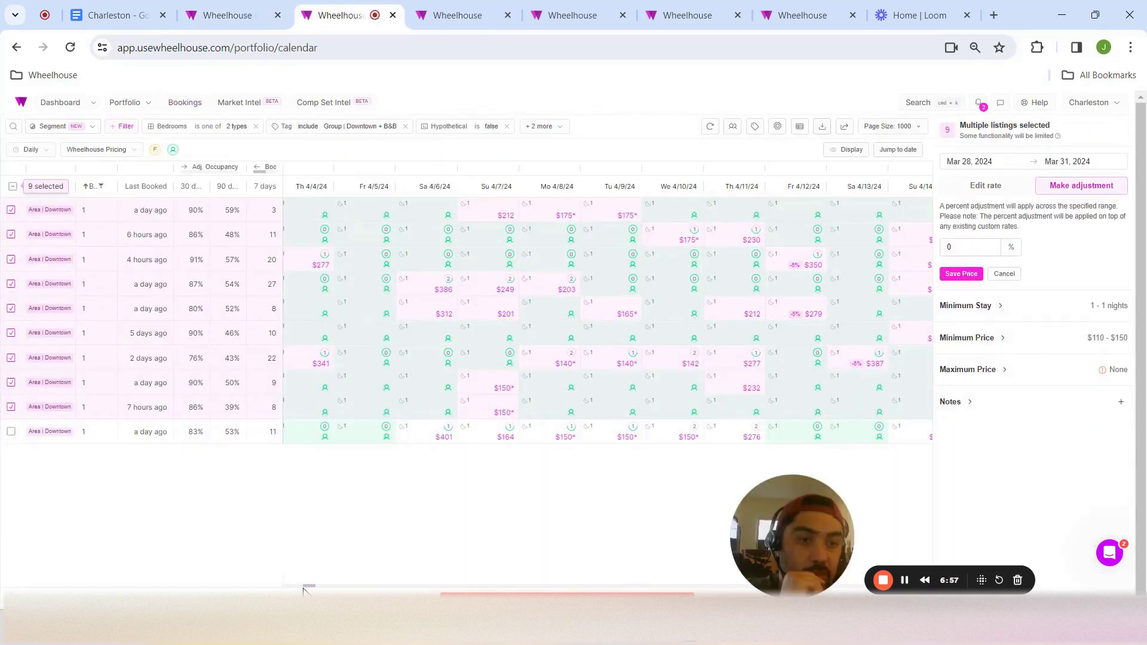
Clear the listing selection and examine the calendar rates for April 10 to 22
{"action": "left_click_drag", "start_coordinate": [303, 588], "coordinate": [315, 588]}
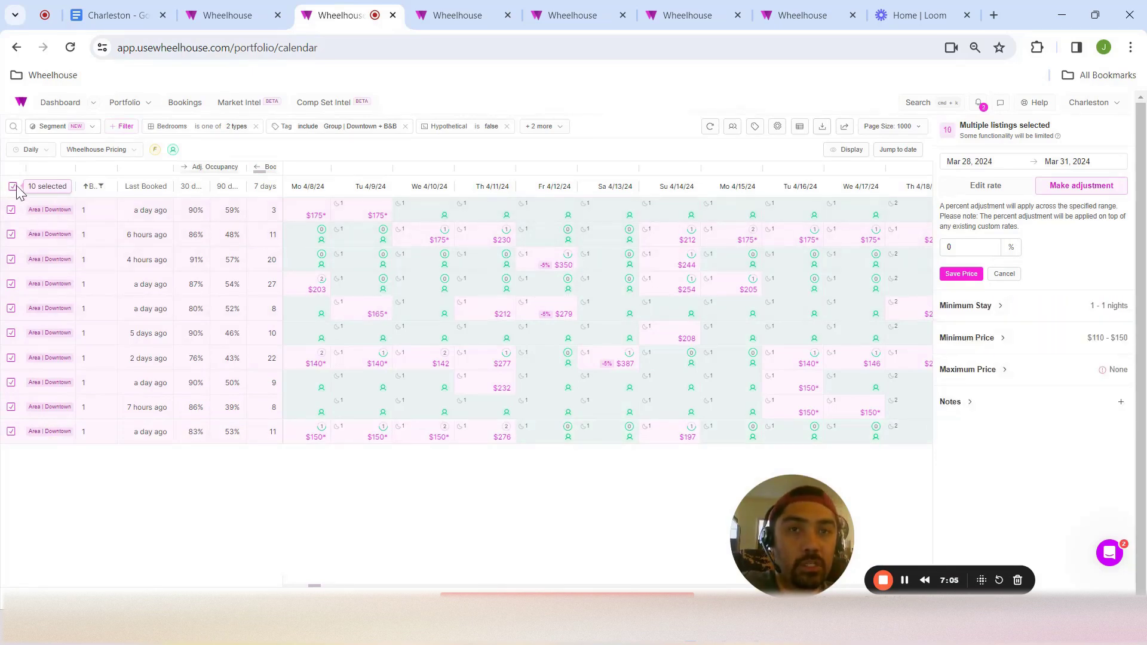
{"action": "key", "text": "Escape"}
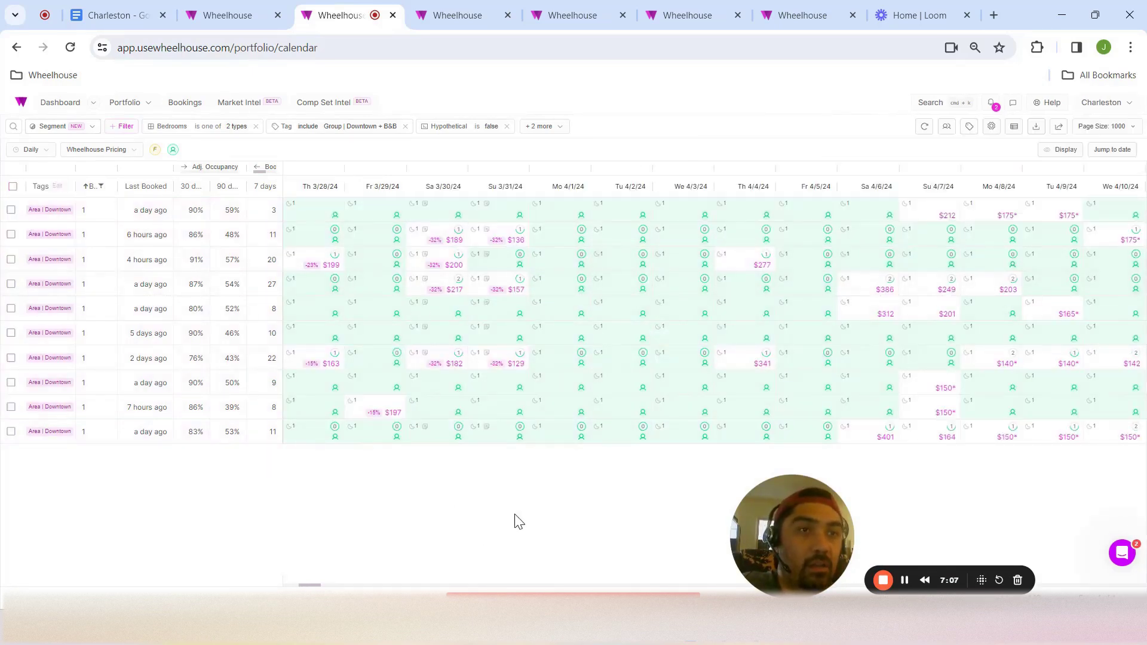
{"action": "left_click_drag", "start_coordinate": [315, 588], "coordinate": [338, 590]}
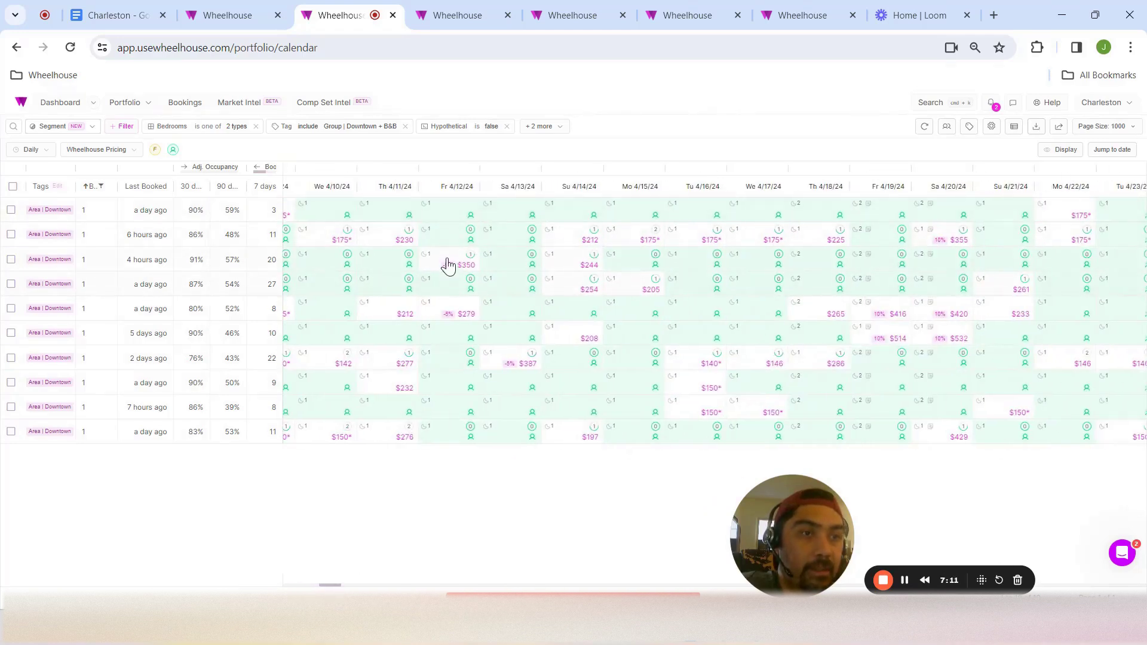
{"action": "mouse_move", "coordinate": [460, 269]}
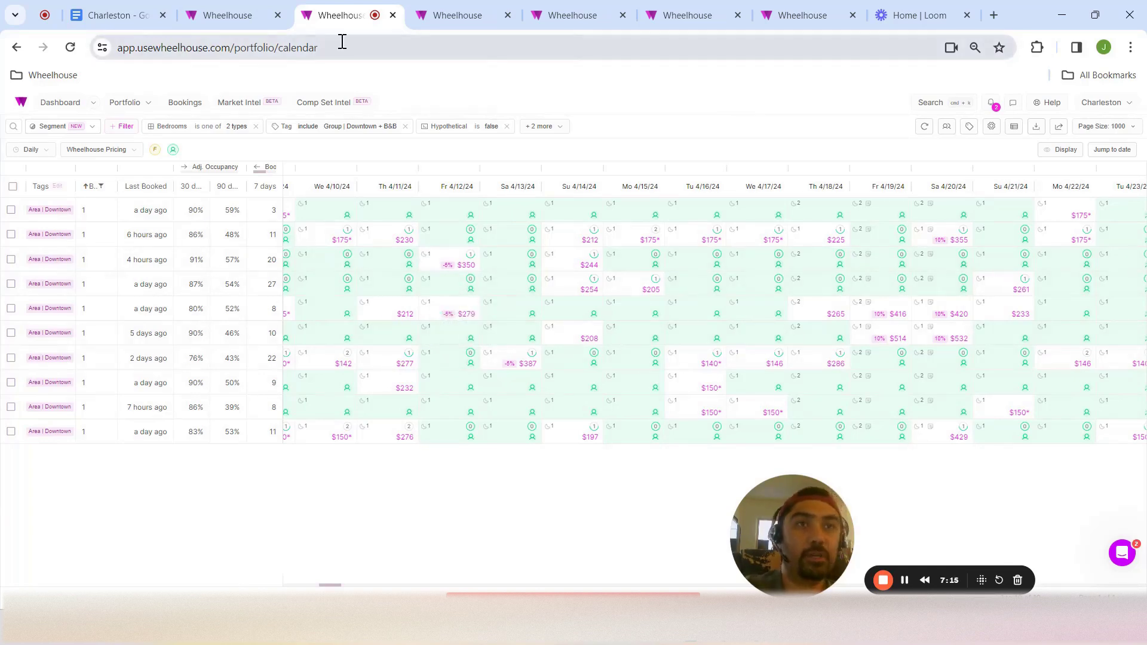
Check late April booked nights in the Sales Analysis chart against the calendar rates for April 22 to May 5
{"action": "left_click", "coordinate": [230, 14]}
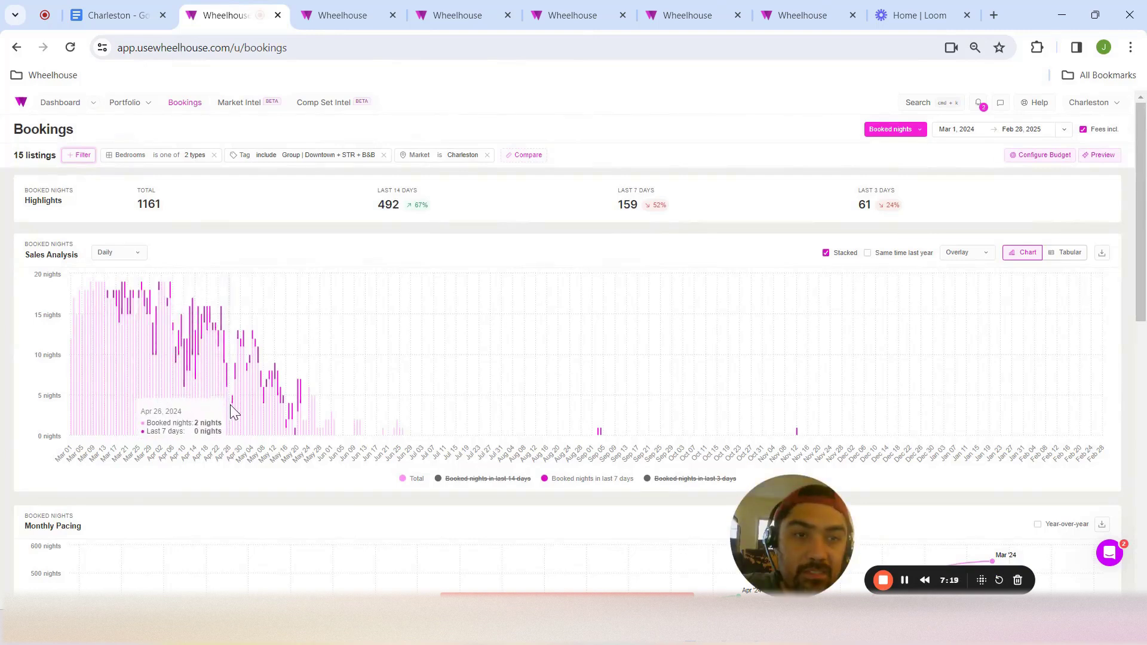
{"action": "left_click", "coordinate": [366, 9]}
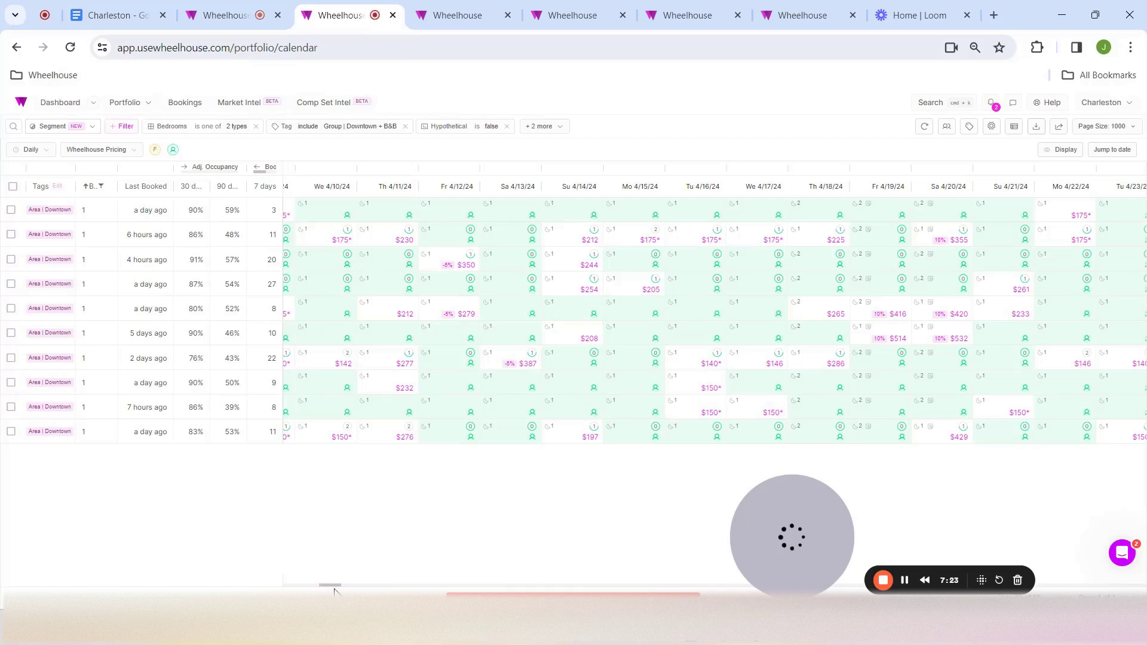
{"action": "left_click_drag", "start_coordinate": [335, 589], "coordinate": [356, 589]}
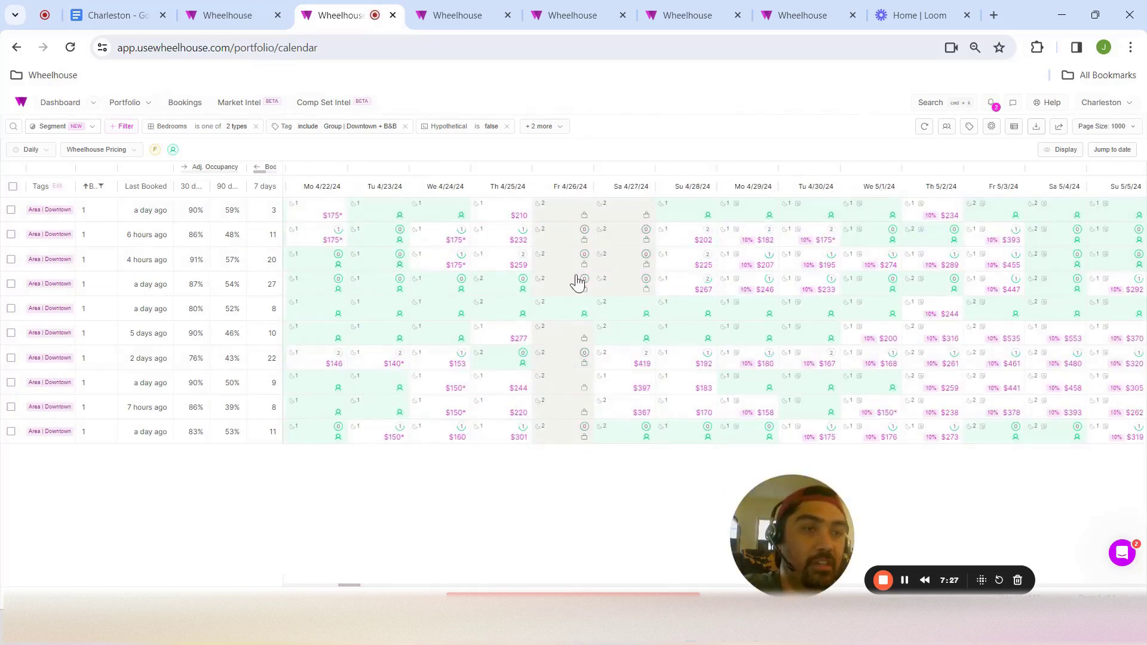
Return to the bookings page and hide the Total series, leaving only nights booked in the last 7 days
{"action": "left_click", "coordinate": [238, 11]}
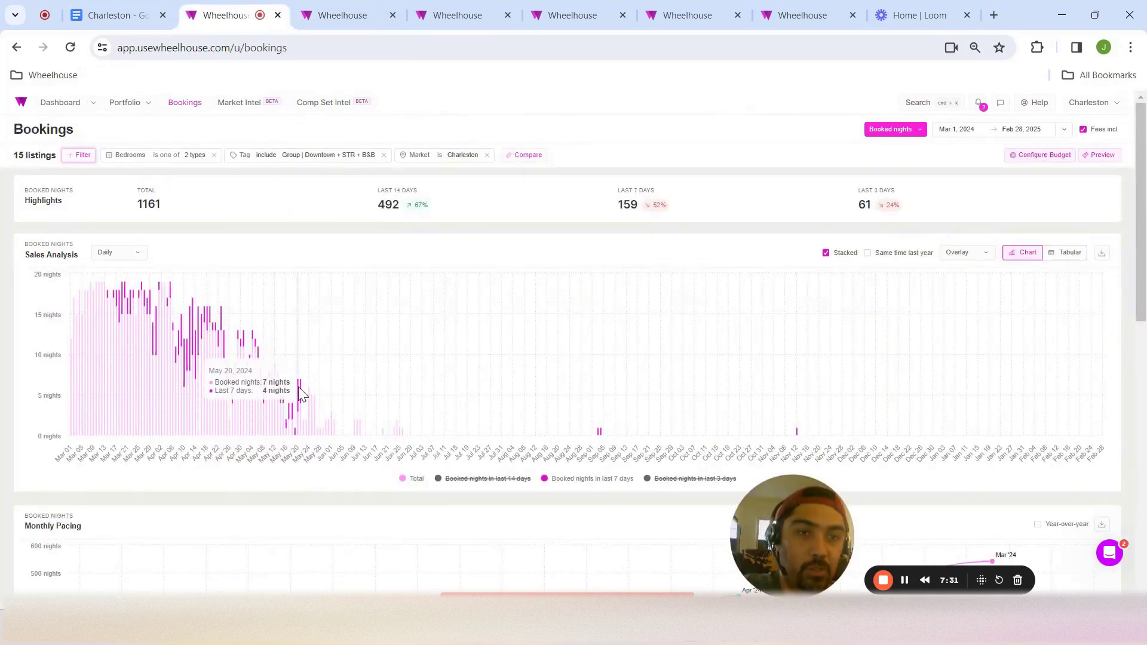
{"action": "left_click", "coordinate": [416, 480]}
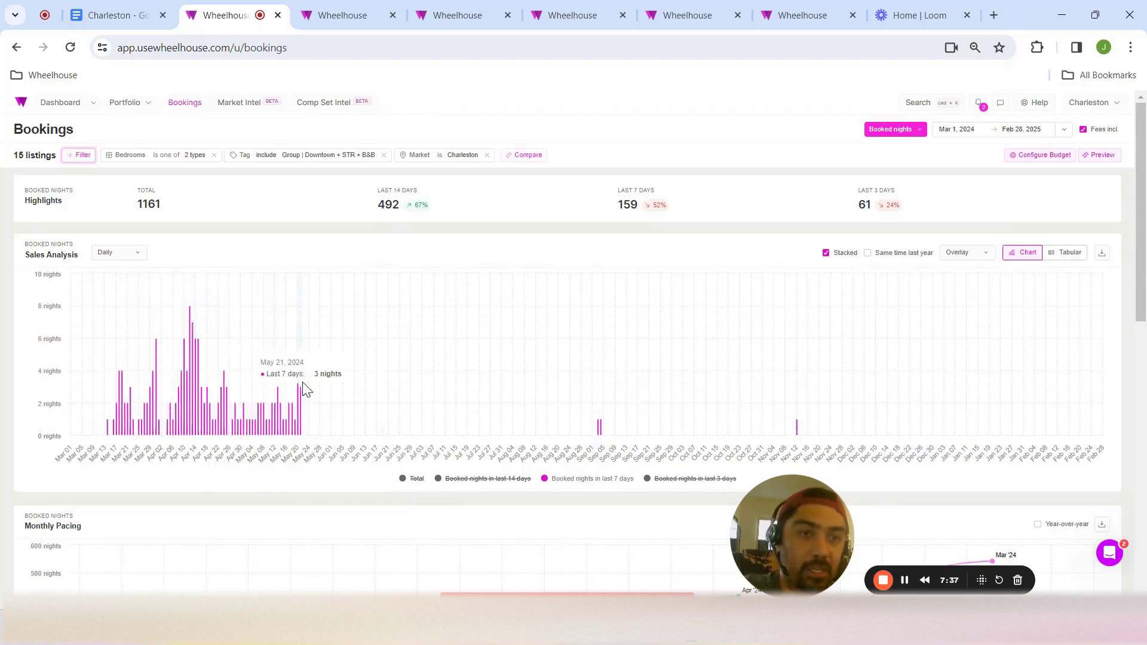
Show the Total series alongside nights booked in the last 7 days on the Sales Analysis chart
{"action": "left_click", "coordinate": [414, 480]}
{"action": "left_click", "coordinate": [582, 481]}
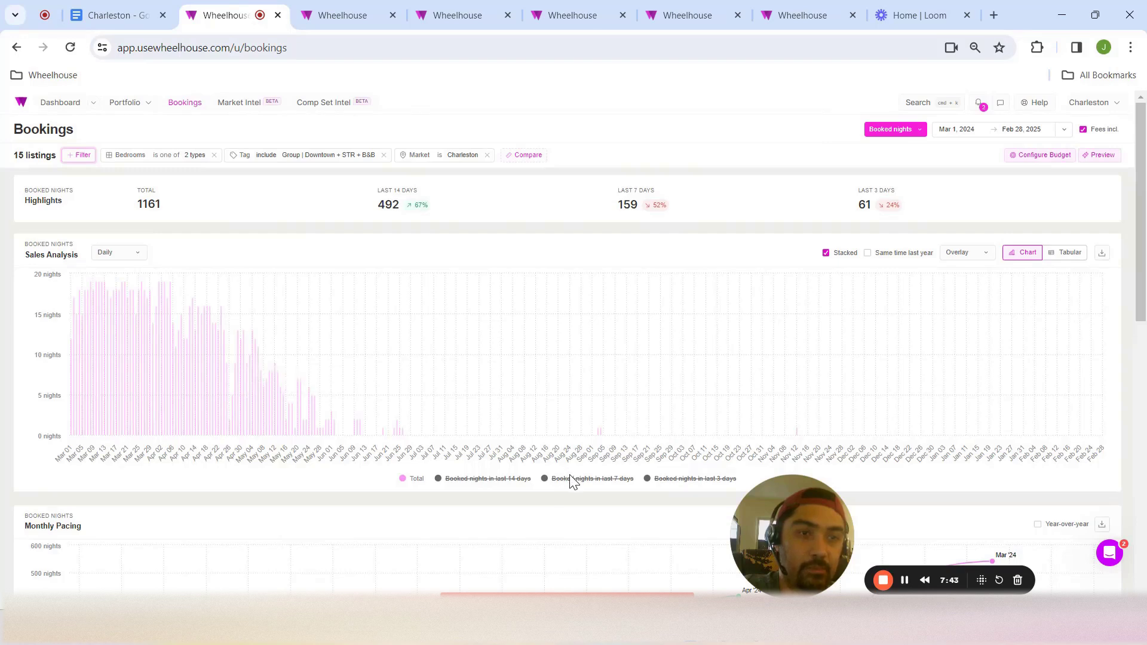
{"action": "left_click", "coordinate": [571, 485]}
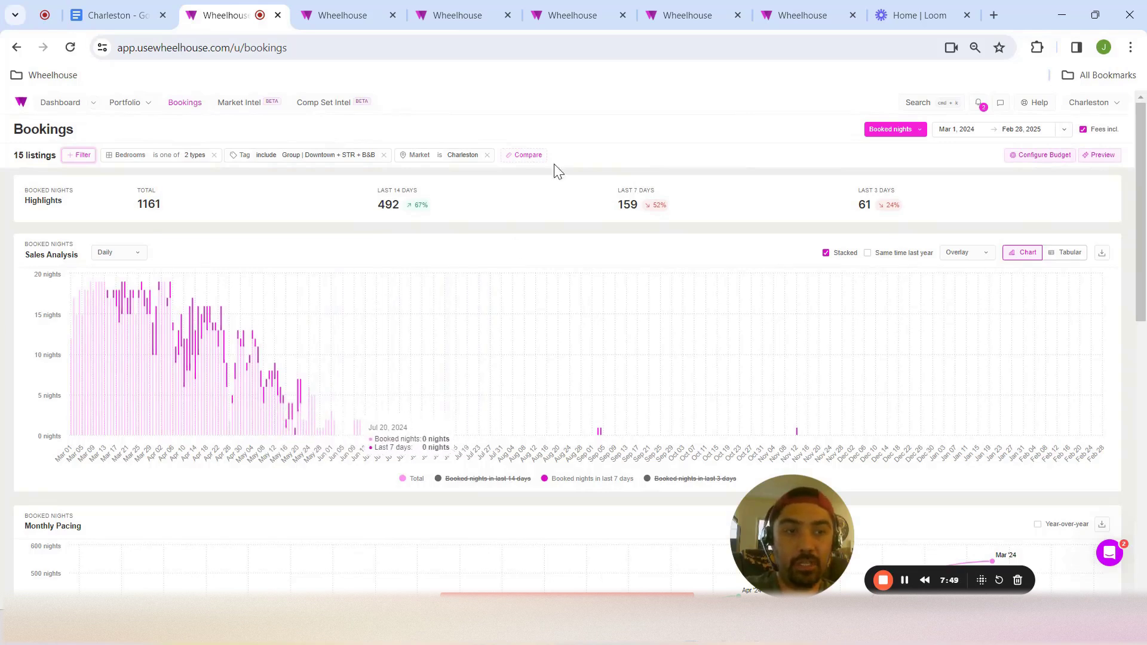
Examine the portfolio calendar rates for May 14 to 26 and return to the bookings page to compare booked nights
{"action": "left_click", "coordinate": [362, 7]}
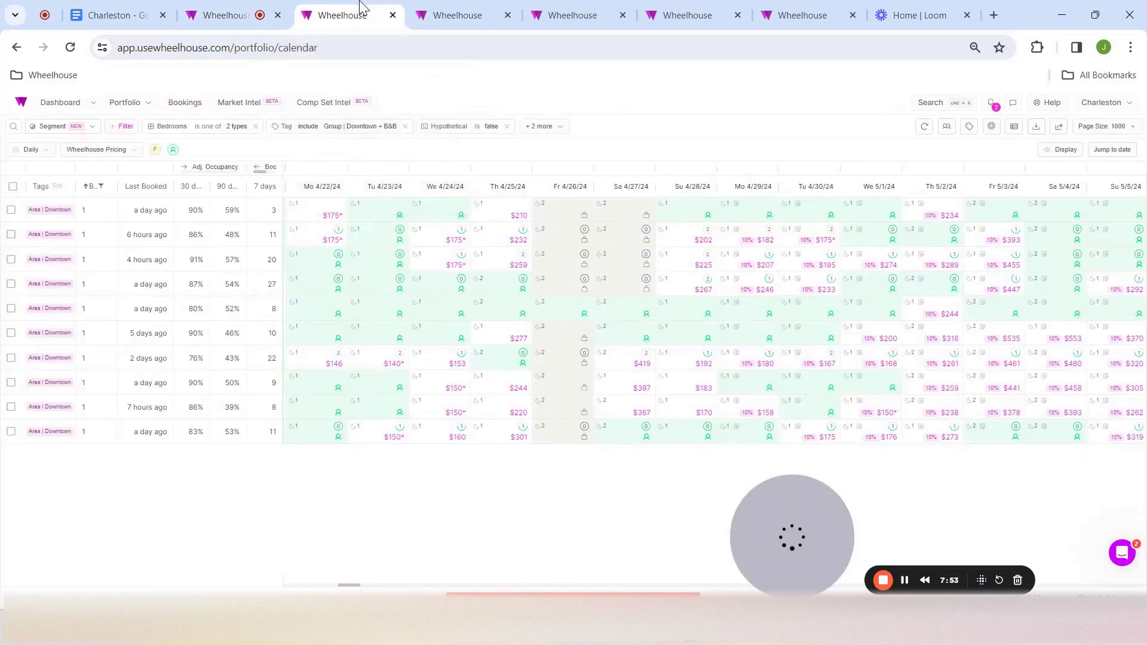
{"action": "left_click_drag", "start_coordinate": [351, 590], "coordinate": [384, 591]}
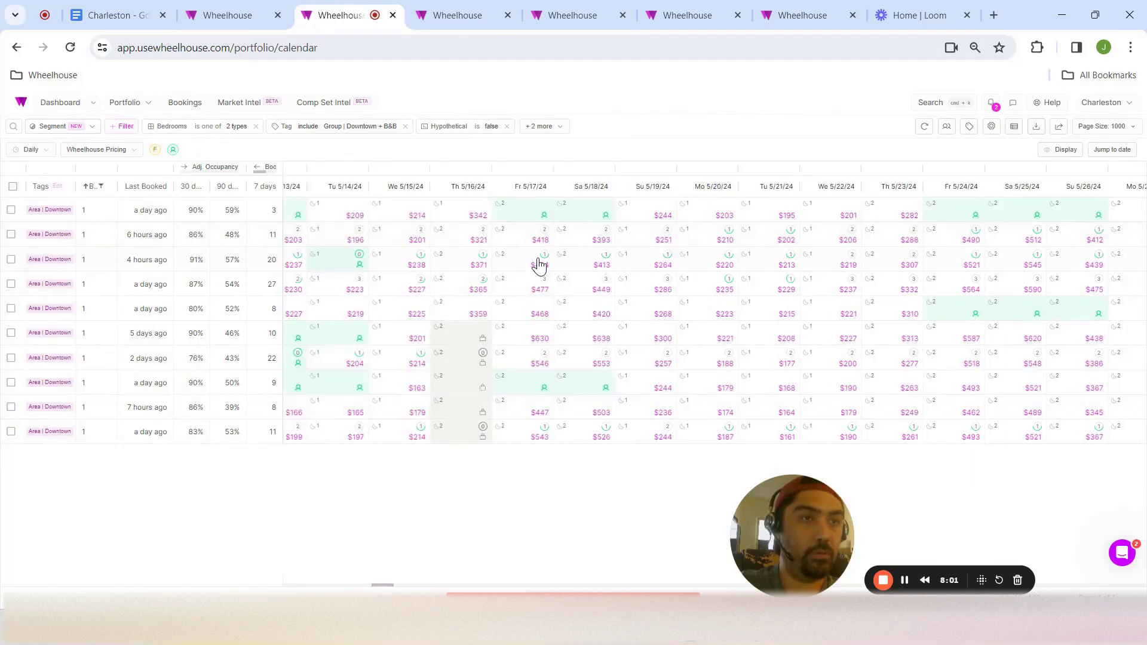
{"action": "left_click", "coordinate": [224, 8]}
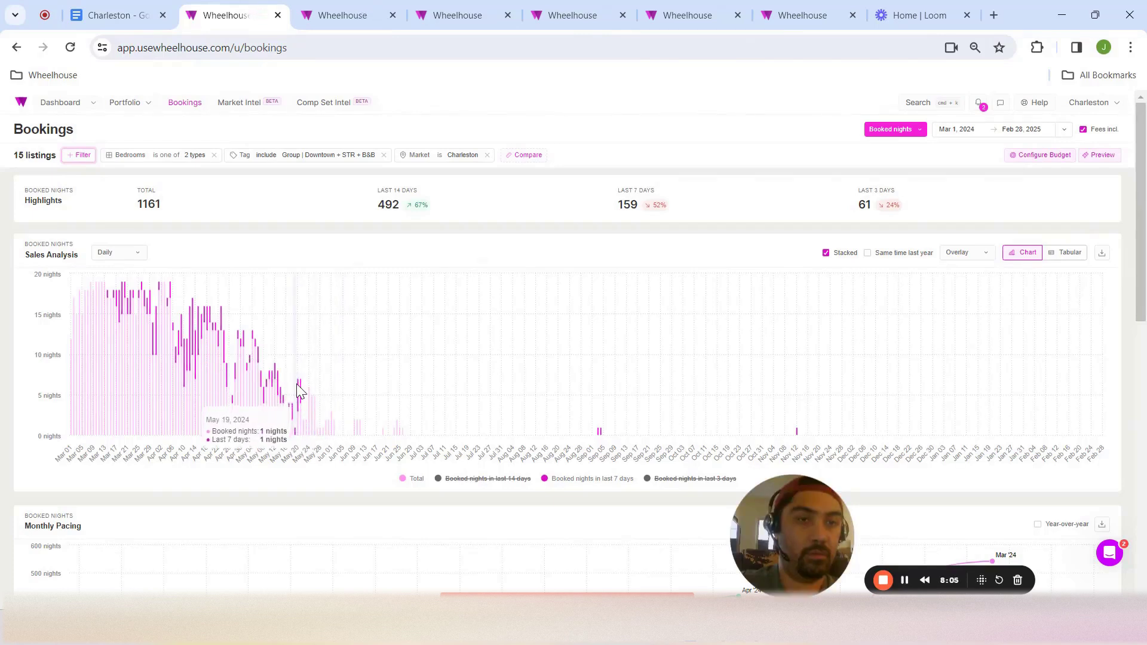
Switch the Sales Analysis chart from the 7-day to the 14-day booked nights series and inspect the May bookings
{"action": "left_click", "coordinate": [508, 481]}
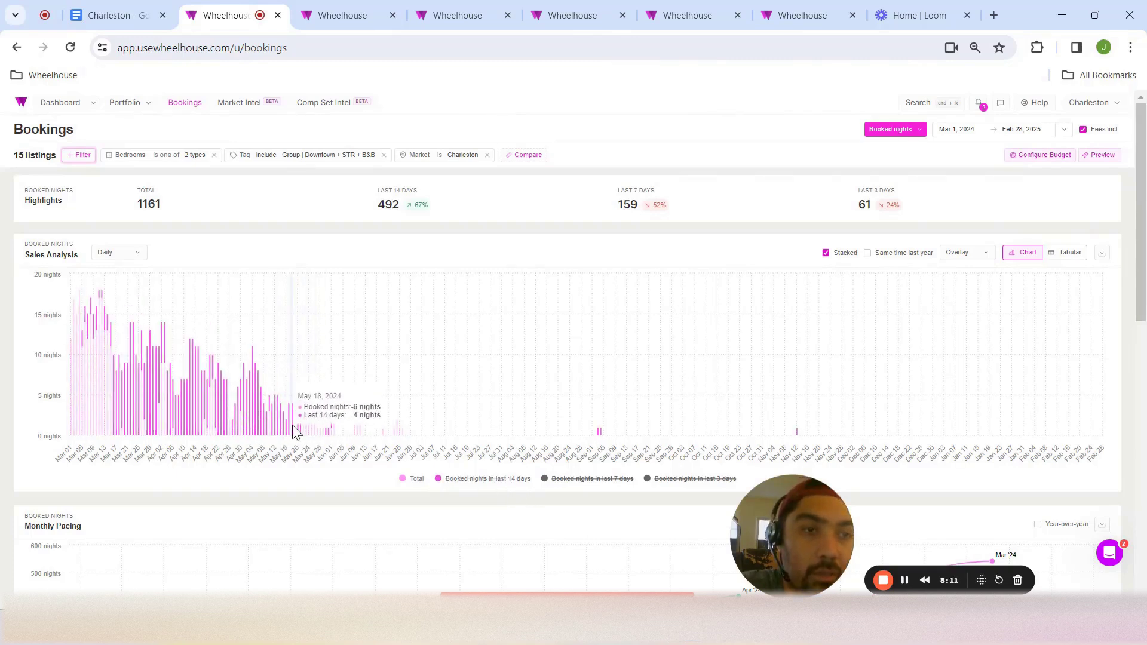
{"action": "left_click", "coordinate": [417, 482]}
{"action": "left_click", "coordinate": [418, 480]}
{"action": "left_click", "coordinate": [466, 482]}
{"action": "left_click", "coordinate": [466, 483]}
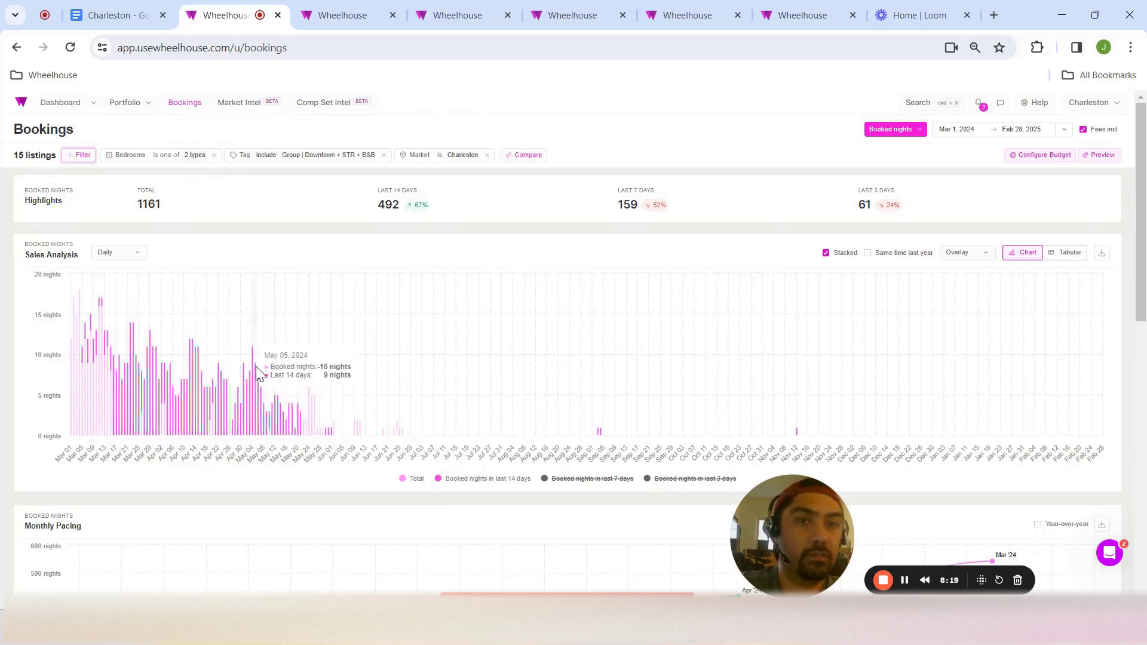
{"action": "left_click_drag", "start_coordinate": [255, 367], "coordinate": [709, 364]}
{"action": "left_click", "coordinate": [1075, 288]}
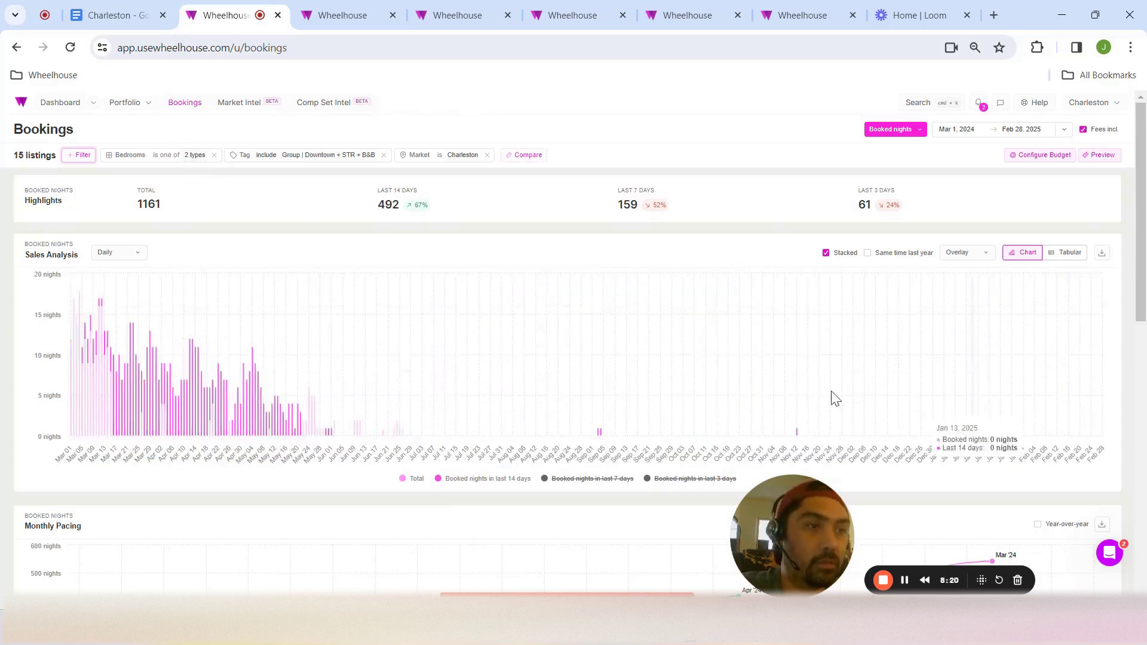
Try to refresh the Sales Analysis chart by hiding the 14-day series and switching the Total series off and on
{"action": "left_click", "coordinate": [464, 483]}
{"action": "left_click", "coordinate": [416, 480]}
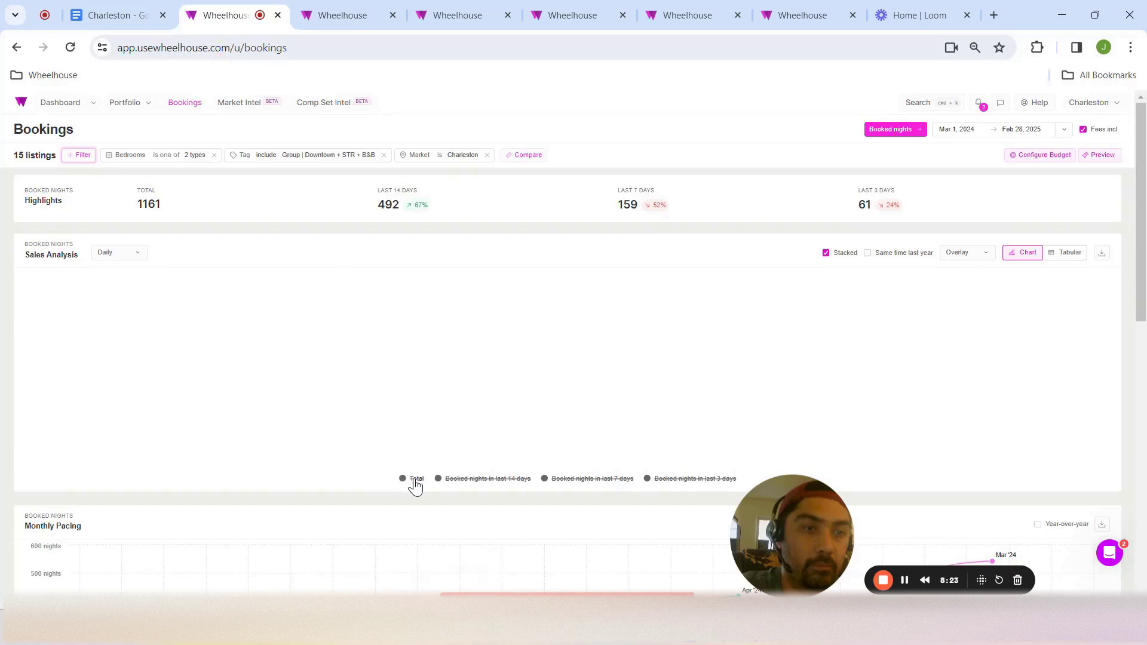
{"action": "left_click", "coordinate": [415, 480]}
{"action": "left_click", "coordinate": [414, 480]}
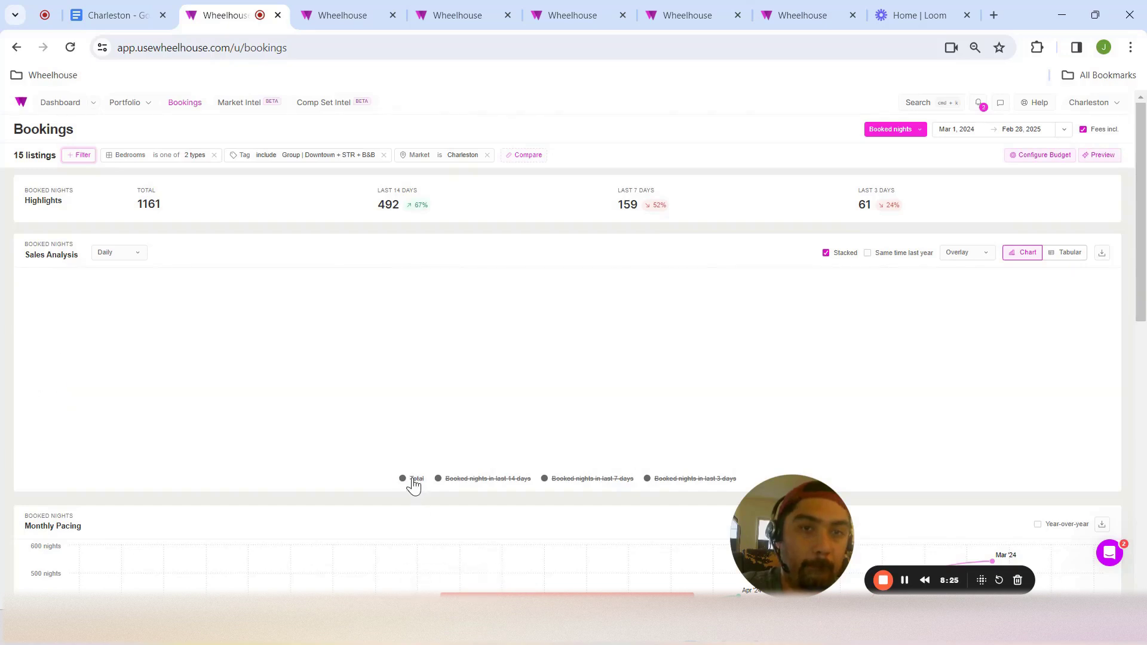
{"action": "left_click", "coordinate": [413, 480]}
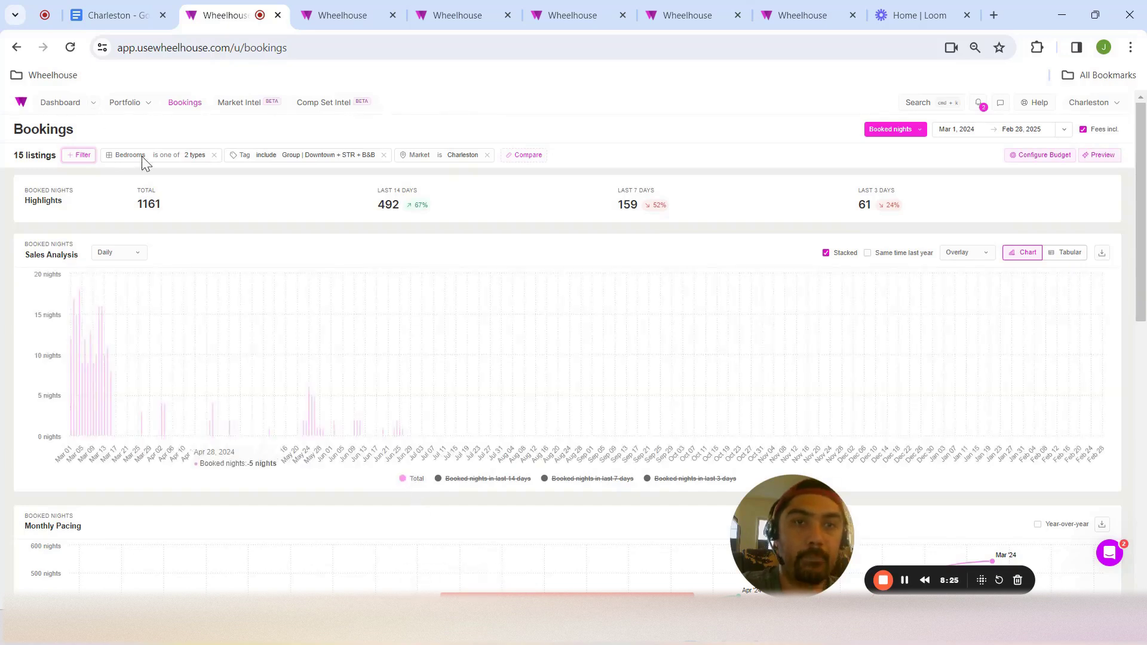
Reload the chart by resetting the bedroom filter to 0 and 1, and compare nights booked in the last 7 and 14 days
{"action": "left_click", "coordinate": [191, 157]}
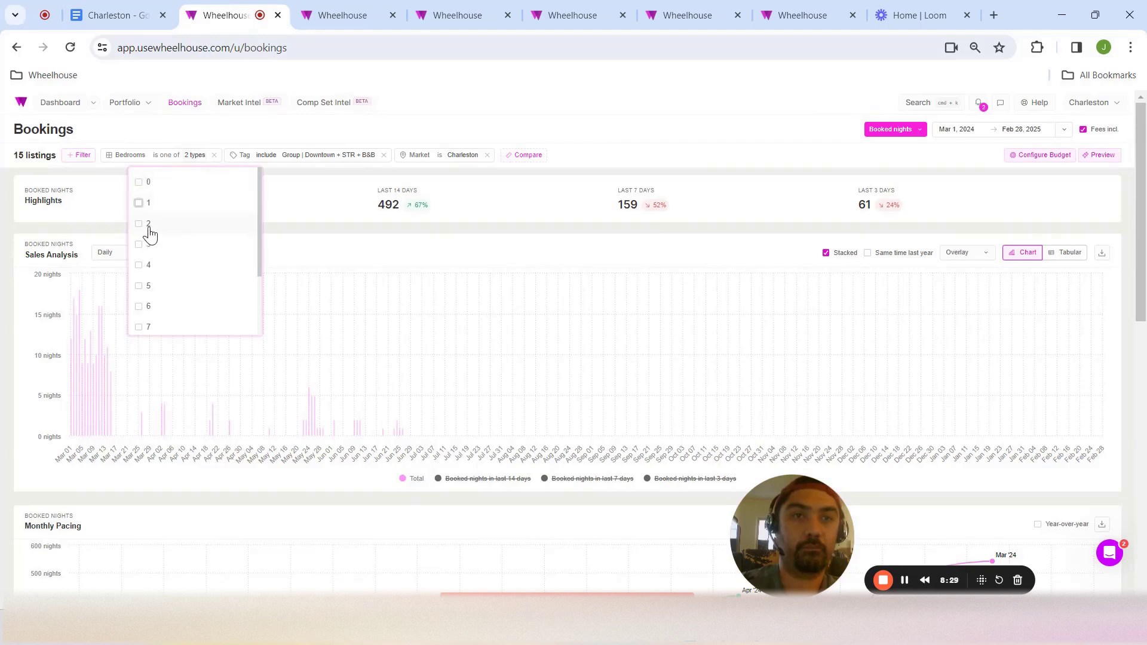
{"action": "left_click", "coordinate": [327, 130]}
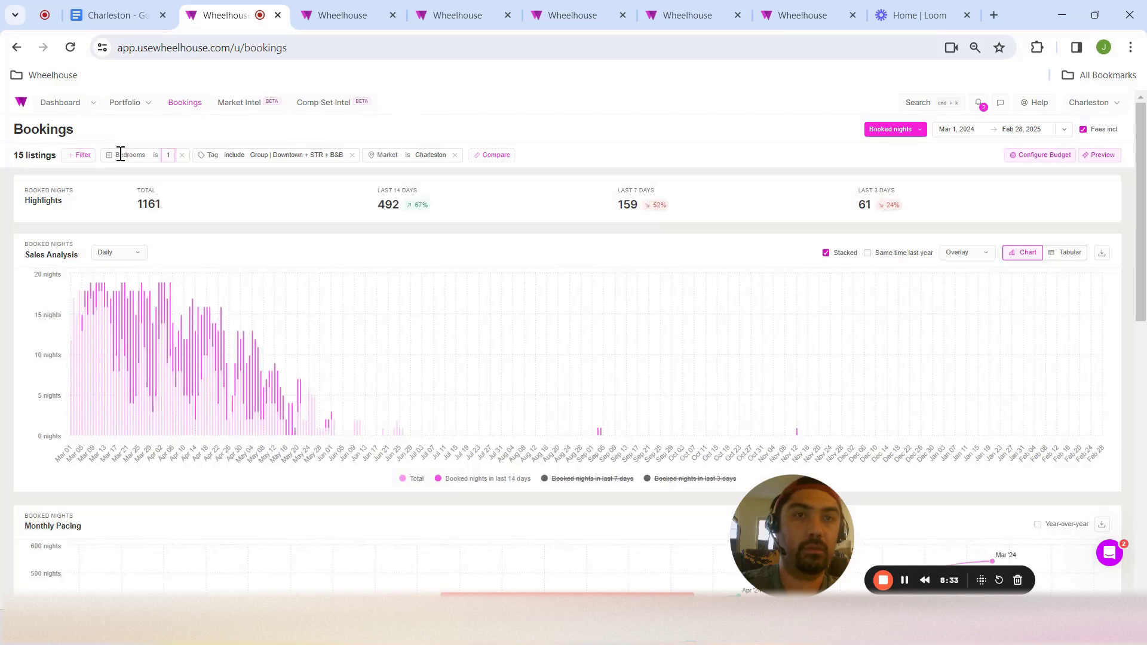
{"action": "left_click", "coordinate": [163, 156]}
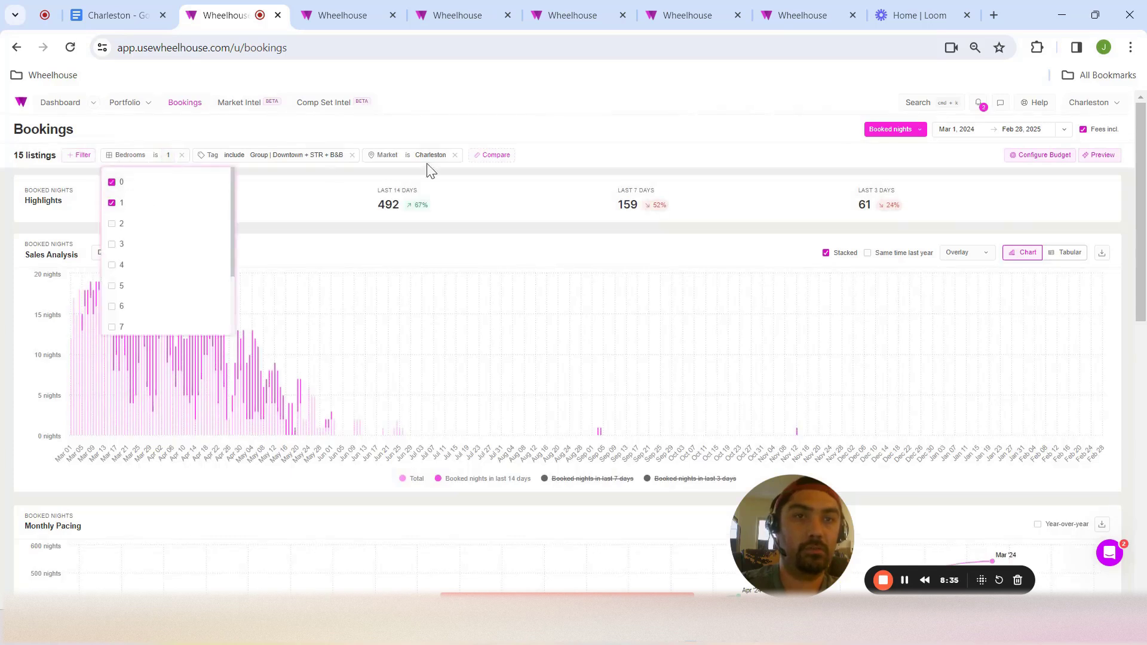
{"action": "left_click", "coordinate": [565, 148]}
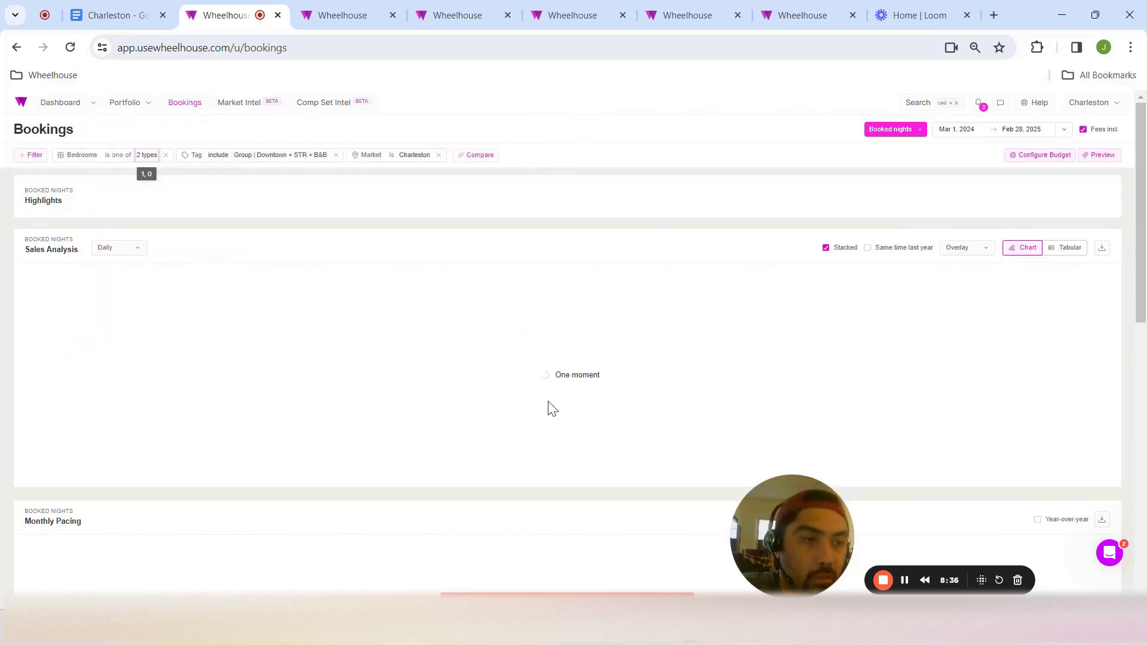
{"action": "left_click", "coordinate": [575, 487]}
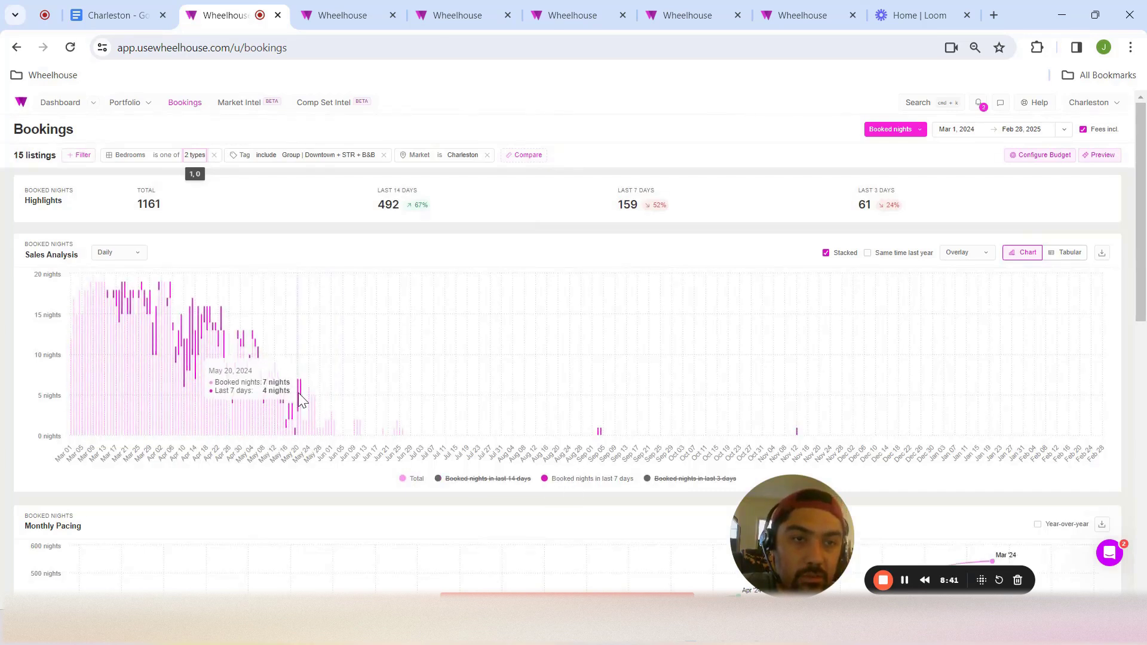
{"action": "left_click", "coordinate": [485, 482]}
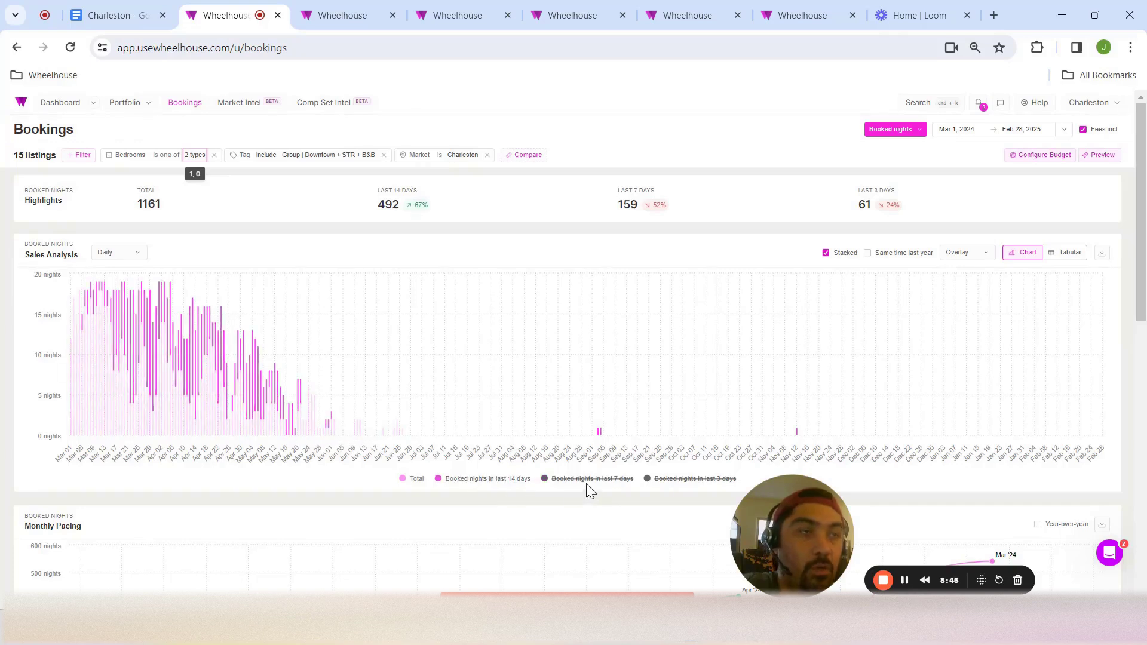
Apply a 5% price adjustment to all ten calendar listings for May 17 to 18, 2024
{"action": "left_click", "coordinate": [338, 15]}
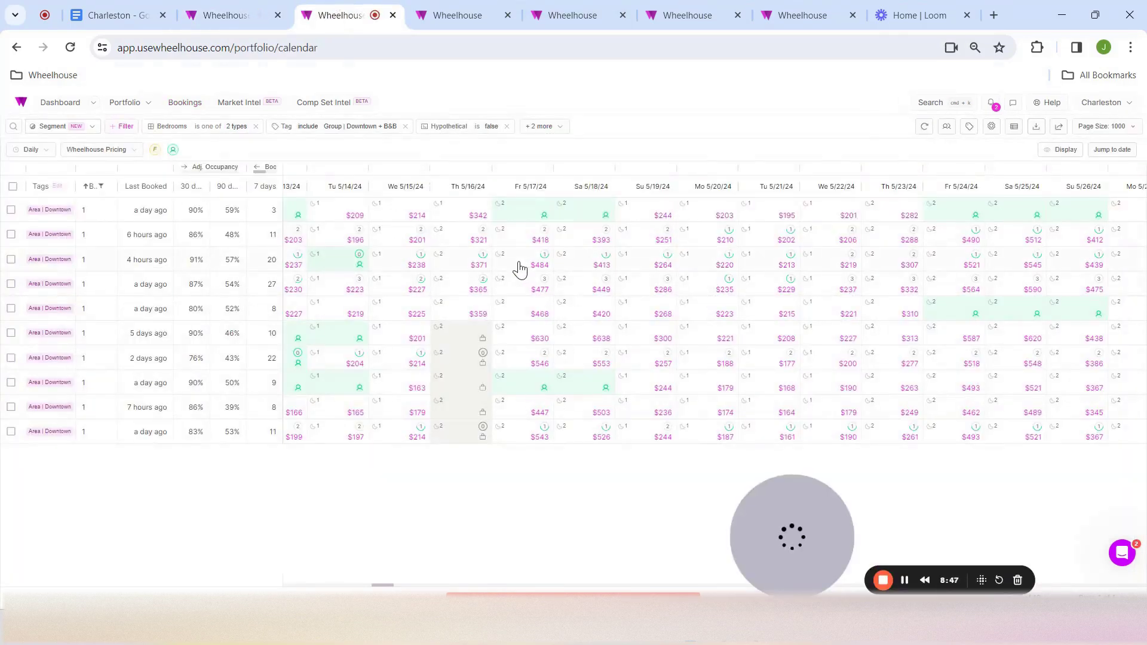
{"action": "left_click_drag", "start_coordinate": [523, 214], "coordinate": [592, 437]}
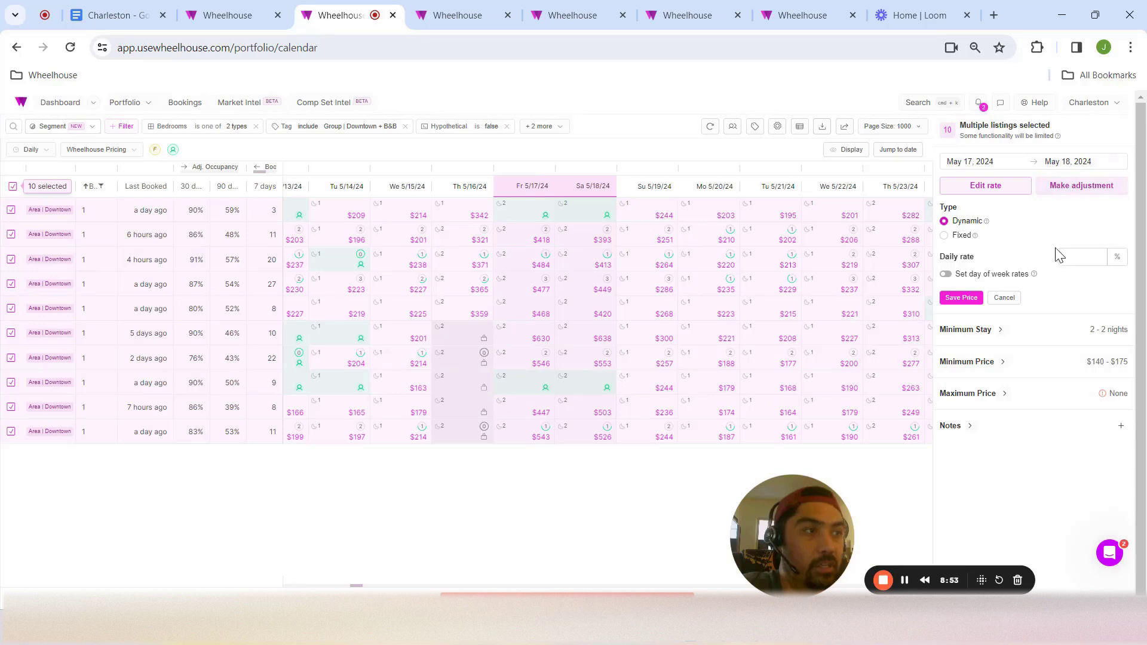
{"action": "left_click", "coordinate": [1101, 189]}
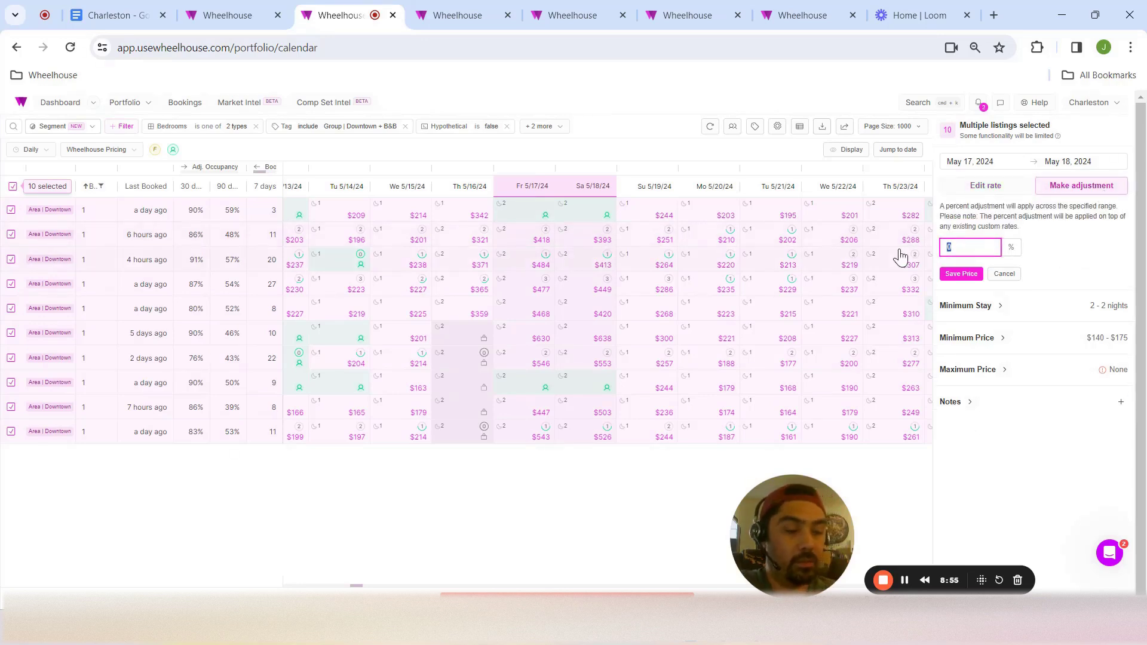
{"action": "left_click", "coordinate": [976, 275]}
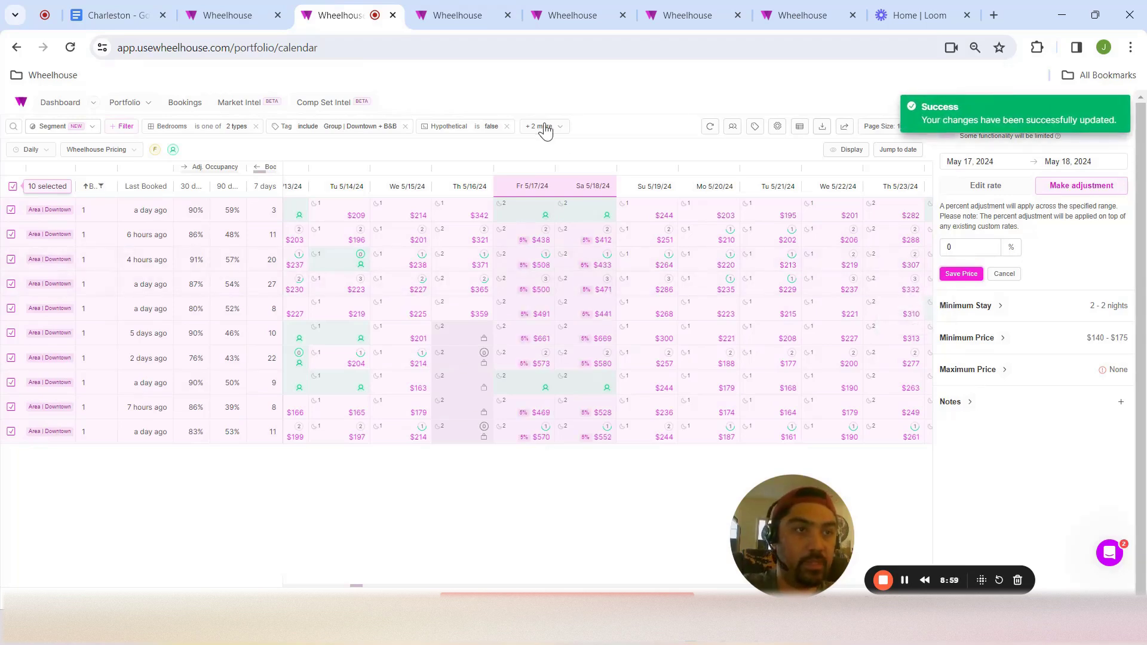
Return to the bookings page and change its bedroom filter to 2 bedrooms only
{"action": "left_click", "coordinate": [233, 15]}
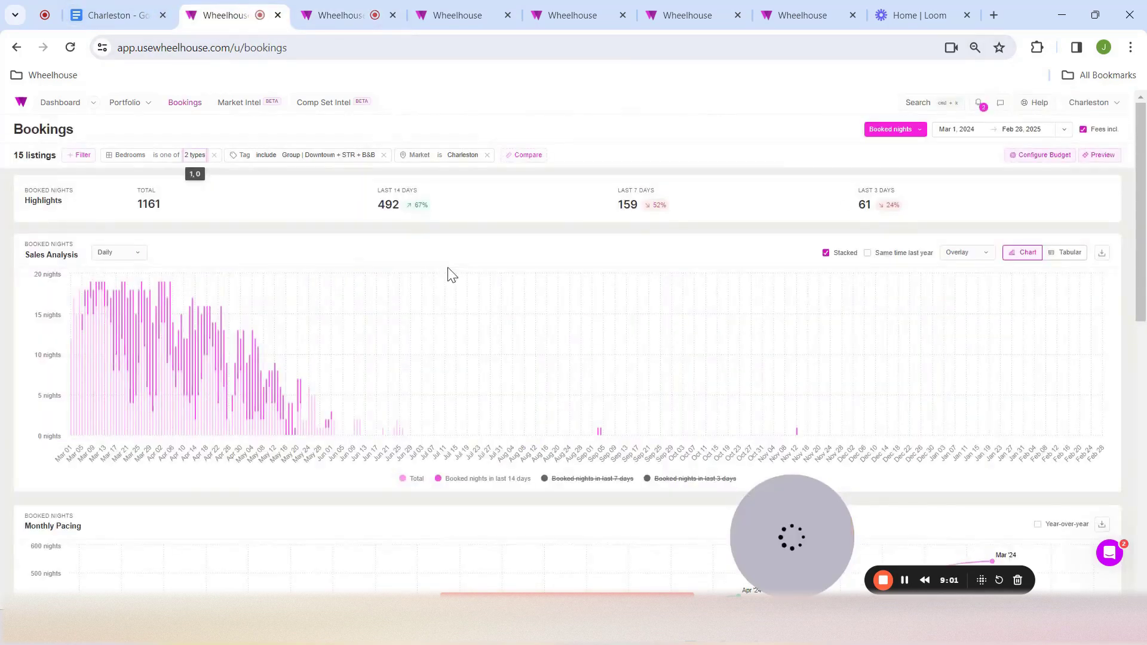
{"action": "left_click", "coordinate": [197, 156]}
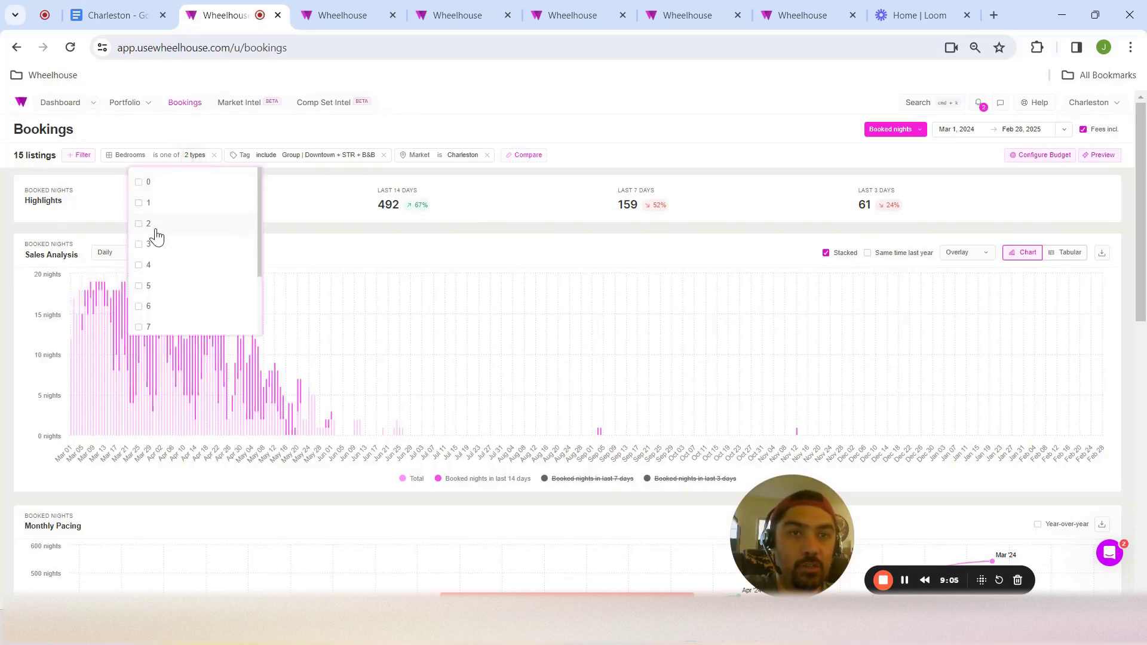
{"action": "left_click", "coordinate": [600, 141]}
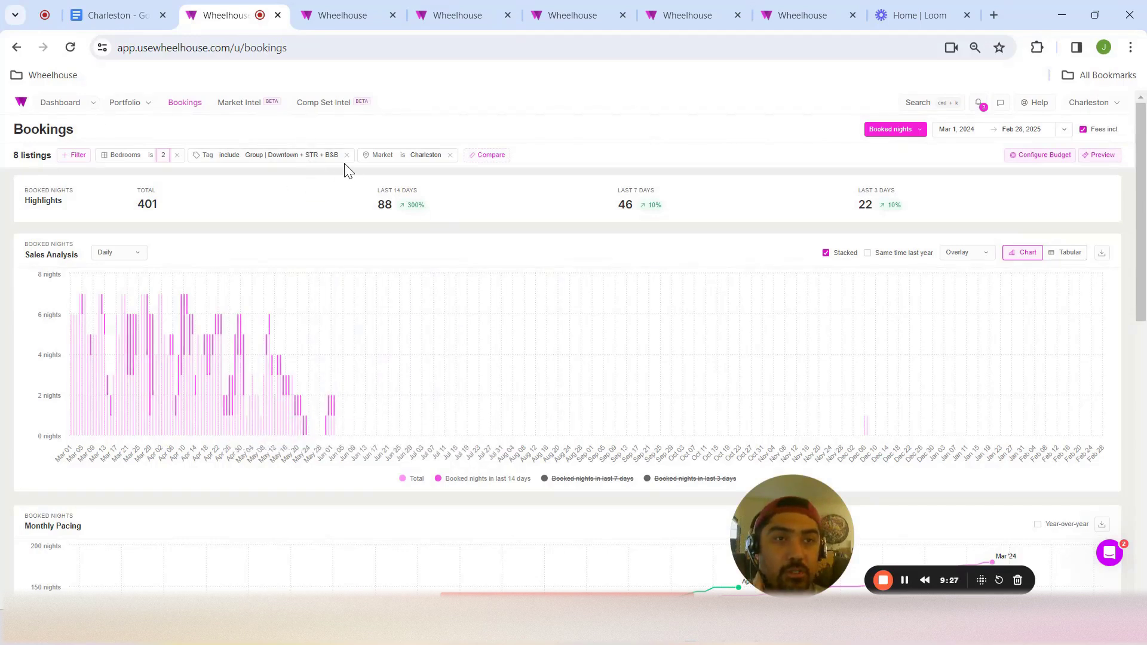
Replace the Group | Downtown + STR + B&B tag in the bookings filter with year tags including 2019, 2020 and 2022
{"action": "left_click", "coordinate": [311, 161]}
{"action": "scroll", "coordinate": [286, 219], "scroll_direction": "down", "scroll_amount": 10}
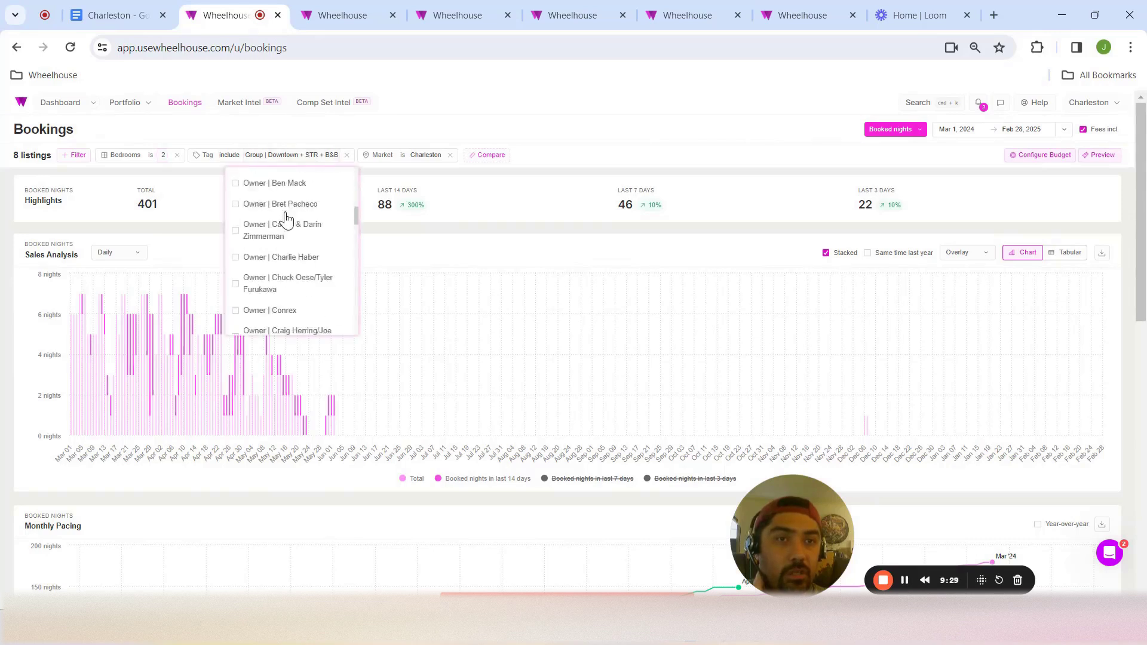
{"action": "scroll", "coordinate": [300, 246], "scroll_direction": "up", "scroll_amount": 6}
{"action": "scroll", "coordinate": [285, 243], "scroll_direction": "down", "scroll_amount": 3}
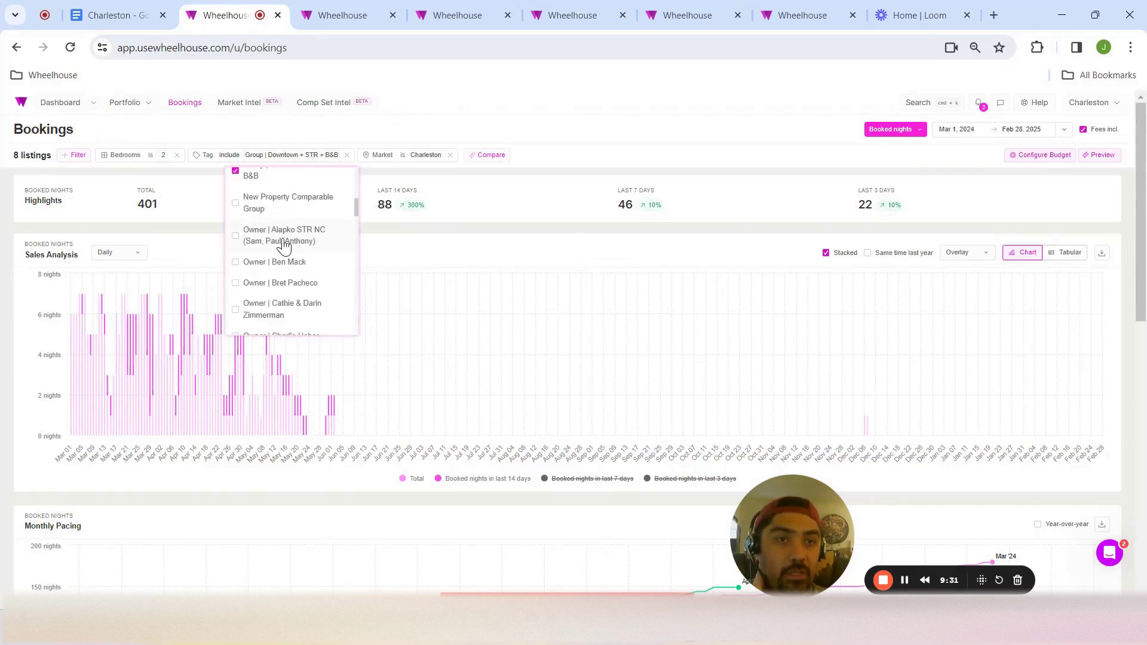
{"action": "scroll", "coordinate": [274, 281], "scroll_direction": "up", "scroll_amount": 2}
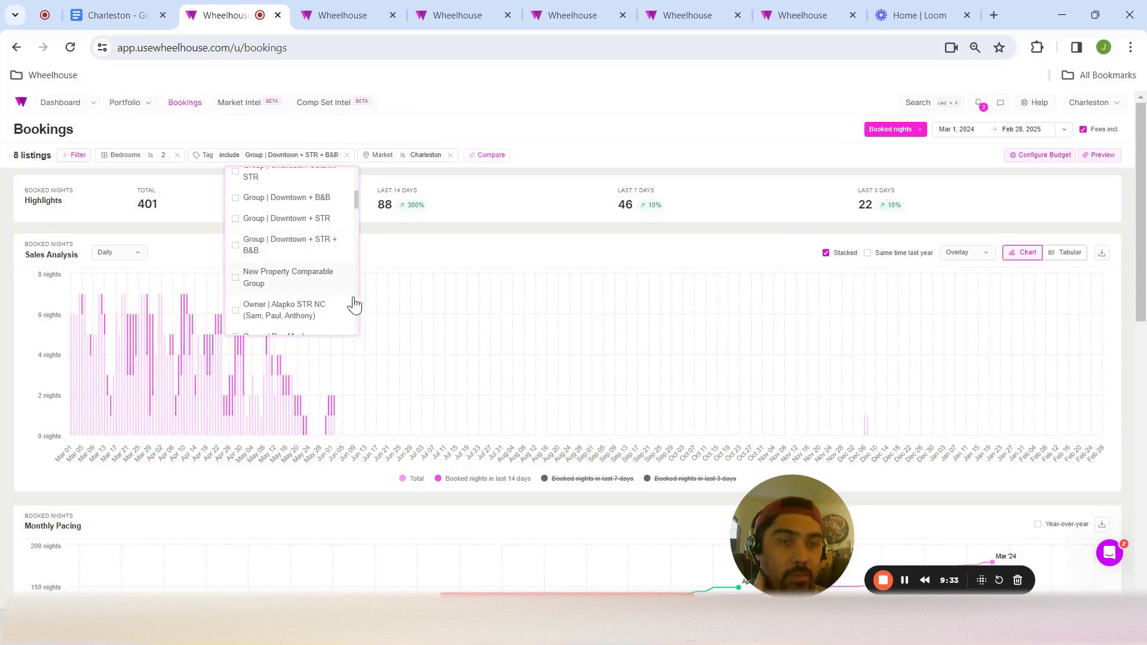
{"action": "scroll", "coordinate": [257, 266], "scroll_direction": "down", "scroll_amount": 8}
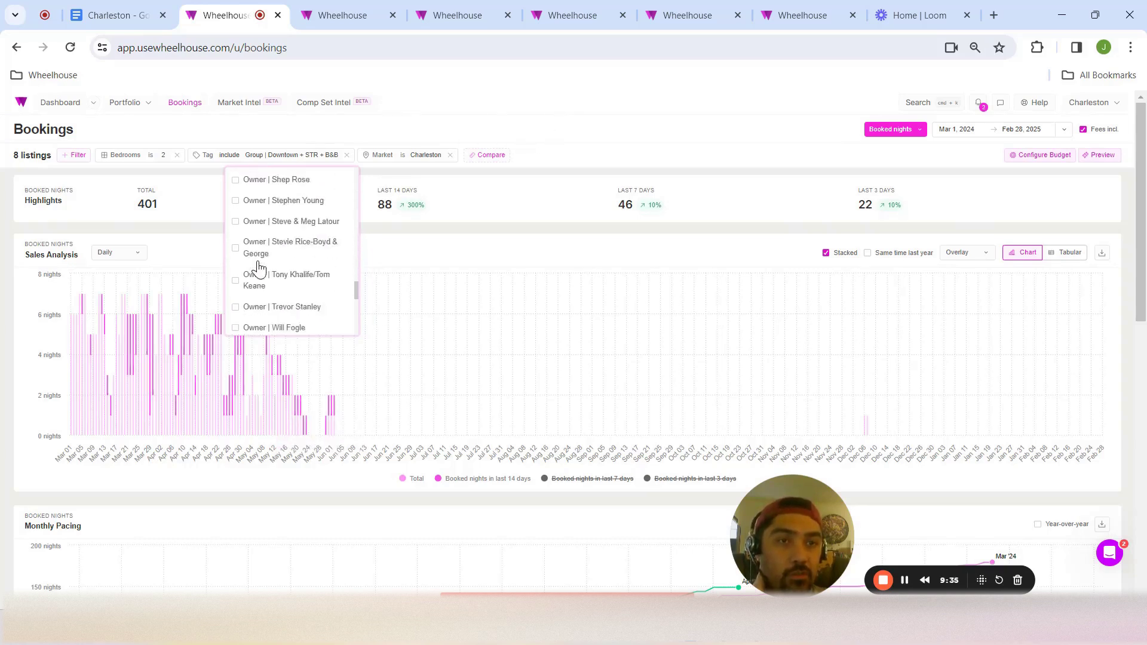
{"action": "scroll", "coordinate": [258, 268], "scroll_direction": "down", "scroll_amount": 3}
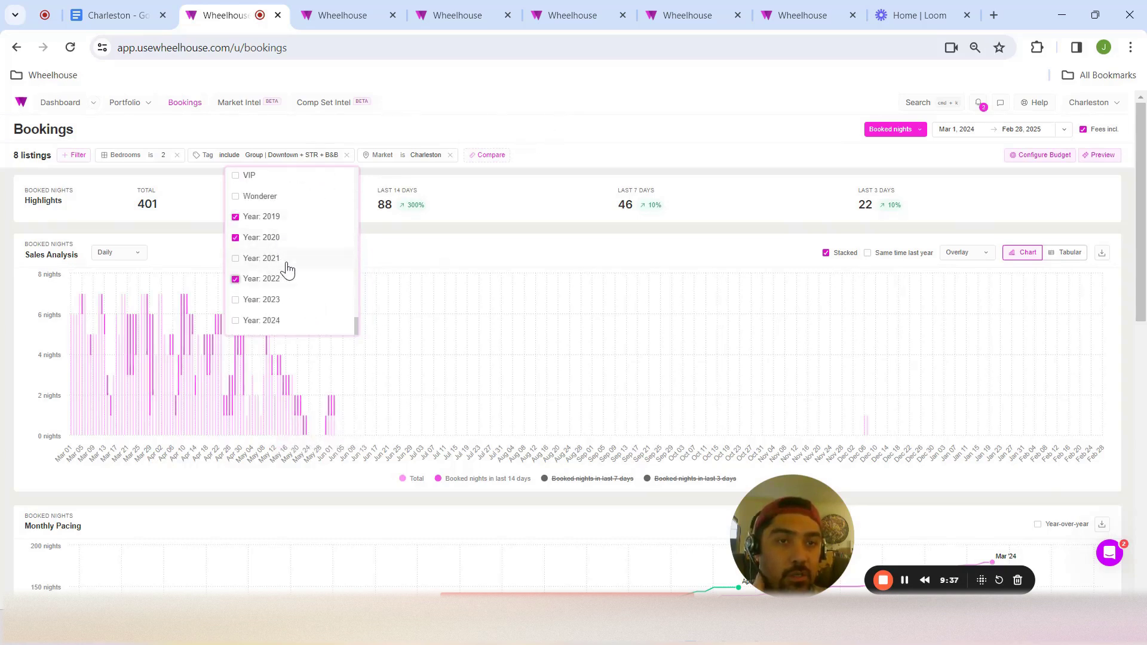
{"action": "left_click", "coordinate": [586, 119]}
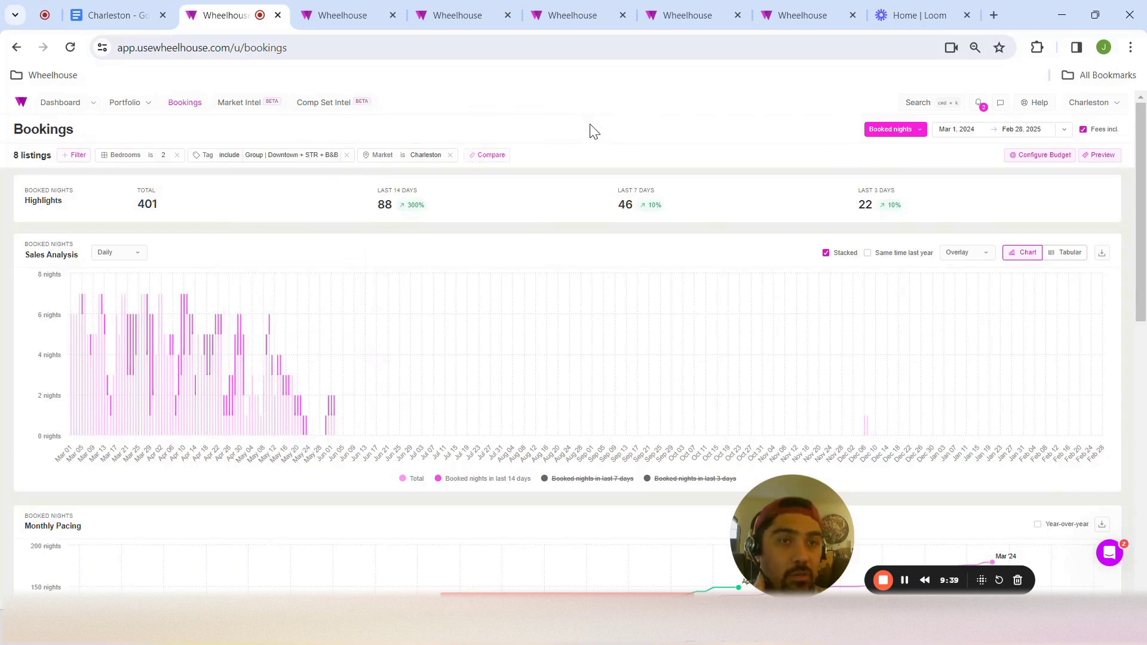
Add a fifth tag to the bookings tag filter
{"action": "left_click", "coordinate": [277, 155]}
{"action": "scroll", "coordinate": [254, 254], "scroll_direction": "down", "scroll_amount": 8}
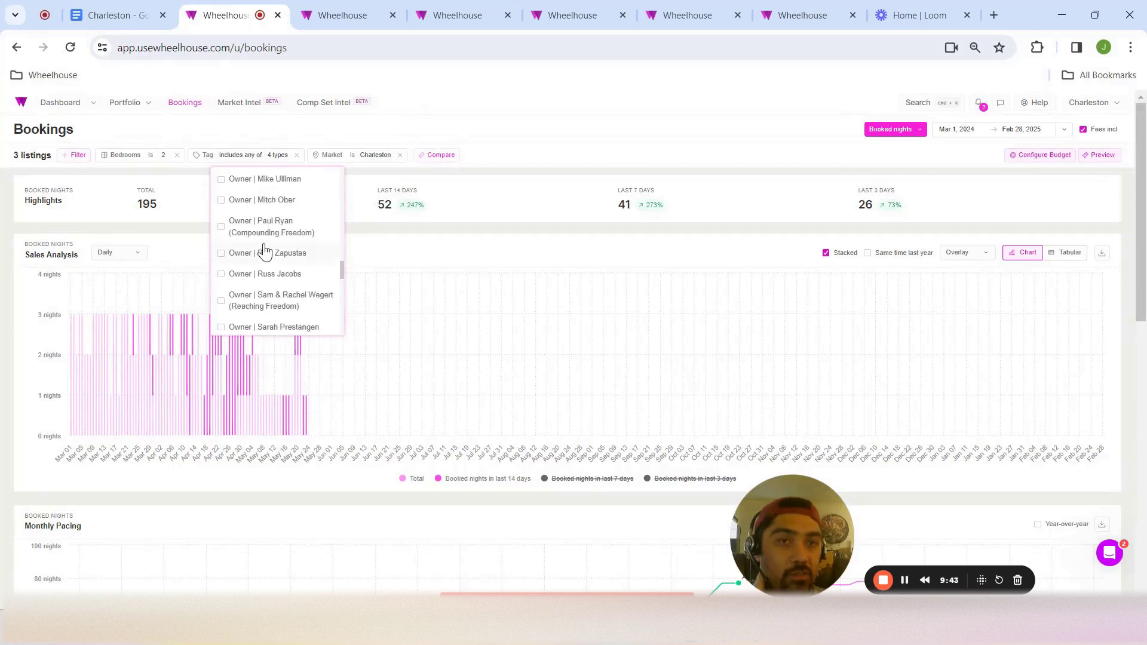
{"action": "left_click", "coordinate": [567, 137]}
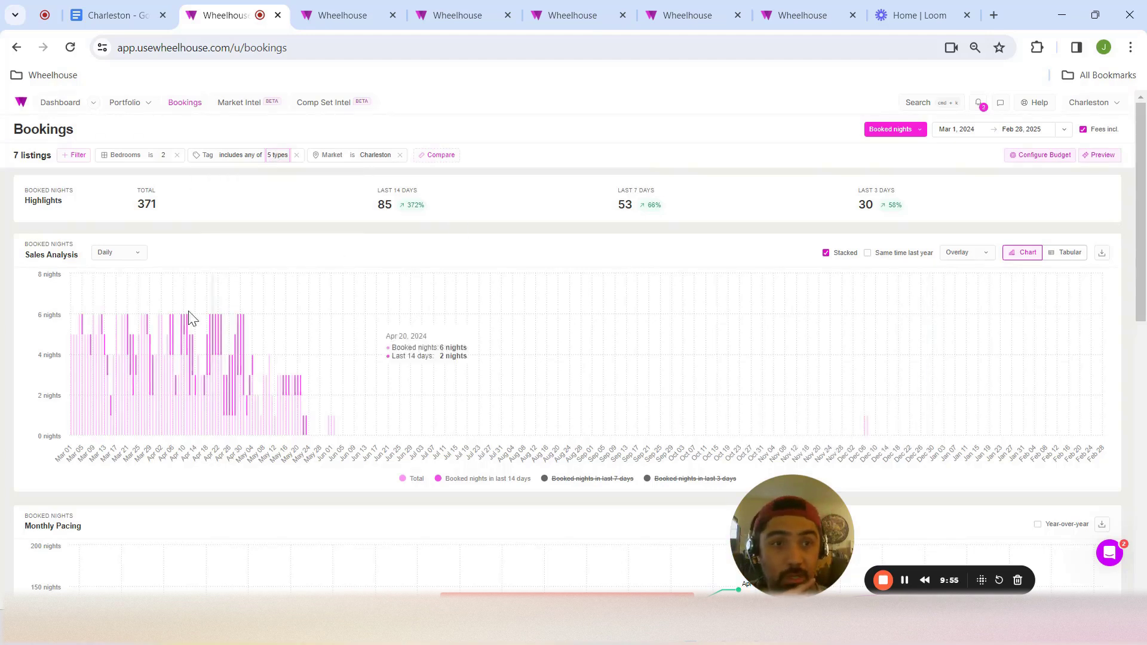
Overlay same time last year on the Sales Analysis chart and inspect booked nights from March 1 to May 28
{"action": "left_click", "coordinate": [905, 259]}
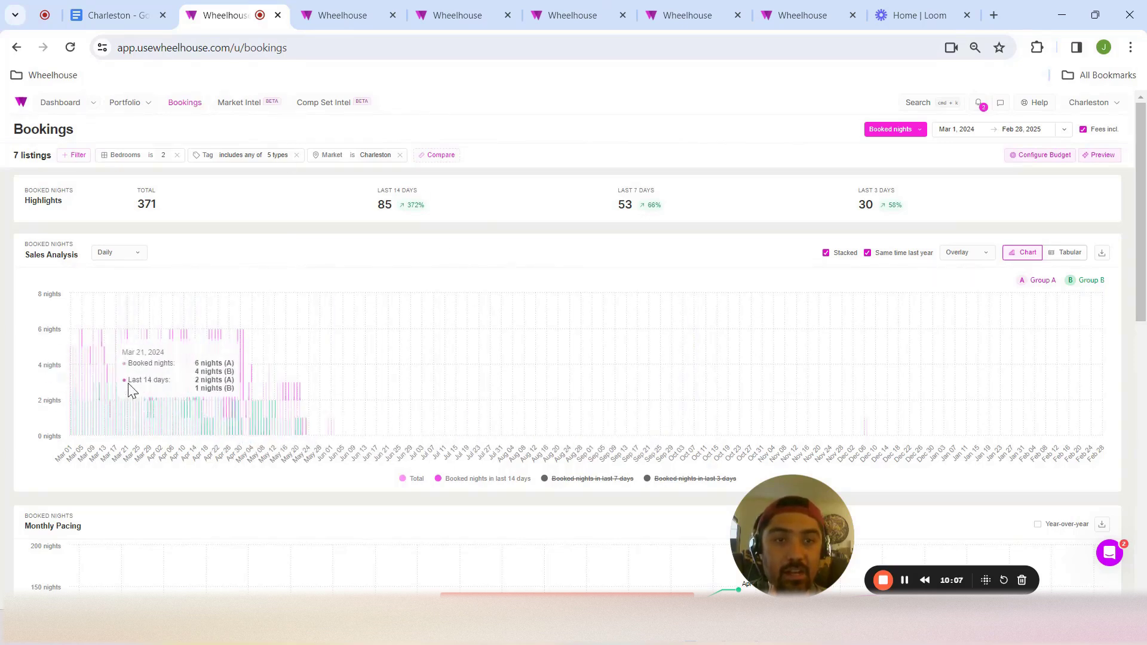
{"action": "left_click_drag", "start_coordinate": [72, 391], "coordinate": [323, 402]}
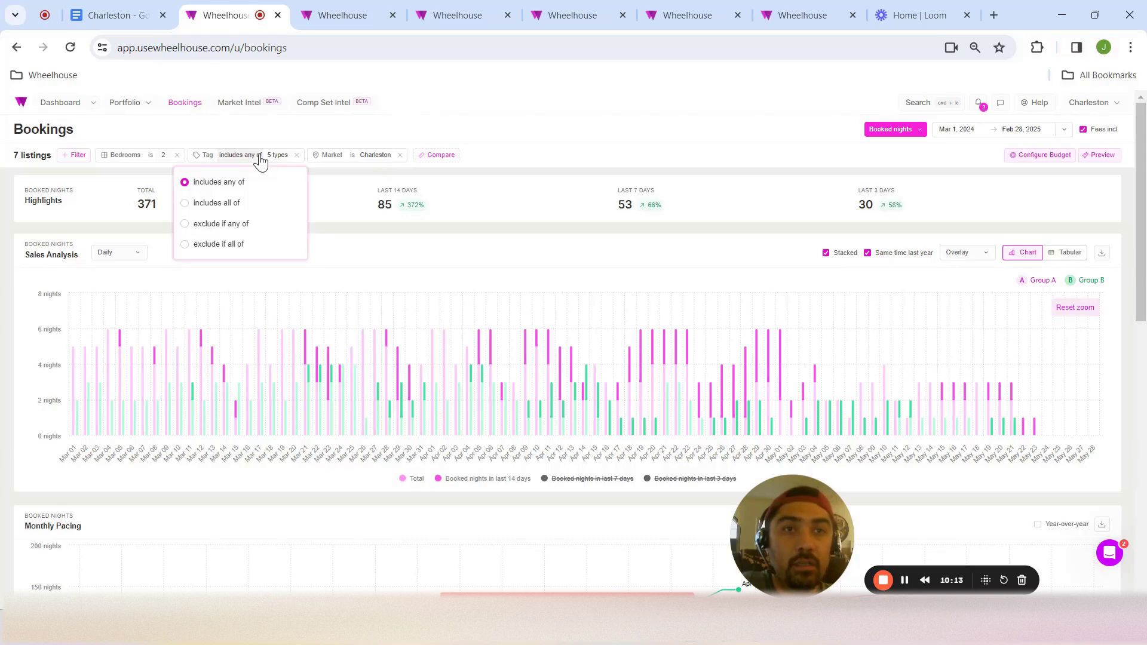
{"action": "left_click", "coordinate": [1074, 309]}
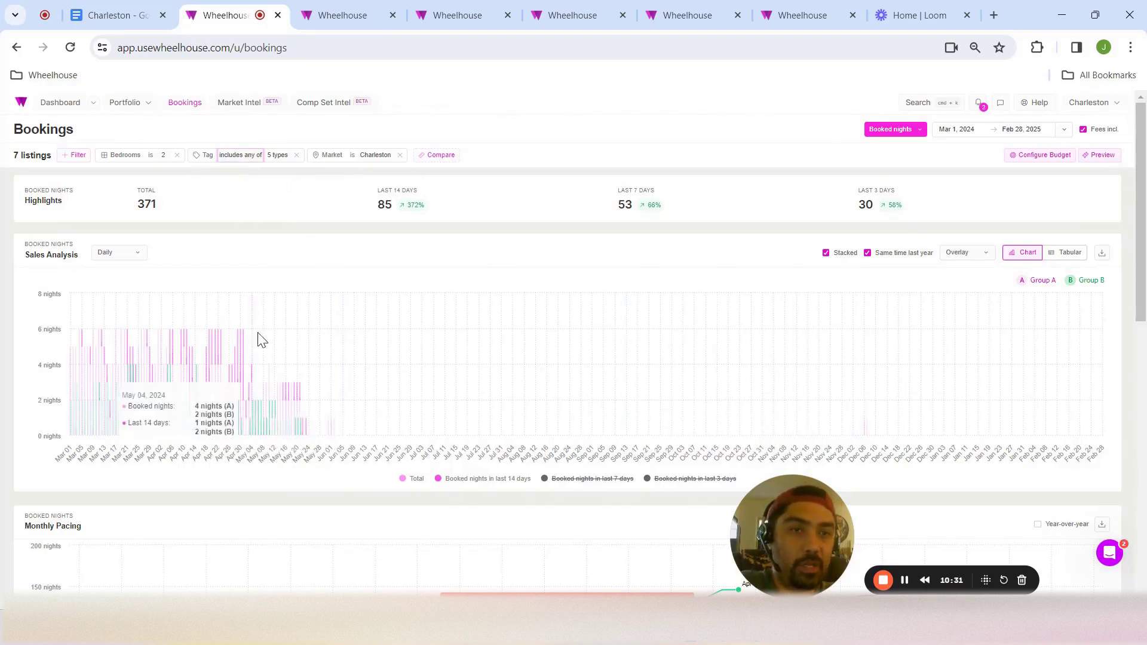
Change the bookings bedroom filter from 2 to 0 and 1 bedrooms, keeping the same-time-last-year comparison on the Sales Analysis chart
{"action": "left_click", "coordinate": [897, 257]}
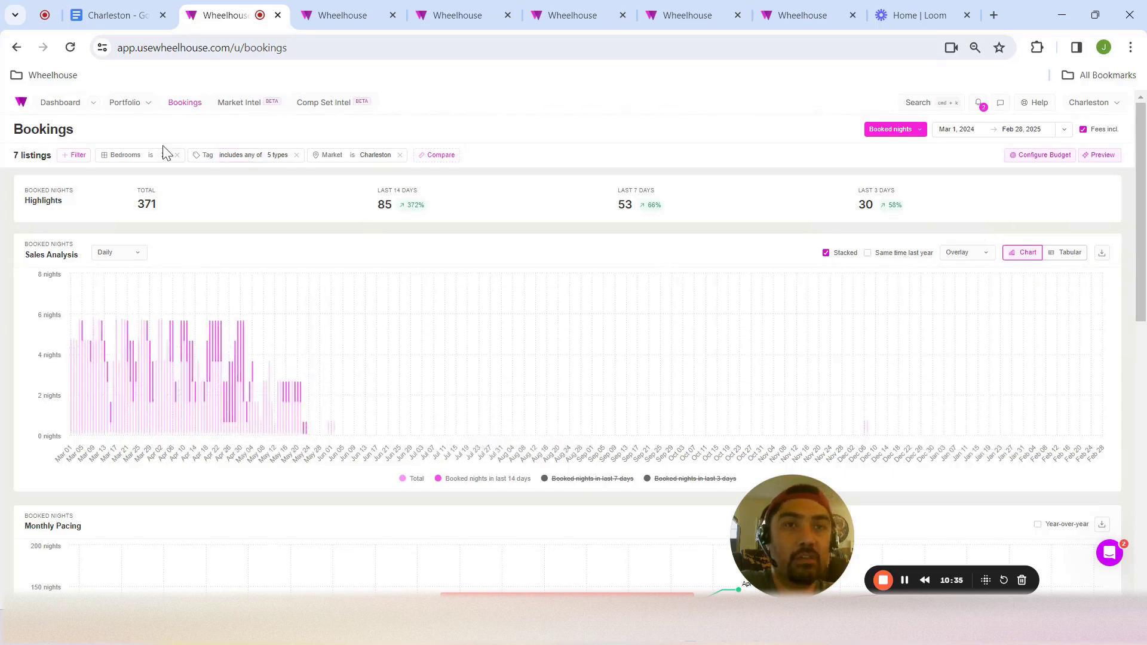
{"action": "left_click", "coordinate": [161, 157]}
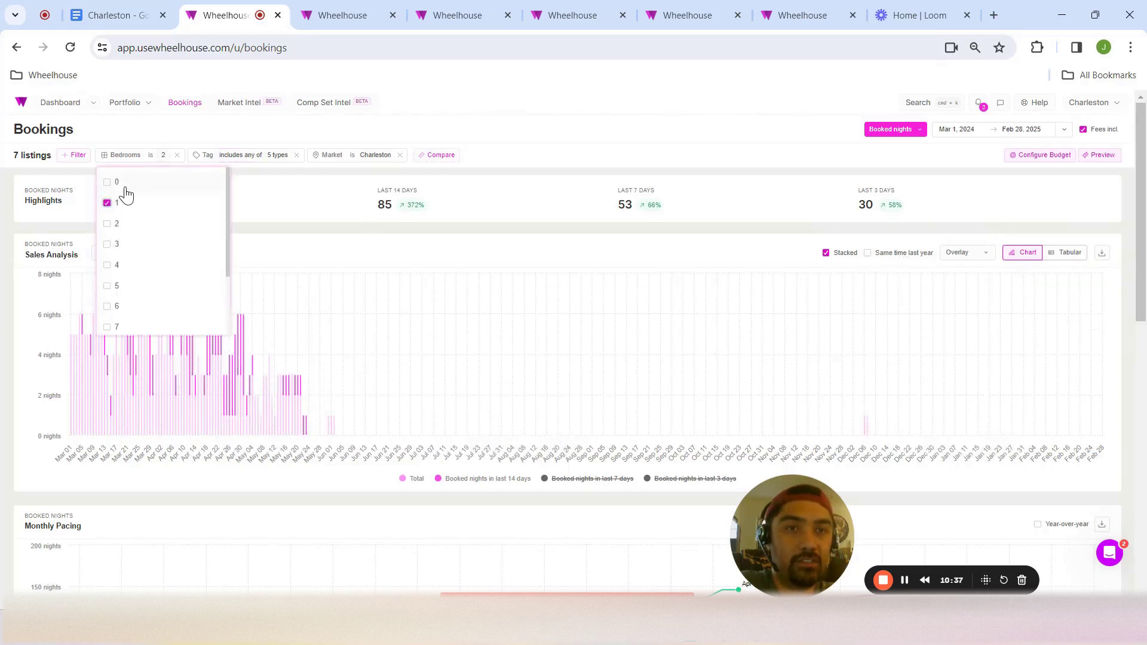
{"action": "left_click", "coordinate": [665, 143]}
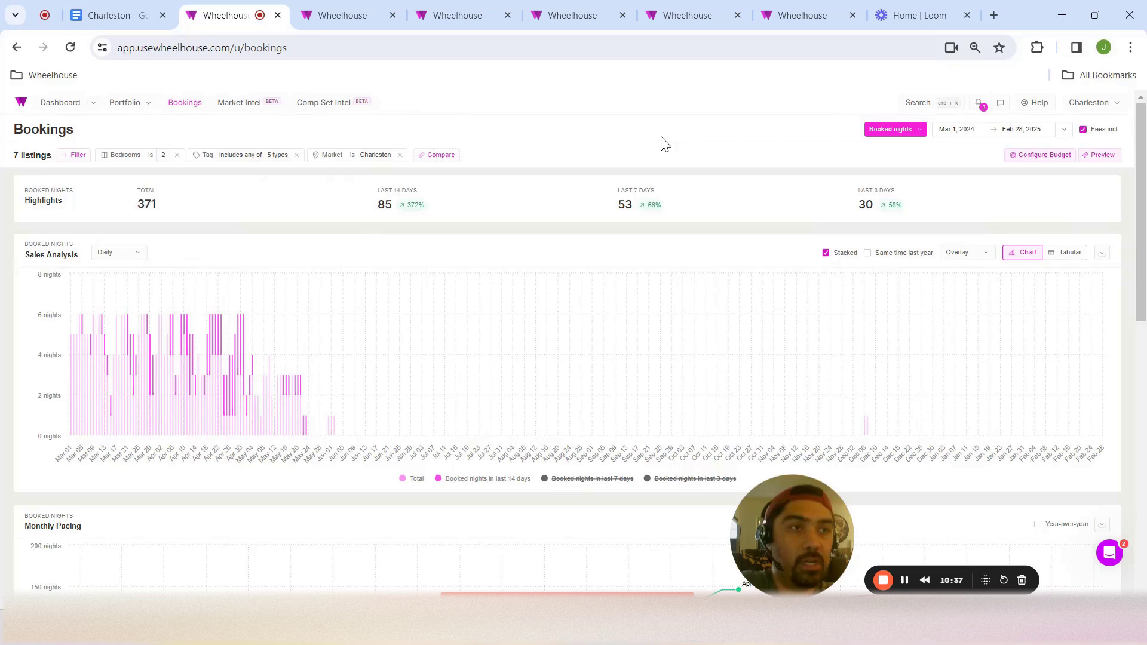
{"action": "left_click", "coordinate": [895, 255]}
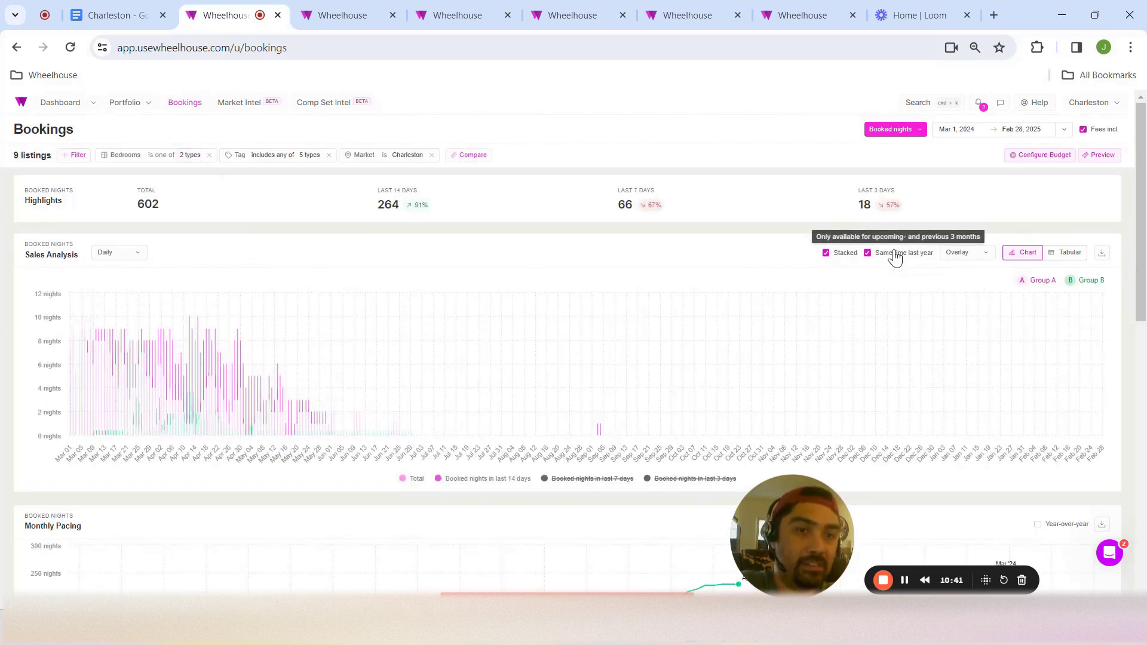
Compare total booked nights with last year from March to late September, then restore the full range and show last-7-day bookings
{"action": "left_click", "coordinate": [489, 479]}
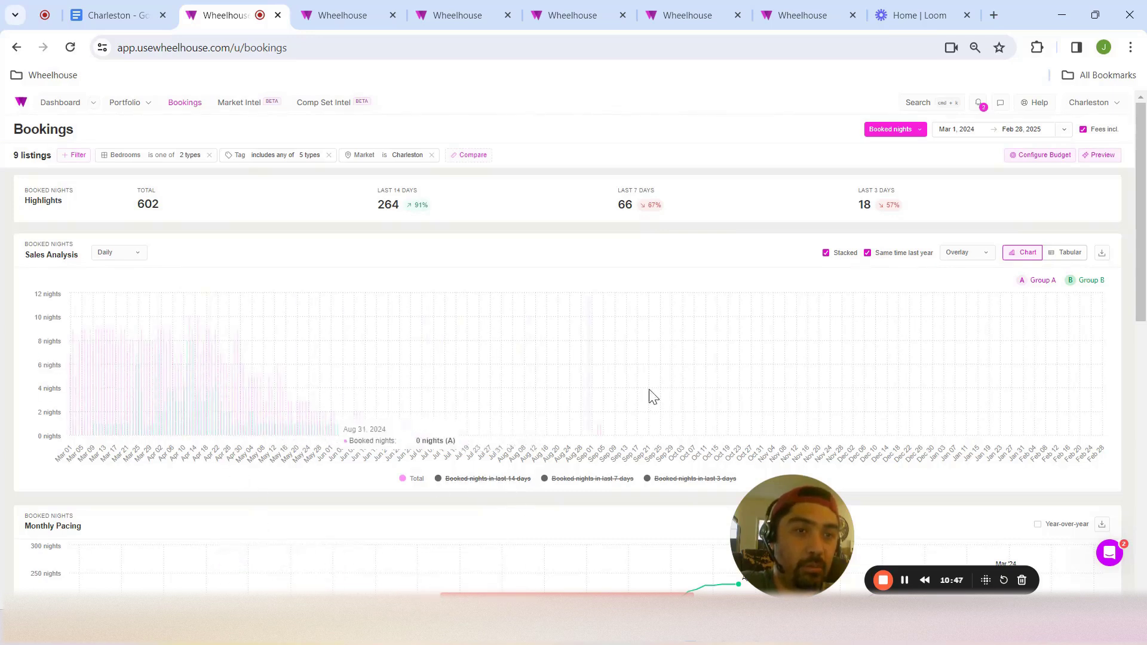
{"action": "left_click_drag", "start_coordinate": [657, 394], "coordinate": [72, 412]}
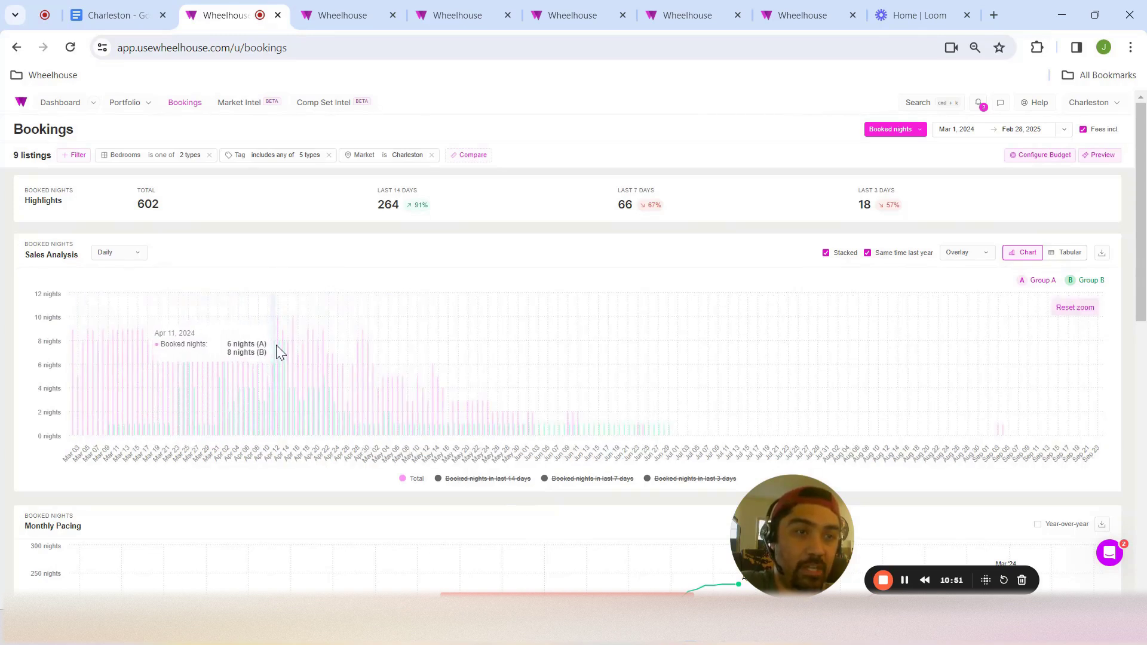
{"action": "left_click", "coordinate": [1092, 309]}
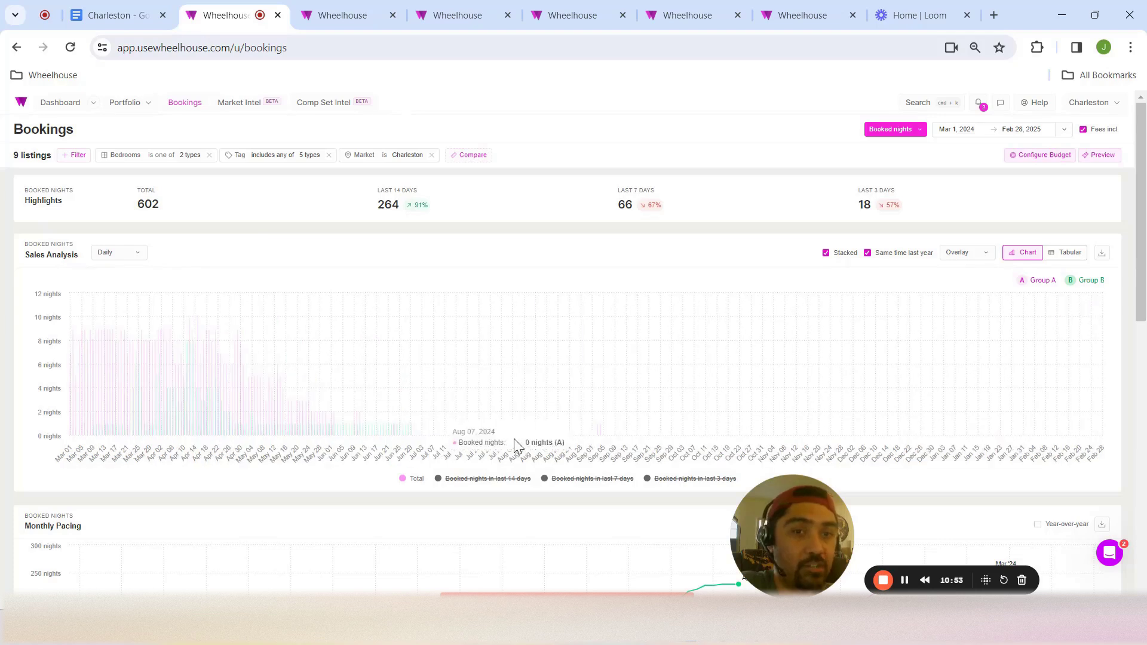
{"action": "left_click", "coordinate": [578, 481]}
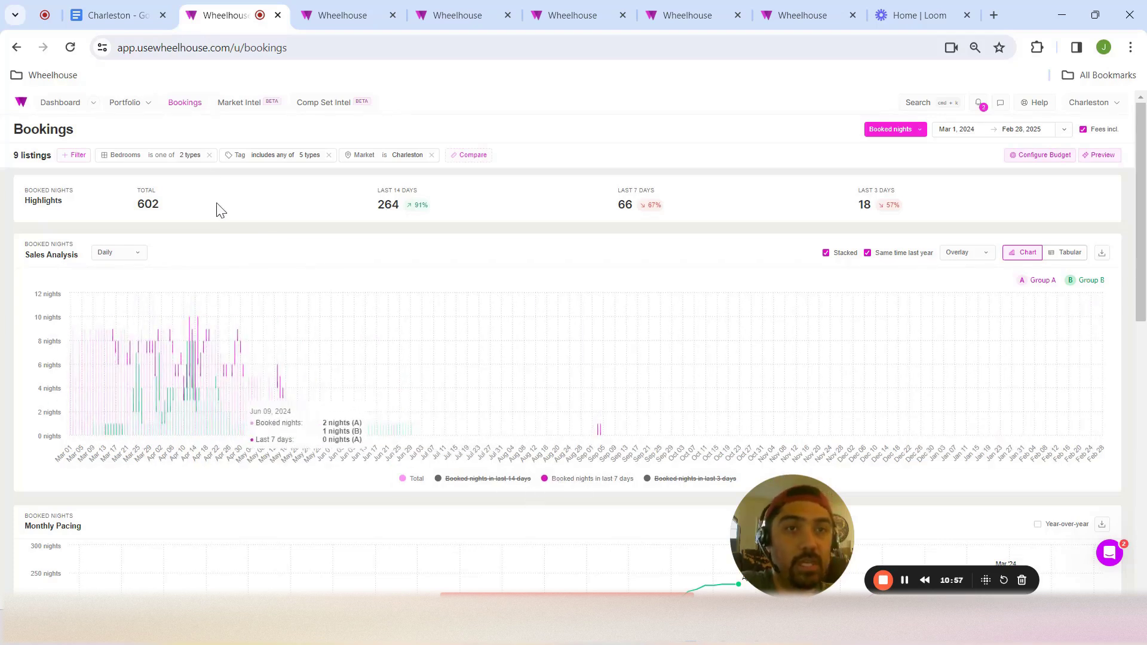
Remove the bedroom filter from the bookings and drop Year: 2023 from the tag filter, keeping Year: 2019 through Year: 2022
{"action": "left_click", "coordinate": [189, 155]}
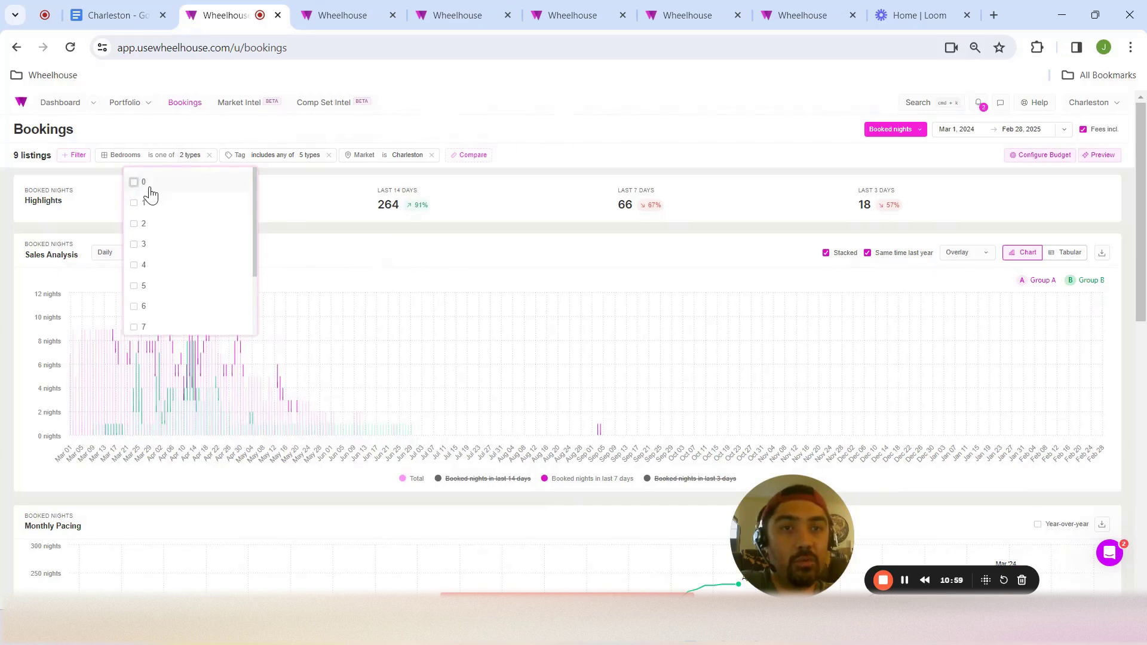
{"action": "left_click", "coordinate": [209, 155]}
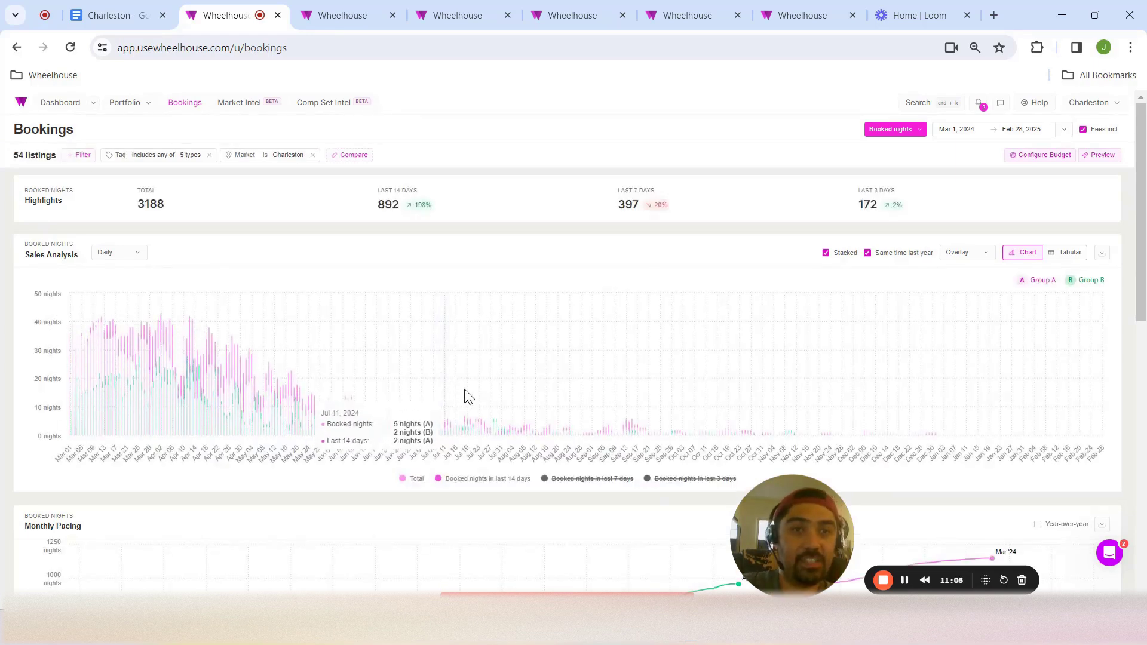
{"action": "left_click", "coordinate": [190, 156]}
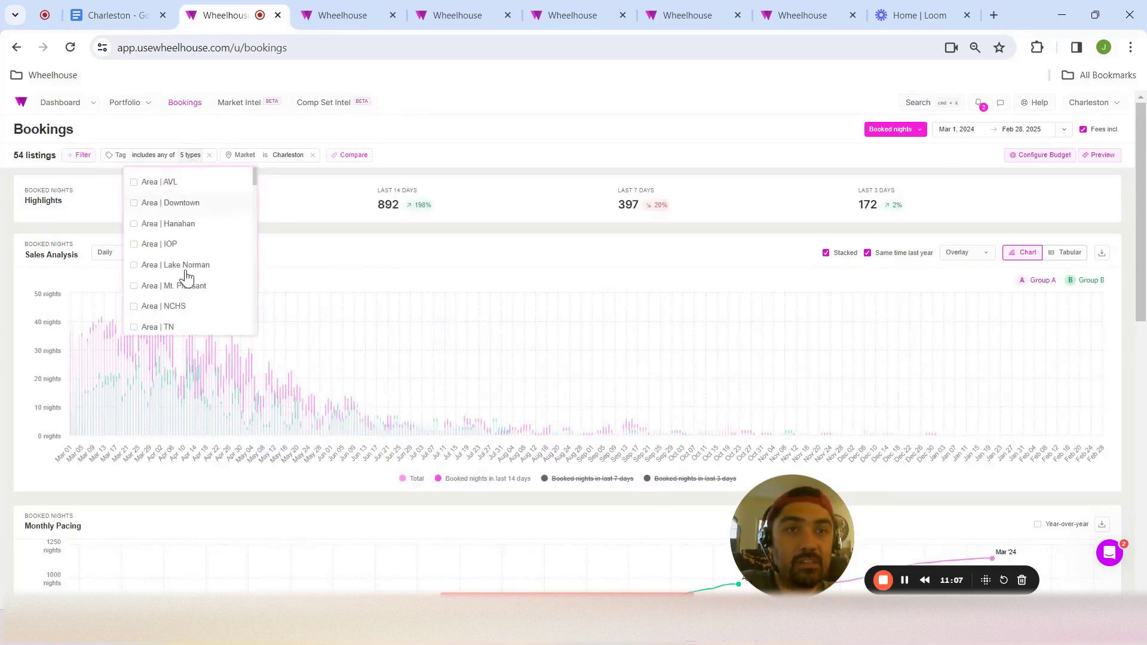
{"action": "scroll", "coordinate": [188, 263], "scroll_direction": "down", "scroll_amount": 10}
{"action": "scroll", "coordinate": [179, 287], "scroll_direction": "down", "scroll_amount": 1}
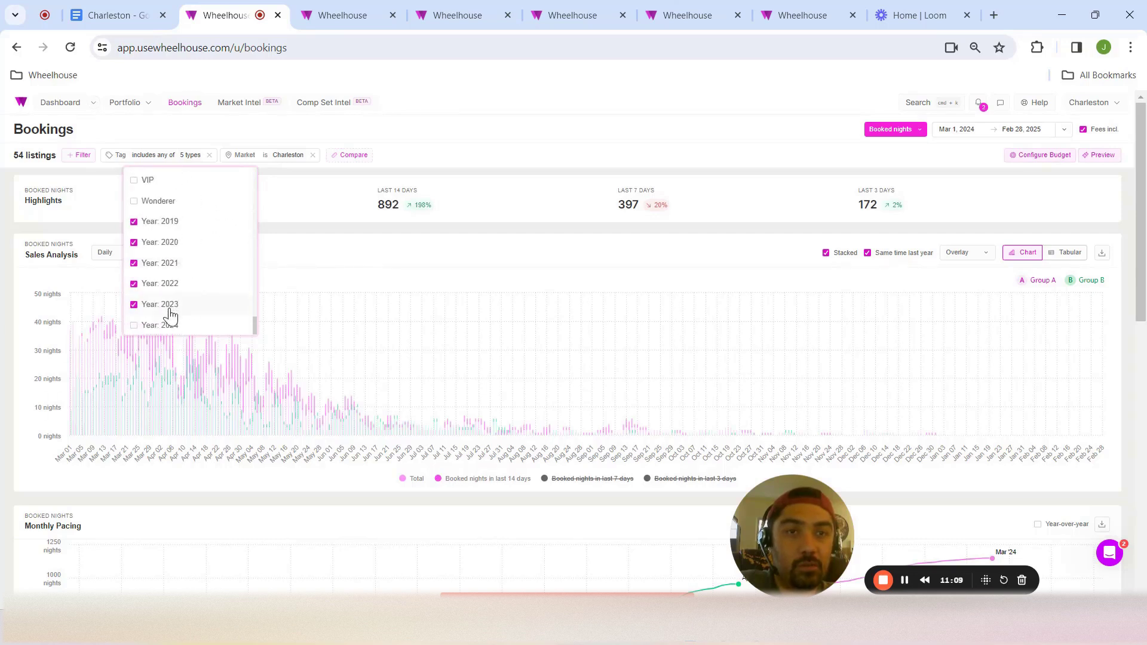
{"action": "left_click", "coordinate": [582, 141]}
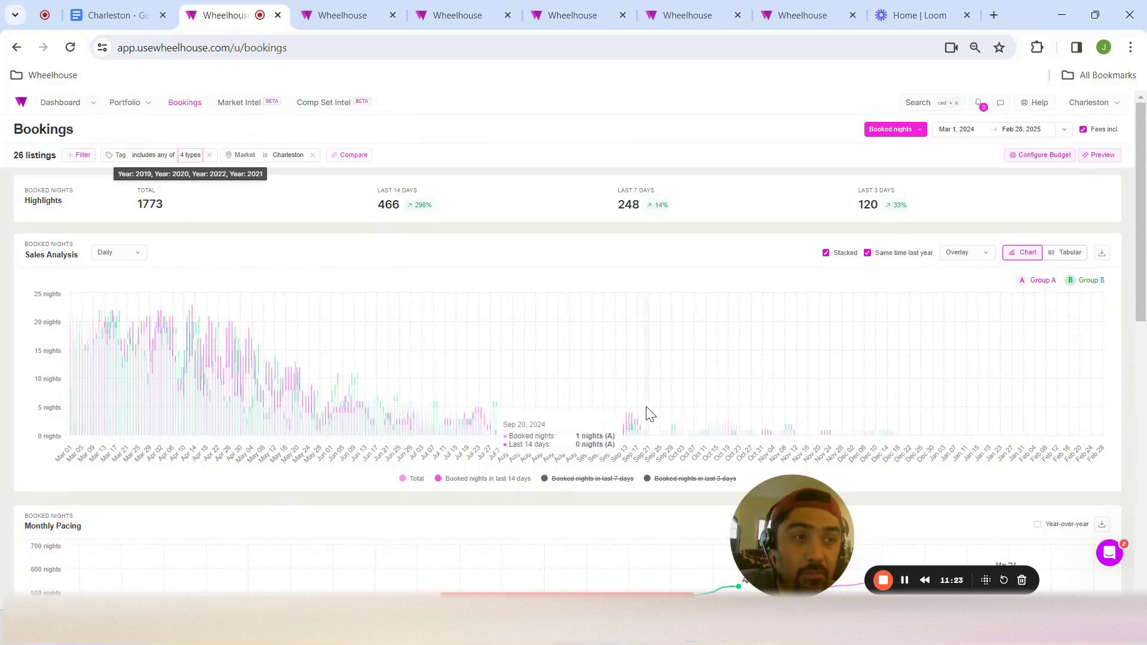
Narrow the Sales Analysis chart to March 8 through June 2 and compare total and last-14-day booked nights with last year
{"action": "left_click_drag", "start_coordinate": [642, 409], "coordinate": [36, 391]}
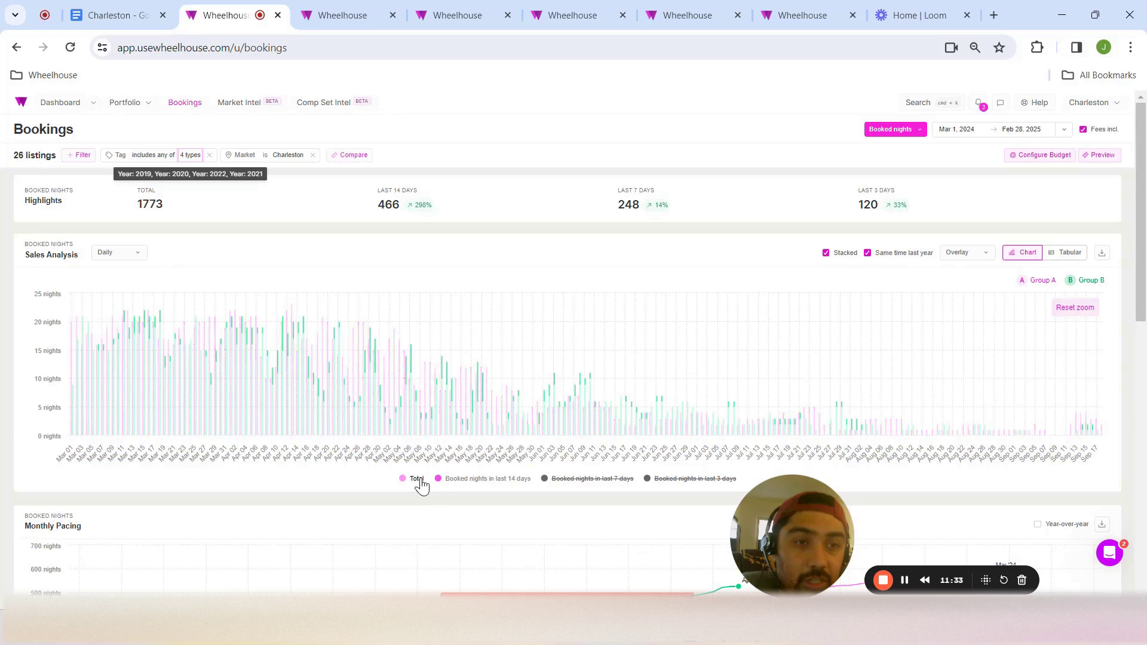
{"action": "left_click", "coordinate": [494, 483]}
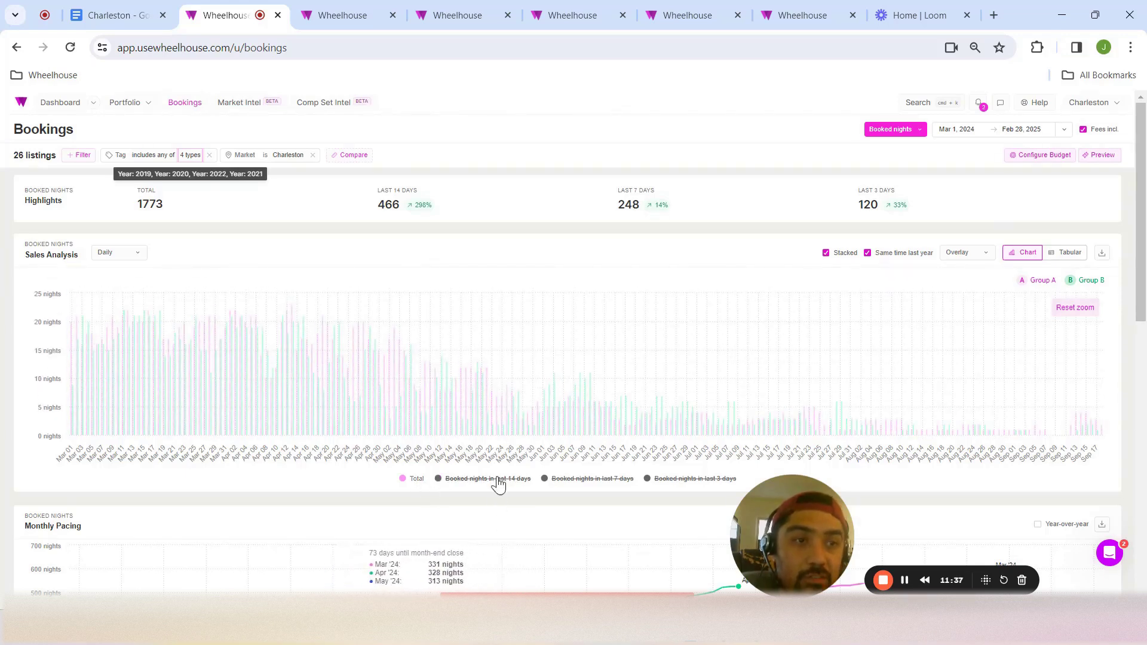
{"action": "left_click", "coordinate": [499, 483]}
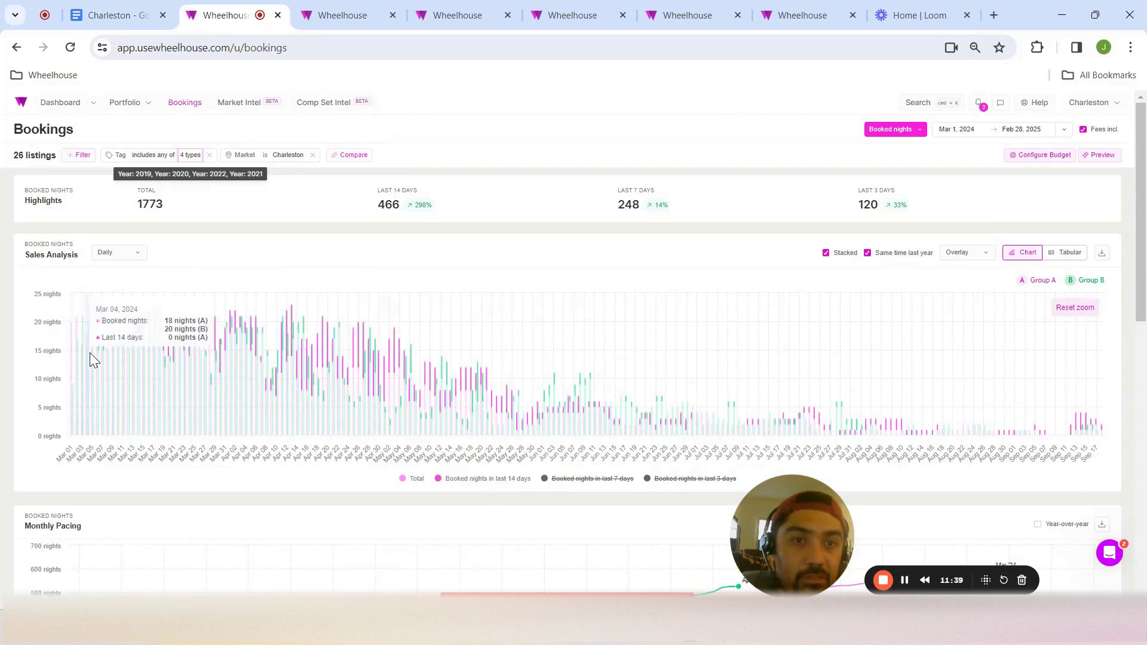
{"action": "left_click_drag", "start_coordinate": [109, 350], "coordinate": [553, 391]}
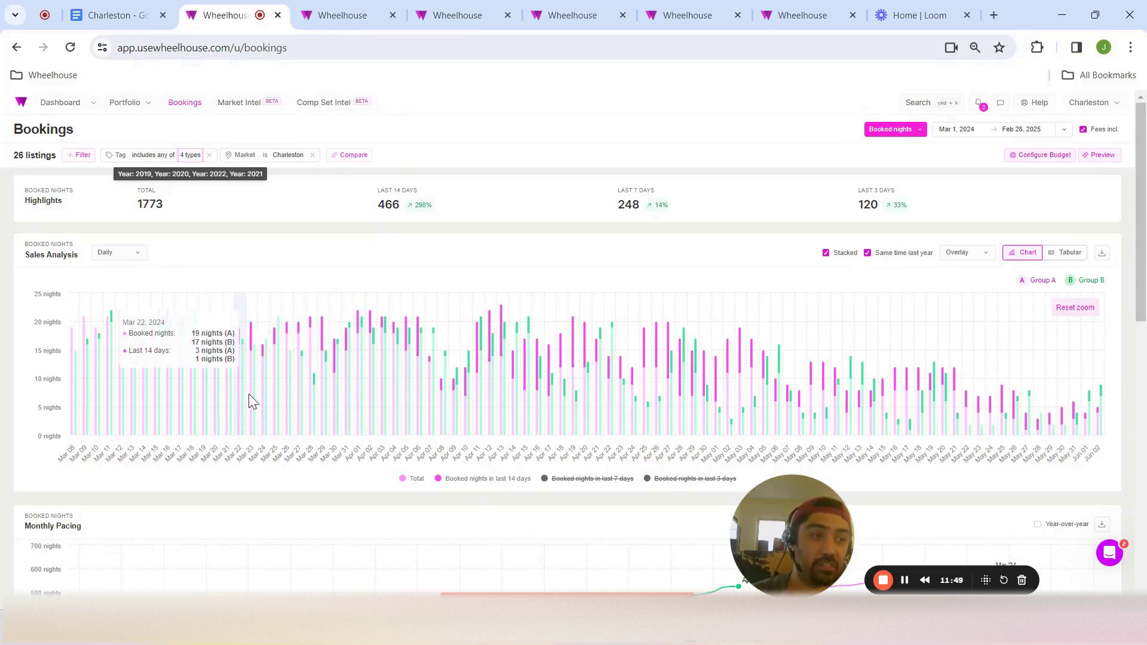
Overlay Avg. Daily Rate on the Sales Analysis chart to compare both years' rates, and remove the overlay
{"action": "left_click", "coordinate": [971, 254]}
{"action": "left_click", "coordinate": [986, 301]}
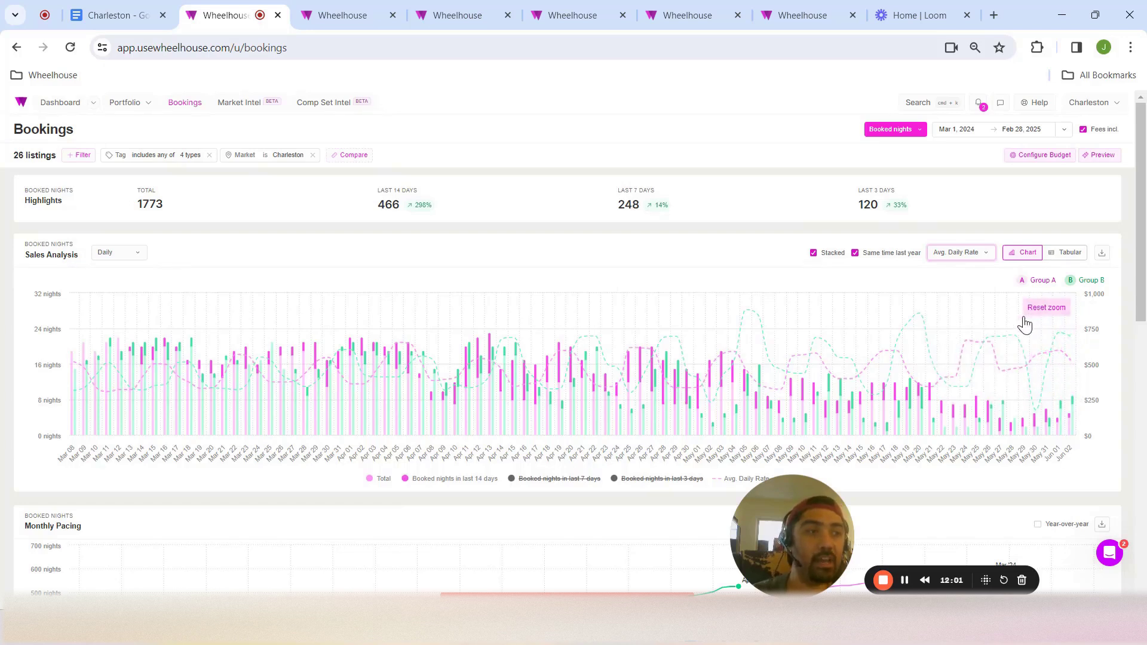
{"action": "left_click", "coordinate": [965, 256]}
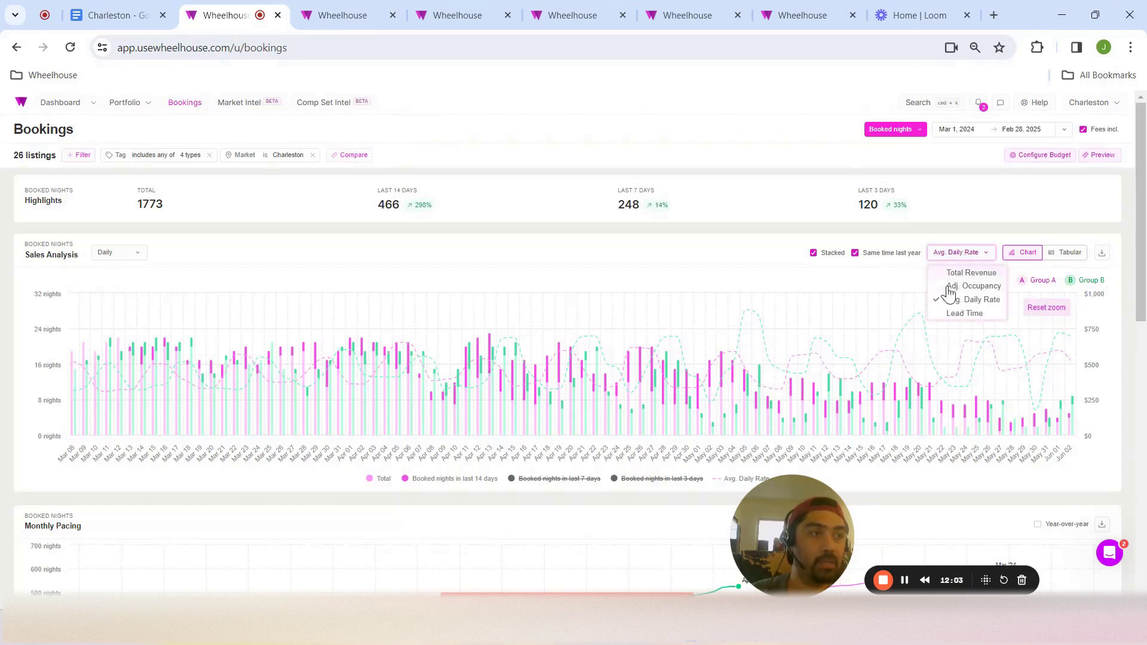
{"action": "left_click", "coordinate": [952, 301]}
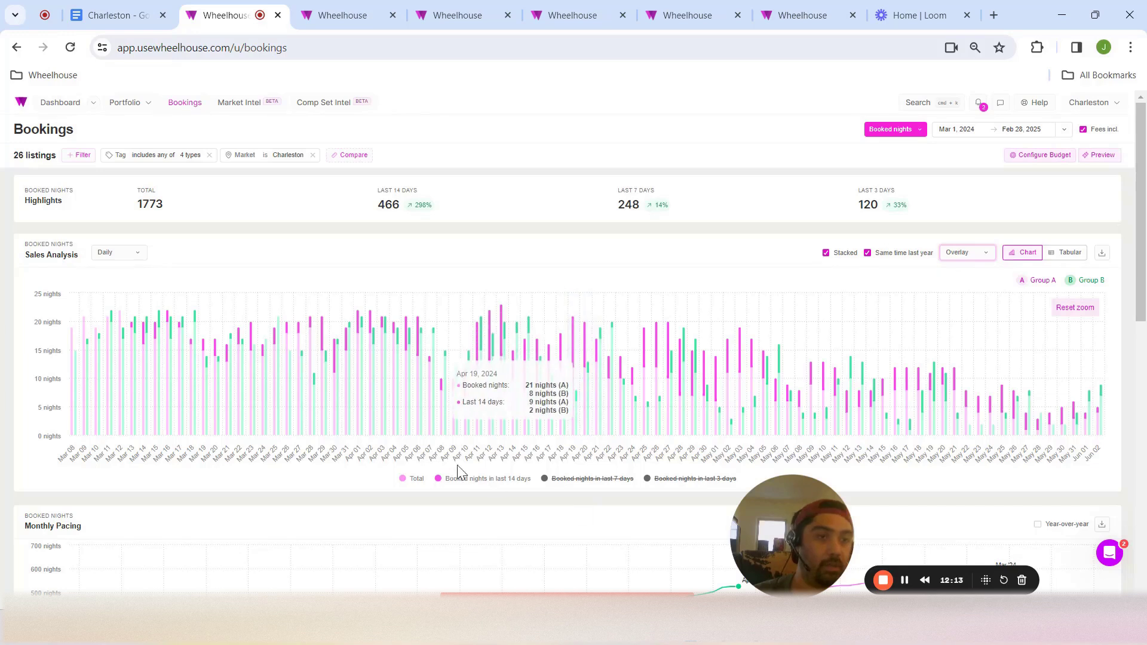
Isolate the nights booked in the last 14 days on the chart, then restore the totals and the full date range
{"action": "left_click", "coordinate": [405, 484]}
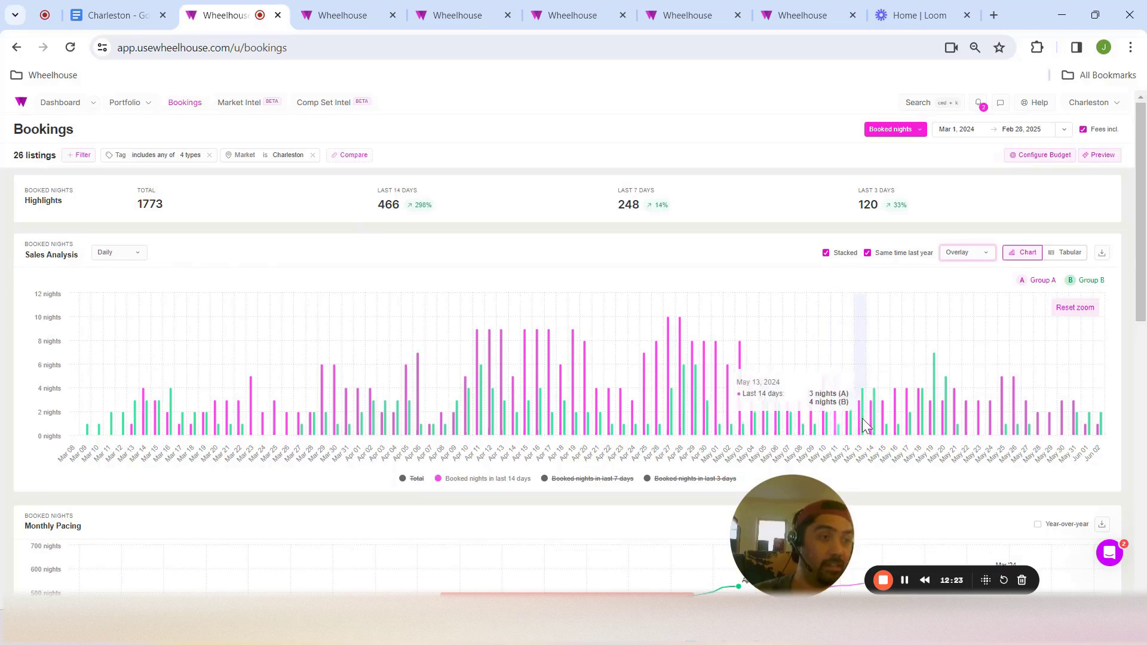
{"action": "left_click", "coordinate": [417, 481]}
{"action": "left_click", "coordinate": [1074, 307]}
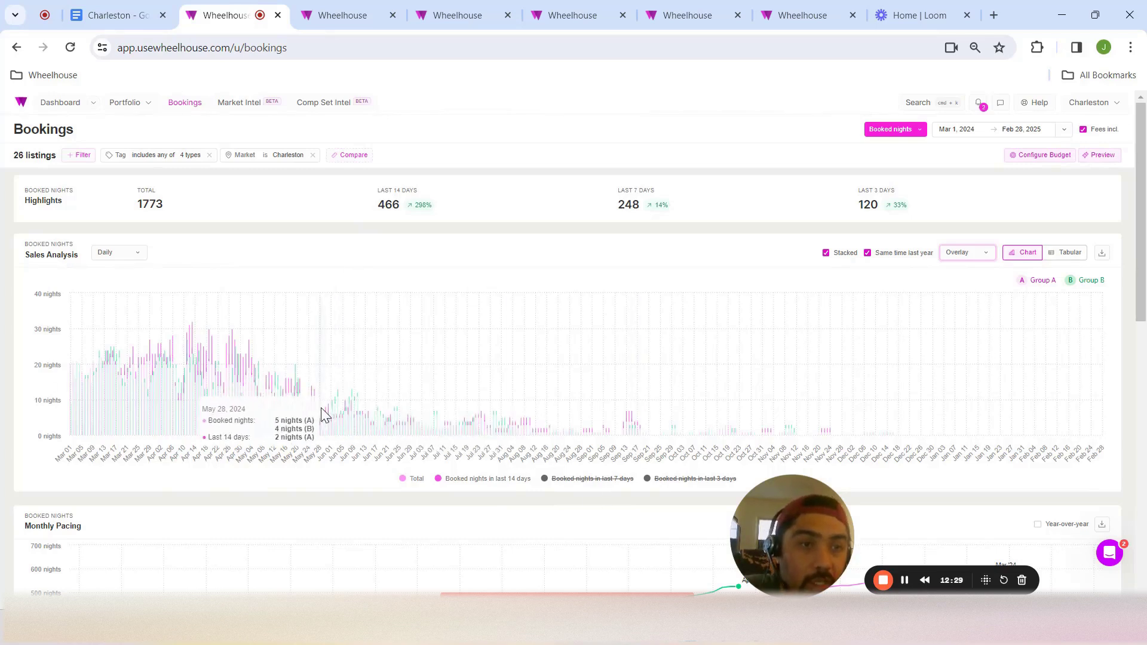
Examine booked nights from May 28 to August 22, then restore the full range and turn off the last-year comparison
{"action": "left_click_drag", "start_coordinate": [320, 415], "coordinate": [565, 407]}
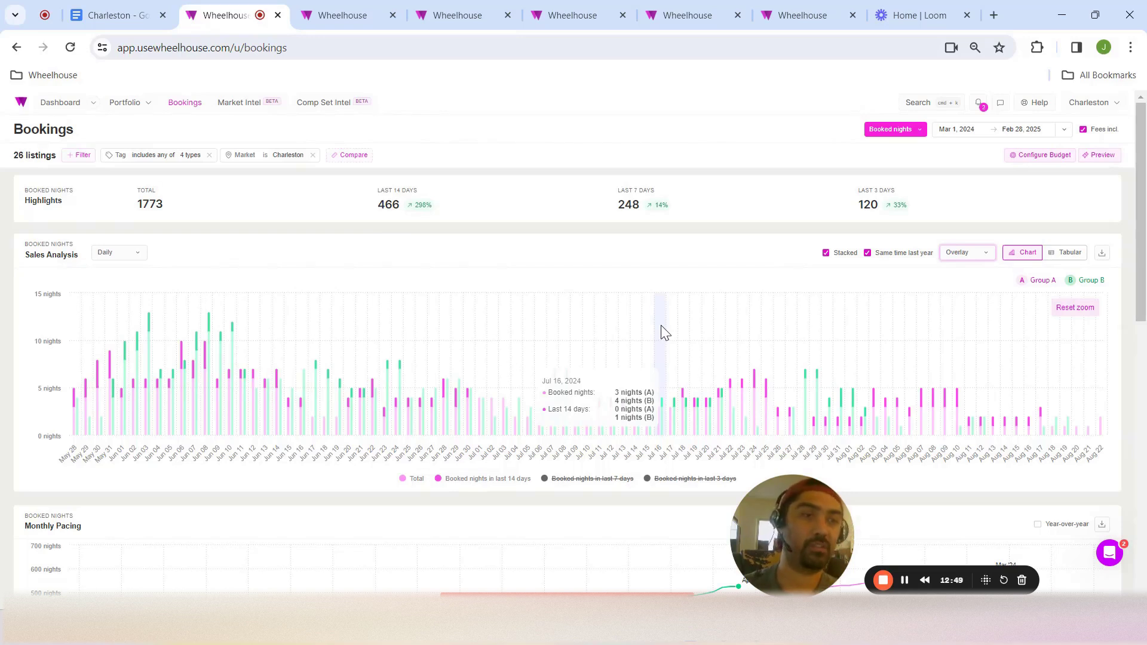
{"action": "left_click", "coordinate": [1075, 309]}
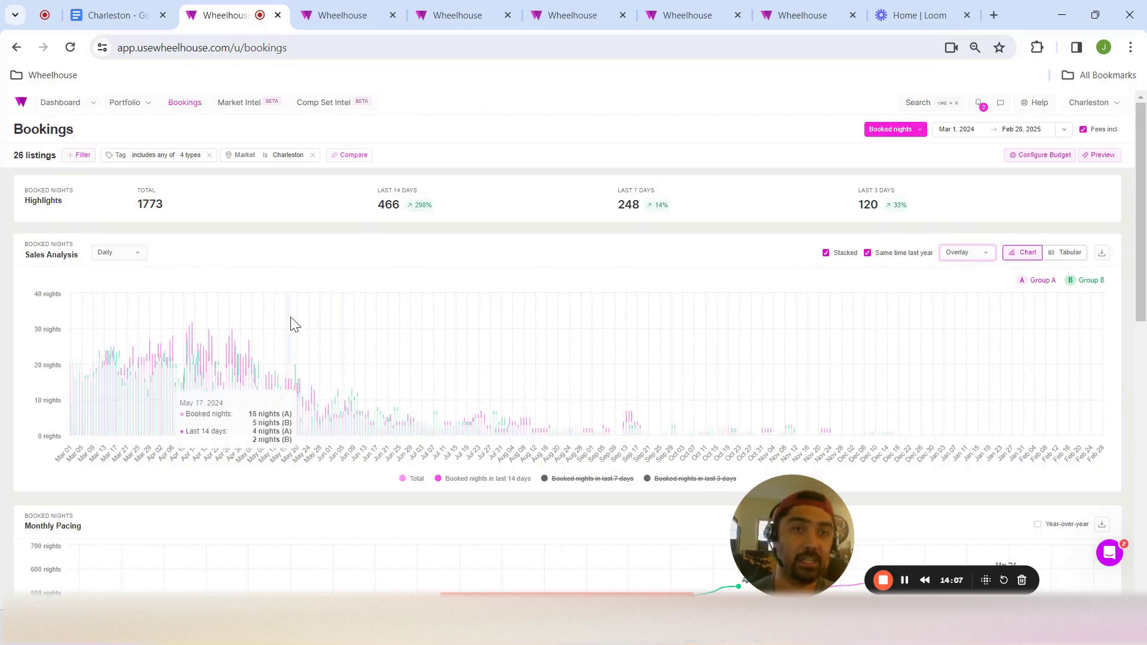
{"action": "left_click", "coordinate": [873, 253]}
Replace the year tags in the bookings tag filter with Group | Downtown + STR + B&B
{"action": "left_click", "coordinate": [190, 155]}
{"action": "scroll", "coordinate": [183, 265], "scroll_direction": "down", "scroll_amount": 10}
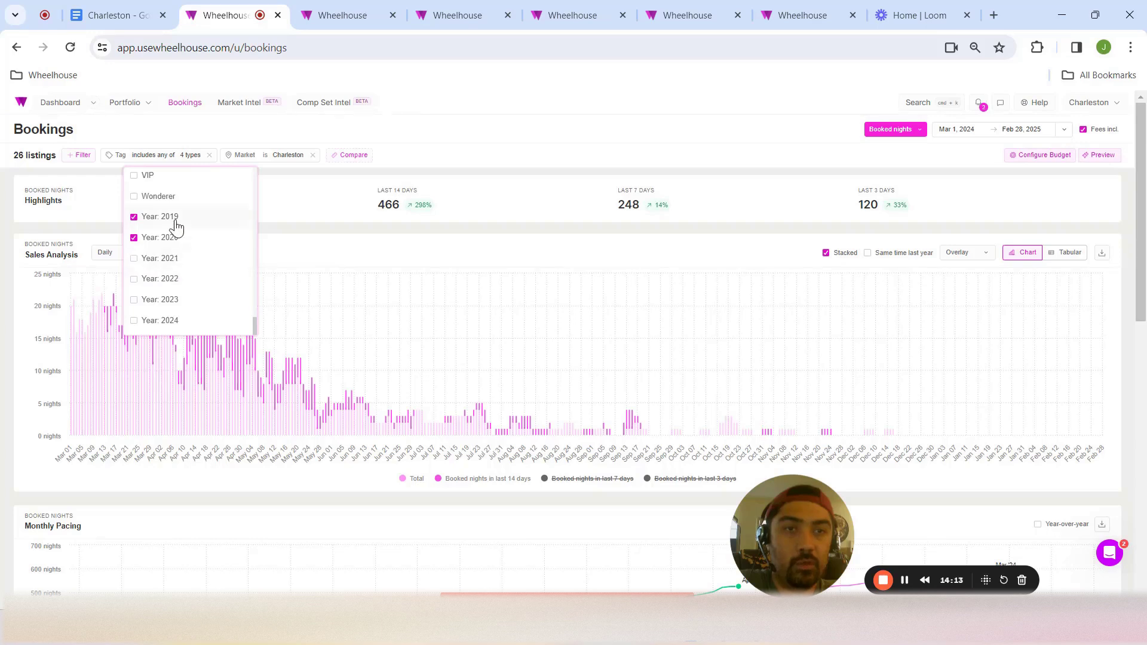
{"action": "scroll", "coordinate": [226, 302], "scroll_direction": "up", "scroll_amount": 5}
{"action": "scroll", "coordinate": [222, 300], "scroll_direction": "up", "scroll_amount": 5}
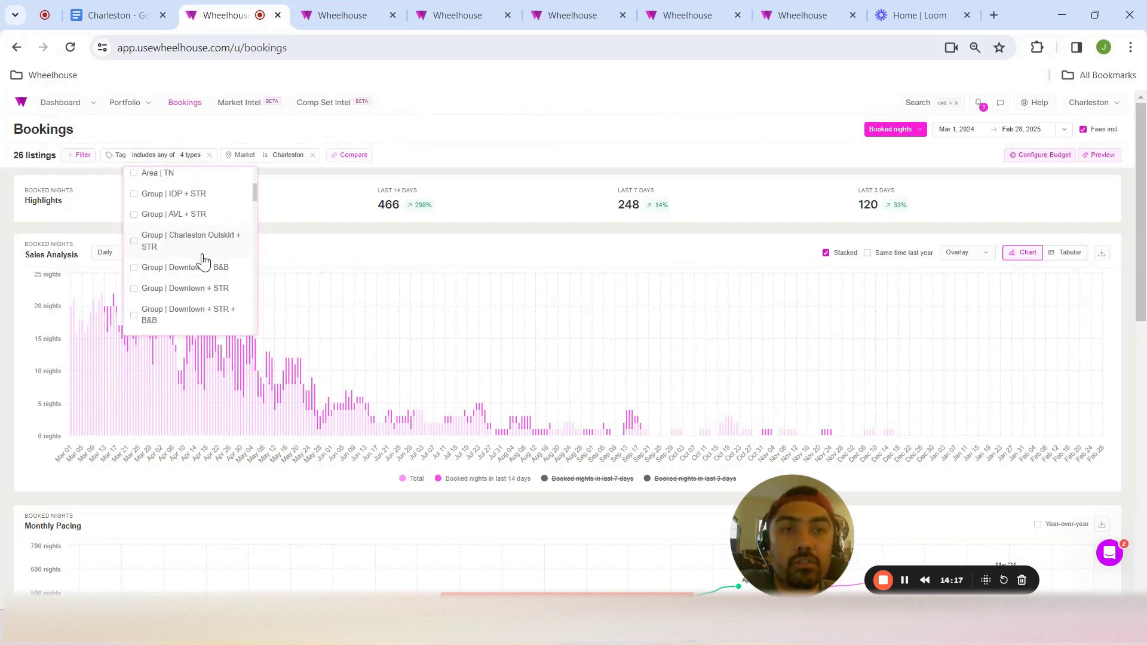
{"action": "scroll", "coordinate": [209, 269], "scroll_direction": "down", "scroll_amount": 2}
{"action": "left_click", "coordinate": [161, 240]}
{"action": "left_click", "coordinate": [481, 146]}
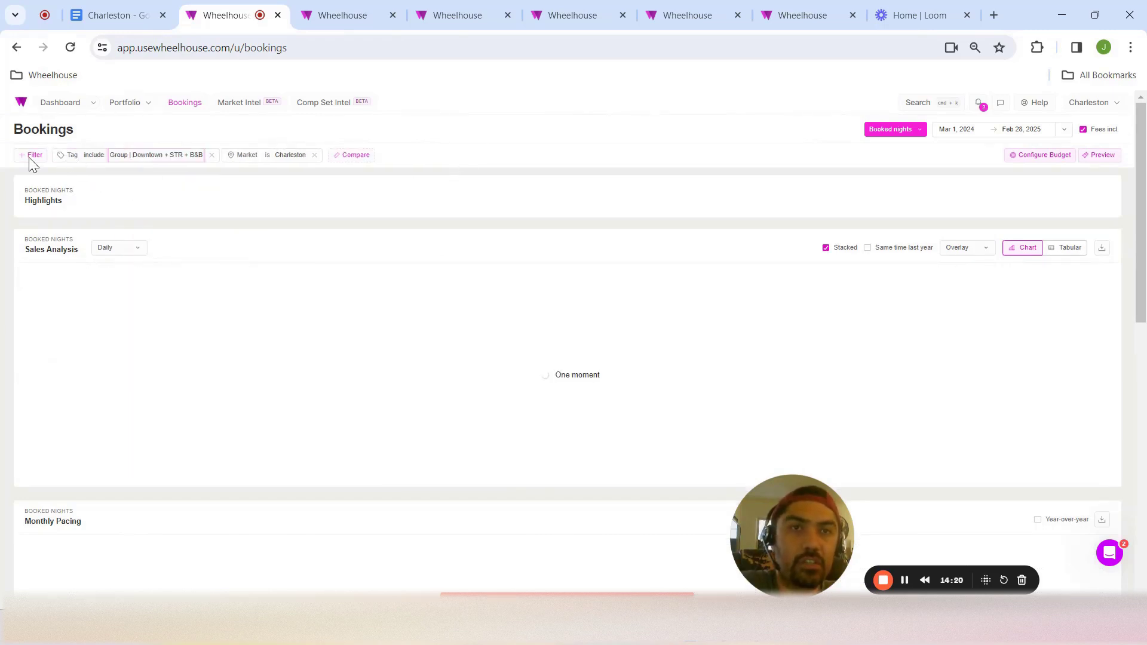
Add a Bedrooms filter of 3 to the bookings and review the booked nights of the 3-bedroom listings
{"action": "left_click", "coordinate": [80, 155]}
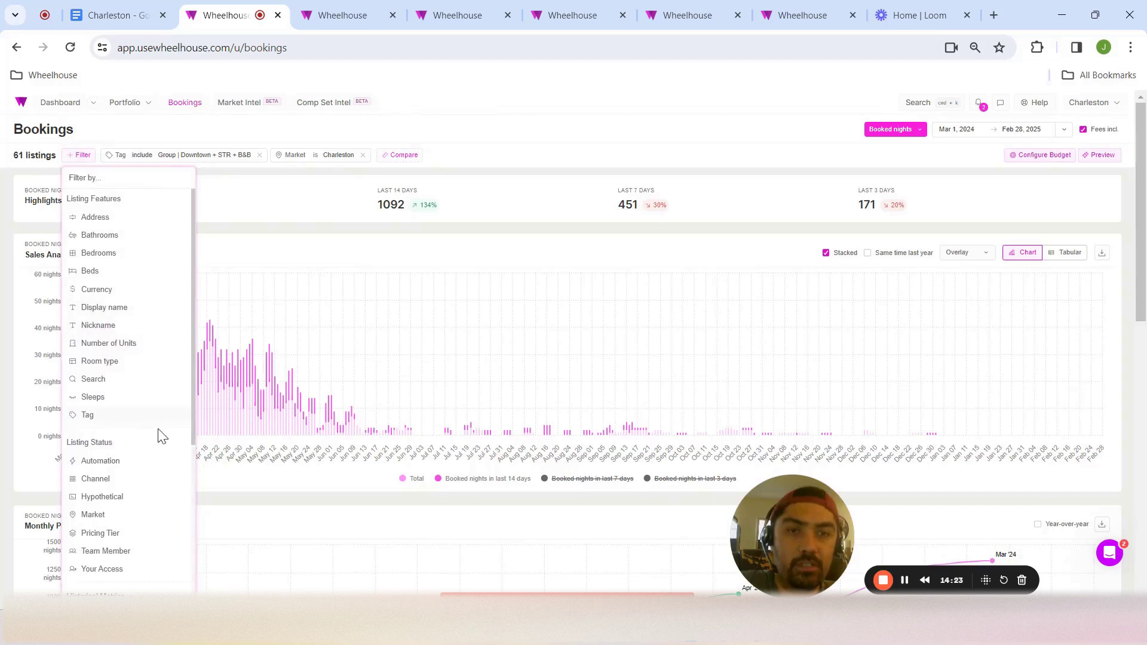
{"action": "scroll", "coordinate": [145, 380], "scroll_direction": "down", "scroll_amount": 3}
{"action": "scroll", "coordinate": [128, 278], "scroll_direction": "up", "scroll_amount": 3}
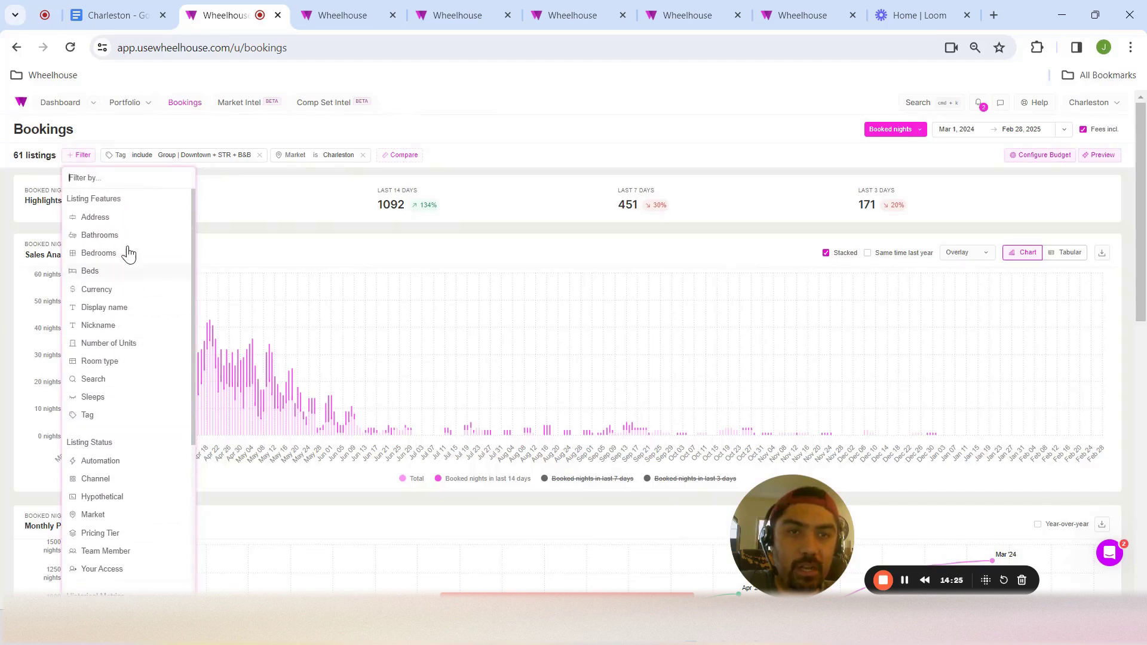
{"action": "left_click", "coordinate": [129, 256]}
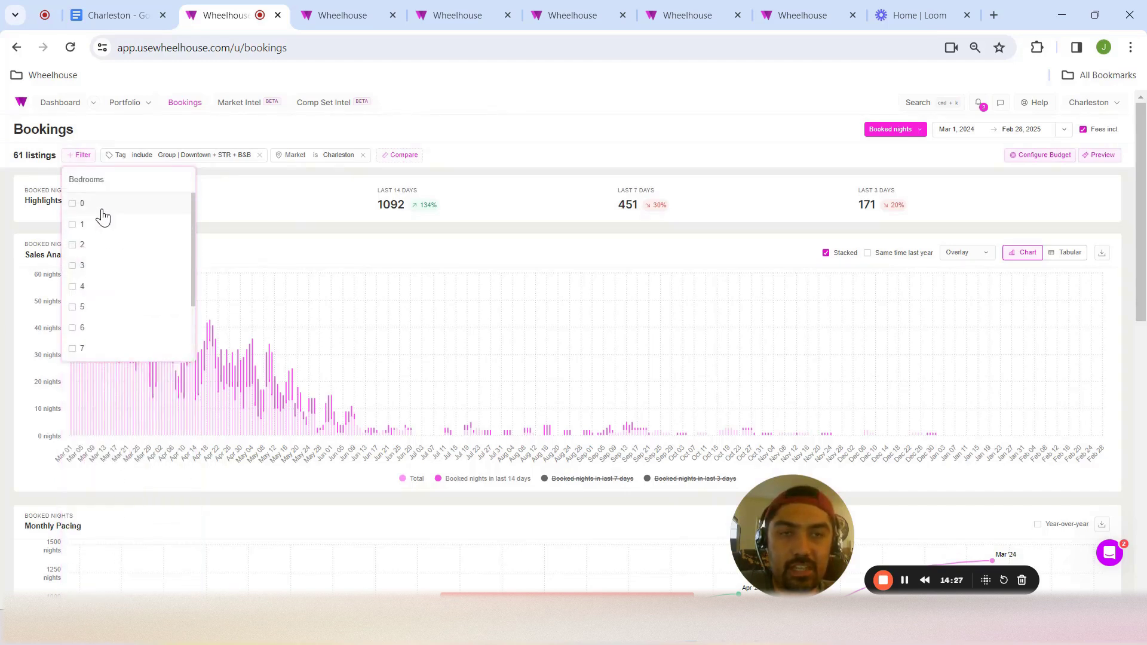
{"action": "left_click", "coordinate": [91, 267]}
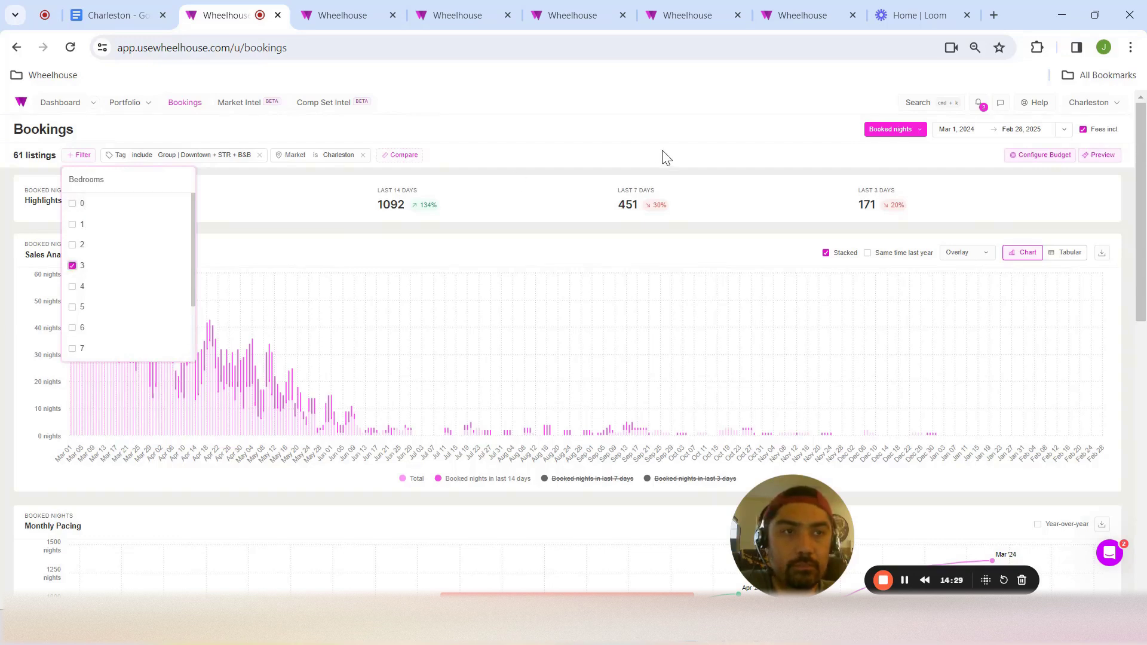
{"action": "left_click", "coordinate": [617, 335]}
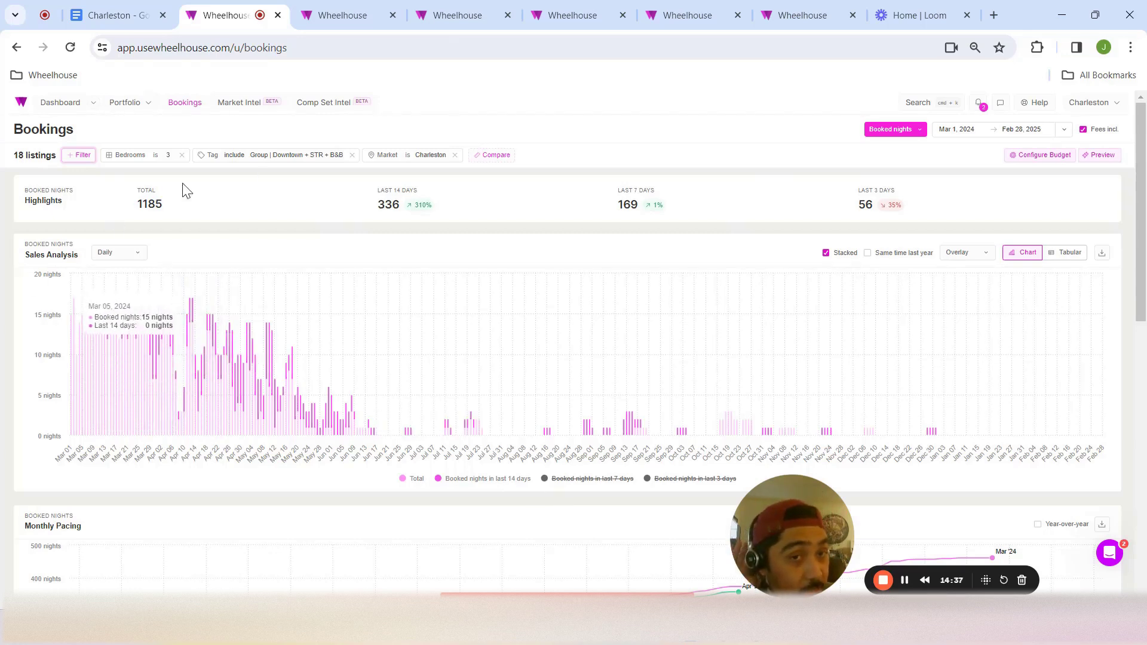
{"action": "left_click", "coordinate": [575, 479]}
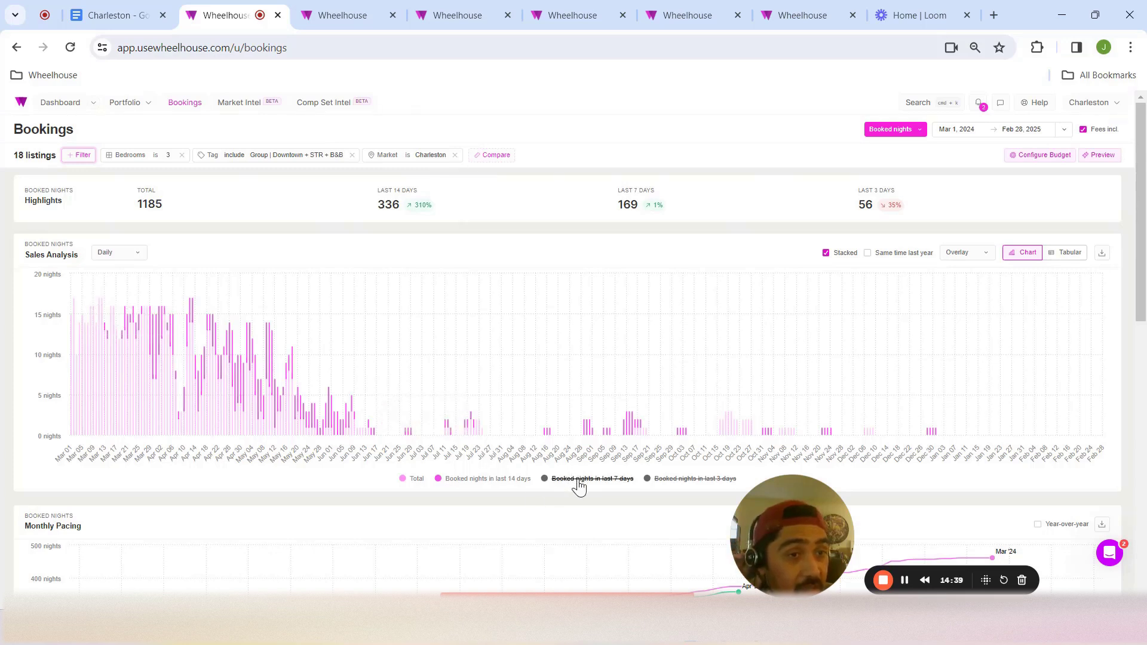
Switch to the portfolio calendar and change its bedroom filter from 0 and 1 to 3 bedrooms only
{"action": "left_click", "coordinate": [359, 15]}
{"action": "left_click", "coordinate": [236, 128]}
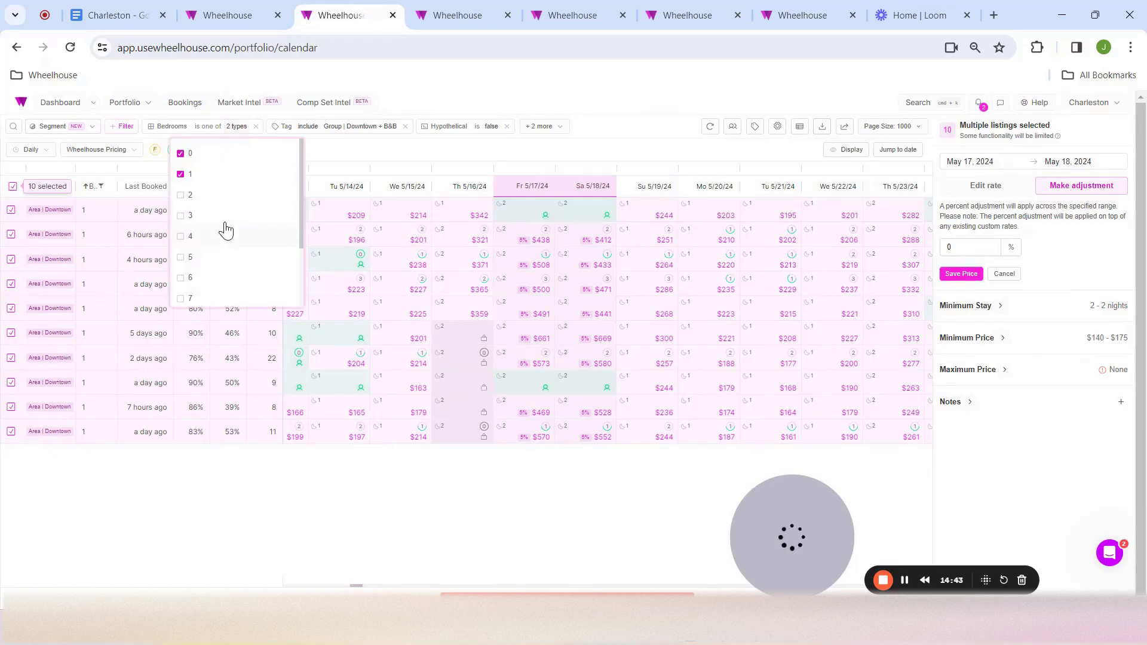
{"action": "left_click", "coordinate": [194, 219]}
{"action": "left_click", "coordinate": [602, 128]}
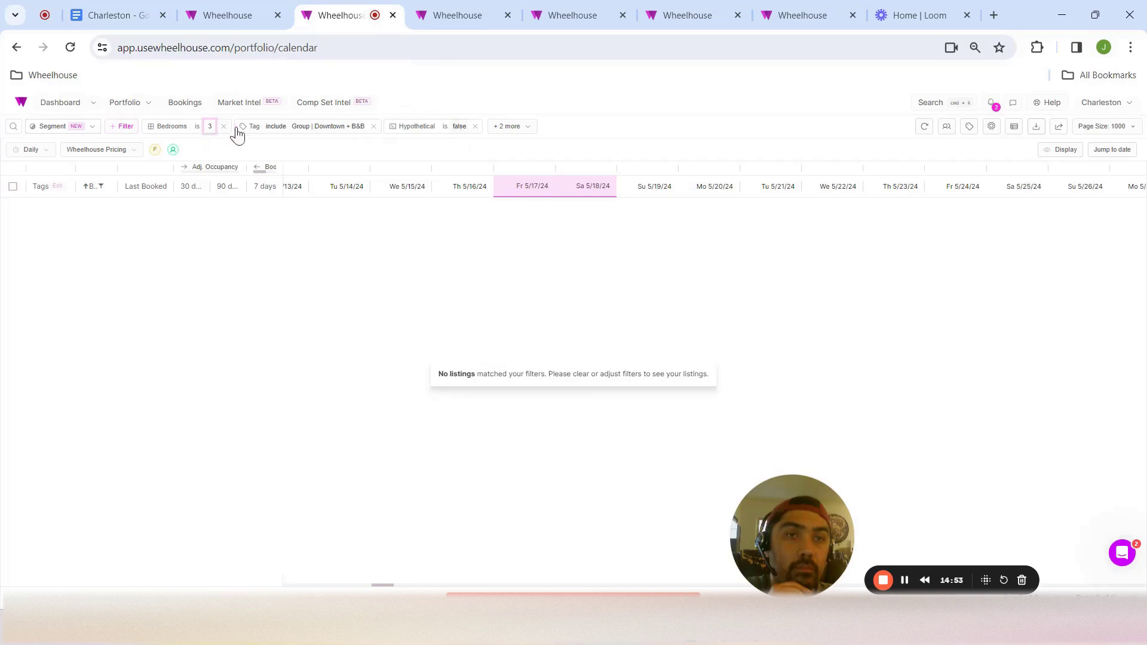
Replace Group | Downtown + B&B with Group | Downtown + STR + B&B in the calendar's tag filter
{"action": "left_click", "coordinate": [326, 129]}
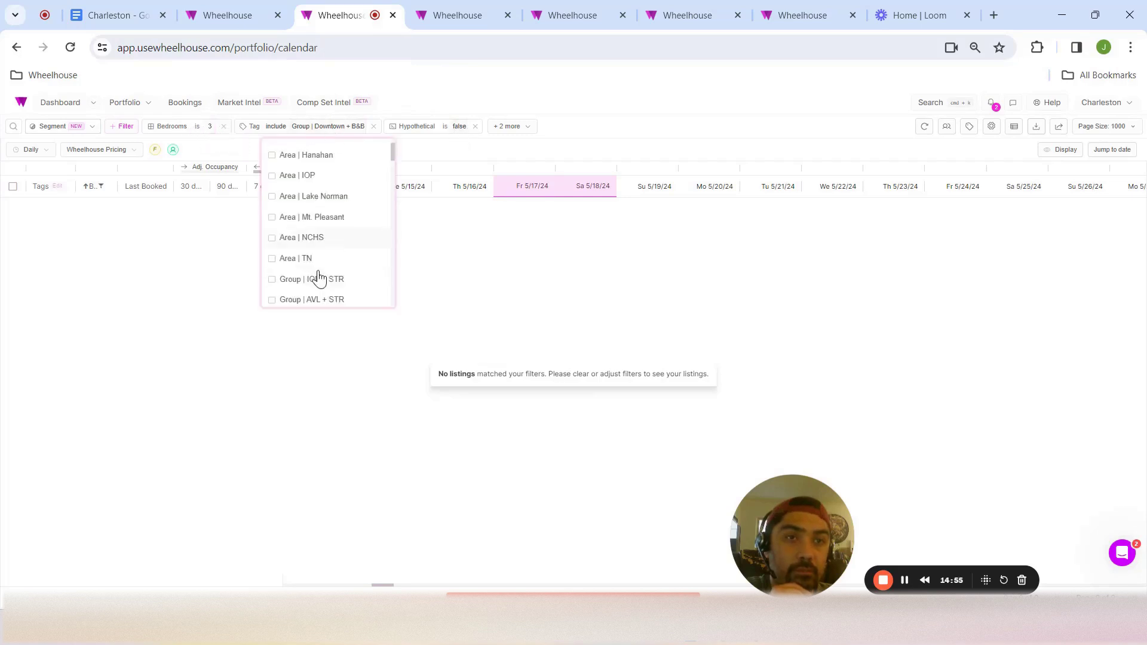
{"action": "scroll", "coordinate": [319, 278], "scroll_direction": "down", "scroll_amount": 10}
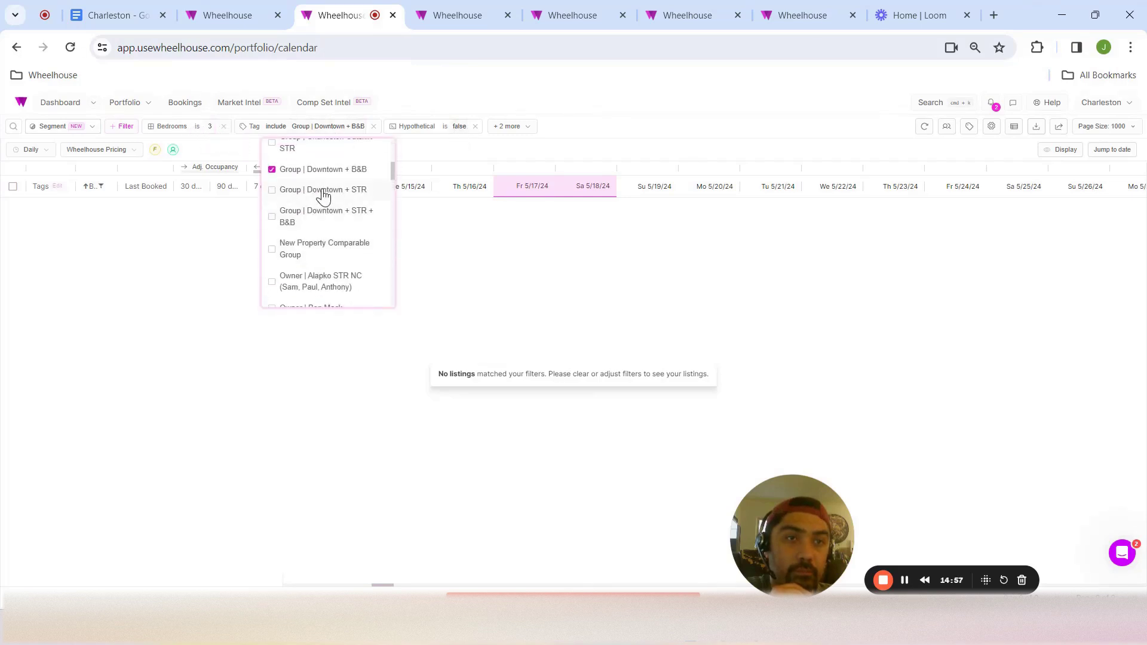
{"action": "left_click", "coordinate": [343, 218]}
{"action": "left_click", "coordinate": [350, 172]}
{"action": "left_click", "coordinate": [627, 142]}
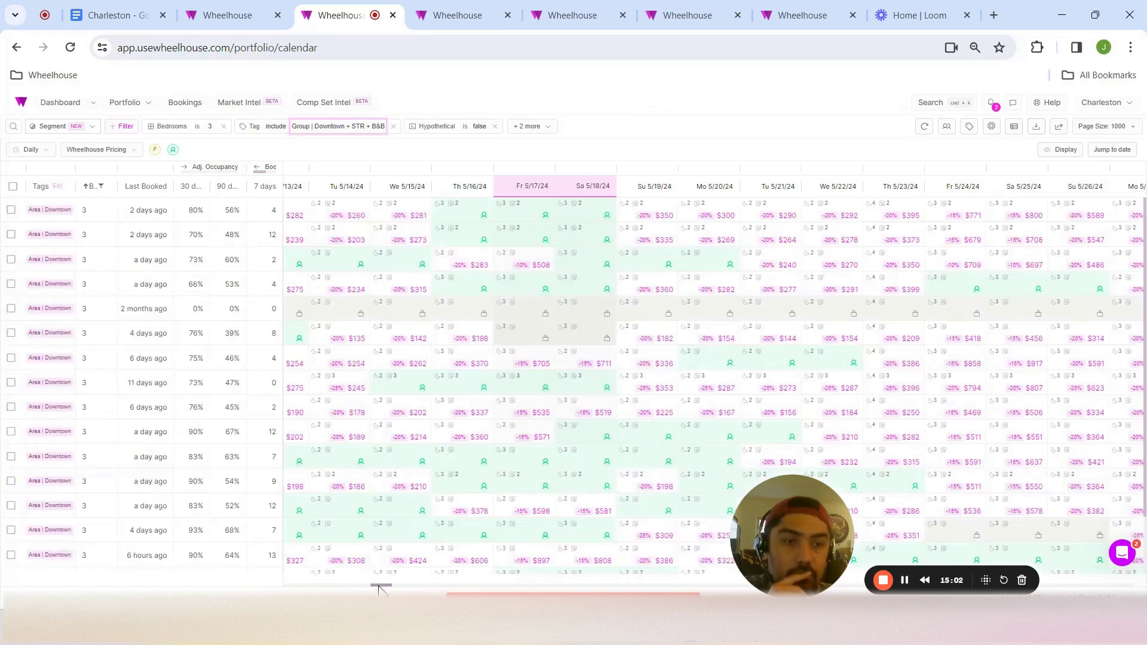
Examine open dates and rates of the 3-bedroom listings in the calendar from March 18 to mid-April 2024
{"action": "left_click_drag", "start_coordinate": [379, 587], "coordinate": [267, 587]}
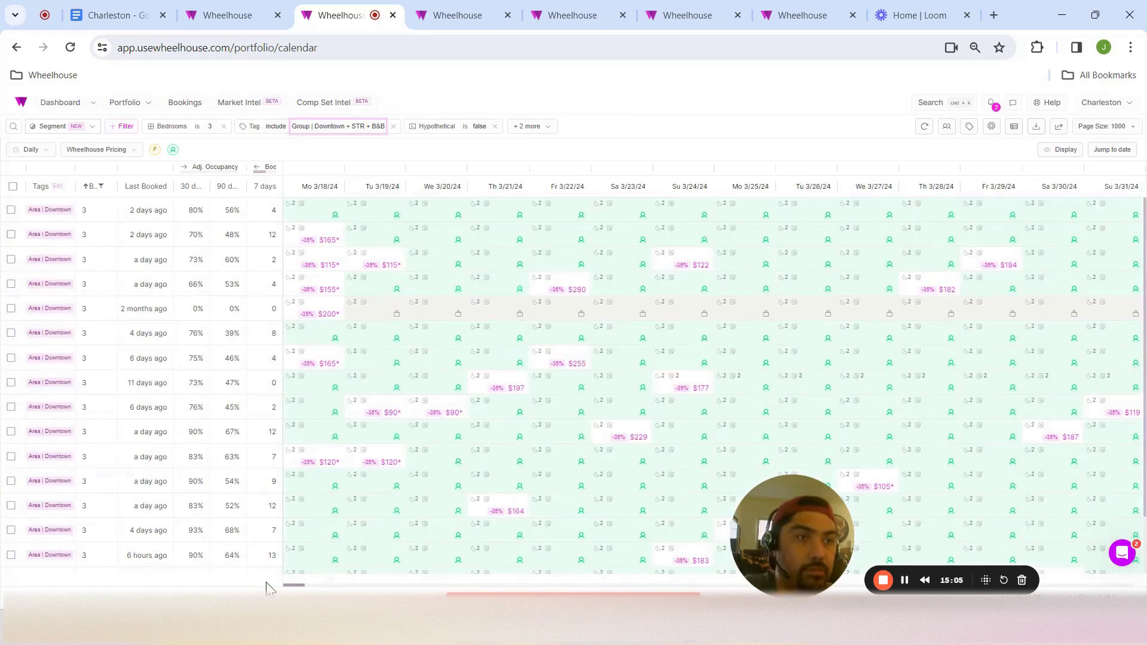
{"action": "left_click_drag", "start_coordinate": [289, 587], "coordinate": [317, 590]}
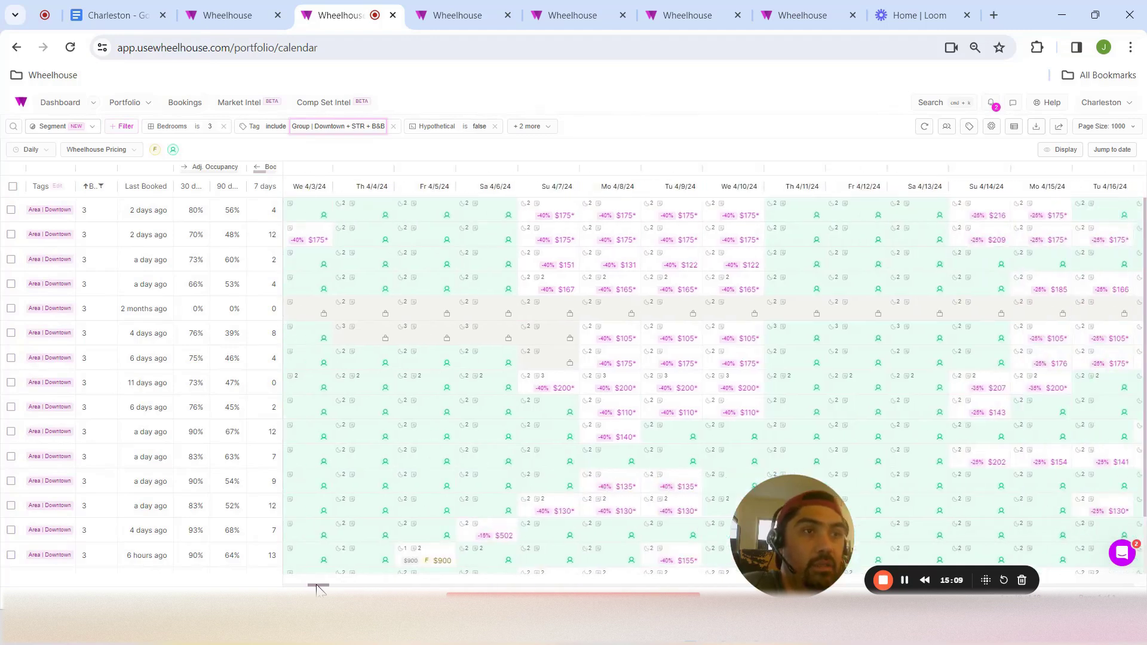
{"action": "scroll", "coordinate": [658, 343], "scroll_direction": "down", "scroll_amount": 1}
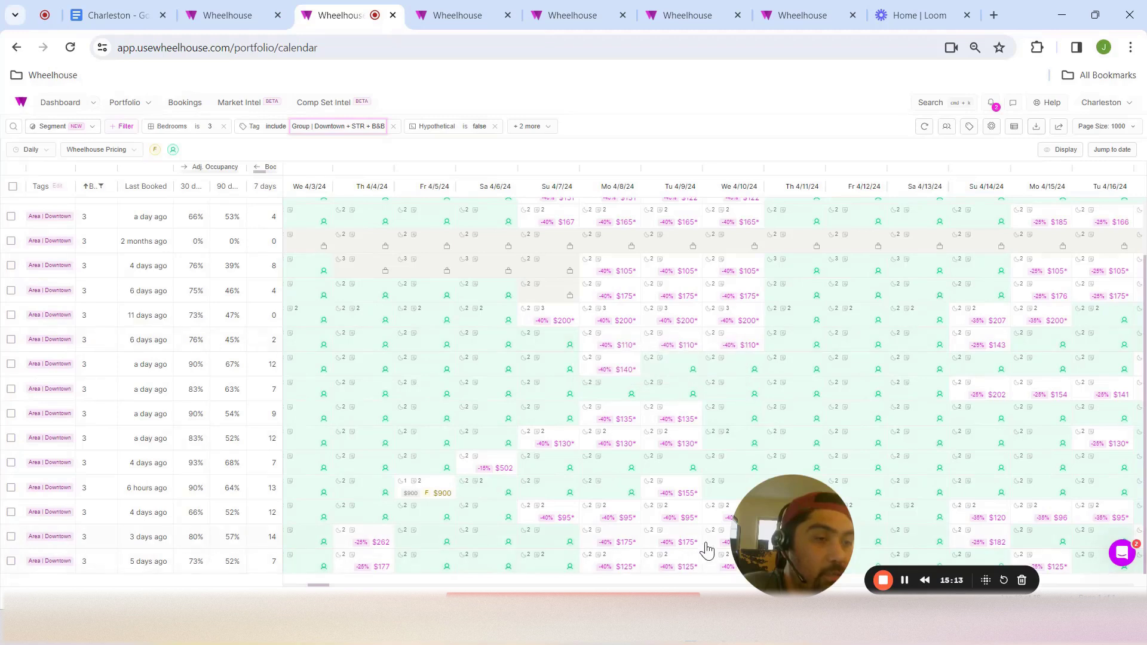
{"action": "left_click_drag", "start_coordinate": [322, 589], "coordinate": [327, 590]}
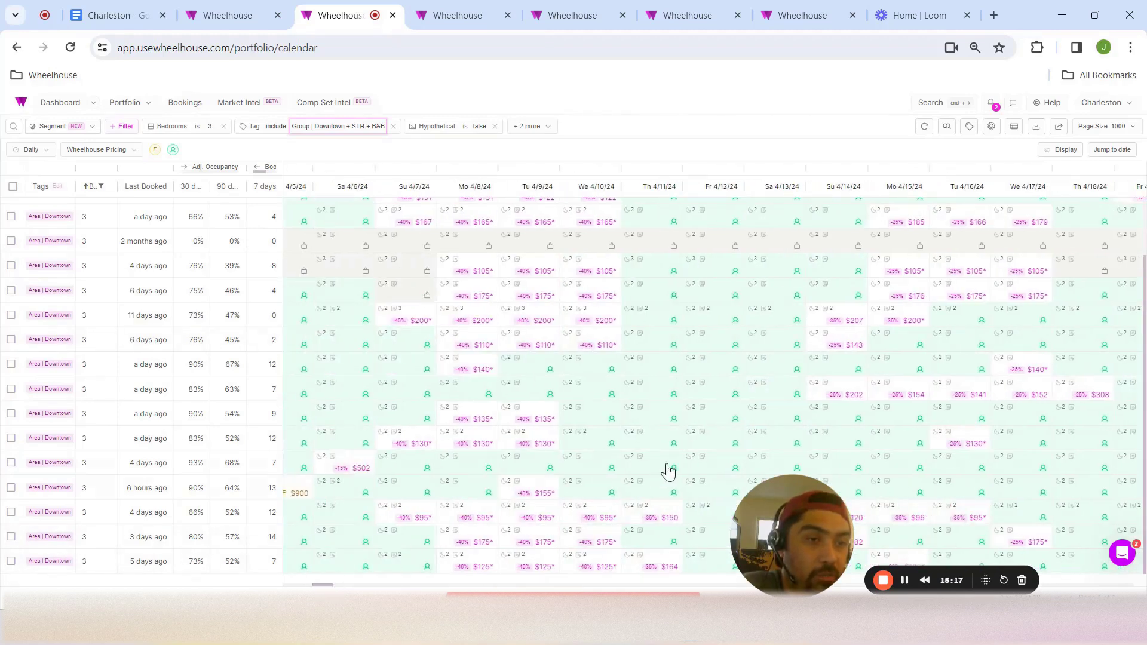
{"action": "mouse_move", "coordinate": [522, 509]}
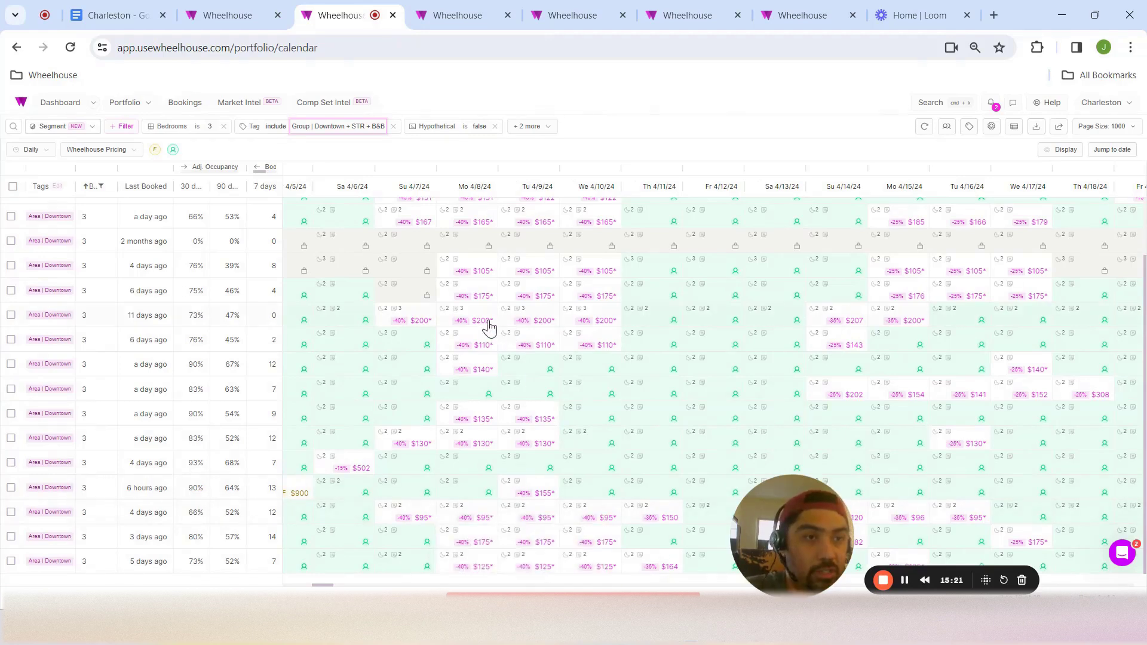
{"action": "mouse_move", "coordinate": [460, 313]}
{"action": "scroll", "coordinate": [460, 313], "scroll_direction": "up", "scroll_amount": 1}
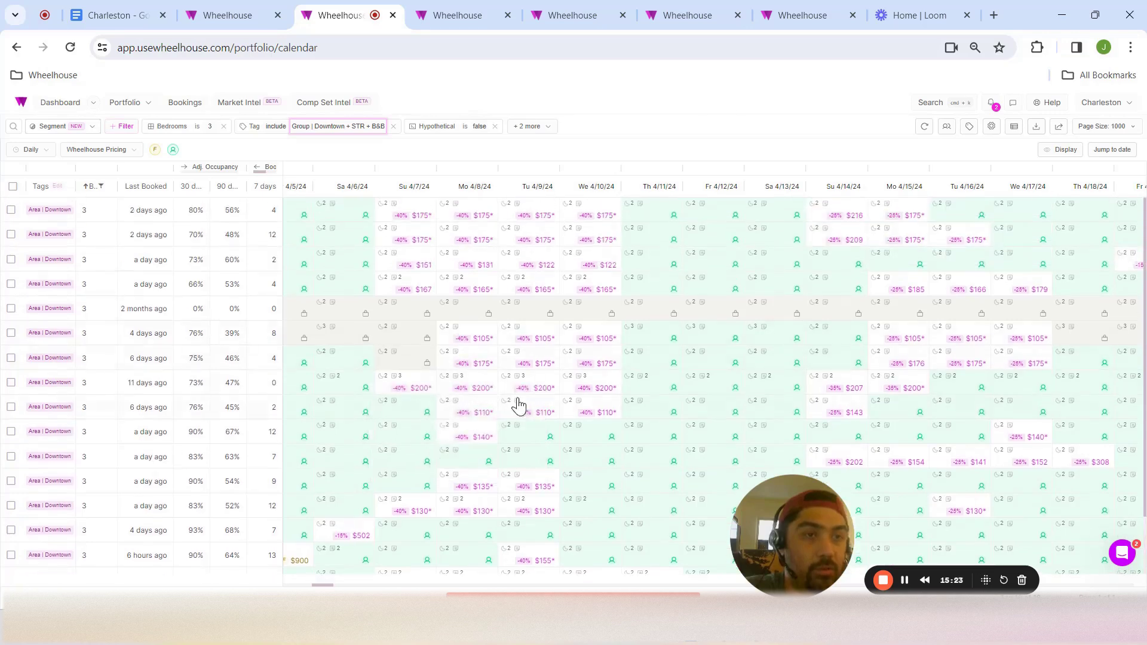
{"action": "mouse_move", "coordinate": [464, 285]}
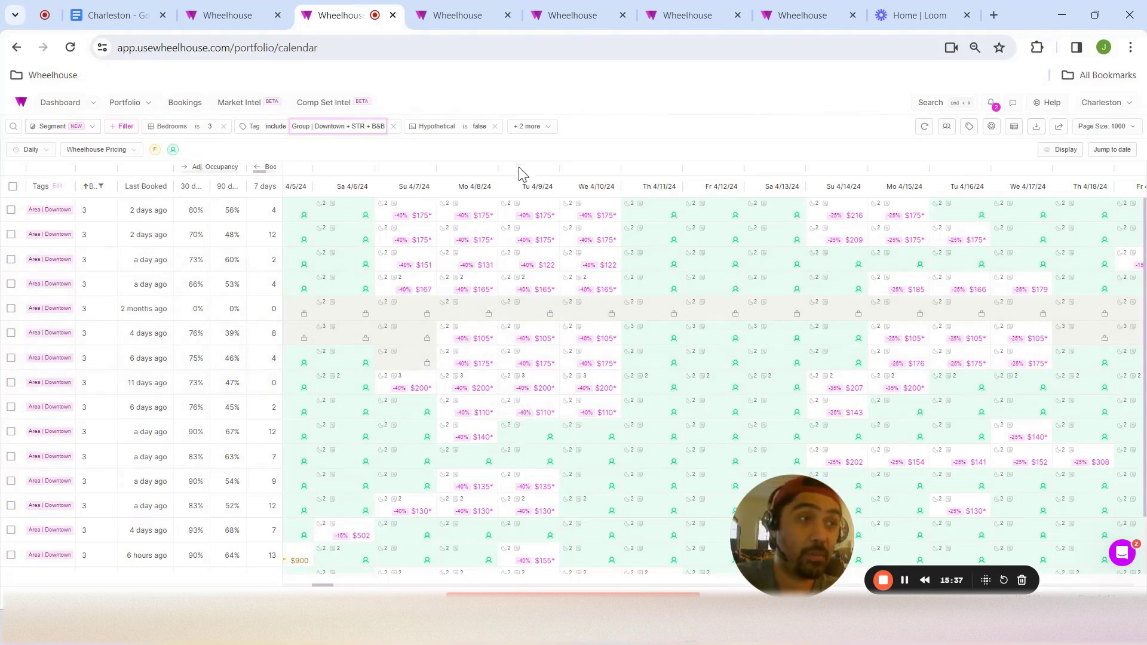
Check the April booked nights in the bookings chart, then examine the calendar from April 14 to April 26
{"action": "left_click", "coordinate": [233, 16]}
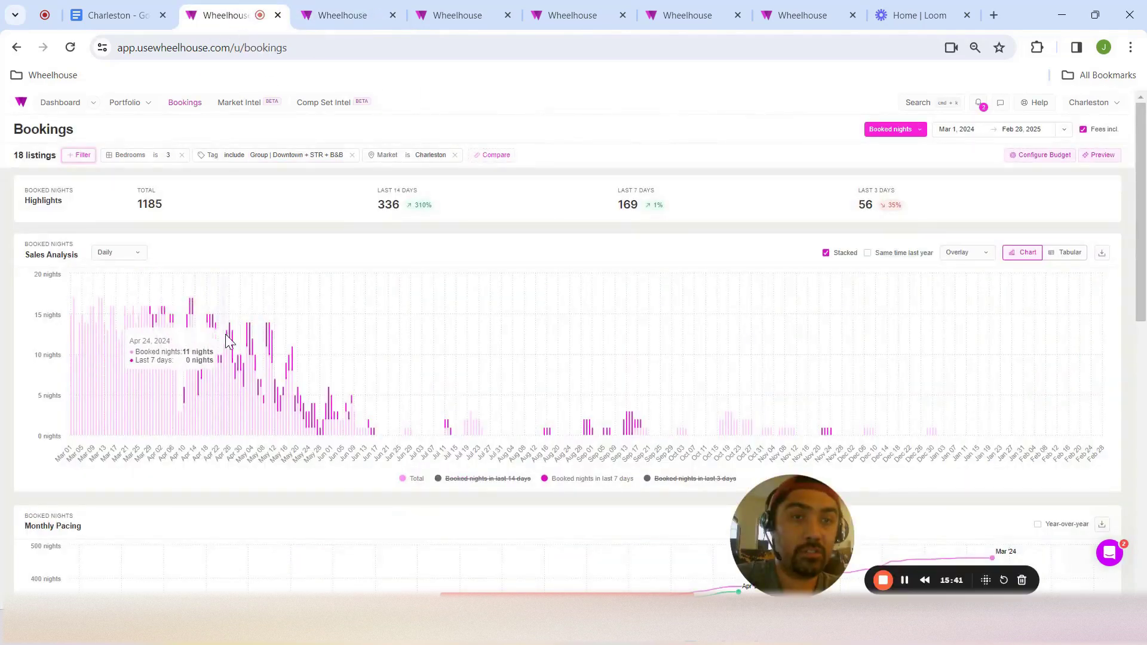
{"action": "left_click", "coordinate": [341, 15]}
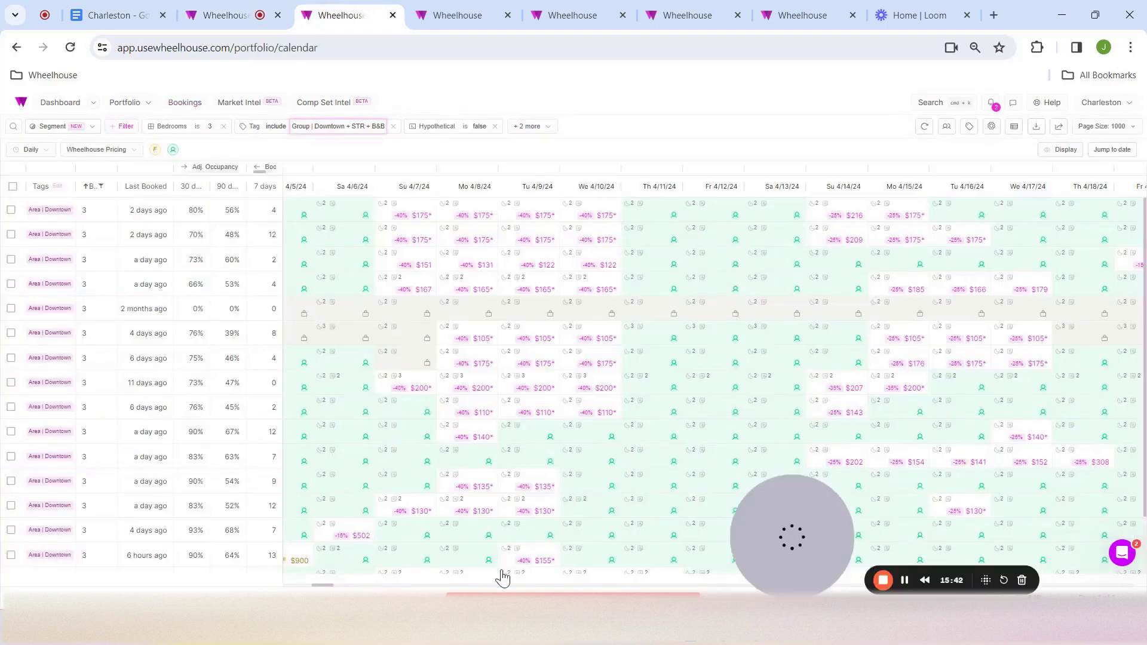
{"action": "left_click_drag", "start_coordinate": [330, 587], "coordinate": [343, 586]}
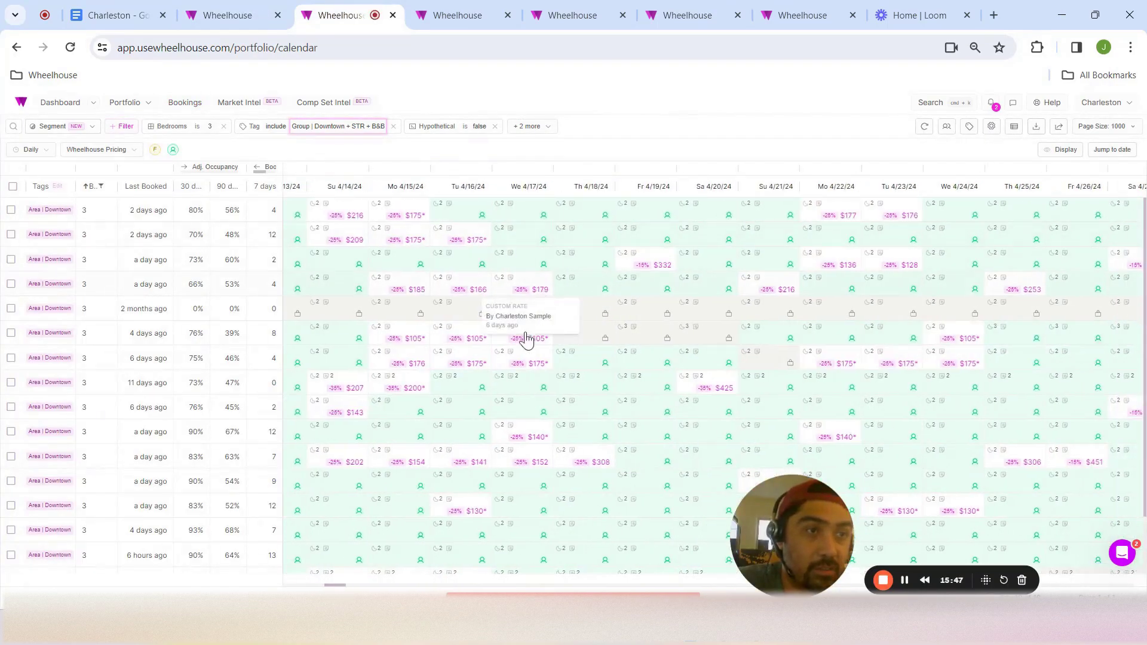
{"action": "scroll", "coordinate": [568, 444], "scroll_direction": "down", "scroll_amount": 1}
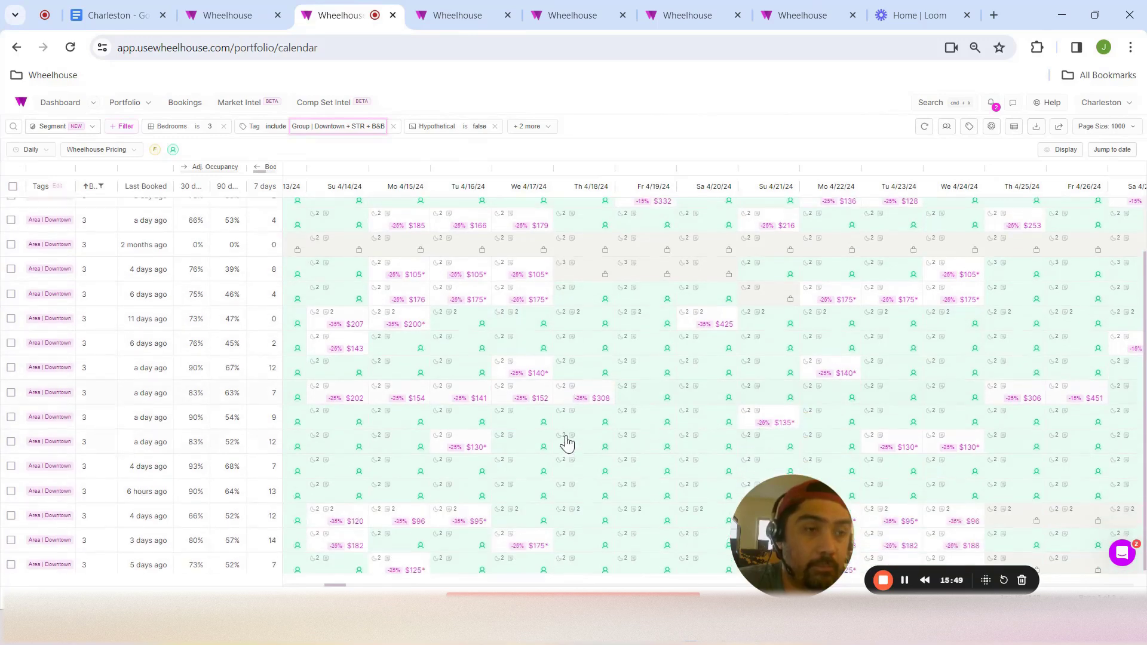
{"action": "scroll", "coordinate": [280, 448], "scroll_direction": "up", "scroll_amount": 1}
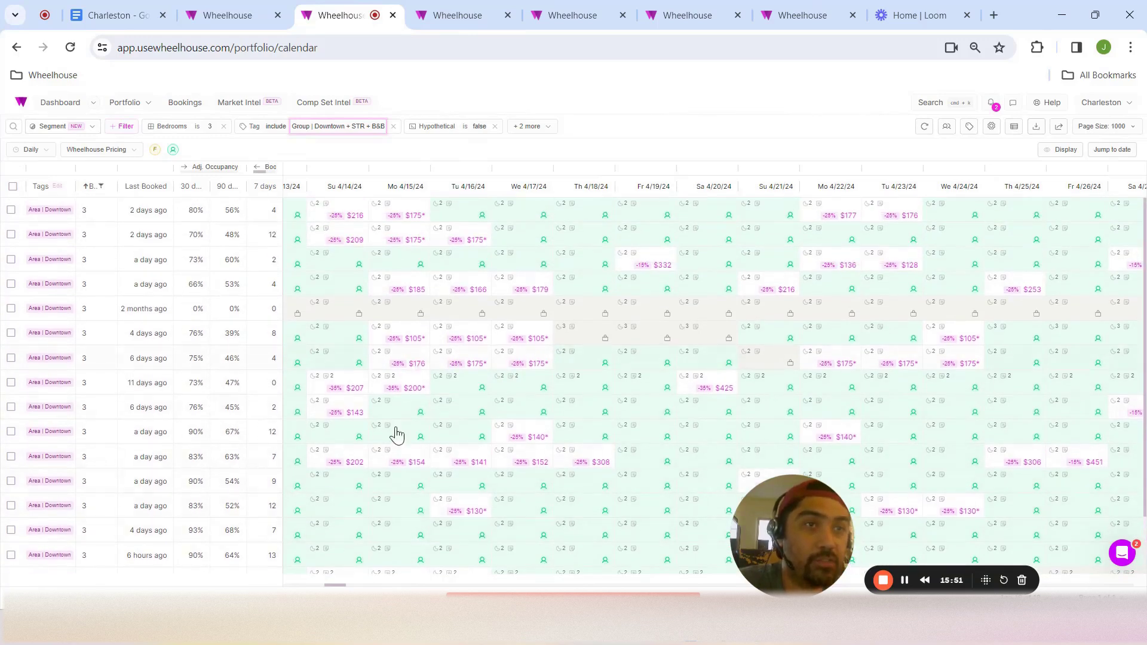
Compare the early-May booked nights in the bookings chart with the calendar from April 29 to May 12
{"action": "left_click", "coordinate": [275, 10]}
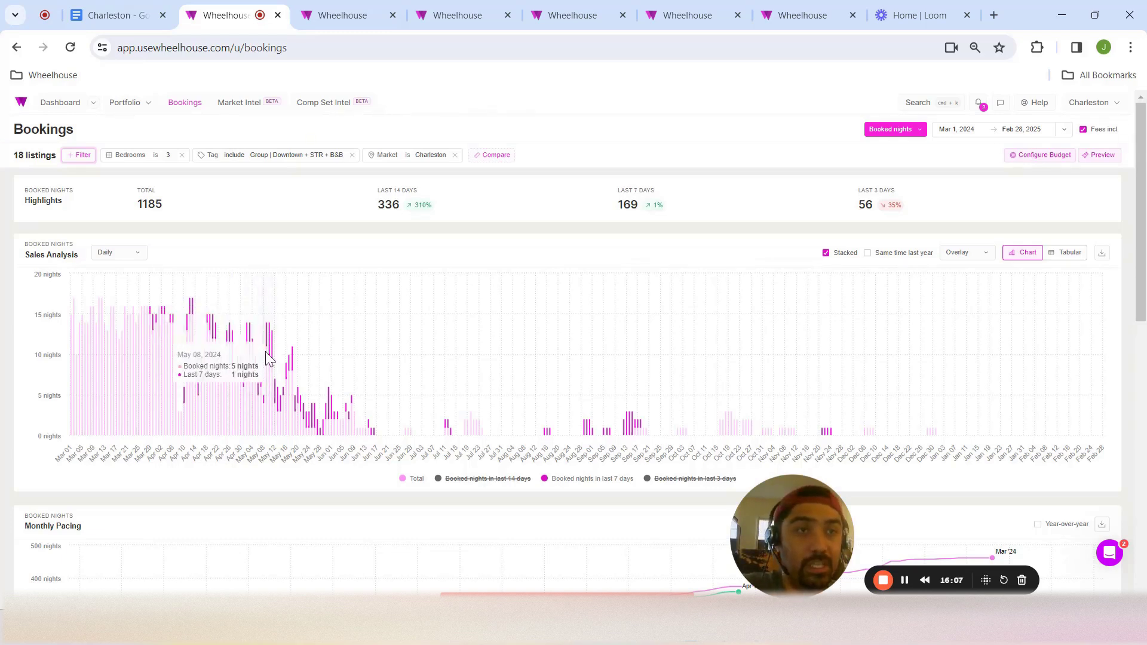
{"action": "left_click", "coordinate": [319, 15]}
{"action": "left_click", "coordinate": [226, 15]}
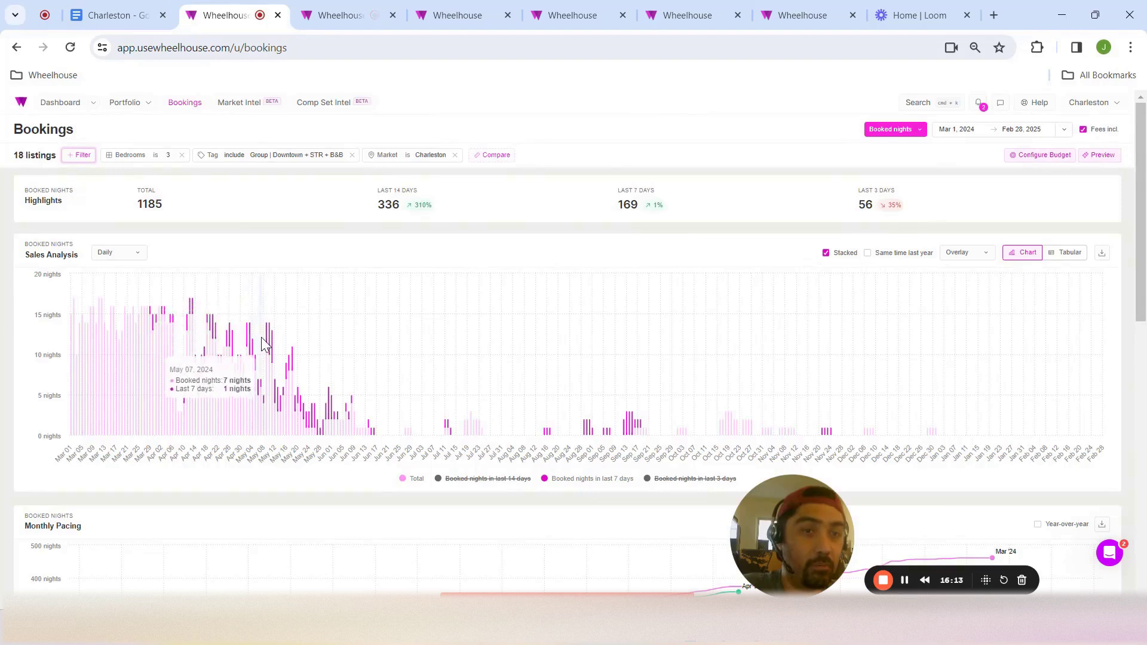
{"action": "left_click", "coordinate": [334, 15]}
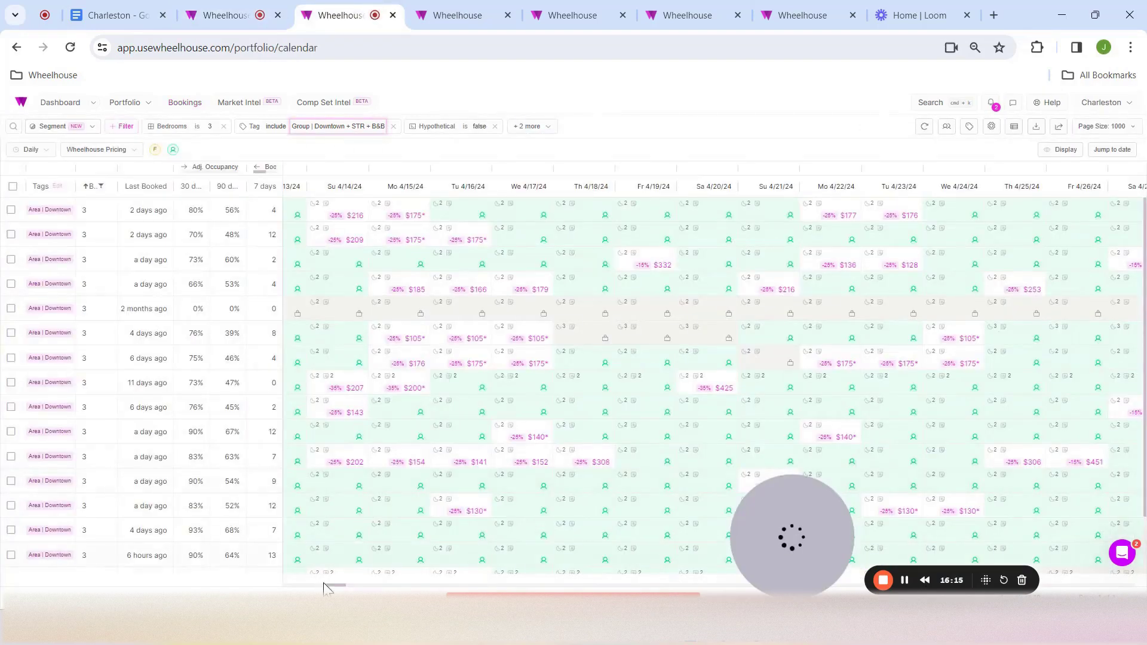
{"action": "left_click_drag", "start_coordinate": [335, 588], "coordinate": [360, 590]}
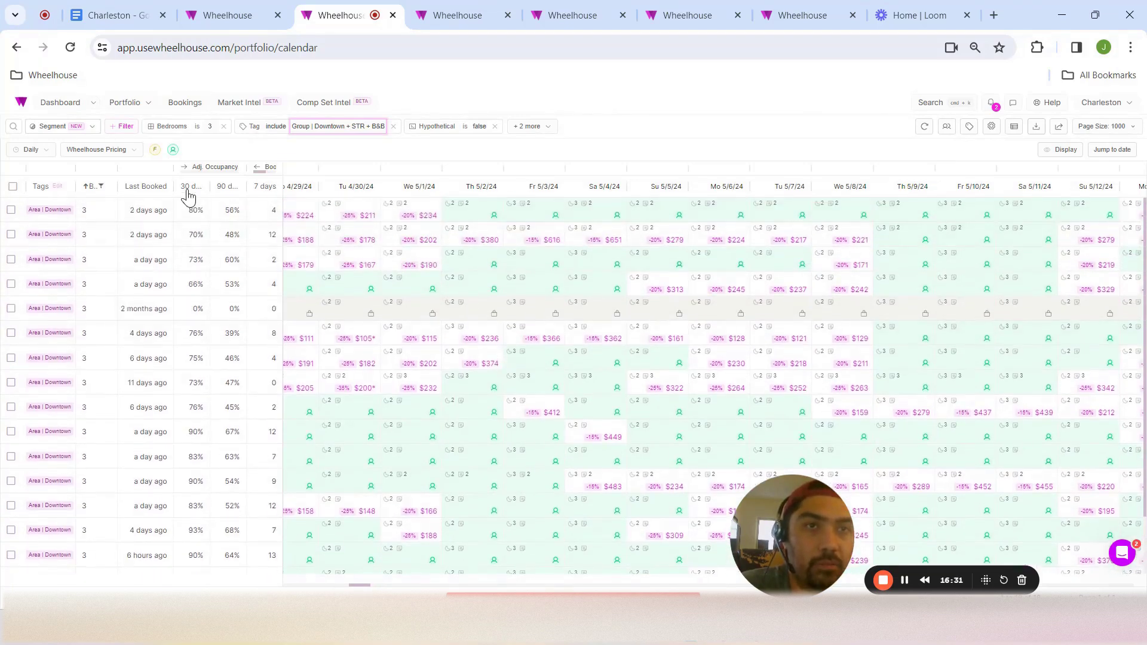
Sort the calendar listings by 90-day adjusted occupancy, then by 7-day bookings, both ascending, and look through them
{"action": "left_click", "coordinate": [231, 188]}
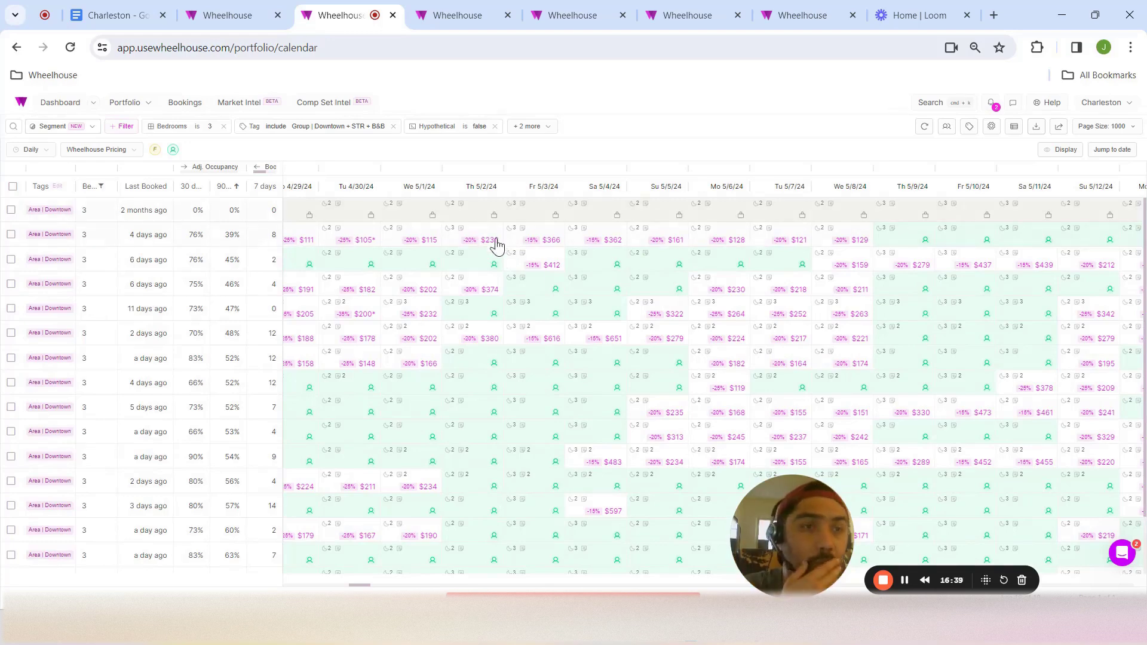
{"action": "left_click", "coordinate": [269, 186]}
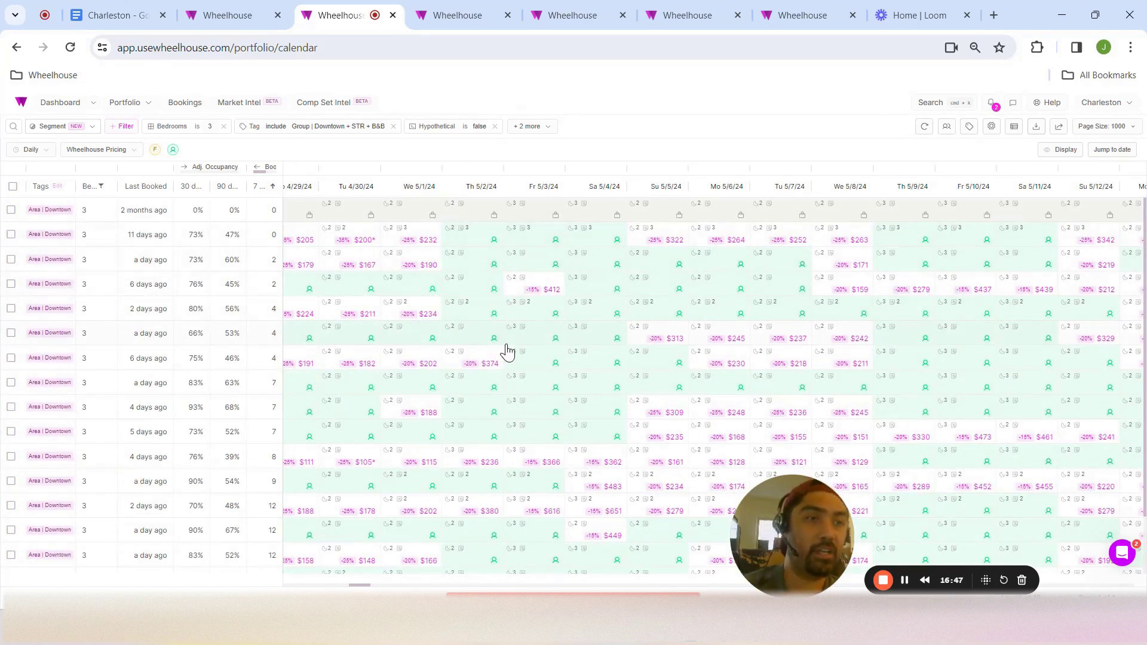
{"action": "scroll", "coordinate": [508, 352], "scroll_direction": "down", "scroll_amount": 1}
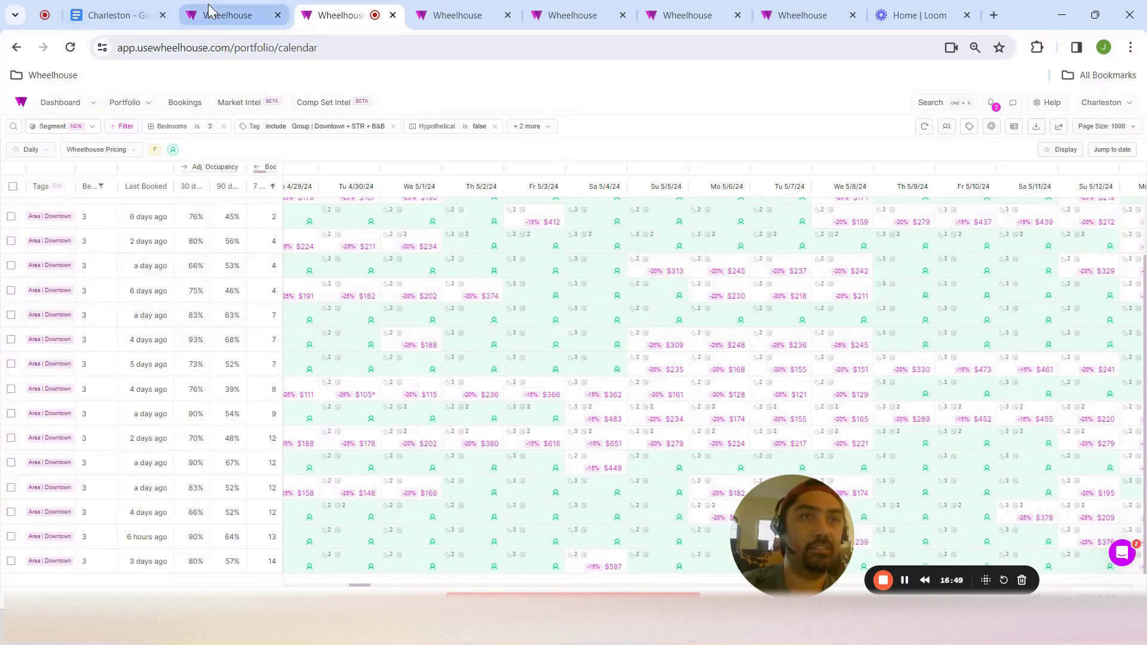
Check the May booked nights in the bookings chart, then examine the availability of all calendar listings around May 3 and 4
{"action": "left_click", "coordinate": [227, 15]}
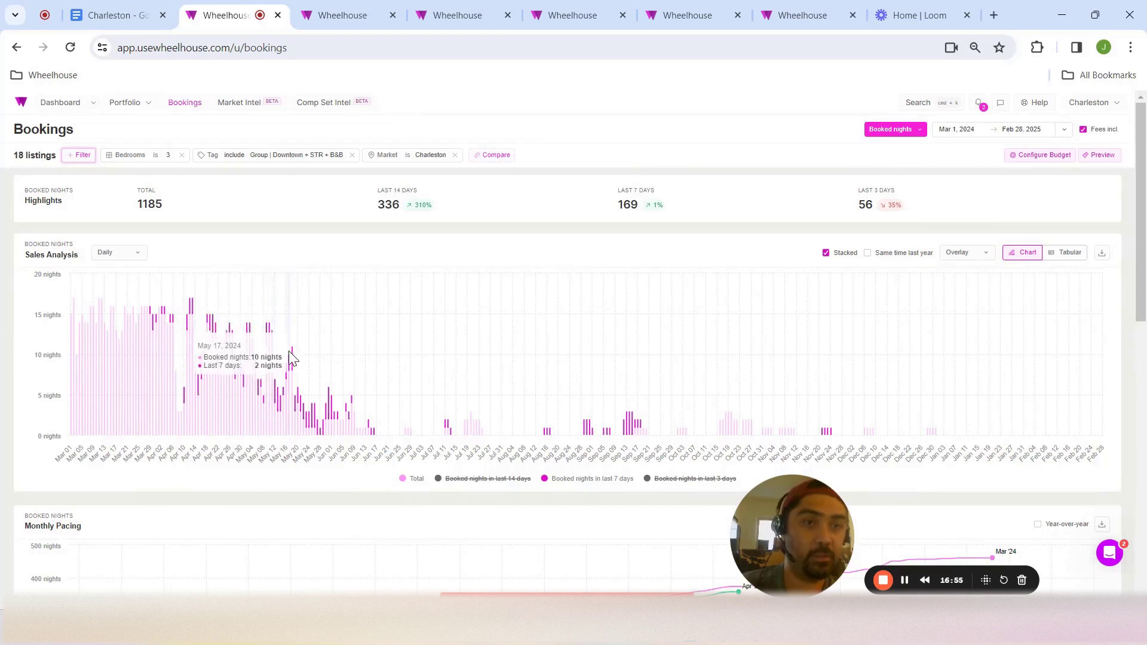
{"action": "left_click", "coordinate": [328, 12]}
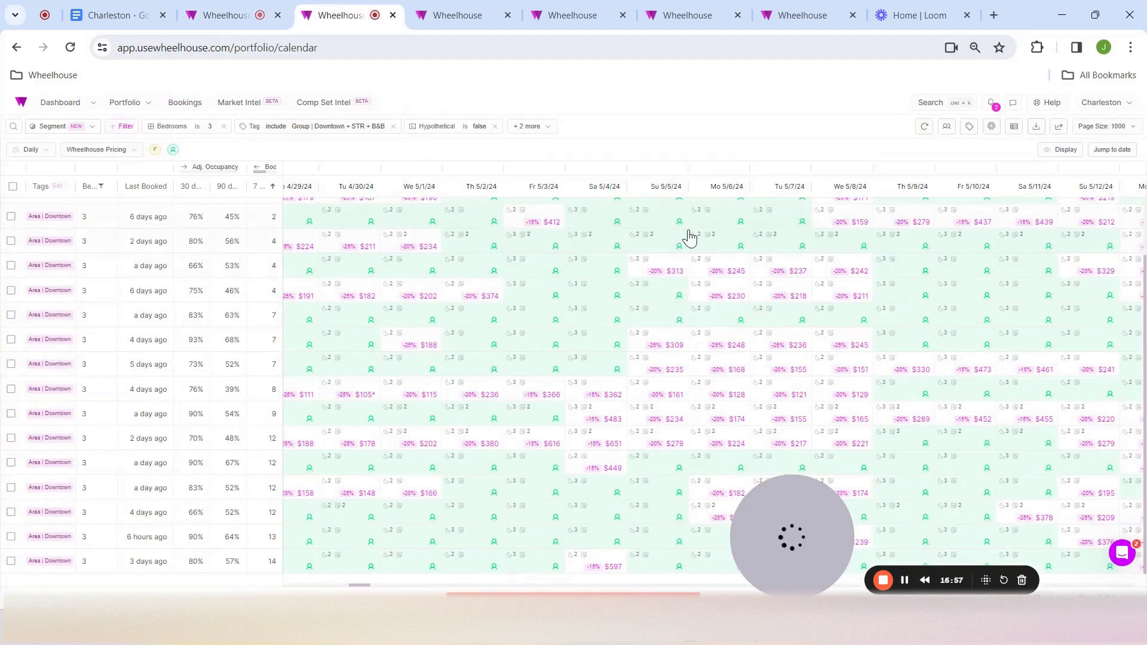
{"action": "scroll", "coordinate": [545, 260], "scroll_direction": "up", "scroll_amount": 2}
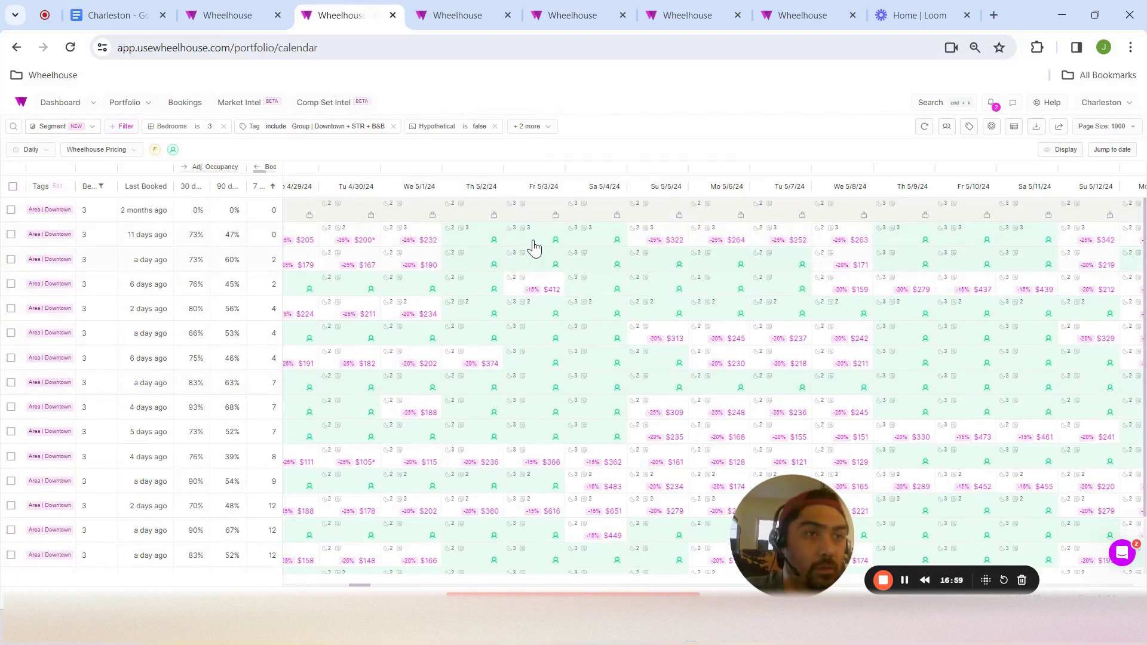
{"action": "scroll", "coordinate": [541, 318], "scroll_direction": "down", "scroll_amount": 2}
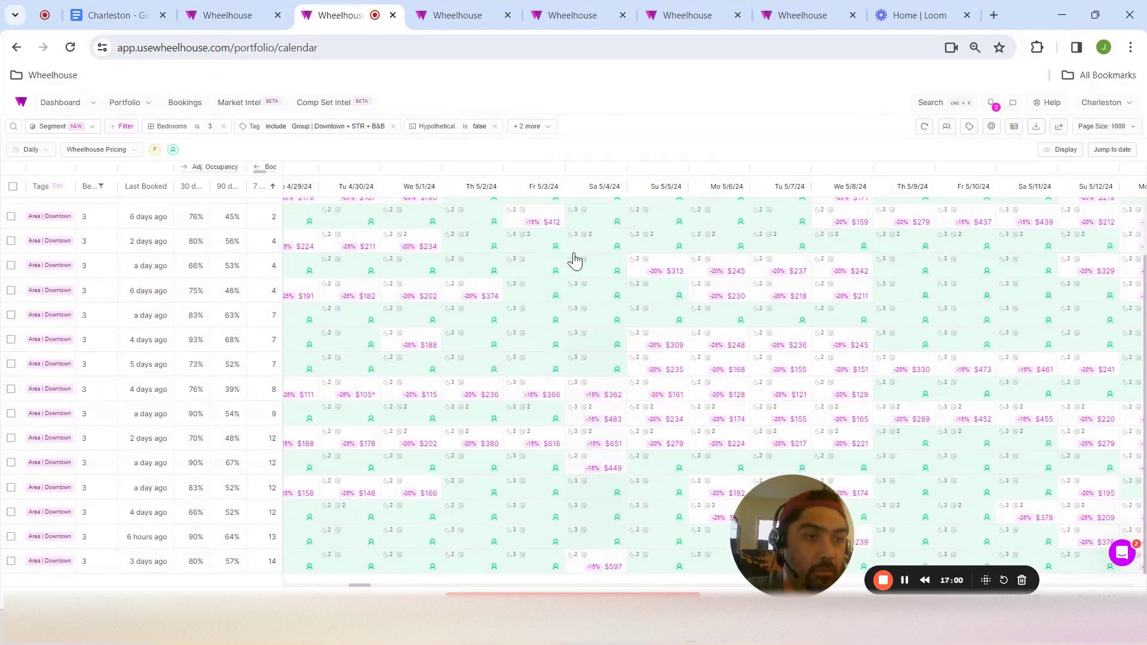
{"action": "scroll", "coordinate": [531, 257], "scroll_direction": "up", "scroll_amount": 2}
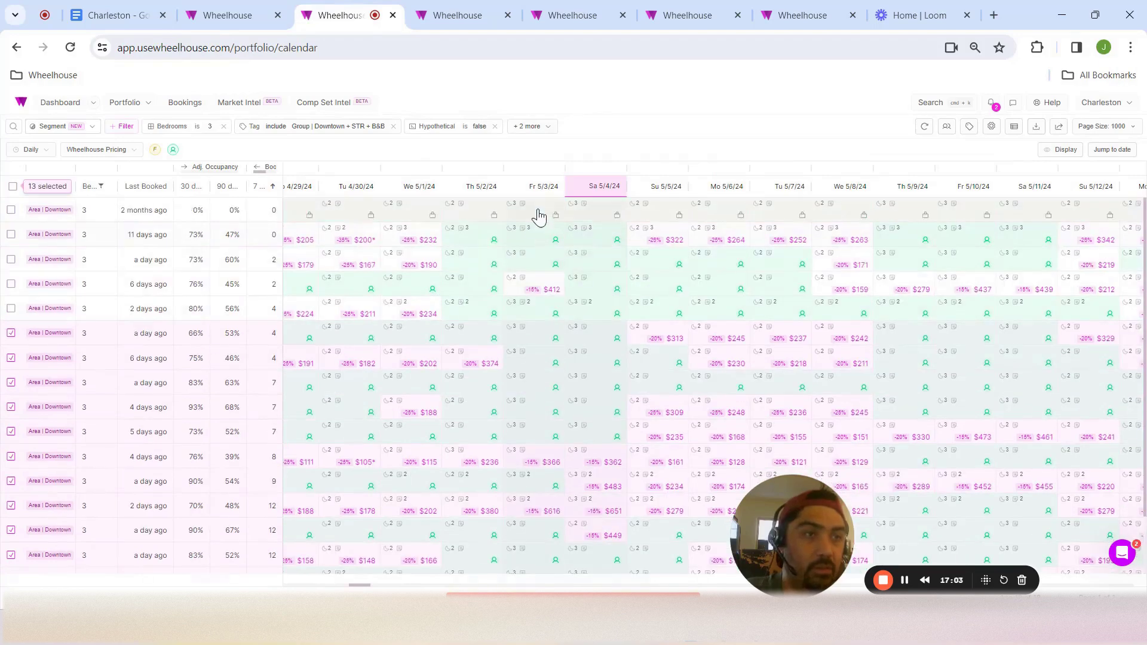
Select May 3 to May 4, 2024 for all listings except the blocked one and save a percent price increase
{"action": "left_click_drag", "start_coordinate": [531, 257], "coordinate": [531, 232]}
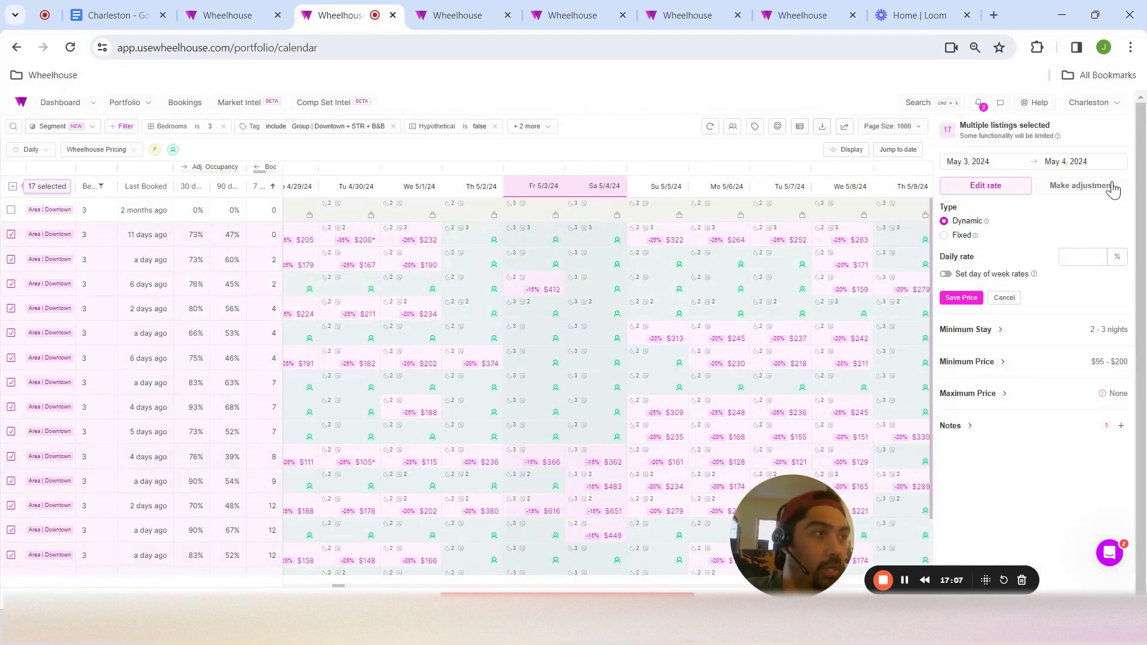
{"action": "left_click", "coordinate": [1109, 187]}
{"action": "double_click", "coordinate": [955, 251]}
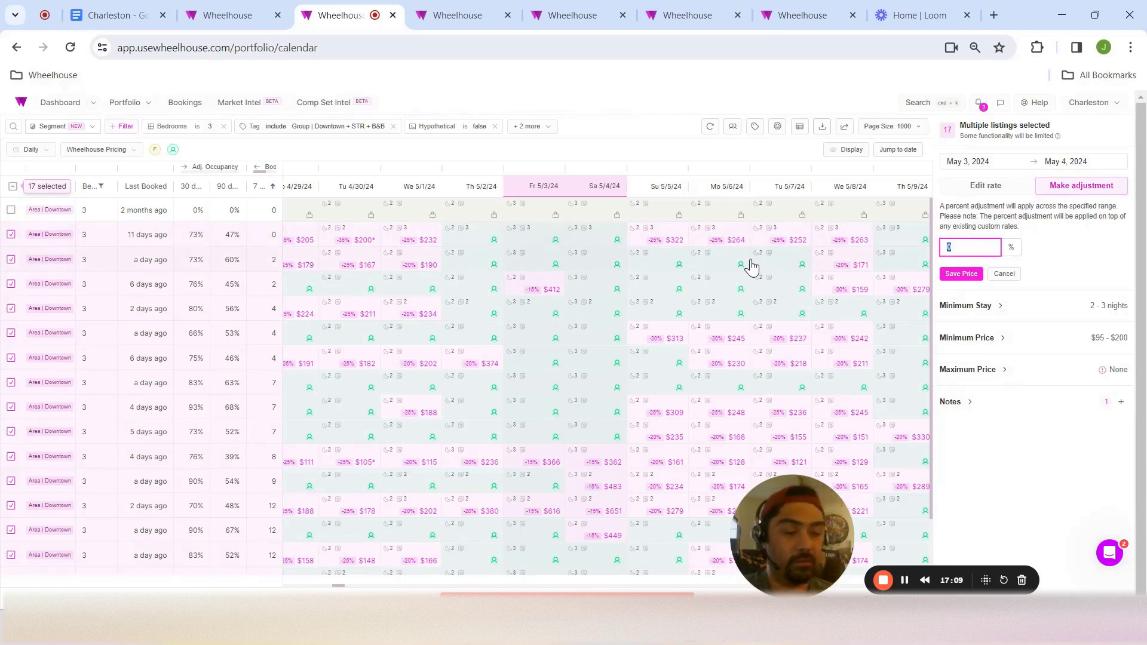
{"action": "left_click", "coordinate": [956, 280]}
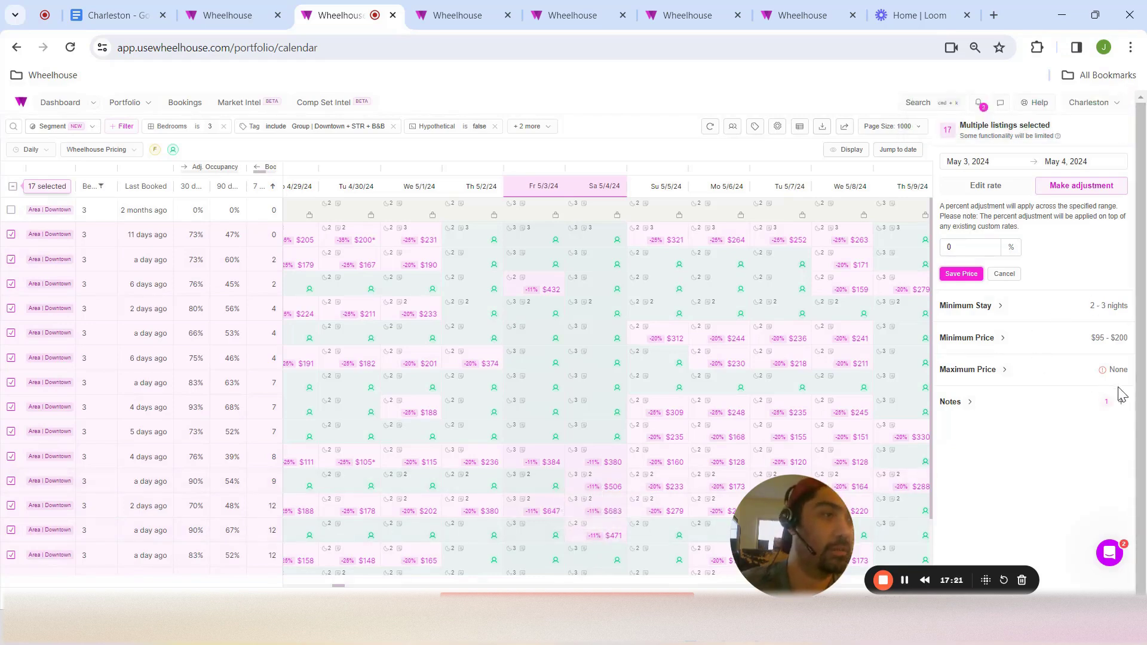
Add a note for May 3–4, "Raised slightly due to strong PU and just inside Peak window", signed with initials, with a March 19, 2024 reminder
{"action": "left_click", "coordinate": [1121, 402]}
{"action": "type", "text": "R"}
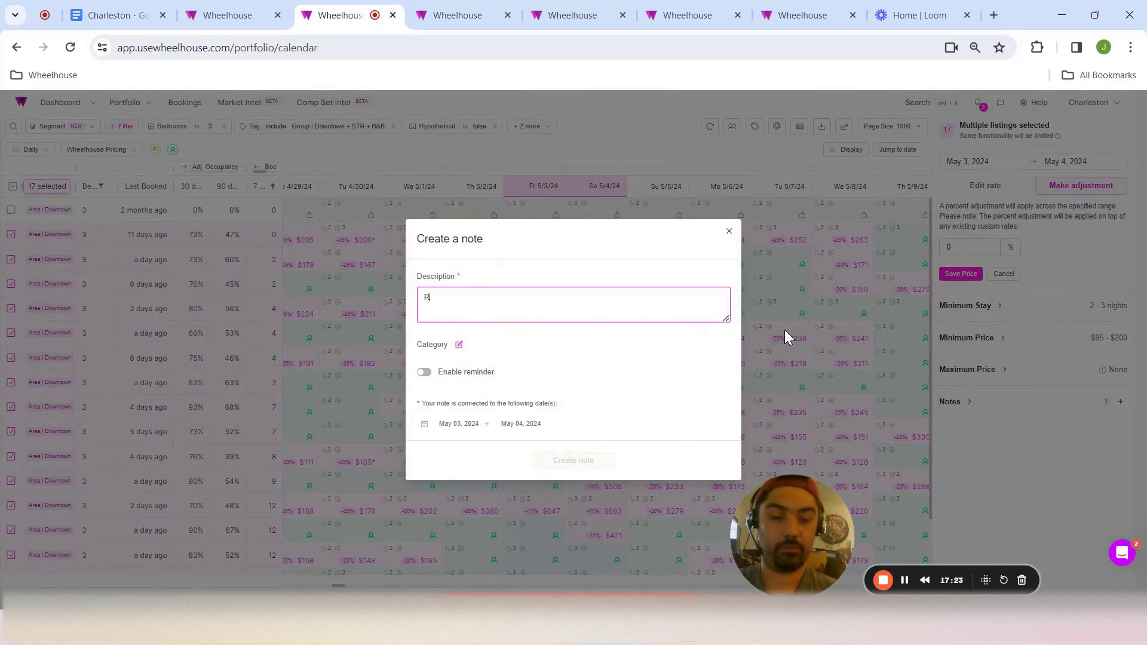
{"action": "type", "text": "aised slightly due to strong PU and just ins"}
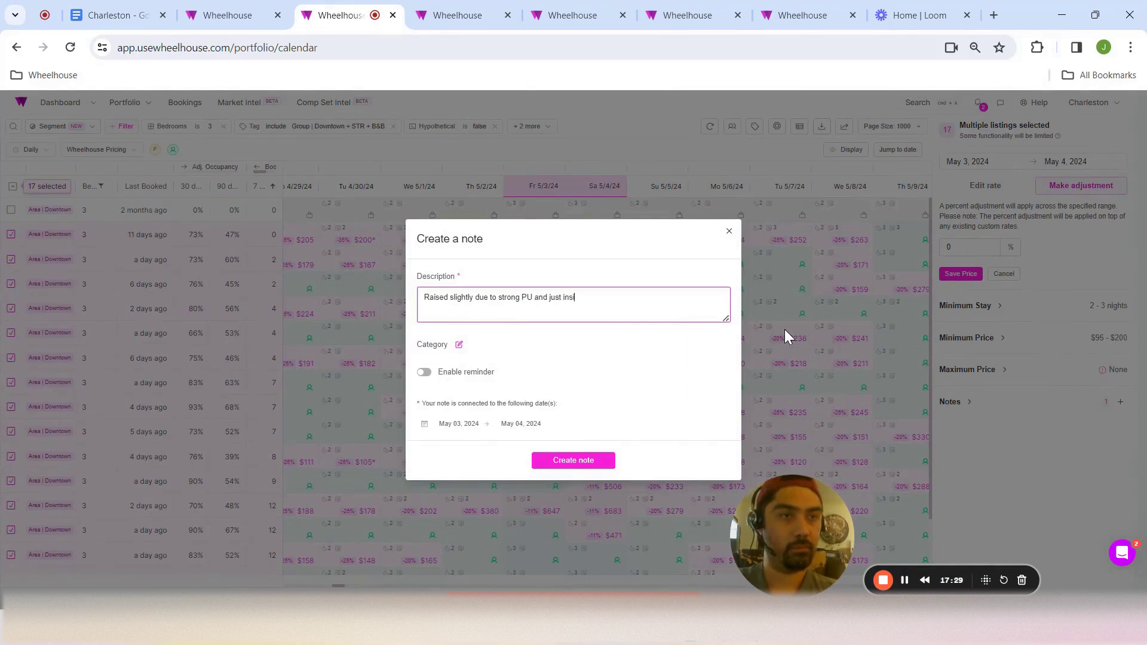
{"action": "type", "text": "ide Peak window"}
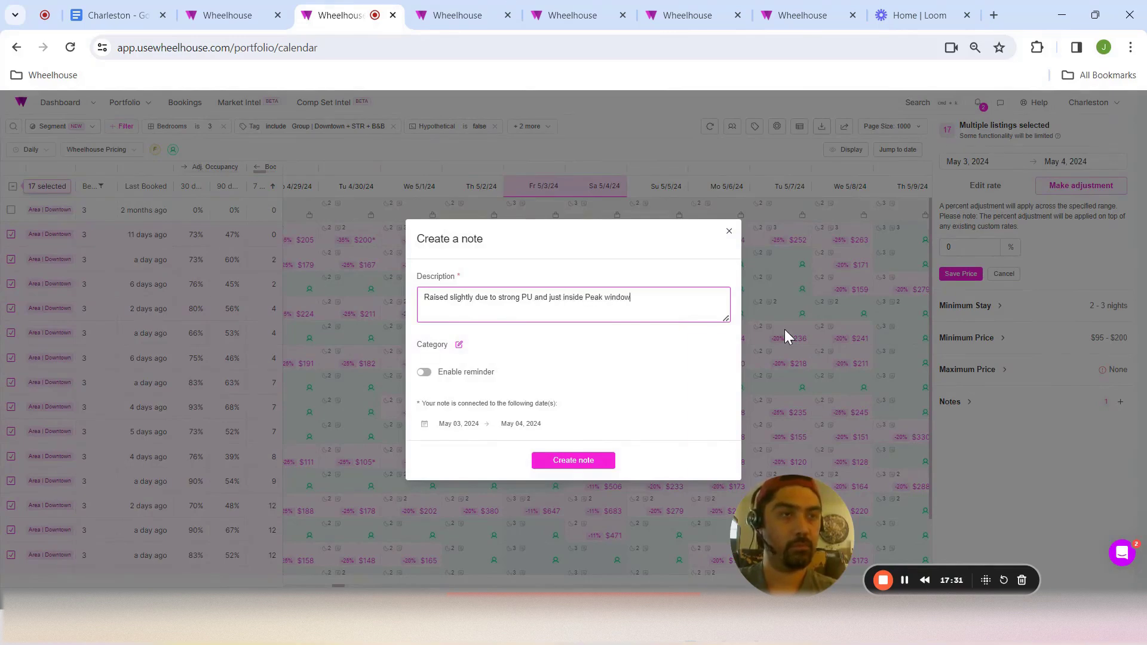
{"action": "type", "text": " - JJD"}
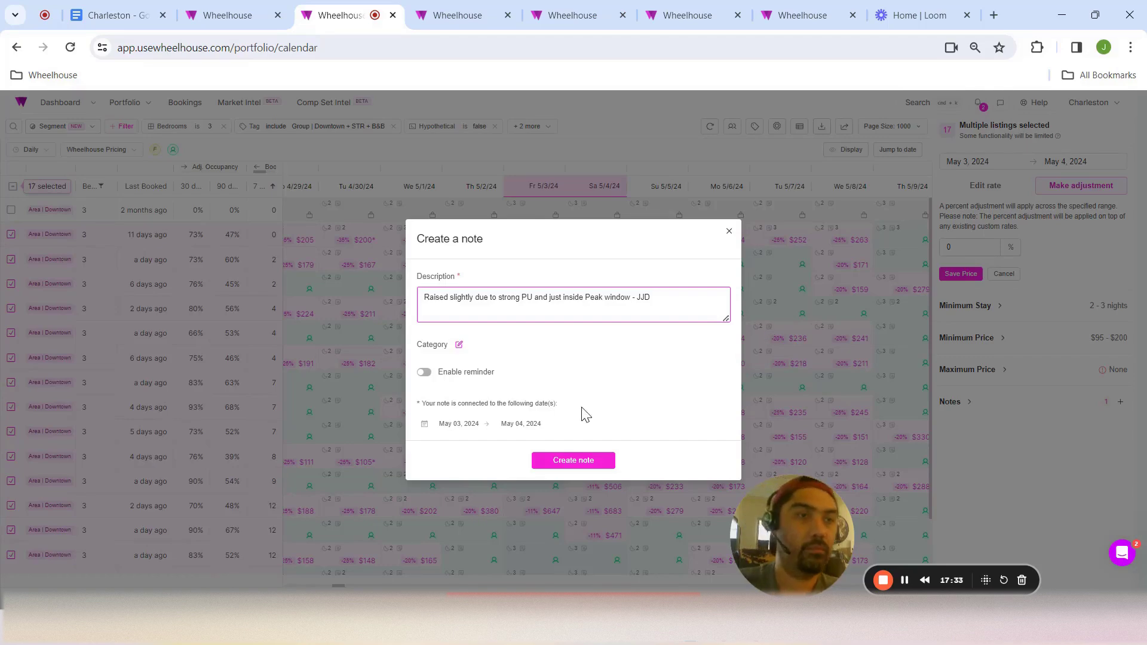
{"action": "left_click", "coordinate": [448, 372]}
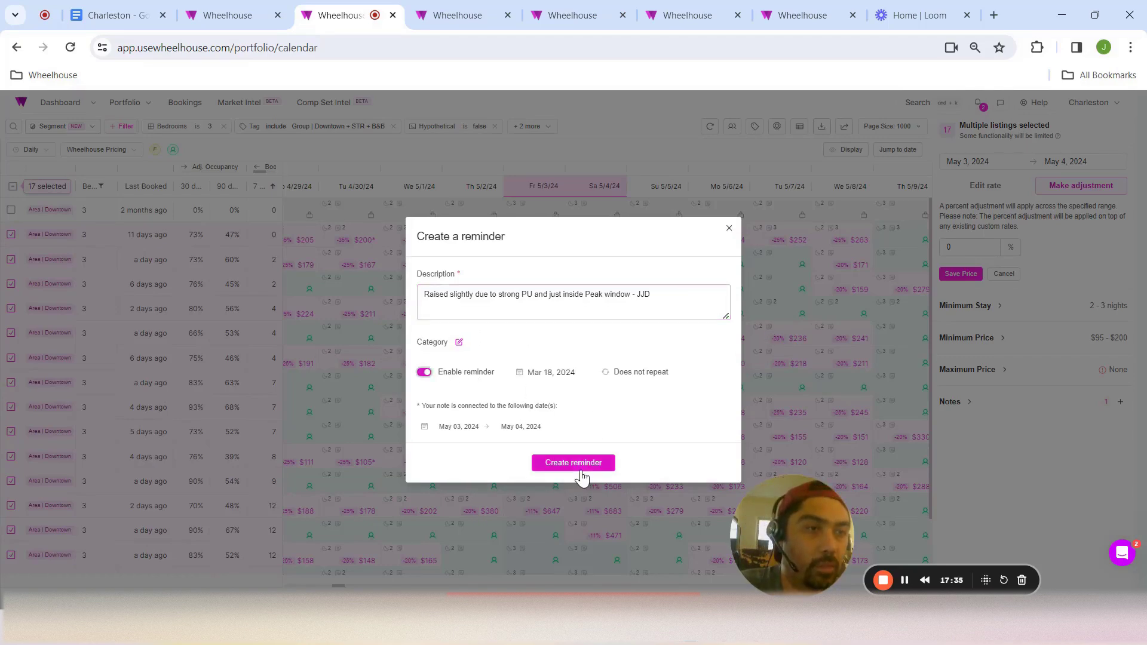
{"action": "left_click", "coordinate": [545, 373]}
{"action": "left_click", "coordinate": [567, 504]}
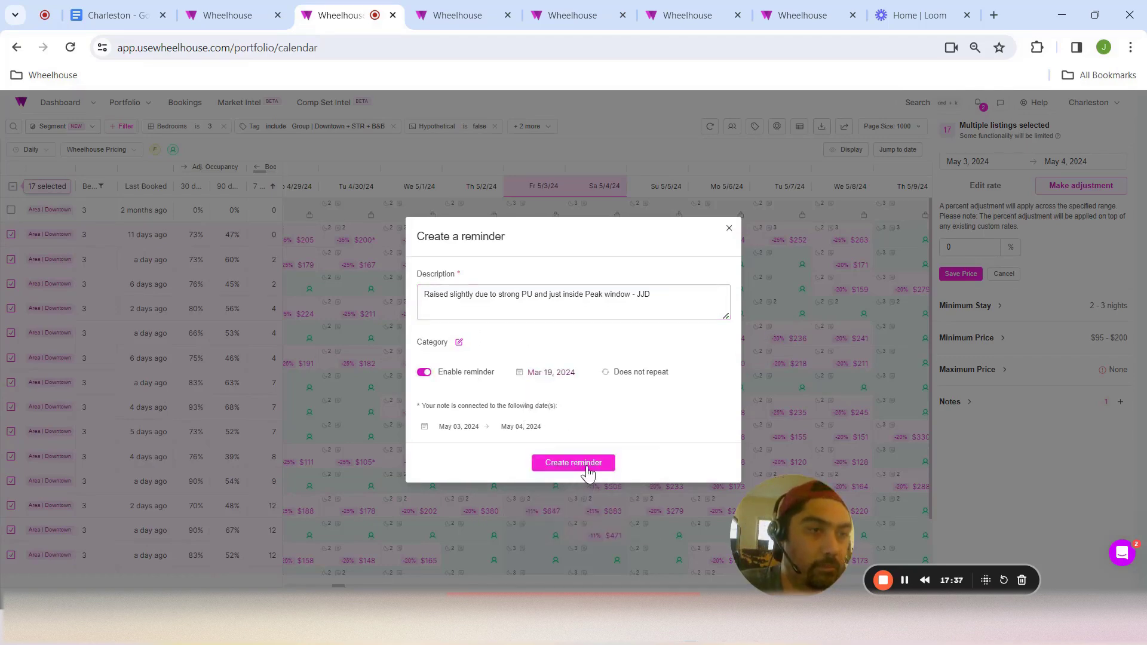
{"action": "left_click", "coordinate": [573, 464]}
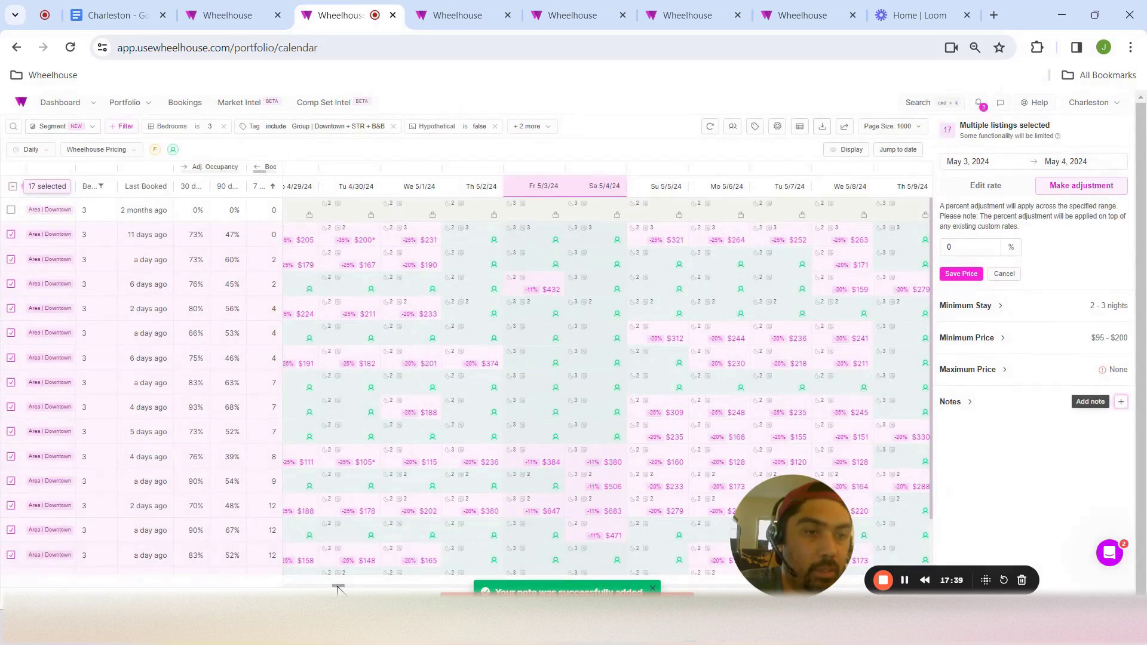
Select all listings in the calendar for May 10 to May 11, 2024
{"action": "left_click_drag", "start_coordinate": [337, 589], "coordinate": [345, 589]}
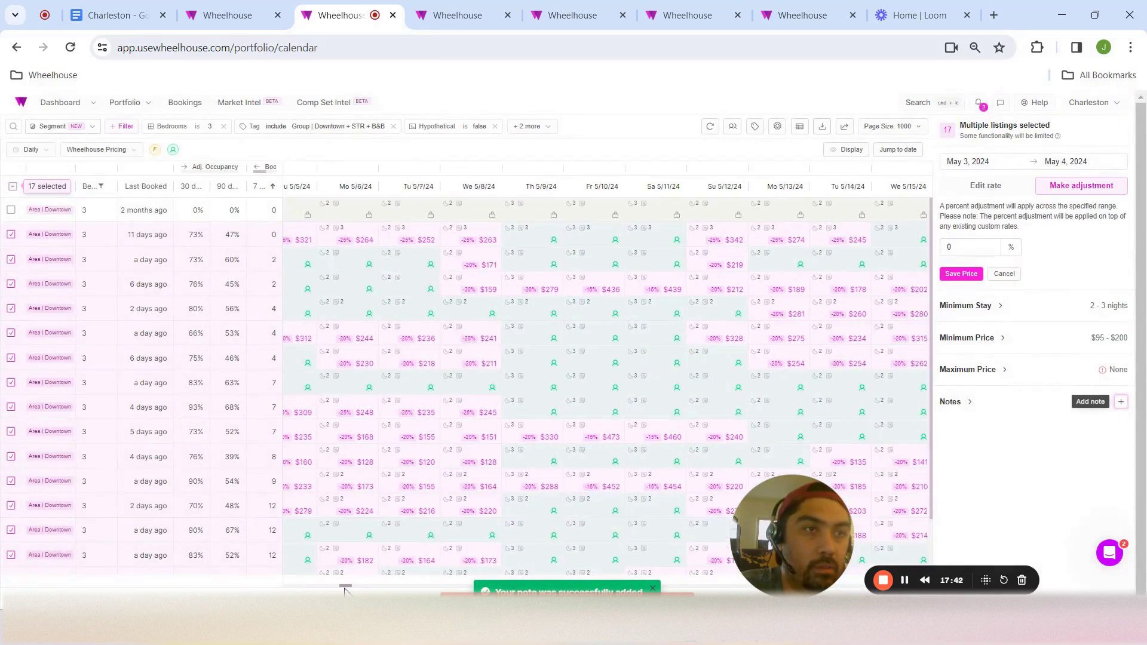
{"action": "left_click", "coordinate": [576, 215]}
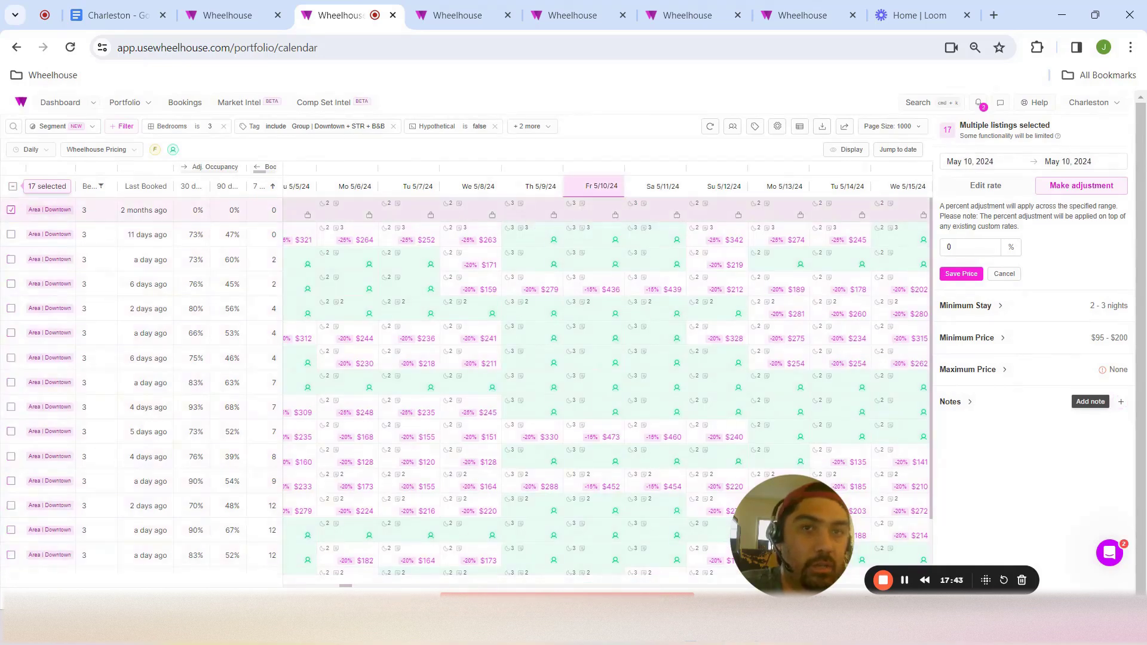
{"action": "left_click", "coordinate": [13, 187]}
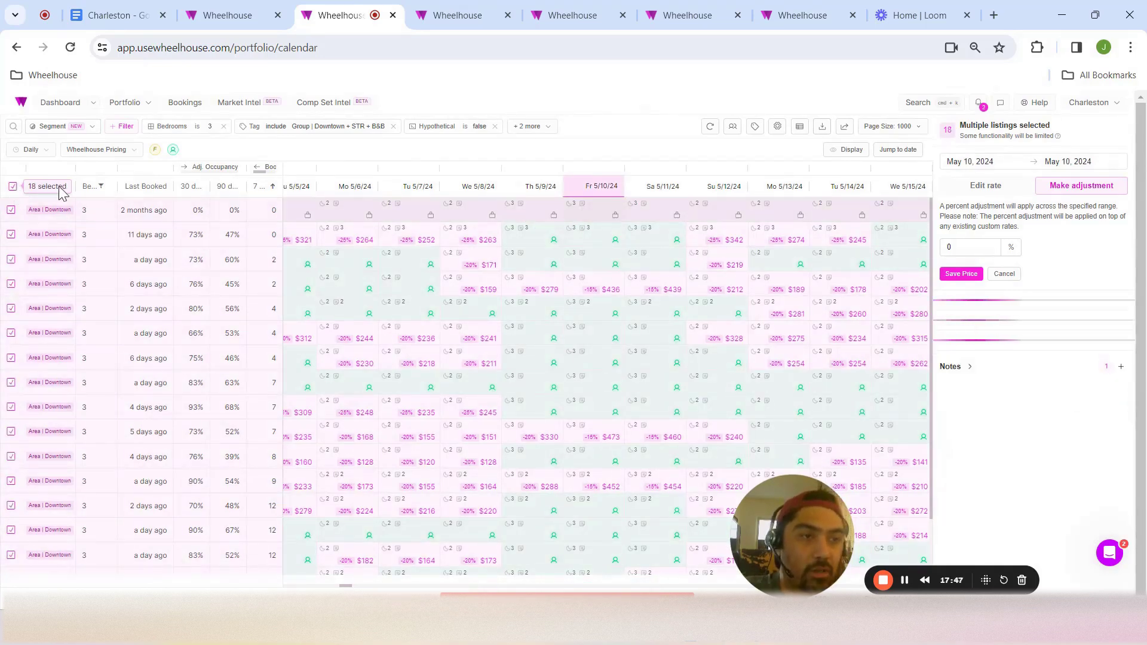
{"action": "left_click", "coordinate": [1076, 172]}
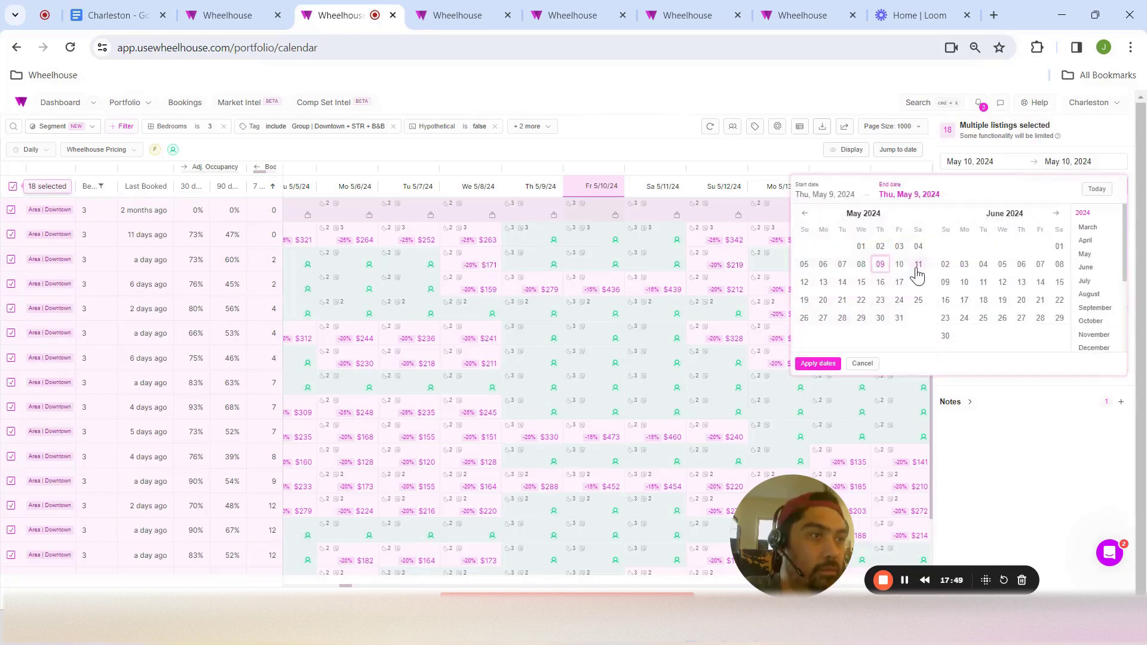
{"action": "left_click", "coordinate": [918, 265]}
{"action": "left_click", "coordinate": [829, 364]}
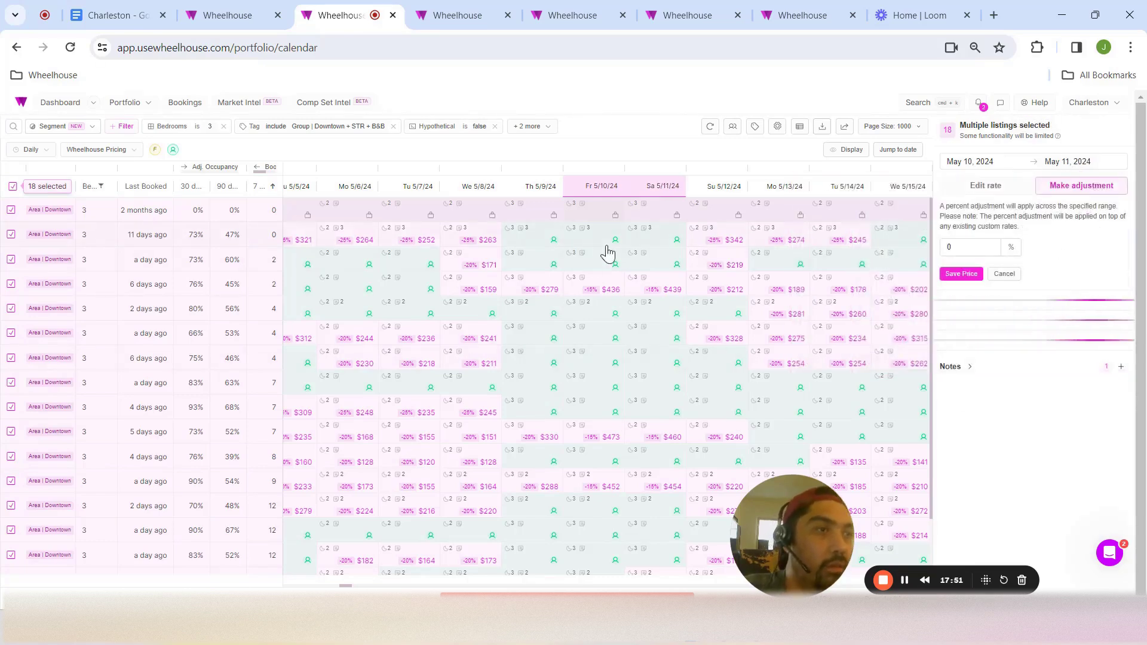
Exclude the listing priced at $378 on May 11 and save a 5% price adjustment for the selected listings
{"action": "scroll", "coordinate": [628, 281], "scroll_direction": "down", "scroll_amount": 1}
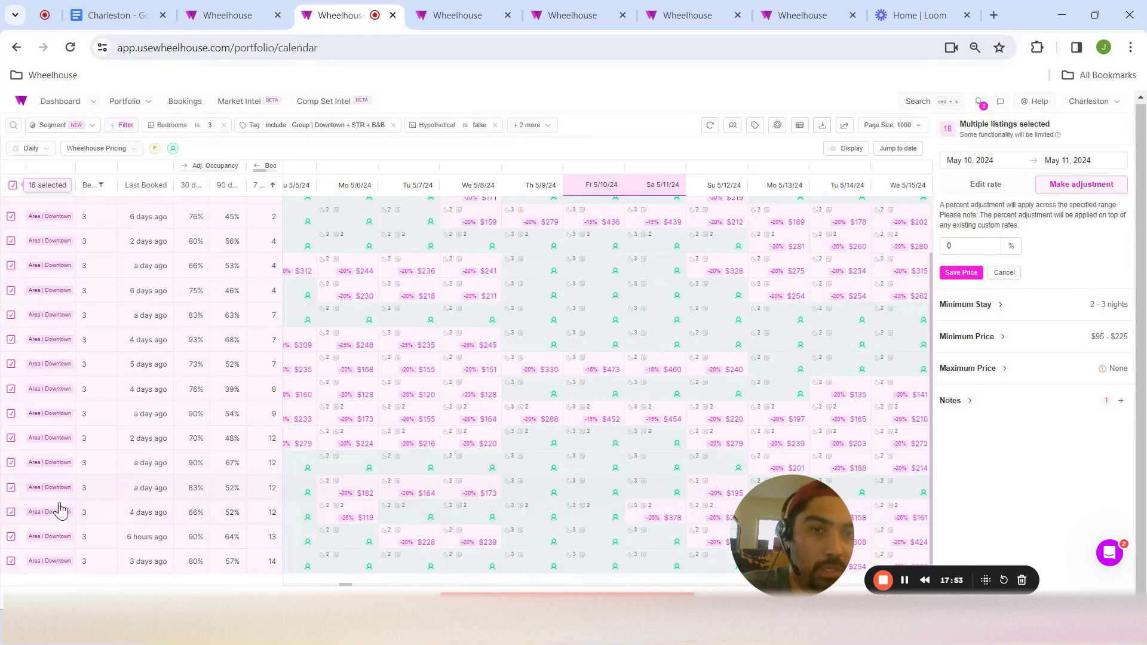
{"action": "left_click", "coordinate": [11, 514]}
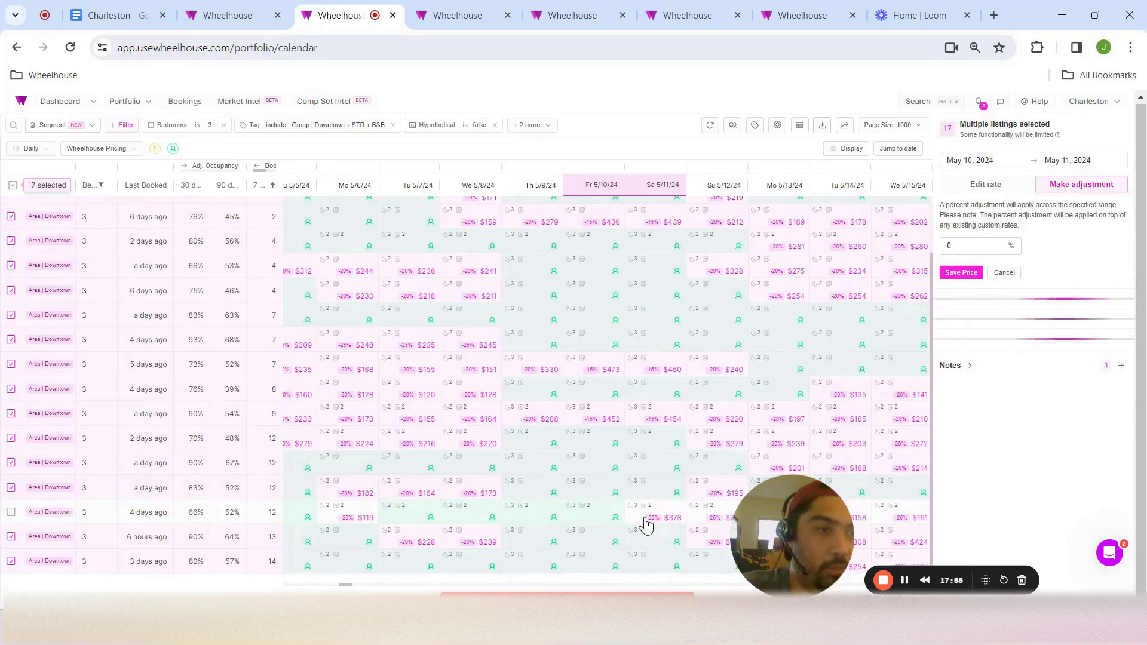
{"action": "scroll", "coordinate": [628, 498], "scroll_direction": "up", "scroll_amount": 1}
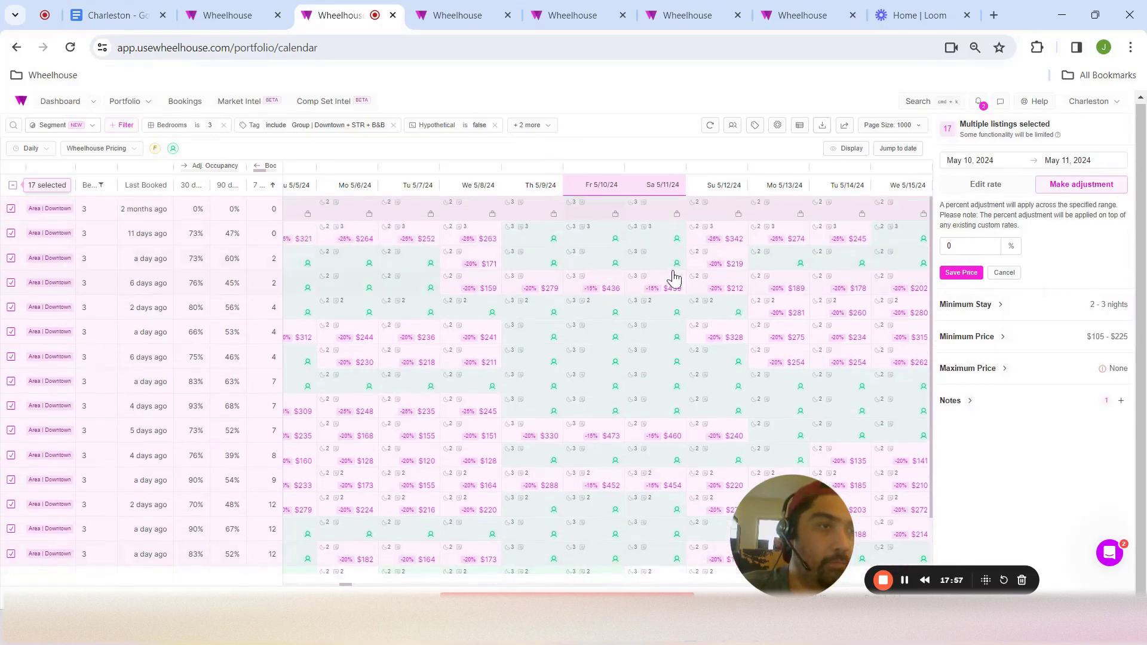
{"action": "left_click", "coordinate": [989, 248]}
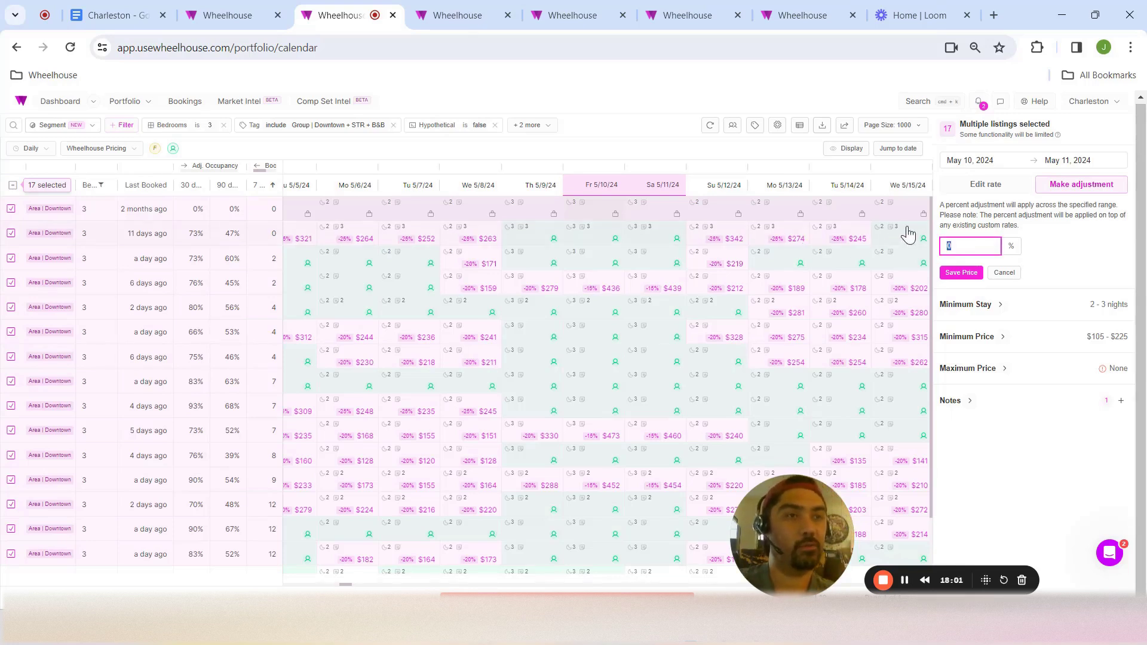
{"action": "left_click", "coordinate": [969, 274]}
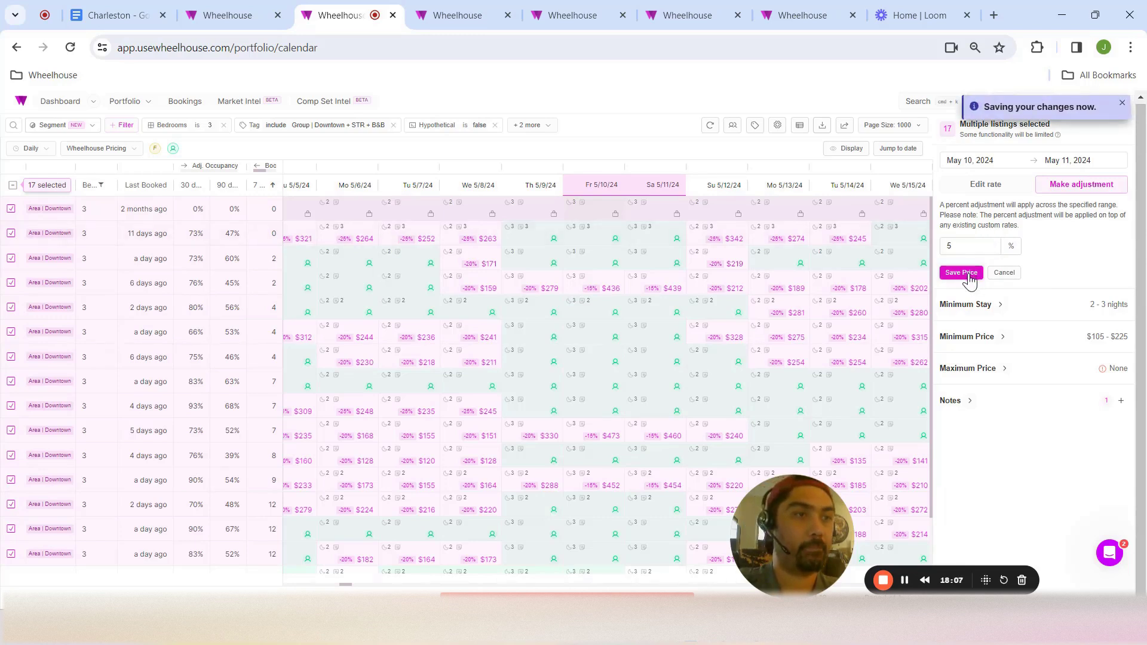
Add a note for May 10–11, "Raised slightly (5%) due to strong PU WoW and just inside peak window", with a March 19, 2024 reminder
{"action": "left_click", "coordinate": [1120, 402]}
{"action": "type", "text": "Ras"}
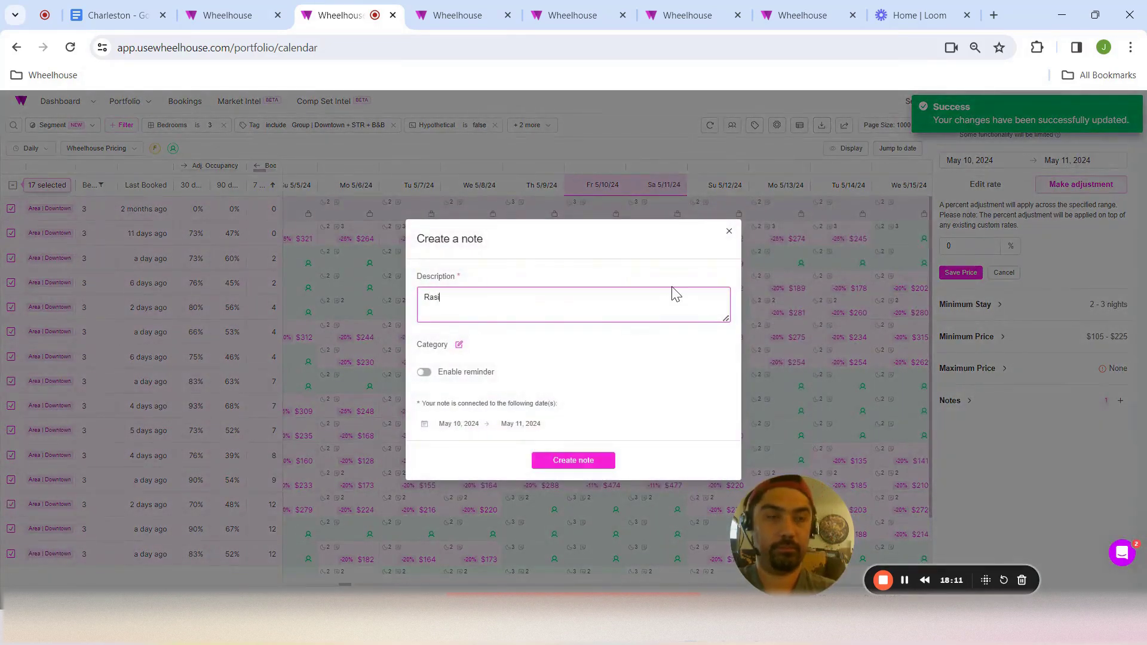
{"action": "key", "text": "BackSpace"}
{"action": "type", "text": "ise"}
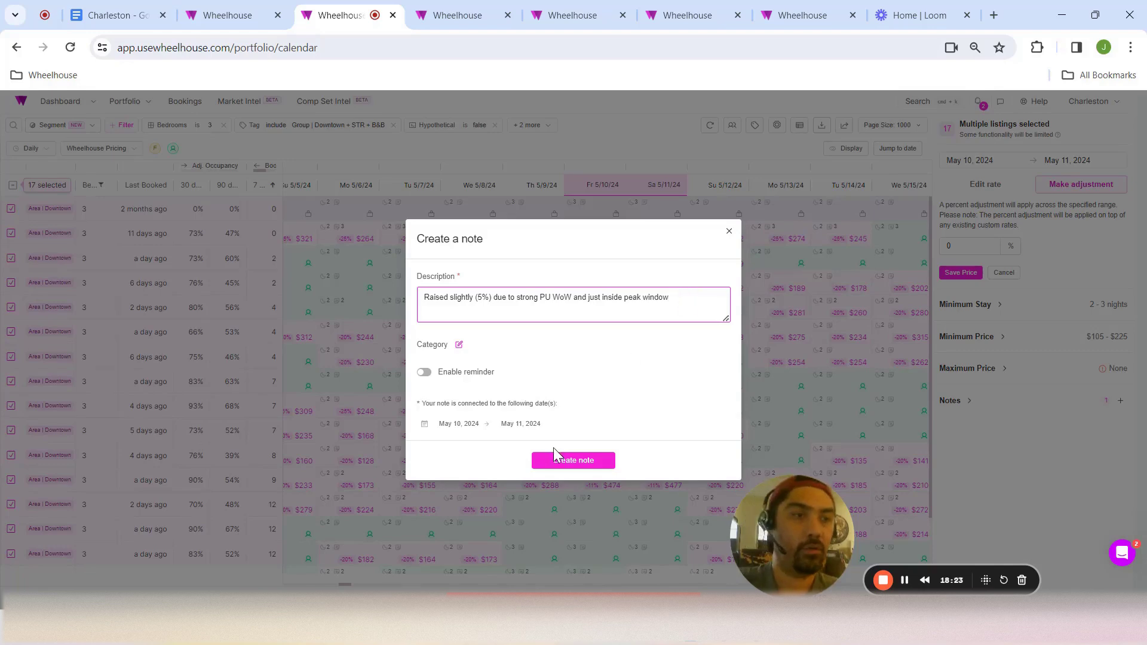
{"action": "left_click", "coordinate": [424, 373]}
{"action": "left_click", "coordinate": [557, 371]}
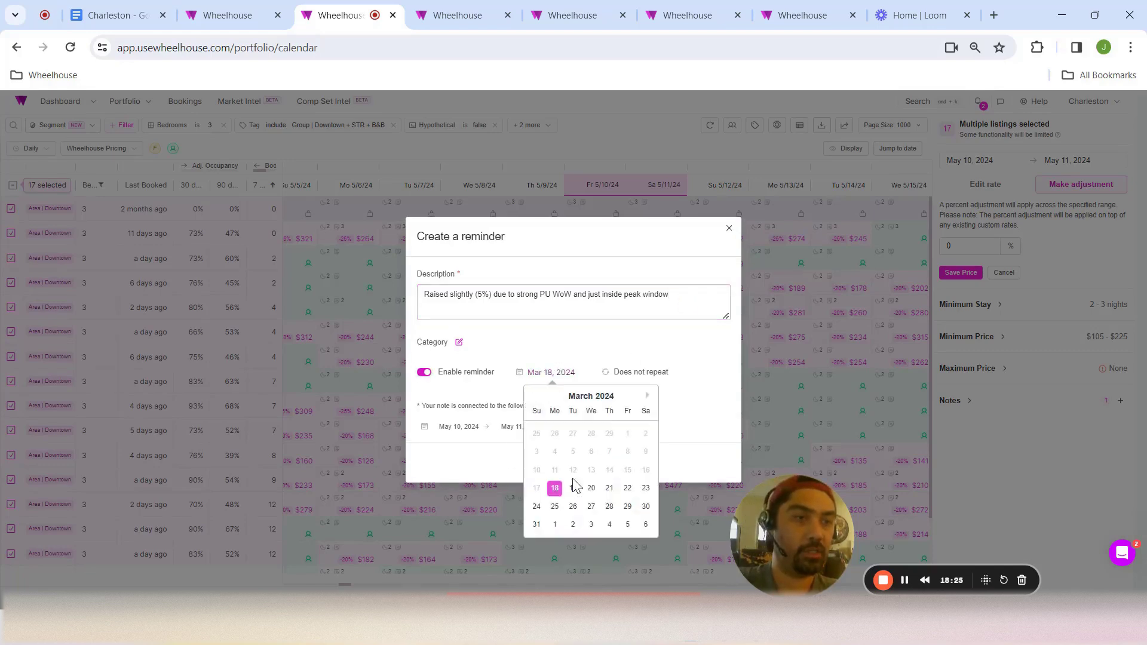
{"action": "left_click", "coordinate": [571, 486]}
{"action": "left_click", "coordinate": [574, 470]}
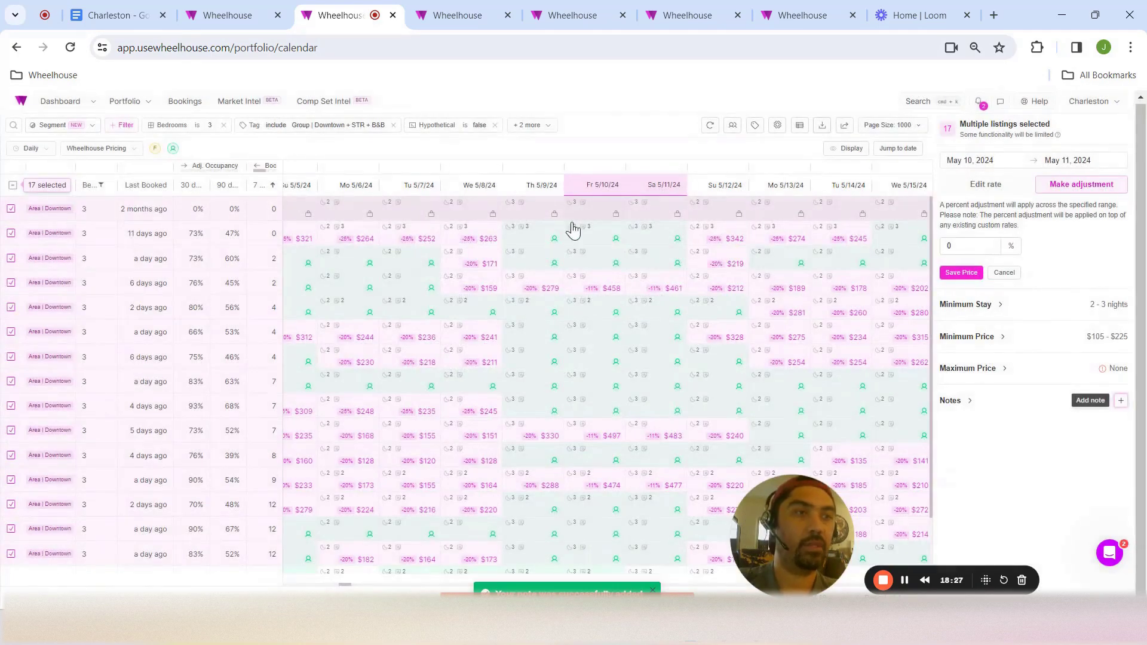
Switch to the Charleston Google Docs document and examine the Charleston 20%, 50% and 80% left booking windows by bedroom count
{"action": "left_click", "coordinate": [103, 16]}
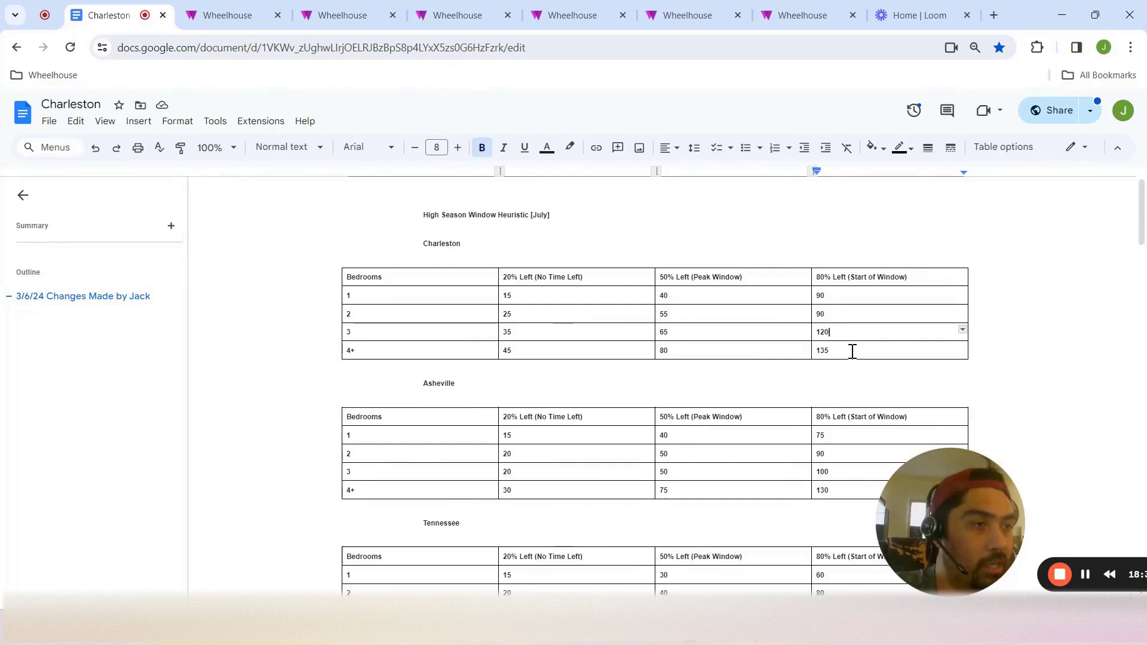
{"action": "left_click_drag", "start_coordinate": [853, 350], "coordinate": [520, 305]}
{"action": "left_click", "coordinate": [535, 315]}
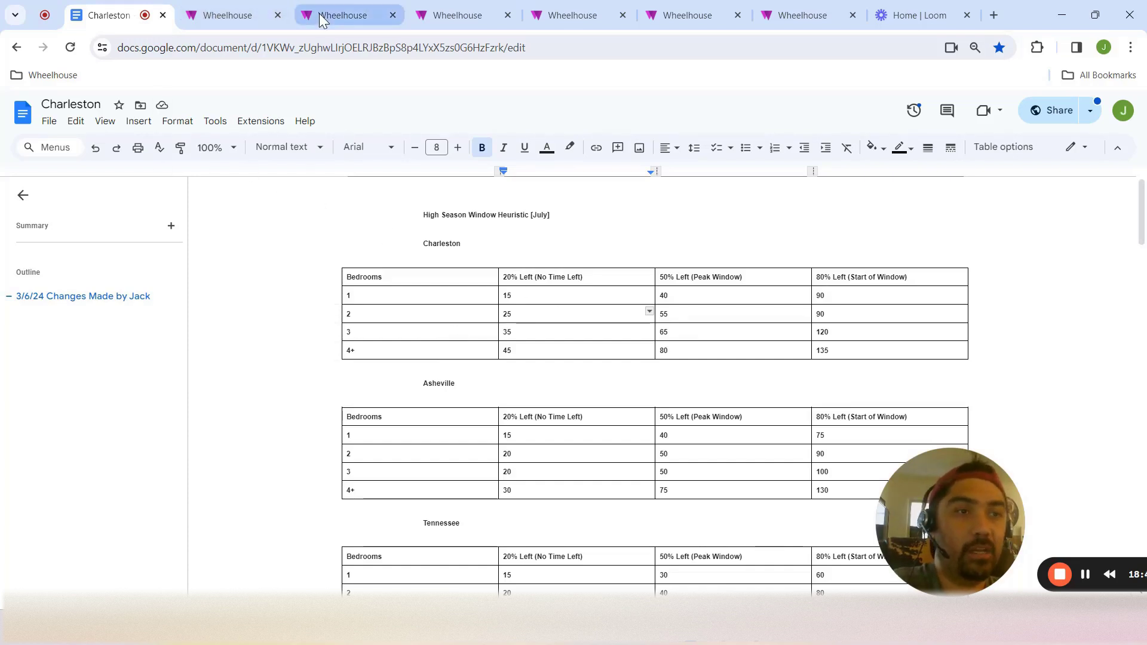
{"action": "left_click_drag", "start_coordinate": [521, 276], "coordinate": [558, 350]}
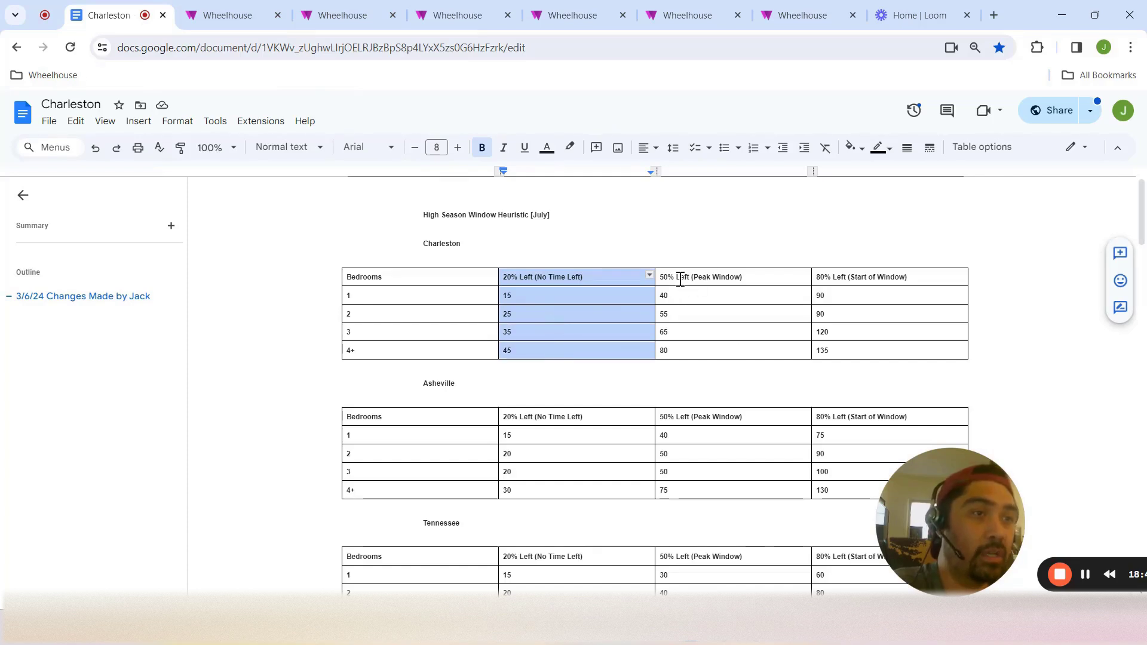
{"action": "left_click_drag", "start_coordinate": [681, 280], "coordinate": [717, 350]}
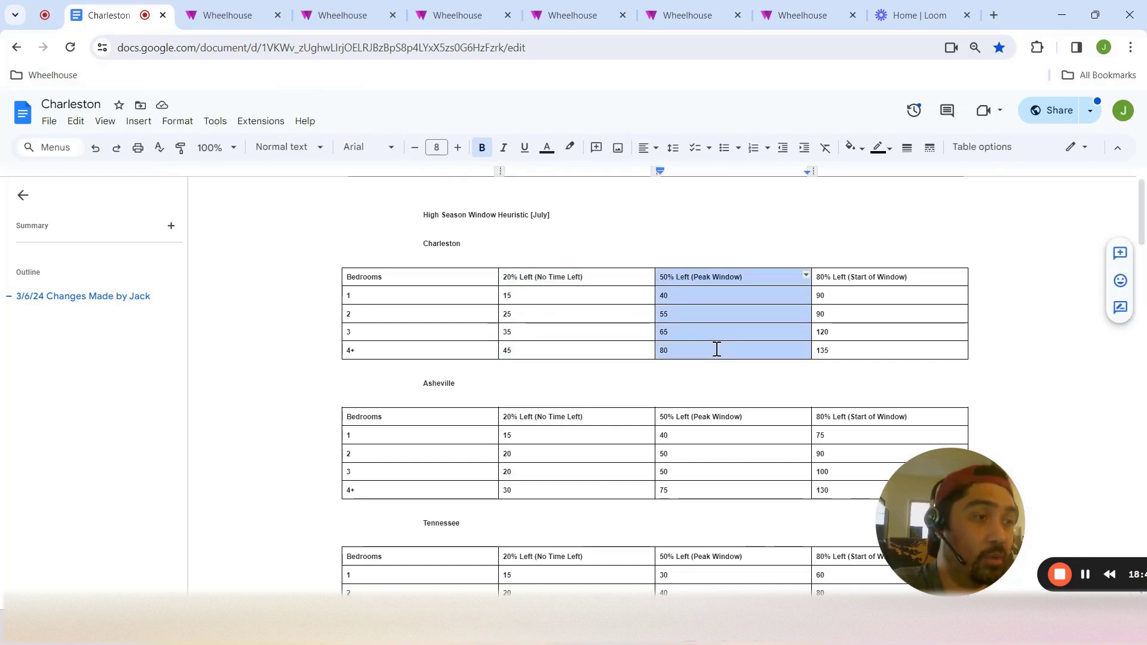
{"action": "left_click", "coordinate": [831, 276]}
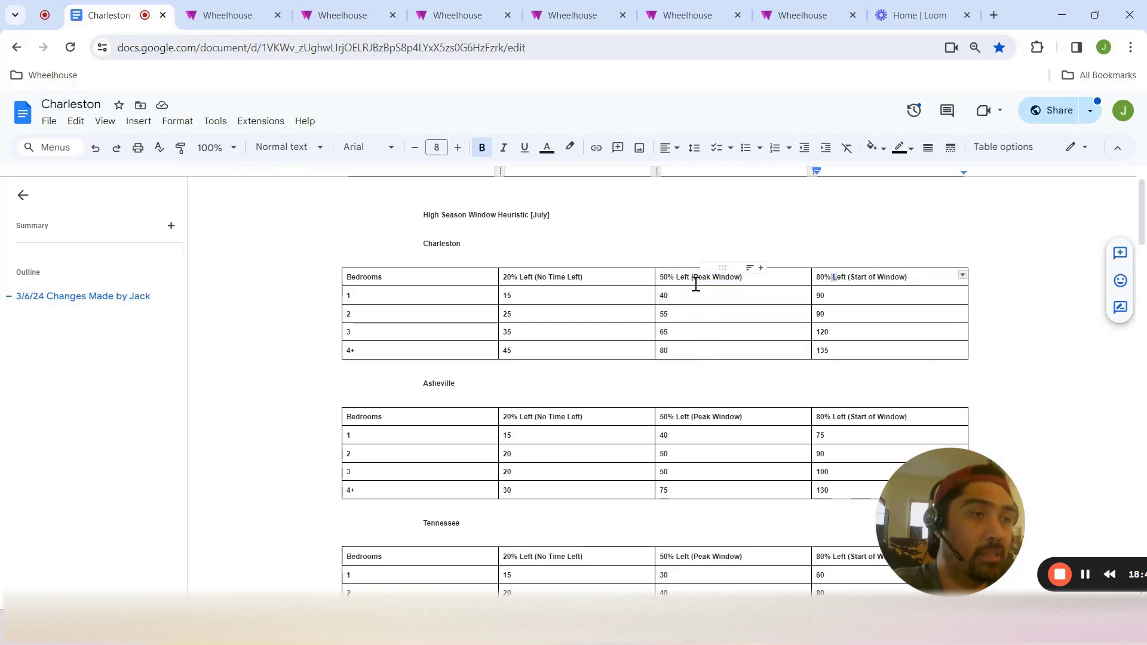
{"action": "left_click_drag", "start_coordinate": [717, 281], "coordinate": [877, 355]}
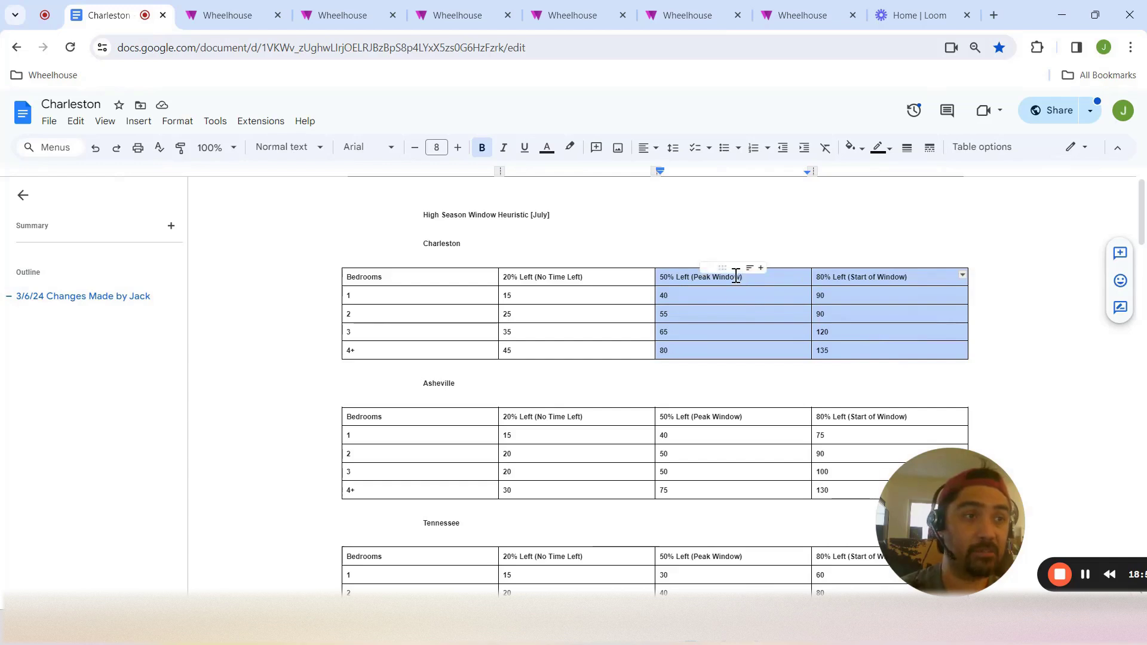
{"action": "left_click_drag", "start_coordinate": [755, 284], "coordinate": [728, 355]}
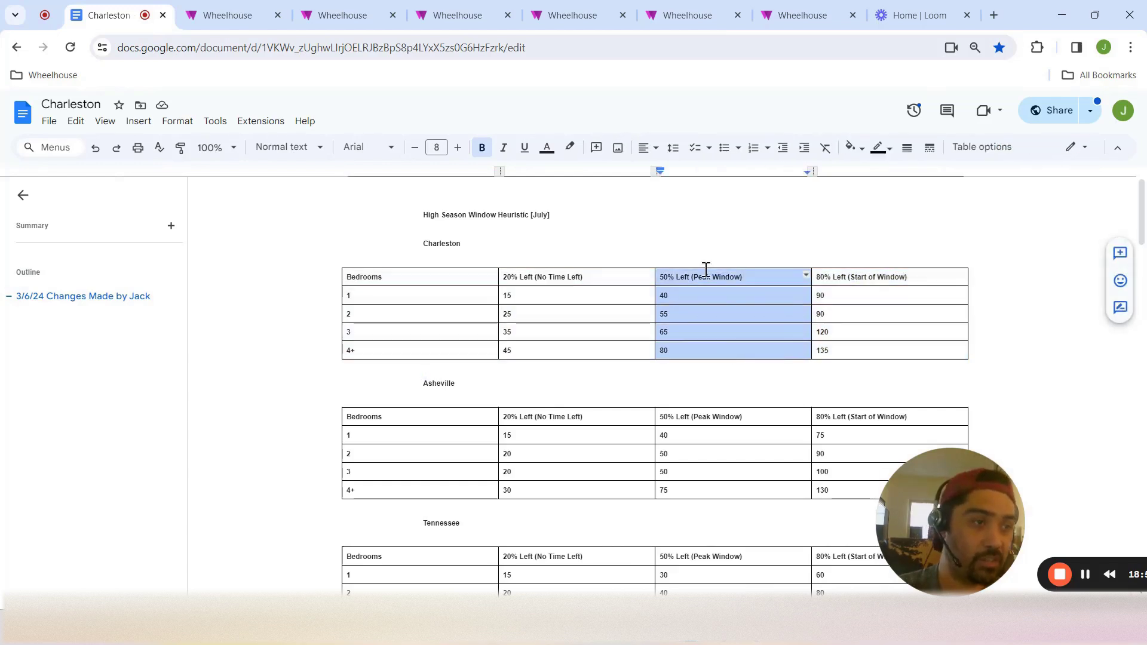
{"action": "left_click", "coordinate": [635, 198]}
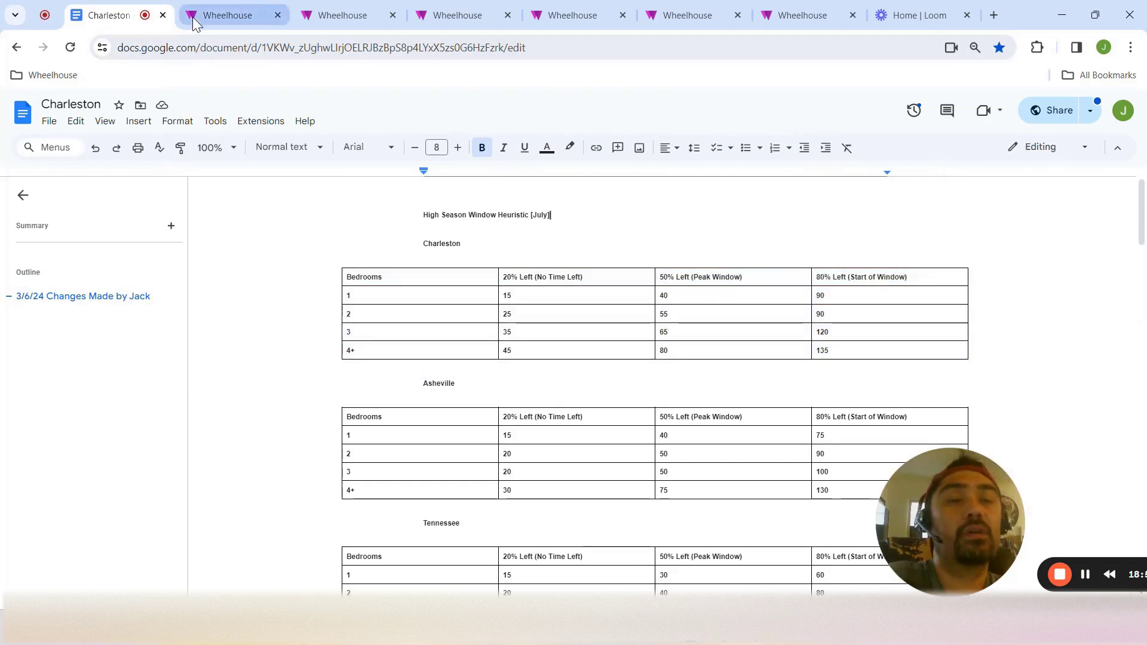
Check the booked nights around May 18 in the Wheelhouse bookings chart and return to the portfolio calendar
{"action": "left_click", "coordinate": [322, 15]}
{"action": "left_click", "coordinate": [266, 16]}
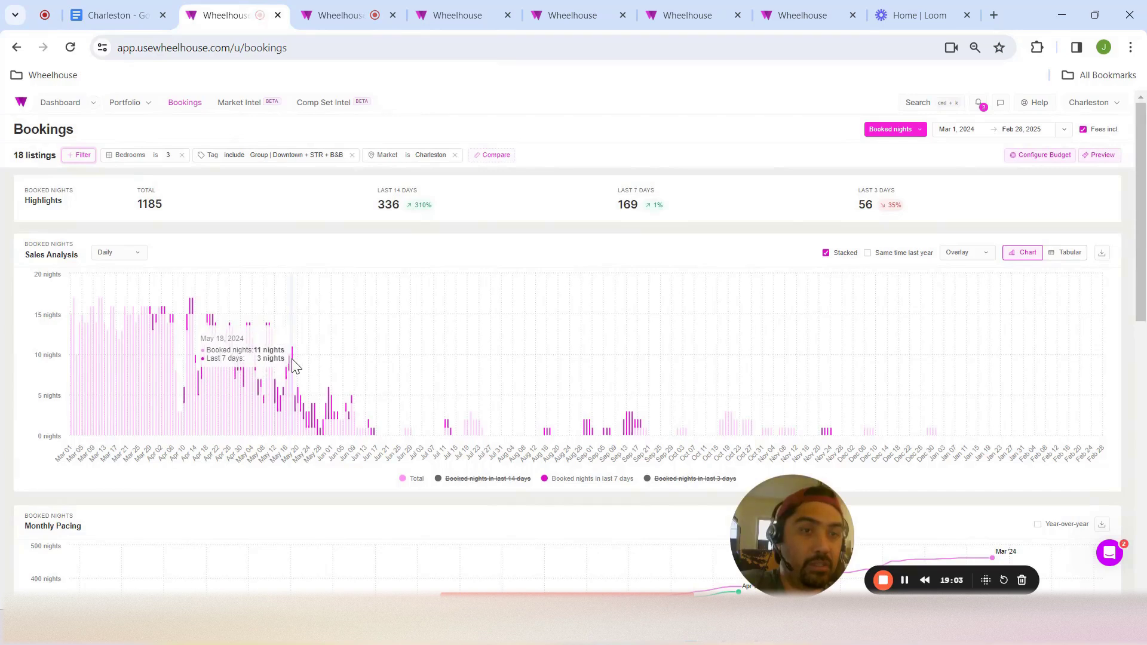
{"action": "left_click", "coordinate": [371, 8]}
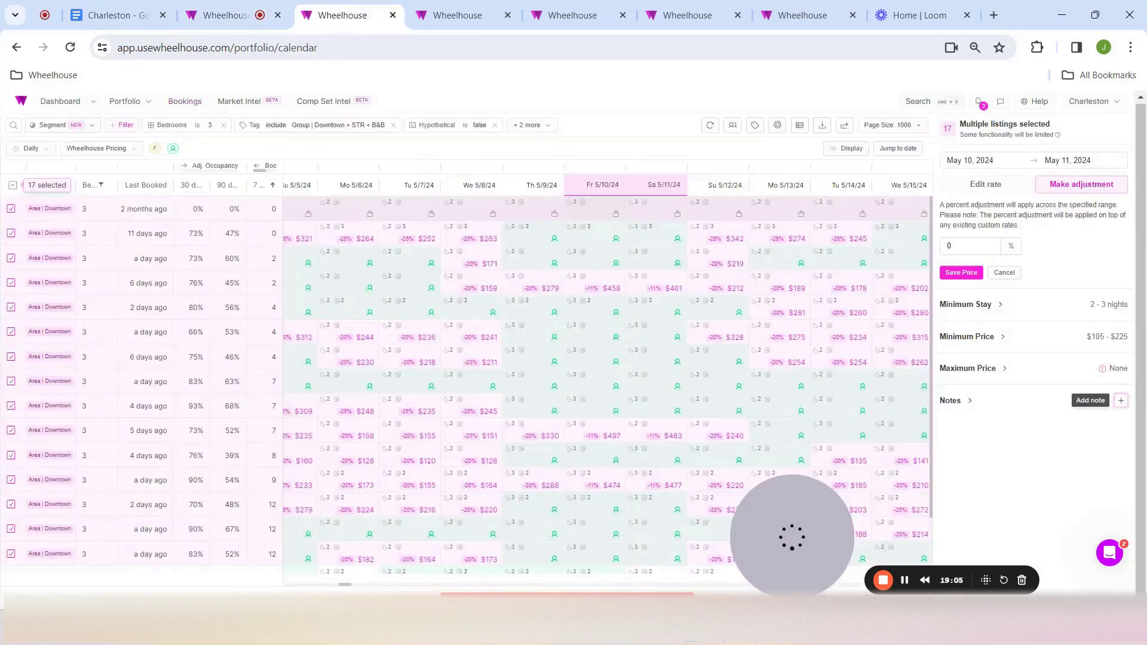
Select May 17–18 for the three-bedroom listings except the three with only one open night, and save a 10% price adjustment
{"action": "left_click_drag", "start_coordinate": [346, 587], "coordinate": [356, 588]}
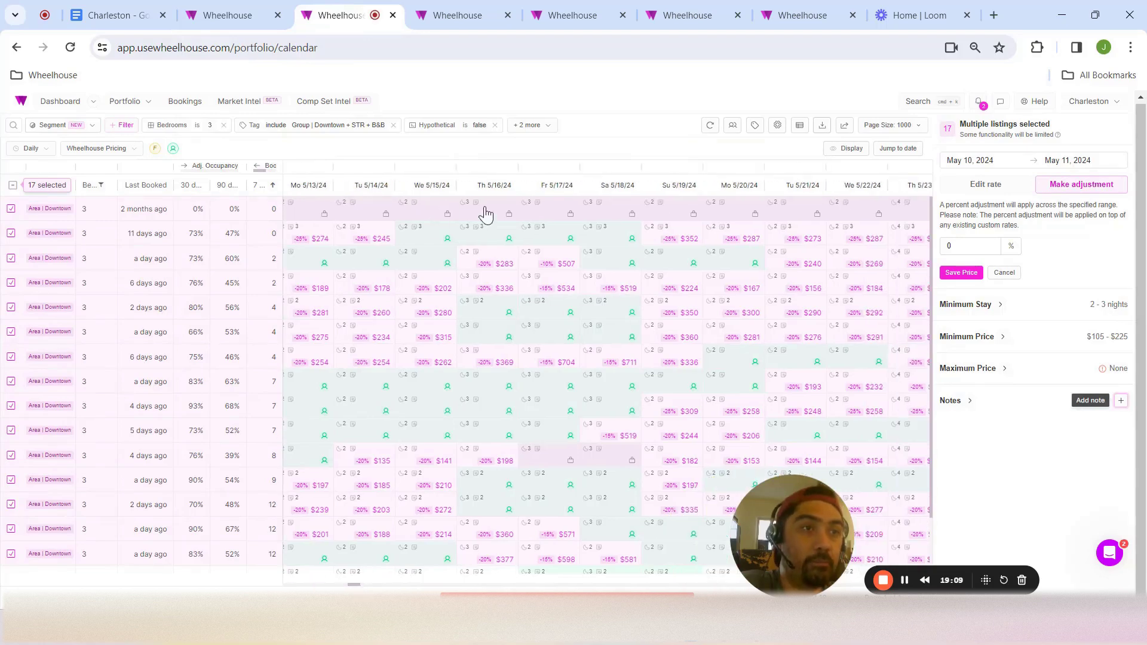
{"action": "left_click", "coordinate": [585, 366]}
{"action": "scroll", "coordinate": [615, 410], "scroll_direction": "down", "scroll_amount": 1}
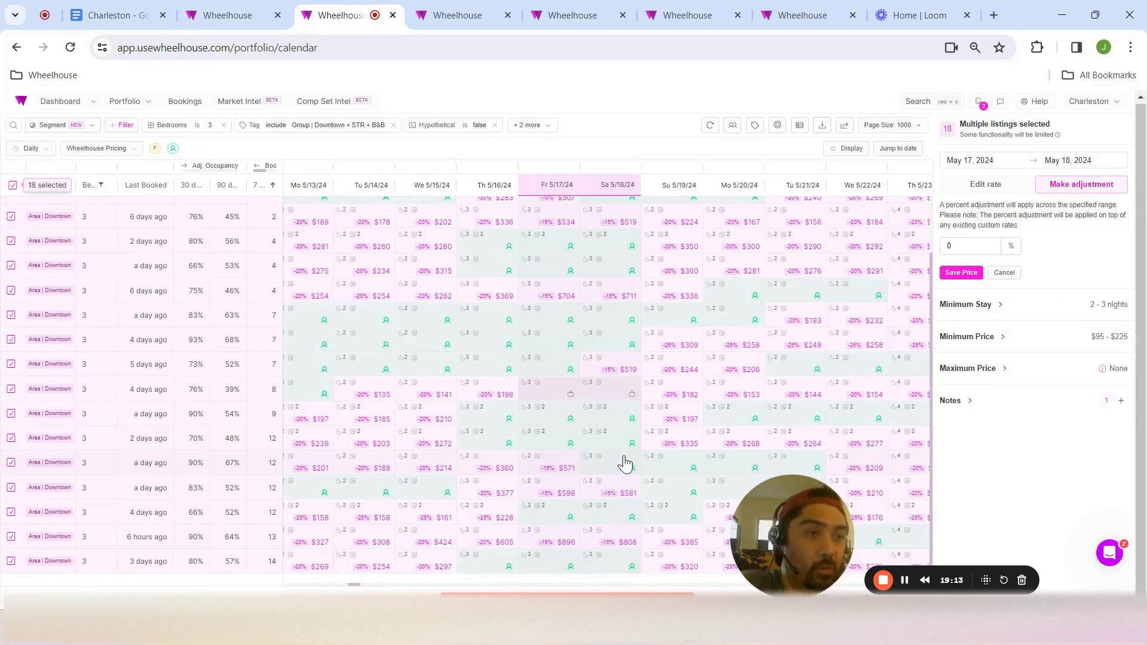
{"action": "left_click", "coordinate": [11, 365]}
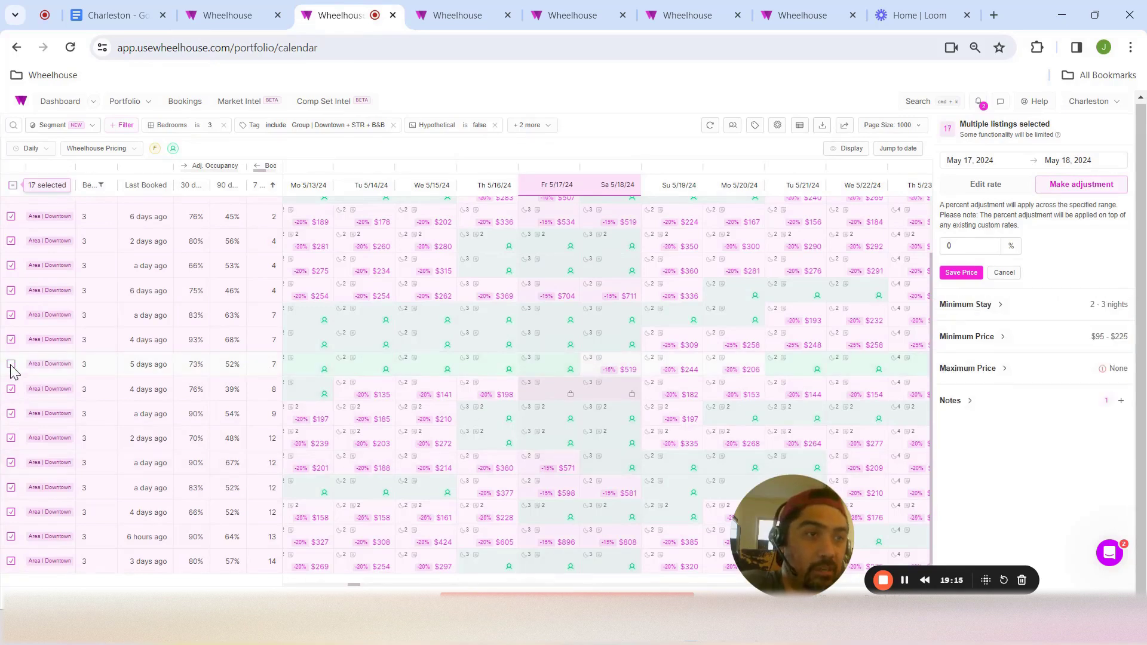
{"action": "left_click", "coordinate": [11, 464]}
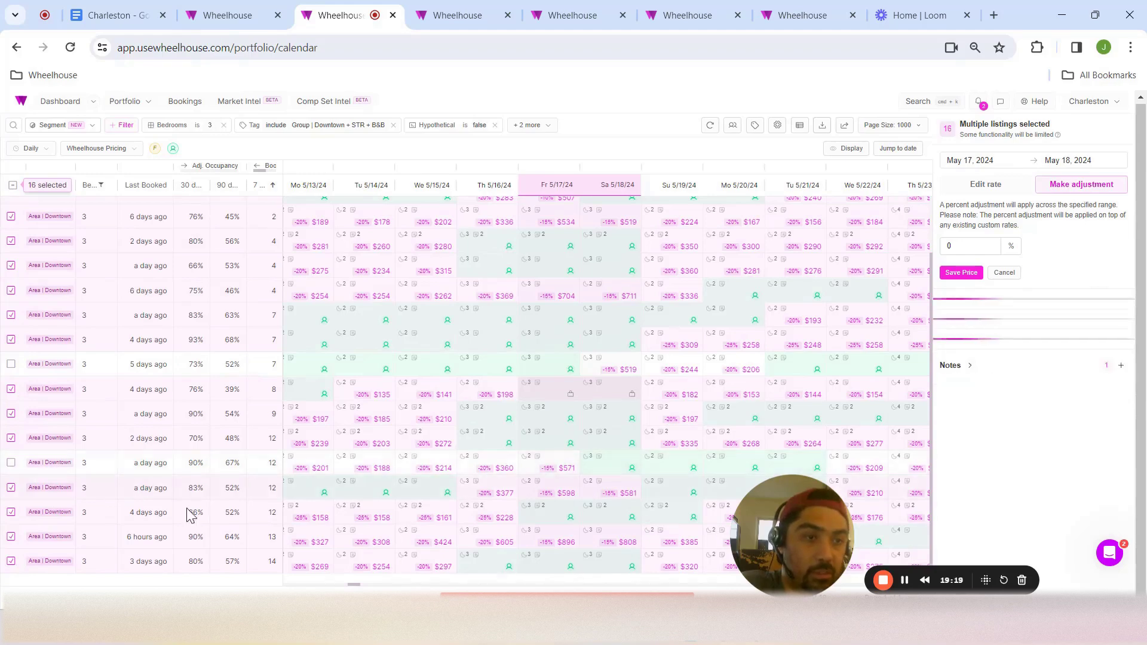
{"action": "scroll", "coordinate": [472, 508], "scroll_direction": "up", "scroll_amount": 1}
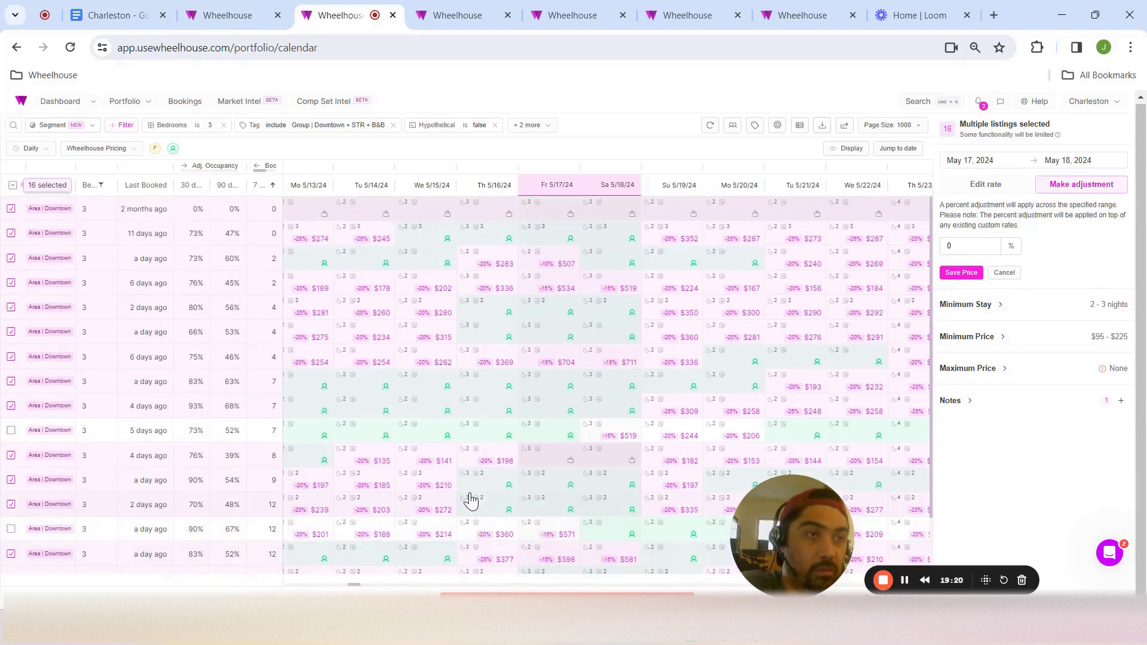
{"action": "left_click", "coordinate": [11, 259]}
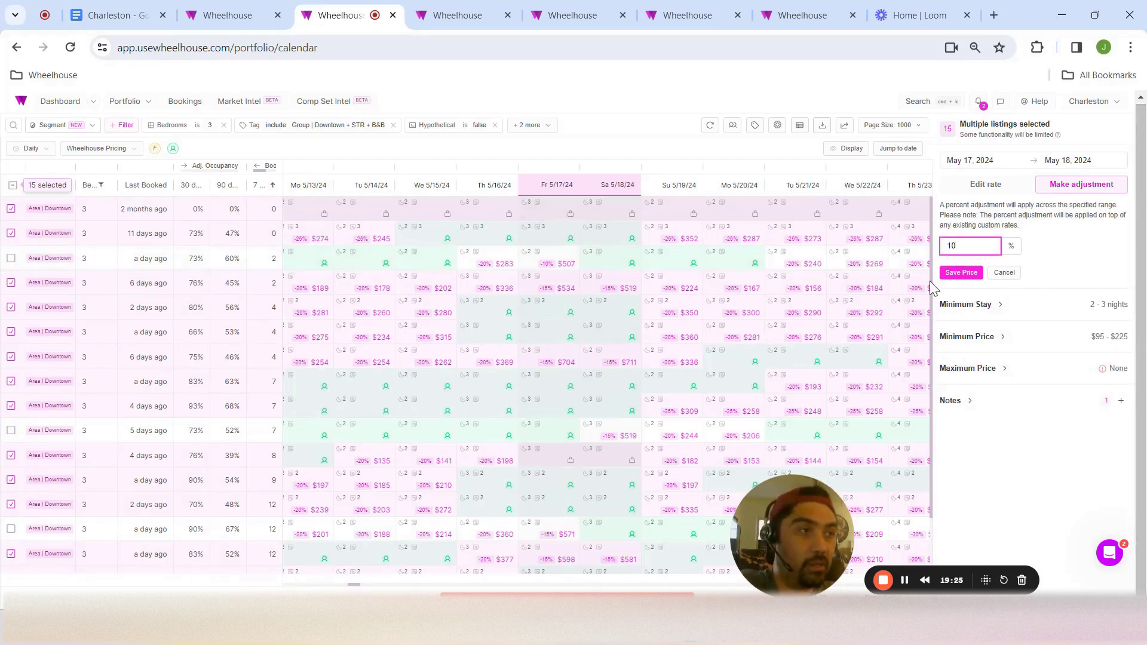
{"action": "left_click", "coordinate": [963, 274]}
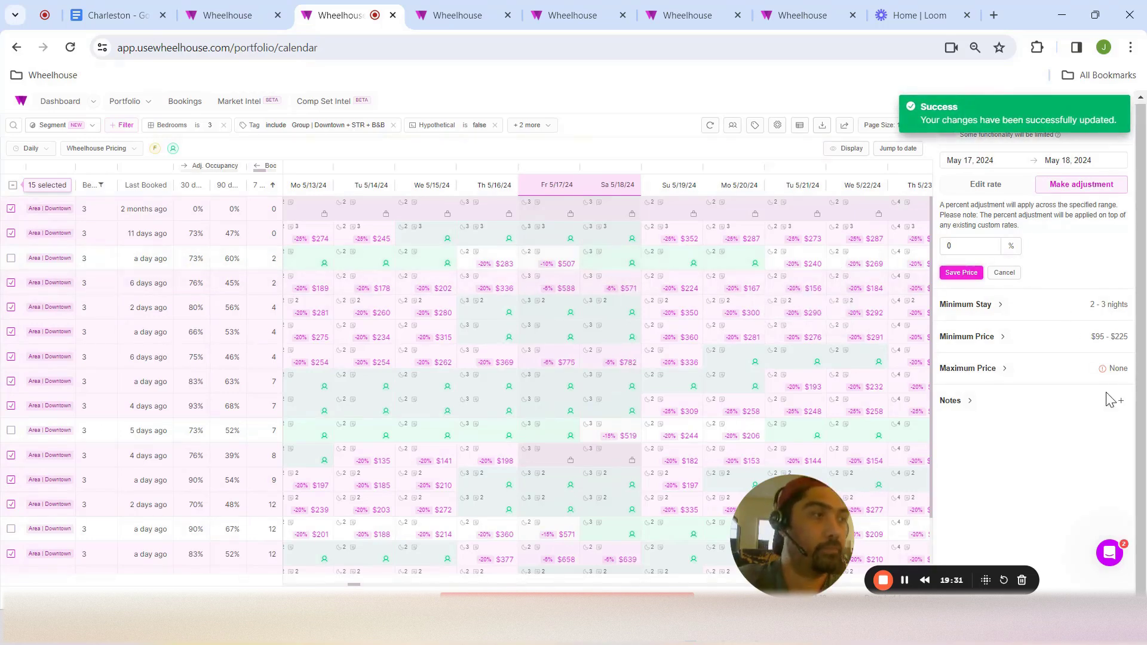
Write a May 17–18 note: "Raised Rate 10% due to strong WoW PU and did 5% more then previous WE's because right at 60 DBA"
{"action": "left_click", "coordinate": [1121, 401]}
{"action": "type", "text": "Raised Rate 10% due to strong WoW PU and did 5"}
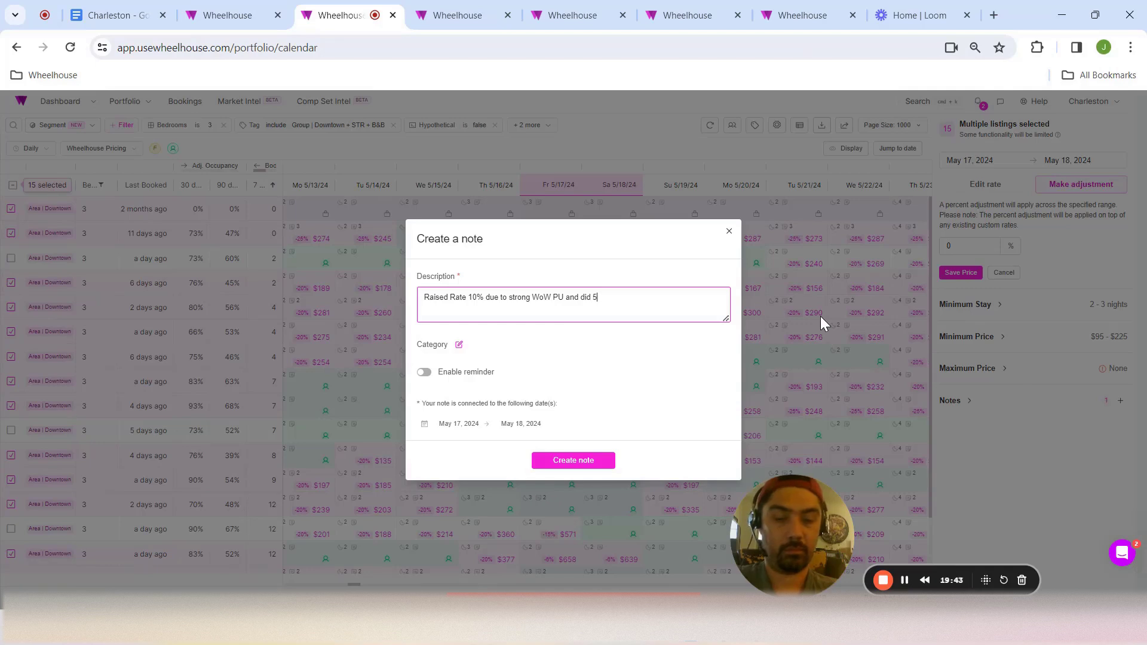
{"action": "type", "text": "then previous w"}
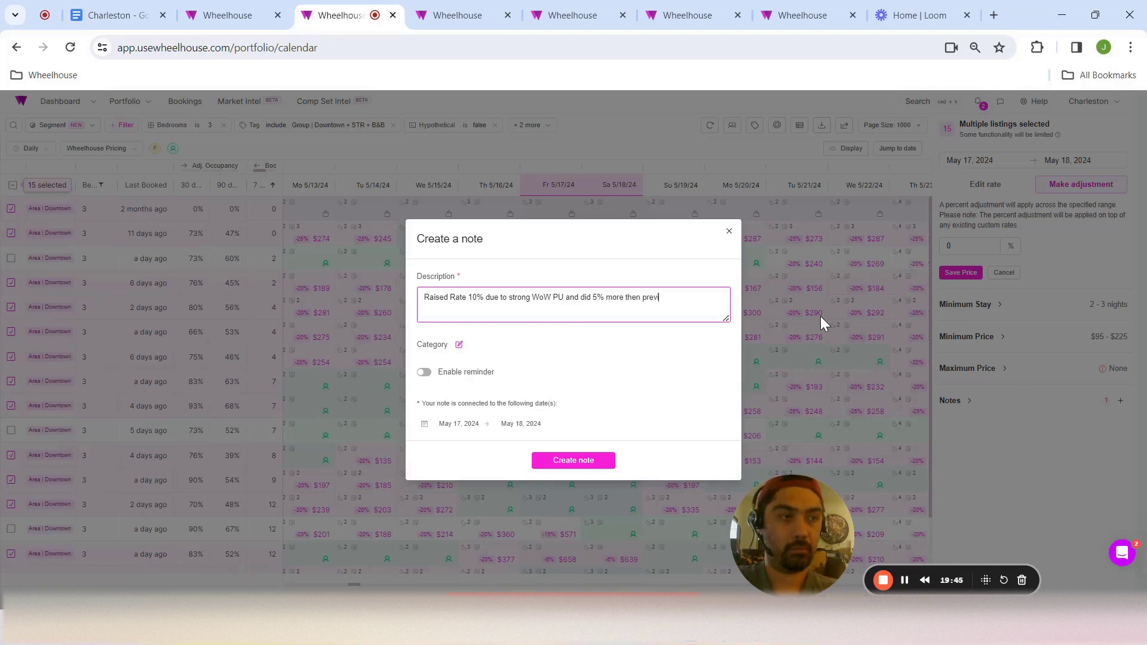
{"action": "key", "text": "BackSpace"}
{"action": "type", "text": "W"}
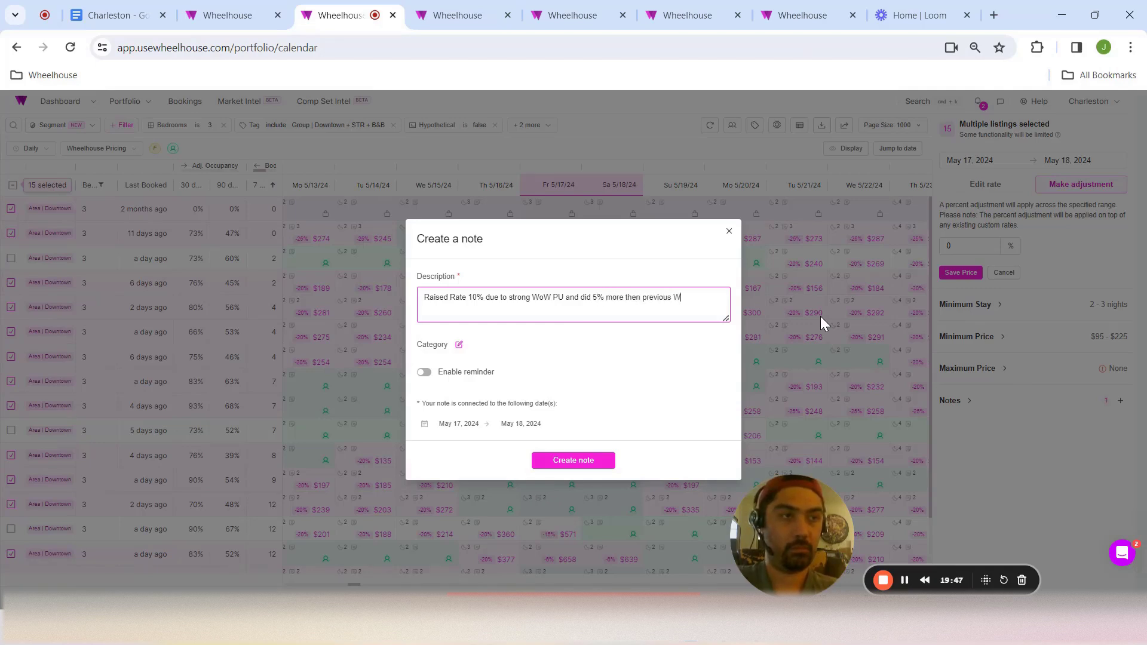
{"action": "type", "text": "E's because"}
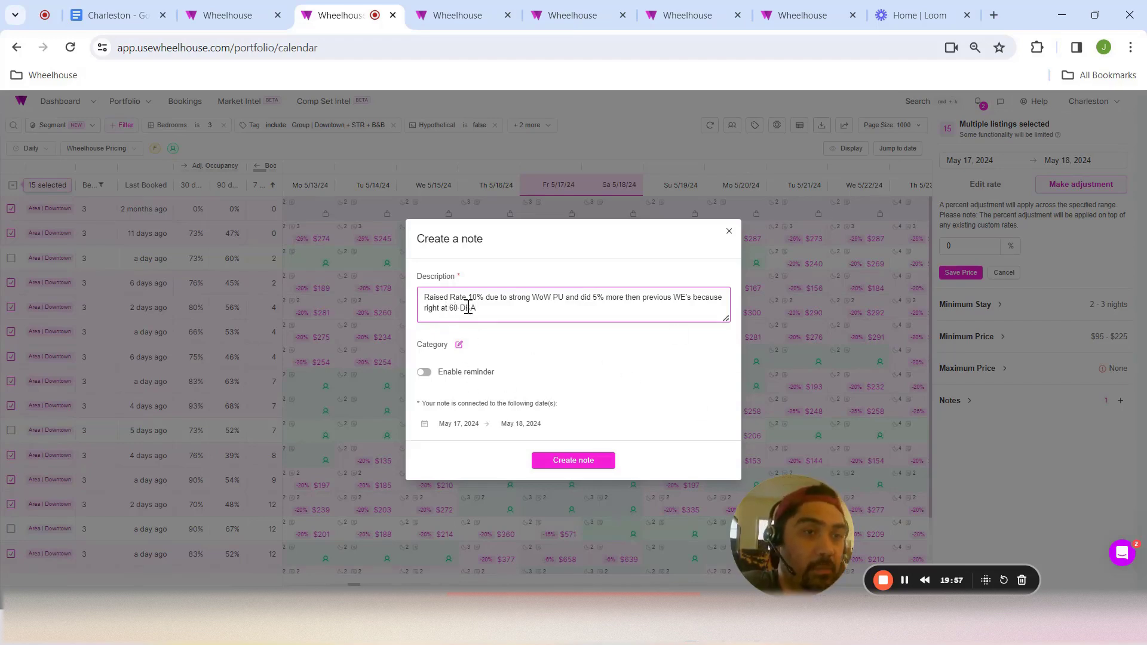
Enable a non-repeating reminder for March 19, 2024 on the note and create it
{"action": "left_click", "coordinate": [424, 372]}
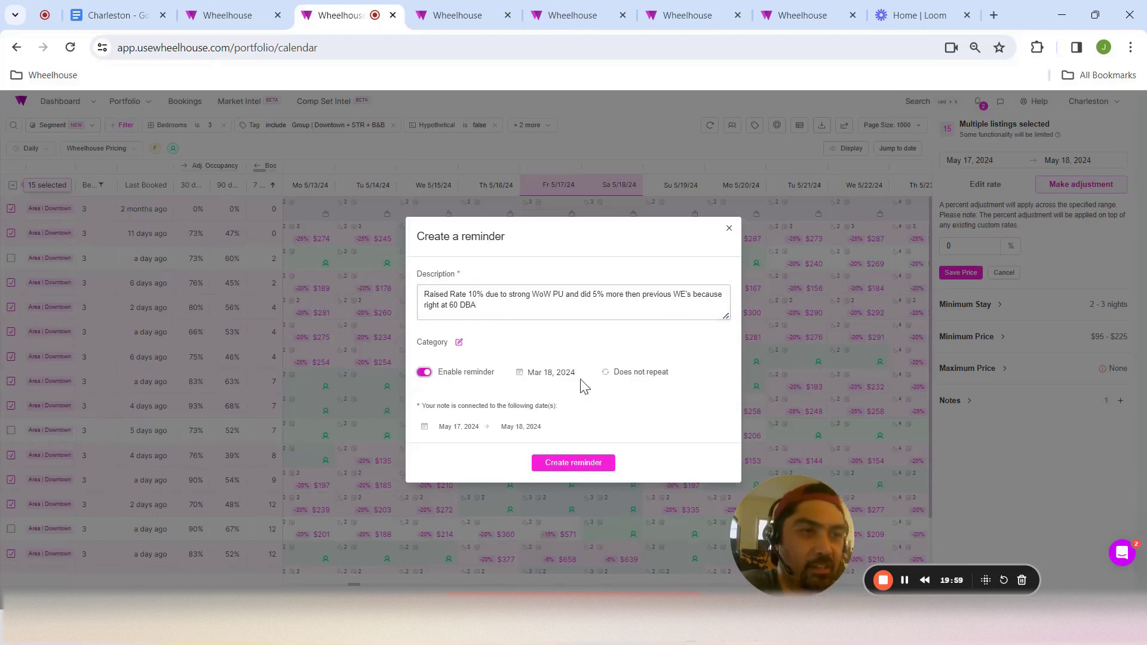
{"action": "left_click", "coordinate": [564, 374]}
{"action": "left_click", "coordinate": [573, 506]}
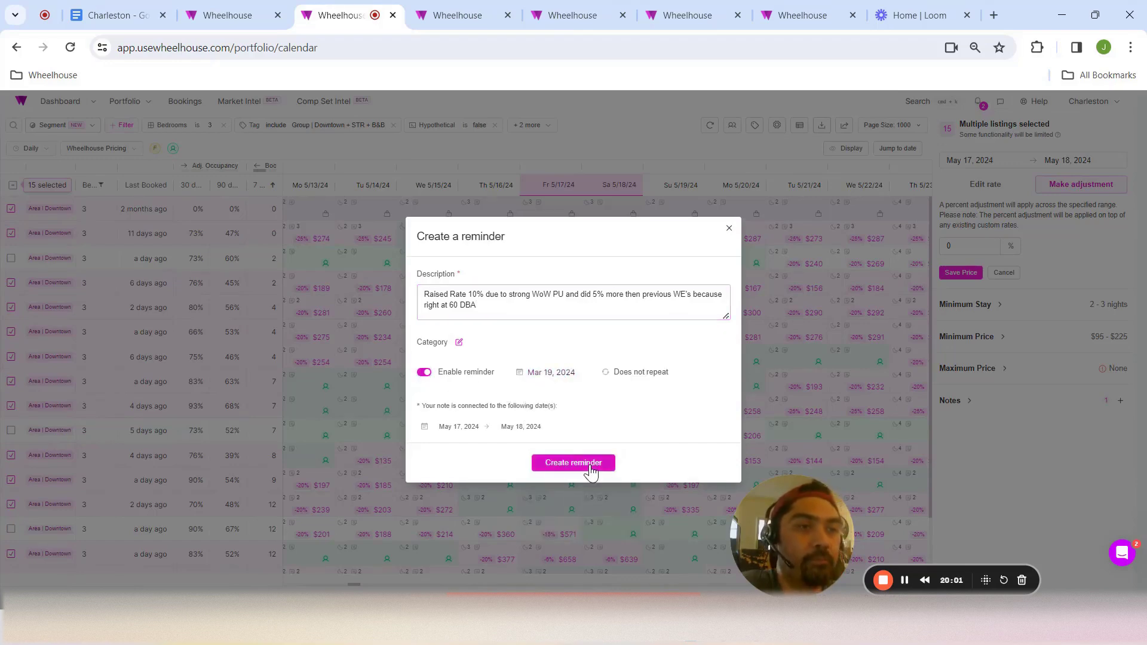
{"action": "left_click", "coordinate": [574, 461]}
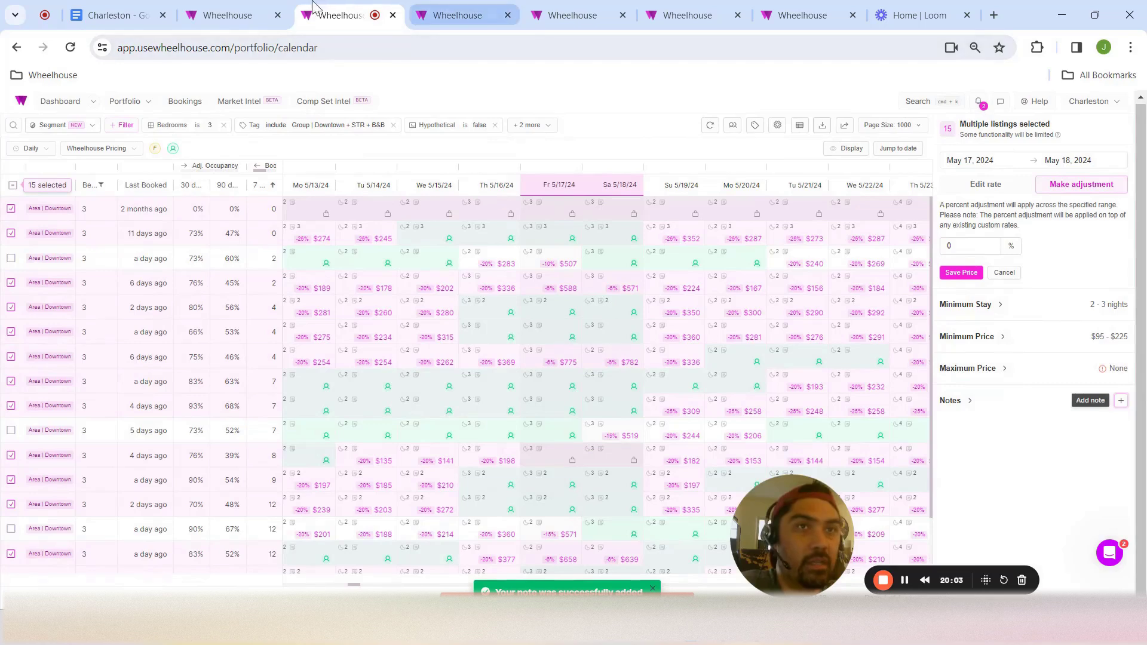
Compare the three-bedroom booked nights for late May in the bookings chart with the portfolio calendar through early June
{"action": "left_click", "coordinate": [230, 15]}
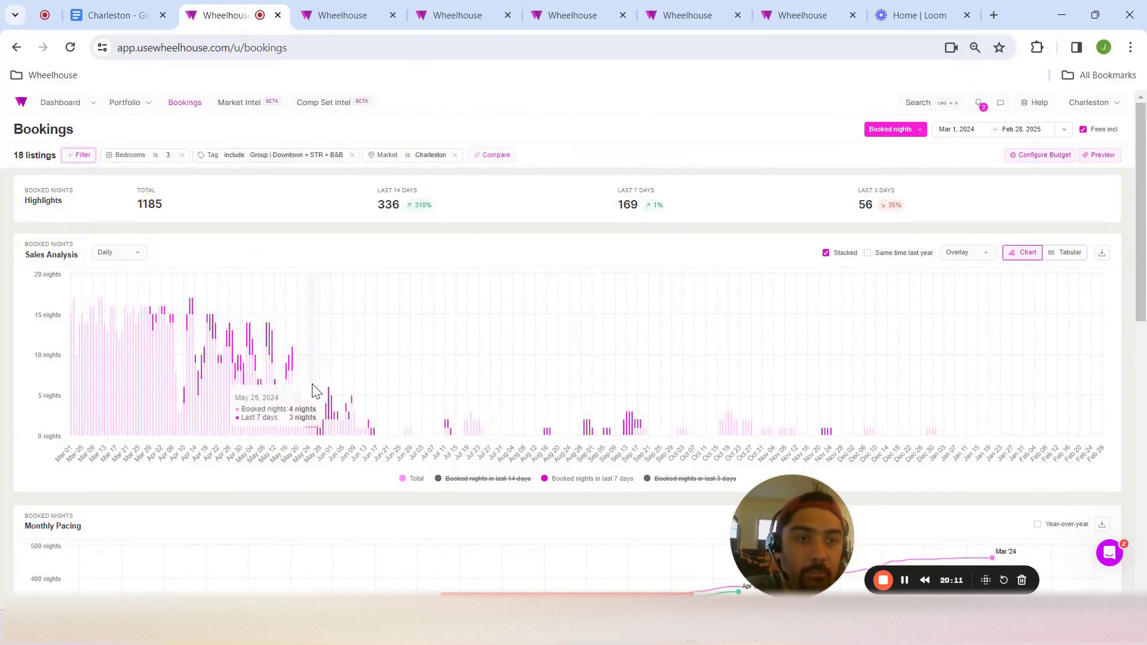
{"action": "left_click", "coordinate": [345, 17]}
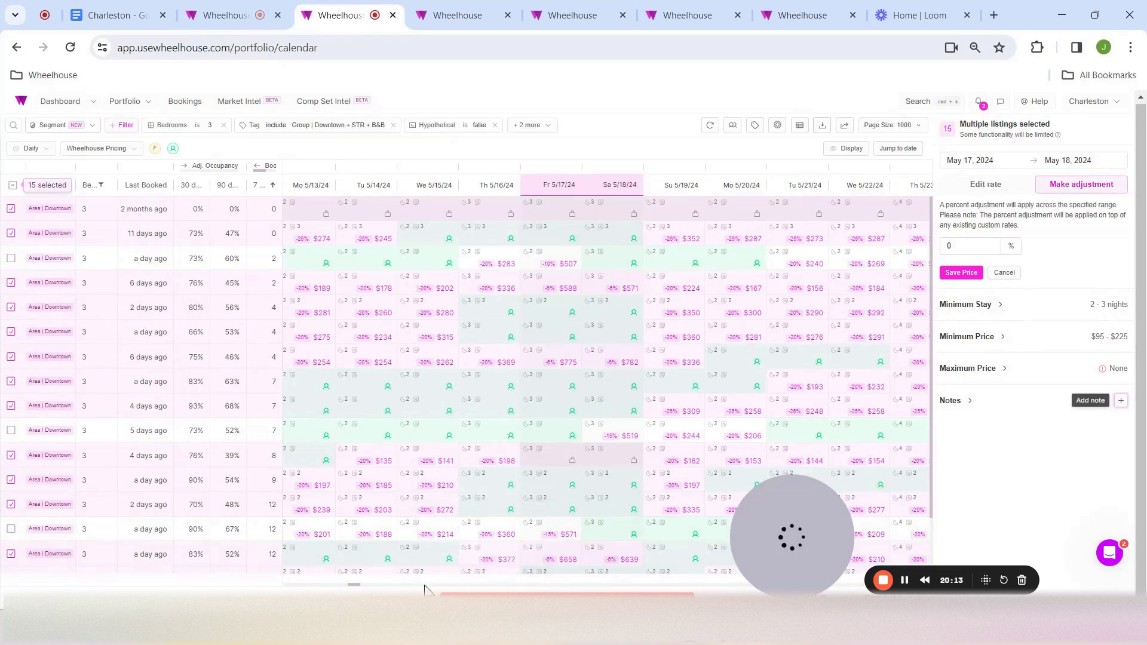
{"action": "left_click", "coordinate": [186, 11]}
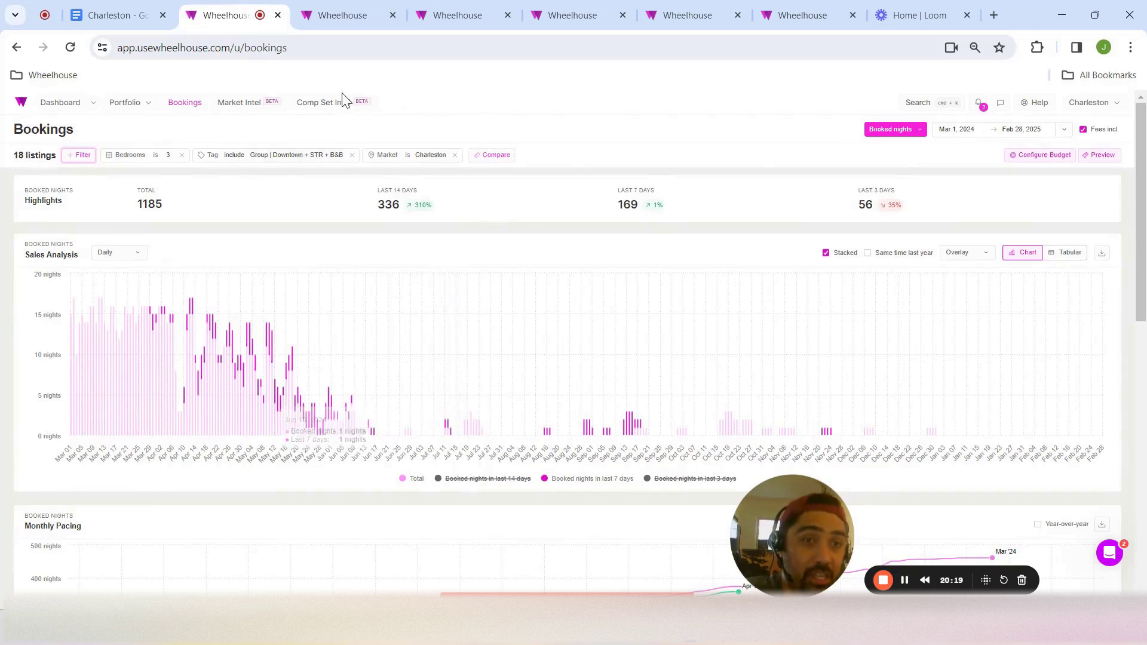
{"action": "left_click", "coordinate": [336, 19]}
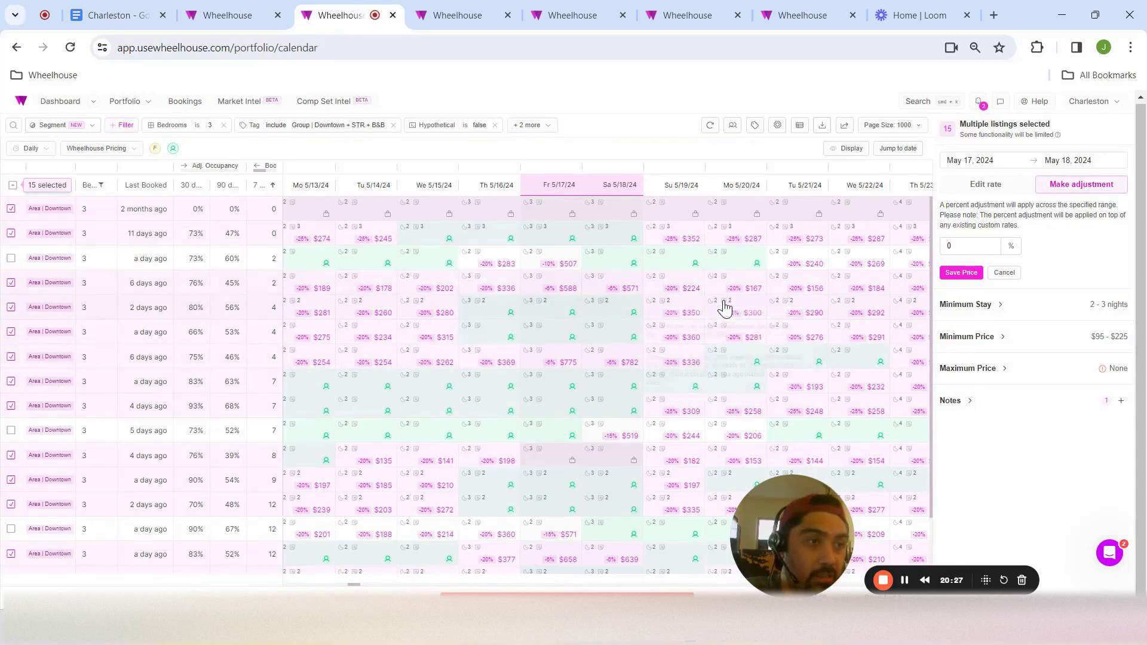
{"action": "mouse_move", "coordinate": [724, 306]}
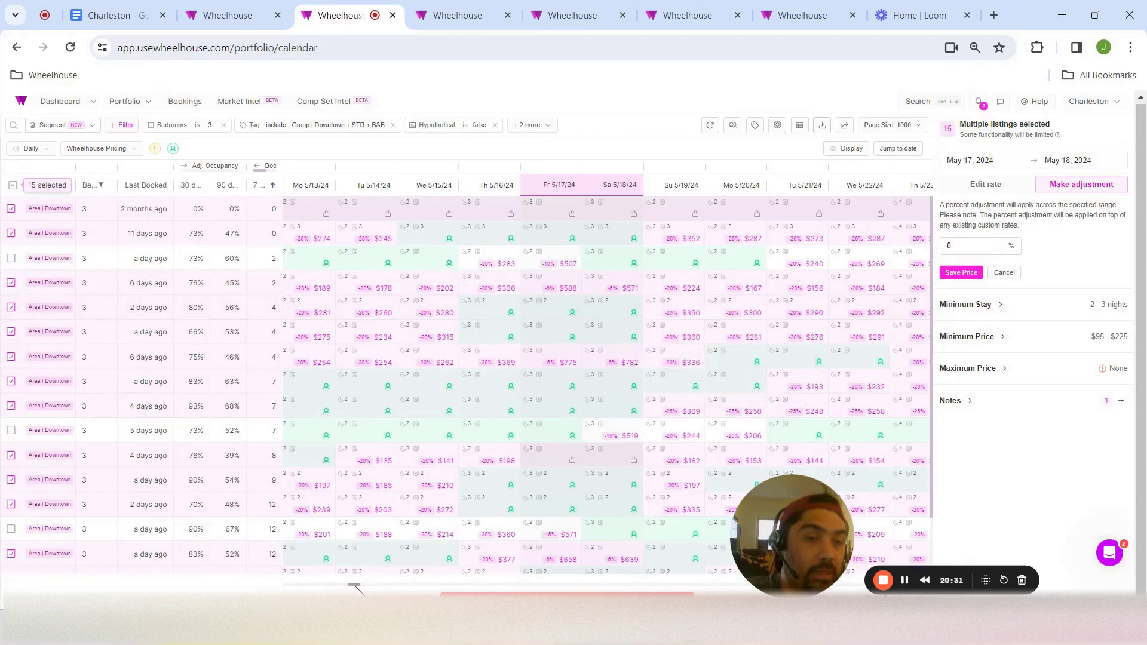
{"action": "scroll", "coordinate": [357, 589], "scroll_direction": "right", "scroll_amount": 2}
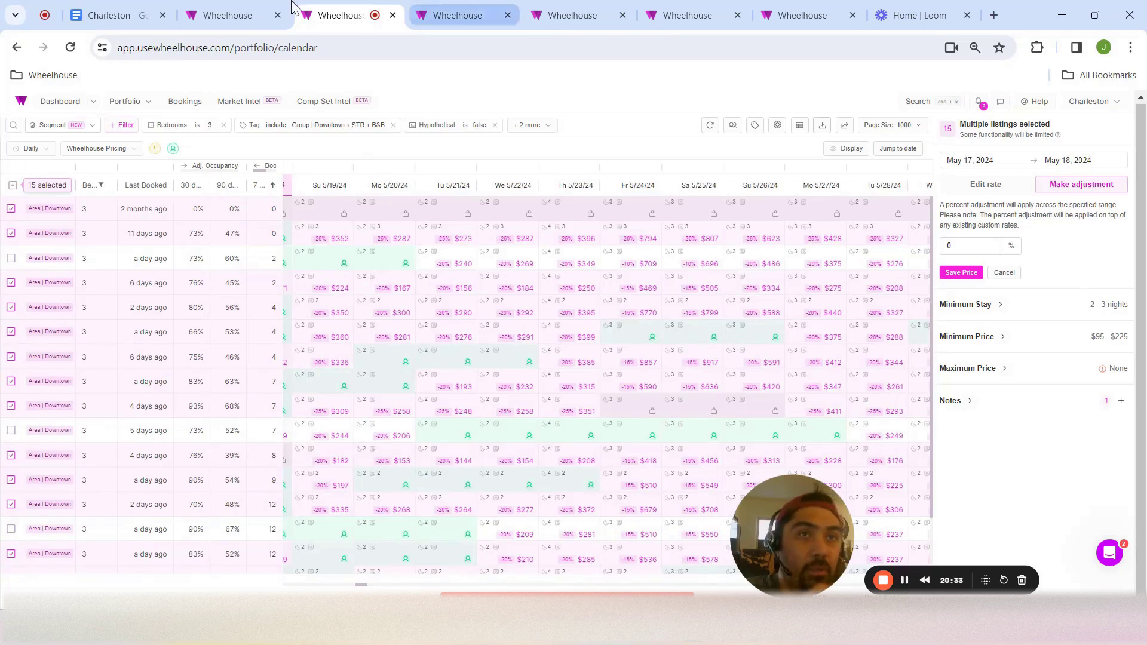
{"action": "left_click", "coordinate": [259, 12]}
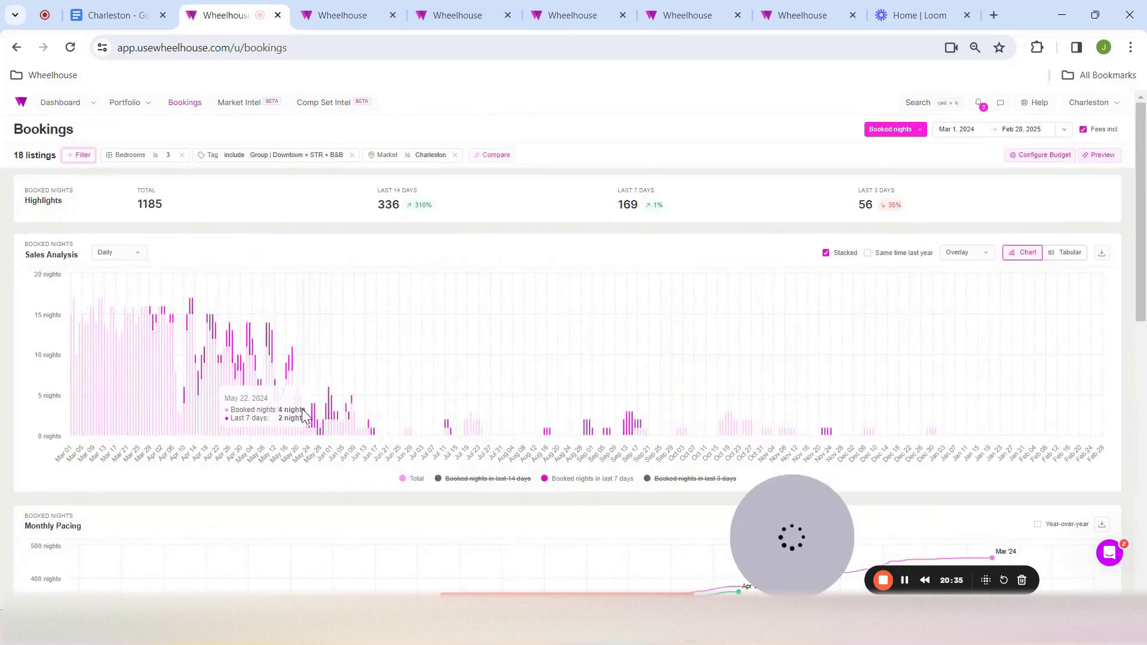
{"action": "left_click", "coordinate": [334, 15]}
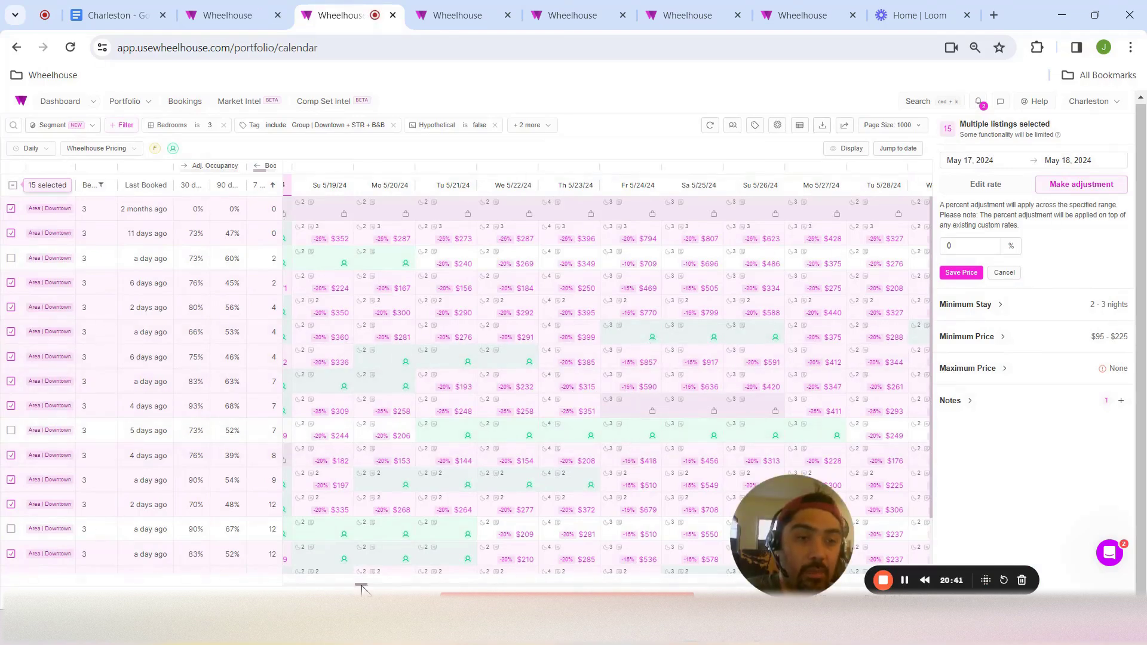
{"action": "left_click_drag", "start_coordinate": [361, 587], "coordinate": [369, 587]}
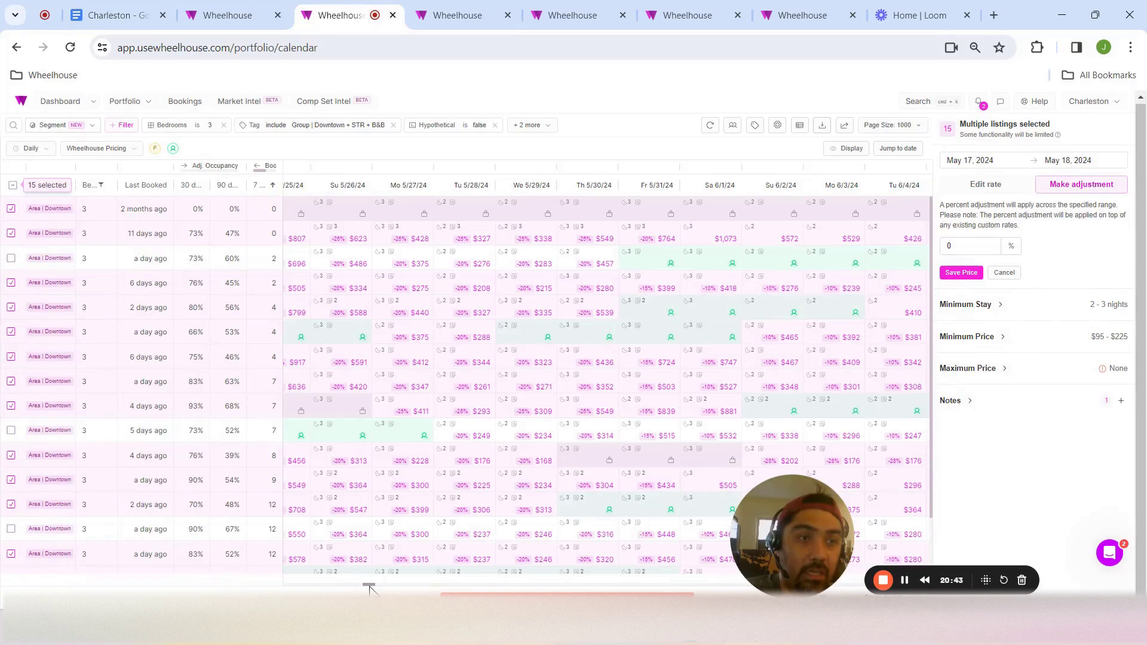
{"action": "scroll", "coordinate": [615, 328], "scroll_direction": "down", "scroll_amount": 1}
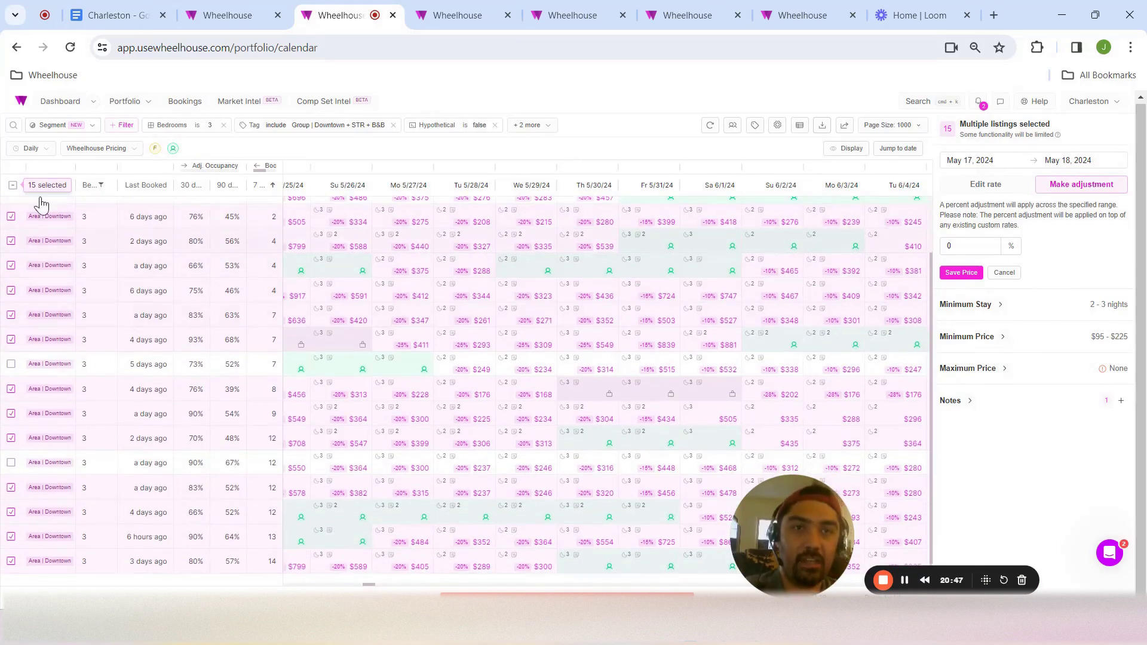
Switch to the Bookings report and change its bedroom filter to 4 bedrooms only
{"action": "left_click", "coordinate": [227, 16]}
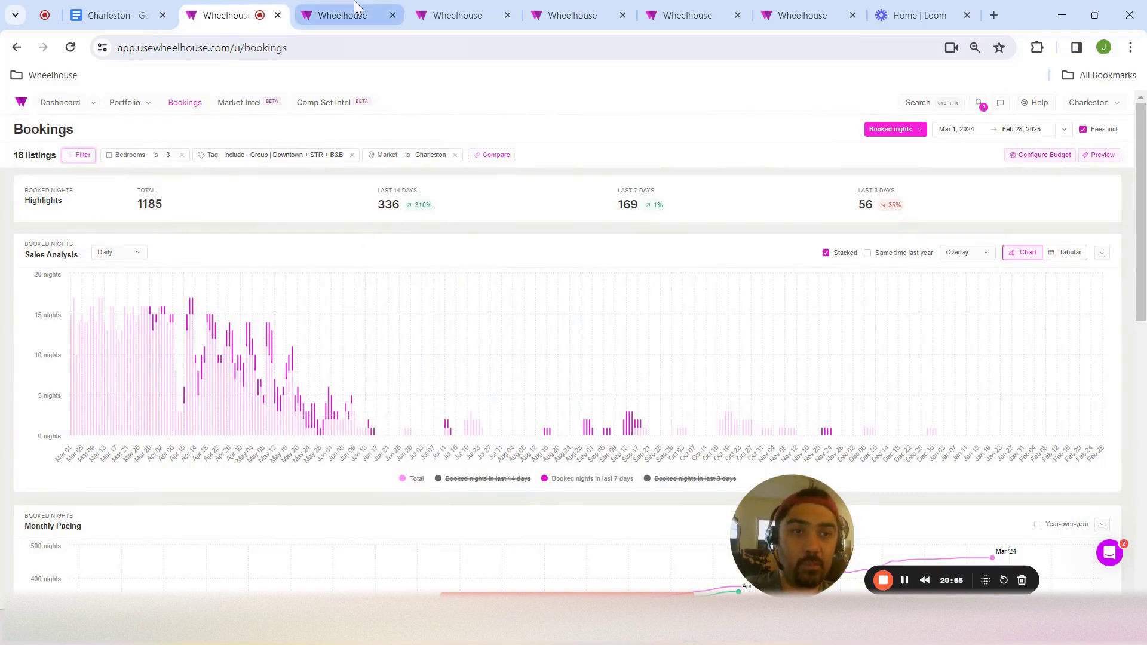
{"action": "left_click", "coordinate": [165, 158]}
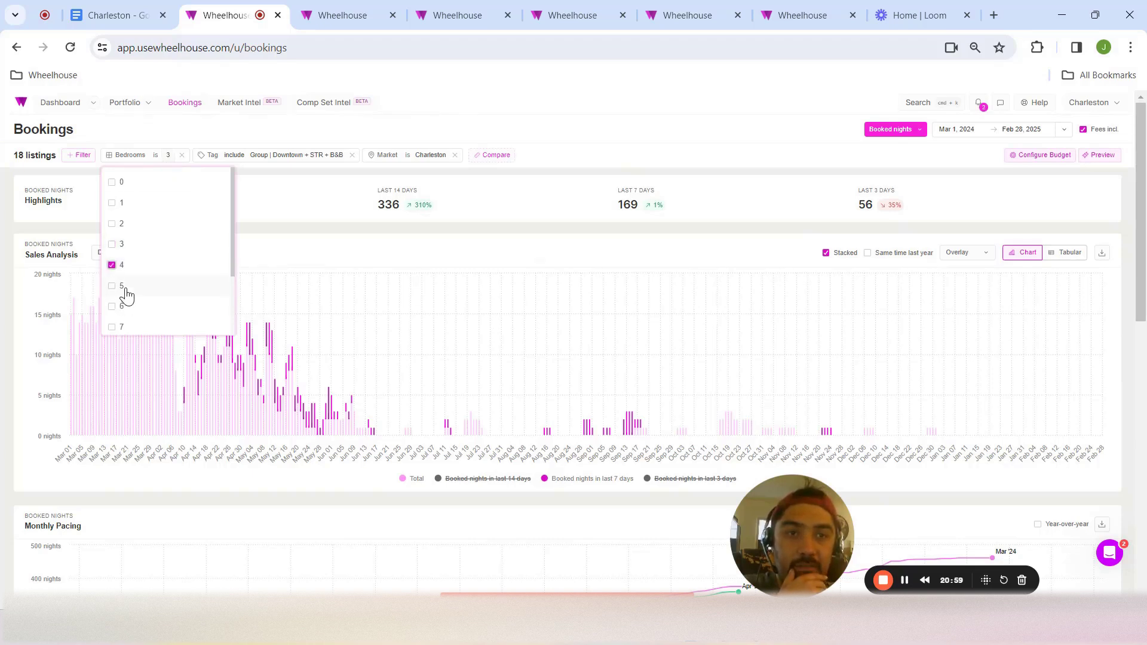
{"action": "scroll", "coordinate": [137, 280], "scroll_direction": "down", "scroll_amount": 2}
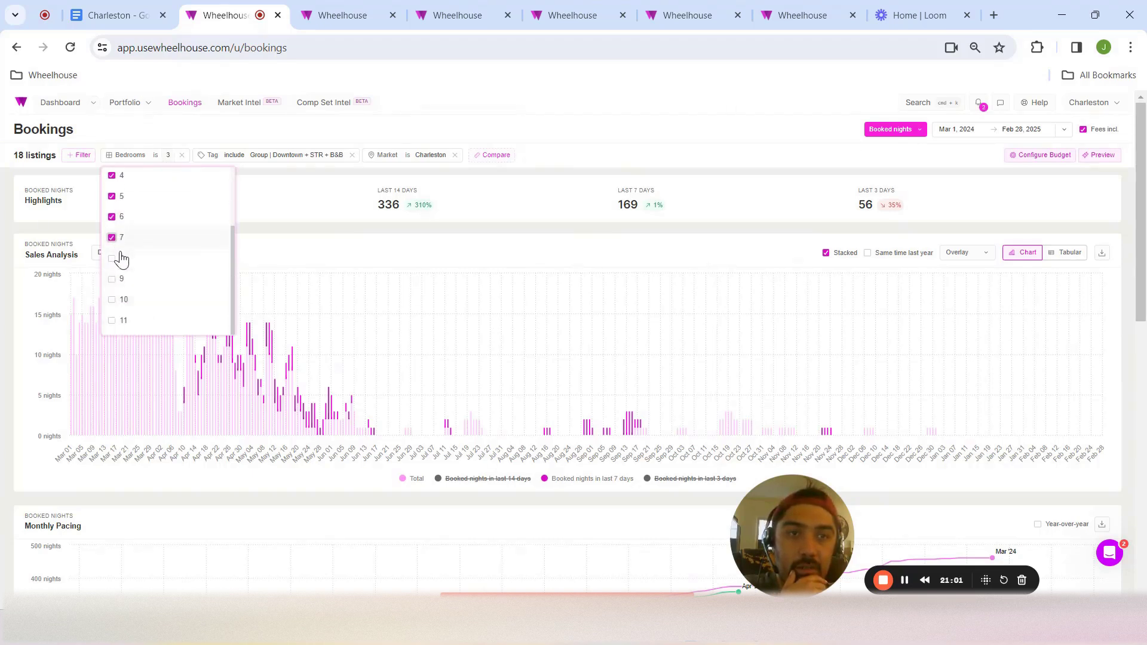
{"action": "scroll", "coordinate": [123, 258], "scroll_direction": "up", "scroll_amount": 2}
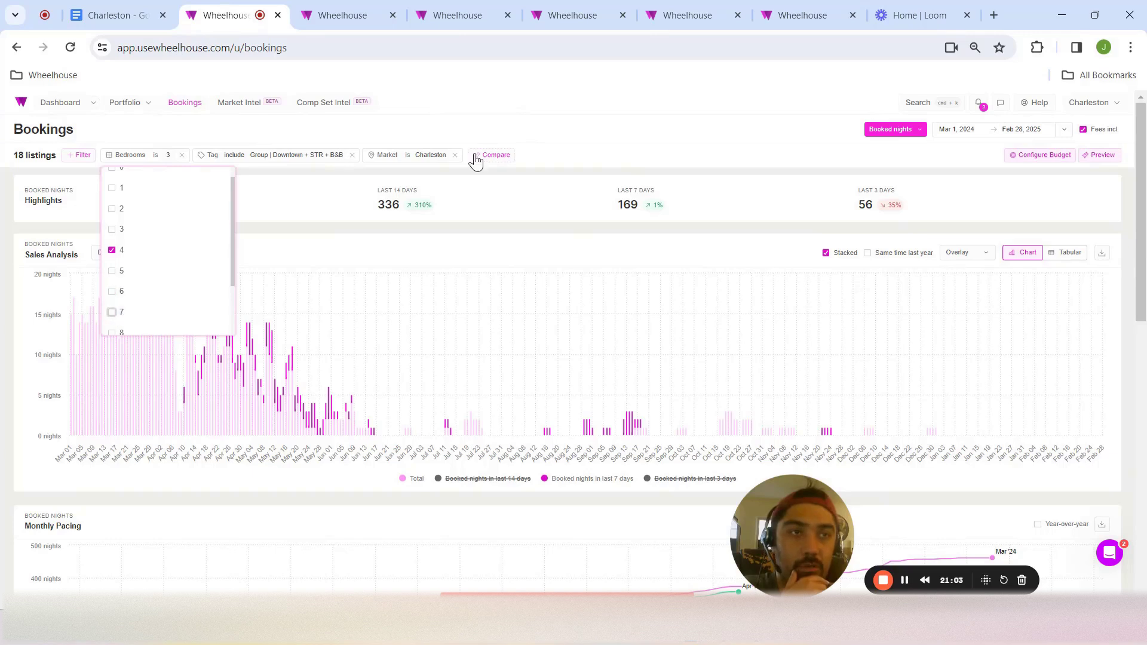
{"action": "left_click", "coordinate": [488, 128]}
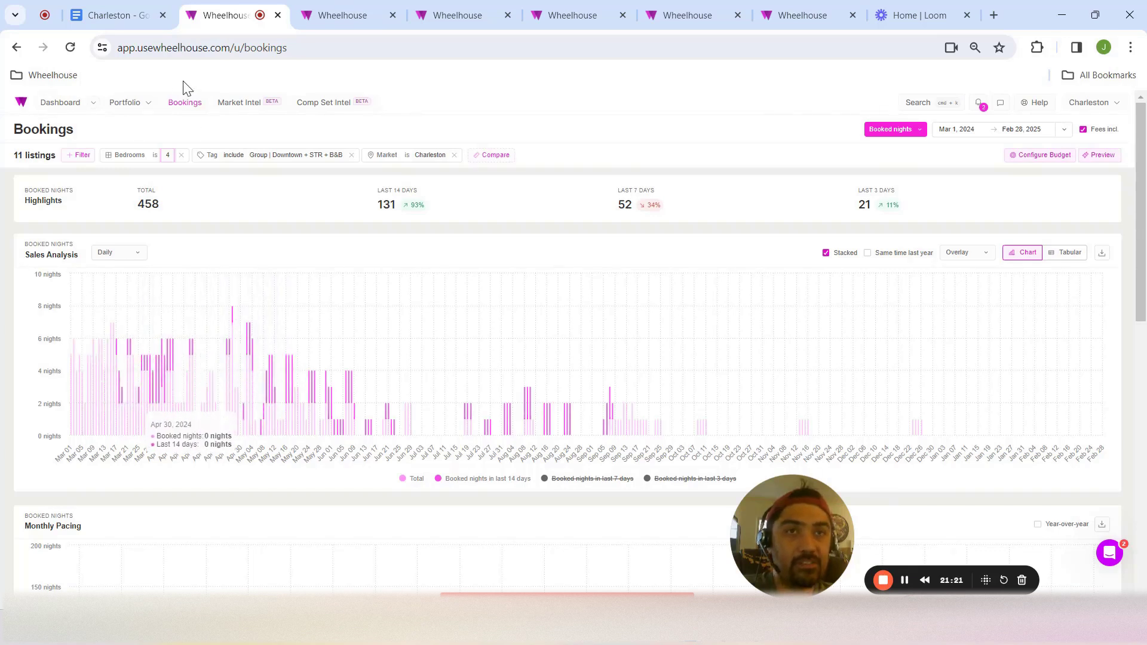
Return to the portfolio calendar and change its bedroom filter to 4 bedrooms only
{"action": "left_click", "coordinate": [353, 9]}
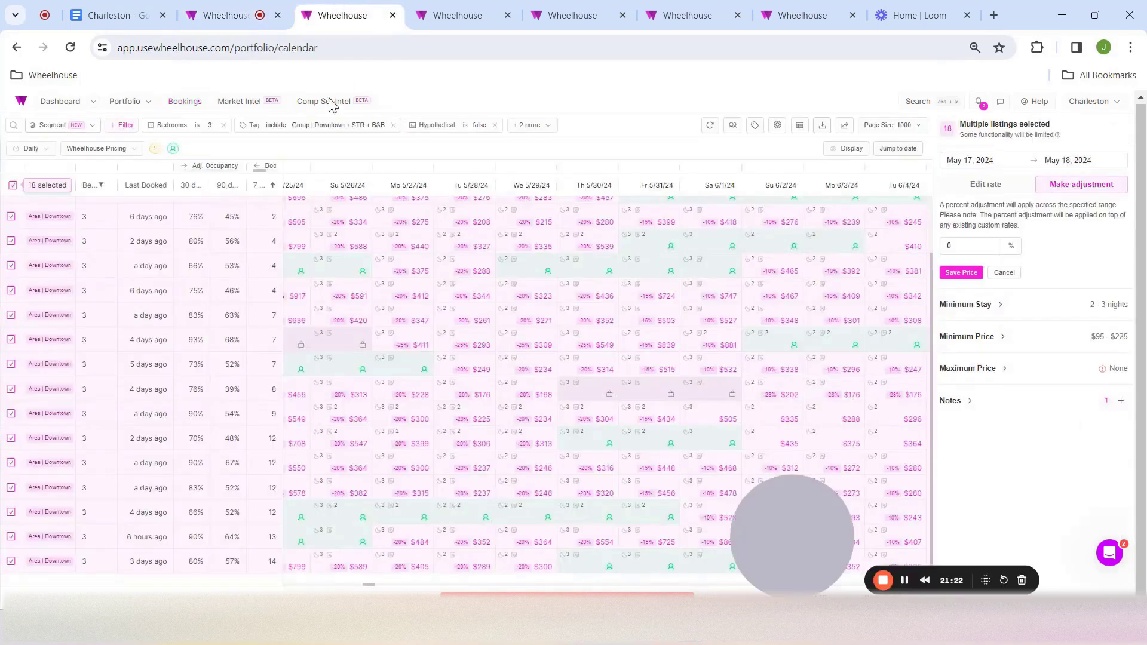
{"action": "left_click", "coordinate": [209, 133]}
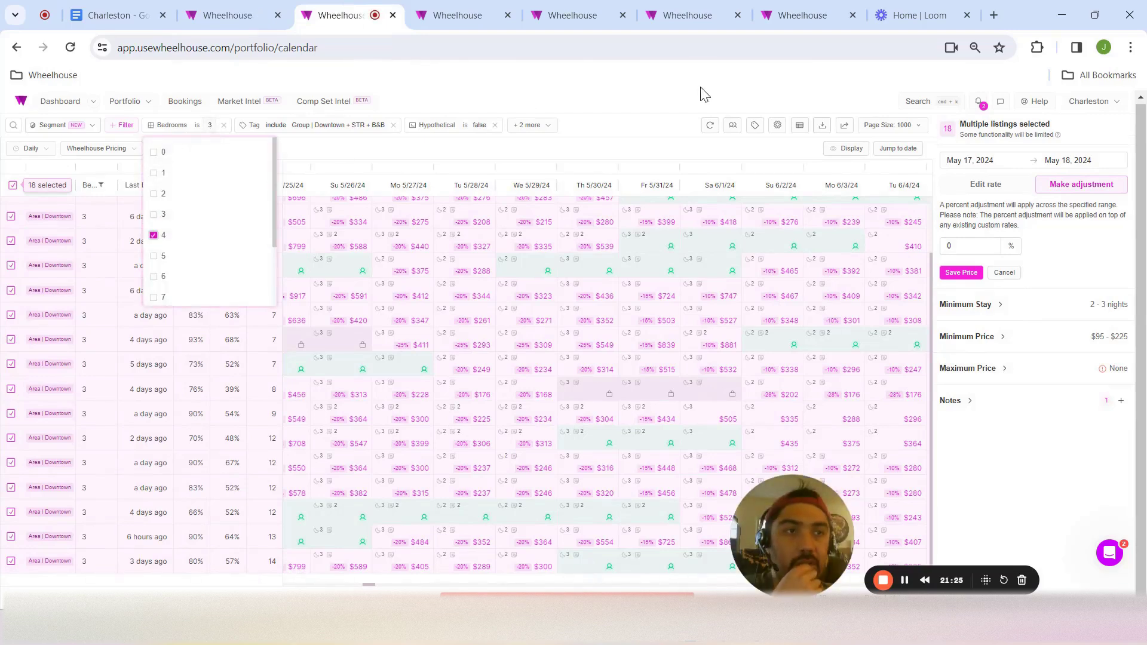
{"action": "left_click", "coordinate": [652, 125]}
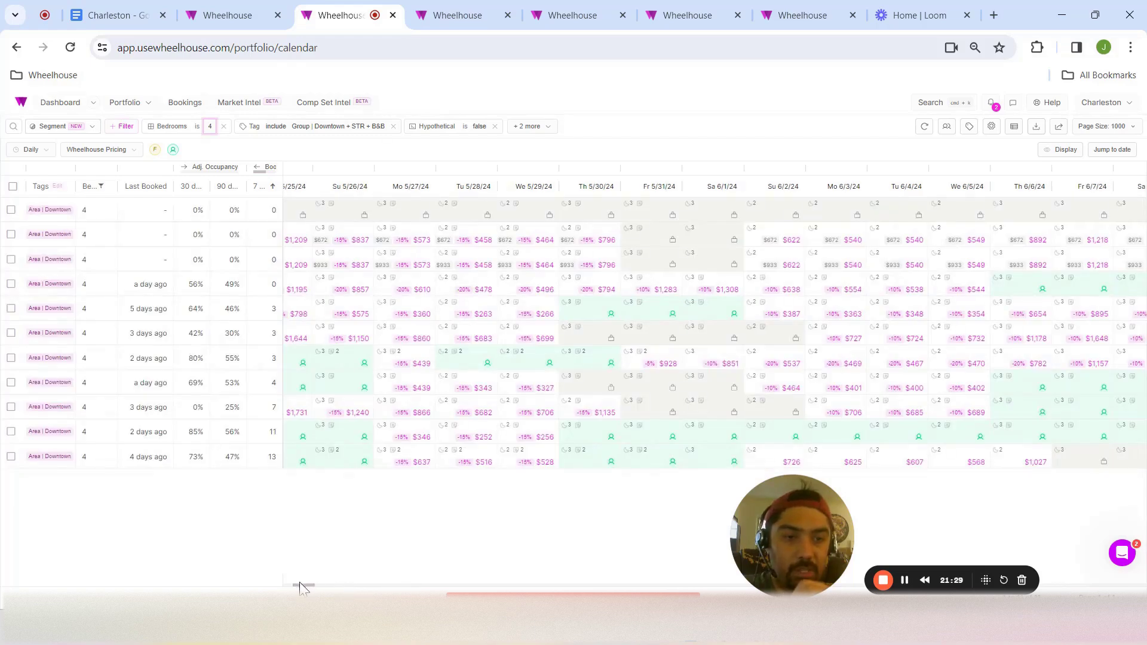
Check booked, blocked and open nights of the four-bedroom listings in the portfolio calendar from March 18 to mid-April 2024
{"action": "left_click_drag", "start_coordinate": [302, 589], "coordinate": [256, 585]}
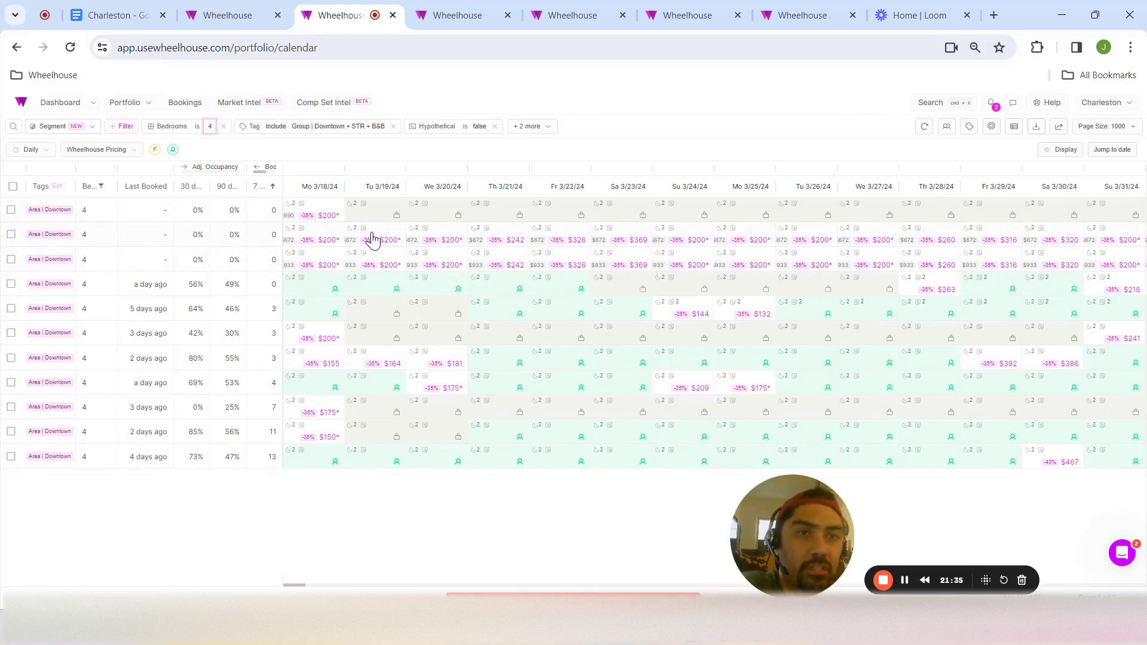
{"action": "left_click_drag", "start_coordinate": [430, 242], "coordinate": [441, 264]}
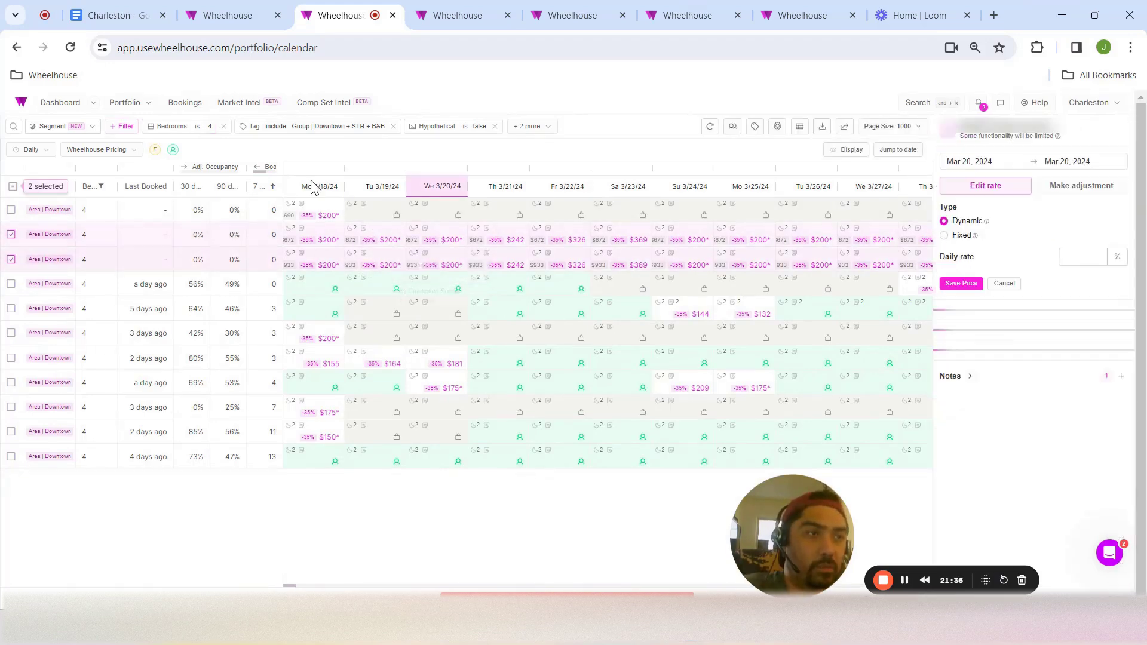
{"action": "left_click", "coordinate": [394, 220]}
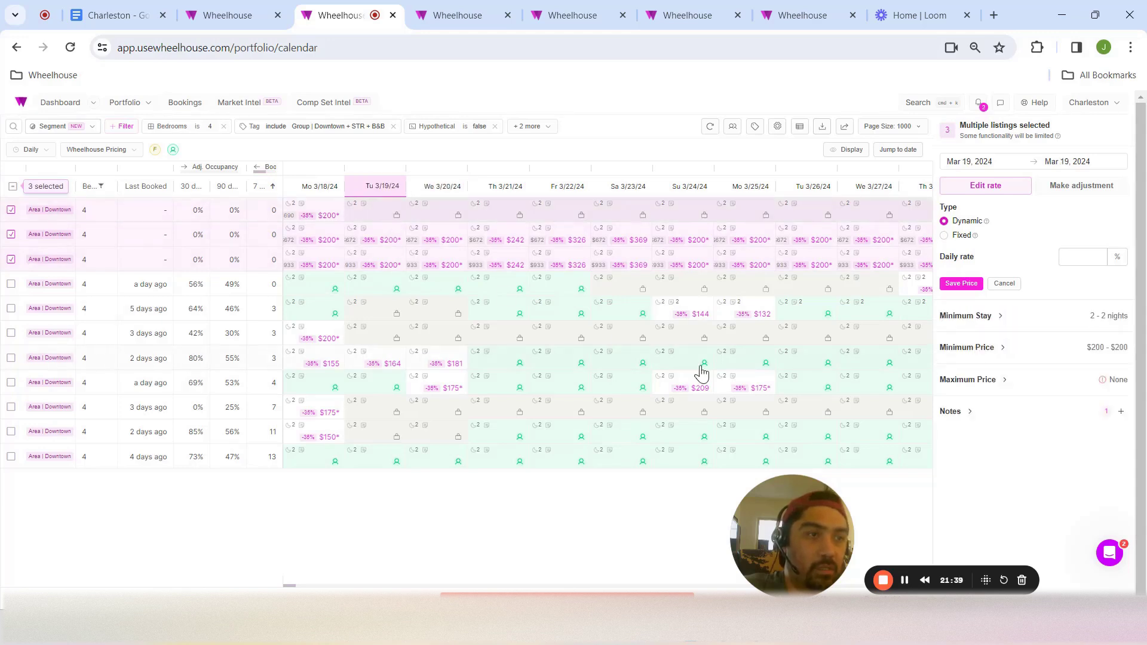
{"action": "left_click", "coordinate": [438, 404]}
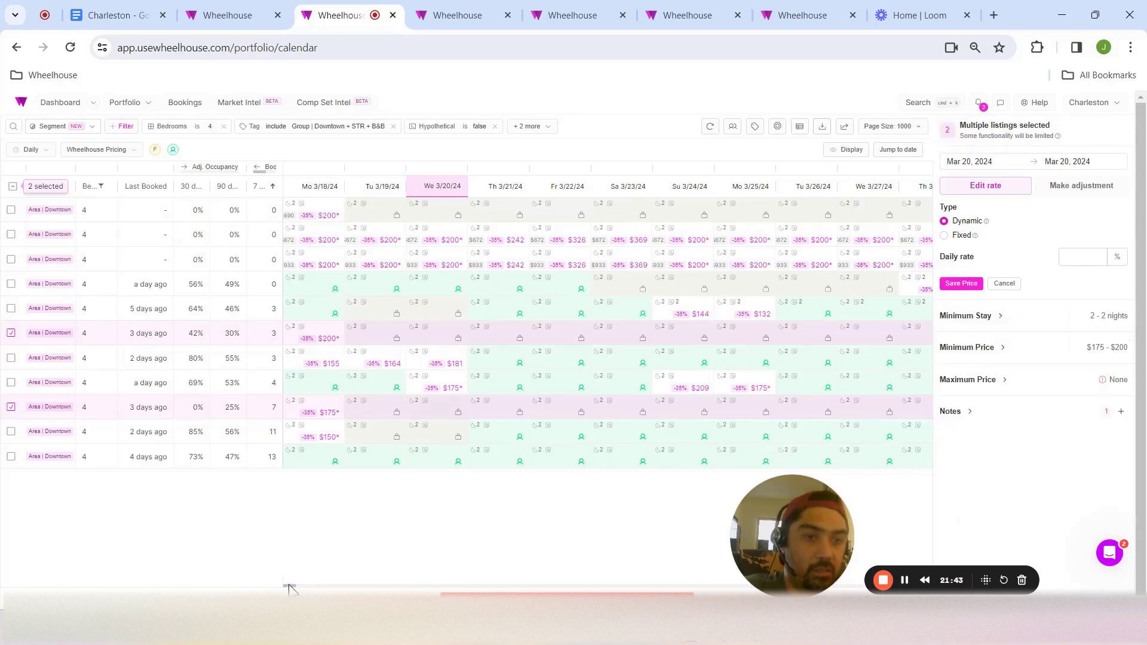
{"action": "left_click_drag", "start_coordinate": [291, 588], "coordinate": [318, 589]}
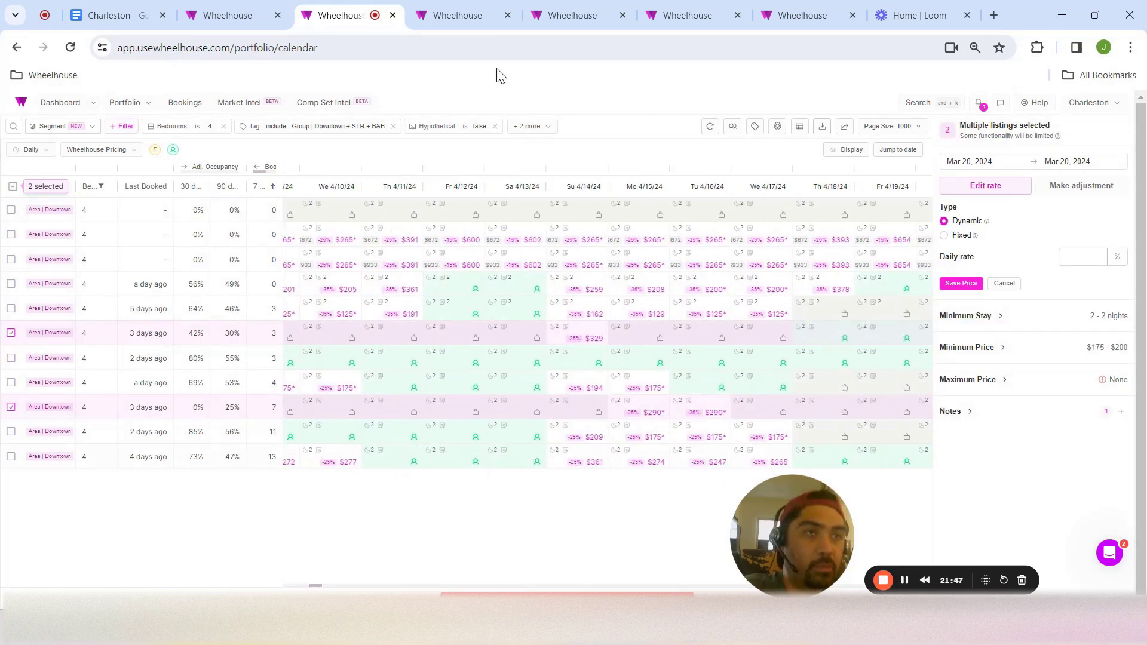
Compare four-bedroom booked nights from the last 14 and last 7 days in the Bookings chart with the April and March calendar dates
{"action": "left_click", "coordinate": [257, 15]}
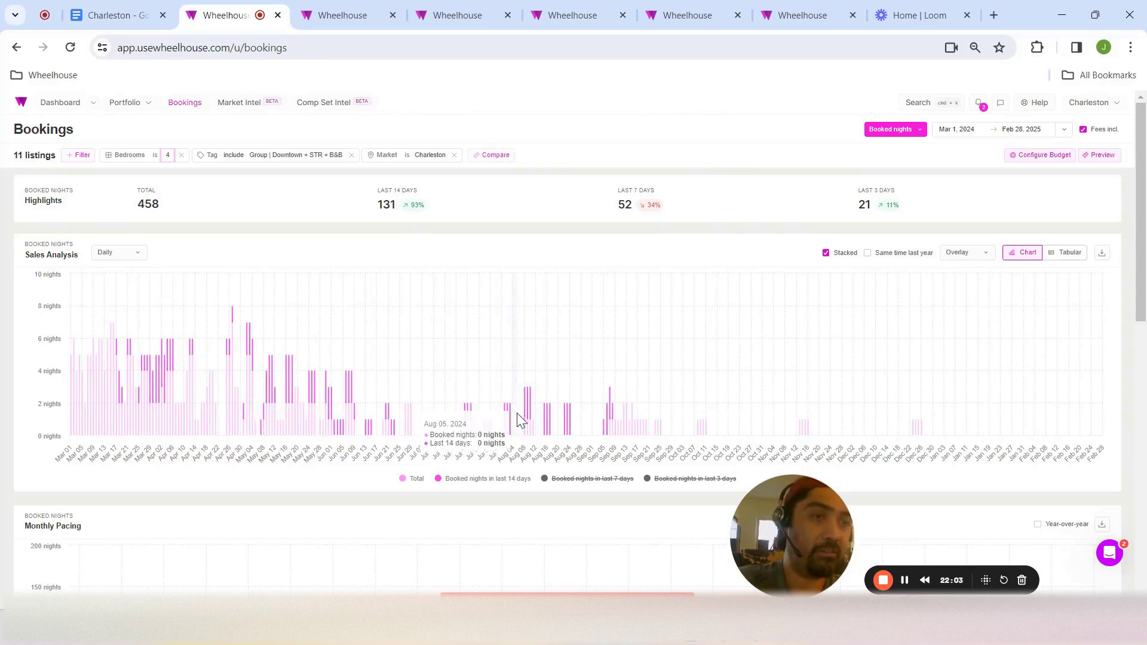
{"action": "left_click", "coordinate": [562, 488]}
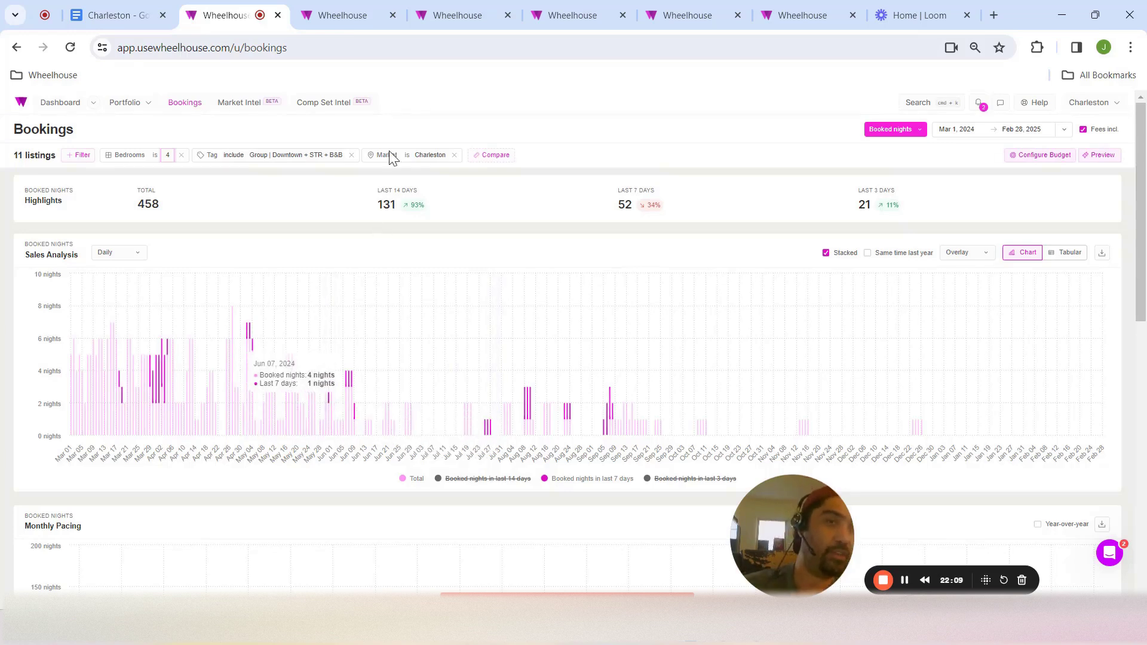
{"action": "left_click", "coordinate": [334, 8]}
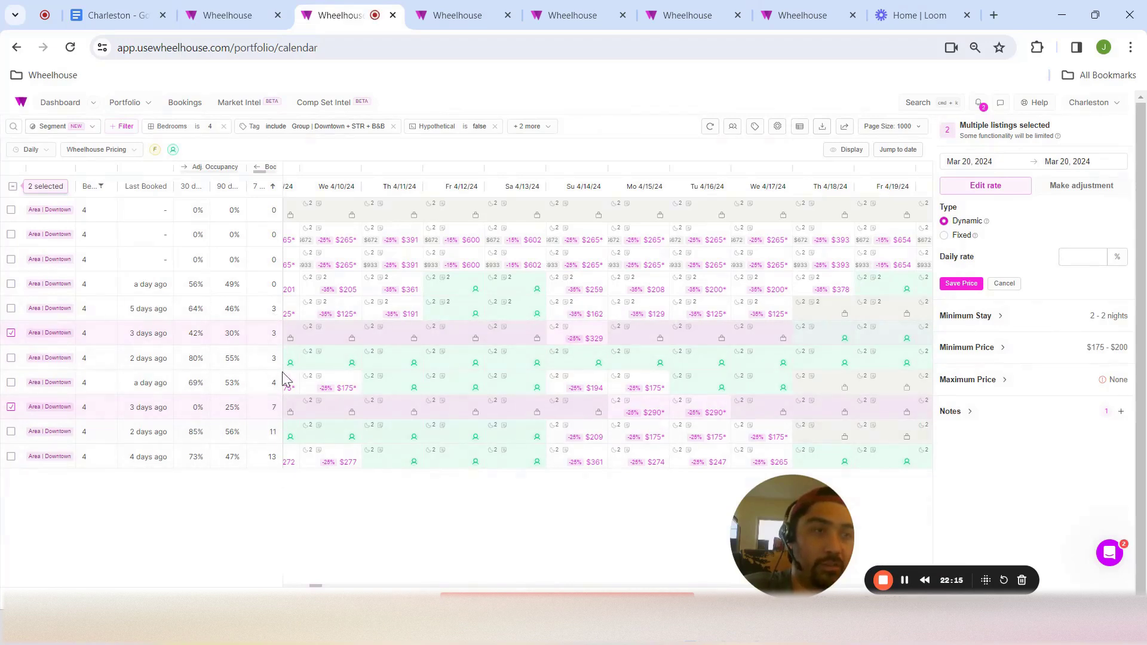
{"action": "mouse_move", "coordinate": [316, 589]}
{"action": "left_mouse_down"}
{"action": "mouse_move", "coordinate": [330, 590]}
{"action": "mouse_move", "coordinate": [297, 588]}
{"action": "mouse_move", "coordinate": [319, 589]}
{"action": "left_mouse_up"}
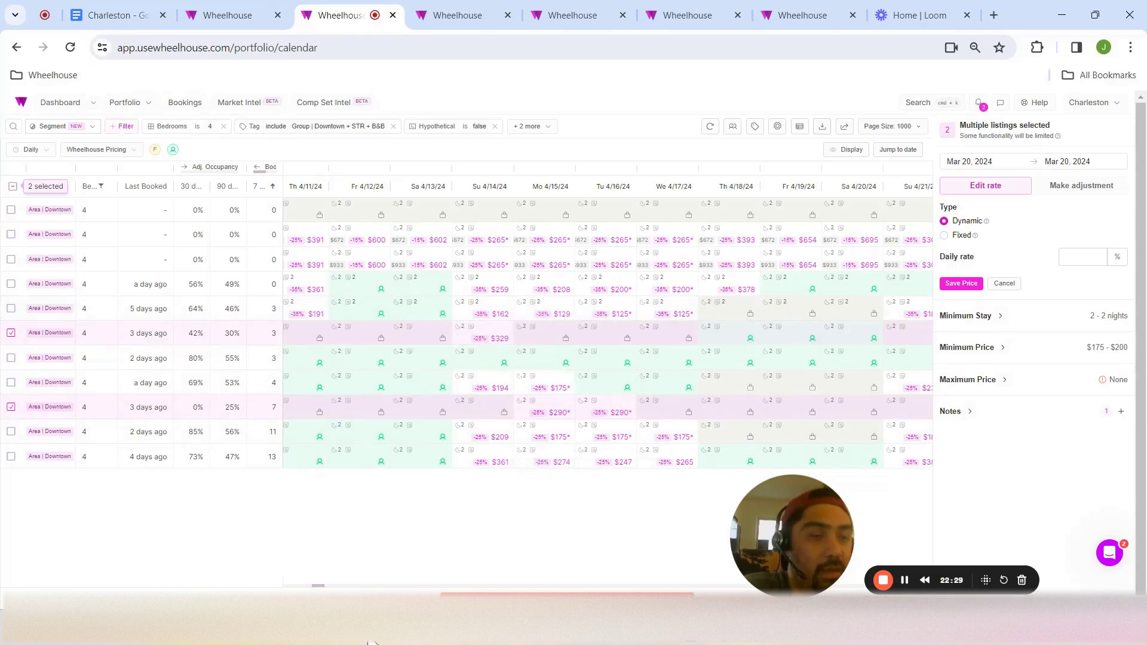
{"action": "left_click_drag", "start_coordinate": [318, 589], "coordinate": [286, 587]}
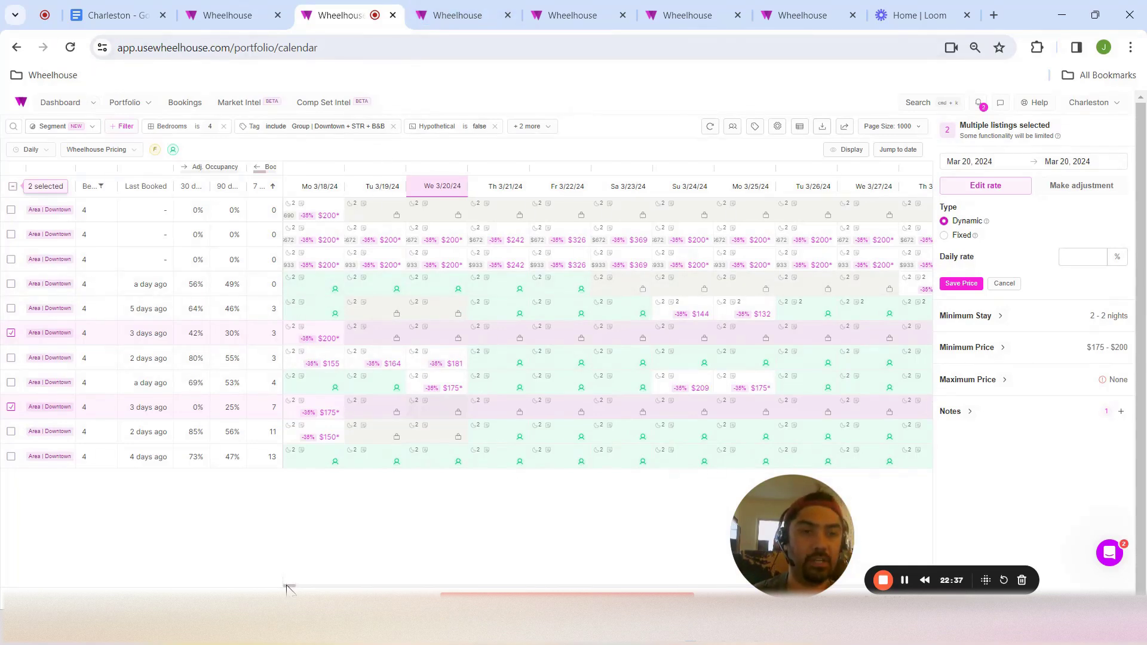
Set the date range to March 18 – April 18, 2024 and select all the four-bedroom listings in the calendar
{"action": "left_click", "coordinate": [329, 288]}
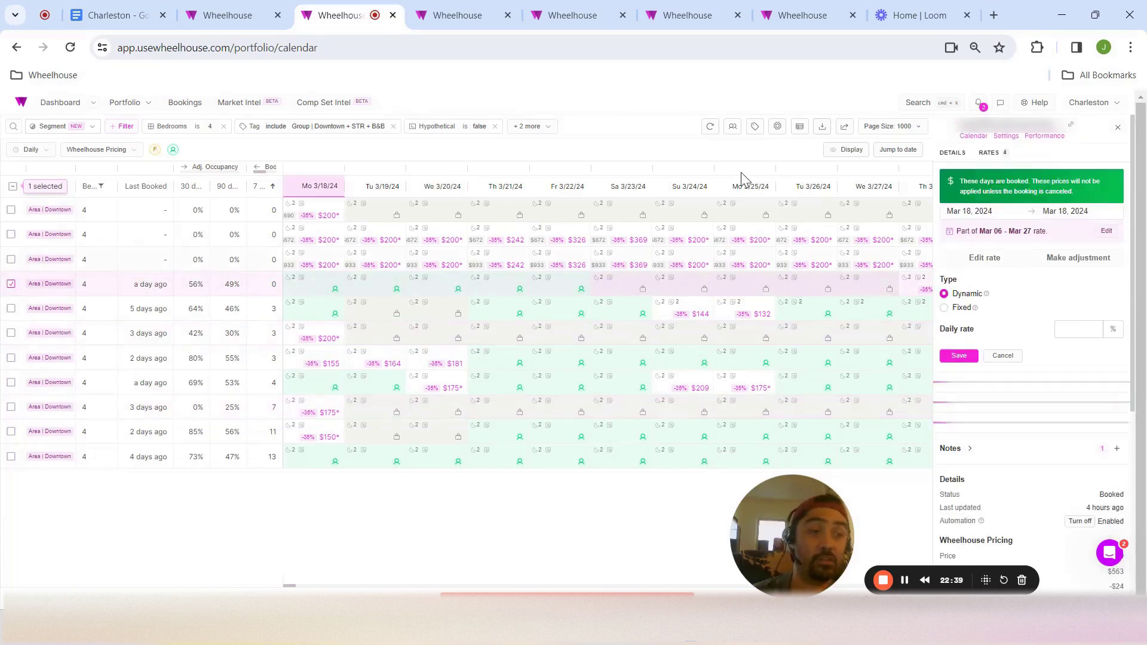
{"action": "left_click", "coordinate": [971, 213]}
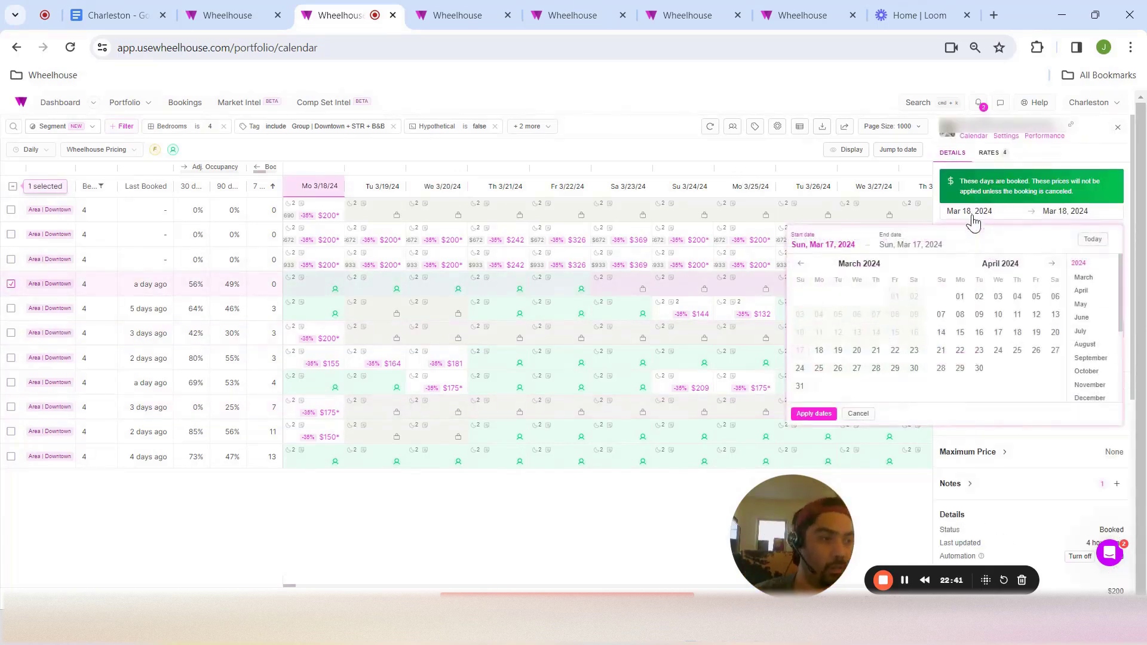
{"action": "left_click", "coordinate": [820, 350]}
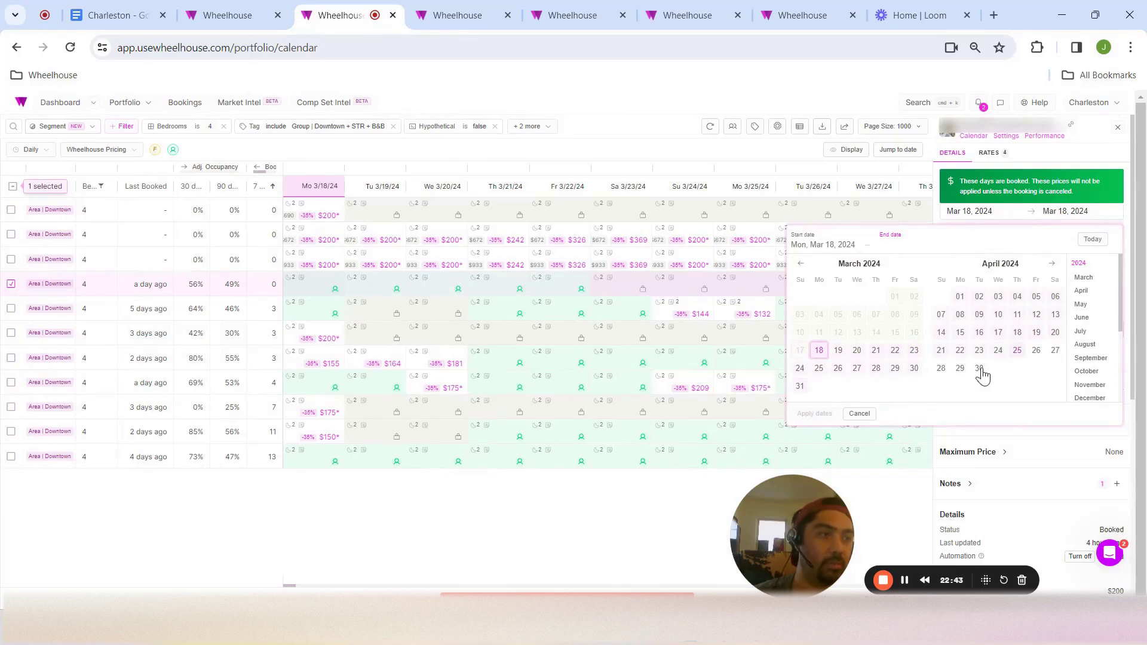
{"action": "left_click", "coordinate": [1019, 333]}
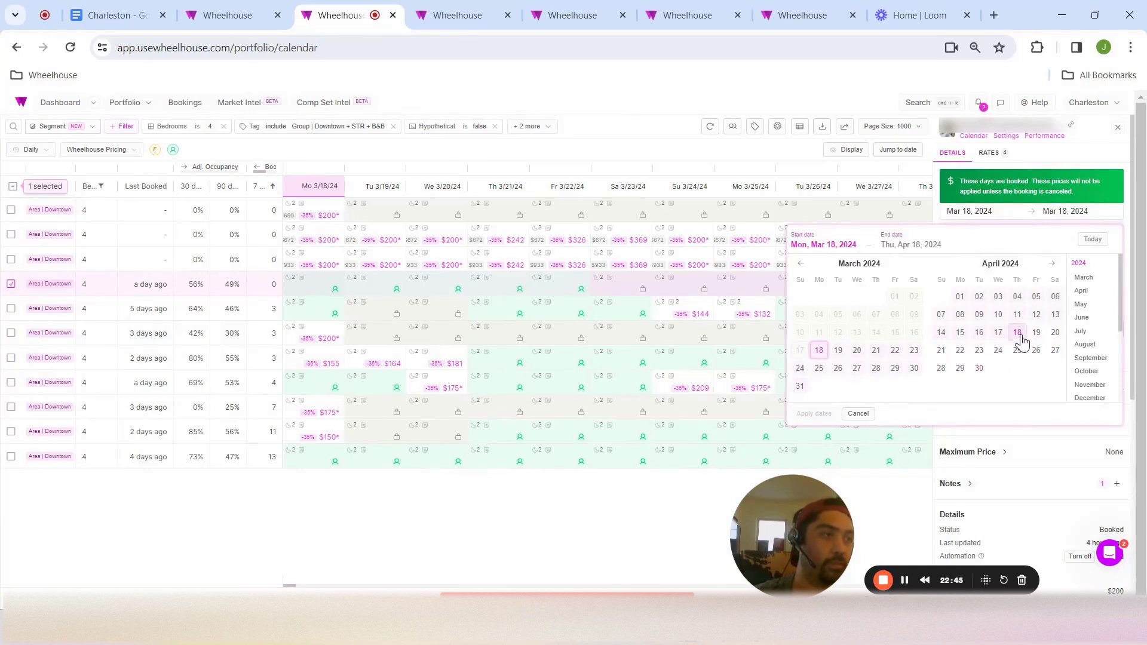
{"action": "left_click", "coordinate": [813, 414]}
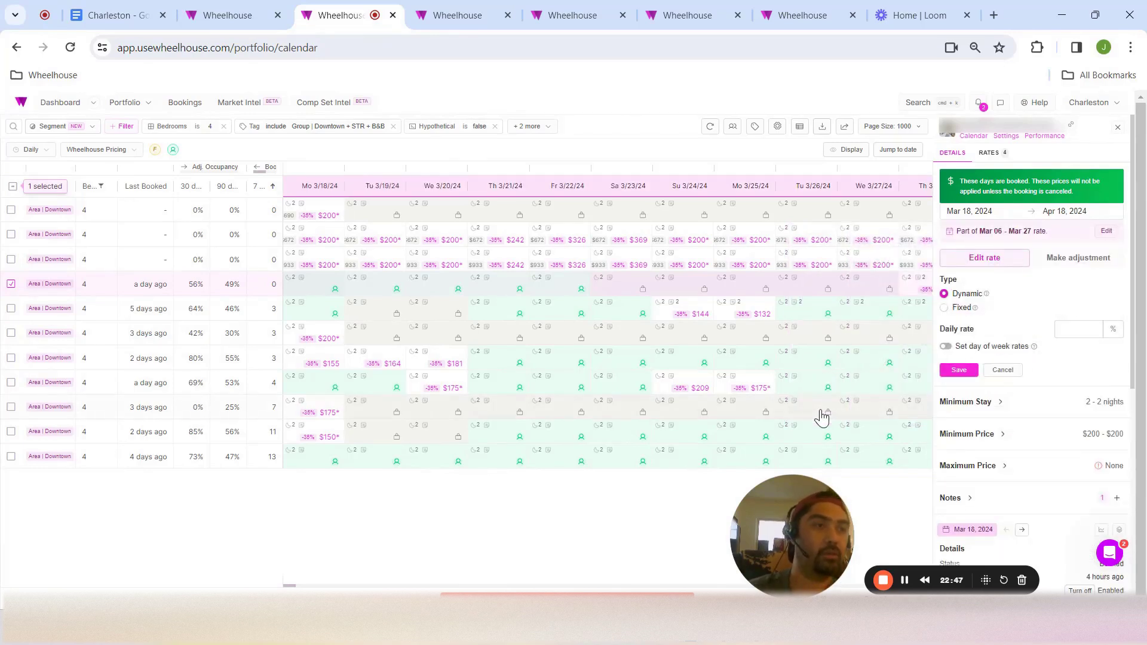
{"action": "left_click", "coordinate": [13, 187]}
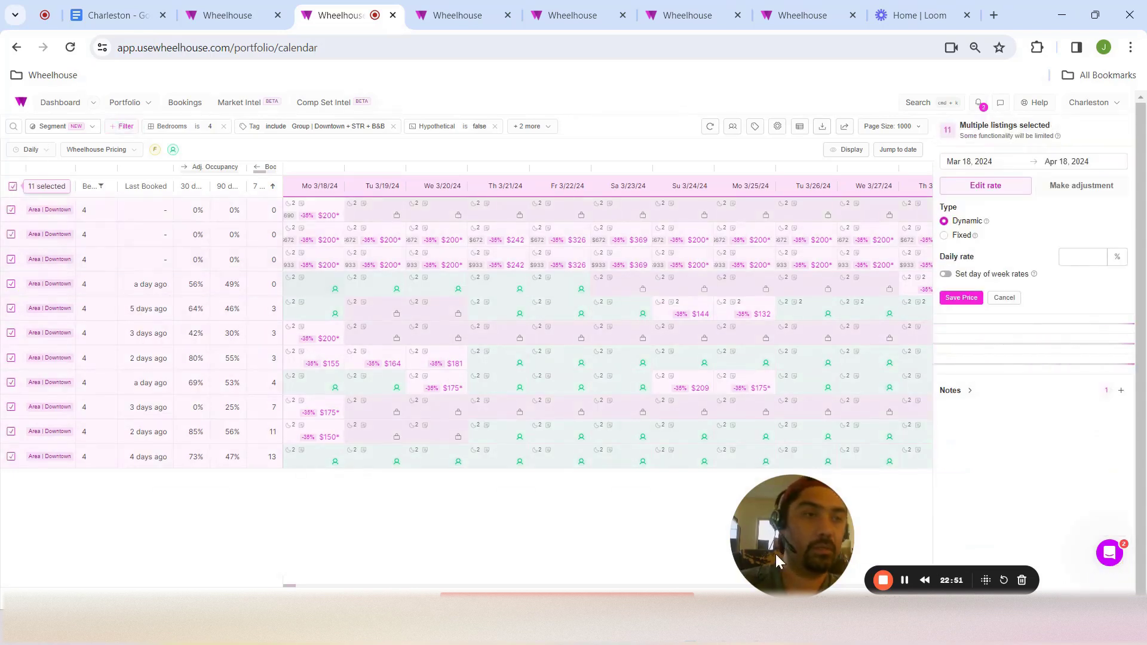
Enable day-of-week rates for the selected listings, set Monday, Tuesday and Wednesday to -50% and save the price
{"action": "left_click_drag", "start_coordinate": [287, 587], "coordinate": [316, 590]}
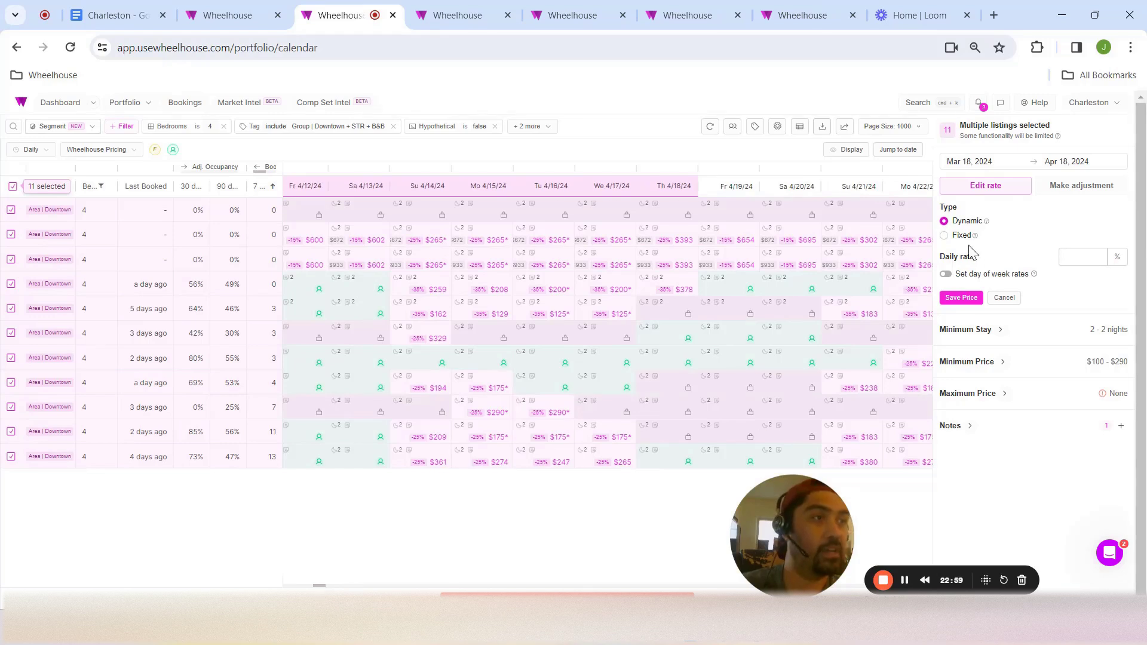
{"action": "left_click", "coordinate": [946, 275]}
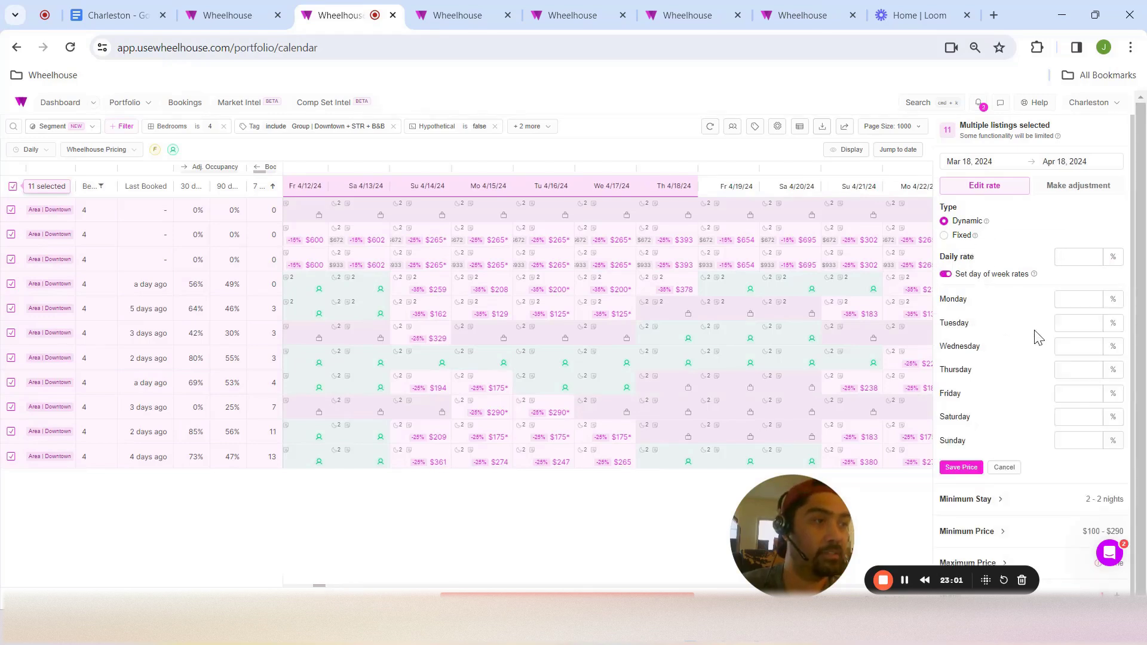
{"action": "left_click", "coordinate": [1078, 298]}
{"action": "type", "text": "-50"}
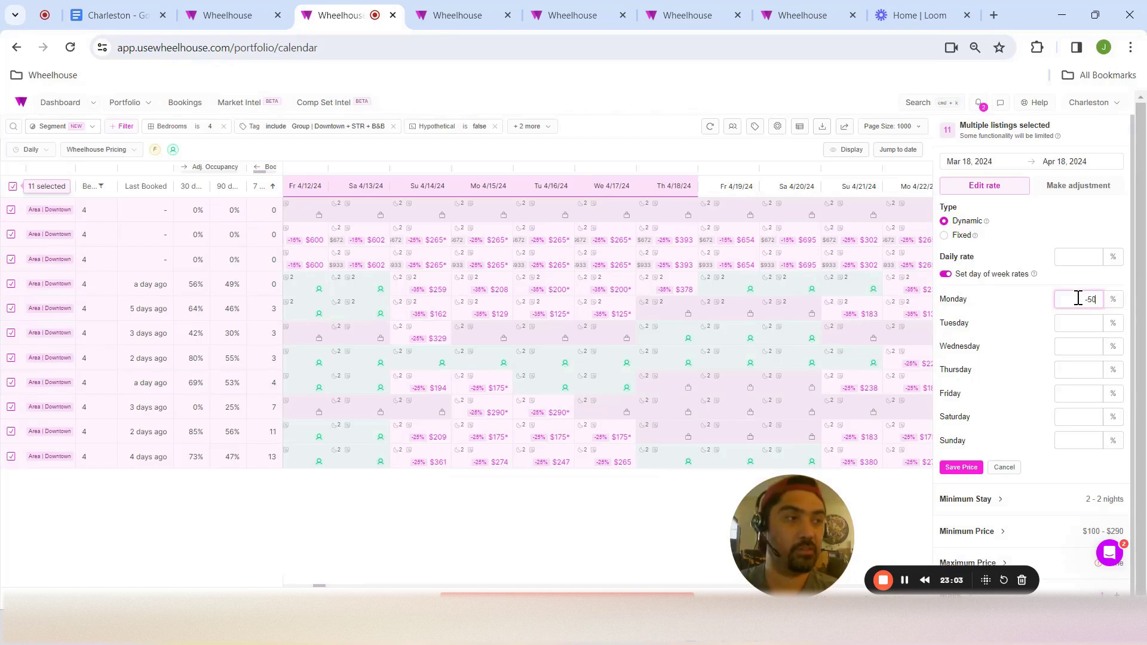
{"action": "key", "text": "Tab"}
{"action": "key", "text": "Tab"}
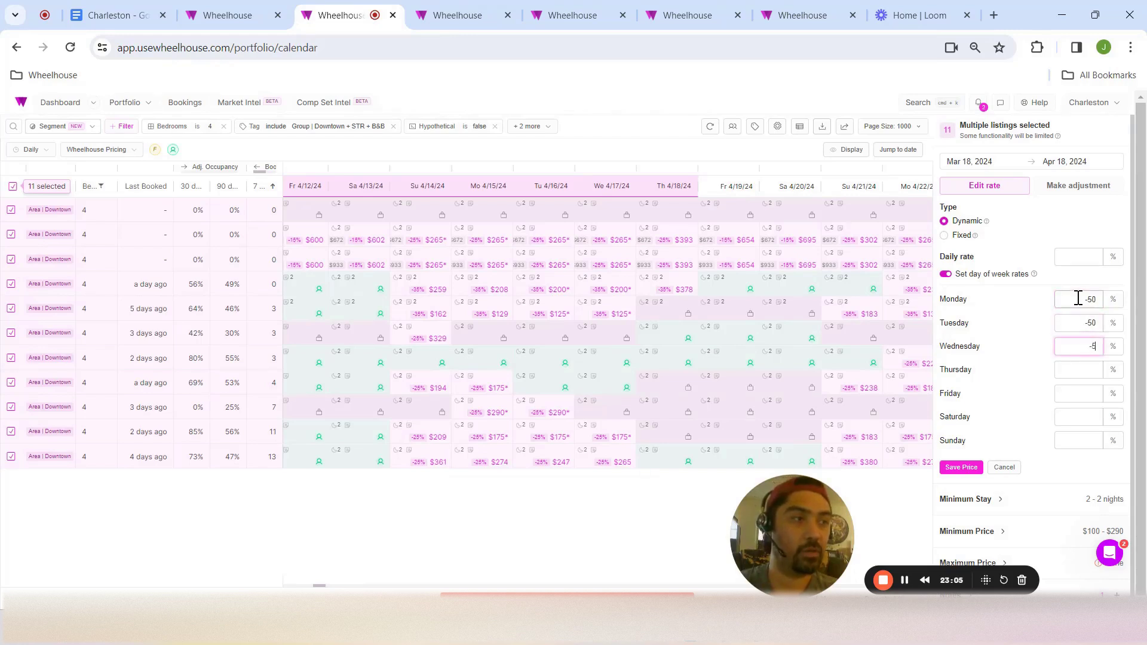
{"action": "key", "text": "Tab"}
{"action": "key", "text": "Tab"}
{"action": "key", "text": "Tab"}
{"action": "key", "text": "Tab"}
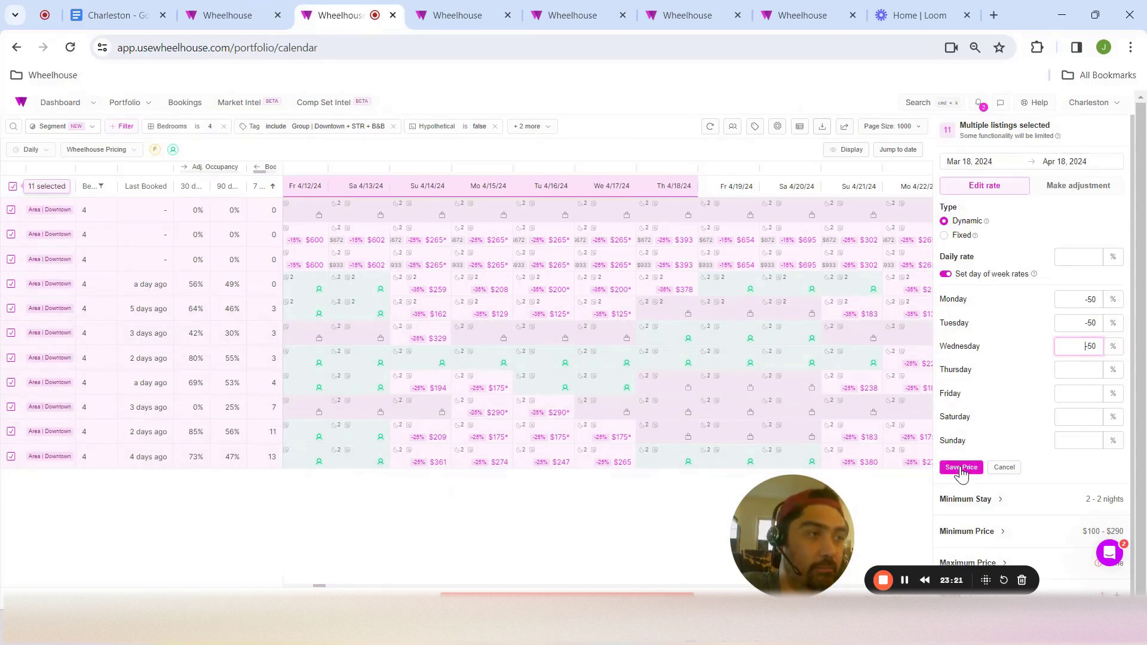
{"action": "left_click", "coordinate": [962, 469]}
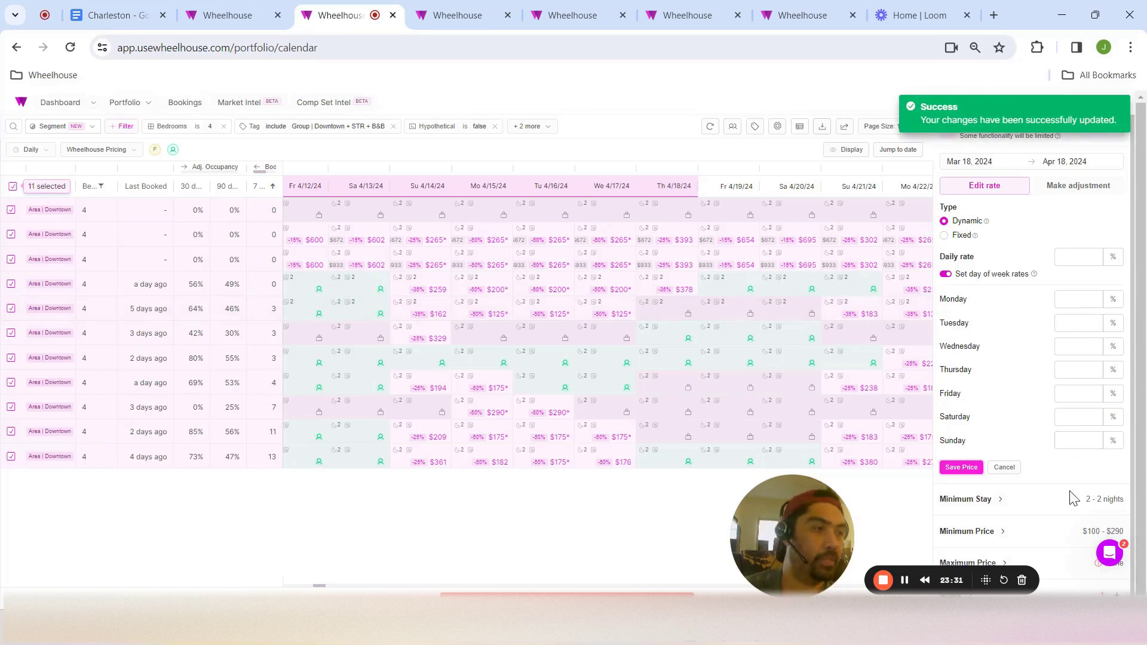
Start a note reading "Adjusted Monday-Wednesday to -50% (really intending to send them to floor) for next 30 days."
{"action": "left_click", "coordinate": [1117, 590]}
{"action": "type", "text": "Ad"}
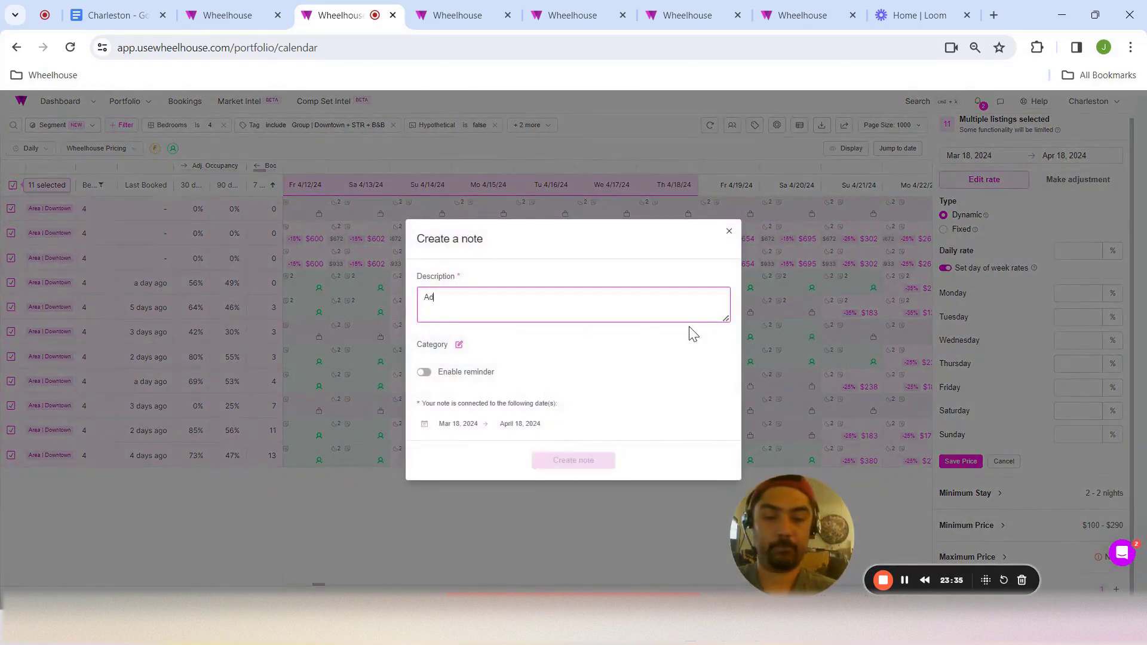
{"action": "type", "text": "juste"}
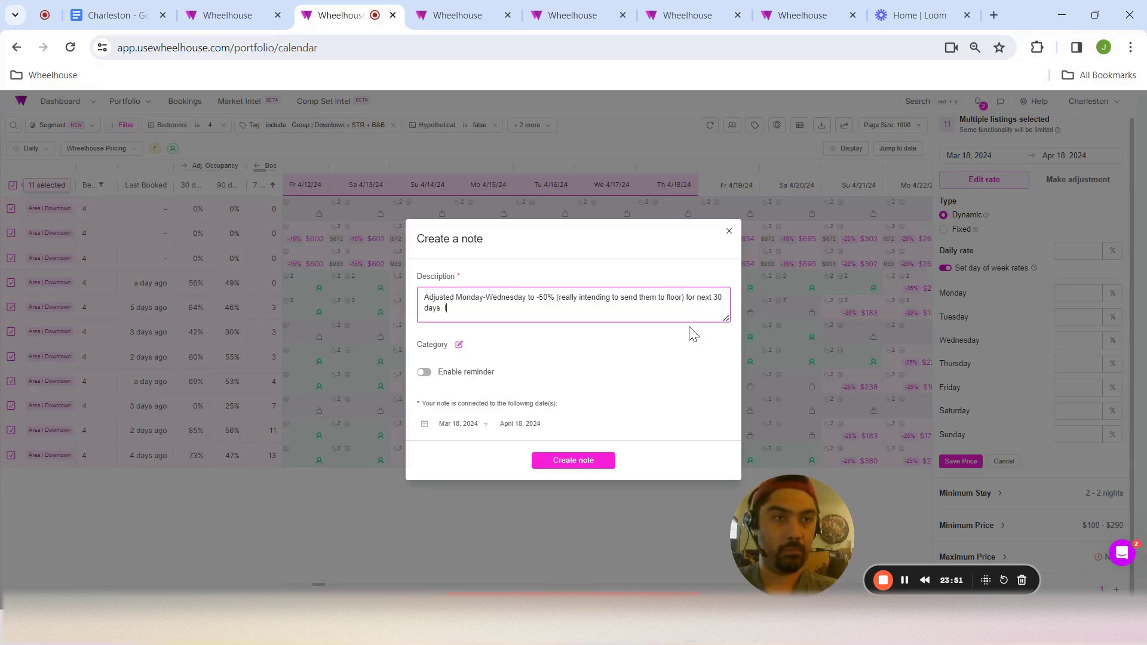
Add the paragraph "If we see PU here we may consider just dropping WD prices in general", enable a March 19, 2024 reminder and create the note
{"action": "key", "text": "Return"}
{"action": "key", "text": "Return"}
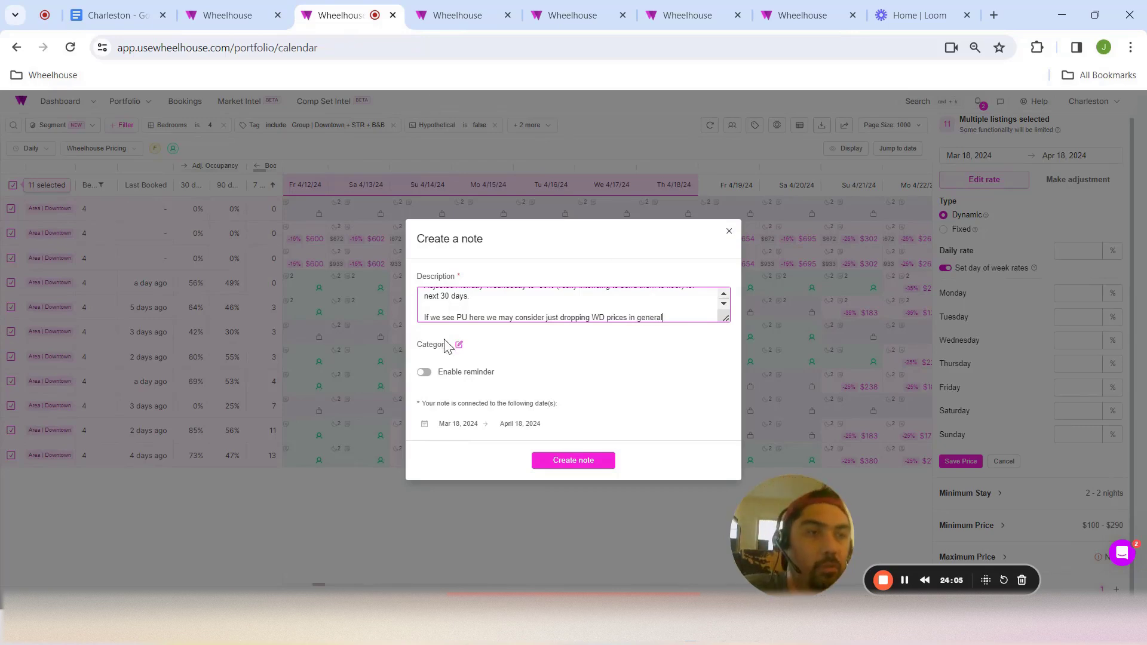
{"action": "left_click", "coordinate": [423, 374]}
{"action": "left_click", "coordinate": [559, 375]}
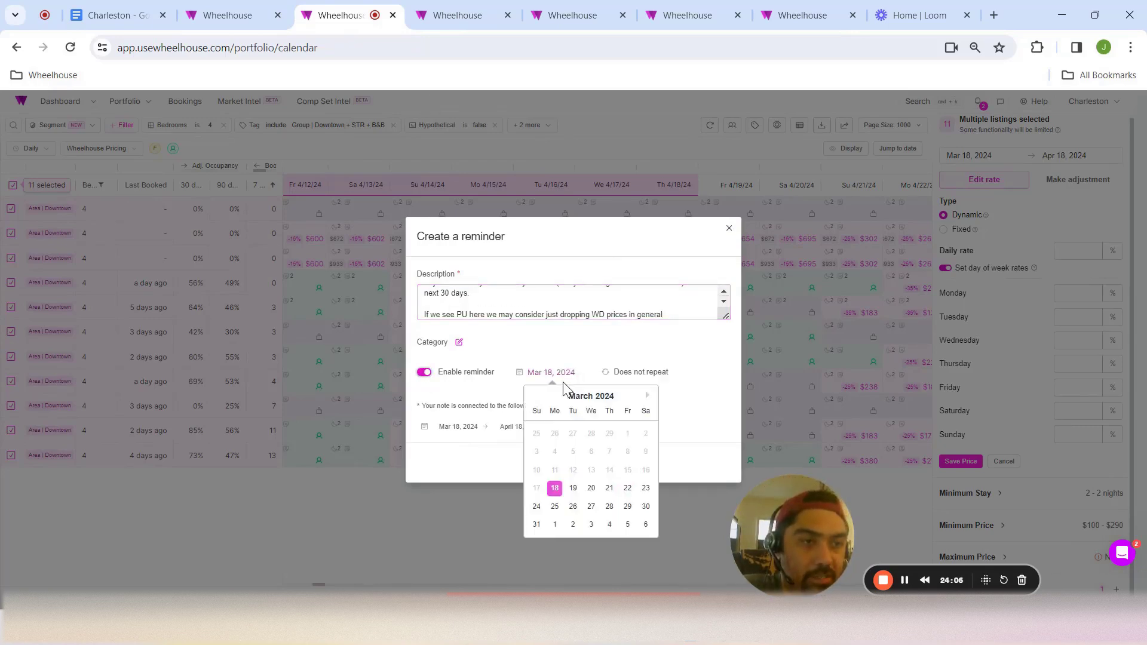
{"action": "left_click", "coordinate": [572, 493]}
{"action": "left_click", "coordinate": [573, 464]}
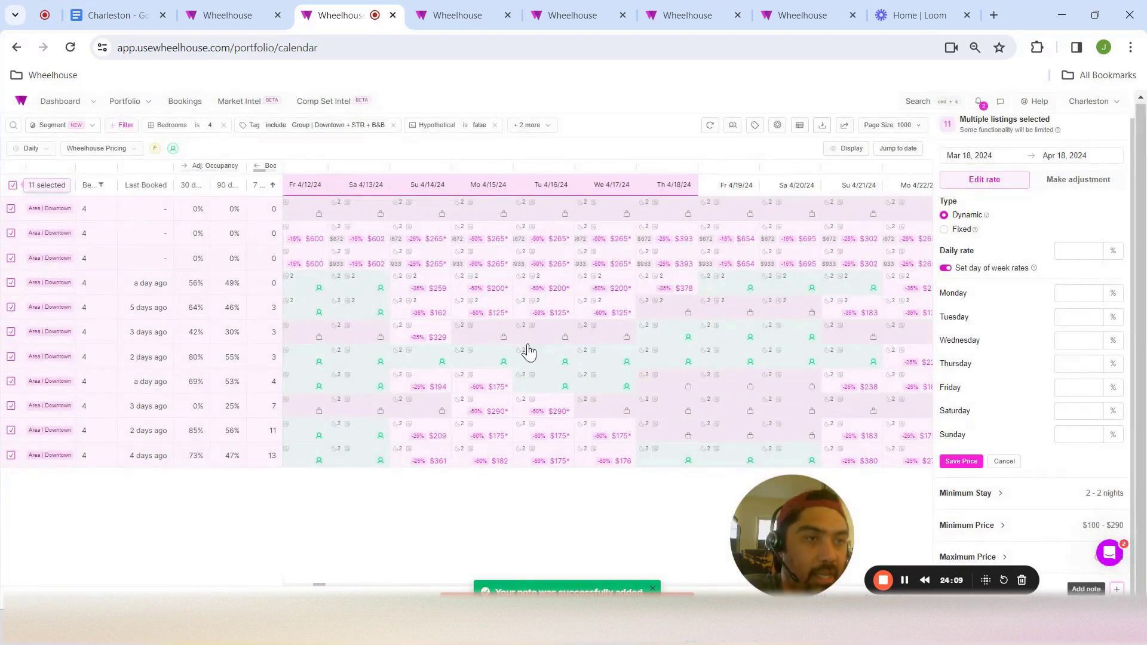
Switch to the Bookings report and change its bedroom filter from 4 bedrooms to 5 through 11 bedrooms
{"action": "left_click", "coordinate": [257, 15]}
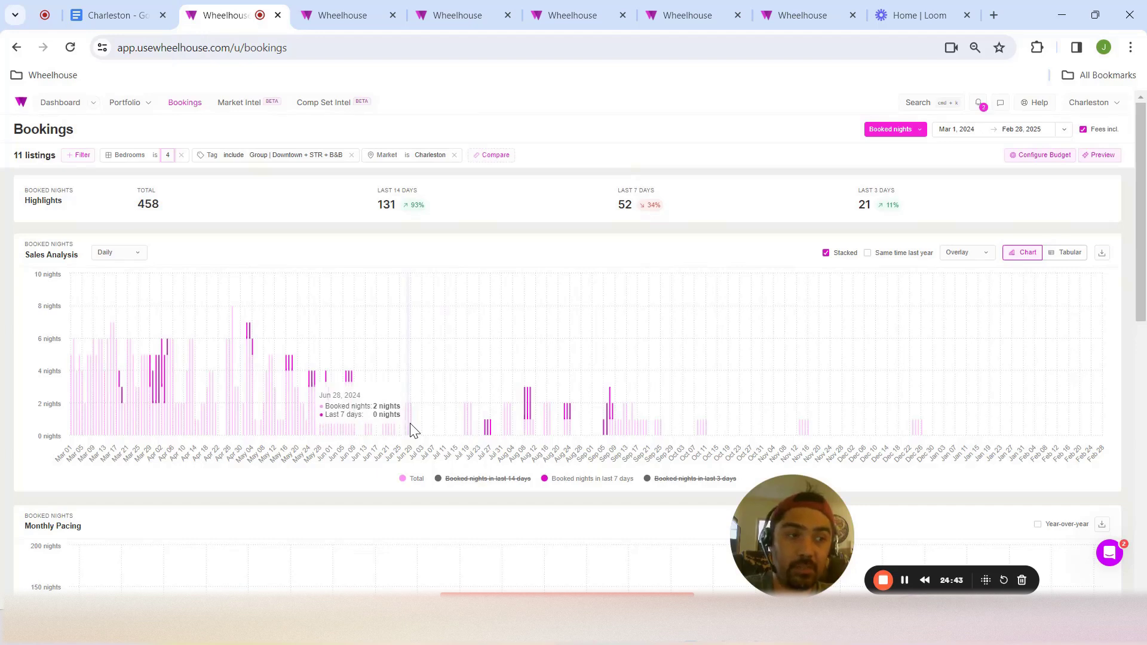
{"action": "left_click", "coordinate": [169, 155]}
{"action": "left_click", "coordinate": [124, 267]}
{"action": "left_click", "coordinate": [122, 287]}
{"action": "left_click", "coordinate": [123, 307]}
{"action": "left_click", "coordinate": [129, 328]}
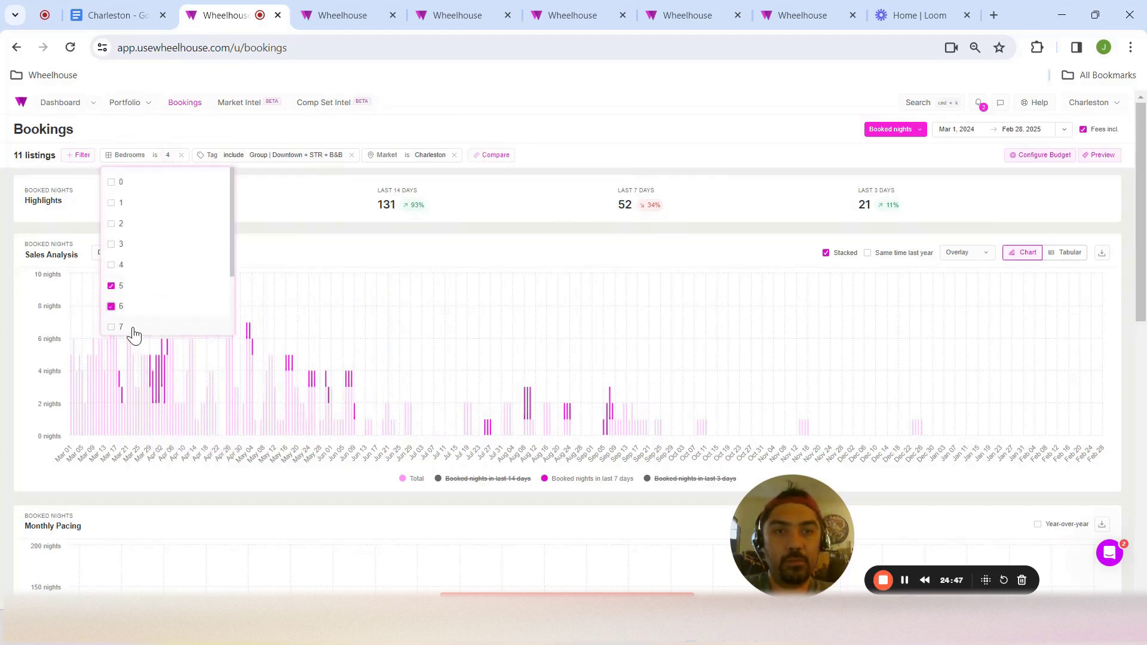
{"action": "scroll", "coordinate": [138, 287], "scroll_direction": "down", "scroll_amount": 2}
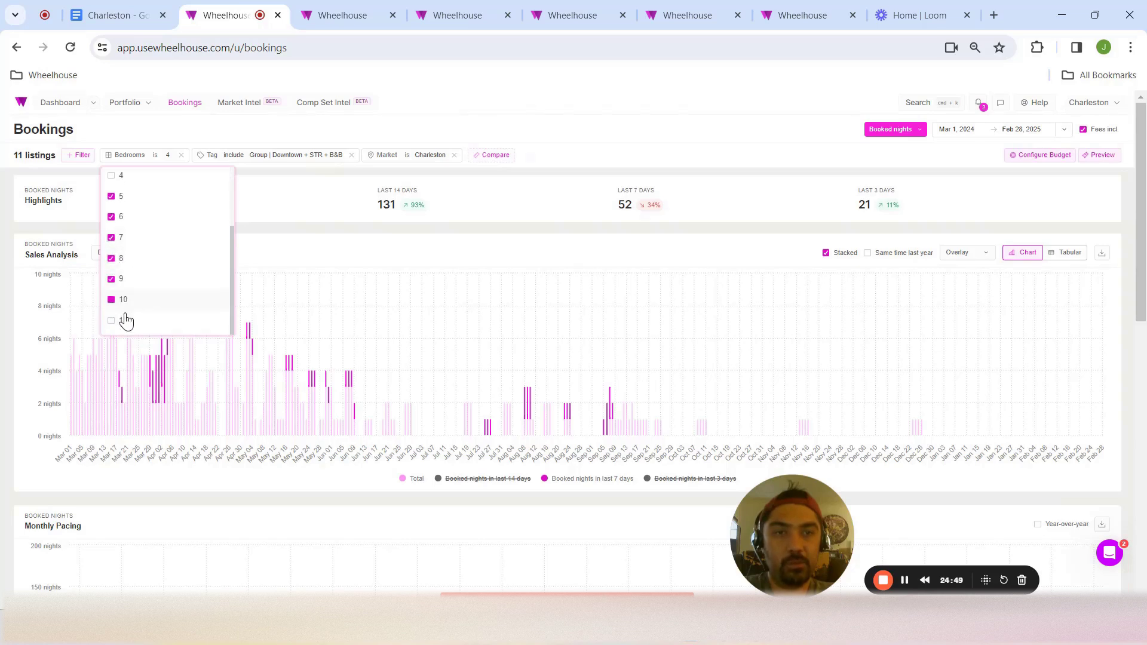
{"action": "left_click", "coordinate": [602, 136]}
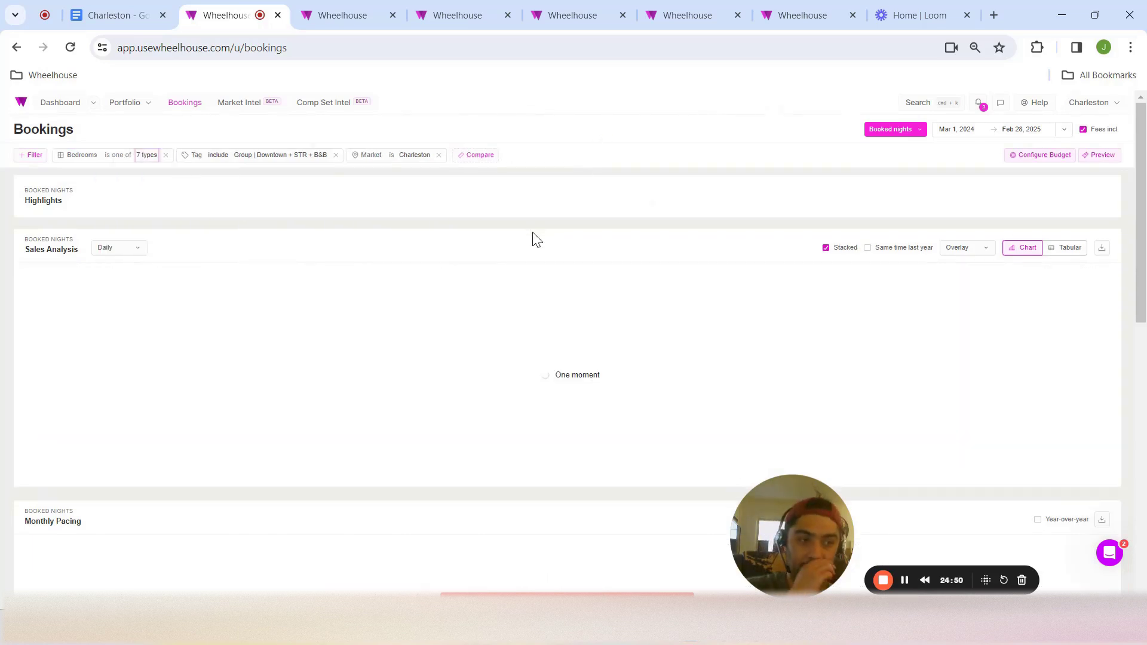
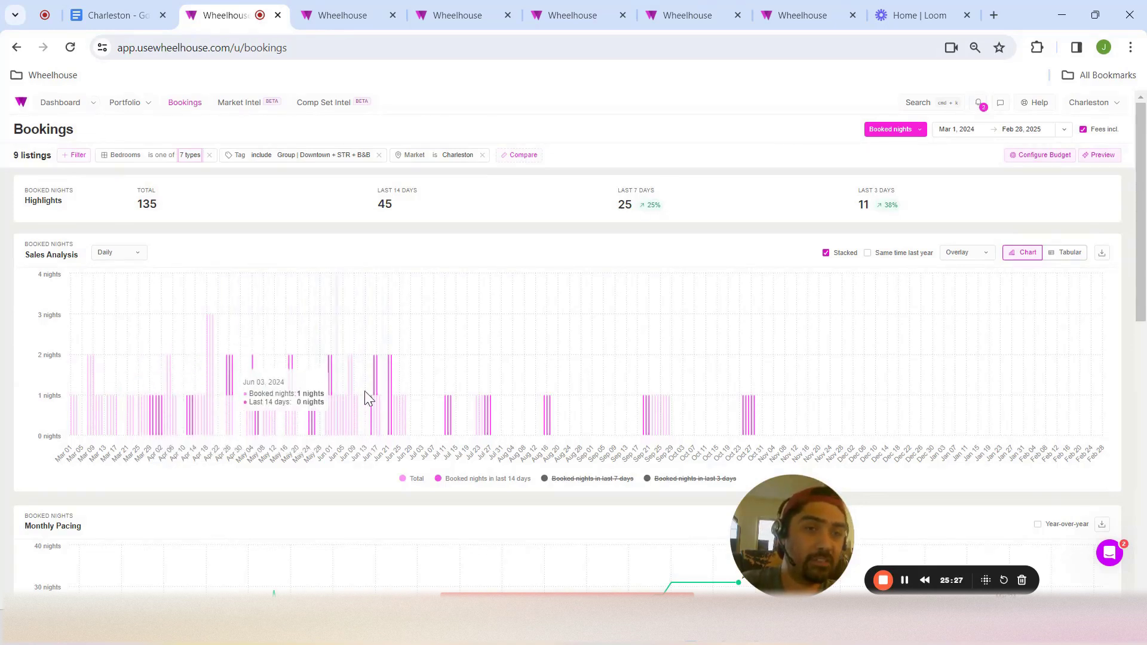
Review the monthly pacing, recent reservations and daily booked nights of the listings with five or more bedrooms
{"action": "scroll", "coordinate": [323, 404], "scroll_direction": "down", "scroll_amount": 6}
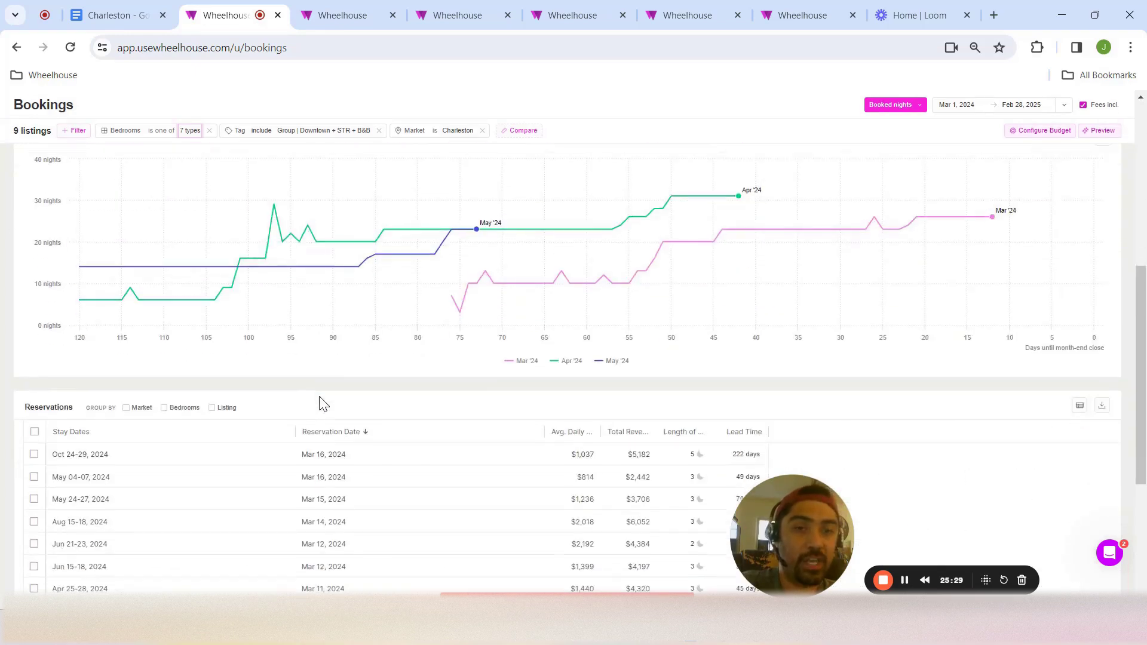
{"action": "scroll", "coordinate": [323, 404], "scroll_direction": "down", "scroll_amount": 2}
{"action": "scroll", "coordinate": [224, 417], "scroll_direction": "up", "scroll_amount": 6}
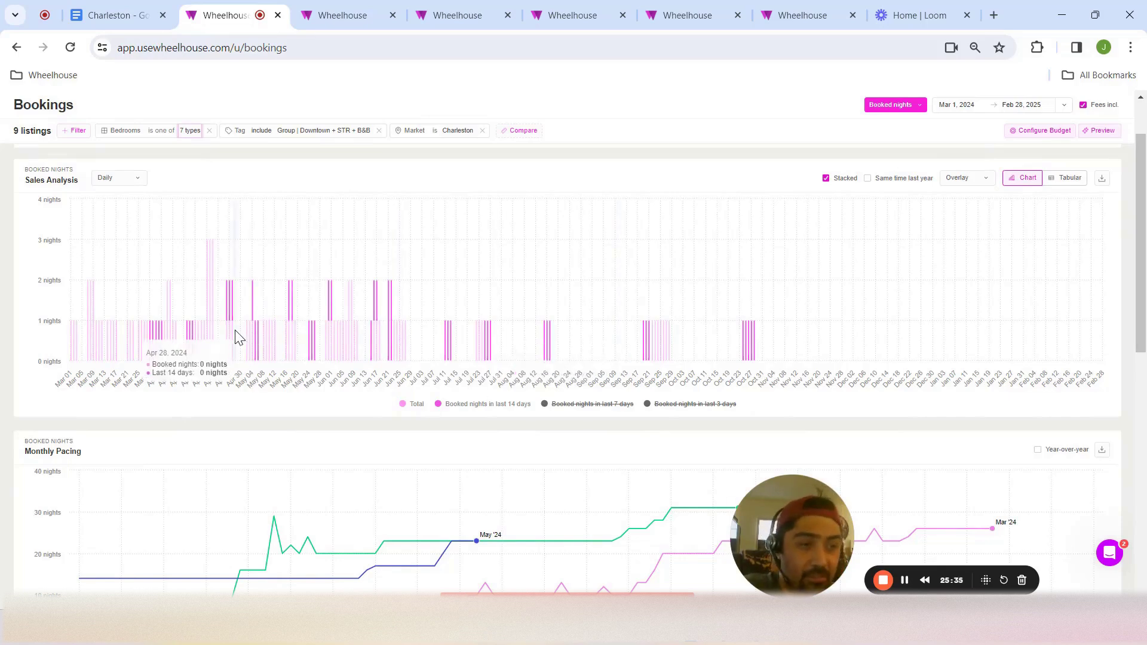
{"action": "scroll", "coordinate": [380, 334], "scroll_direction": "up", "scroll_amount": 1}
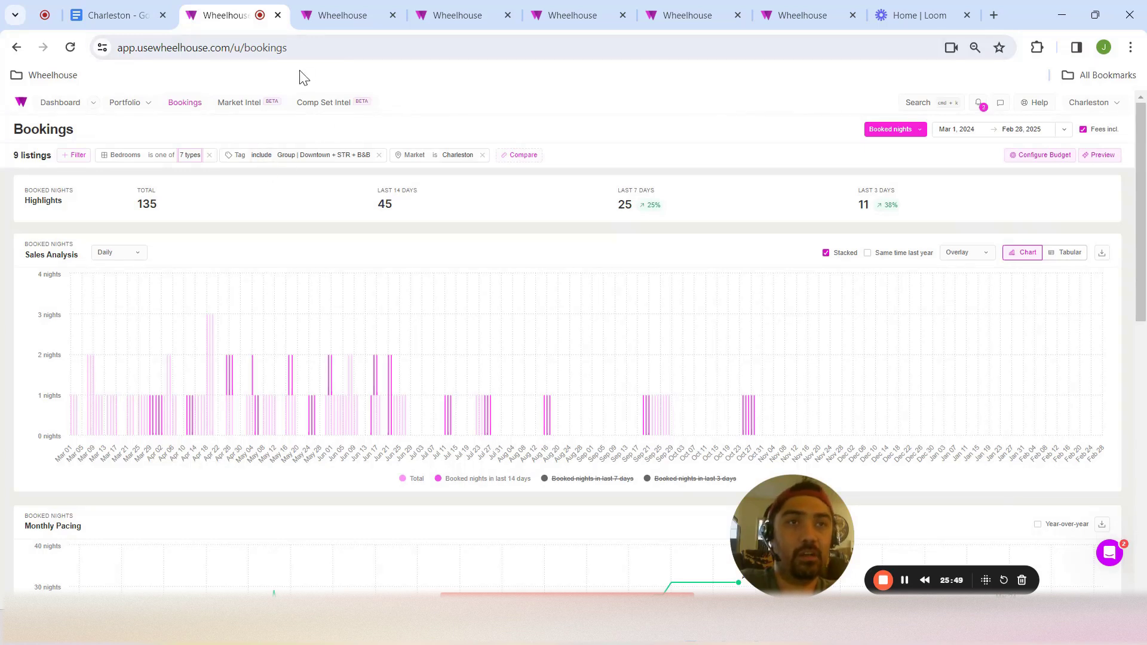
Switch to the Bookings report for three-bedroom Charleston listings and check which year tags are selected in its tag filter
{"action": "left_click", "coordinate": [351, 10]}
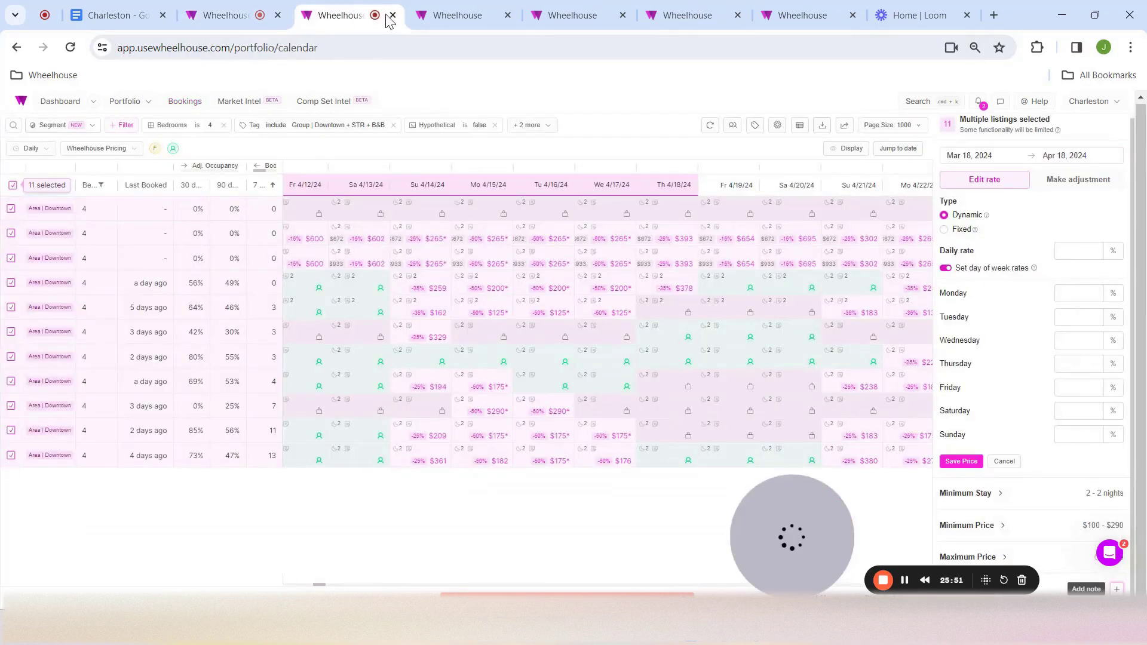
{"action": "left_click", "coordinate": [438, 10]}
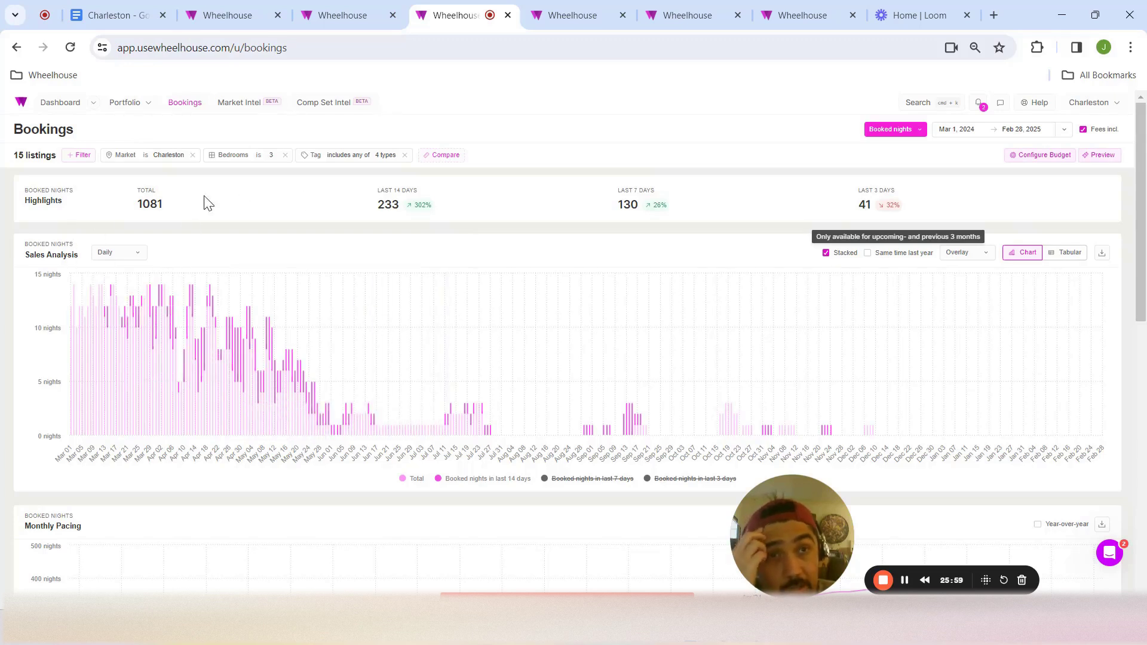
{"action": "left_click", "coordinate": [378, 156]}
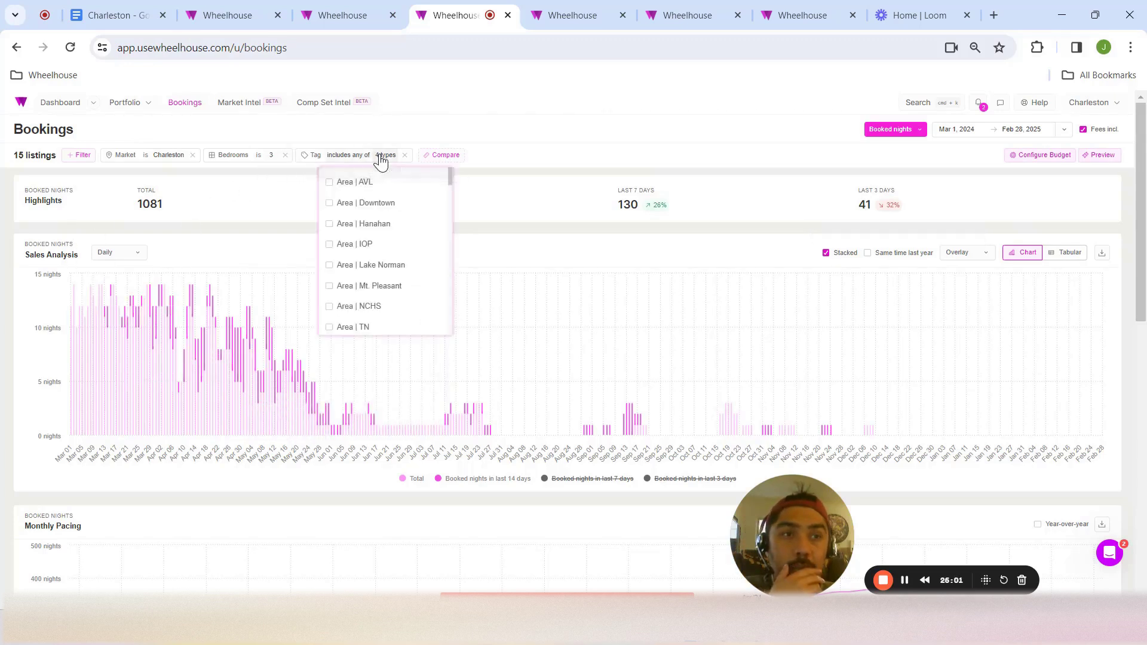
{"action": "left_click", "coordinate": [379, 157]}
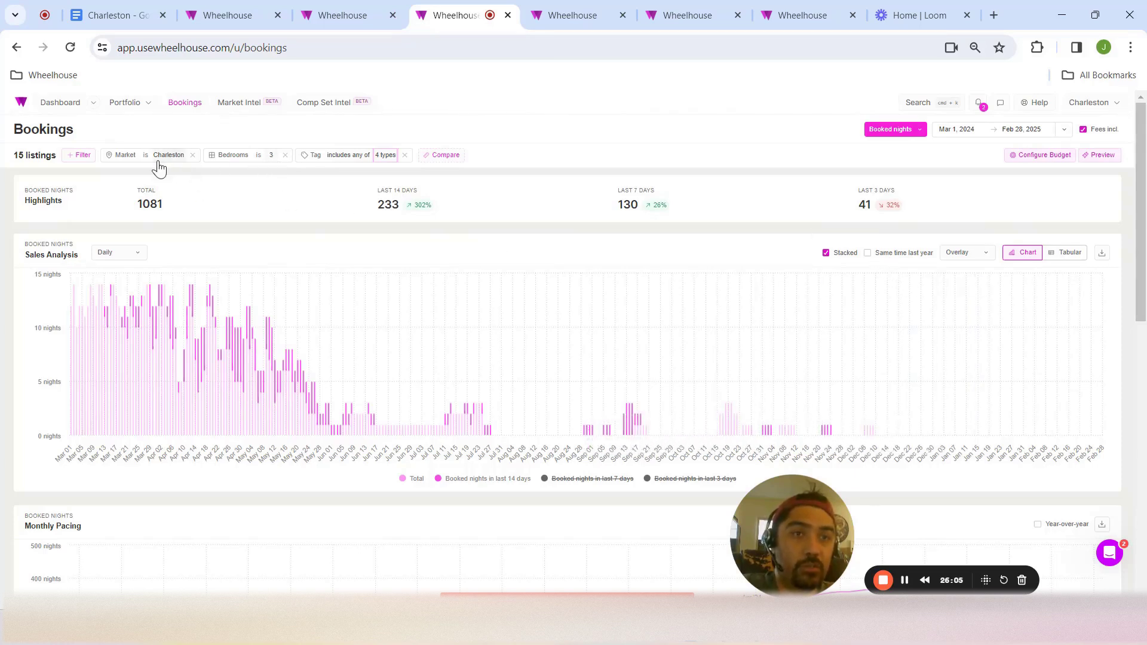
{"action": "left_click", "coordinate": [385, 156]}
{"action": "scroll", "coordinate": [404, 239], "scroll_direction": "down", "scroll_amount": 10}
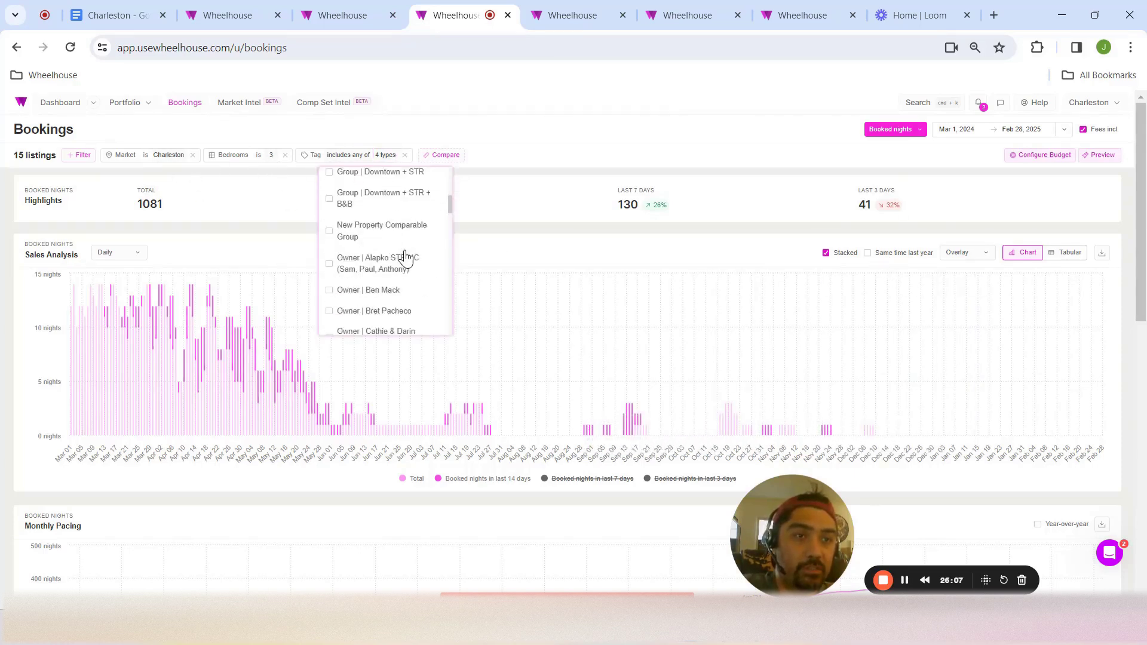
{"action": "scroll", "coordinate": [405, 255], "scroll_direction": "down", "scroll_amount": 10}
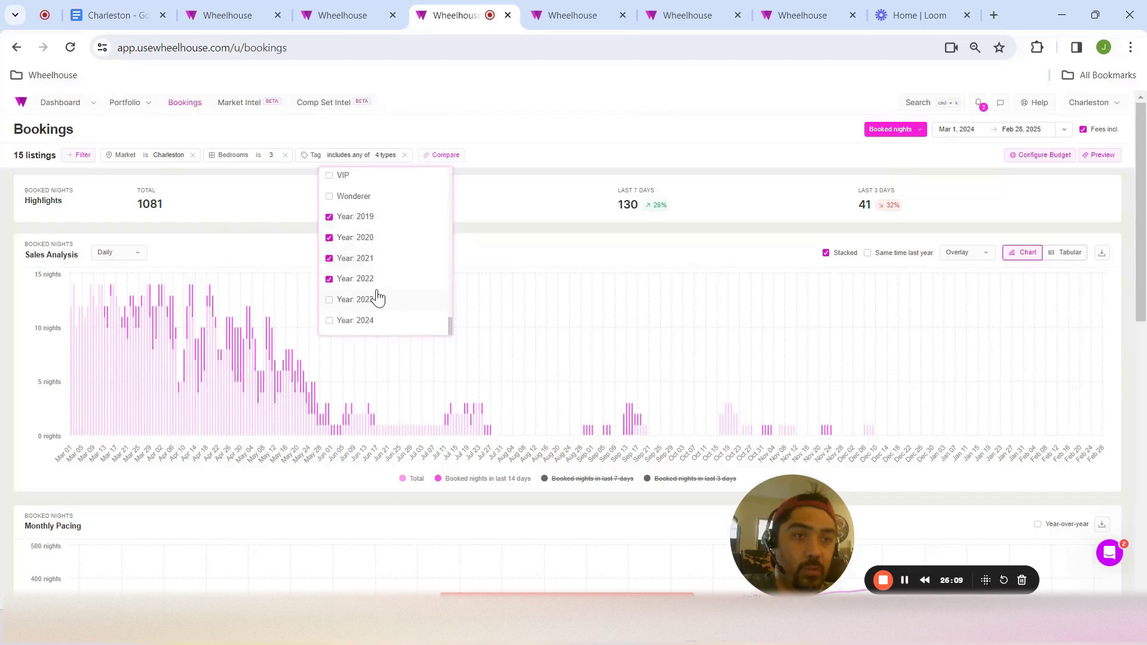
Close the tag filter list and add the same-time-last-year comparison to the Sales Analysis chart
{"action": "left_click", "coordinate": [574, 139]}
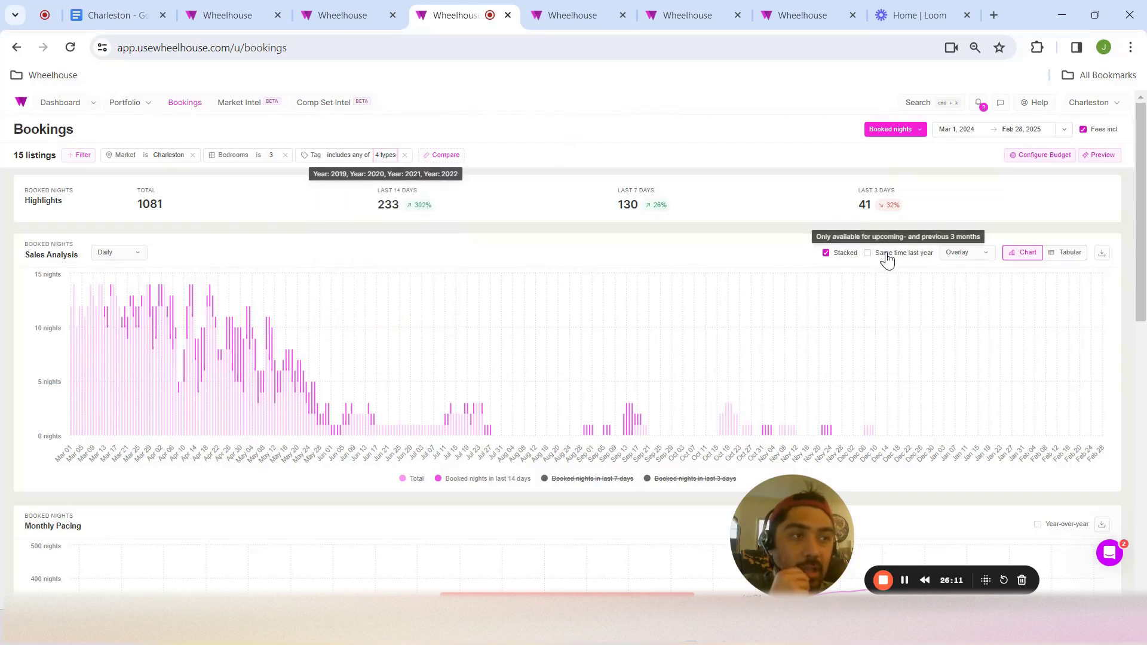
{"action": "left_click", "coordinate": [885, 256]}
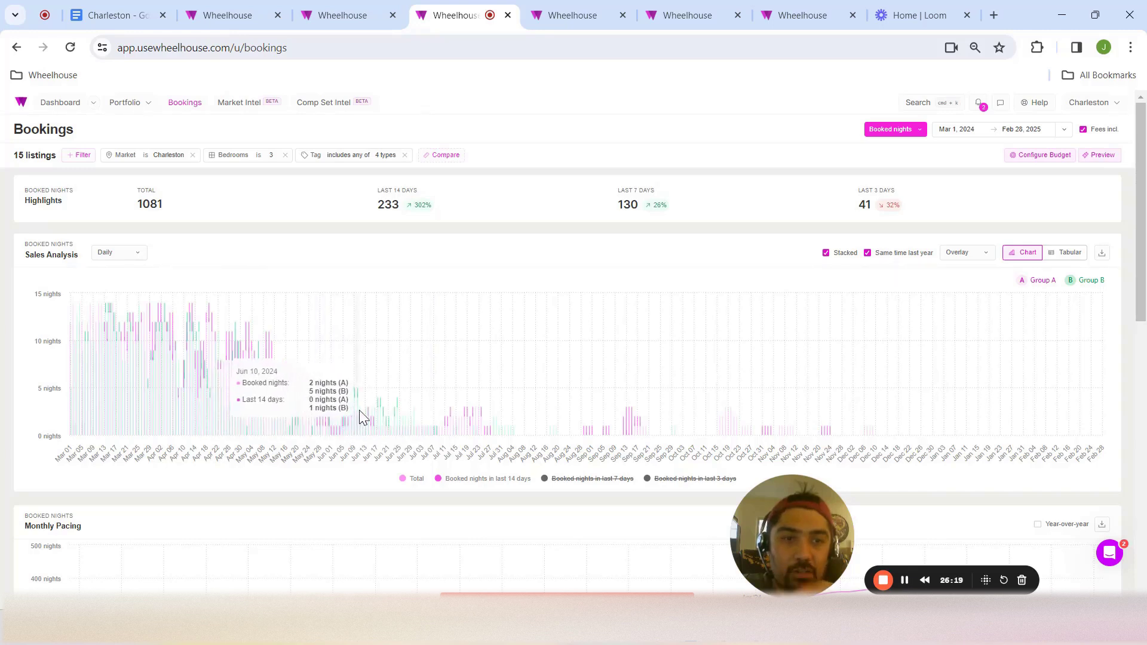
Switch to the Charleston Google Doc and review the High Season Window Heuristic tables for each market
{"action": "left_click", "coordinate": [113, 14]}
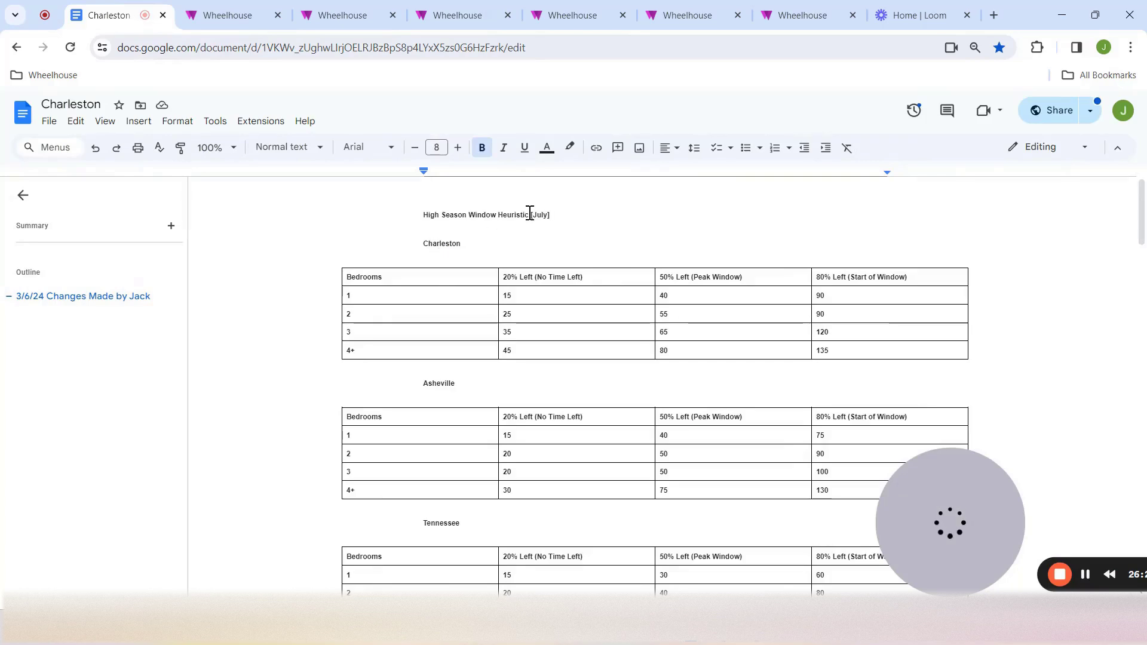
{"action": "scroll", "coordinate": [700, 328], "scroll_direction": "down", "scroll_amount": 5}
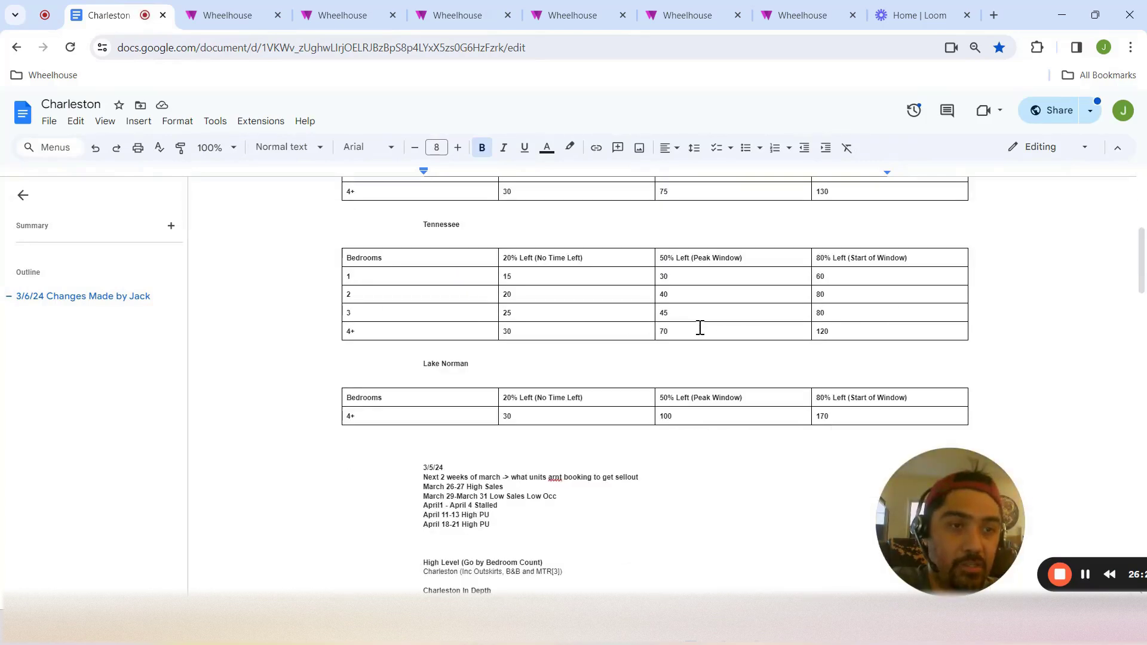
{"action": "scroll", "coordinate": [700, 327], "scroll_direction": "up", "scroll_amount": 4}
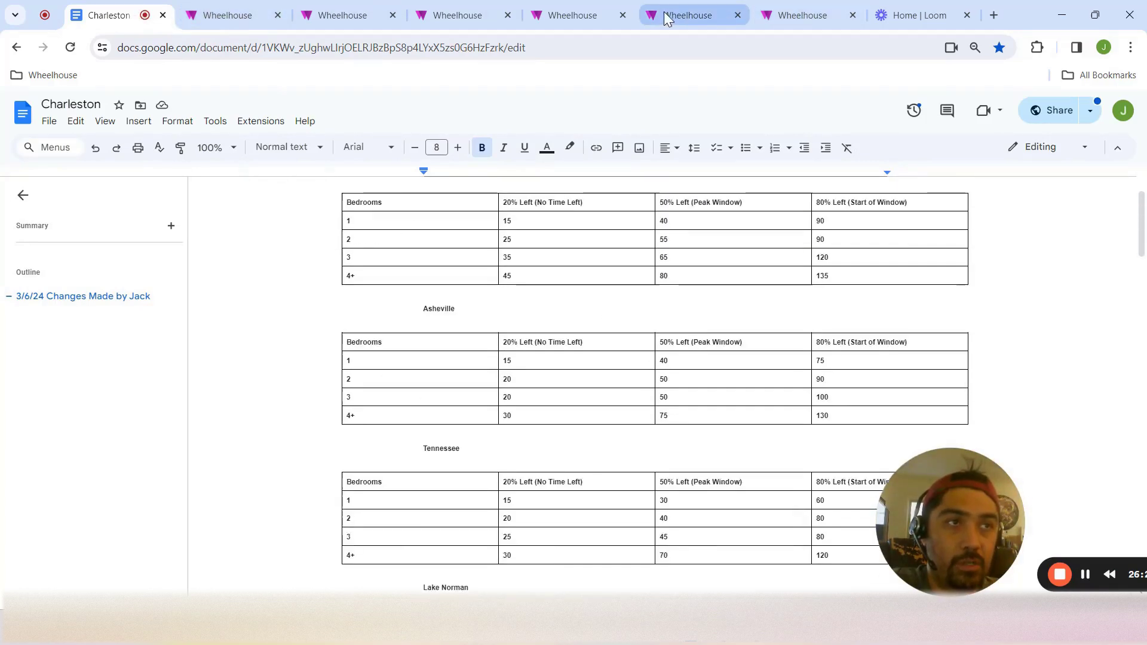
{"action": "scroll", "coordinate": [566, 292], "scroll_direction": "up", "scroll_amount": 2}
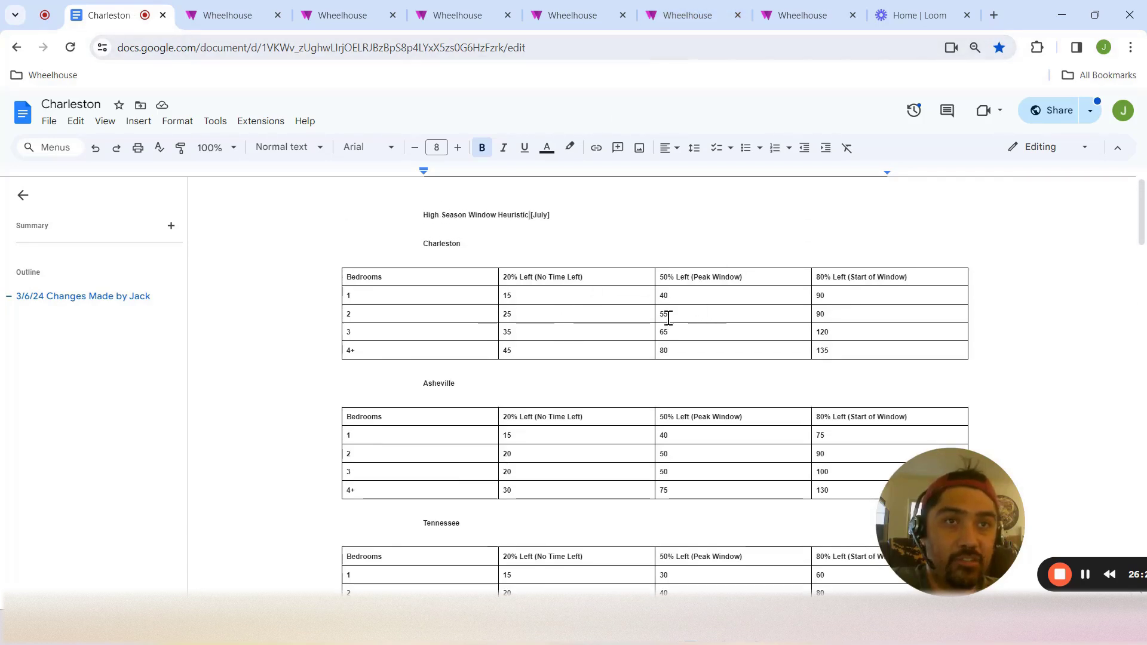
Close the first two Wheelhouse browser tabs and review the Monthly Pacing chart on the remaining Bookings page
{"action": "left_click", "coordinate": [226, 8]}
{"action": "left_click", "coordinate": [278, 15]}
{"action": "left_click", "coordinate": [278, 15]}
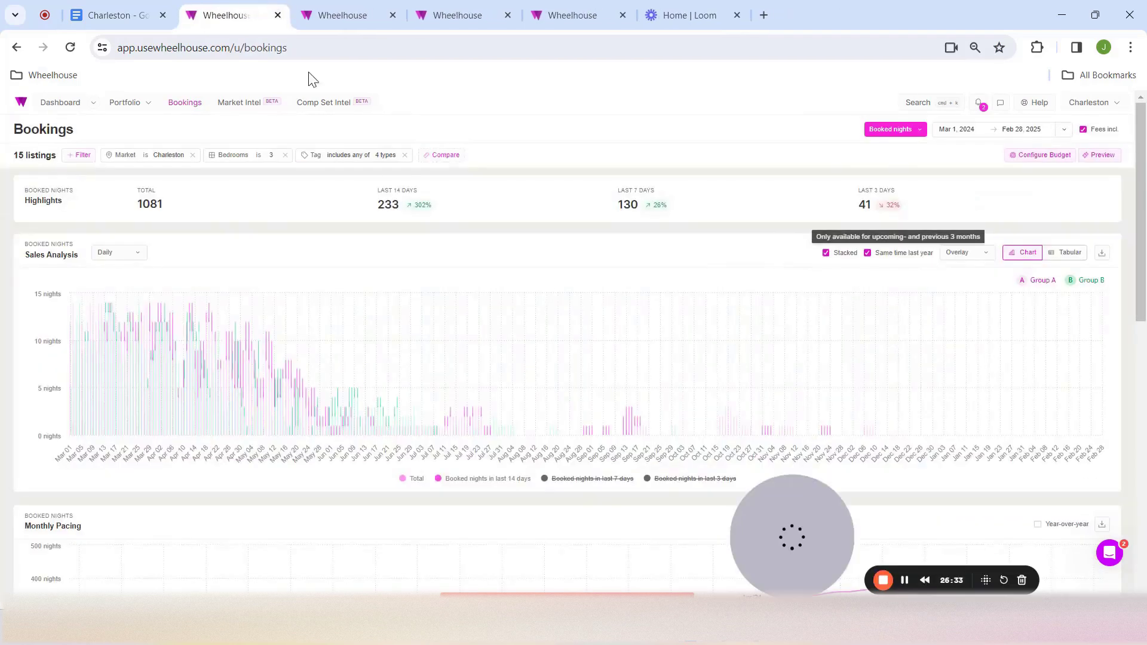
{"action": "scroll", "coordinate": [773, 349], "scroll_direction": "down", "scroll_amount": 7}
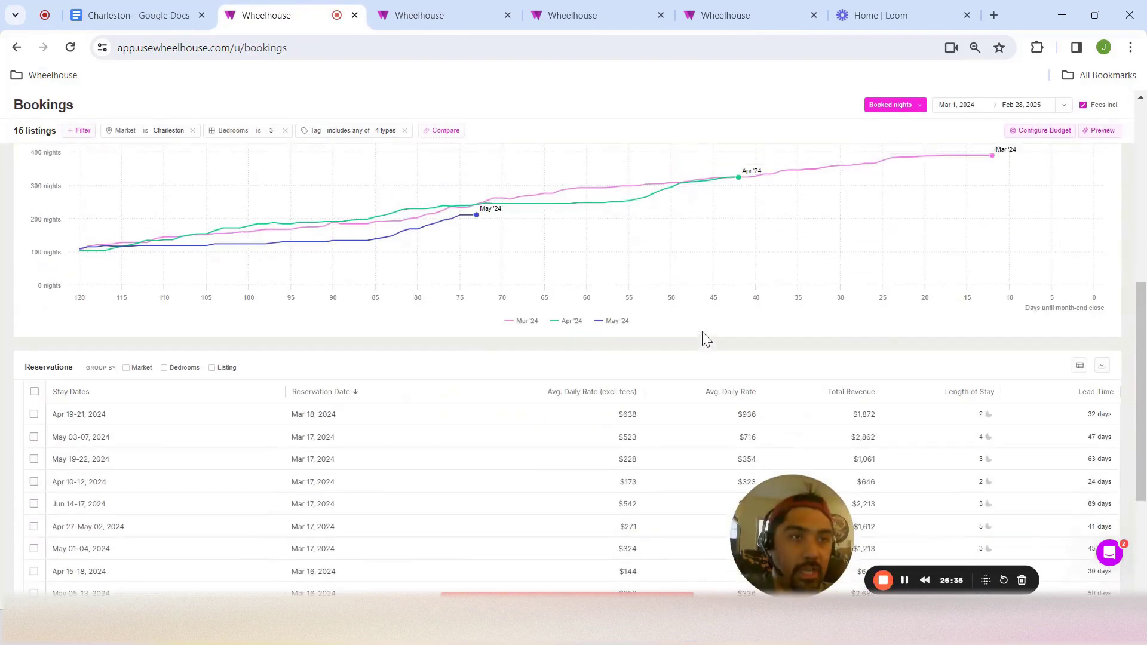
{"action": "scroll", "coordinate": [706, 340], "scroll_direction": "up", "scroll_amount": 2}
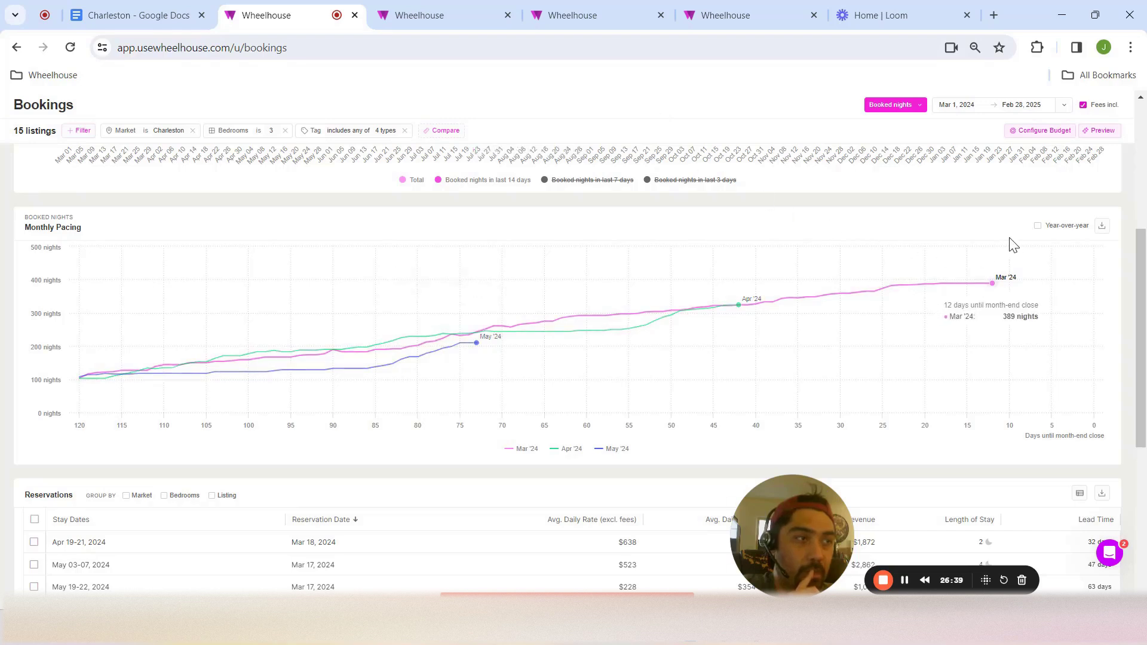
Set the bookings date range to Jun 1, 2024 through Aug 31, 2024 and apply it
{"action": "scroll", "coordinate": [904, 315], "scroll_direction": "up", "scroll_amount": 5}
{"action": "left_click", "coordinate": [949, 138]}
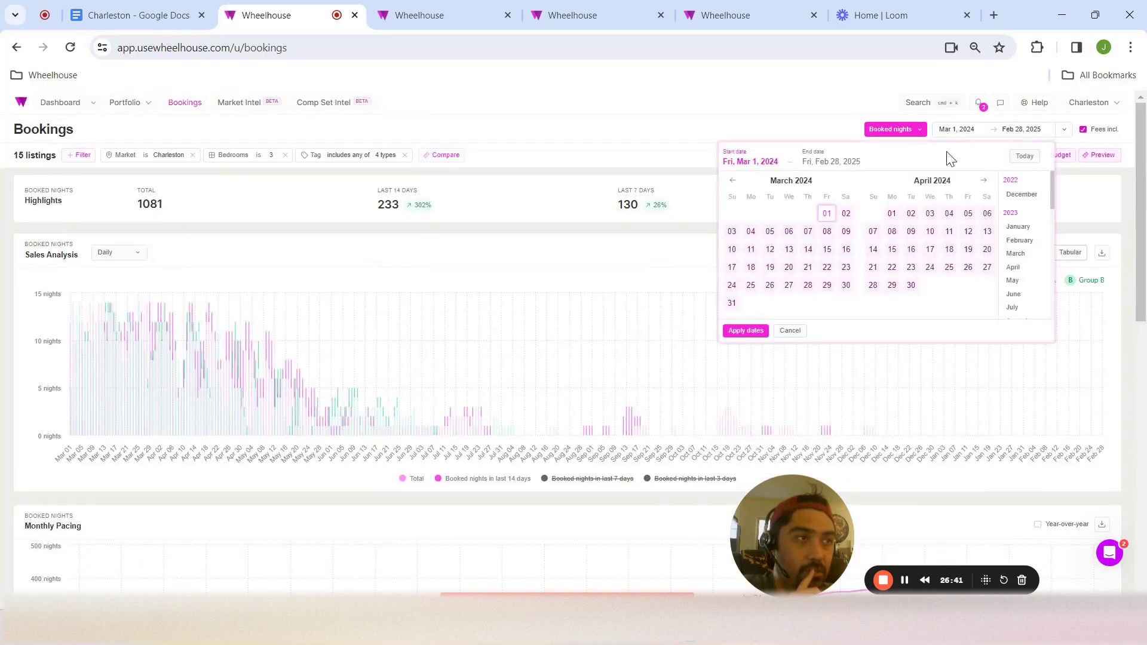
{"action": "left_click", "coordinate": [984, 182]}
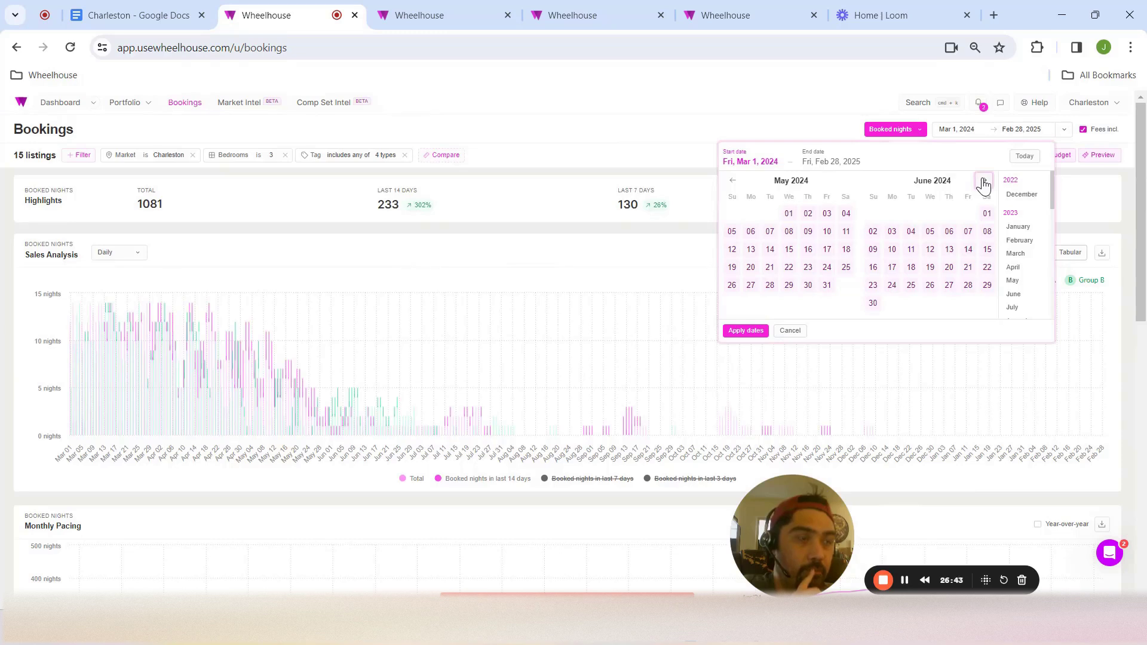
{"action": "left_click", "coordinate": [983, 182]}
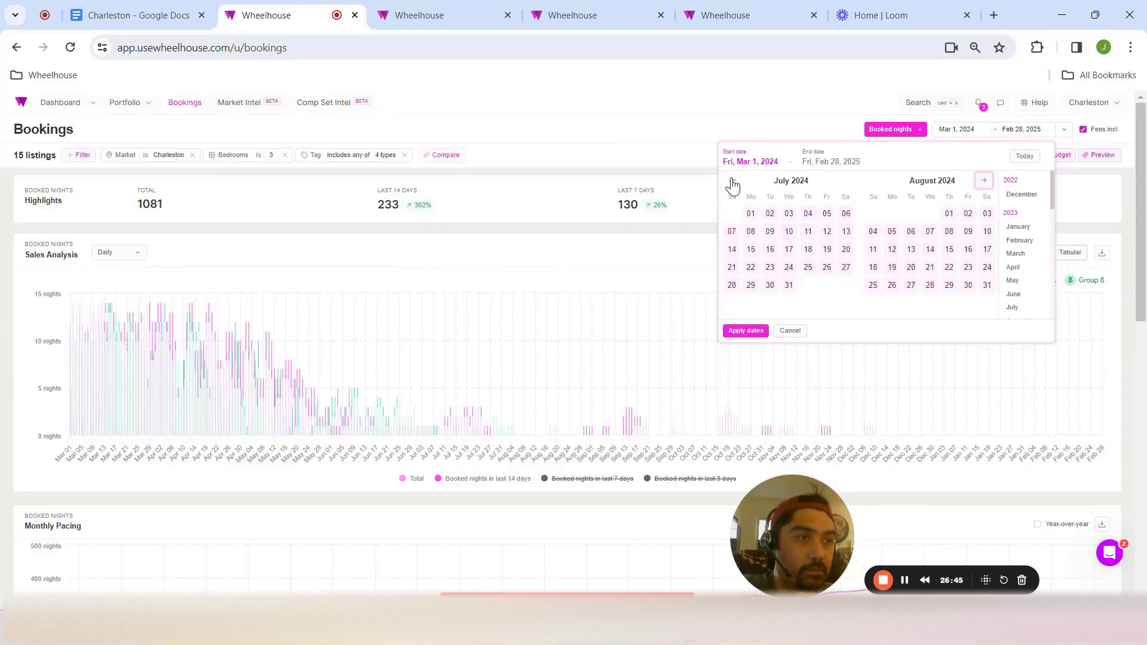
{"action": "left_click", "coordinate": [733, 182]}
{"action": "left_click", "coordinate": [985, 214]}
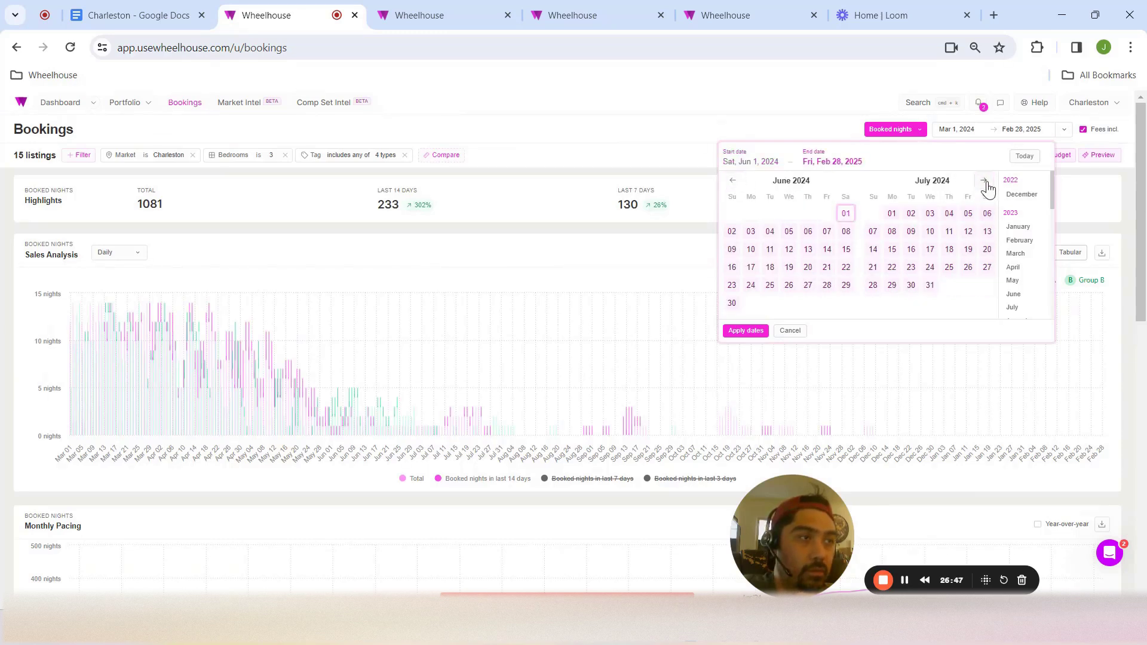
{"action": "left_click", "coordinate": [985, 182]}
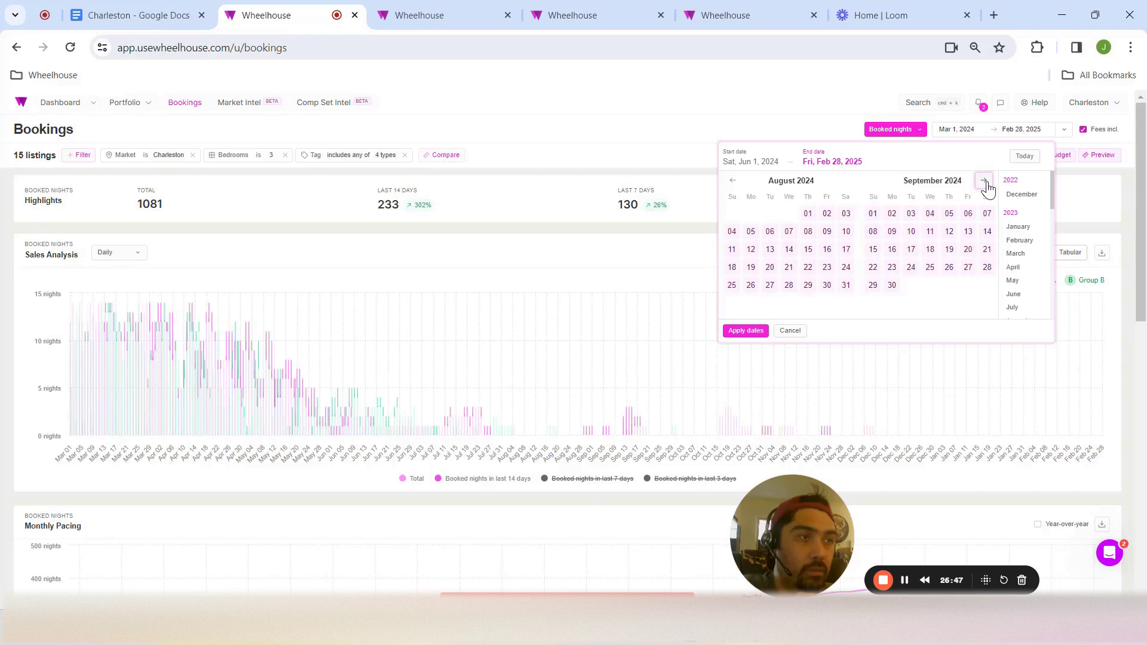
{"action": "left_click", "coordinate": [846, 285]}
{"action": "left_click", "coordinate": [745, 330]}
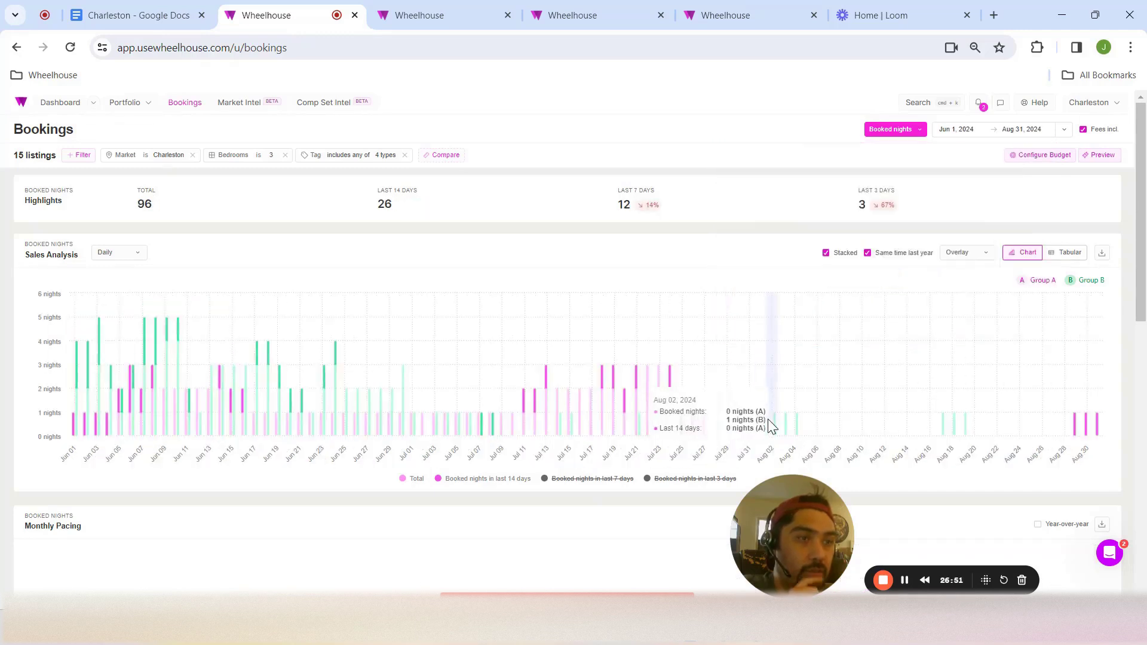
Try the year-over-year comparison on the Monthly Pacing chart and switch it back off
{"action": "scroll", "coordinate": [769, 418], "scroll_direction": "down", "scroll_amount": 10}
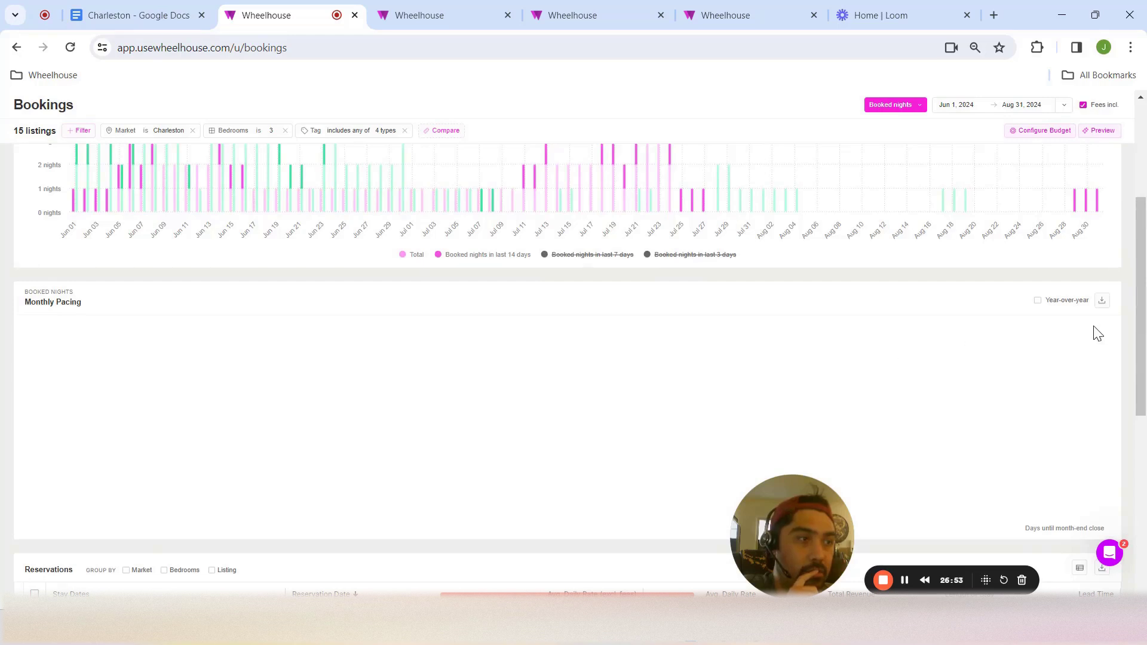
{"action": "left_click", "coordinate": [1056, 308]}
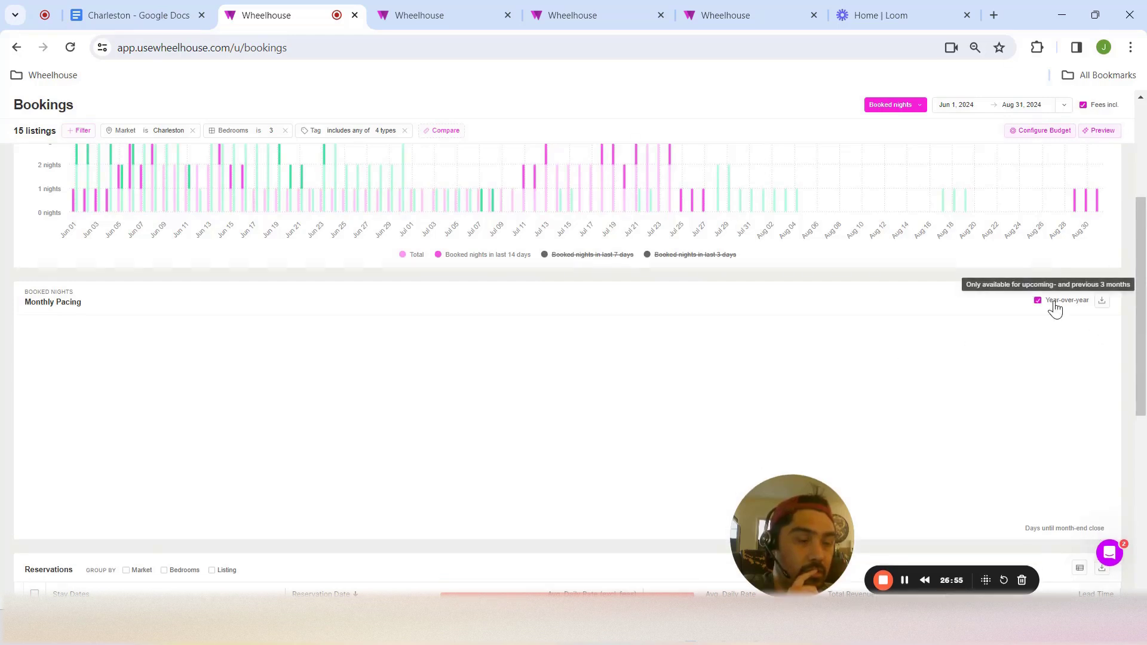
{"action": "left_click", "coordinate": [1056, 303]}
{"action": "scroll", "coordinate": [749, 325], "scroll_direction": "up", "scroll_amount": 4}
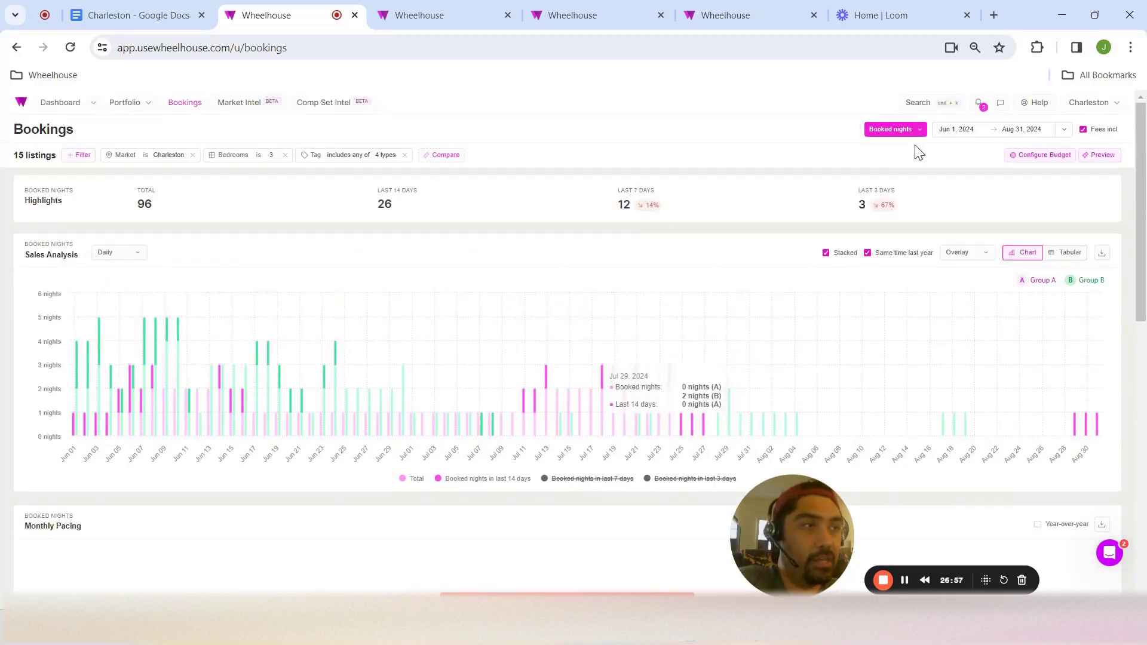
Set the start date of the bookings date range to Mar 1, 2024
{"action": "left_click", "coordinate": [956, 129]}
{"action": "left_click", "coordinate": [732, 180]}
{"action": "left_click", "coordinate": [732, 181]}
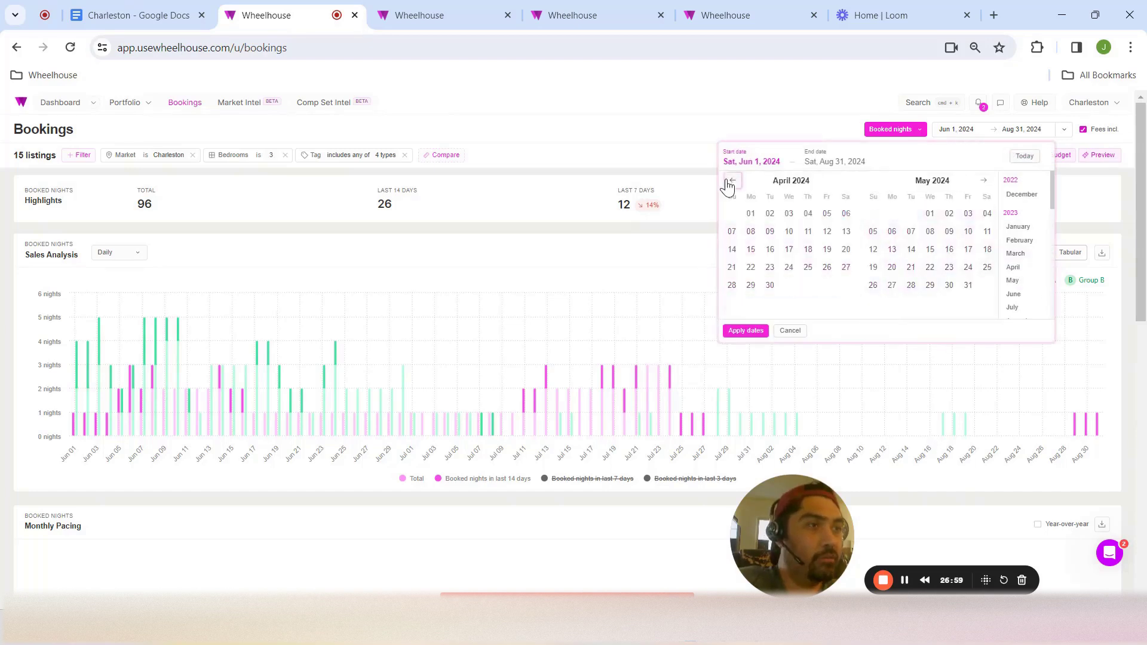
{"action": "left_click", "coordinate": [732, 181]}
{"action": "left_click", "coordinate": [730, 182]}
{"action": "left_click", "coordinate": [729, 182]}
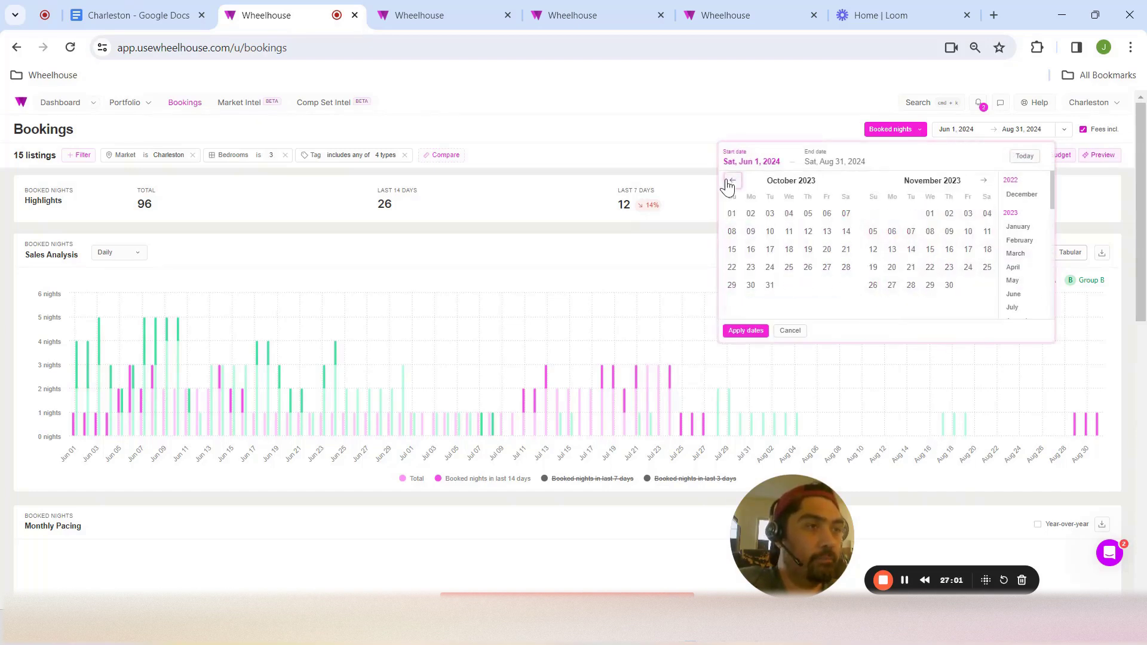
{"action": "left_click", "coordinate": [729, 182]}
{"action": "left_click", "coordinate": [985, 182]}
{"action": "left_click", "coordinate": [985, 183]}
{"action": "left_click", "coordinate": [986, 183]}
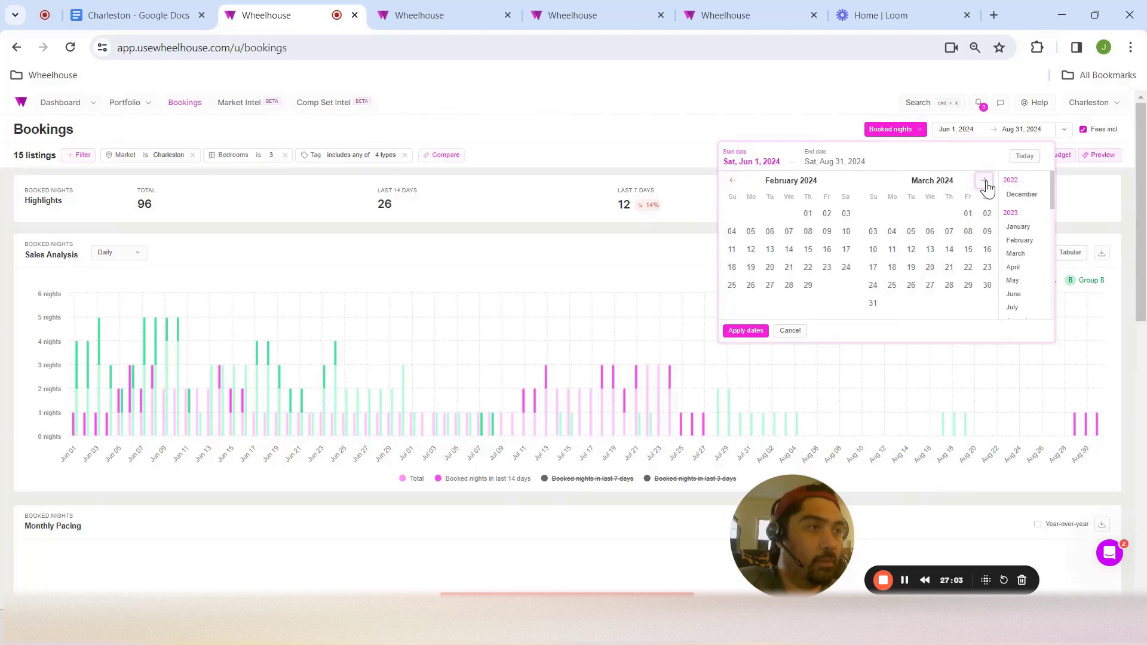
{"action": "left_click", "coordinate": [968, 214]}
Set the end date of the bookings date range to Mar 31, 2025 and apply the dates
{"action": "left_click", "coordinate": [984, 182]}
{"action": "double_click", "coordinate": [983, 181]}
{"action": "triple_click", "coordinate": [984, 181]}
{"action": "triple_click", "coordinate": [984, 181]}
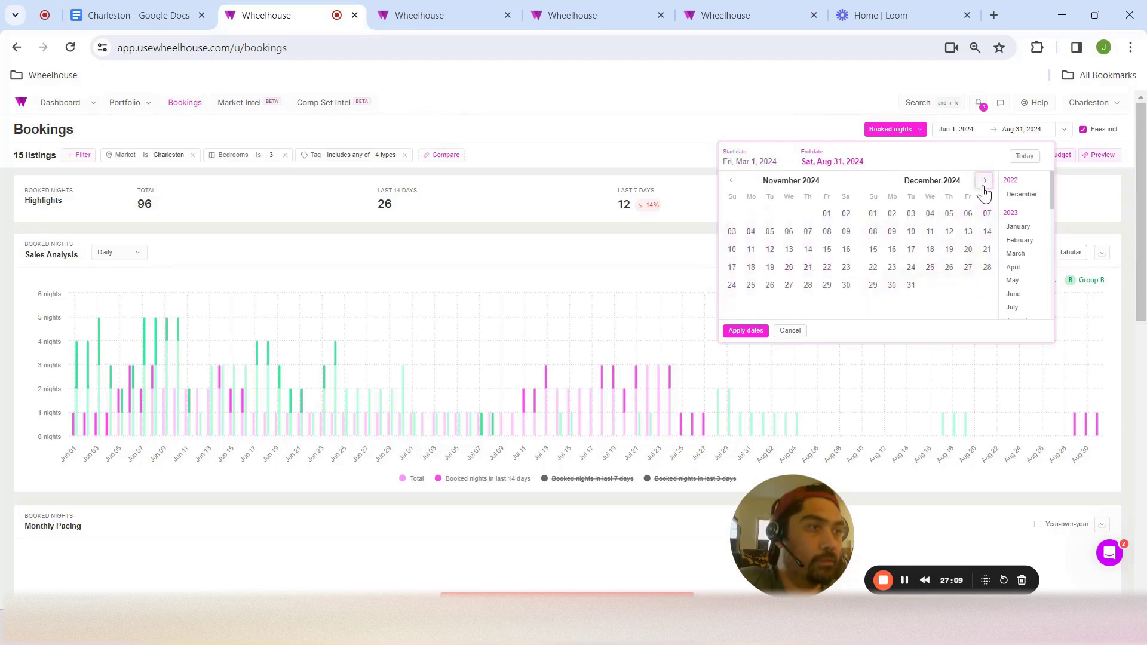
{"action": "triple_click", "coordinate": [984, 181]}
{"action": "triple_click", "coordinate": [984, 182]}
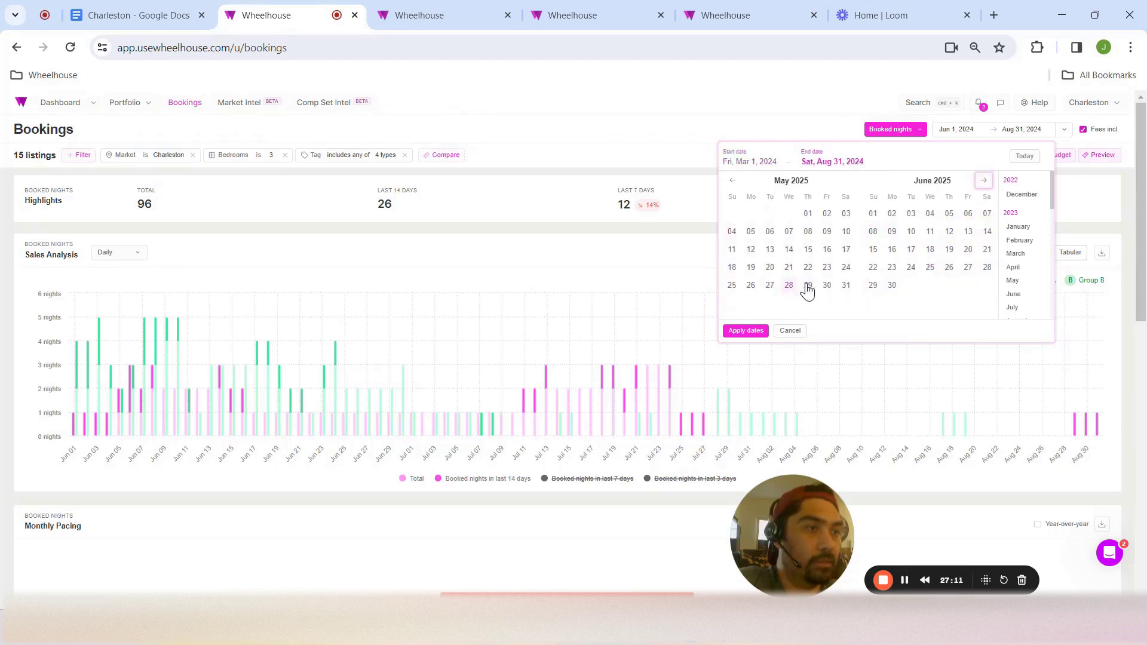
{"action": "double_click", "coordinate": [734, 181]}
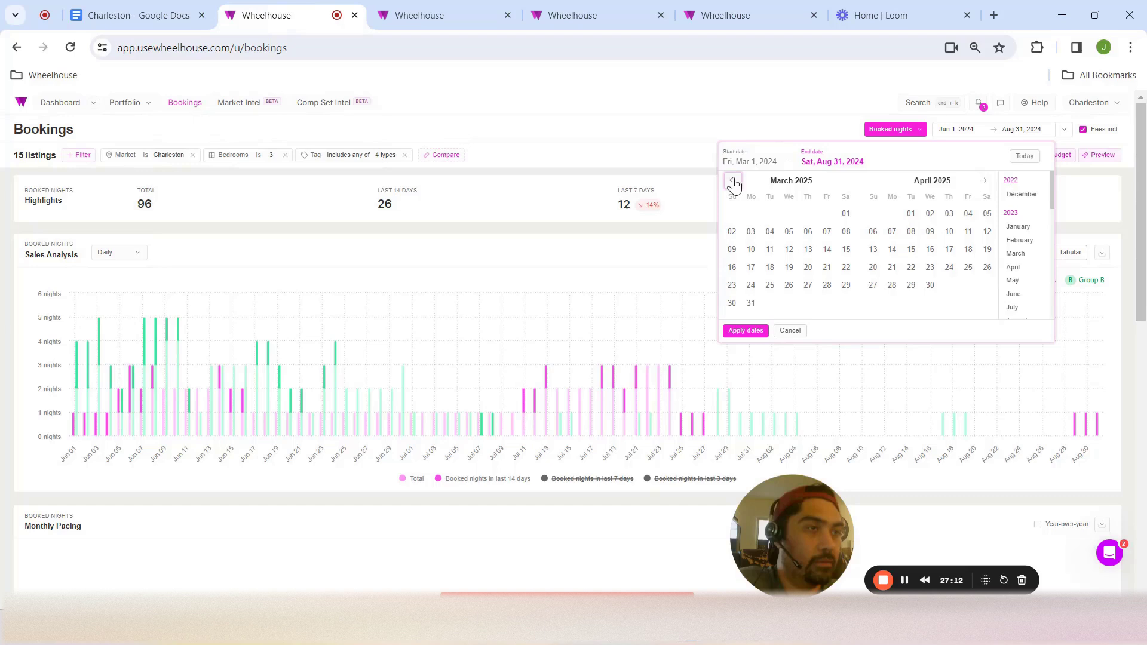
{"action": "left_click", "coordinate": [752, 305]}
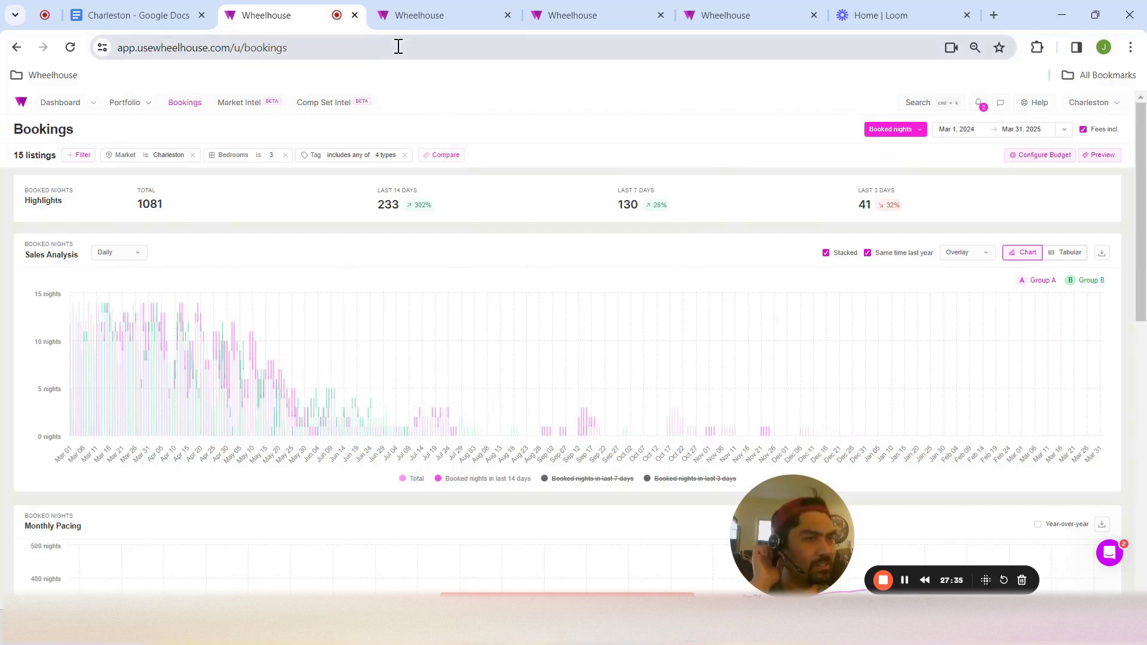
Look through the base price settings of the listings in the other Wheelhouse tabs and return to the first listing
{"action": "left_click", "coordinate": [428, 13]}
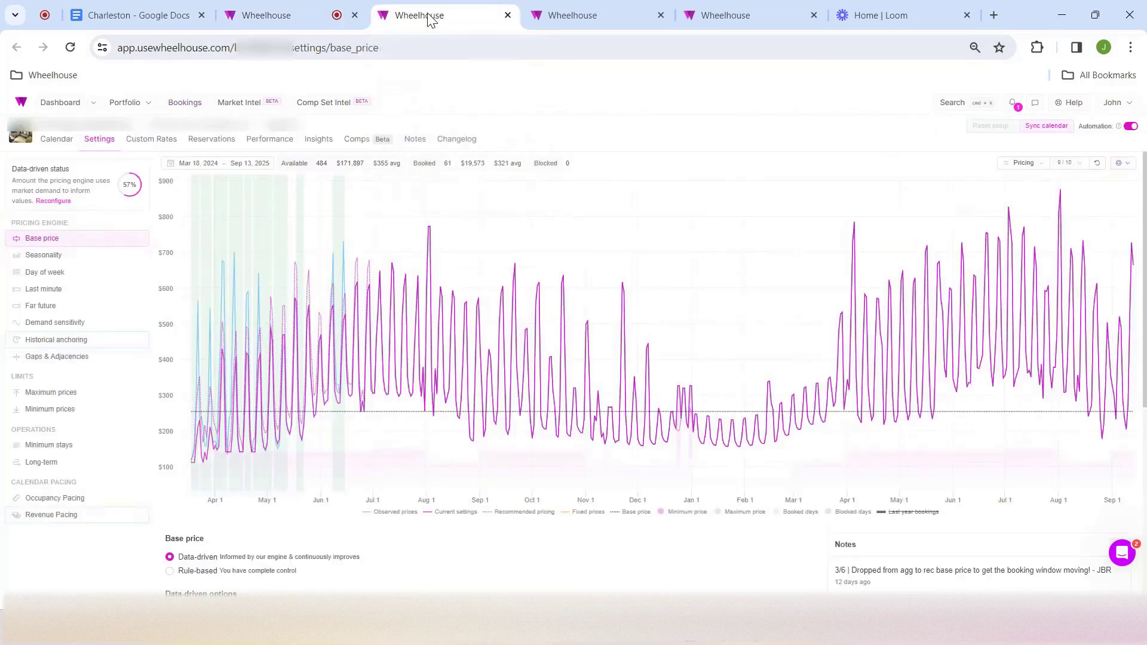
{"action": "left_click", "coordinate": [536, 9]}
{"action": "left_click", "coordinate": [717, 13]}
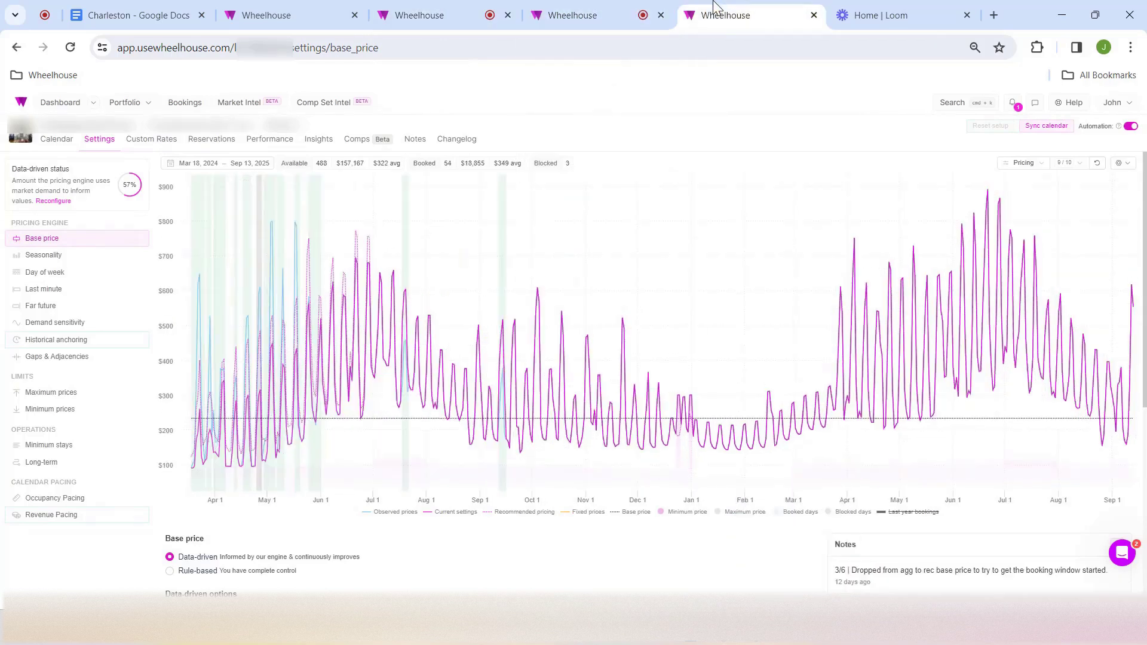
{"action": "left_click", "coordinate": [459, 10]}
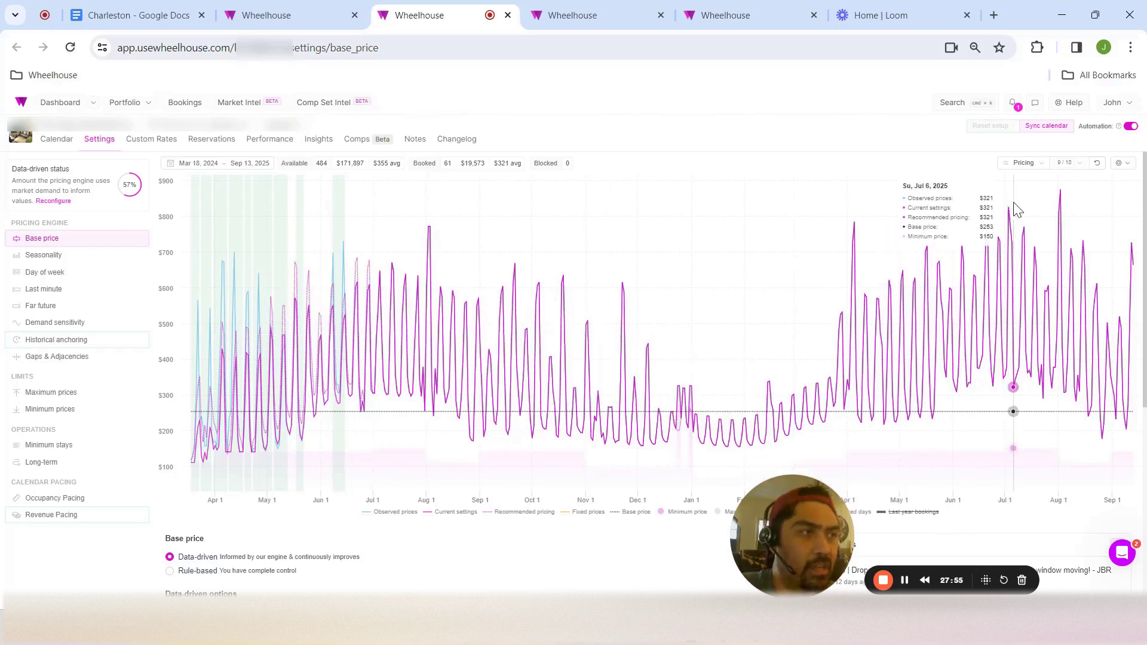
Check the available pricing series and show the Last year bookings series on the listing's pricing chart
{"action": "left_click", "coordinate": [1076, 164]}
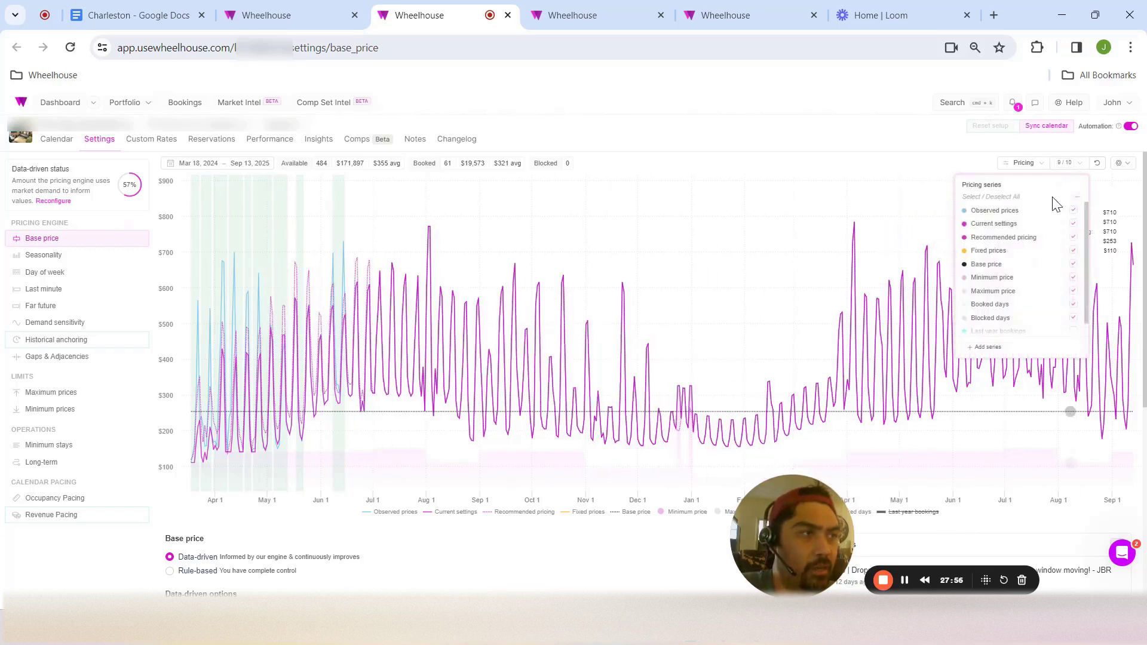
{"action": "left_click", "coordinate": [987, 348]}
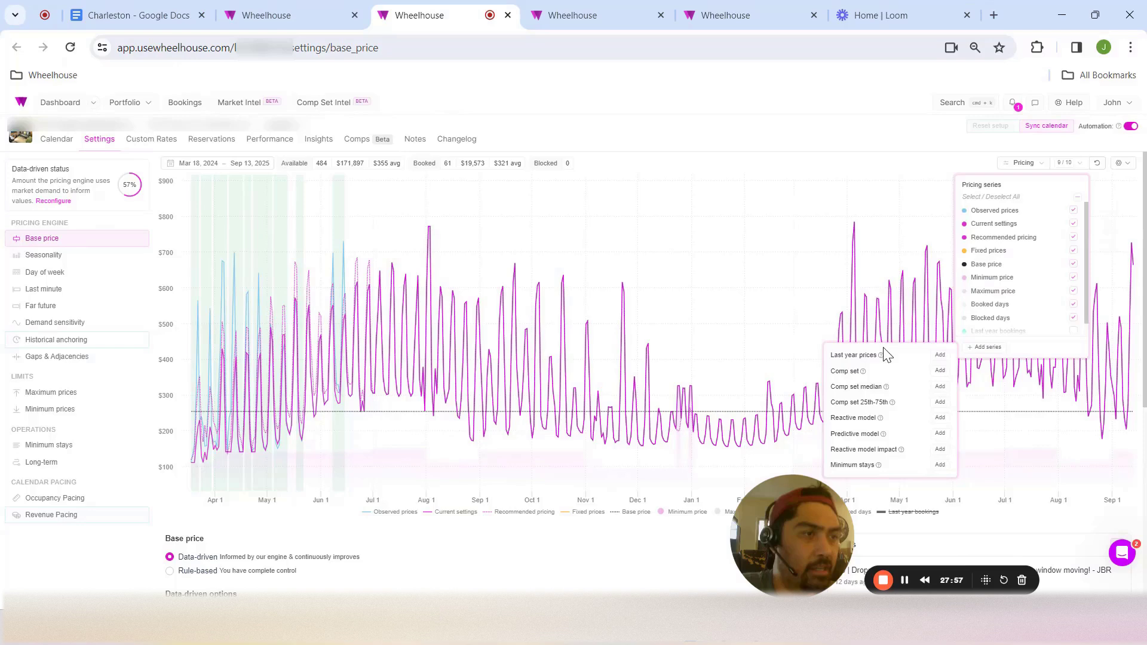
{"action": "left_click", "coordinate": [1085, 172]}
{"action": "left_click", "coordinate": [915, 512]}
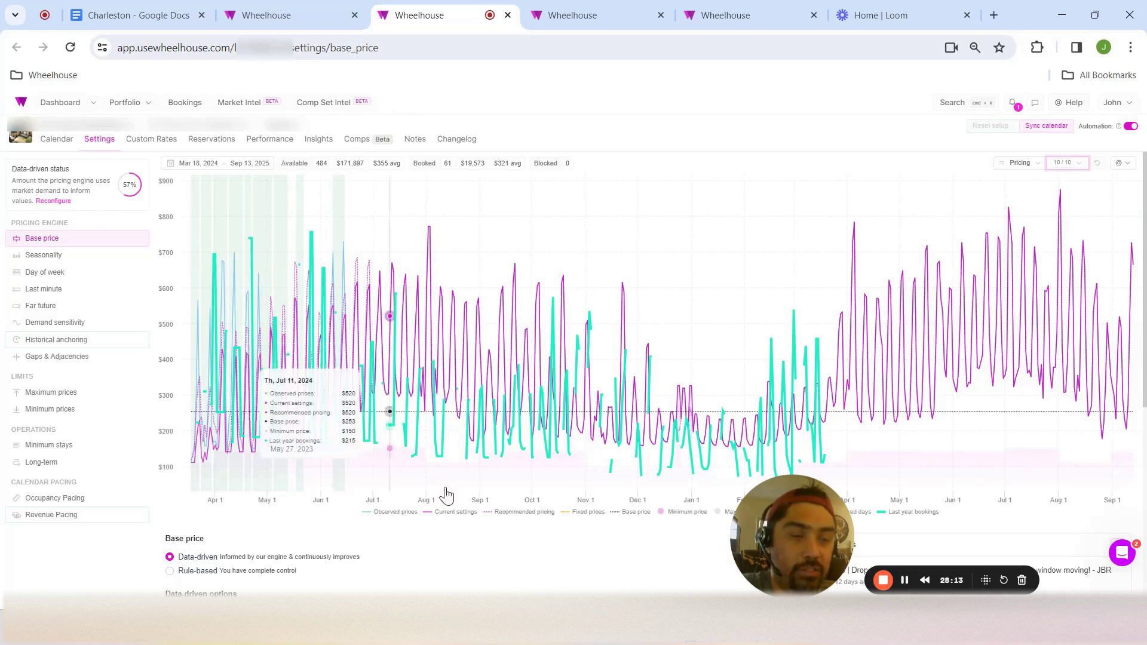
Hide the Observed prices, Recommended pricing and Base price series from the listing's pricing chart
{"action": "left_click", "coordinate": [395, 512]}
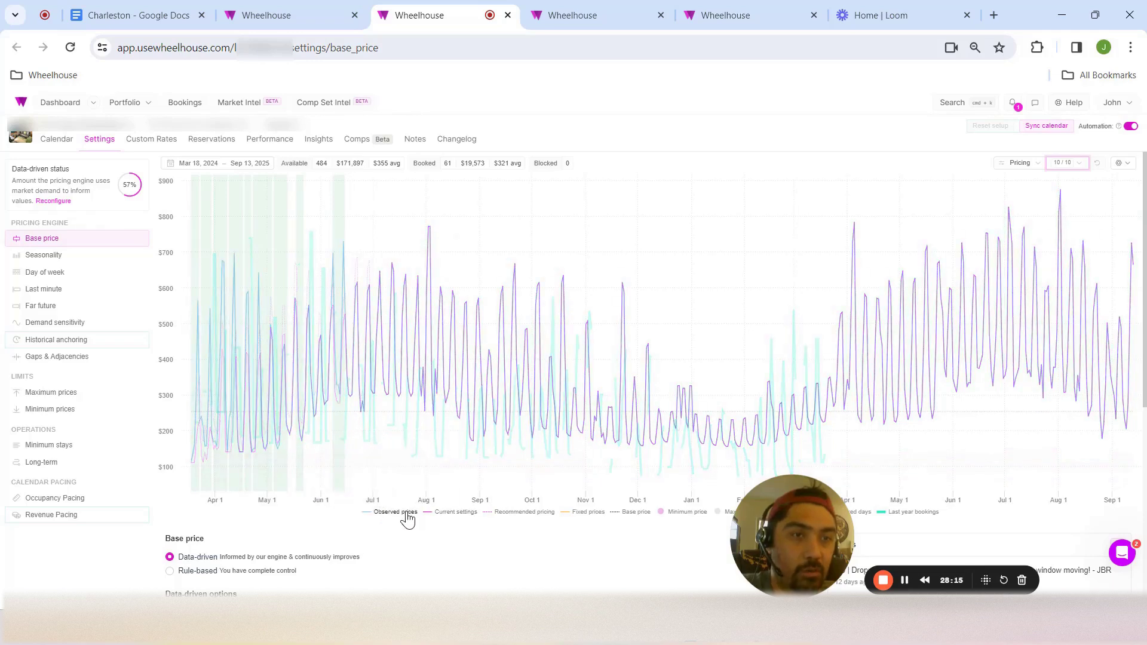
{"action": "left_click", "coordinate": [502, 513]}
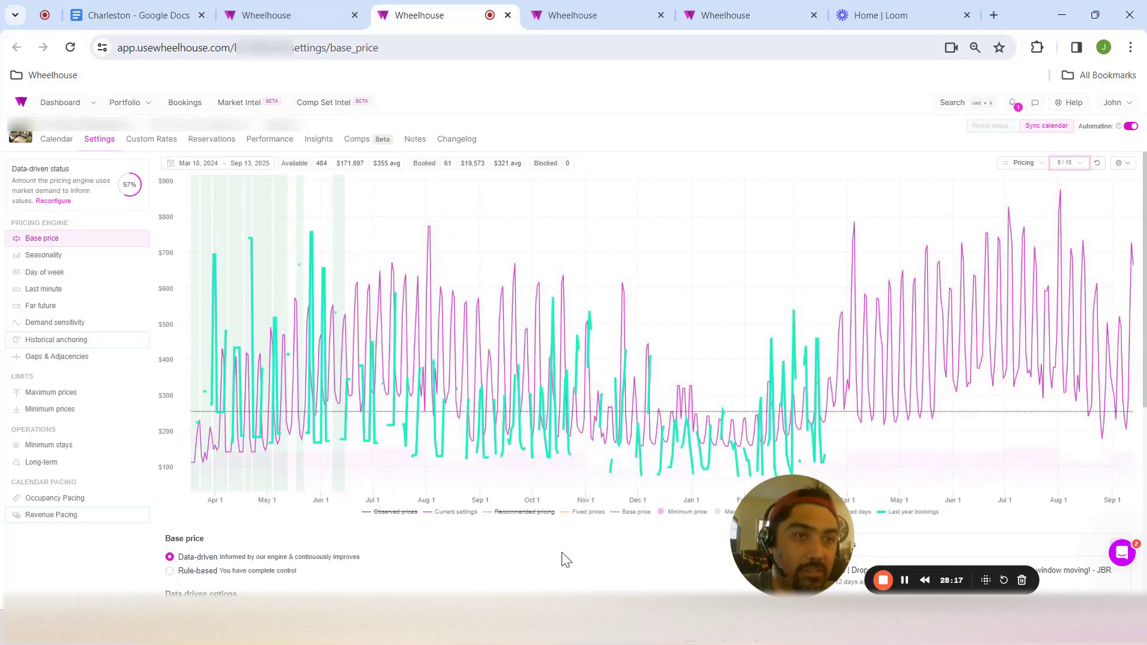
{"action": "left_click", "coordinate": [636, 513]}
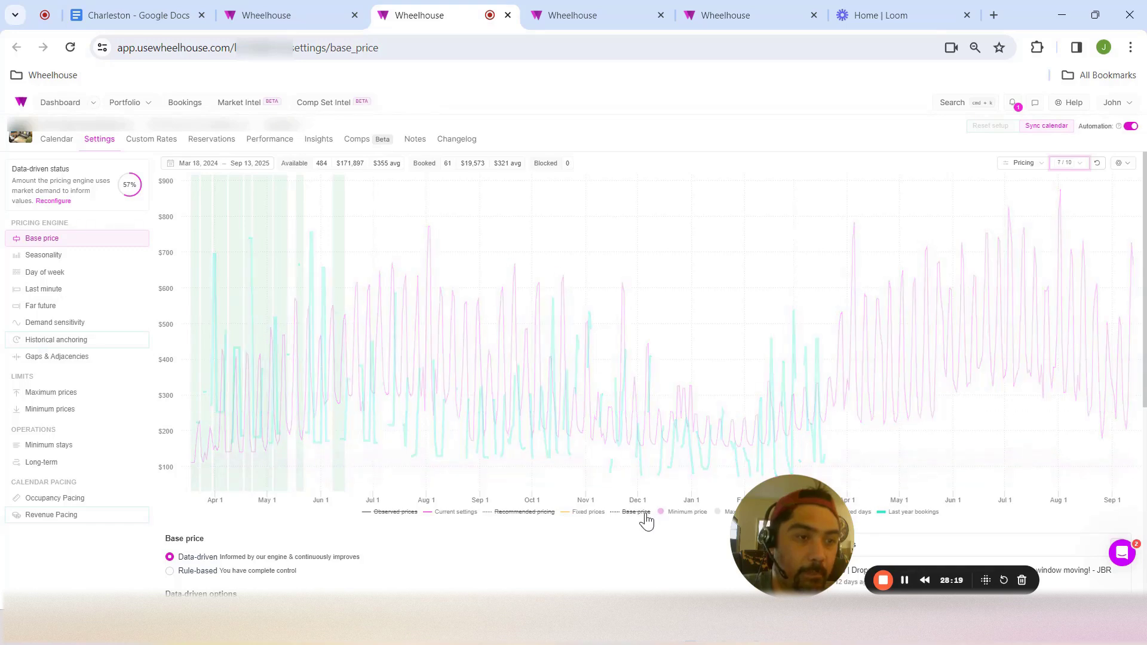
{"action": "scroll", "coordinate": [681, 478], "scroll_direction": "down", "scroll_amount": 3}
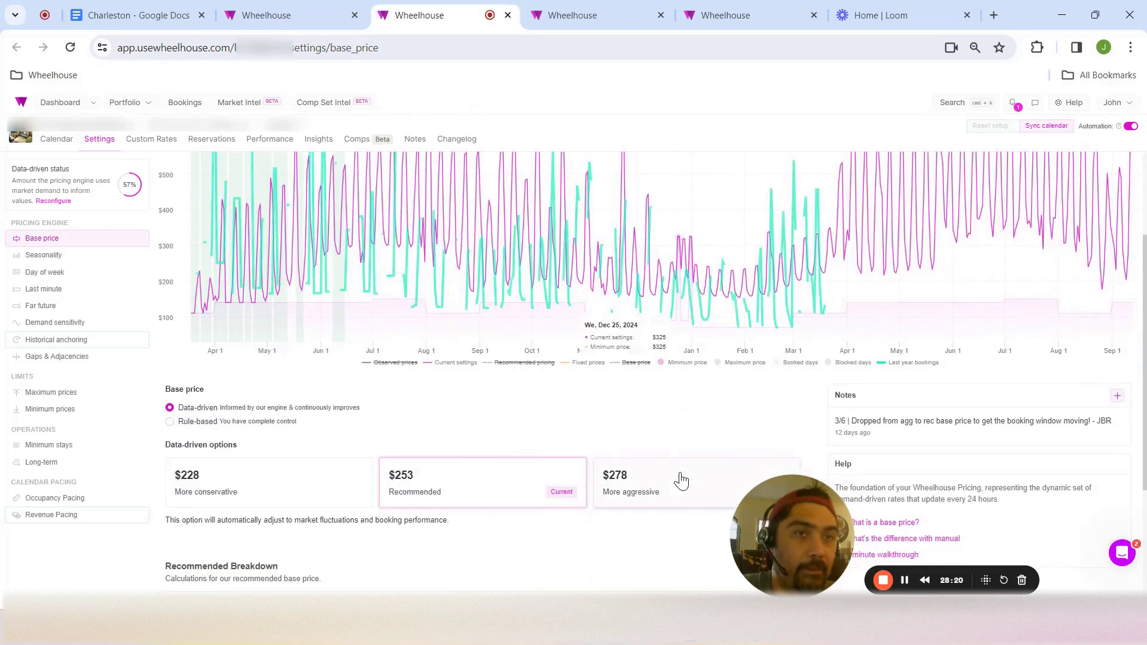
Hide the Booked days series on the listing's pricing chart and examine Jun 2 to Nov 16, 2024 up close, restoring the full date range
{"action": "left_click", "coordinate": [789, 370]}
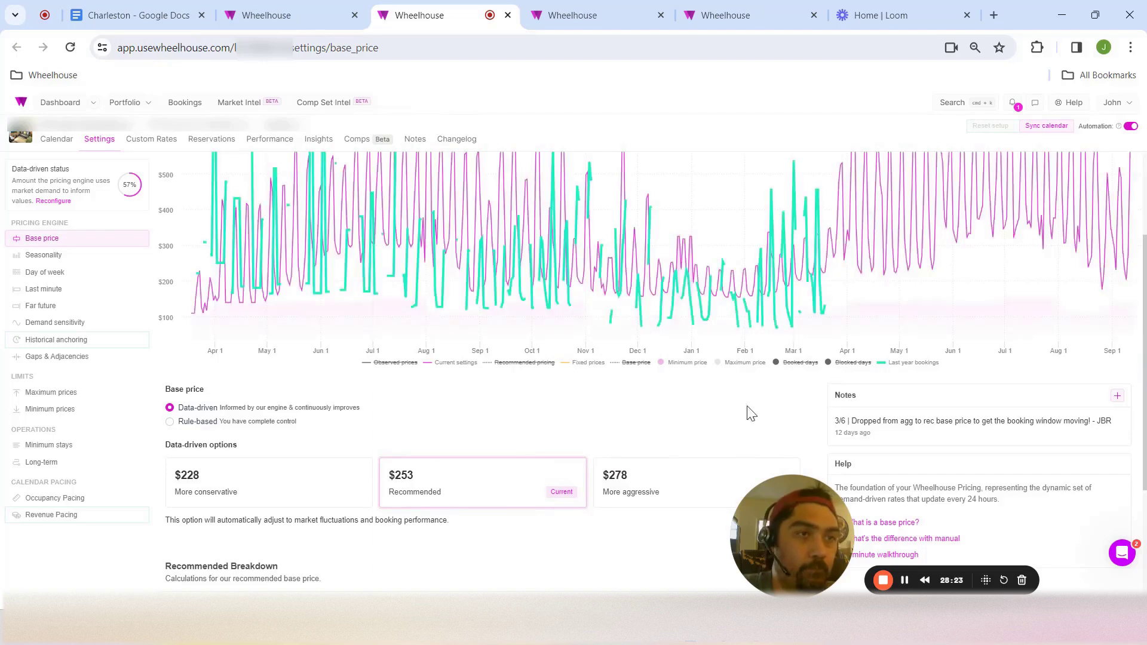
{"action": "scroll", "coordinate": [747, 415], "scroll_direction": "up", "scroll_amount": 3}
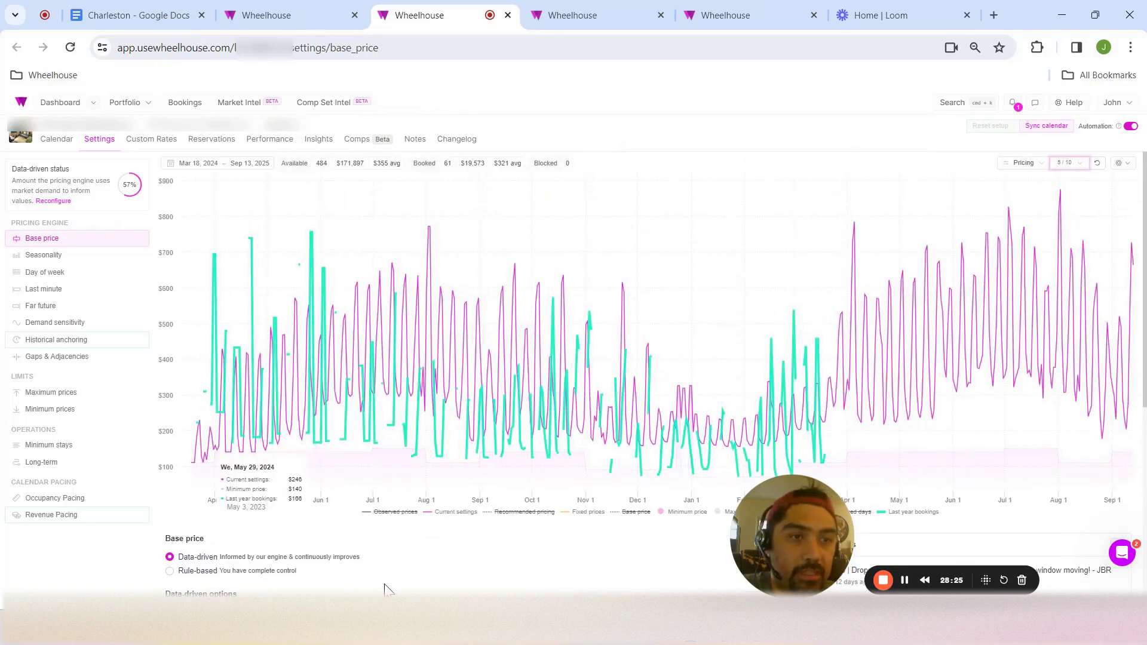
{"action": "left_click_drag", "start_coordinate": [323, 410], "coordinate": [614, 410]}
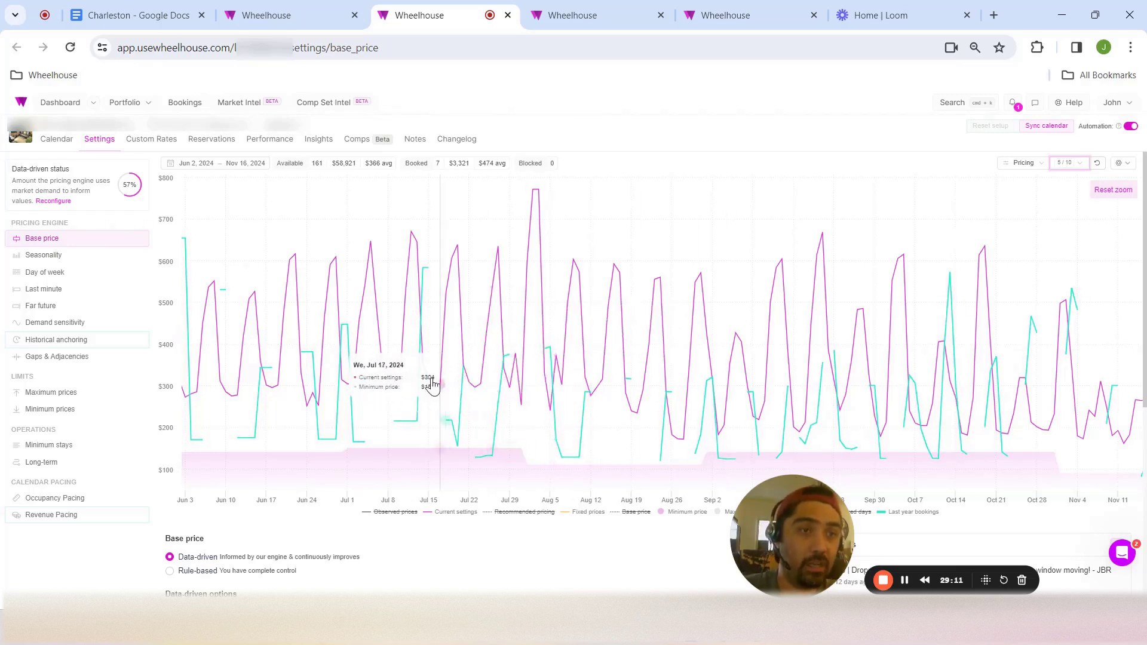
{"action": "left_click", "coordinate": [1113, 190]}
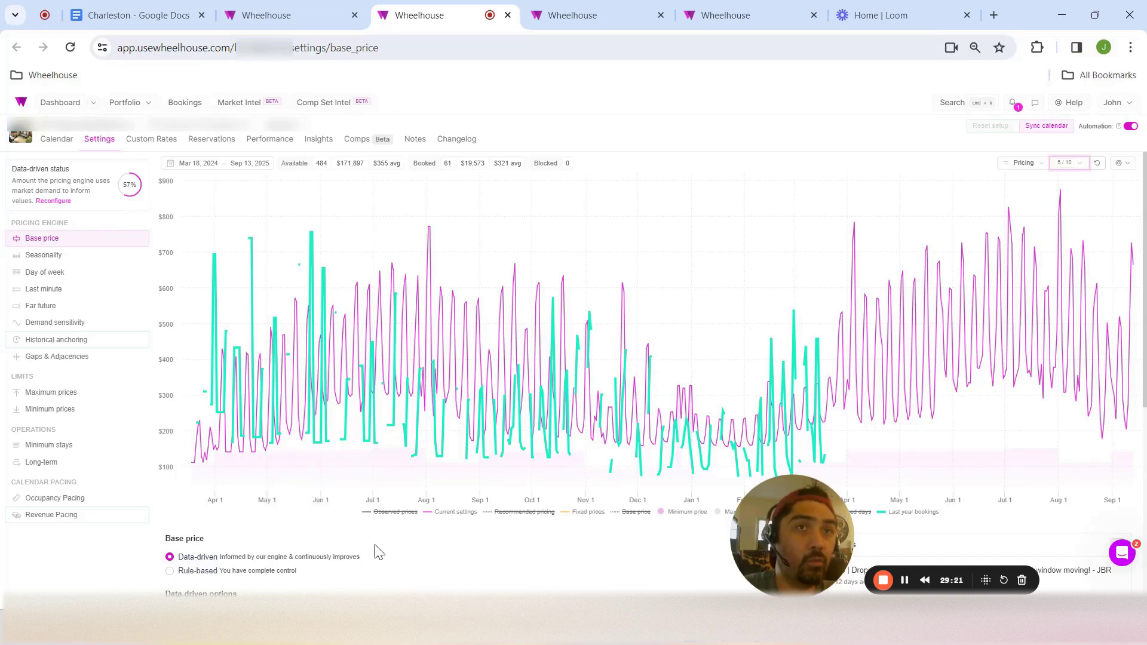
Check the daily bookings chart on the Bookings page and review the first listing's rule-based last-minute discounts
{"action": "left_click", "coordinate": [300, 20]}
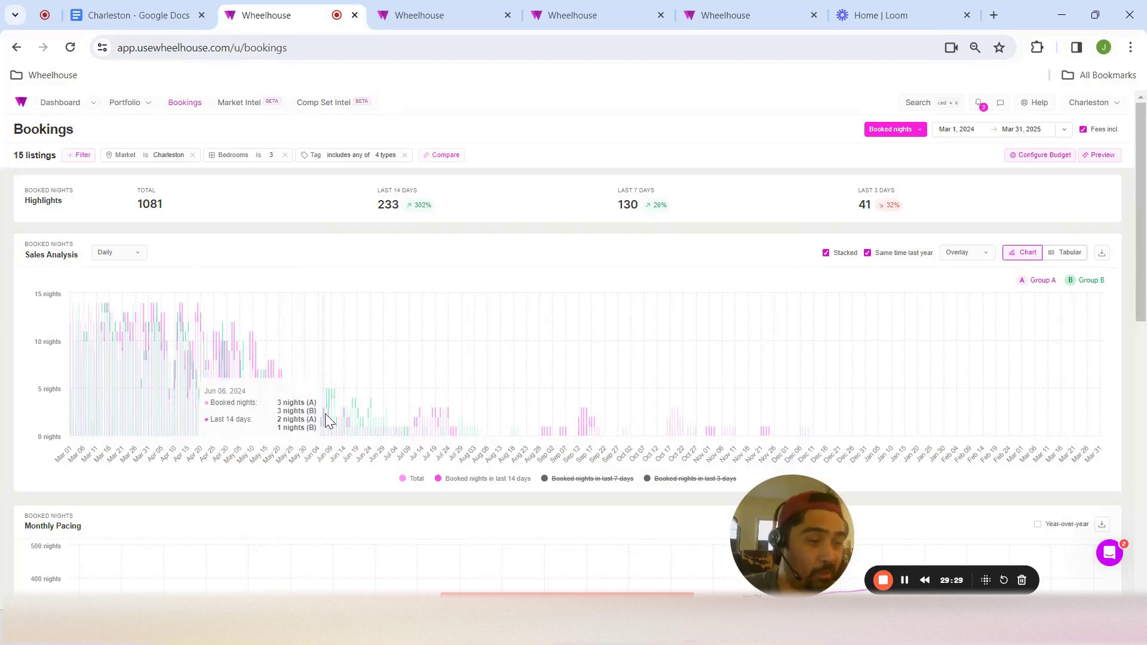
{"action": "left_click", "coordinate": [457, 8]}
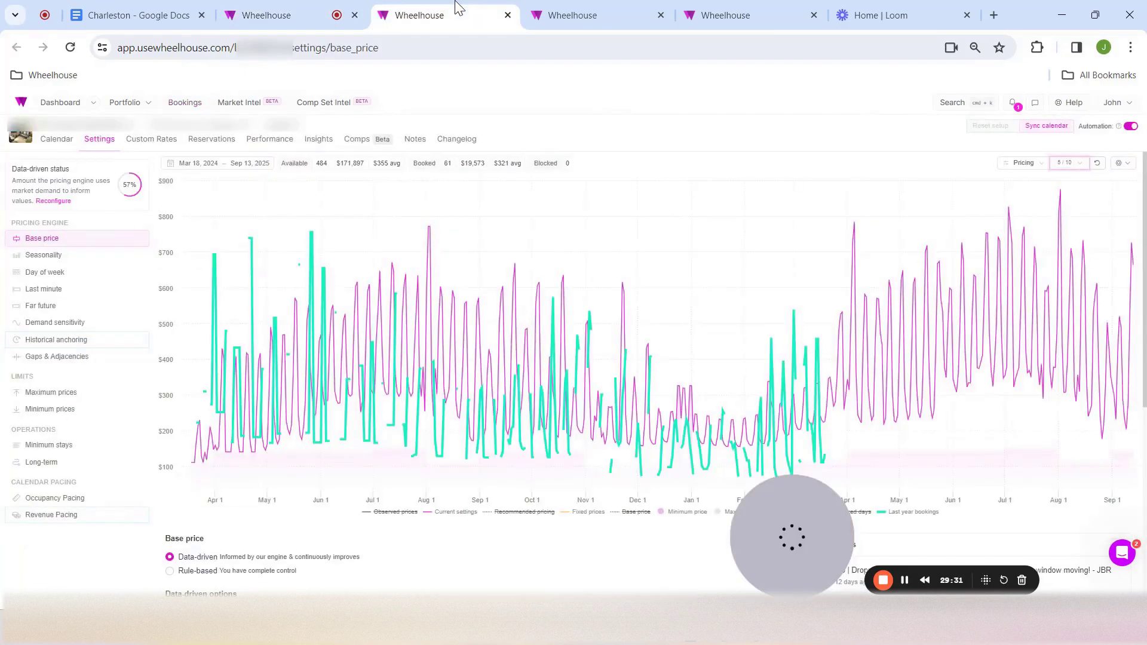
{"action": "left_click", "coordinate": [78, 296]}
{"action": "scroll", "coordinate": [469, 468], "scroll_direction": "down", "scroll_amount": 5}
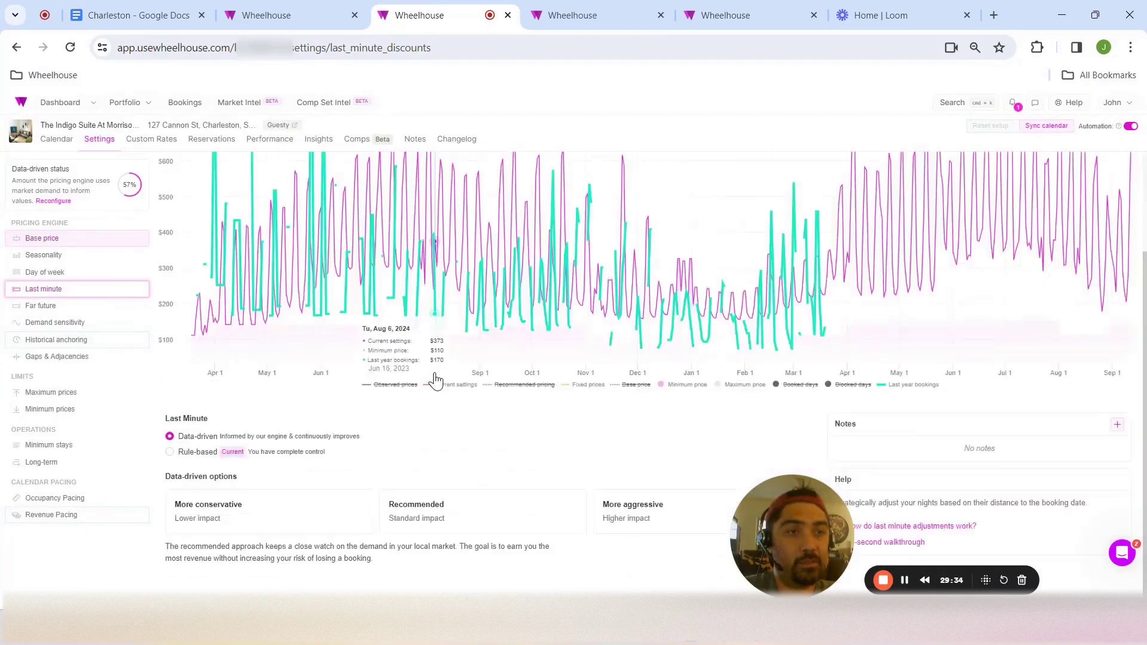
{"action": "scroll", "coordinate": [440, 404], "scroll_direction": "down", "scroll_amount": 6}
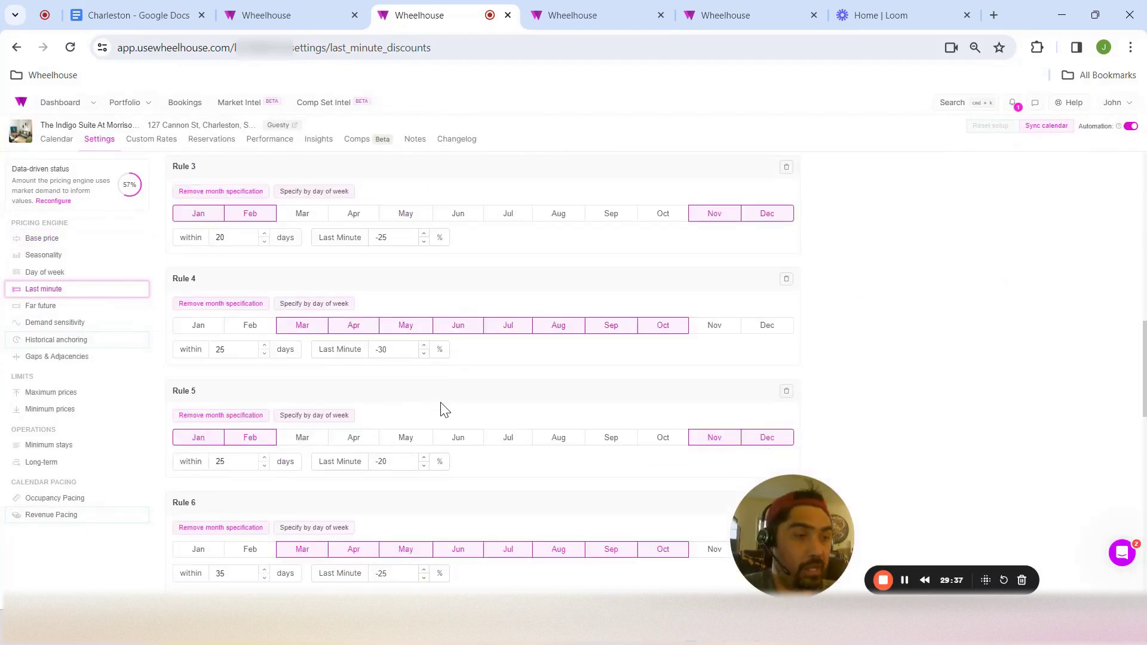
{"action": "scroll", "coordinate": [443, 410], "scroll_direction": "up", "scroll_amount": 10}
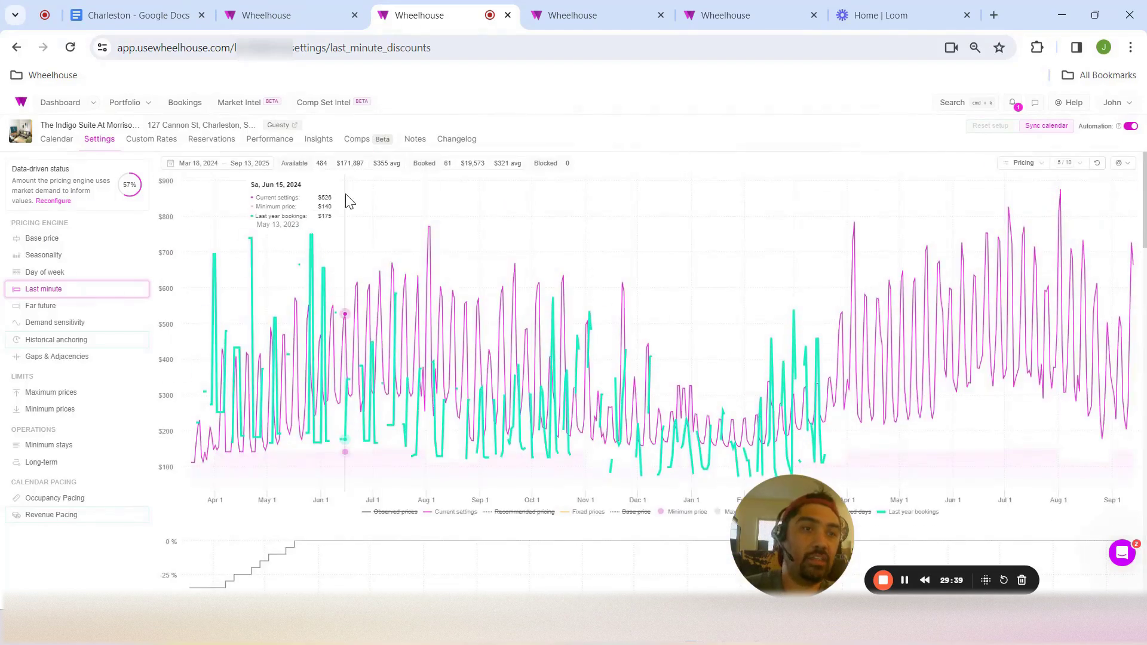
Return to the first listing's base price settings and compare its data-driven base price options with the pricing chart
{"action": "left_click", "coordinate": [98, 241]}
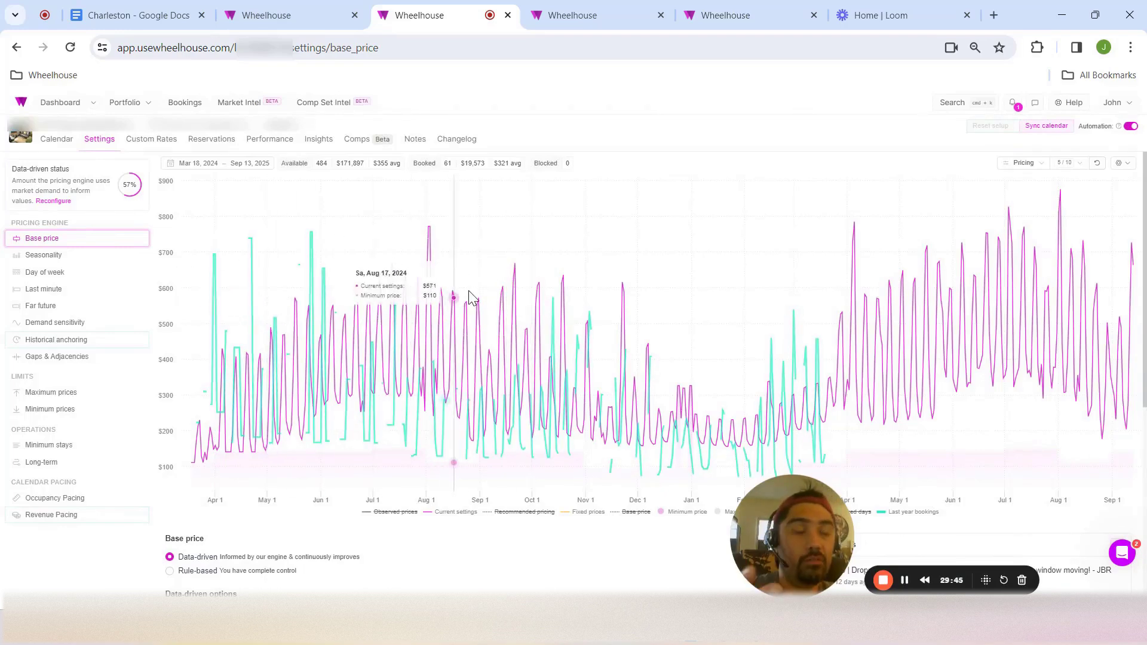
{"action": "scroll", "coordinate": [474, 296], "scroll_direction": "down", "scroll_amount": 2}
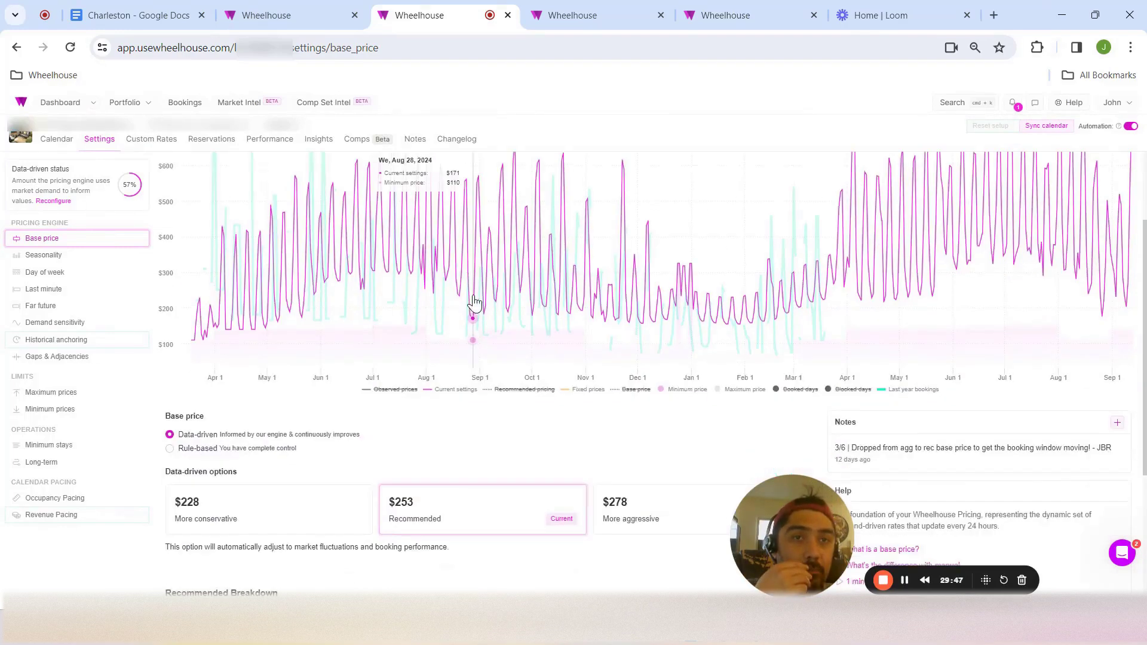
{"action": "scroll", "coordinate": [476, 303], "scroll_direction": "down", "scroll_amount": 1}
{"action": "scroll", "coordinate": [474, 301], "scroll_direction": "up", "scroll_amount": 3}
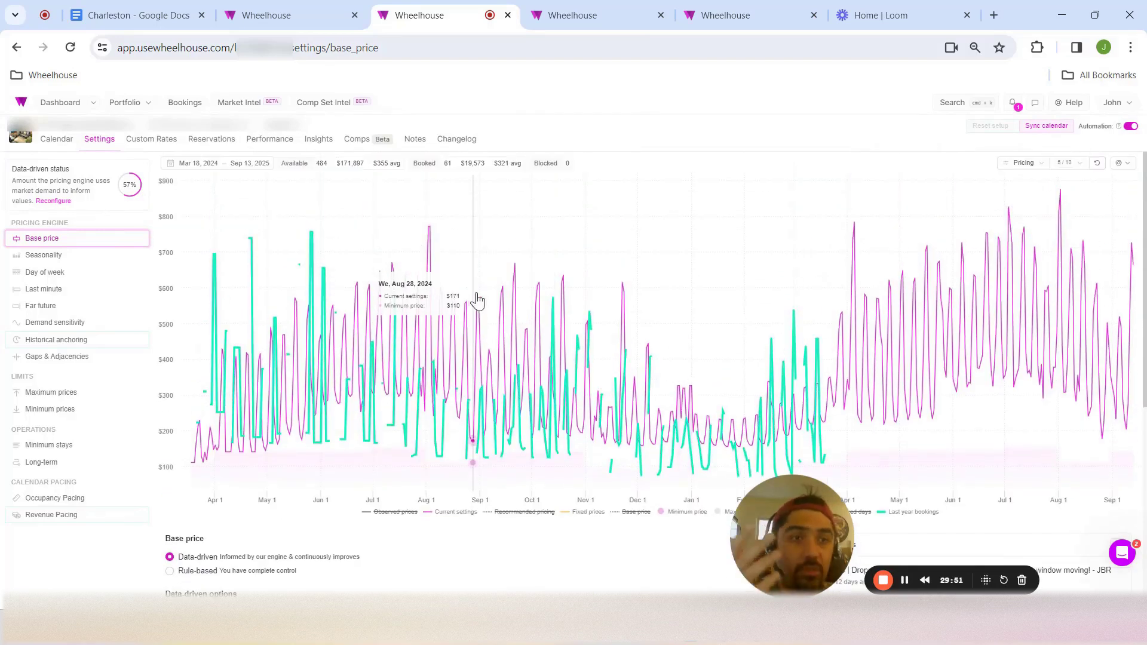
Show the Last year bookings series on the base price charts of the other two open listings
{"action": "left_click", "coordinate": [558, 18]}
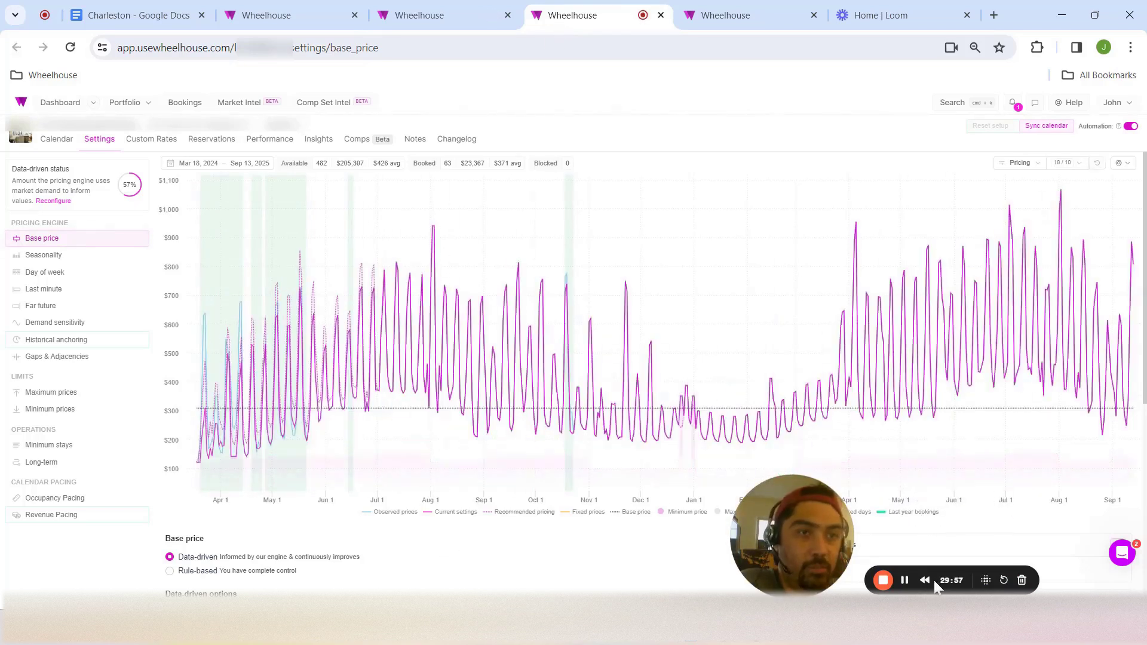
{"action": "left_click", "coordinate": [911, 514]}
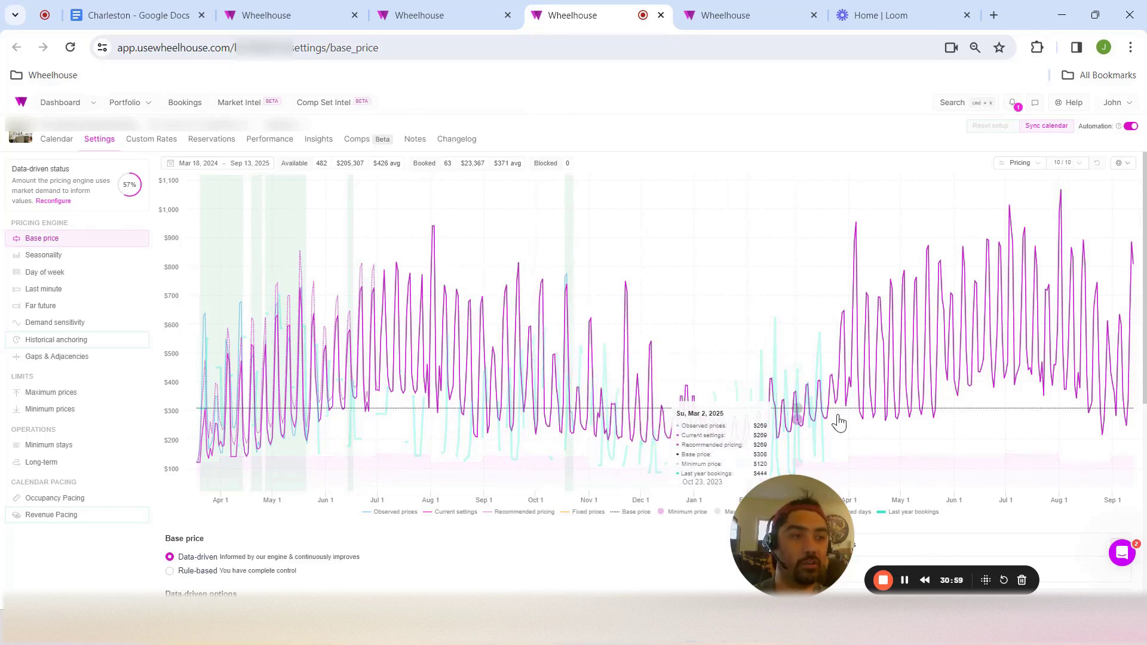
{"action": "left_click", "coordinate": [705, 7]}
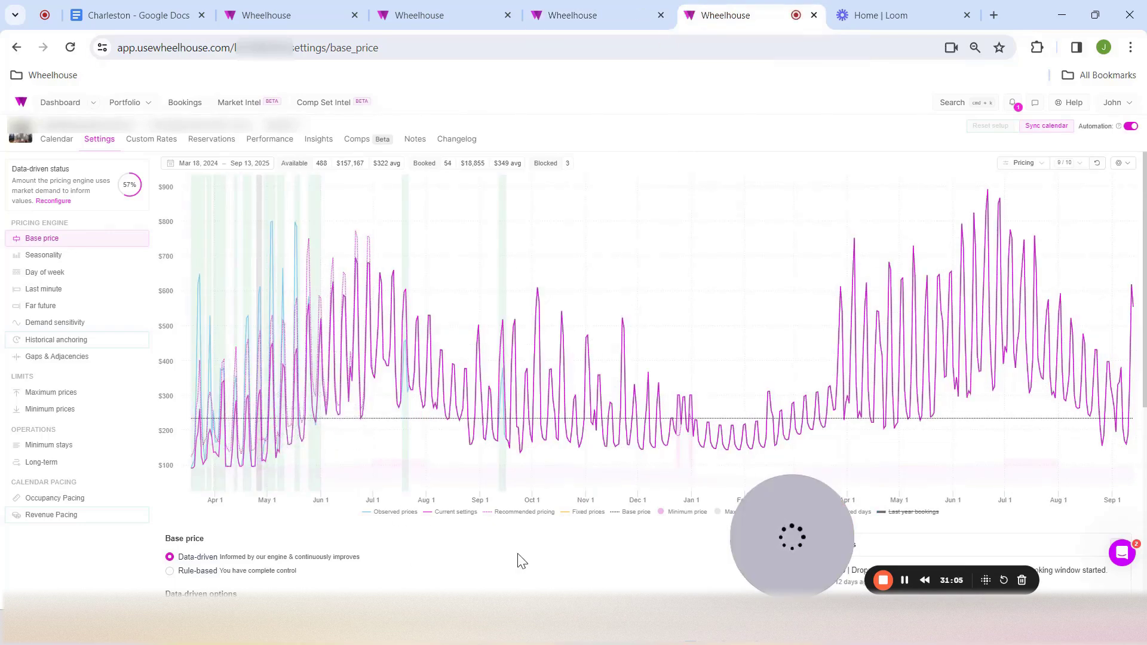
{"action": "left_click", "coordinate": [930, 517]}
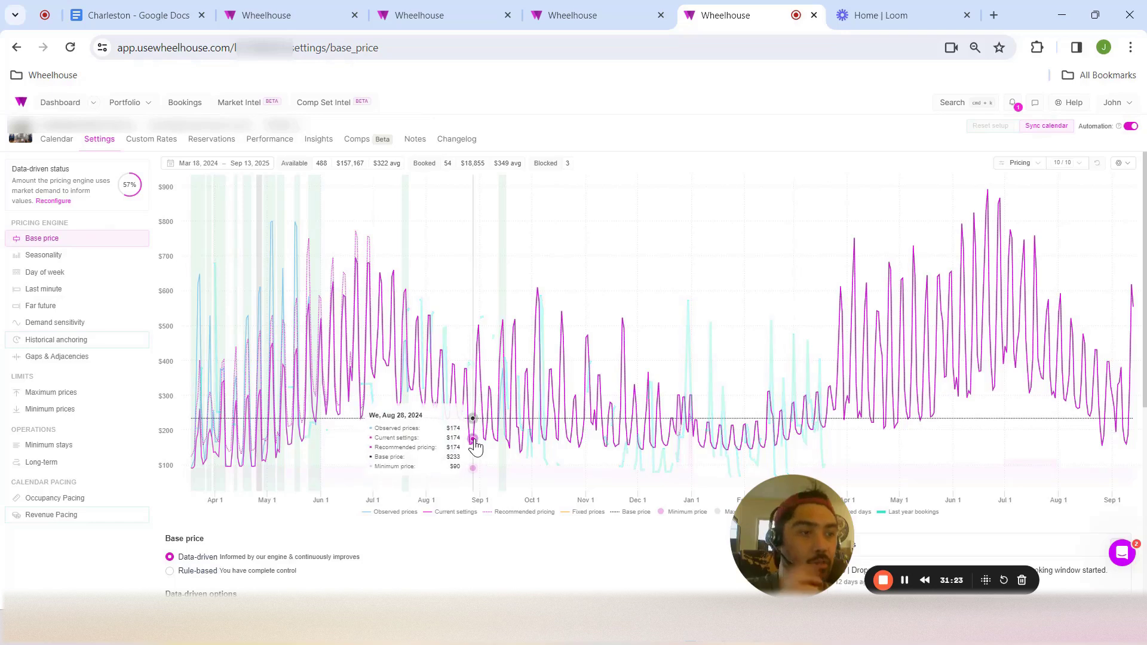
Turn off Same time last year on the bookings Sales Analysis chart and select Jul 1 to Aug 31, 2024 as the date range
{"action": "left_click", "coordinate": [299, 10]}
{"action": "left_click", "coordinate": [870, 253]}
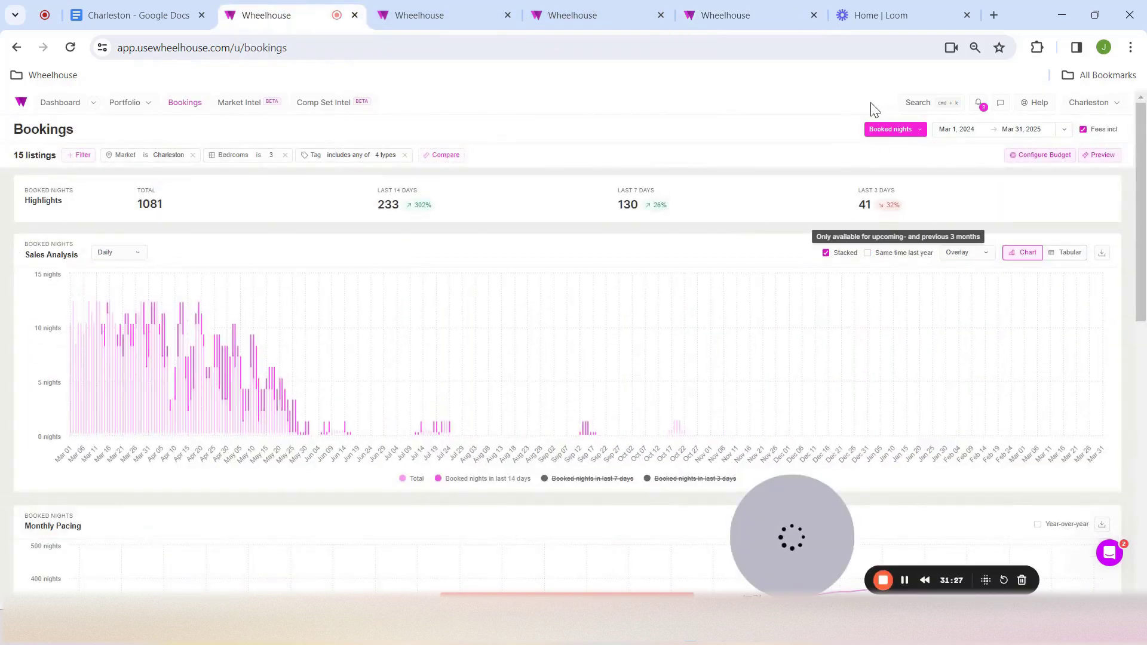
{"action": "left_click", "coordinate": [957, 132]}
{"action": "left_click", "coordinate": [732, 181]}
{"action": "left_click", "coordinate": [732, 181]}
{"action": "left_click", "coordinate": [732, 181]}
{"action": "left_click", "coordinate": [732, 181]}
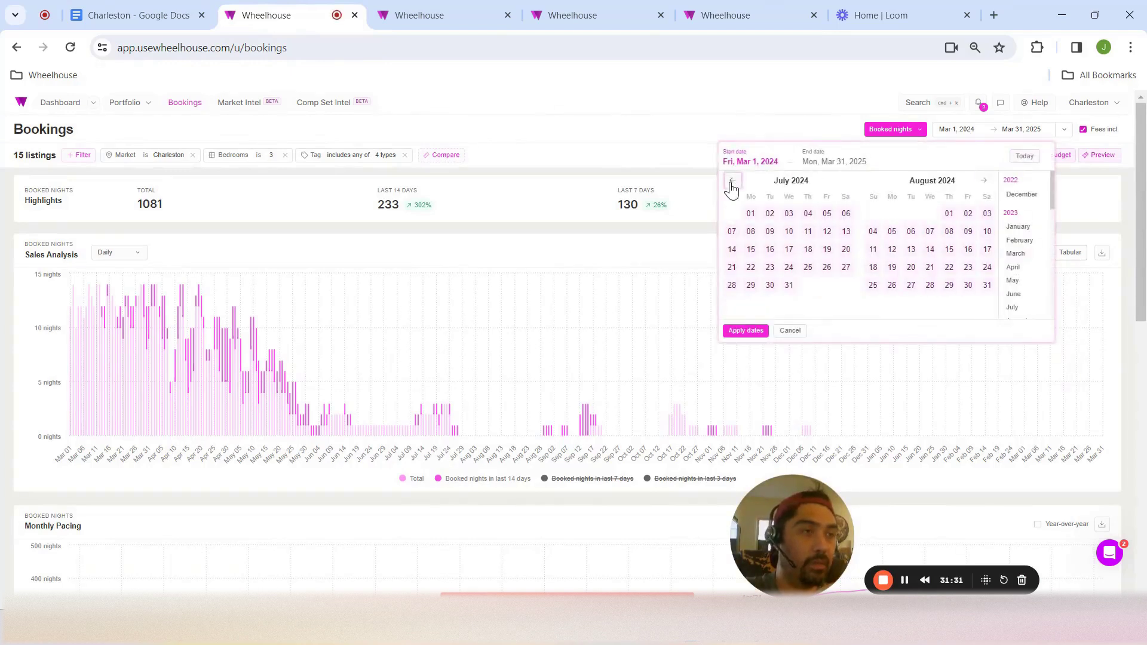
{"action": "left_click", "coordinate": [732, 181]}
{"action": "left_click", "coordinate": [982, 183]}
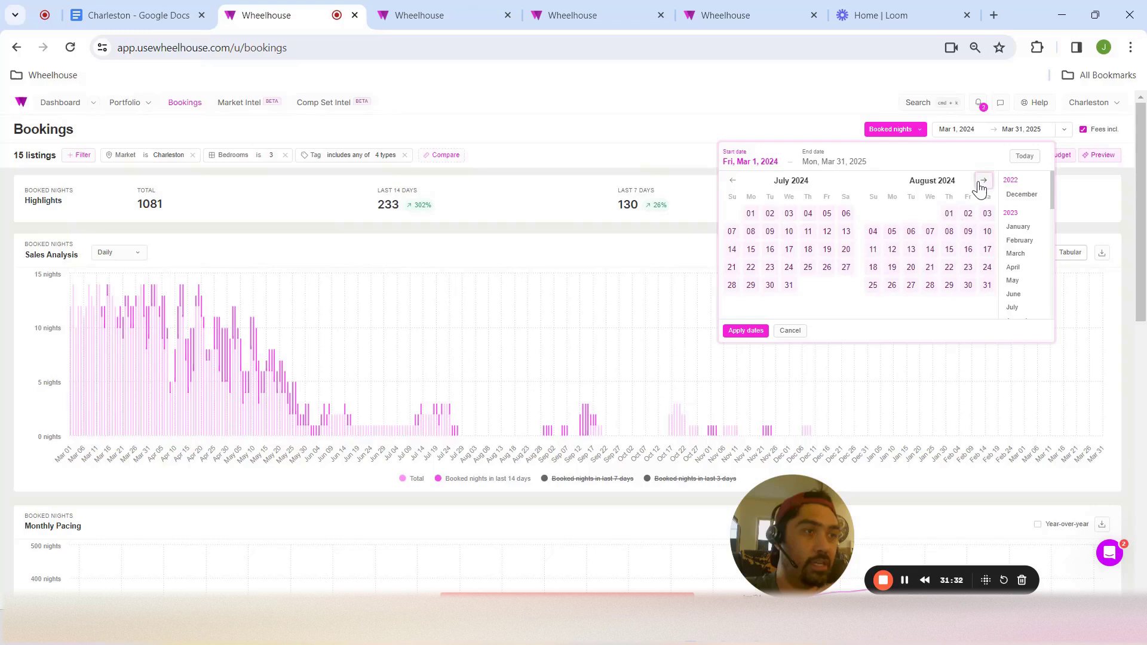
{"action": "left_click", "coordinate": [751, 214]}
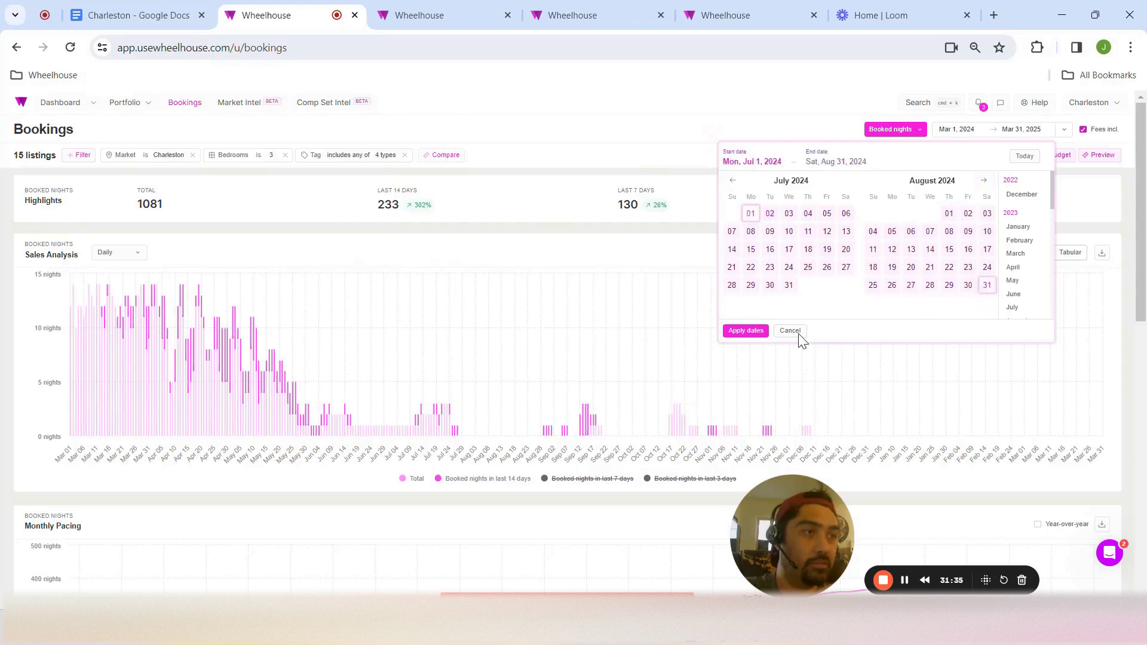
Set the start of the bookings date range to Jan 1, 2024 and apply the dates
{"action": "left_click", "coordinate": [738, 183]}
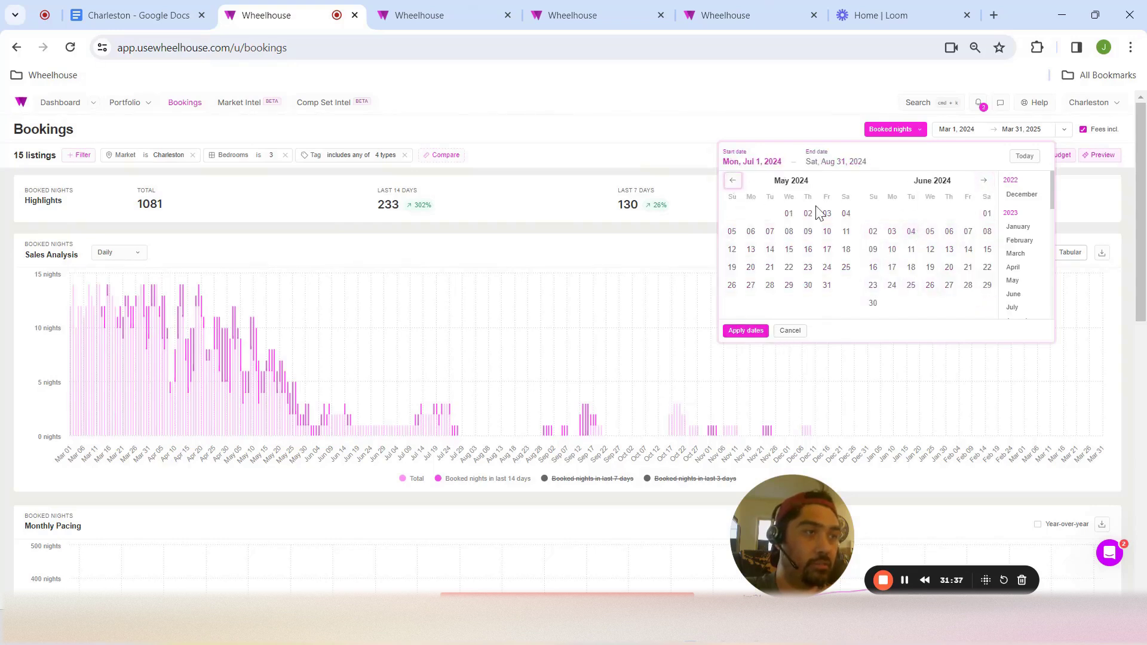
{"action": "left_click", "coordinate": [733, 183]}
{"action": "left_click", "coordinate": [732, 183]}
{"action": "left_click", "coordinate": [752, 214]}
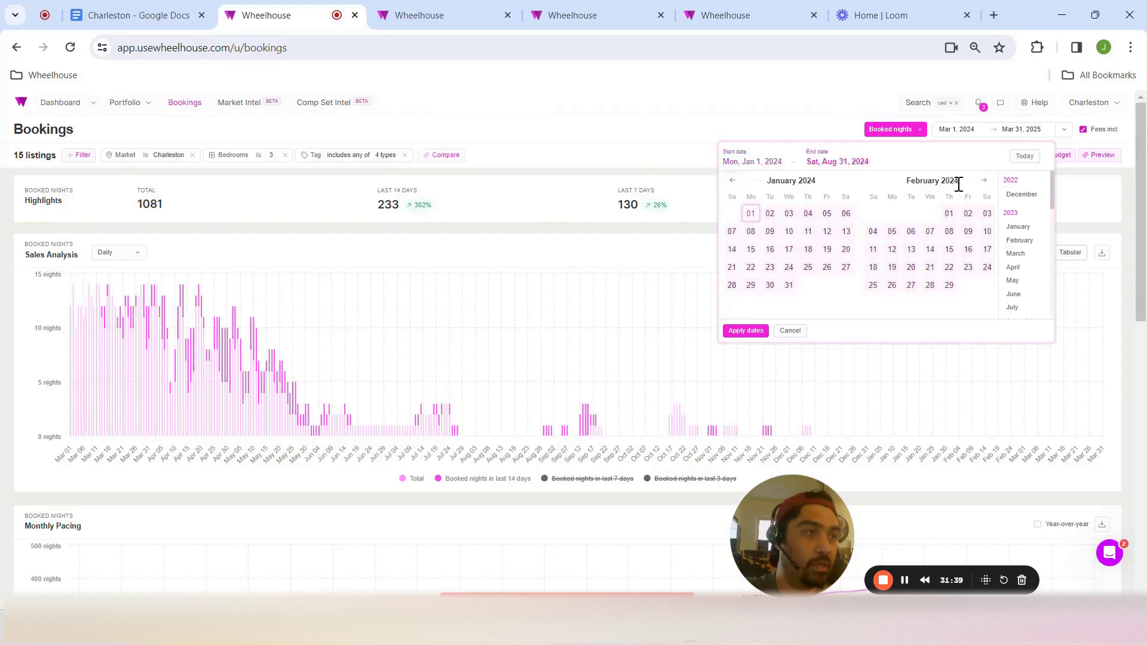
{"action": "left_click", "coordinate": [984, 186]}
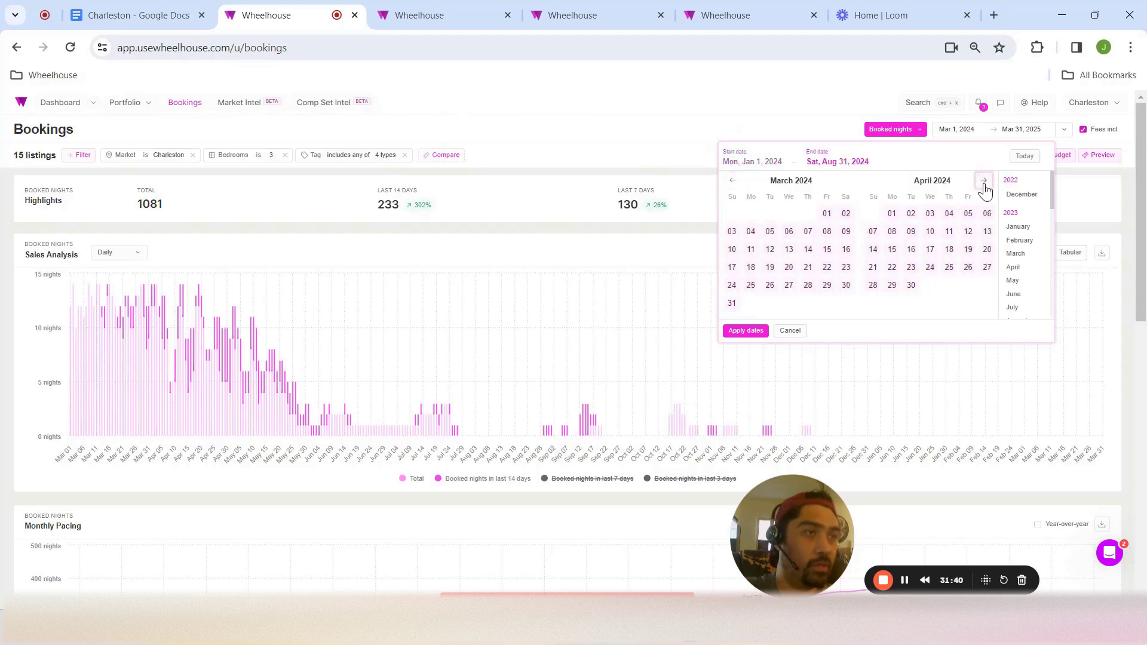
{"action": "left_click", "coordinate": [747, 330]}
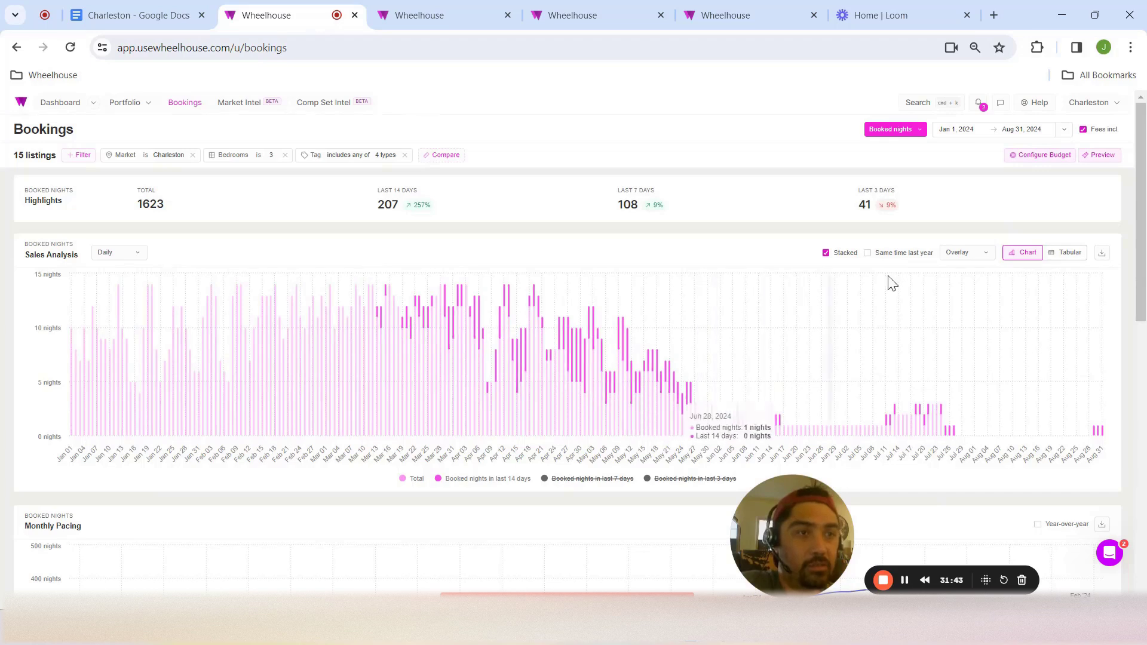
Switch the bookings report metric from booked nights to Total Revenue
{"action": "left_click", "coordinate": [915, 130]}
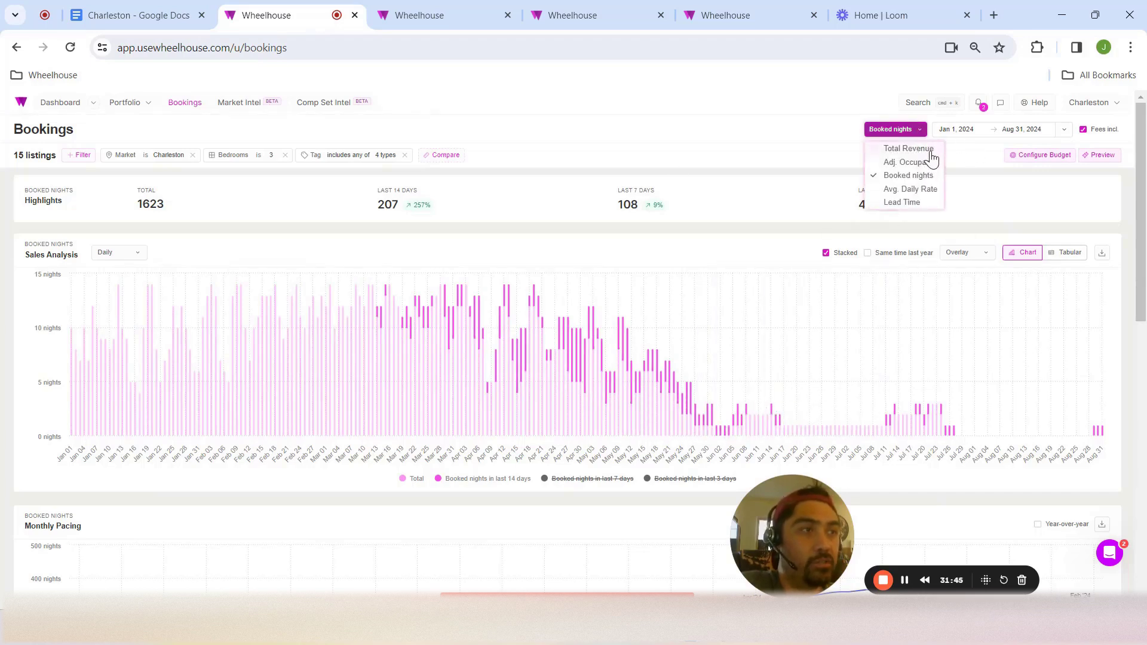
{"action": "left_click", "coordinate": [927, 149]}
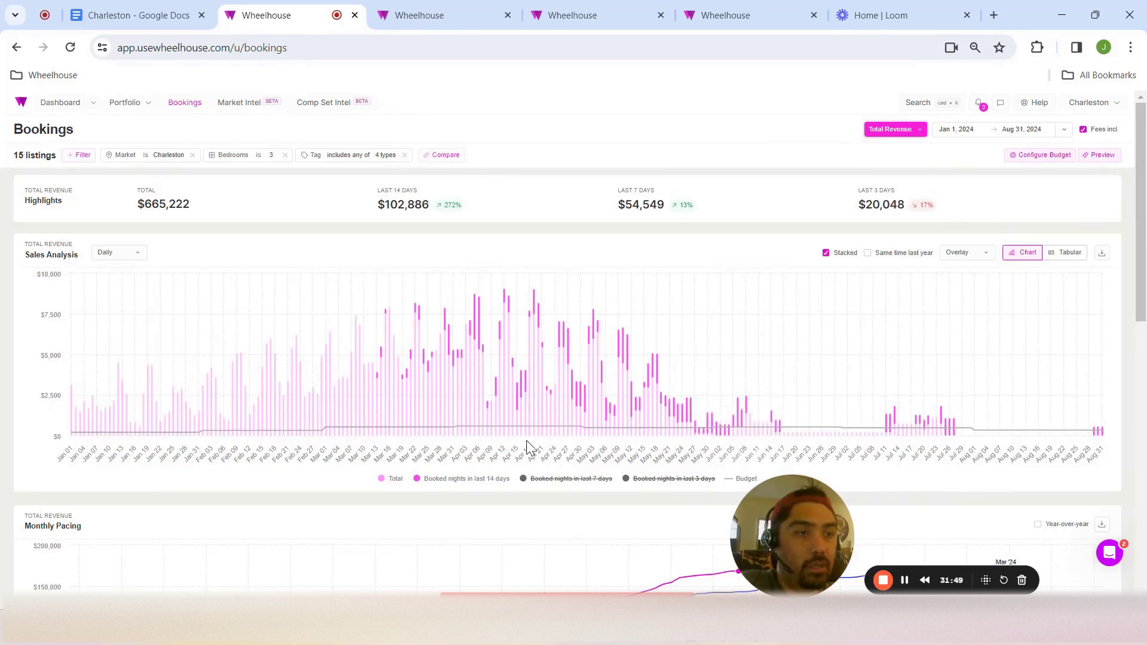
{"action": "mouse_move", "coordinate": [522, 444]}
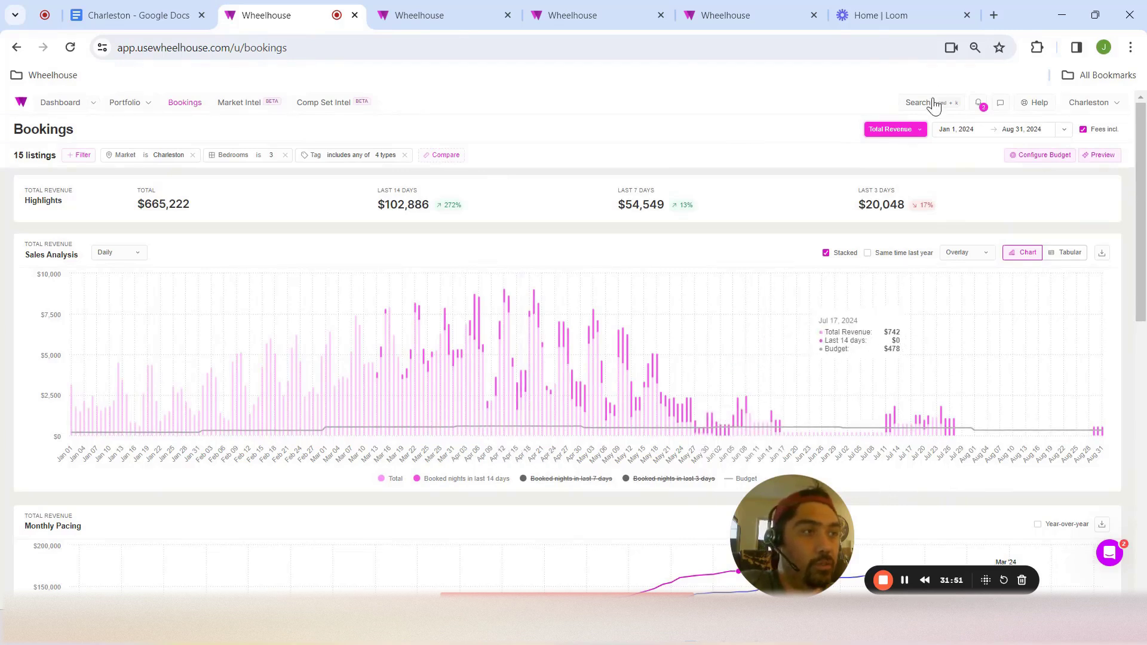
Set the start of the bookings date range to Jan 1, 2023
{"action": "left_click", "coordinate": [950, 129]}
{"action": "left_click", "coordinate": [733, 181]}
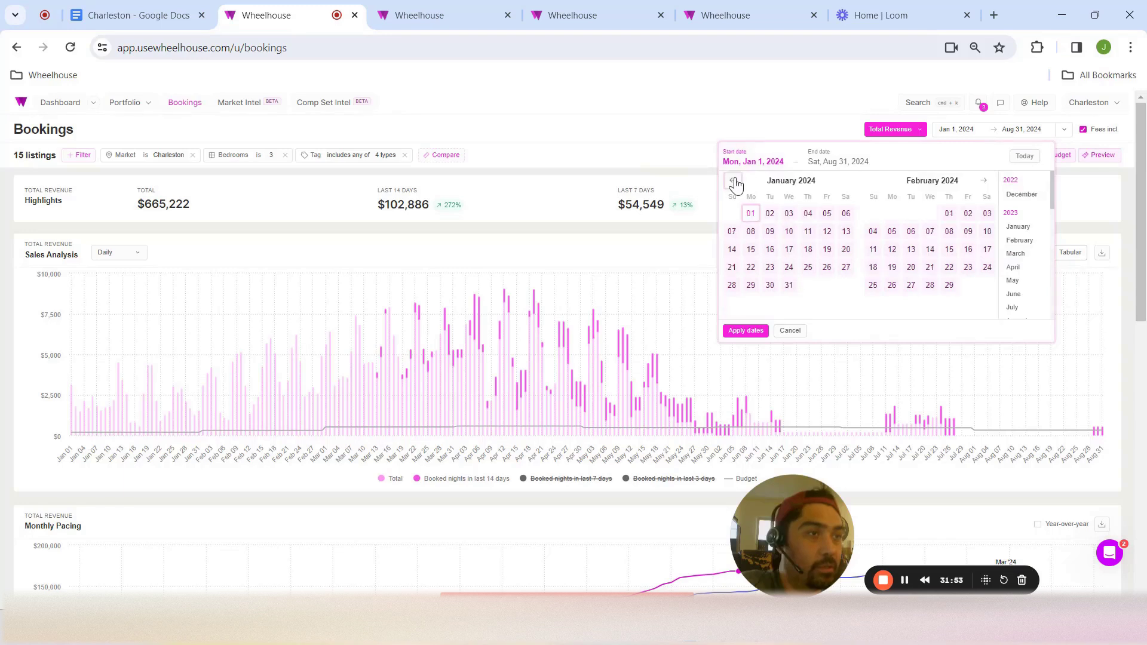
{"action": "left_click", "coordinate": [734, 181]}
{"action": "left_click", "coordinate": [733, 180]}
{"action": "left_click", "coordinate": [733, 181]}
{"action": "left_click", "coordinate": [734, 180]}
{"action": "left_click", "coordinate": [733, 181]}
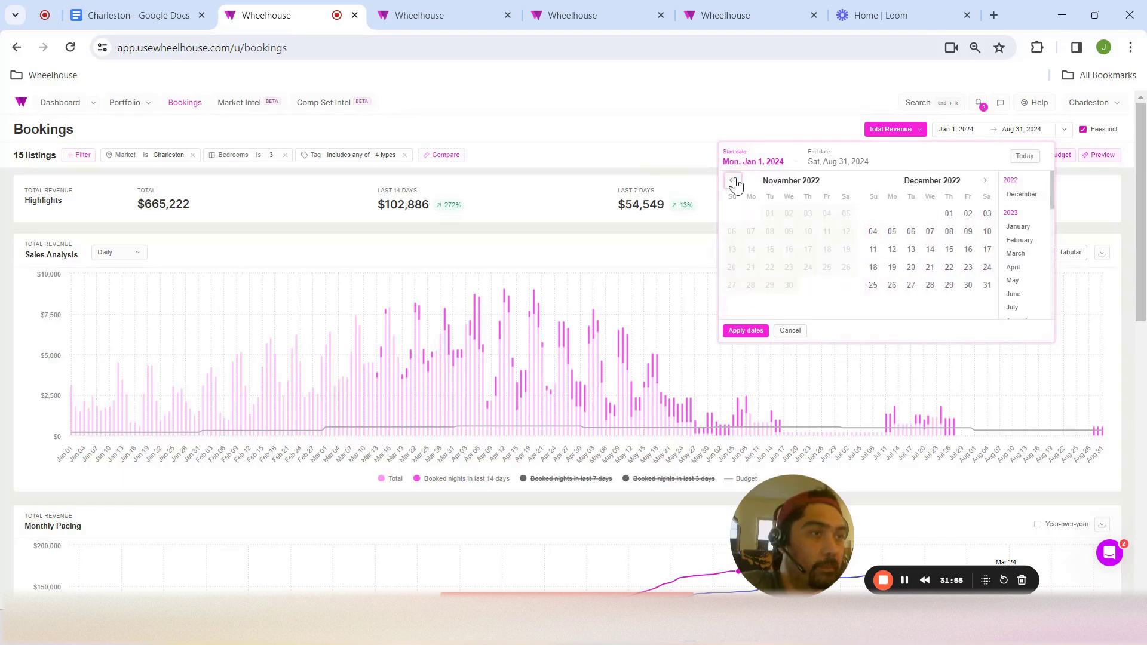
{"action": "left_click", "coordinate": [984, 181]}
{"action": "left_click", "coordinate": [984, 180]}
{"action": "left_click", "coordinate": [733, 214]}
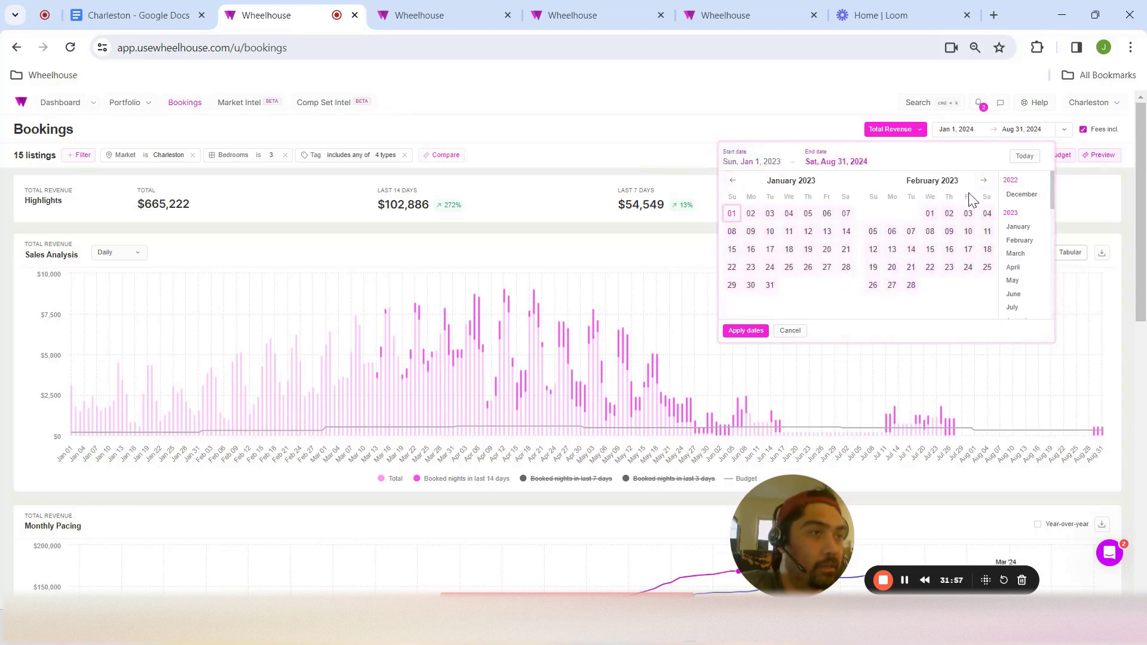
Set the end of the bookings date range to Aug 31, 2023 and apply the dates
{"action": "left_click", "coordinate": [984, 181]}
{"action": "left_click", "coordinate": [984, 181]}
{"action": "left_click", "coordinate": [984, 181]}
{"action": "left_click", "coordinate": [984, 181]}
{"action": "left_click", "coordinate": [985, 181]}
{"action": "left_click", "coordinate": [985, 182]}
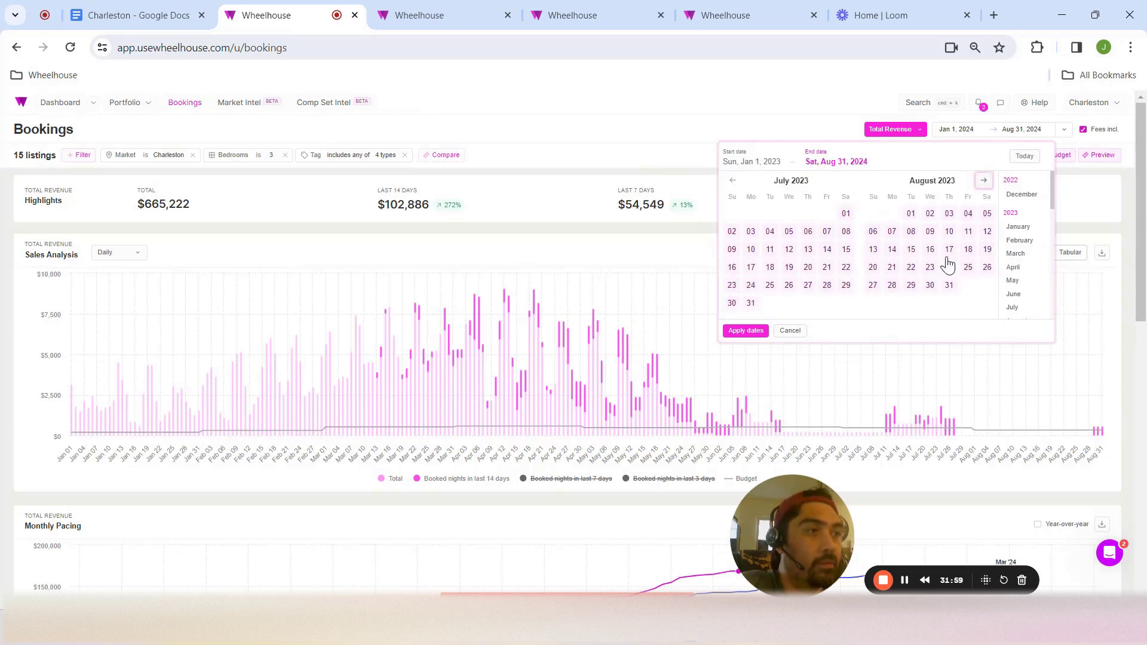
{"action": "left_click", "coordinate": [746, 332]}
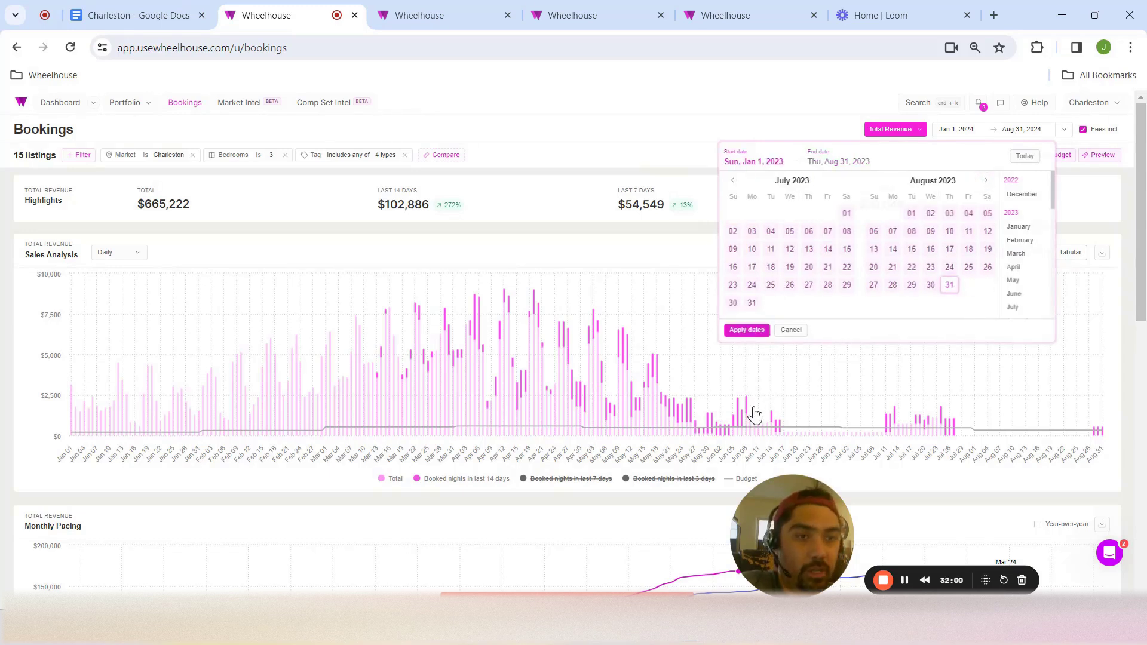
Show the Booked nights in last 3 days series on the Sales Analysis chart and check which year tags the listings filter includes
{"action": "left_click", "coordinate": [678, 485]}
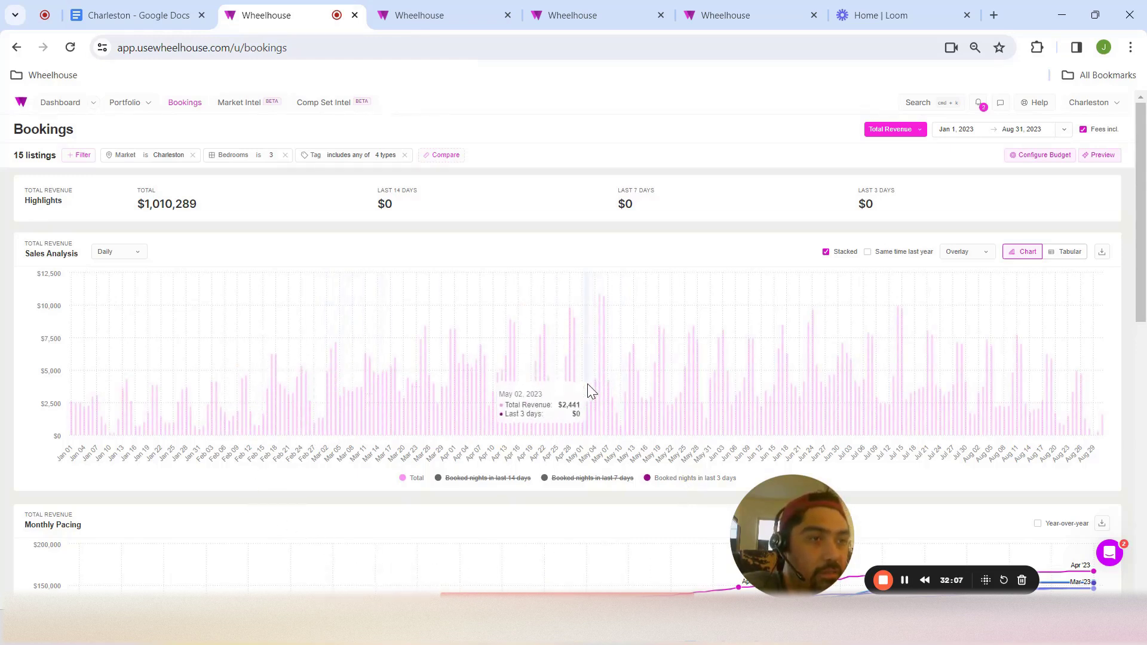
{"action": "left_click", "coordinate": [379, 154]}
{"action": "scroll", "coordinate": [383, 287], "scroll_direction": "down", "scroll_amount": 15}
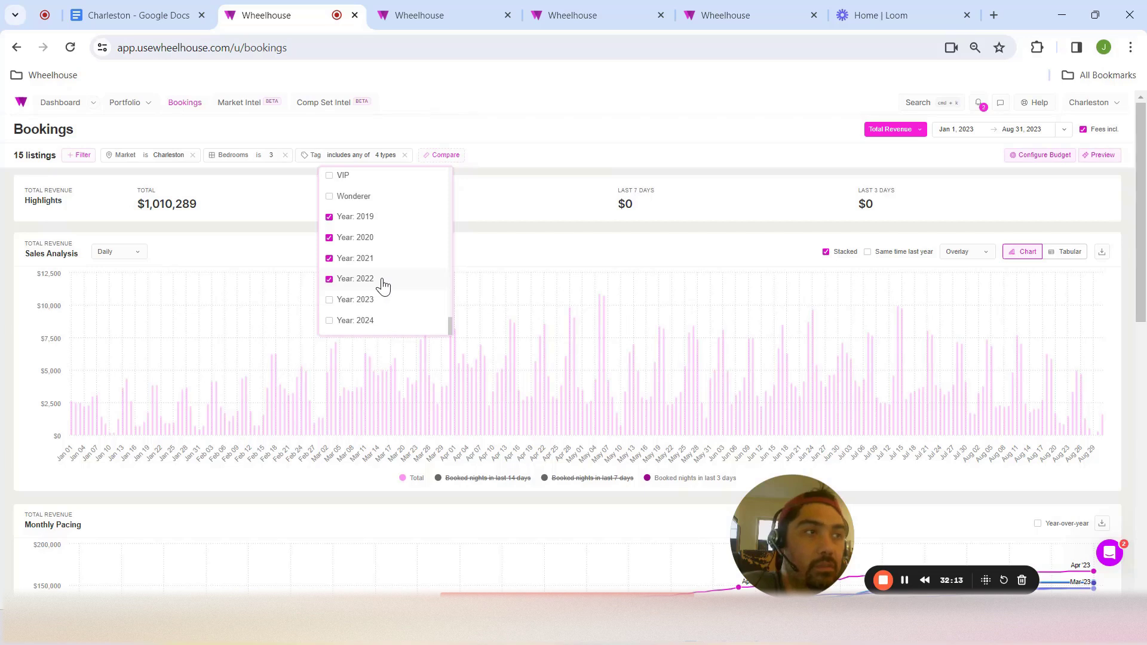
{"action": "left_click", "coordinate": [648, 156]}
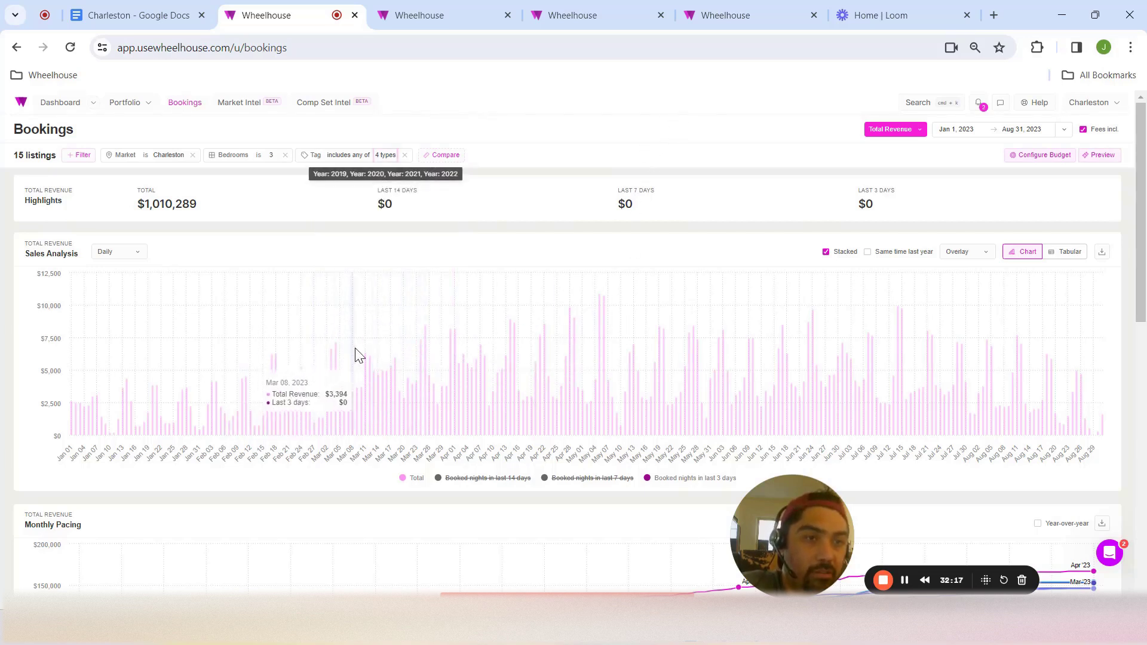
Compare the 2023 Total Revenue on the Sales Analysis chart grouped by month, by week and by day
{"action": "left_click", "coordinate": [127, 253]}
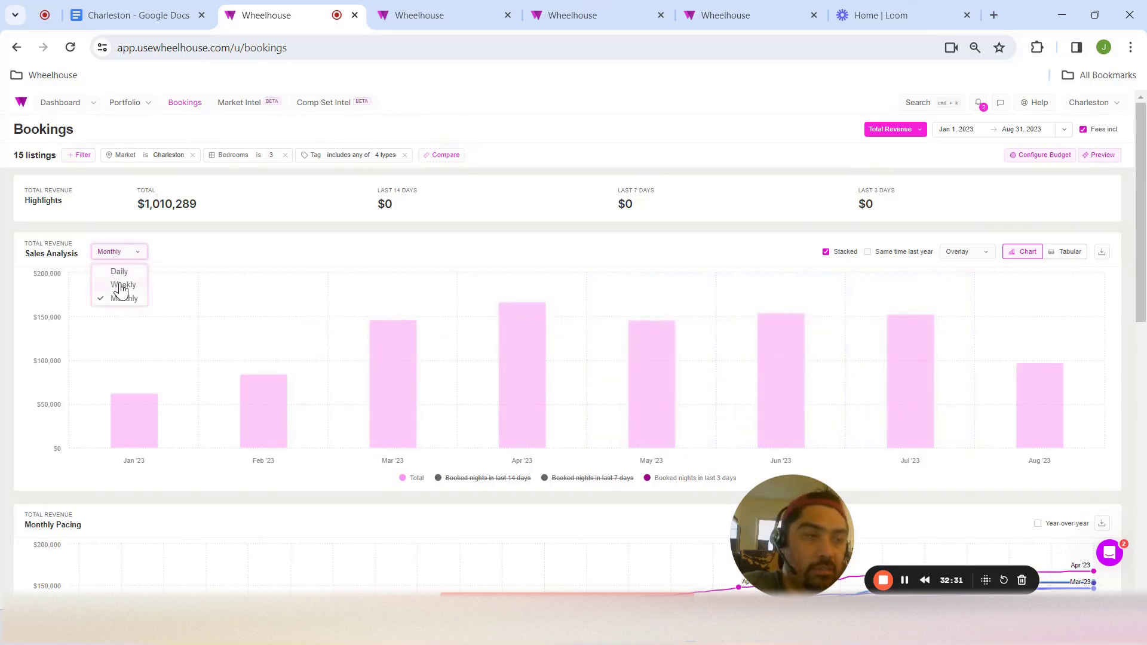
{"action": "left_click", "coordinate": [123, 285]}
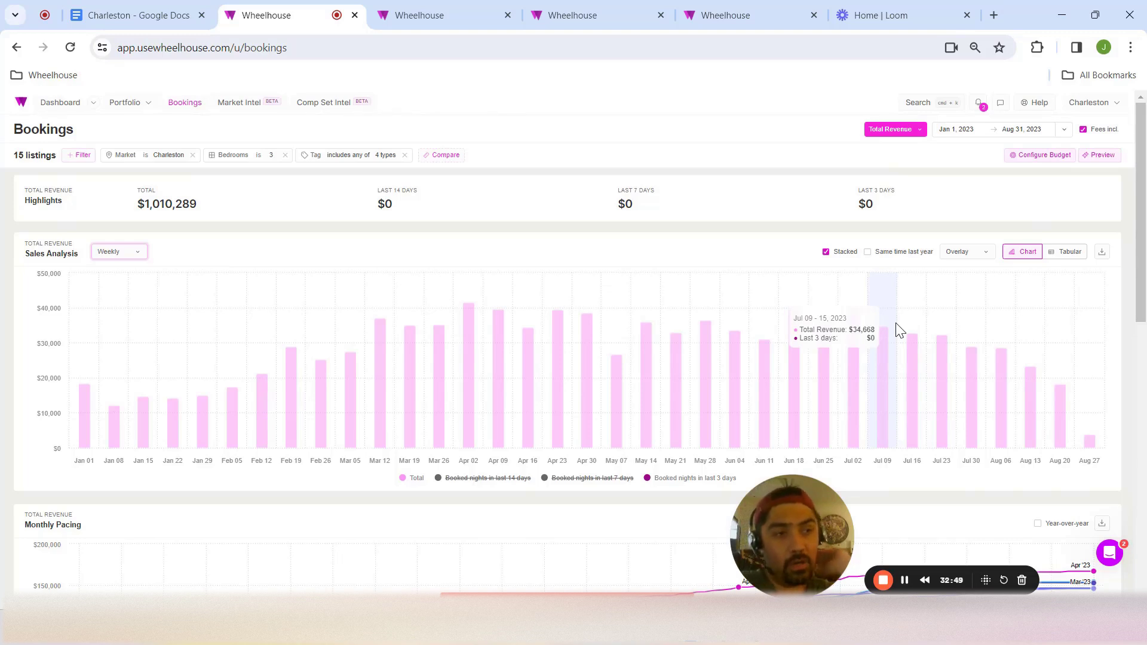
{"action": "left_click", "coordinate": [112, 253]}
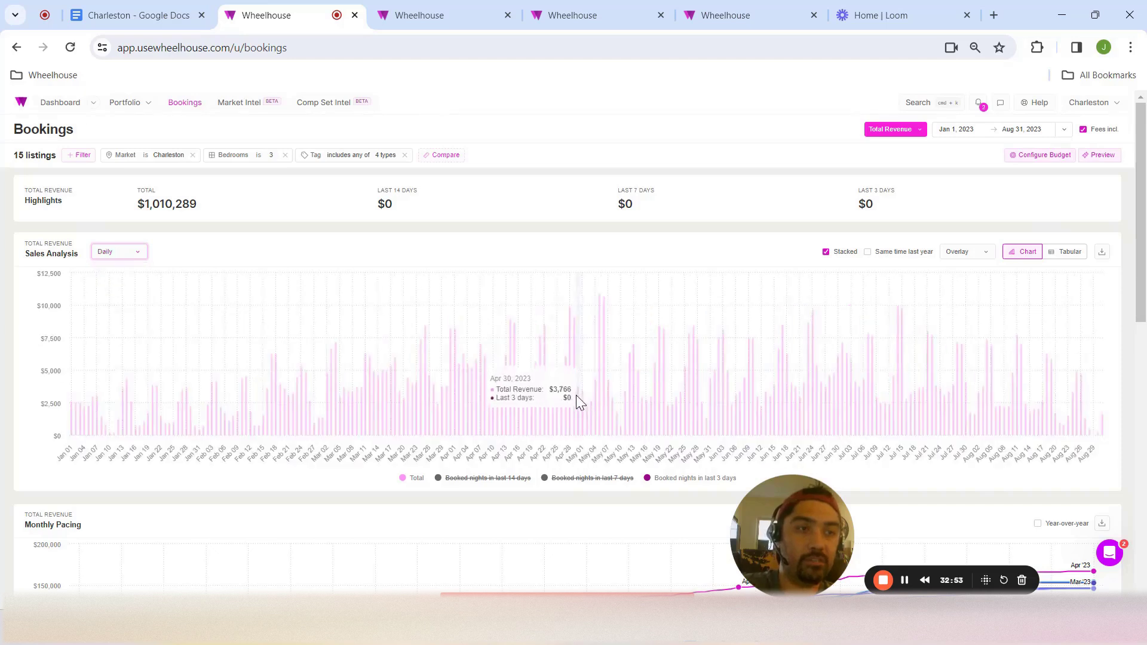
Check the listing's last year bookings on its base price chart, and group the bookings report's Sales Analysis chart by month
{"action": "left_click", "coordinate": [420, 15]}
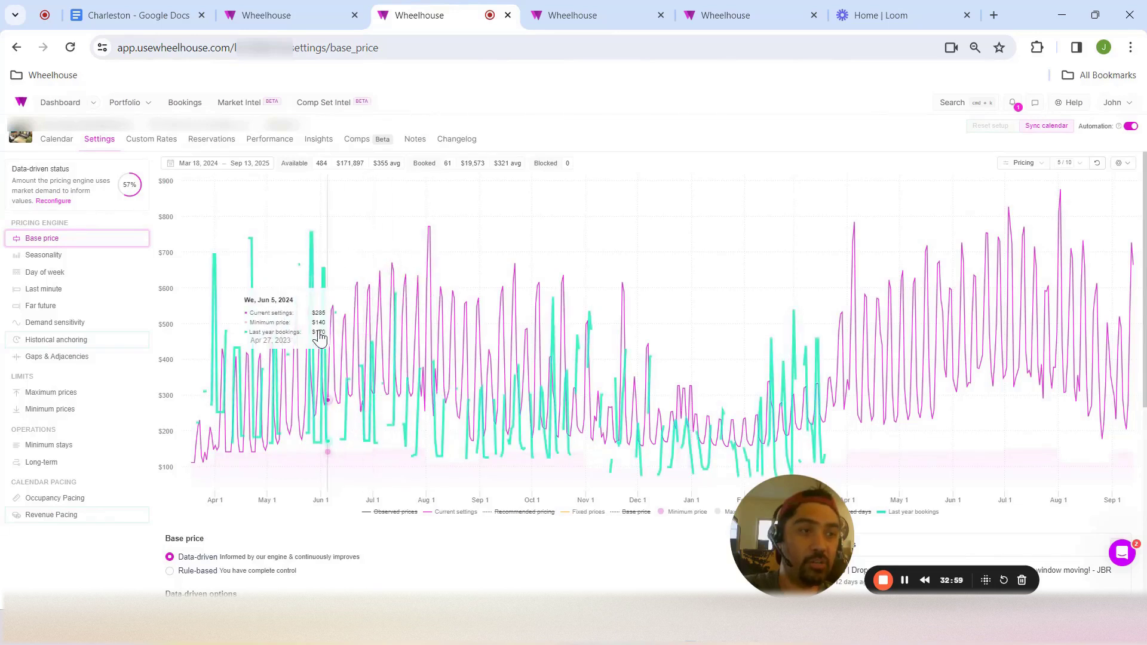
{"action": "left_click", "coordinate": [298, 13]}
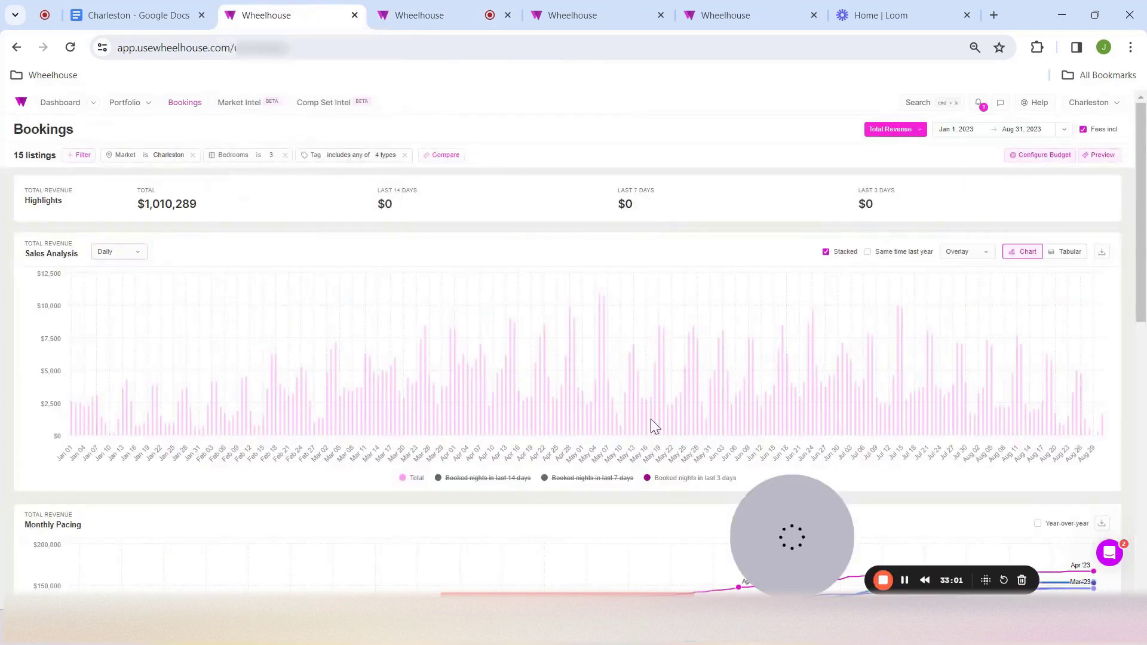
{"action": "left_click", "coordinate": [116, 252]}
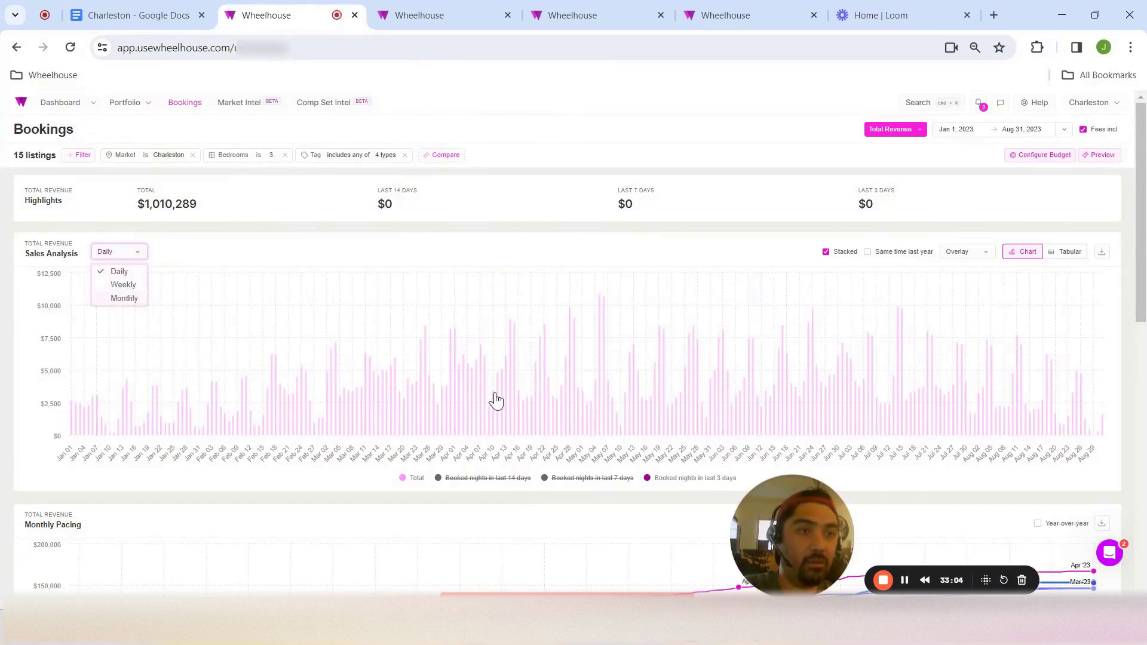
{"action": "left_click", "coordinate": [124, 298]}
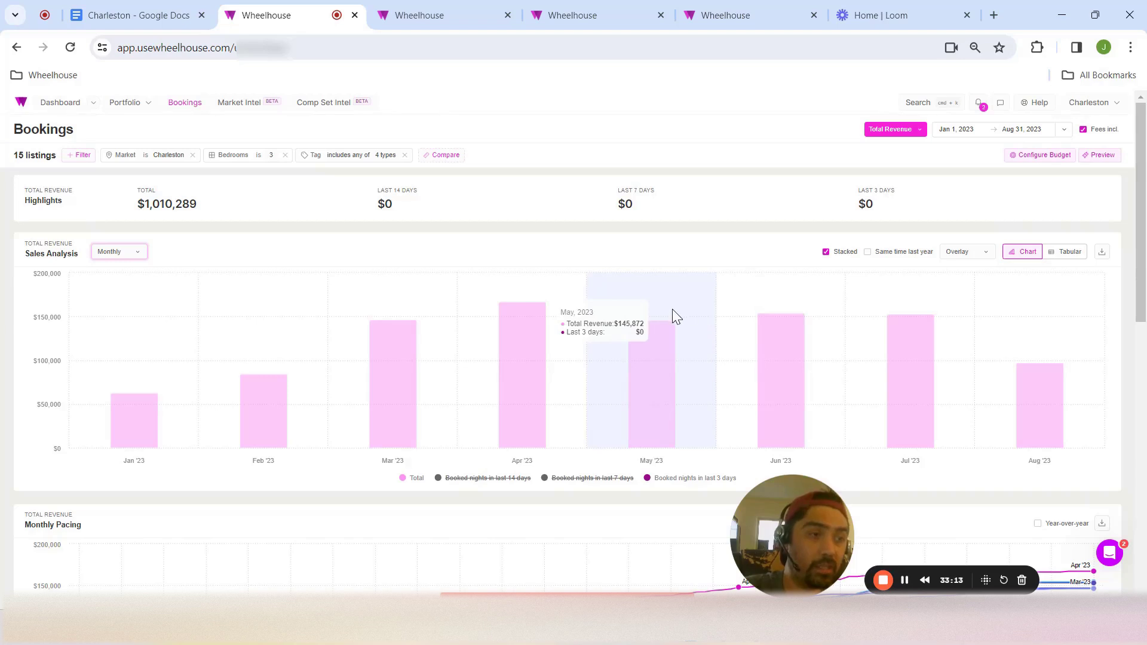
Return to the listing's base price settings and hide the Last year bookings series on its pricing chart
{"action": "left_click", "coordinate": [436, 13]}
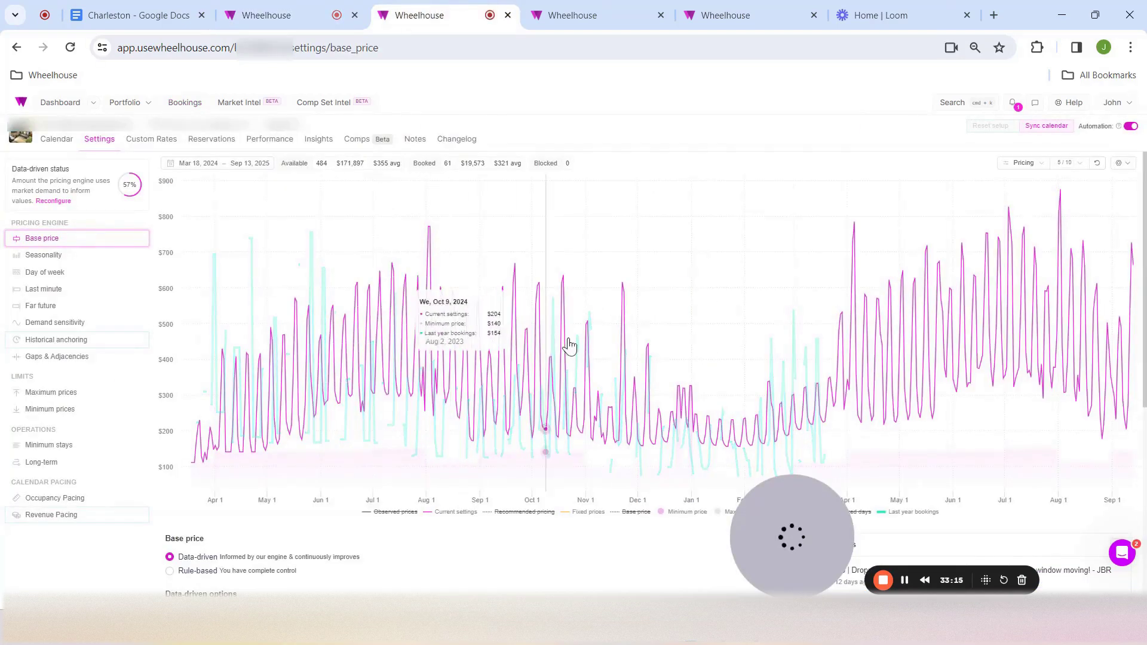
{"action": "left_click", "coordinate": [905, 512]}
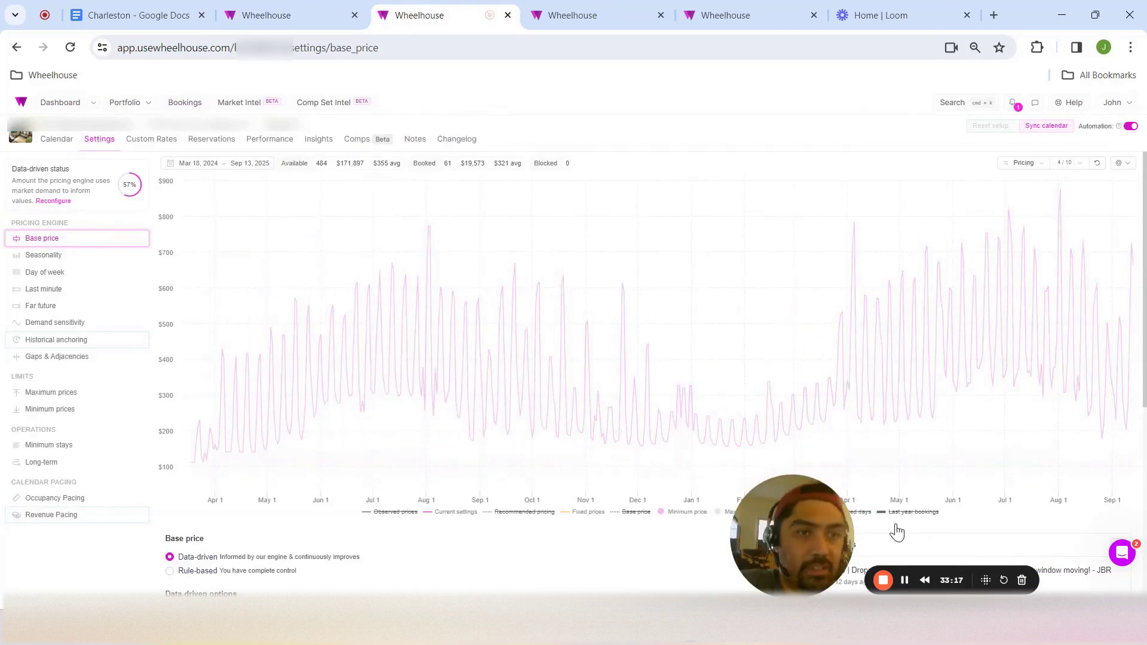
Reset the listing's pricing settings to data-driven mode and briefly preview the Recommended pricing series on the chart
{"action": "left_click", "coordinate": [55, 204]}
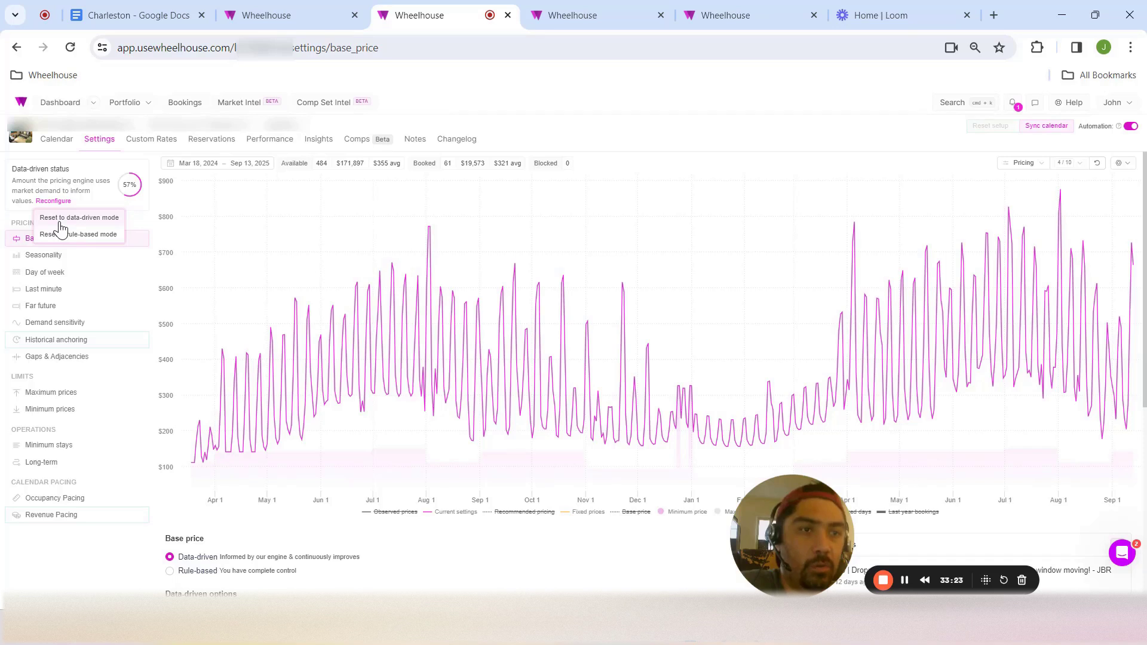
{"action": "left_click", "coordinate": [61, 219]}
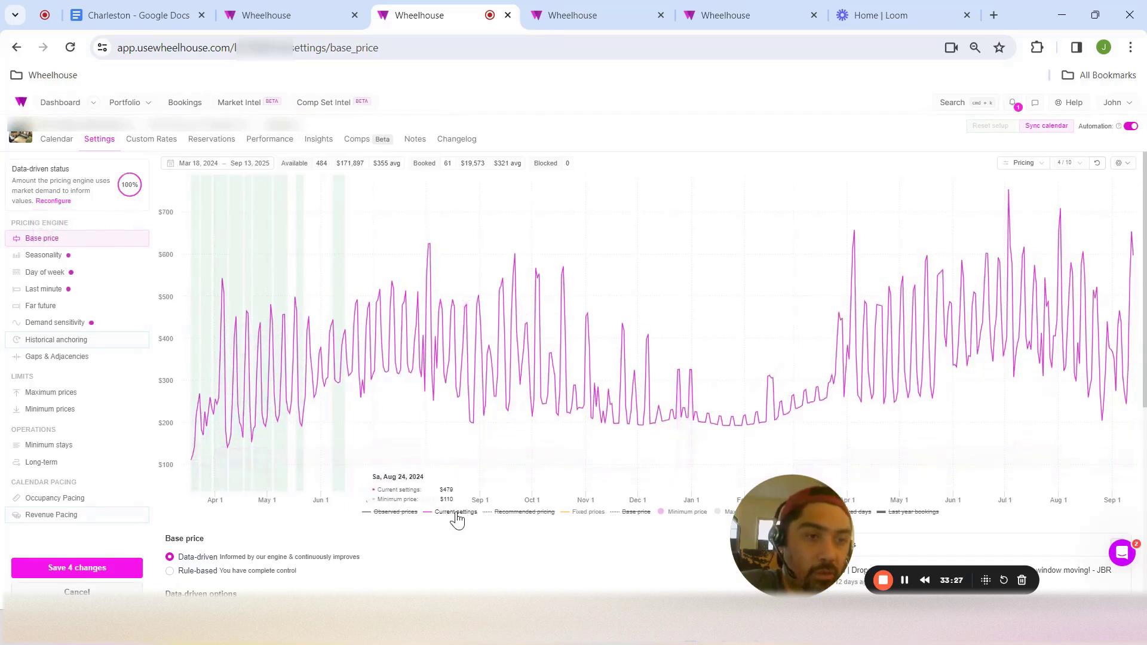
{"action": "left_click", "coordinate": [519, 515]}
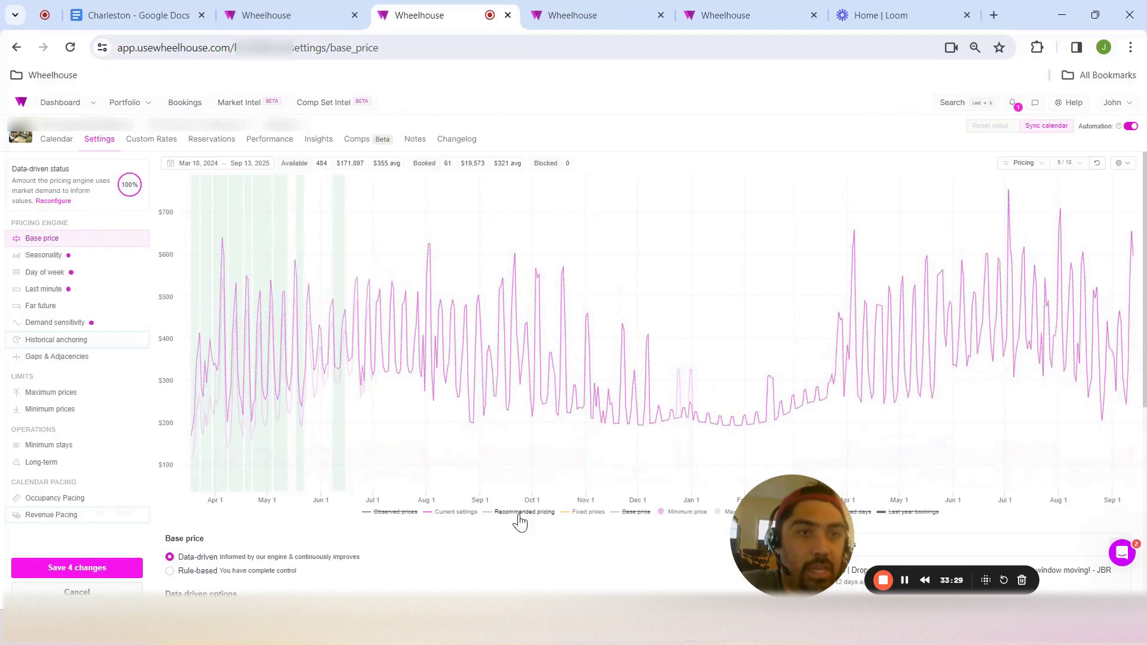
{"action": "left_click", "coordinate": [520, 515]}
Show the Observed prices series on the pricing chart and compare it with the current settings, Recommended pricing and Last year bookings
{"action": "left_click", "coordinate": [402, 514]}
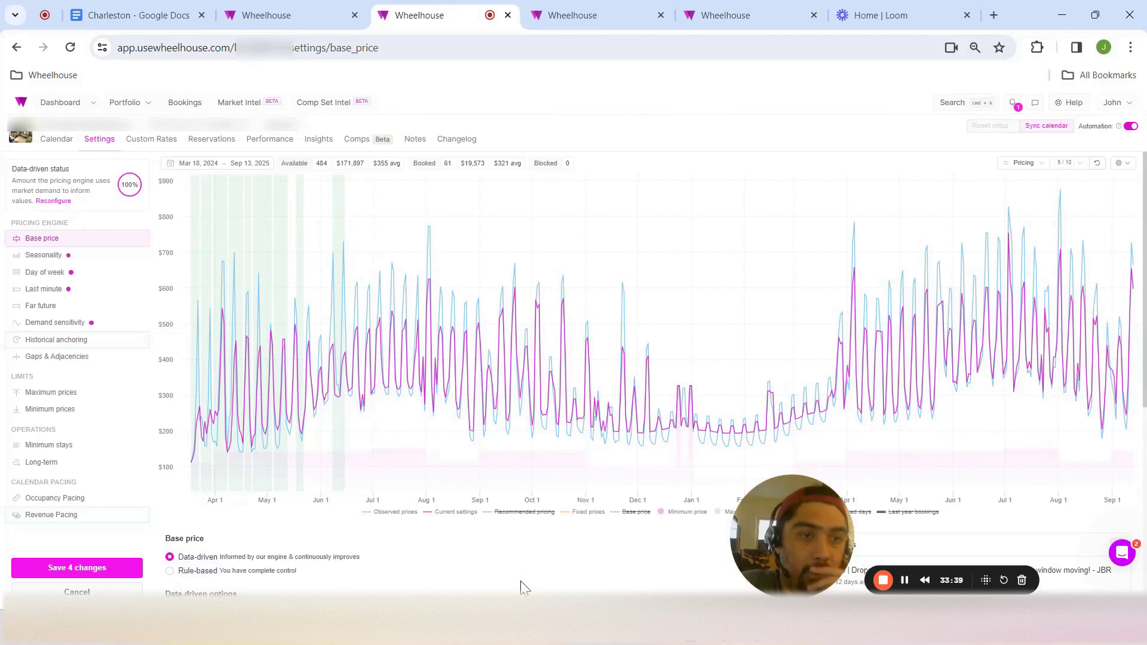
{"action": "left_click", "coordinate": [525, 512]}
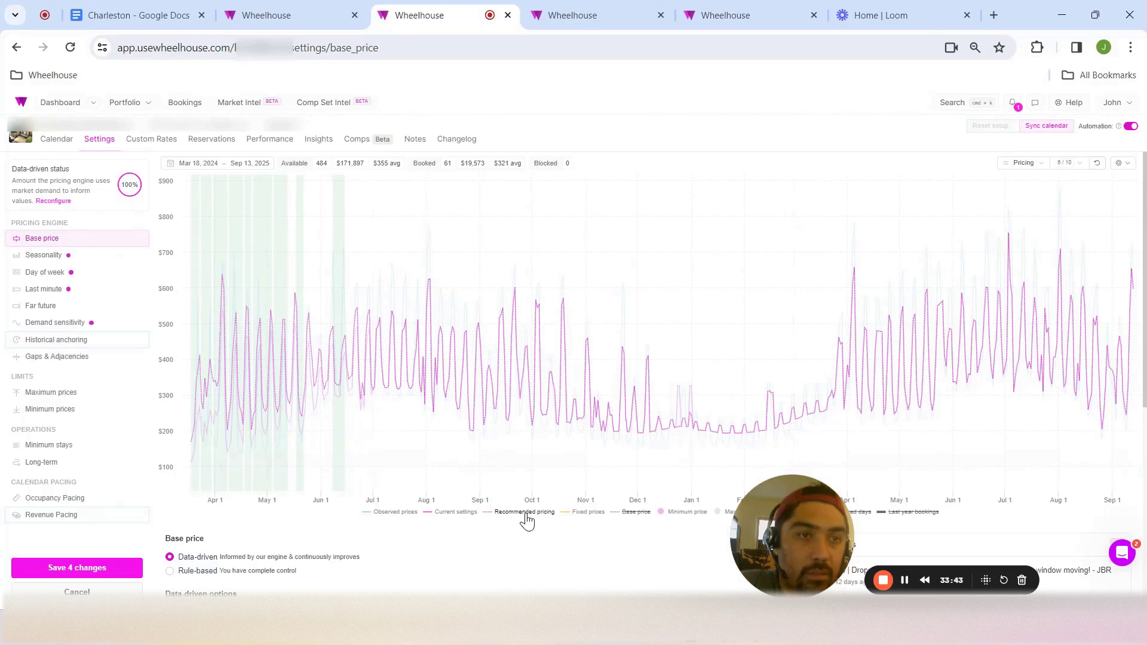
{"action": "left_click", "coordinate": [527, 516]}
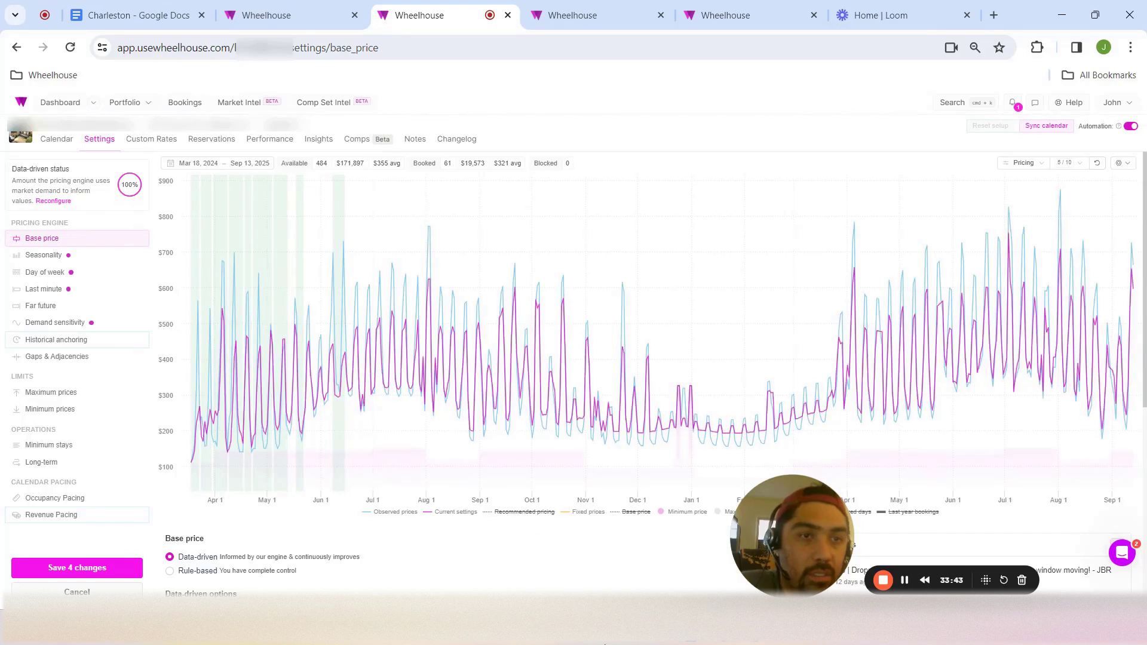
{"action": "left_click", "coordinate": [530, 520]}
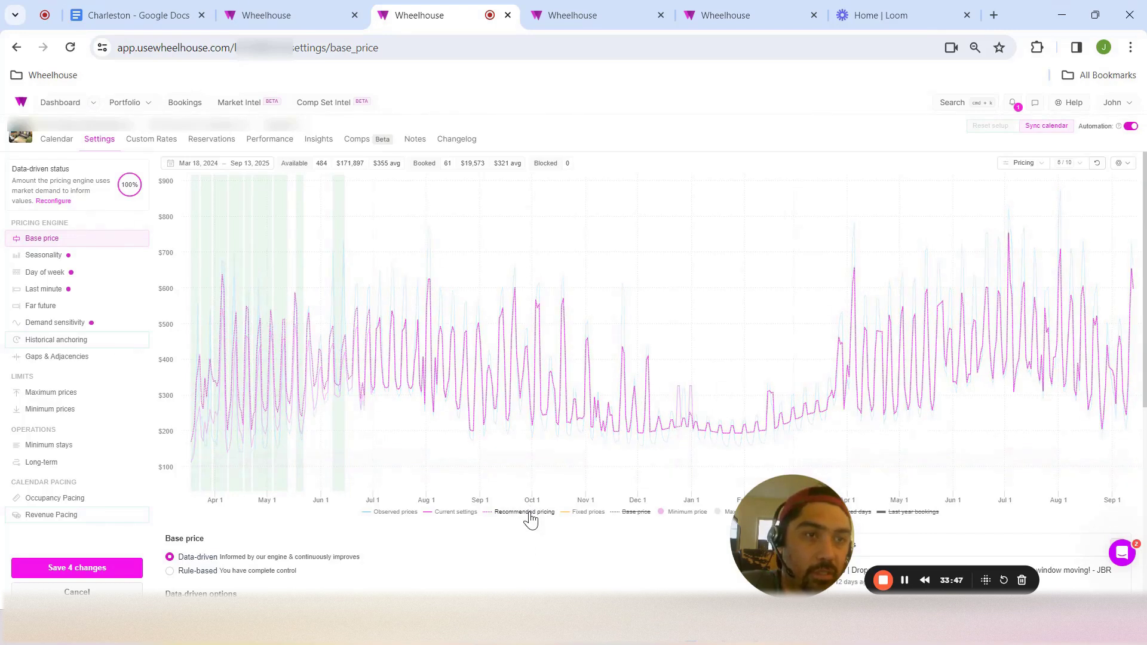
{"action": "left_click", "coordinate": [531, 519]}
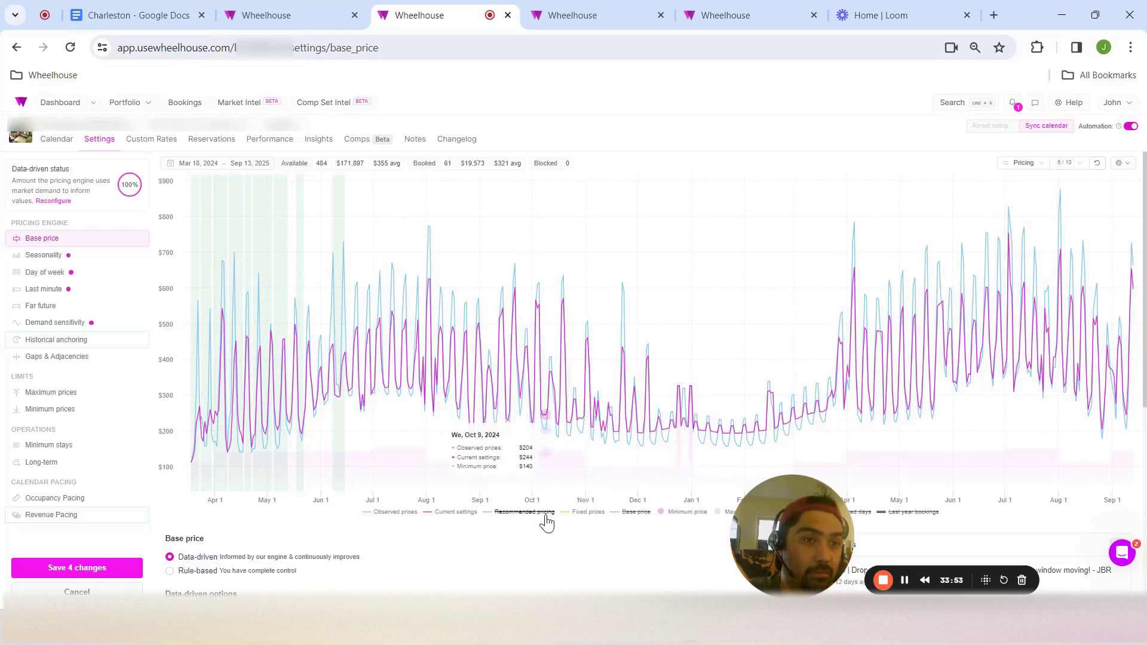
{"action": "left_click", "coordinate": [913, 513]}
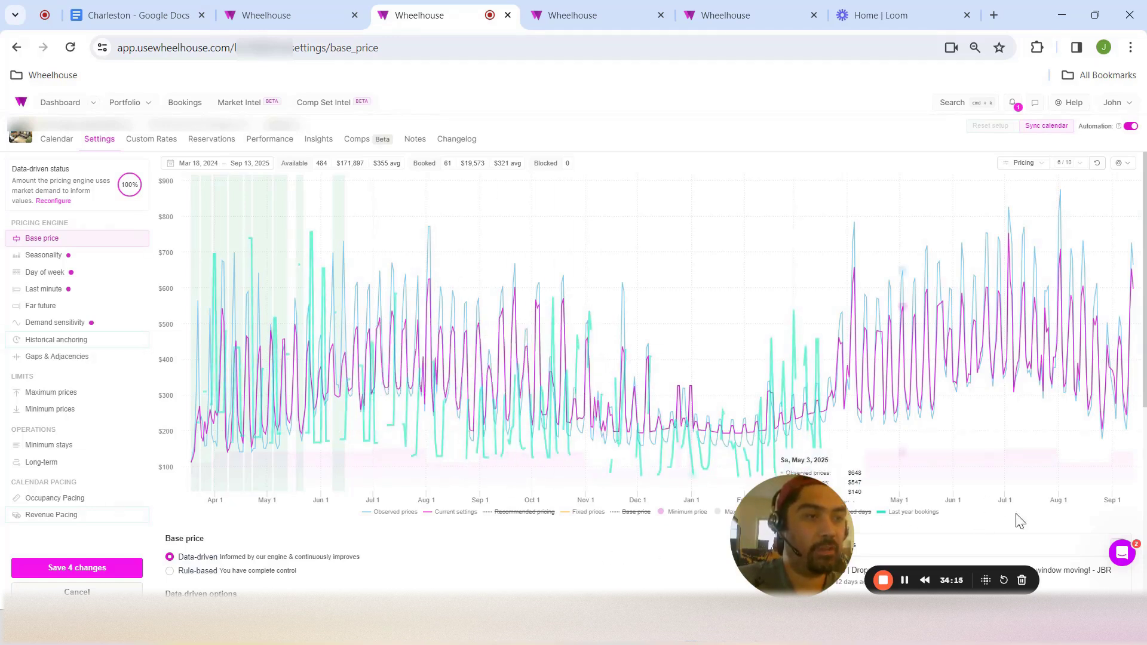
{"action": "left_click", "coordinate": [914, 514]}
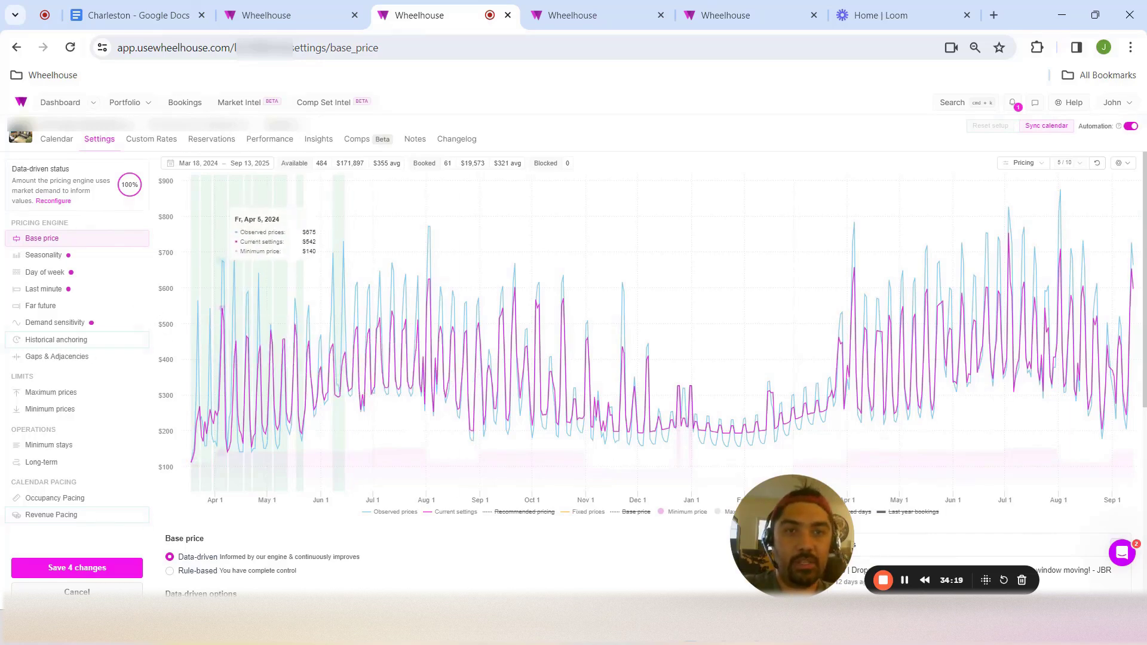
Compare how the Recommended and More aggressive data-driven seasonality options change the listing's price curve
{"action": "left_click", "coordinate": [70, 256]}
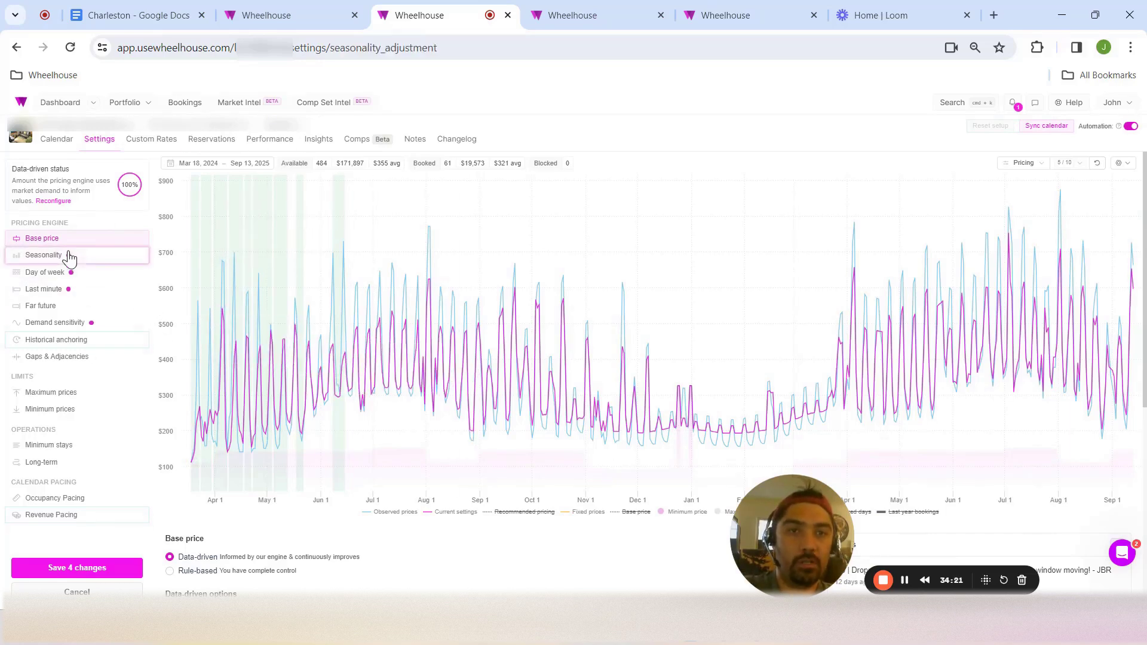
{"action": "scroll", "coordinate": [655, 466], "scroll_direction": "down", "scroll_amount": 5}
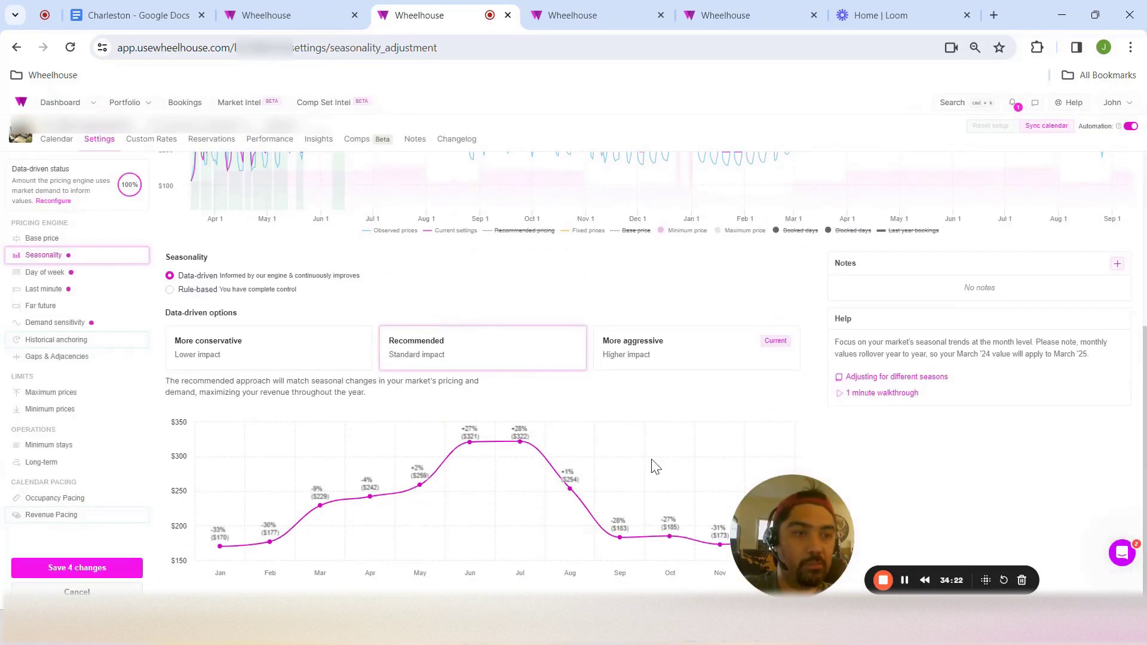
{"action": "left_click", "coordinate": [661, 359]}
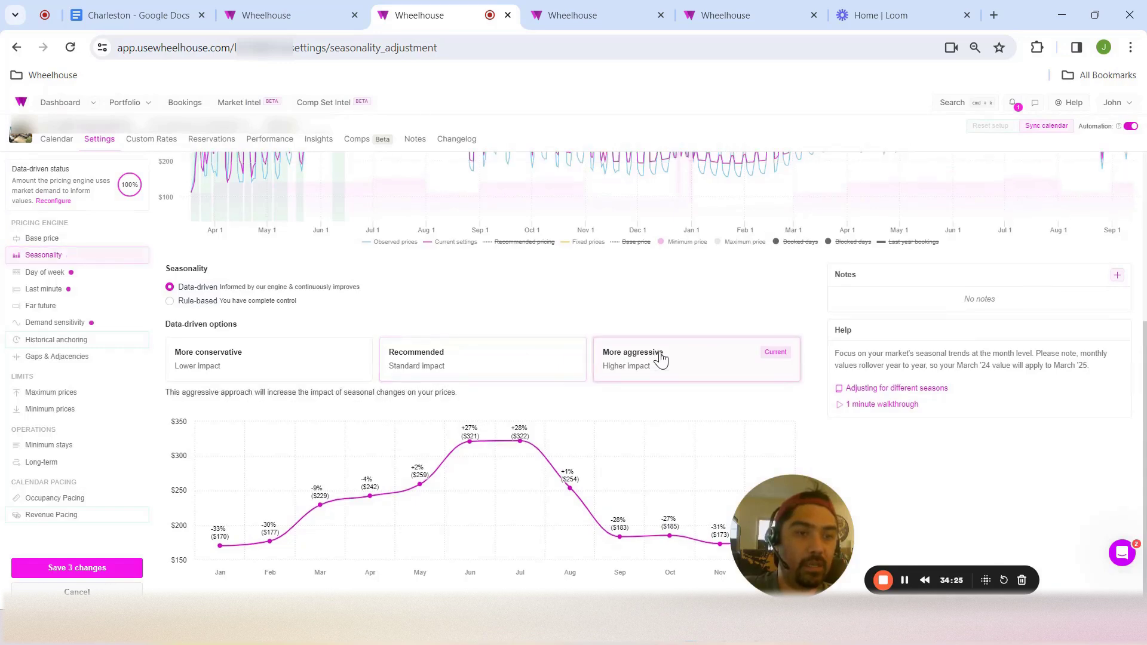
{"action": "left_click", "coordinate": [511, 376]}
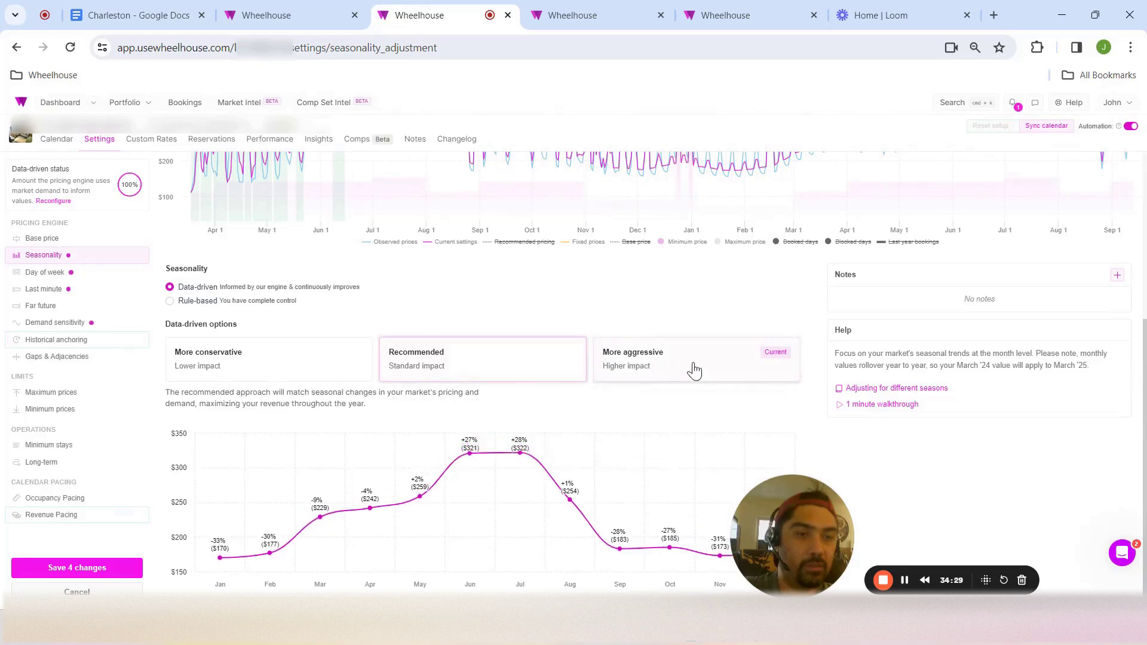
{"action": "left_click", "coordinate": [695, 371]}
{"action": "scroll", "coordinate": [697, 371], "scroll_direction": "up", "scroll_amount": 5}
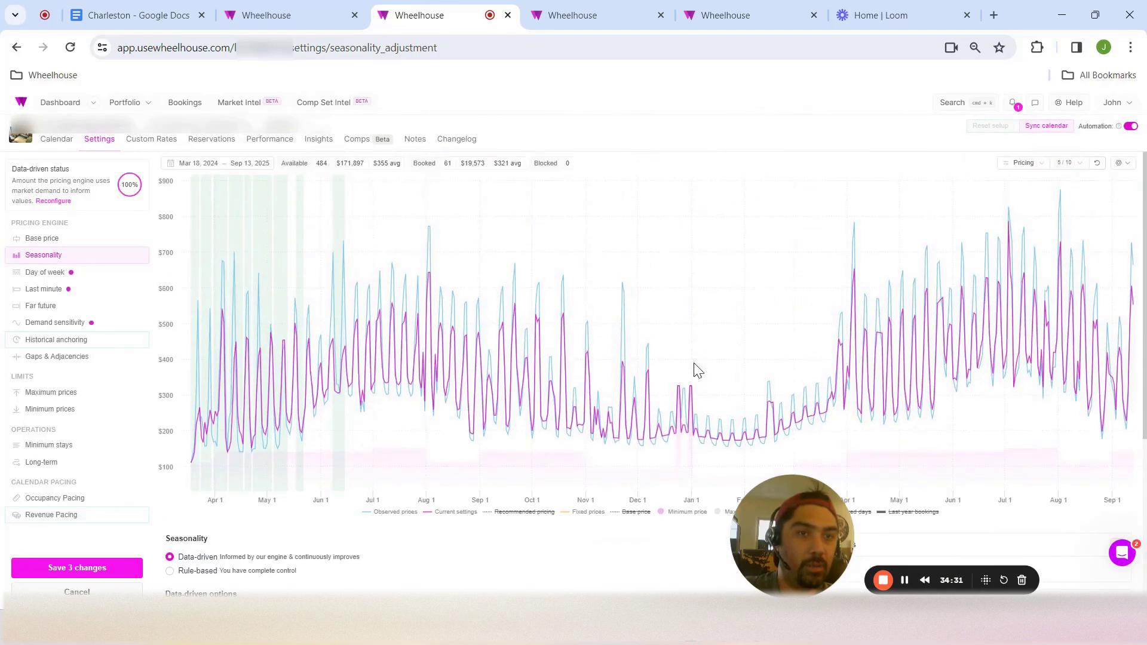
{"action": "scroll", "coordinate": [691, 392], "scroll_direction": "down", "scroll_amount": 3}
{"action": "left_click", "coordinate": [528, 494]}
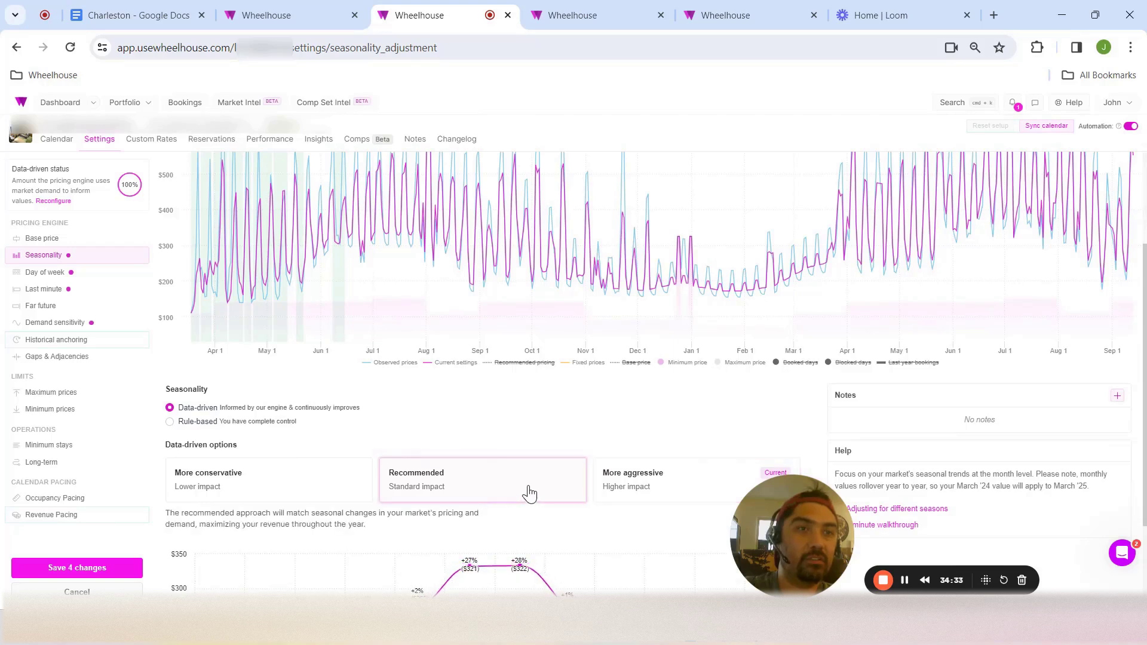
{"action": "left_click", "coordinate": [626, 505]}
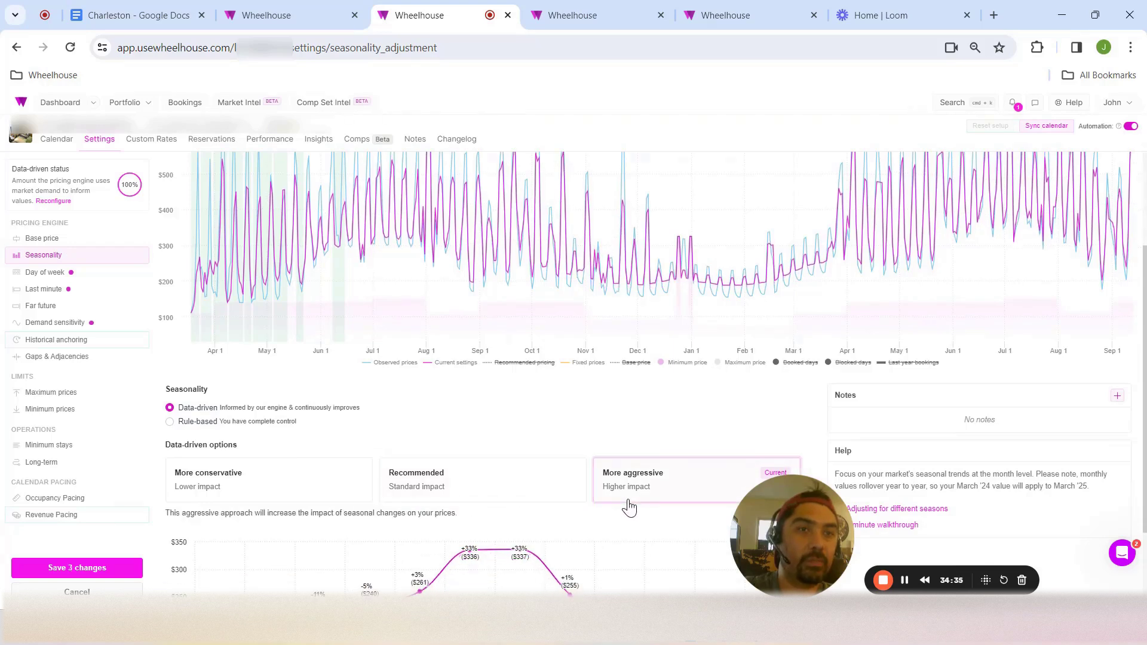
{"action": "left_click", "coordinate": [513, 507]}
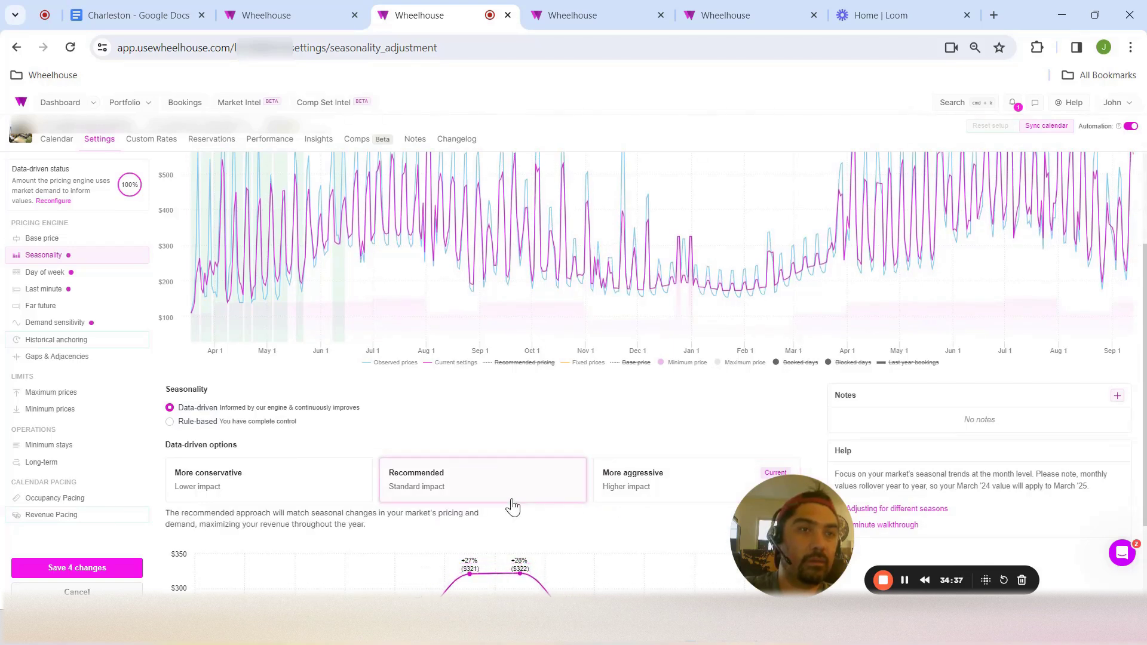
{"action": "scroll", "coordinate": [514, 507], "scroll_direction": "up", "scroll_amount": 1}
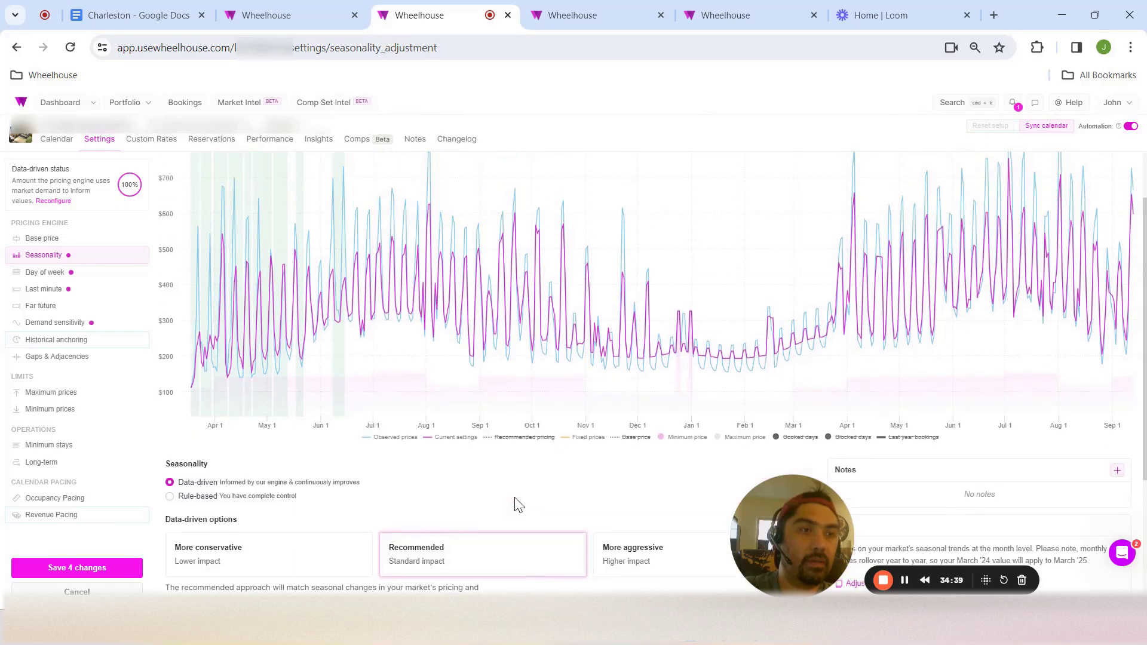
{"action": "scroll", "coordinate": [287, 508], "scroll_direction": "down", "scroll_amount": 1}
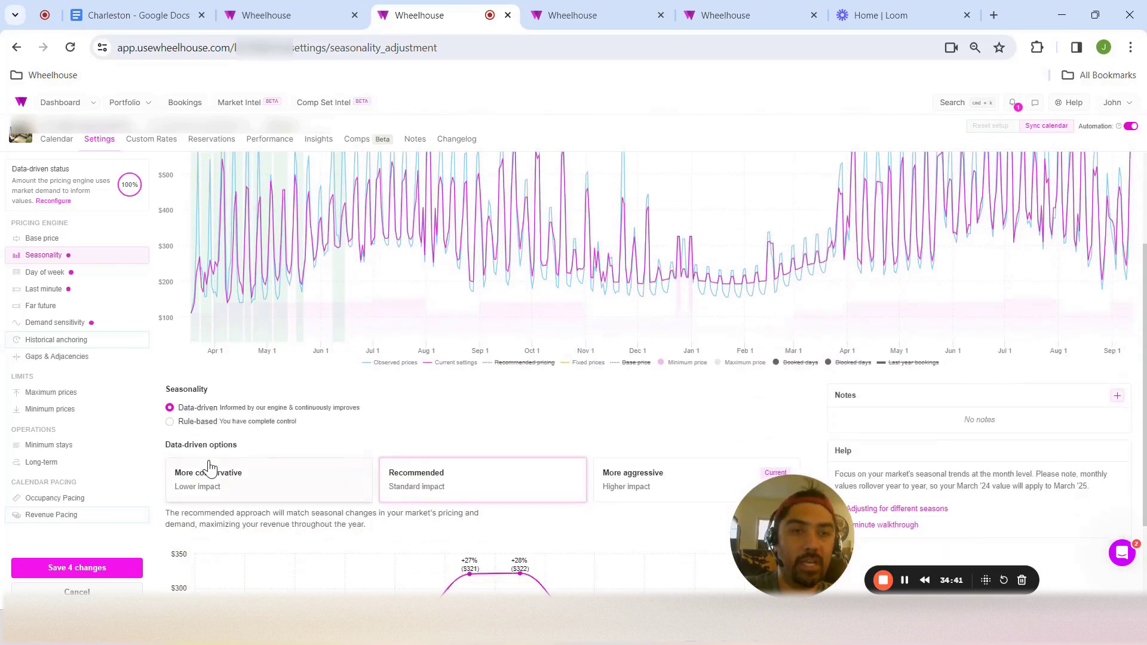
Try rule-based seasonality with 0% monthly impact, check the price curve, and discard all pending pricing changes
{"action": "left_click", "coordinate": [201, 422]}
{"action": "scroll", "coordinate": [200, 358], "scroll_direction": "up", "scroll_amount": 2}
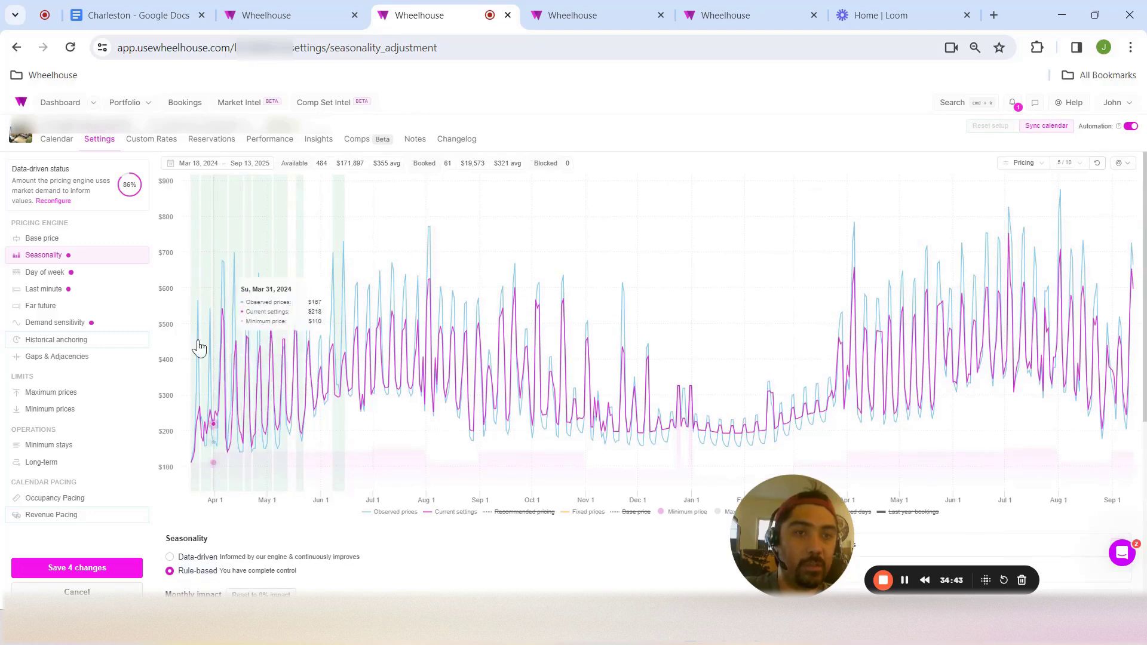
{"action": "scroll", "coordinate": [257, 419], "scroll_direction": "down", "scroll_amount": 4}
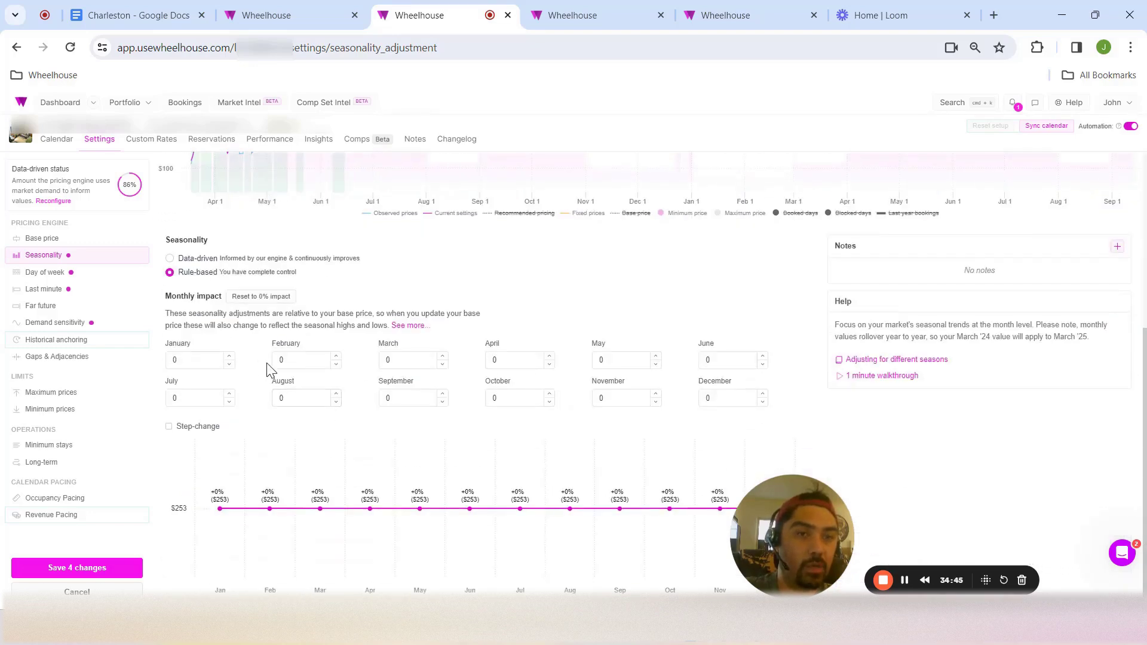
{"action": "scroll", "coordinate": [321, 393], "scroll_direction": "up", "scroll_amount": 4}
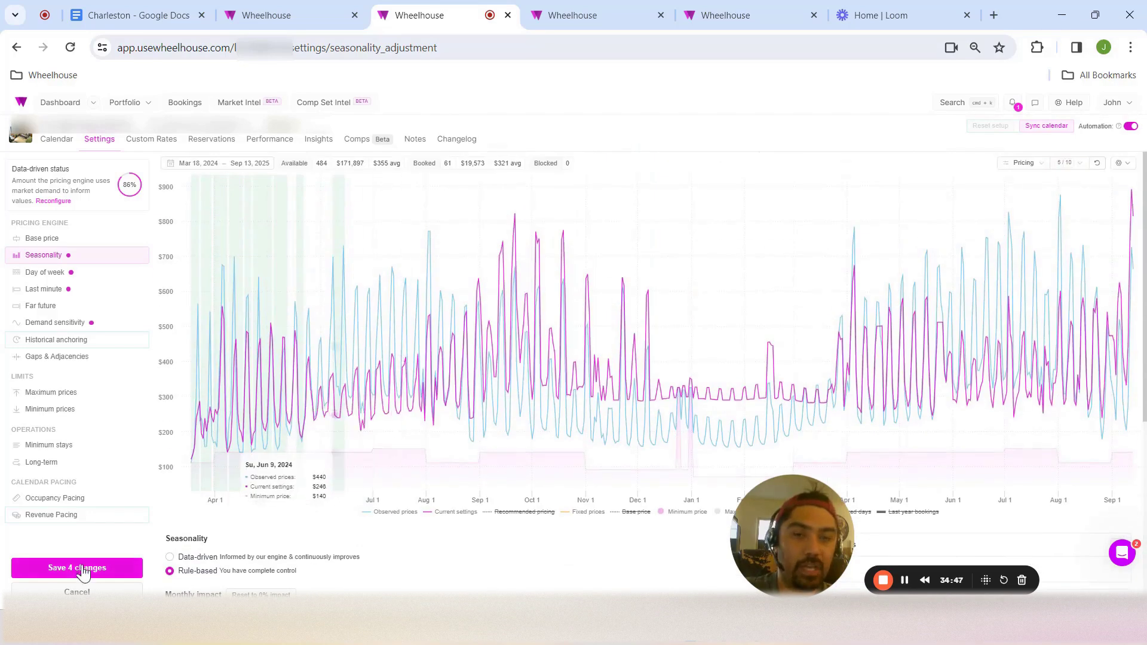
{"action": "left_click", "coordinate": [77, 591]}
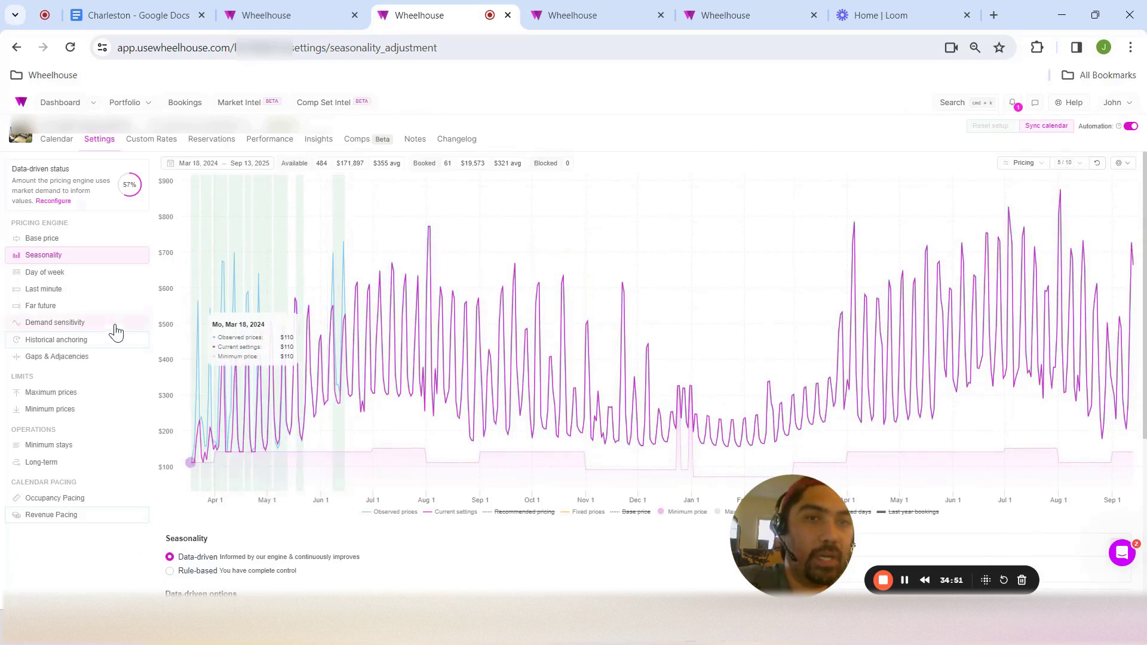
Set the listing's data-driven seasonality to Recommended and check the effect against the Observed prices on the chart
{"action": "scroll", "coordinate": [397, 464], "scroll_direction": "down", "scroll_amount": 5}
{"action": "left_click", "coordinate": [445, 376]}
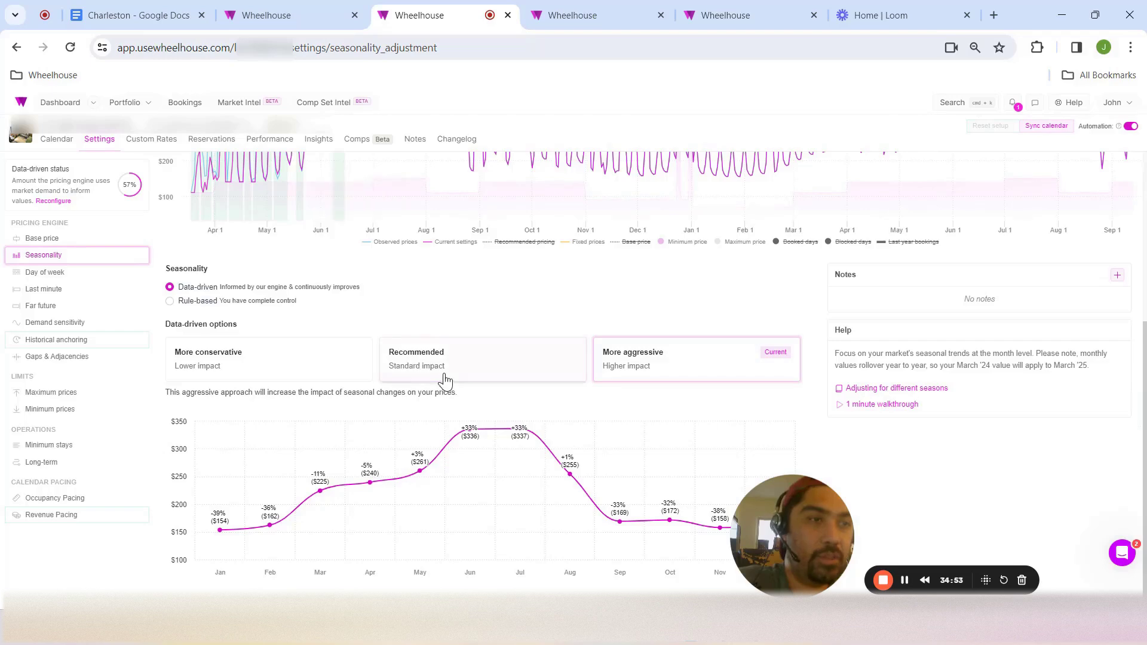
{"action": "scroll", "coordinate": [452, 409], "scroll_direction": "up", "scroll_amount": 5}
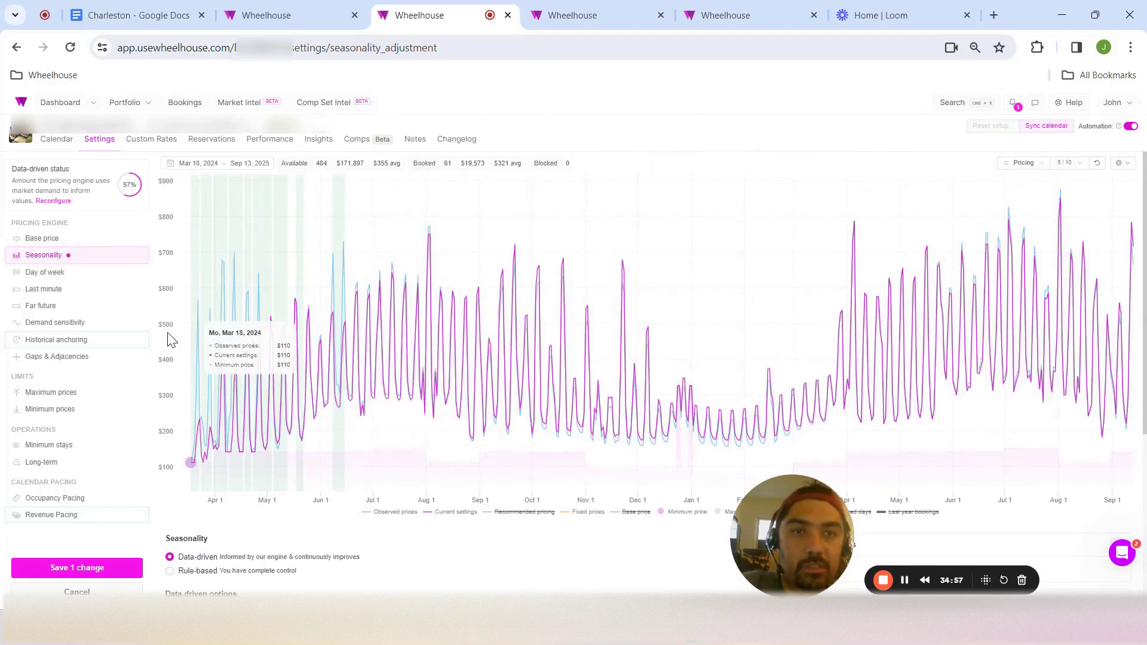
Review the rule-based Day of week daily impacts against the price chart and discard the pending seasonality change
{"action": "left_click", "coordinate": [36, 273]}
{"action": "scroll", "coordinate": [508, 419], "scroll_direction": "down", "scroll_amount": 4}
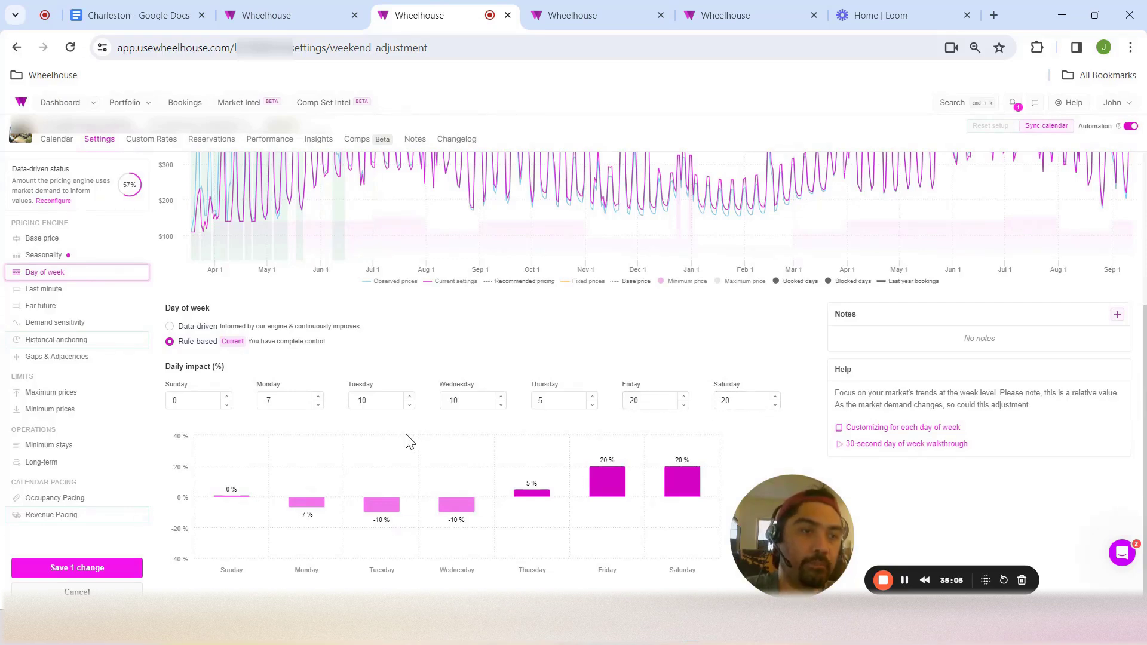
{"action": "scroll", "coordinate": [409, 443], "scroll_direction": "up", "scroll_amount": 4}
{"action": "scroll", "coordinate": [411, 442], "scroll_direction": "down", "scroll_amount": 4}
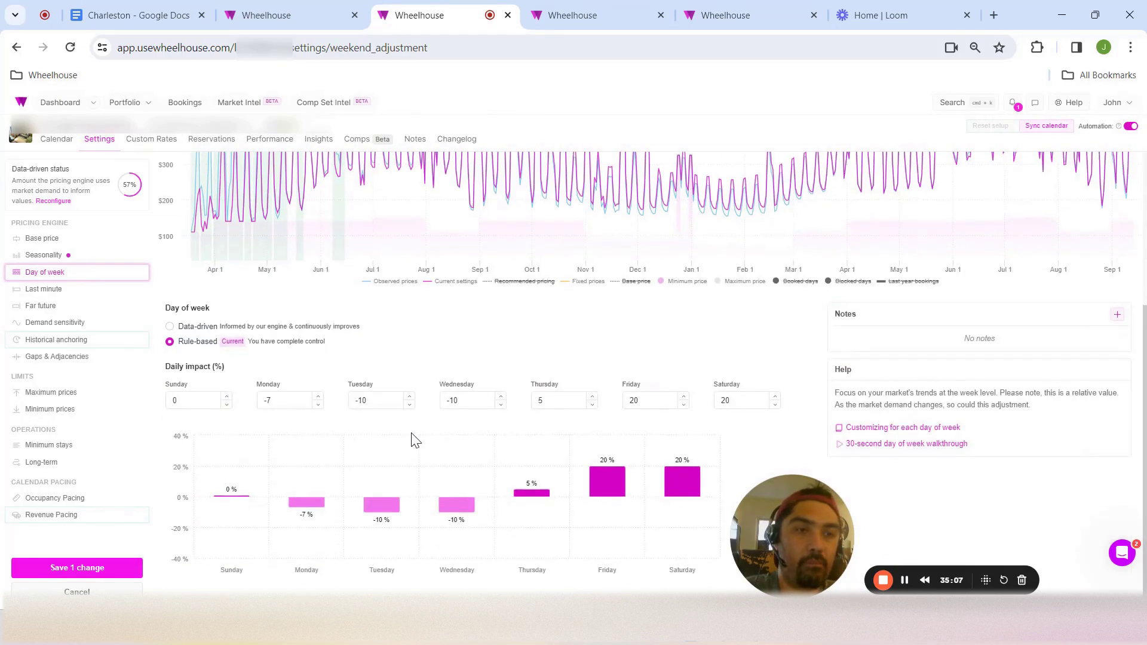
{"action": "scroll", "coordinate": [410, 416], "scroll_direction": "up", "scroll_amount": 4}
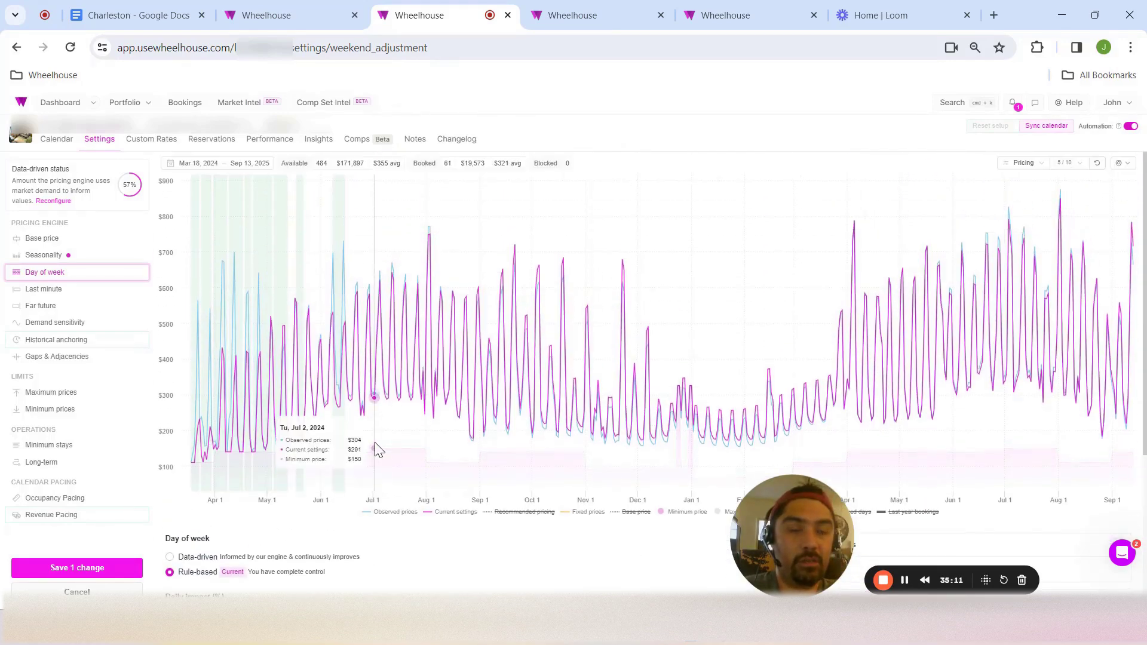
{"action": "left_click", "coordinate": [89, 591]}
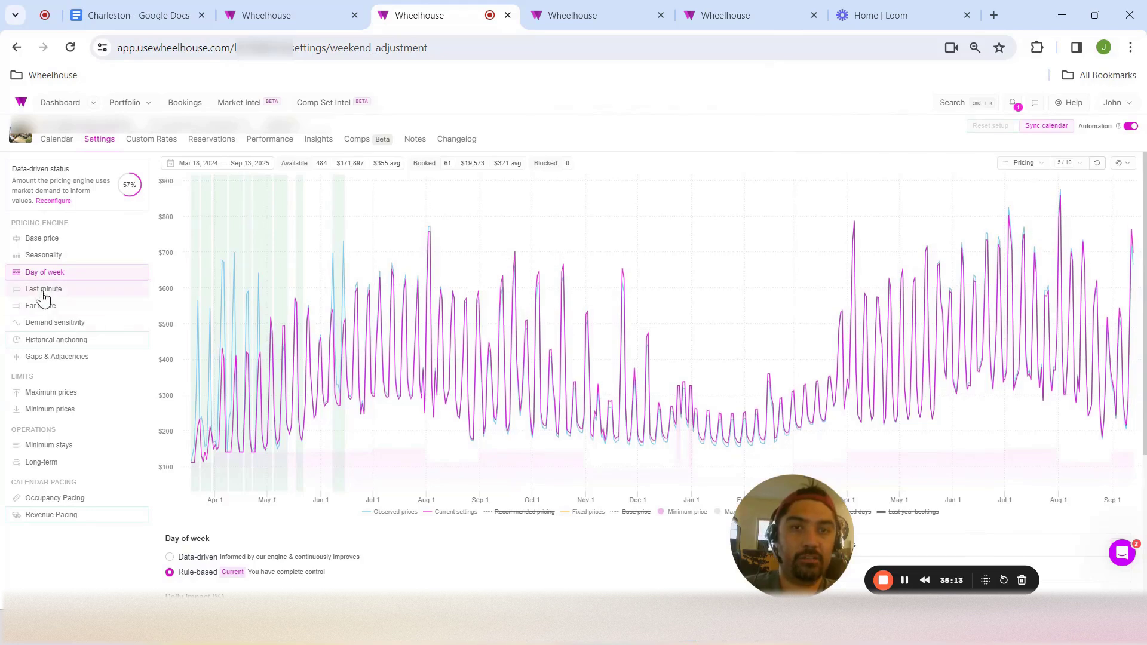
Return to the Seasonality settings and reset the listing's whole pricing configuration to data-driven mode
{"action": "left_click", "coordinate": [81, 257]}
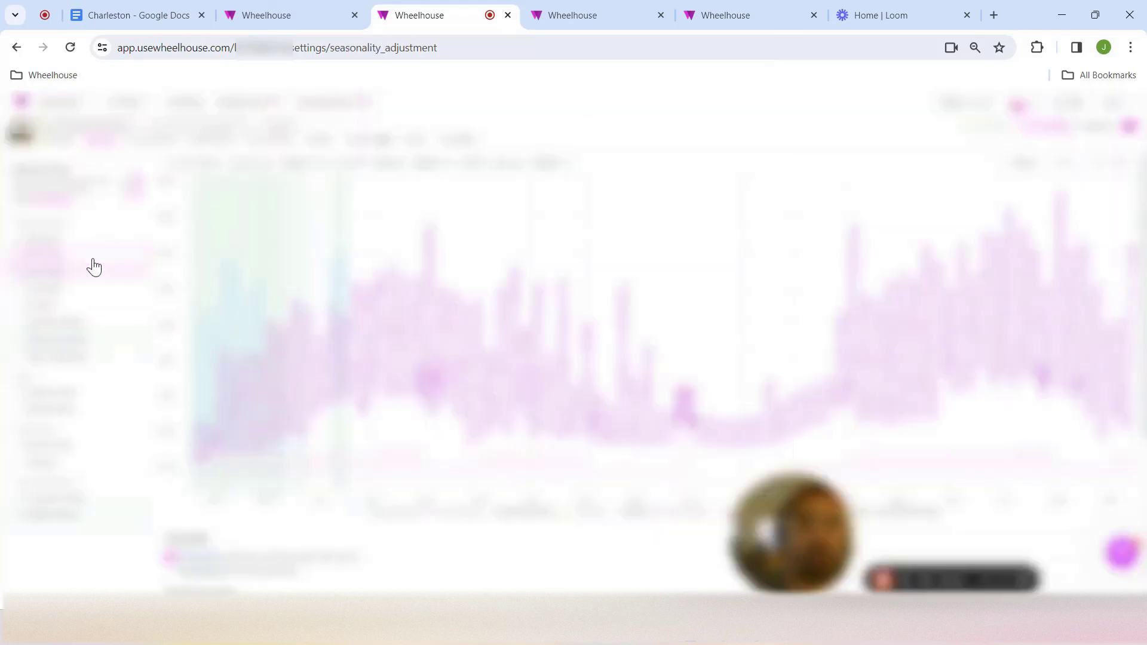
{"action": "left_click", "coordinate": [67, 203]}
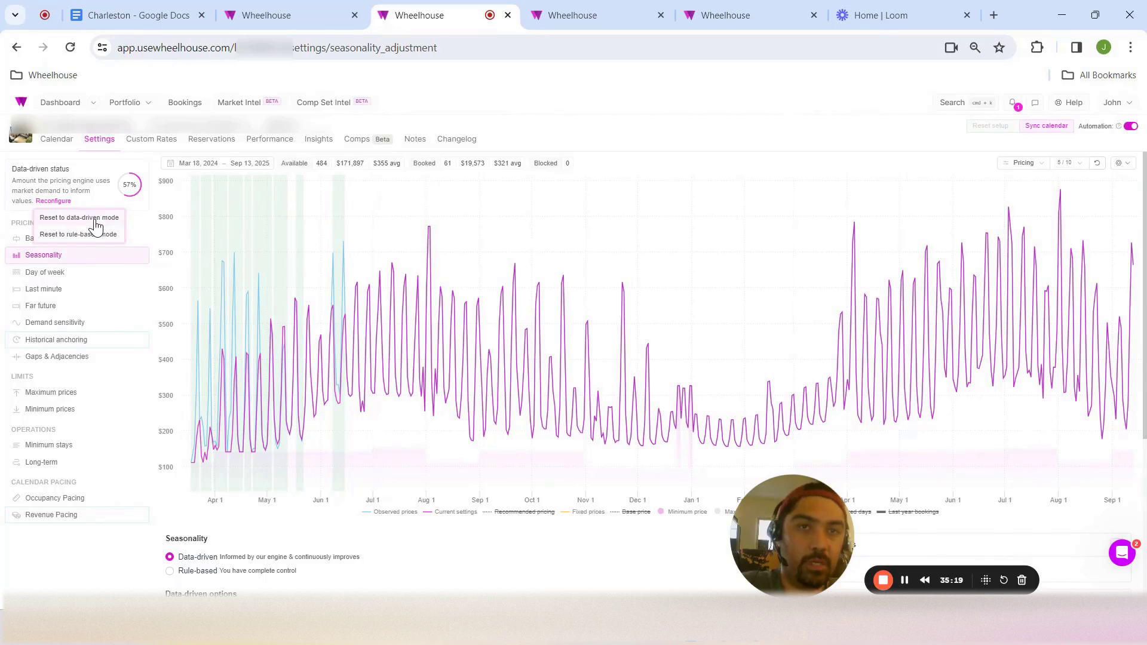
{"action": "left_click", "coordinate": [95, 219]}
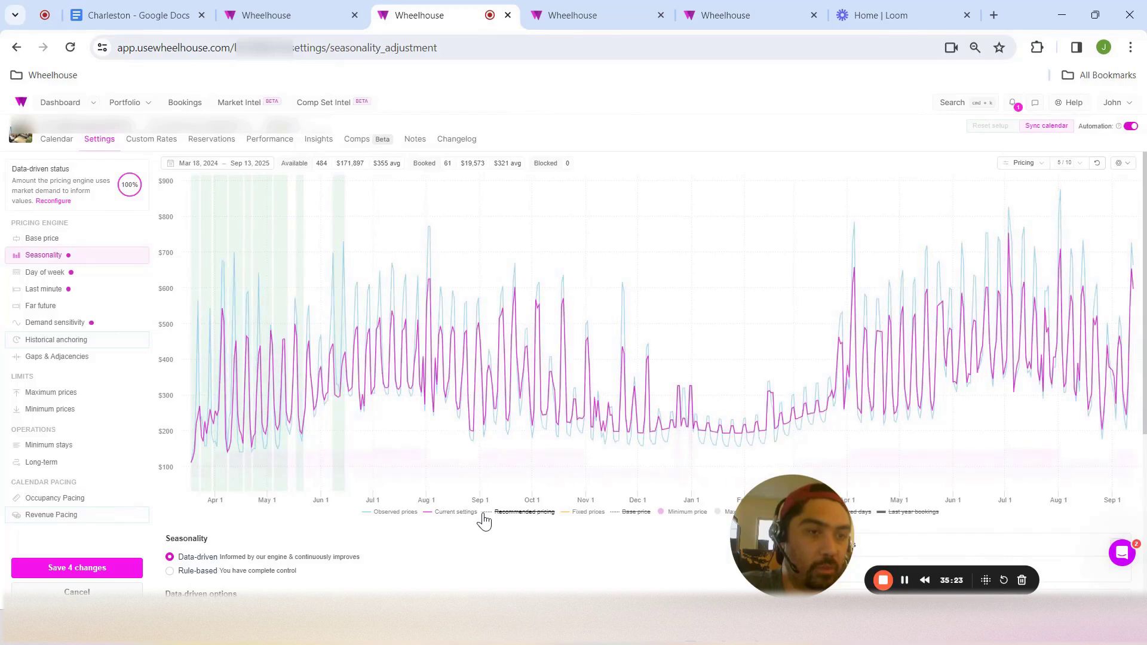
Show the Last year bookings and Recommended pricing series on the chart and compare them with the current settings
{"action": "scroll", "coordinate": [687, 512], "scroll_direction": "down", "scroll_amount": 1}
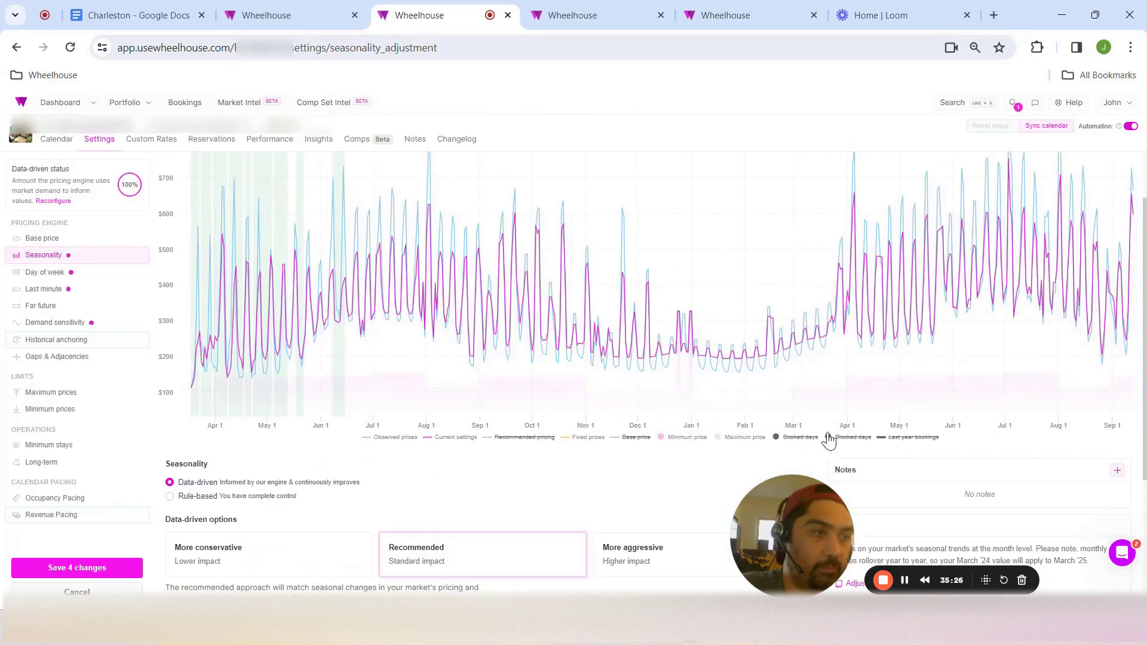
{"action": "left_click", "coordinate": [915, 437]}
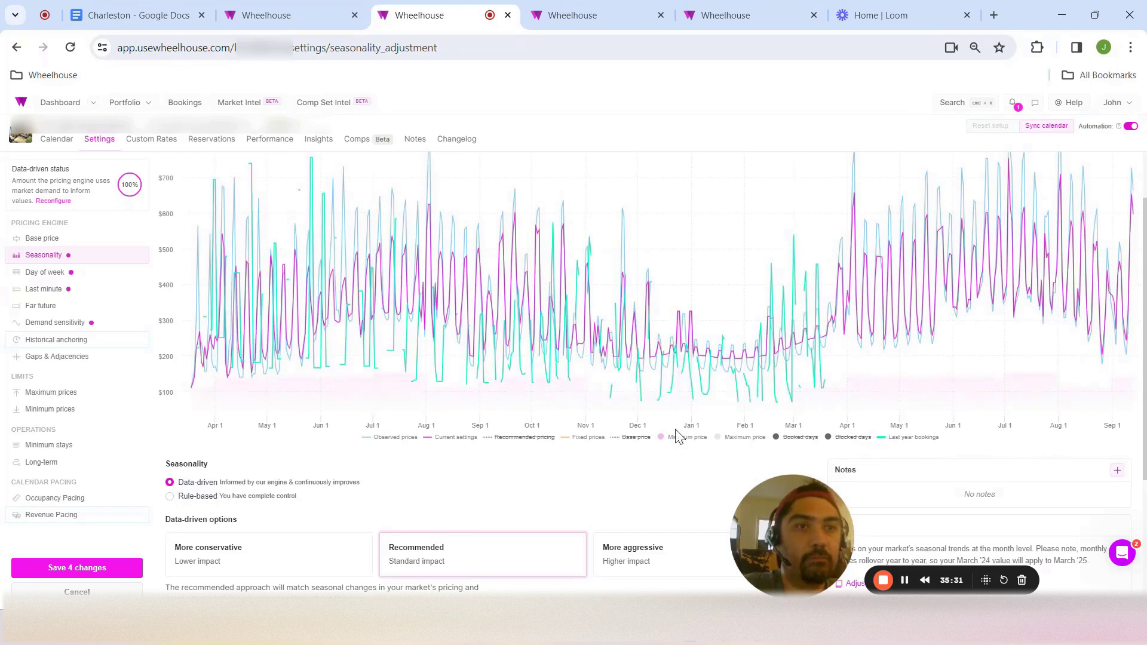
{"action": "scroll", "coordinate": [598, 436], "scroll_direction": "up", "scroll_amount": 1}
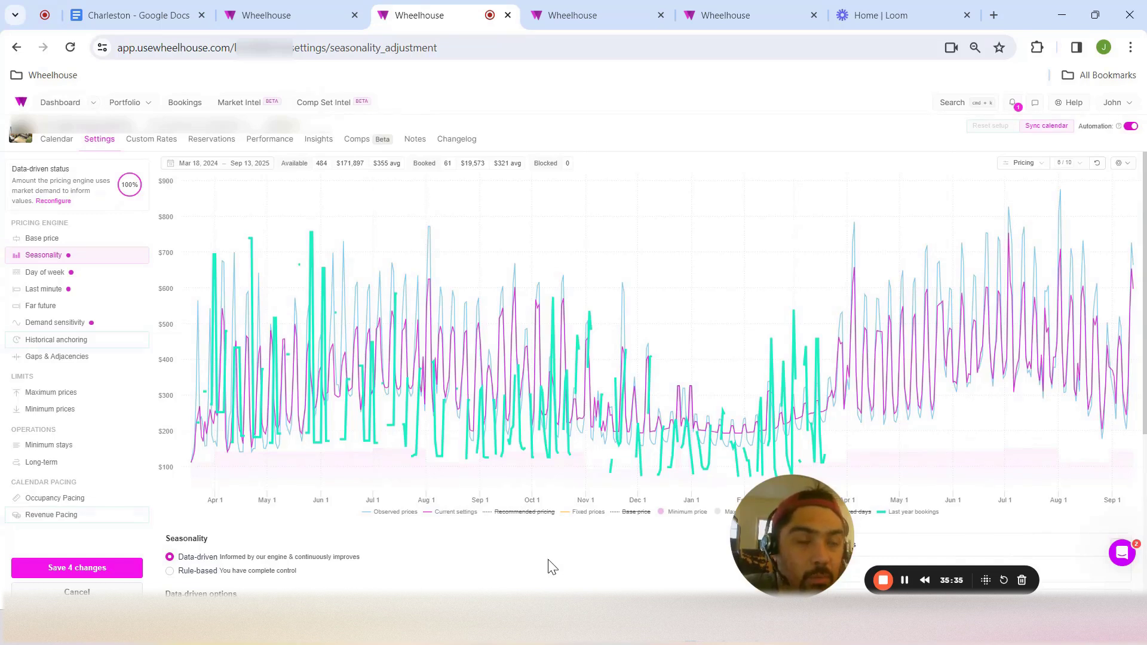
{"action": "left_click", "coordinate": [526, 512]}
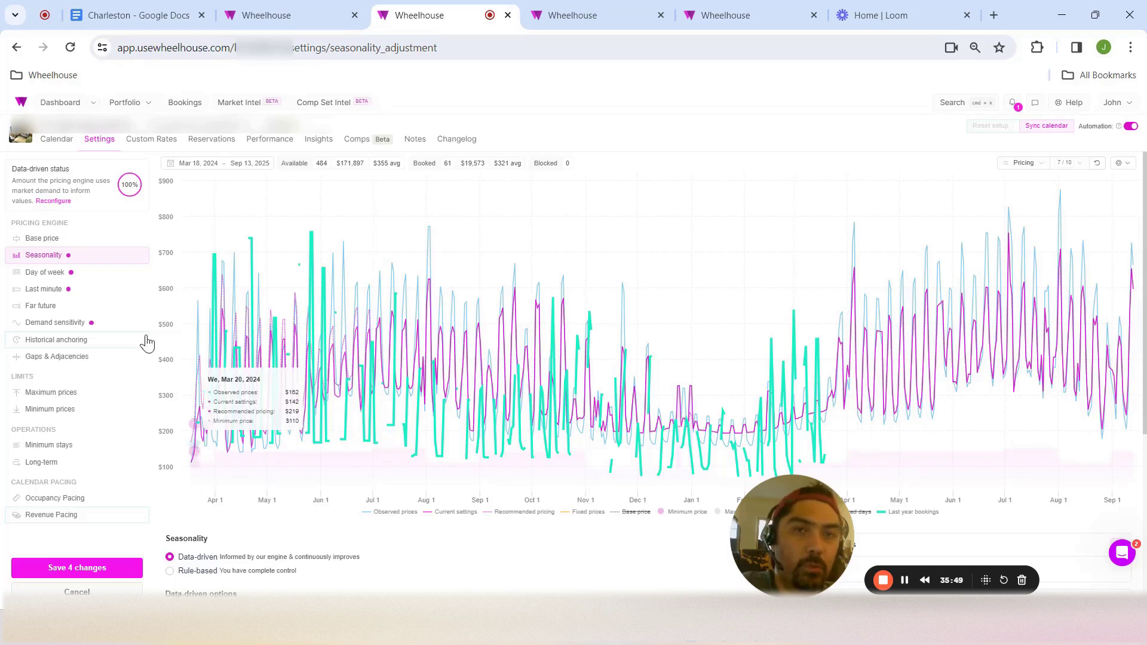
Switch Day of week to rule-based and set the Monday, Tuesday and Wednesday impacts to -20%
{"action": "left_click", "coordinate": [45, 272]}
{"action": "scroll", "coordinate": [376, 422], "scroll_direction": "down", "scroll_amount": 3}
{"action": "scroll", "coordinate": [382, 430], "scroll_direction": "down", "scroll_amount": 1}
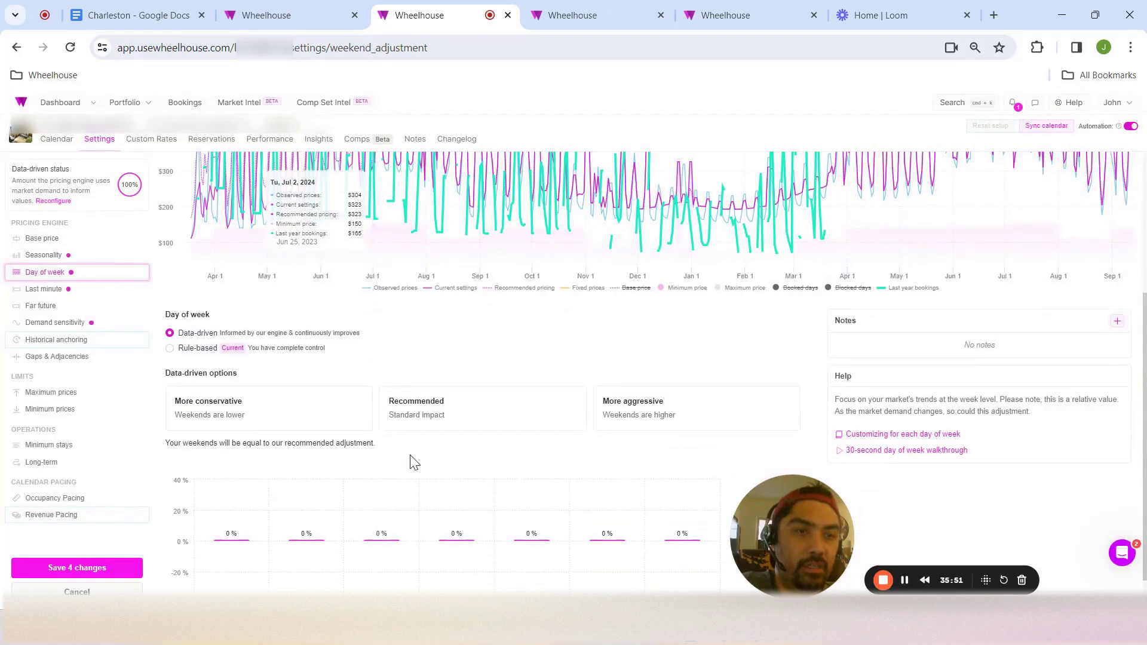
{"action": "left_click", "coordinate": [198, 349]}
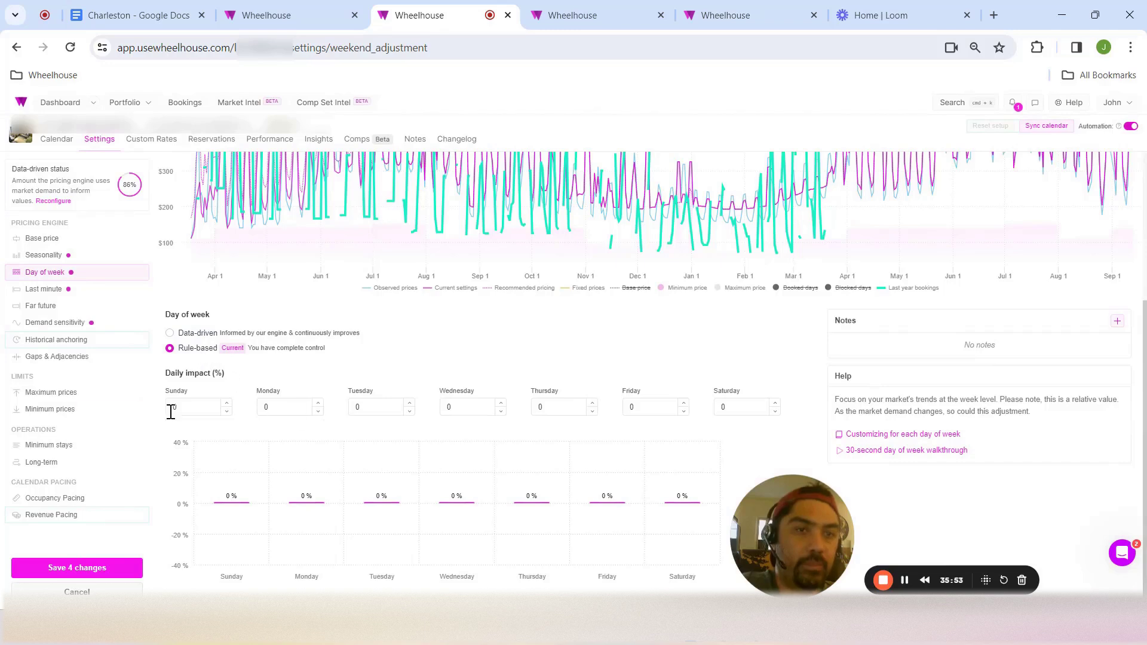
{"action": "key", "text": "Tab"}
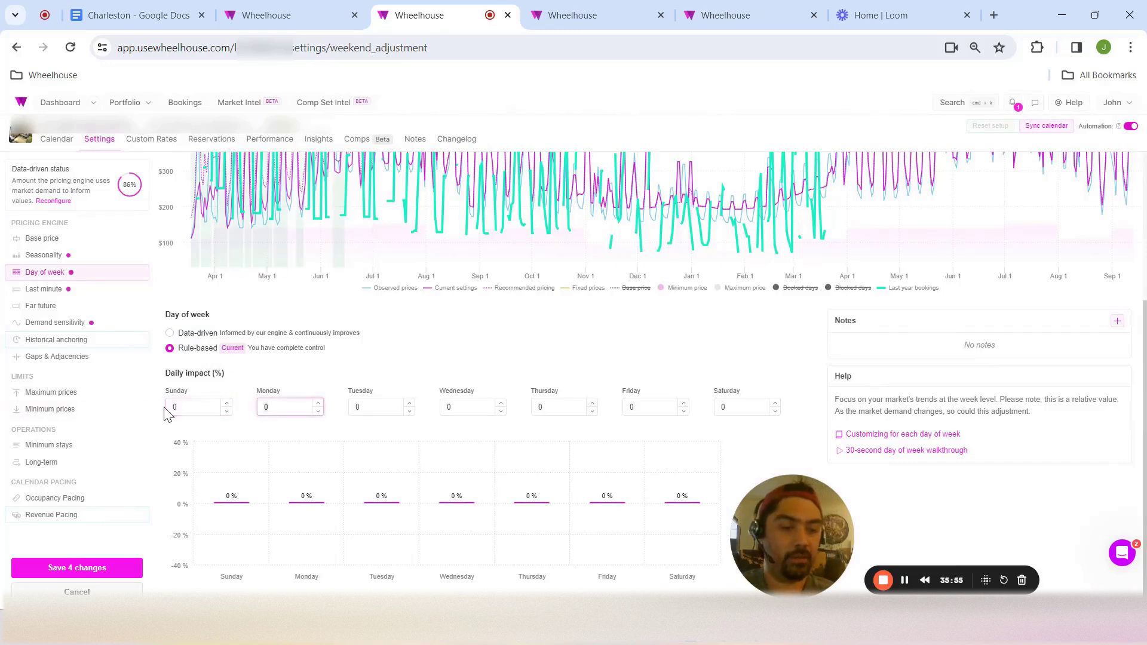
{"action": "type", "text": "-20"}
{"action": "key", "text": "Tab"}
{"action": "type", "text": "-20"}
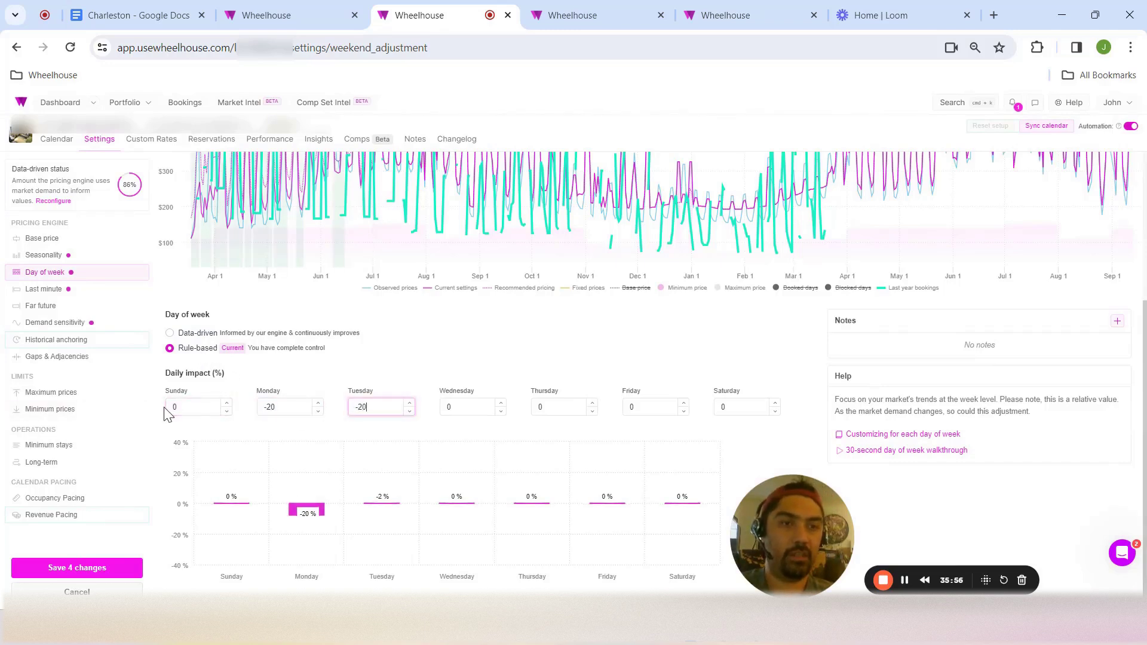
{"action": "key", "text": "Tab"}
{"action": "type", "text": "-20"}
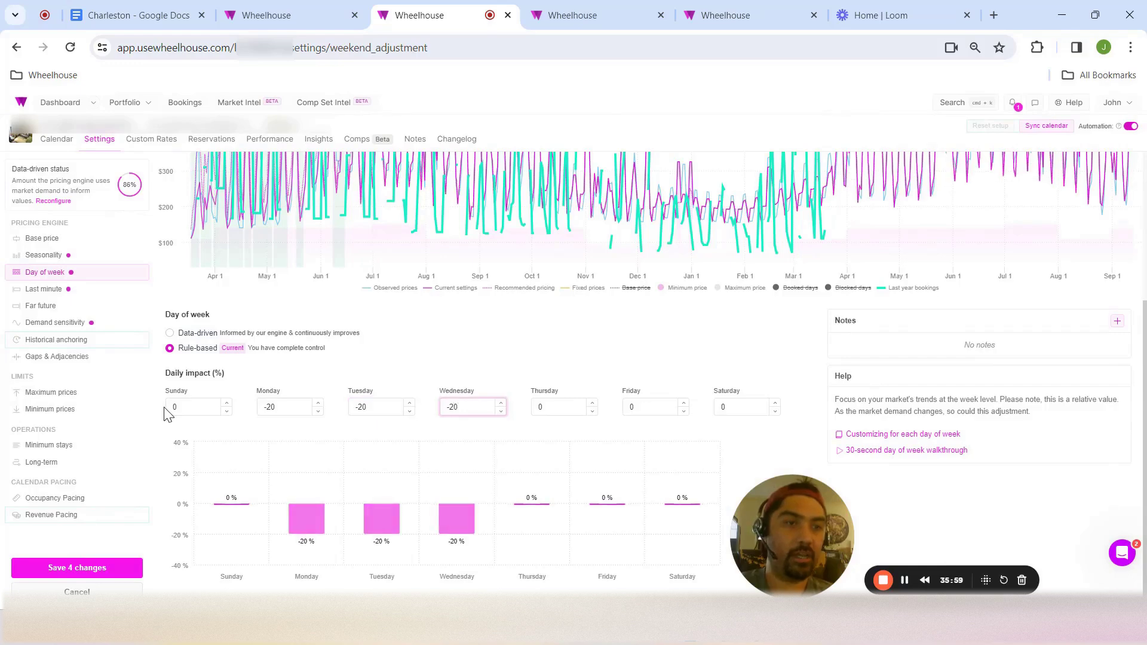
Set the Monday, Tuesday and Wednesday impacts to -15% and check the price curve
{"action": "scroll", "coordinate": [281, 251], "scroll_direction": "up", "scroll_amount": 4}
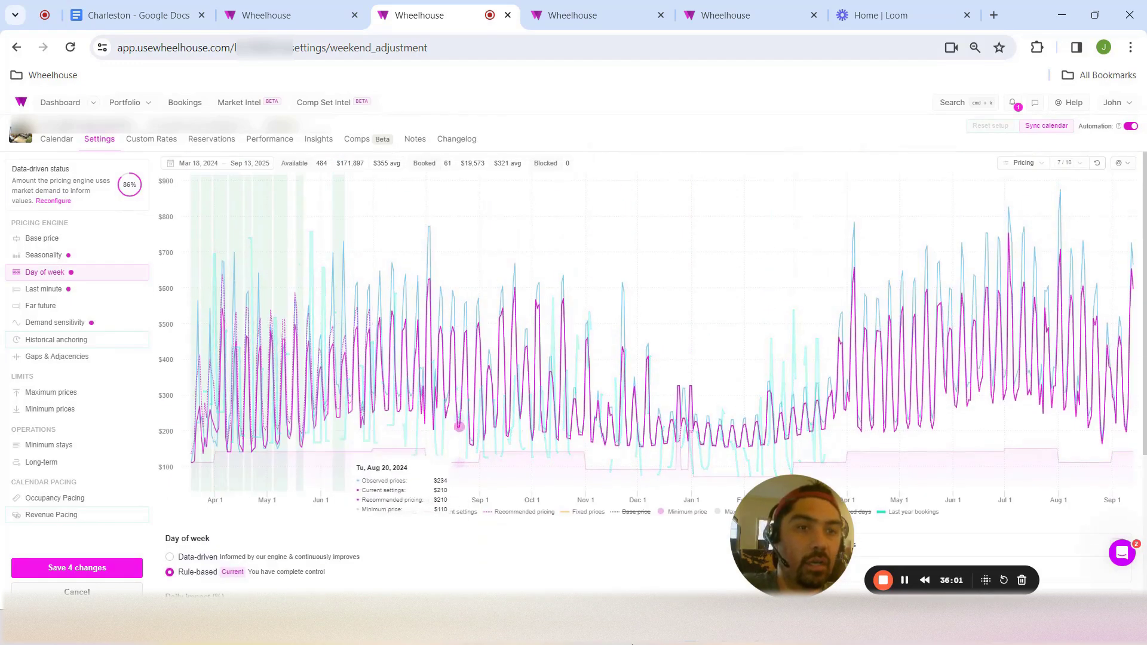
{"action": "scroll", "coordinate": [308, 402], "scroll_direction": "down", "scroll_amount": 4}
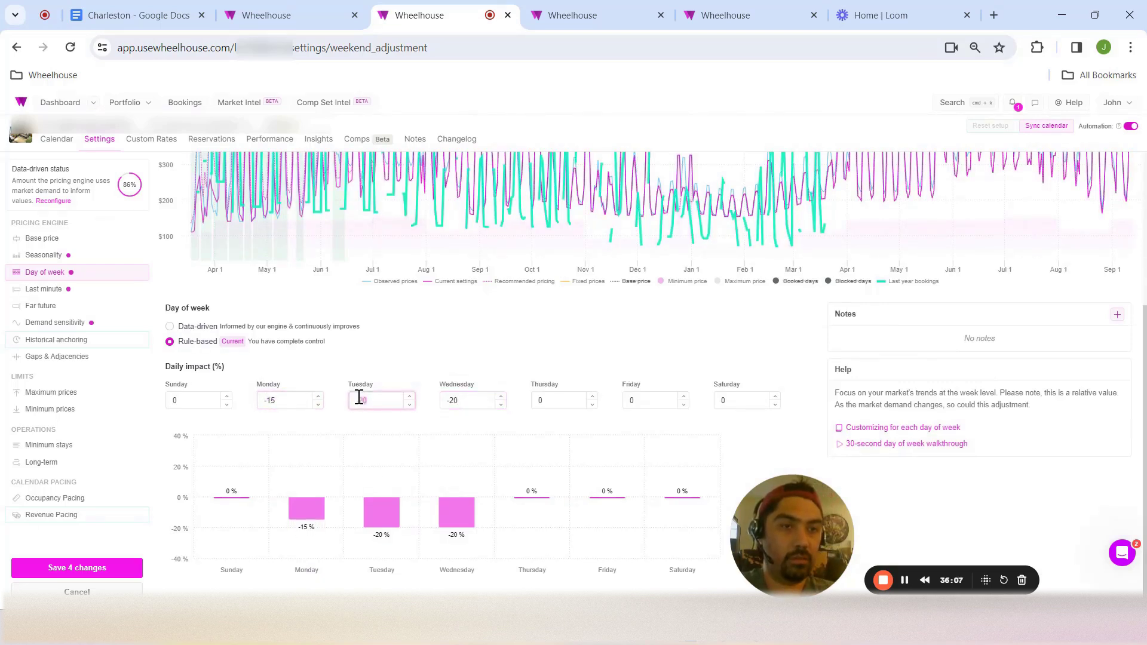
{"action": "type", "text": "5"}
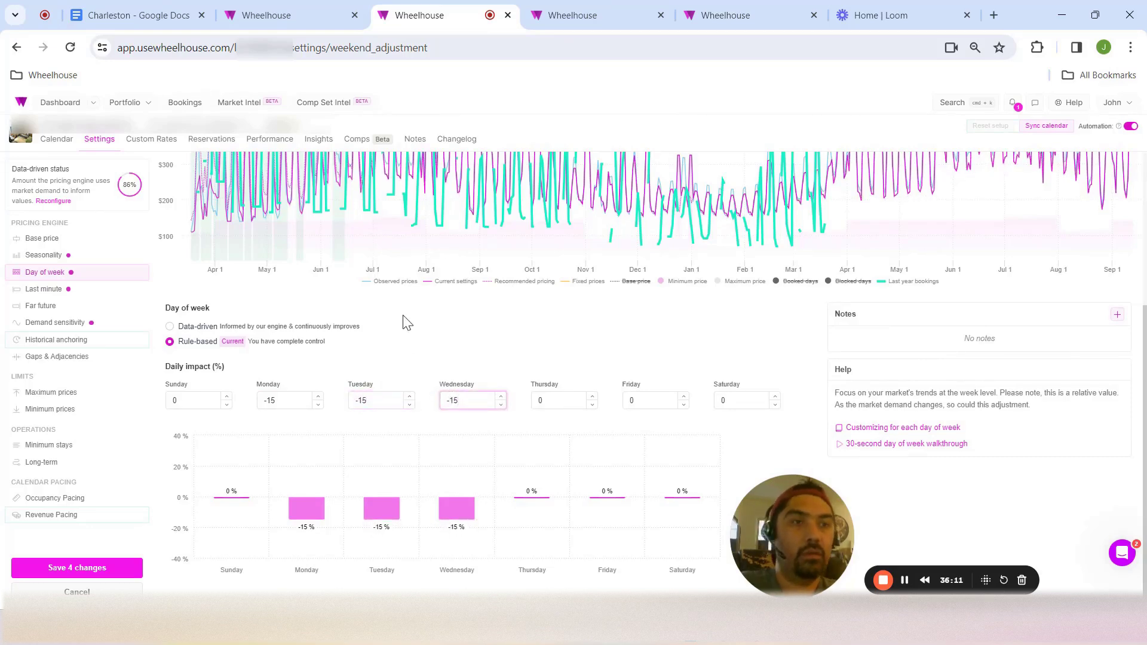
{"action": "scroll", "coordinate": [425, 353], "scroll_direction": "up", "scroll_amount": 3}
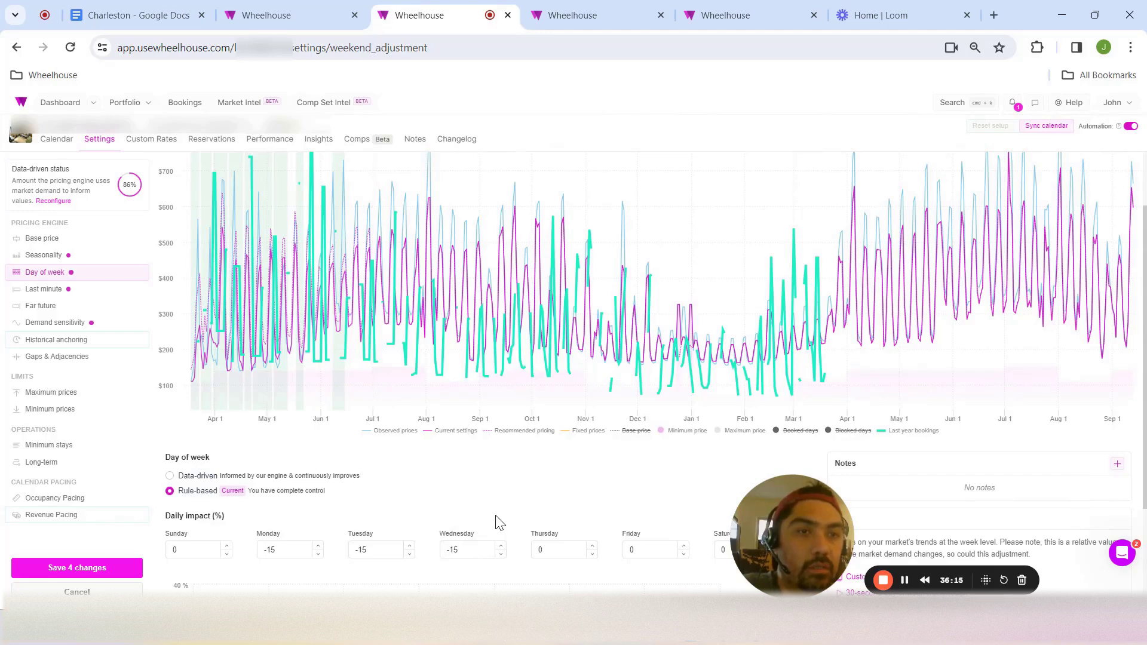
{"action": "scroll", "coordinate": [367, 515], "scroll_direction": "down", "scroll_amount": 3}
{"action": "scroll", "coordinate": [355, 517], "scroll_direction": "up", "scroll_amount": 4}
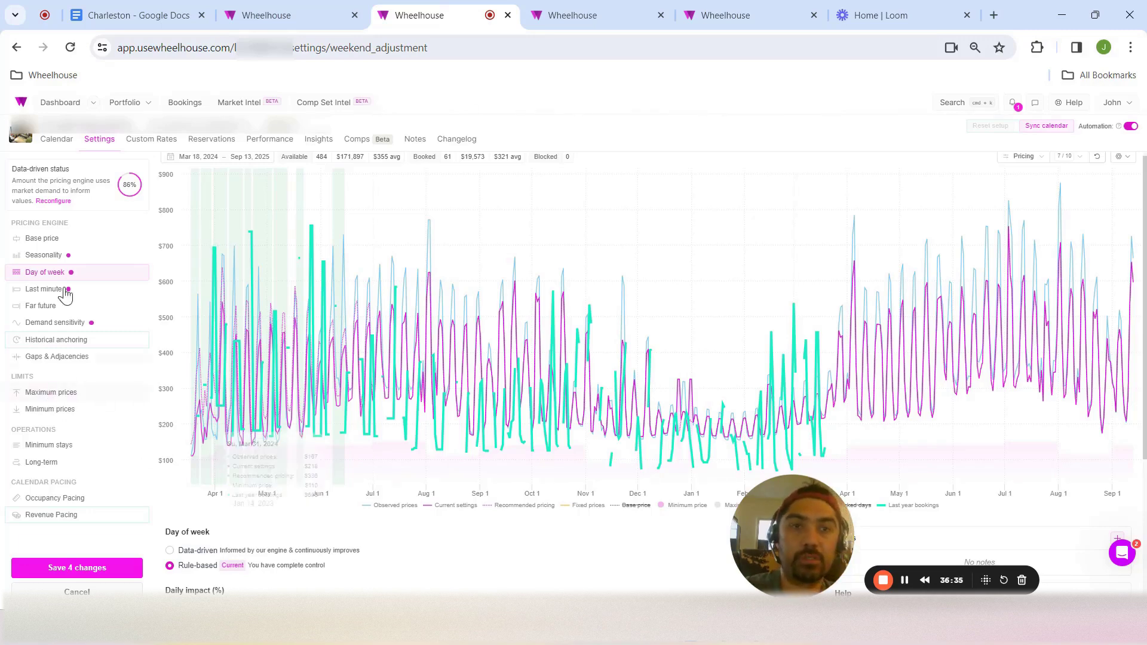
Switch Demand sensitivity to rule-based with a default of 100% and check the demand and price charts
{"action": "left_click", "coordinate": [65, 323]}
{"action": "scroll", "coordinate": [450, 455], "scroll_direction": "down", "scroll_amount": 4}
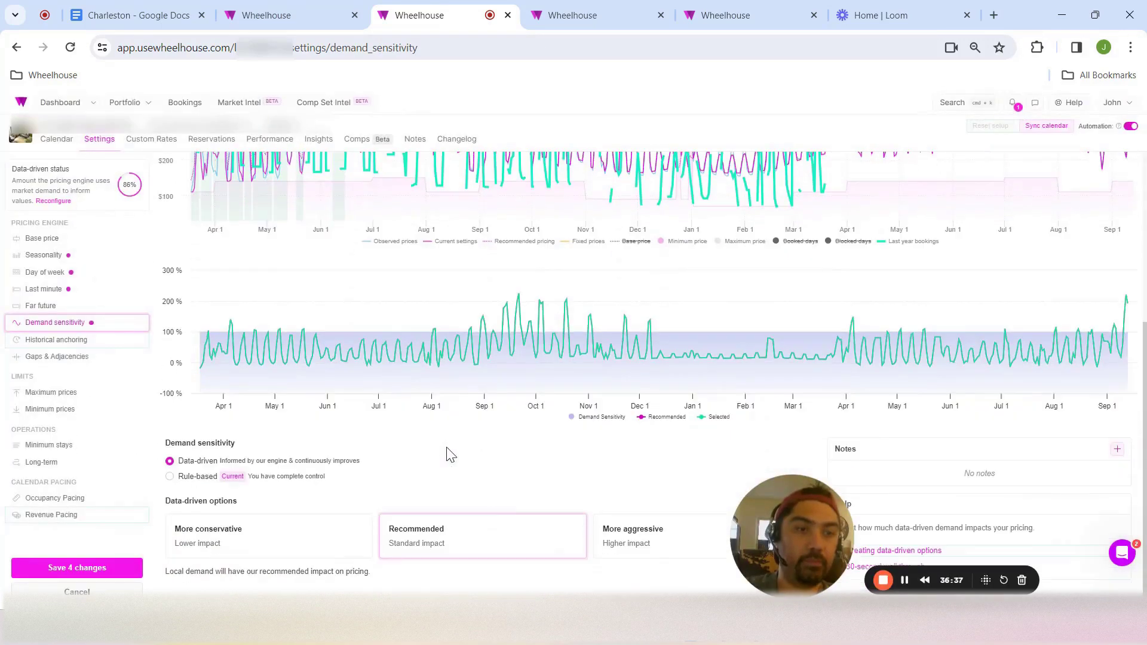
{"action": "left_click", "coordinate": [190, 478]}
{"action": "left_click_drag", "start_coordinate": [203, 533], "coordinate": [67, 536]}
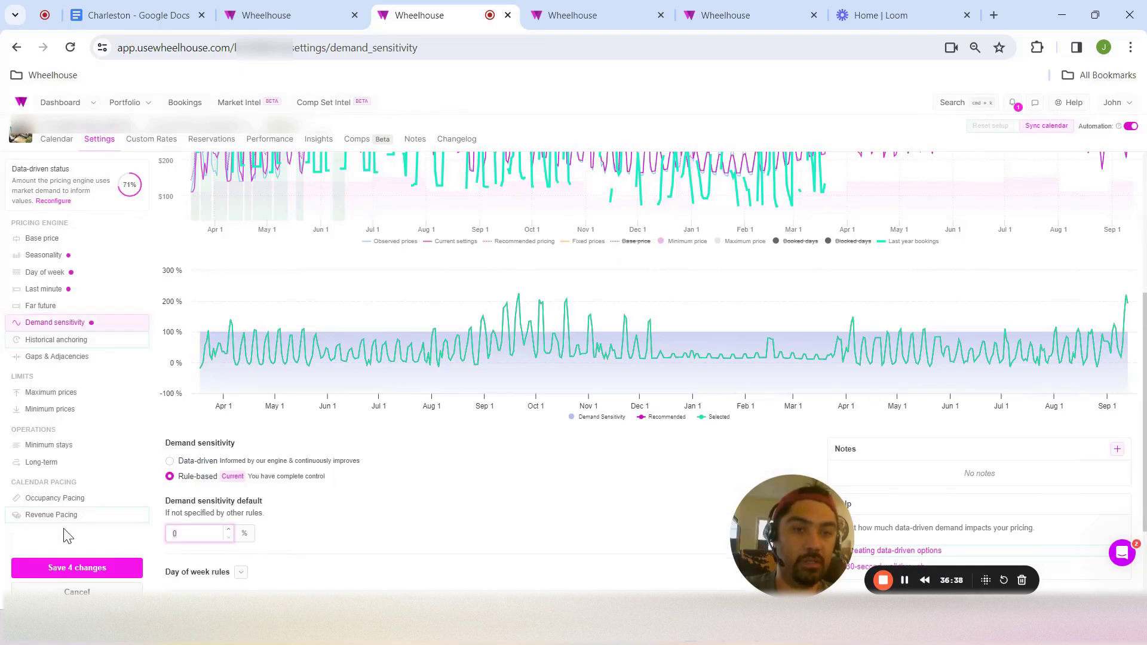
{"action": "type", "text": "100"}
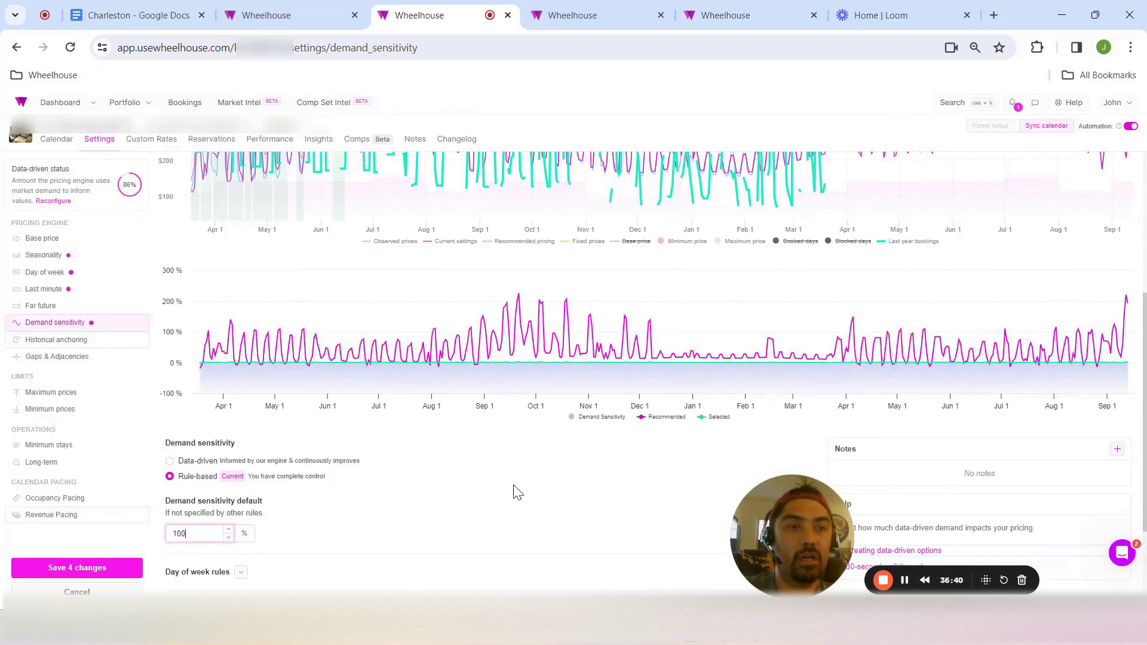
{"action": "scroll", "coordinate": [517, 493], "scroll_direction": "up", "scroll_amount": 4}
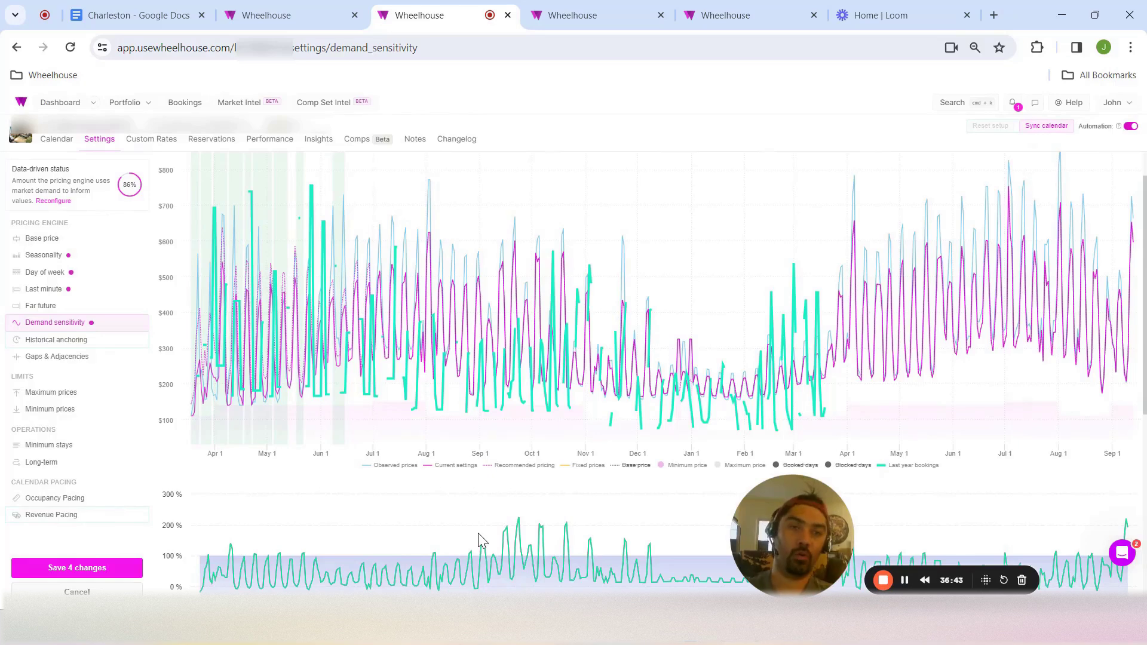
Add a monthly demand sensitivity rule covering March, April and May, enter its percentage, and check the price curve
{"action": "scroll", "coordinate": [487, 322], "scroll_direction": "down", "scroll_amount": 6}
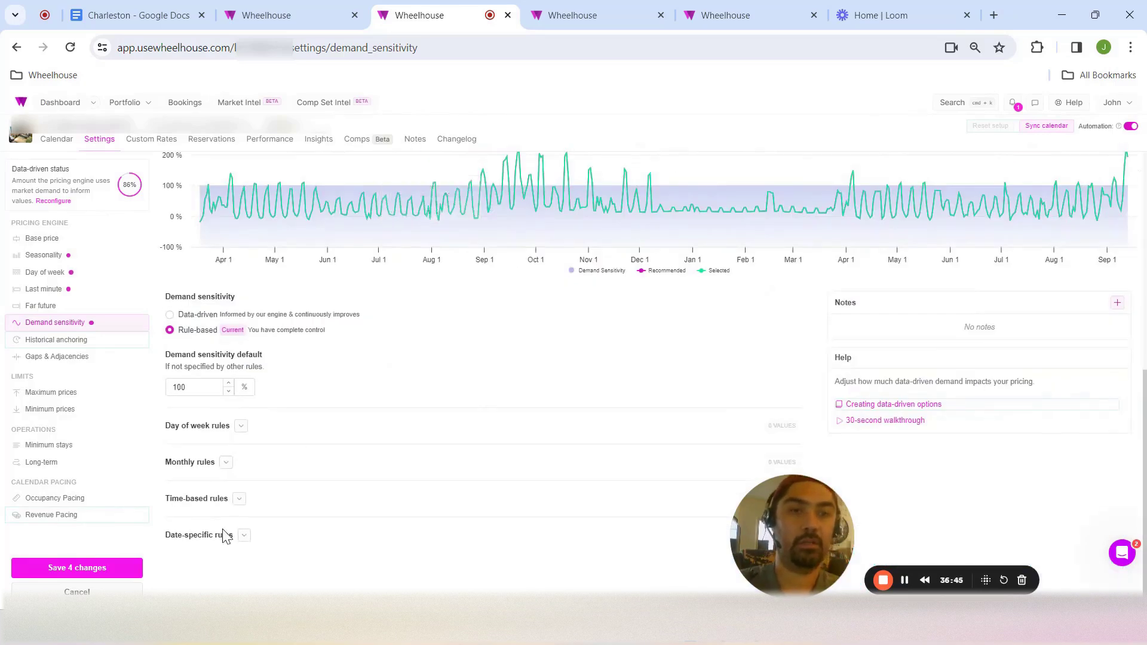
{"action": "left_click", "coordinate": [226, 462]}
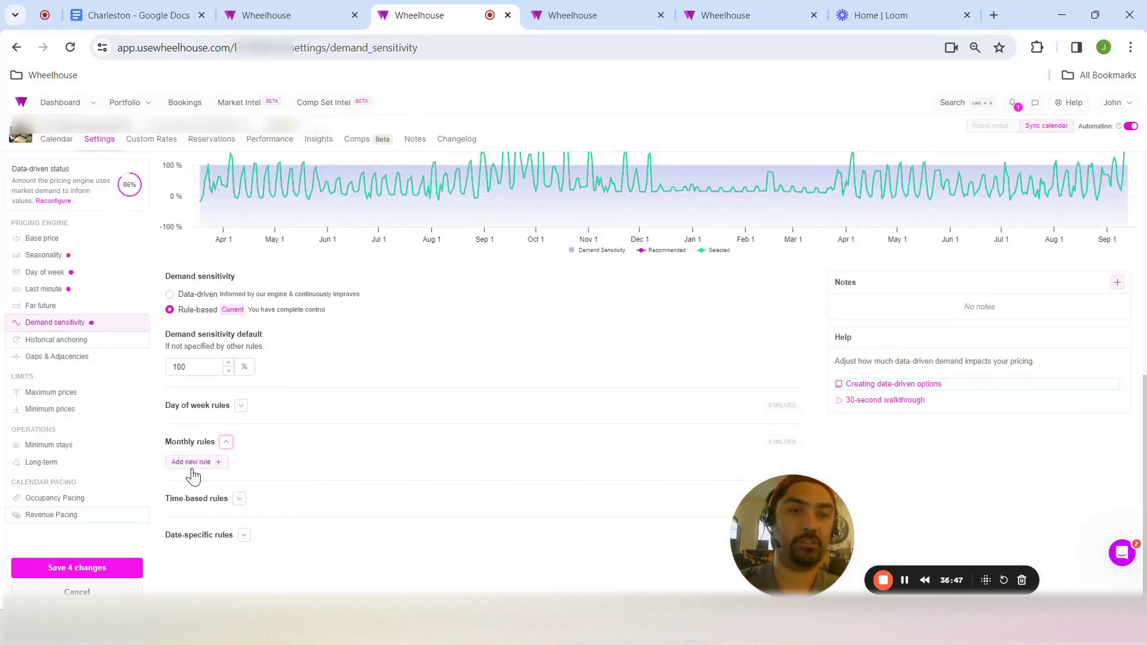
{"action": "left_click", "coordinate": [193, 465]}
{"action": "left_click", "coordinate": [305, 515]}
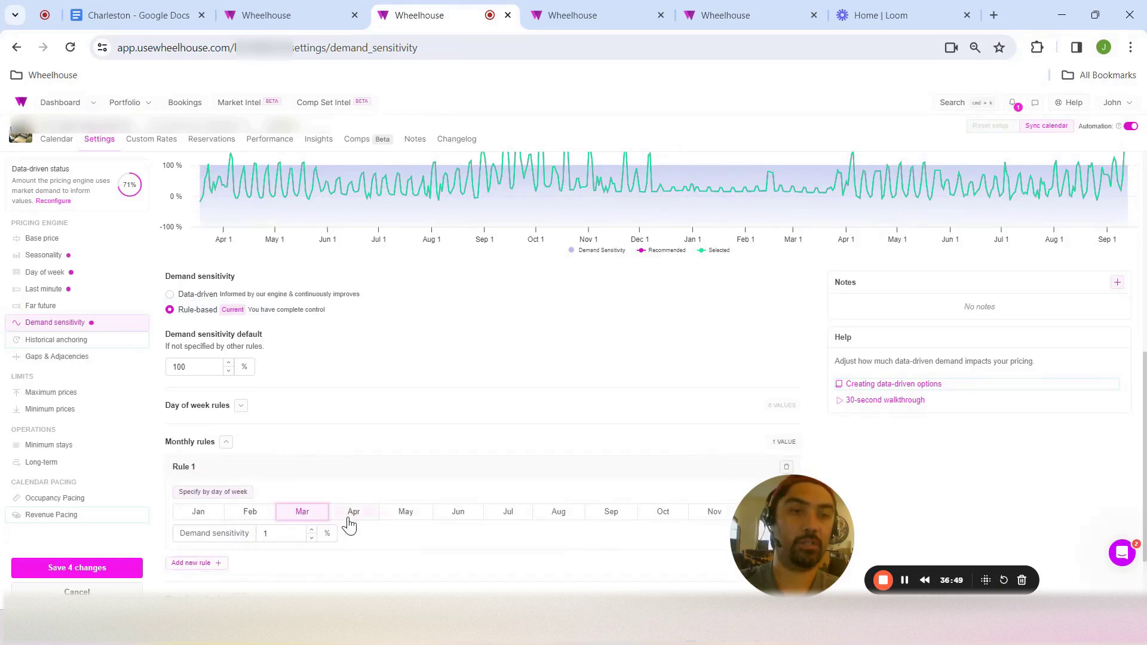
{"action": "left_click", "coordinate": [353, 515]}
{"action": "left_click", "coordinate": [406, 512]}
{"action": "left_click", "coordinate": [277, 533]}
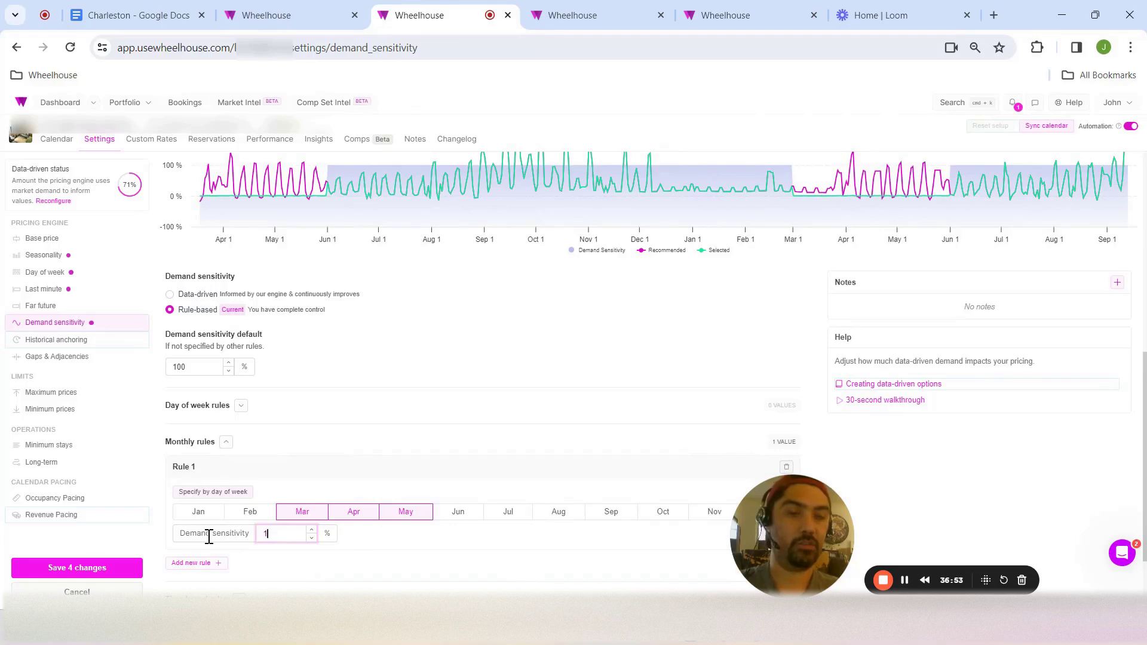
{"action": "scroll", "coordinate": [589, 439], "scroll_direction": "up", "scroll_amount": 5}
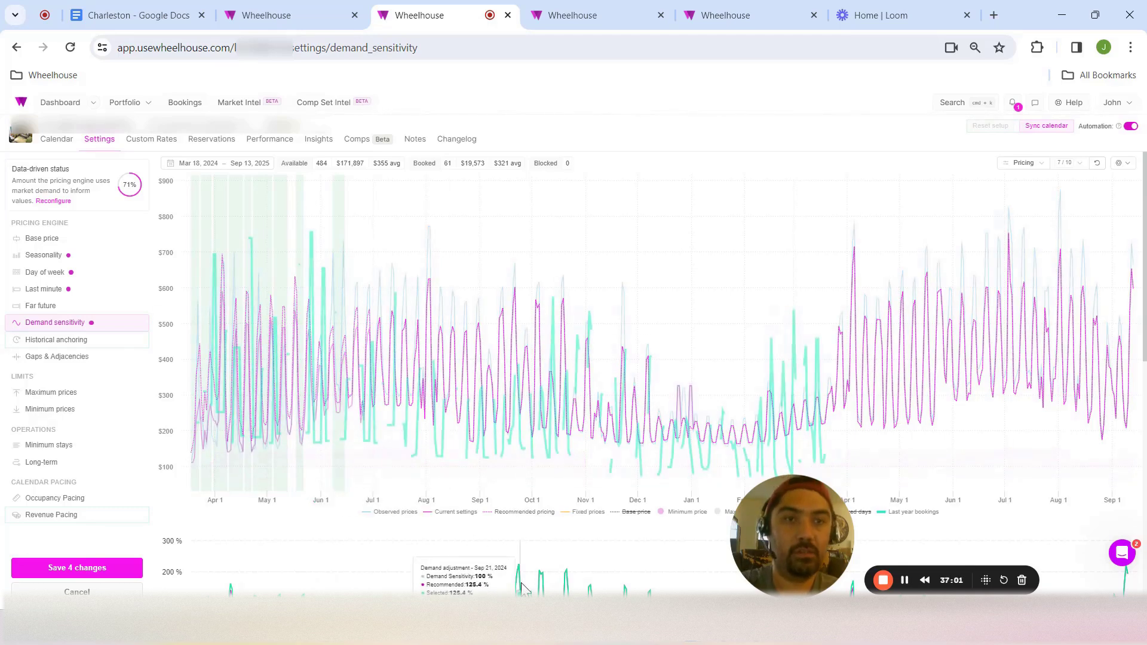
Set the March to May rule's demand sensitivity to 120% and compare the price curve with last year's bookings
{"action": "scroll", "coordinate": [344, 505], "scroll_direction": "down", "scroll_amount": 6}
{"action": "scroll", "coordinate": [311, 502], "scroll_direction": "down", "scroll_amount": 3}
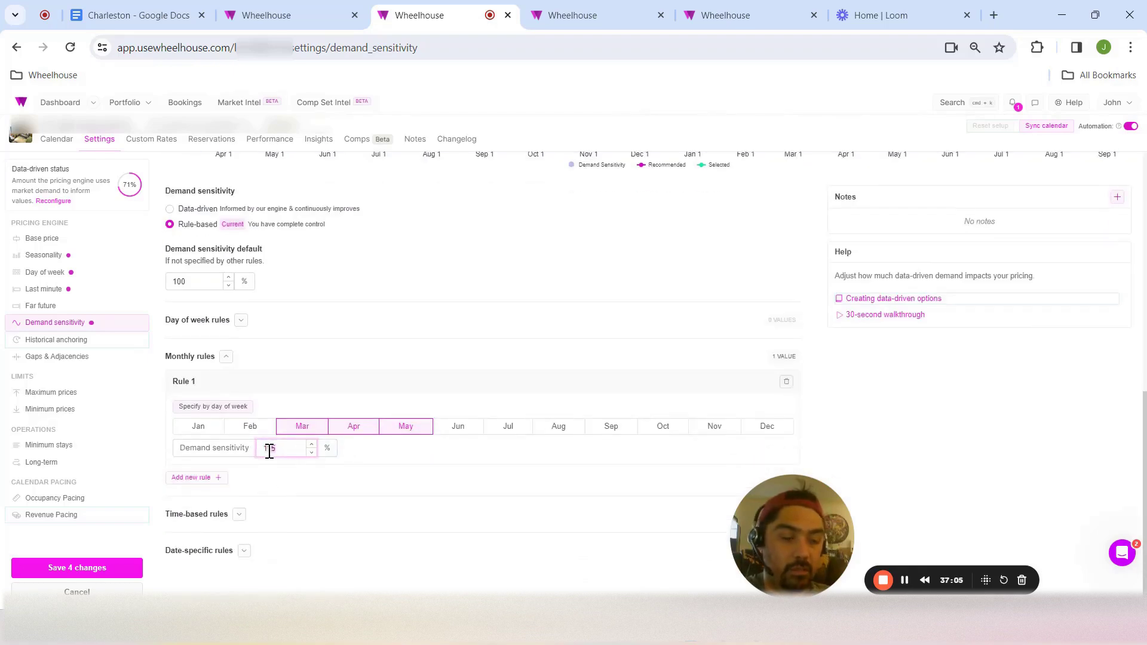
{"action": "scroll", "coordinate": [502, 418], "scroll_direction": "up", "scroll_amount": 8}
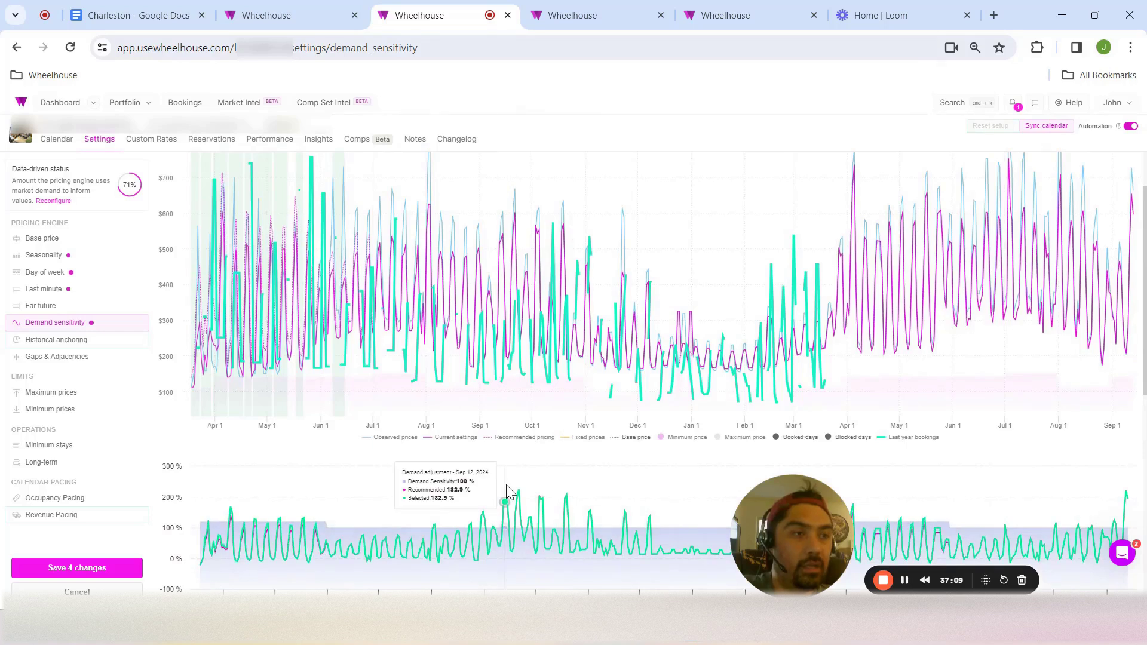
{"action": "scroll", "coordinate": [507, 491], "scroll_direction": "up", "scroll_amount": 2}
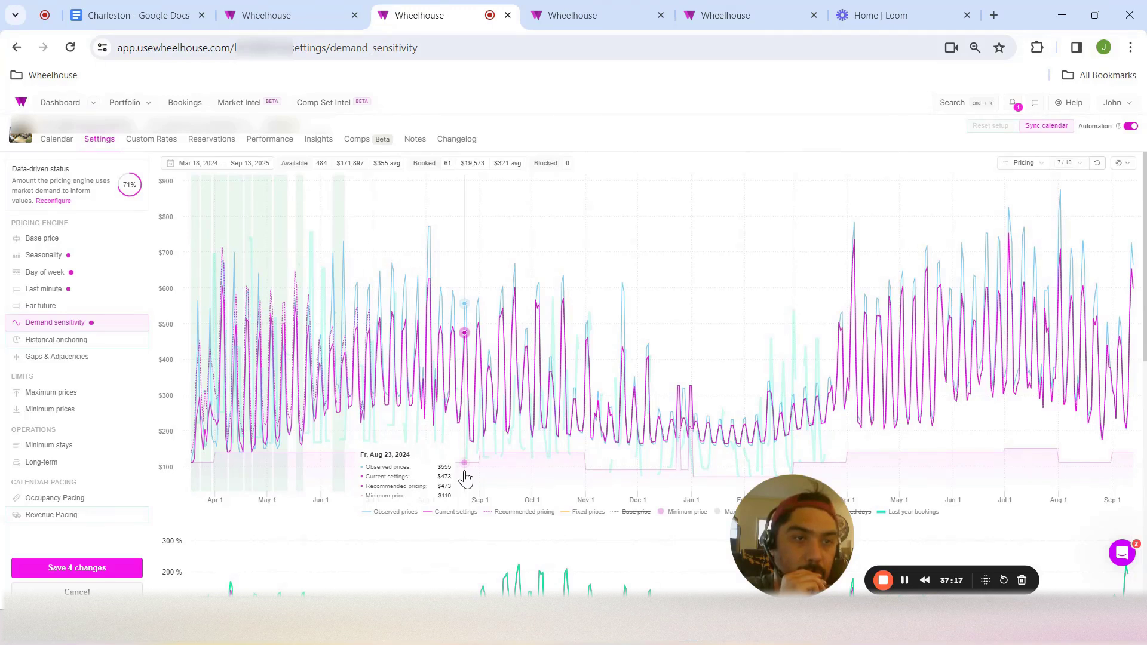
Look over the demand sensitivity time-based rules and the Last minute and Far future adjustment curves
{"action": "scroll", "coordinate": [466, 478], "scroll_direction": "down", "scroll_amount": 10}
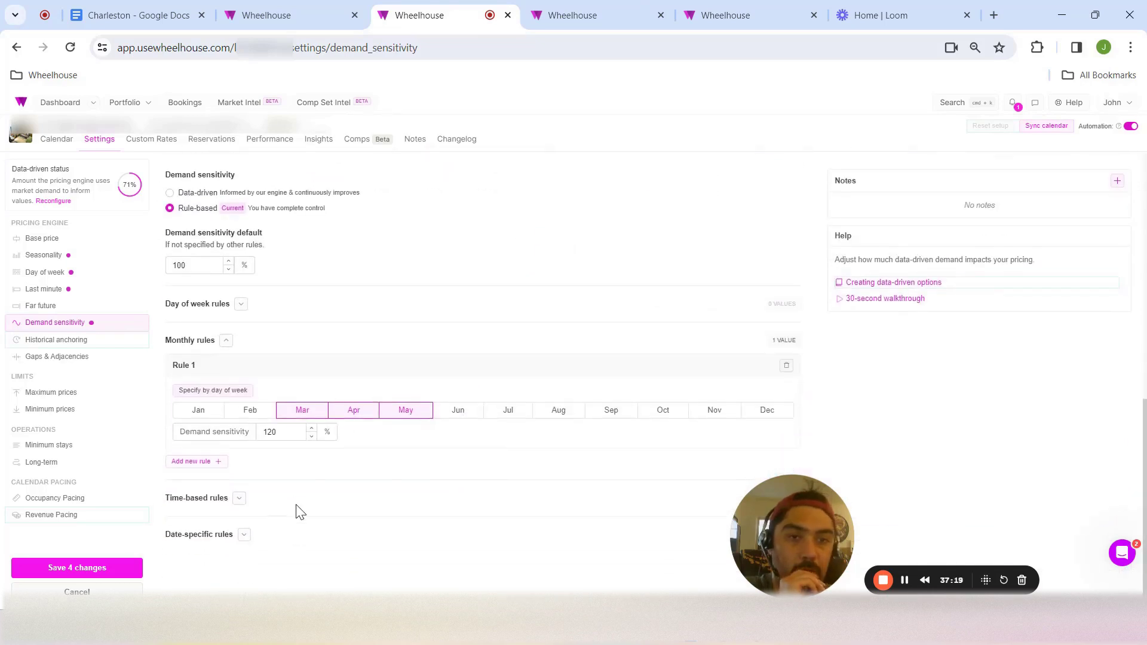
{"action": "left_click", "coordinate": [239, 499]}
{"action": "scroll", "coordinate": [269, 502], "scroll_direction": "down", "scroll_amount": 1}
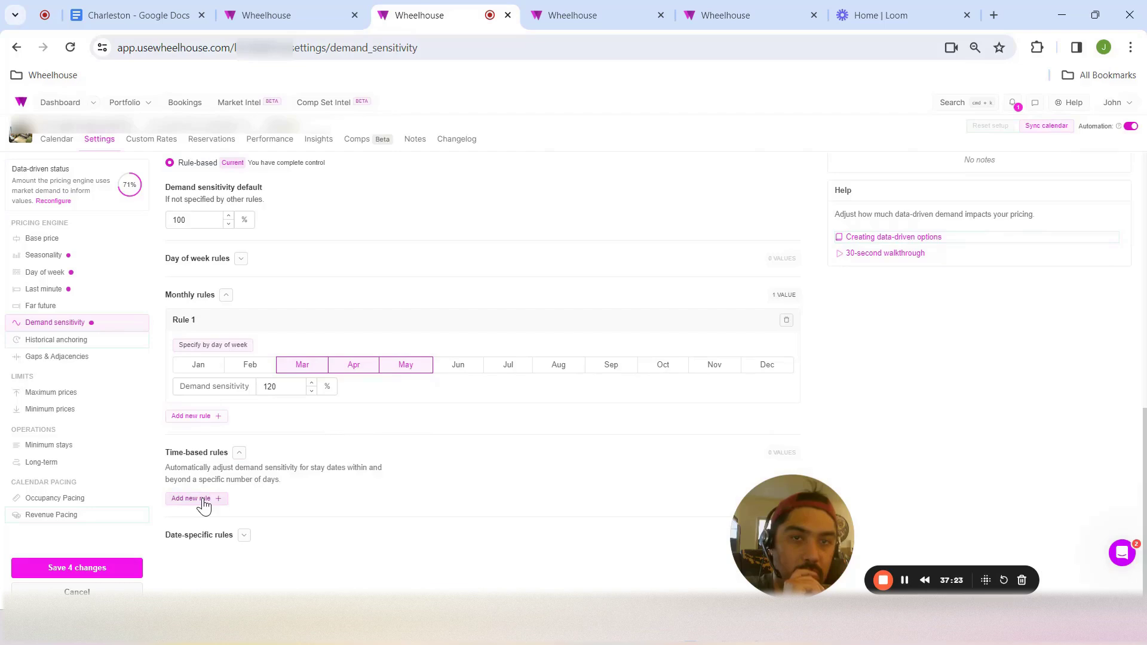
{"action": "scroll", "coordinate": [307, 431], "scroll_direction": "up", "scroll_amount": 3}
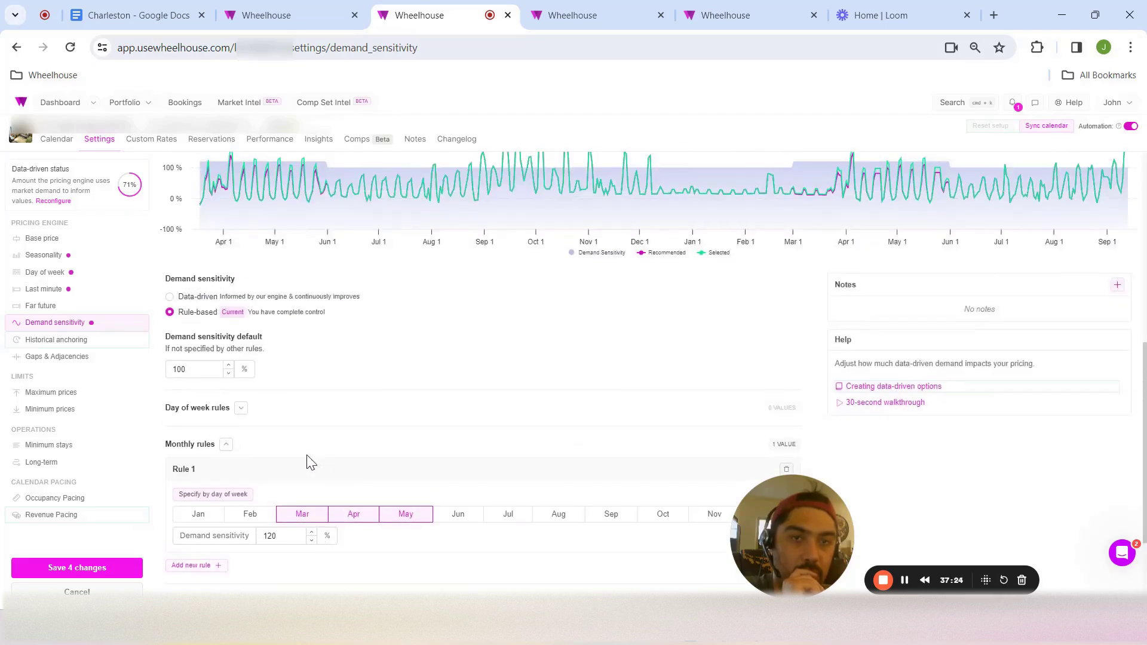
{"action": "left_click", "coordinate": [57, 293]}
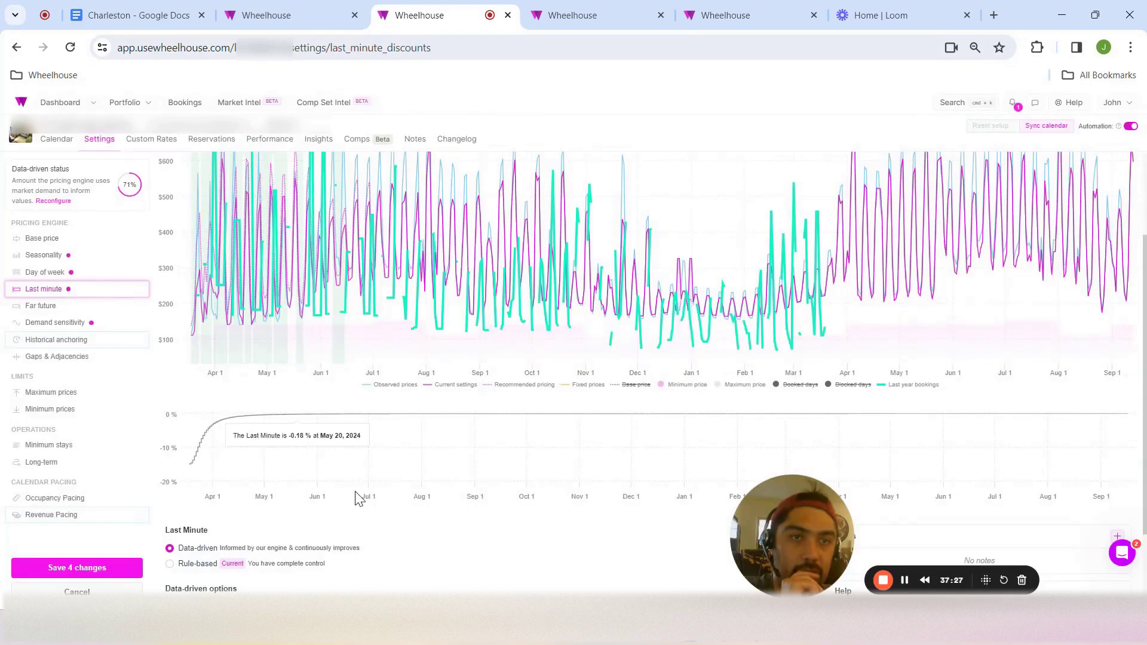
{"action": "scroll", "coordinate": [356, 499], "scroll_direction": "down", "scroll_amount": 2}
{"action": "scroll", "coordinate": [197, 334], "scroll_direction": "up", "scroll_amount": 4}
{"action": "left_click", "coordinate": [37, 304]}
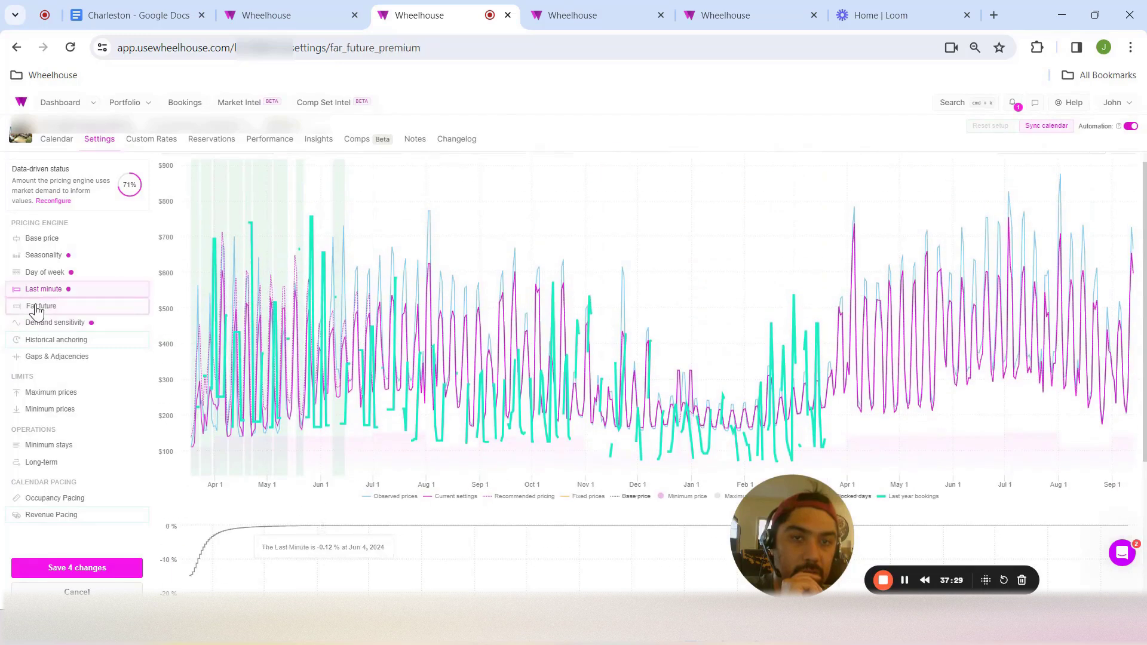
{"action": "scroll", "coordinate": [342, 480], "scroll_direction": "down", "scroll_amount": 4}
{"action": "scroll", "coordinate": [345, 483], "scroll_direction": "up", "scroll_amount": 4}
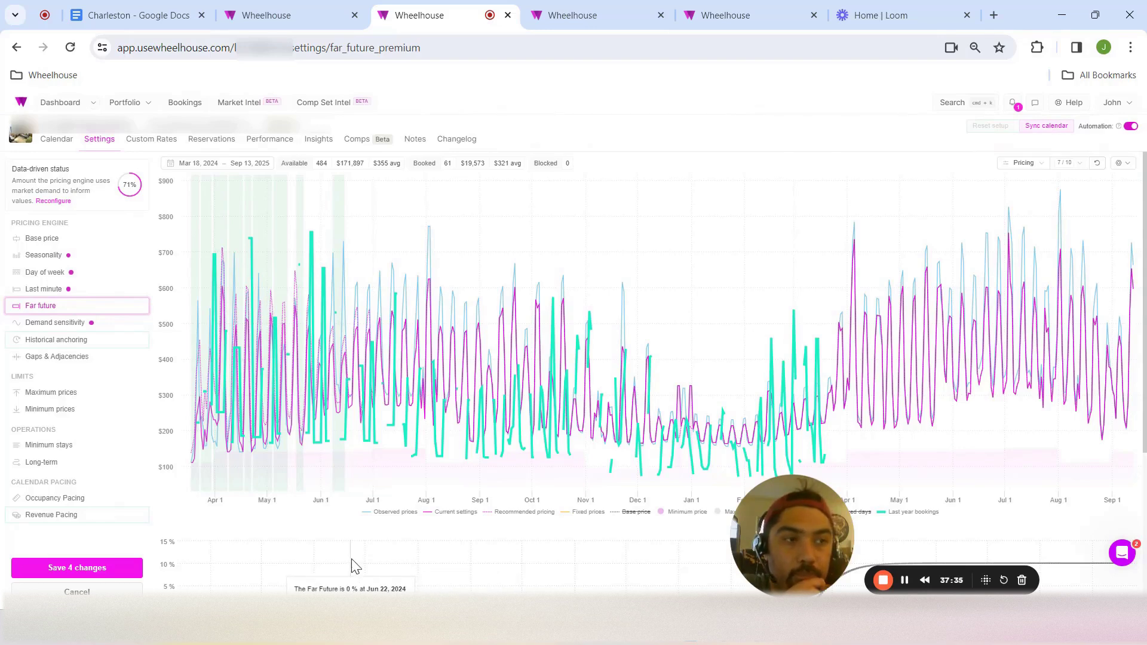
Compare the demand sensitivity chart with last year's bookings and check its time-based rules again
{"action": "left_click", "coordinate": [106, 323]}
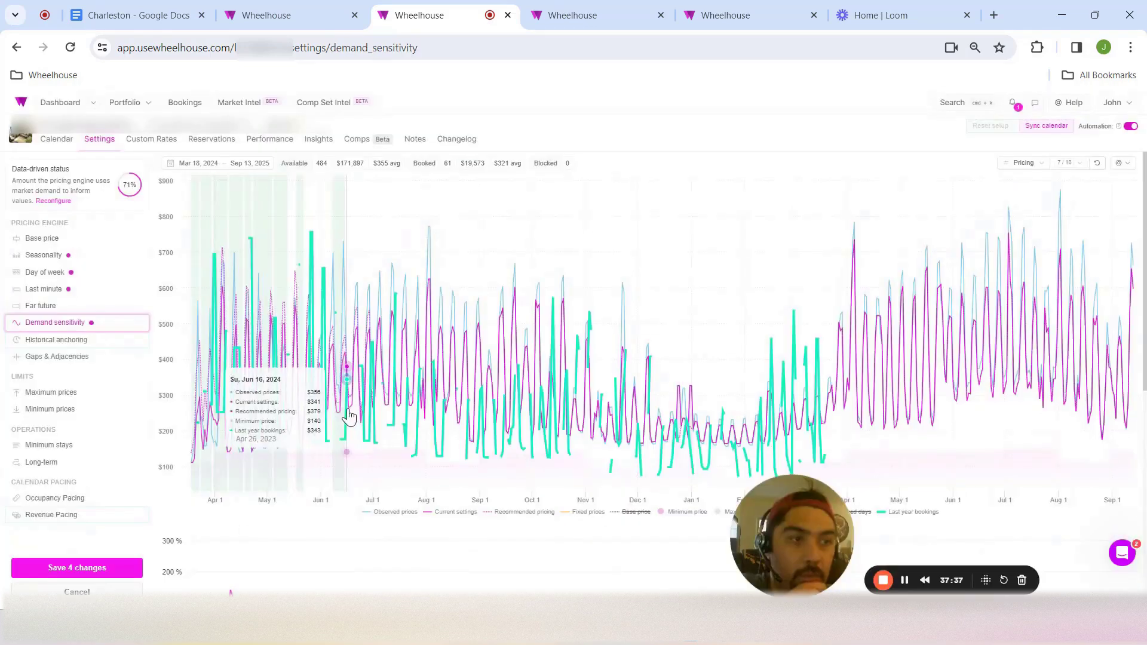
{"action": "scroll", "coordinate": [508, 419], "scroll_direction": "down", "scroll_amount": 5}
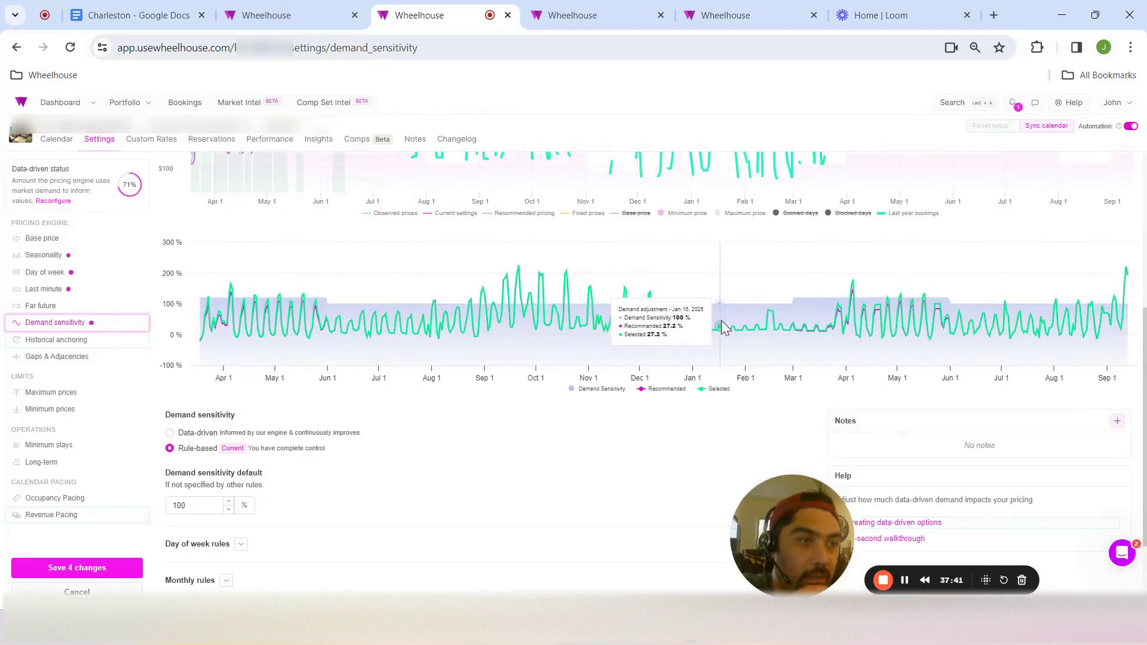
{"action": "scroll", "coordinate": [441, 329], "scroll_direction": "up", "scroll_amount": 5}
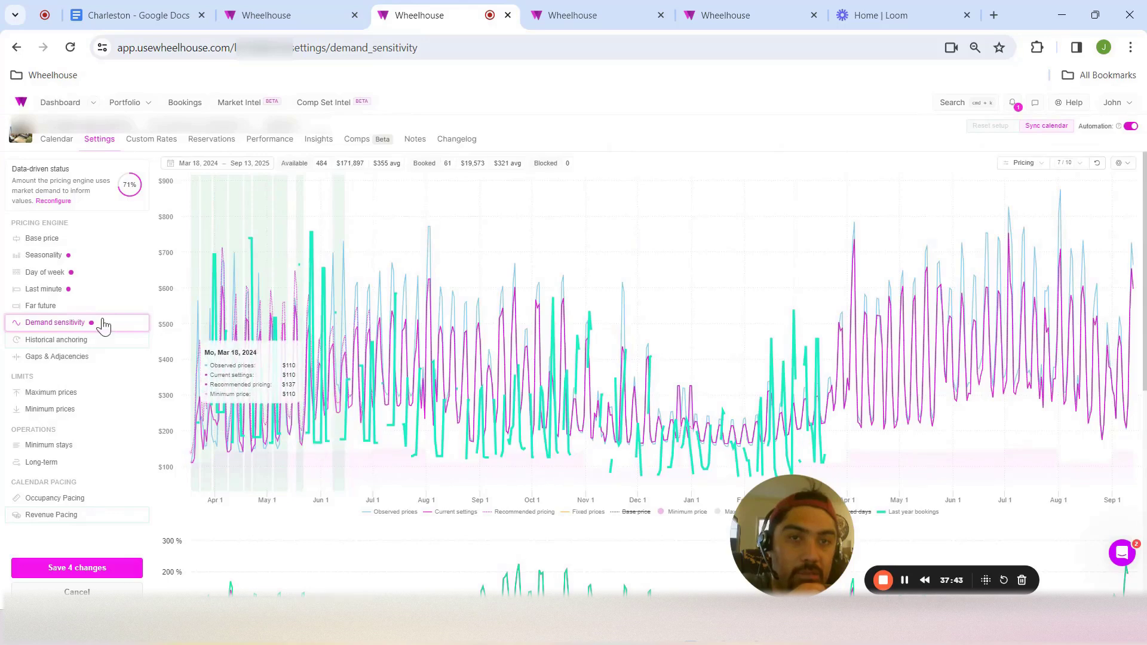
{"action": "left_click", "coordinate": [76, 310]}
{"action": "left_click", "coordinate": [62, 324]}
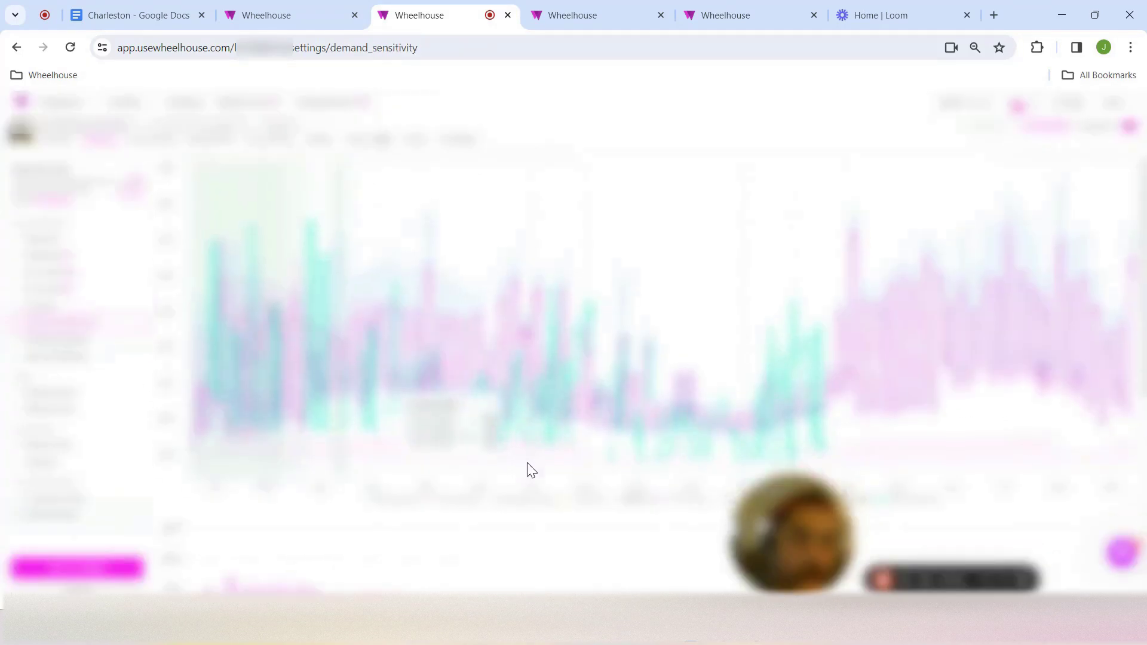
{"action": "left_click", "coordinate": [239, 499]}
{"action": "scroll", "coordinate": [658, 455], "scroll_direction": "down", "scroll_amount": 1}
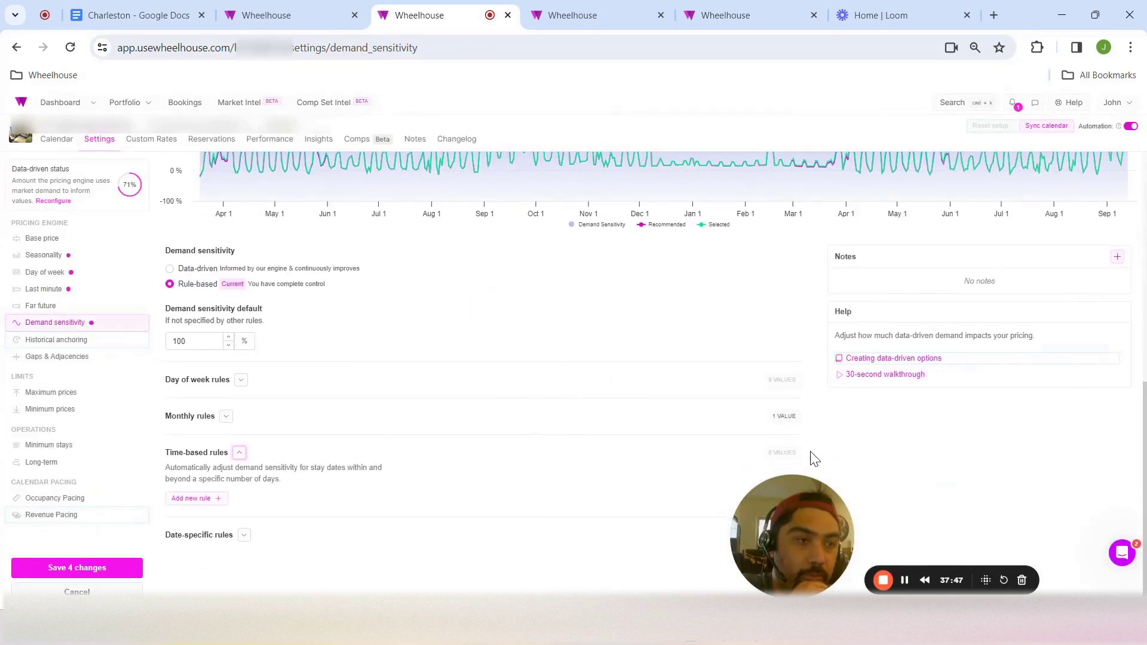
{"action": "scroll", "coordinate": [249, 426], "scroll_direction": "up", "scroll_amount": 7}
Switch Far future to rule-based and add an adjustment rule
{"action": "left_click", "coordinate": [65, 307]}
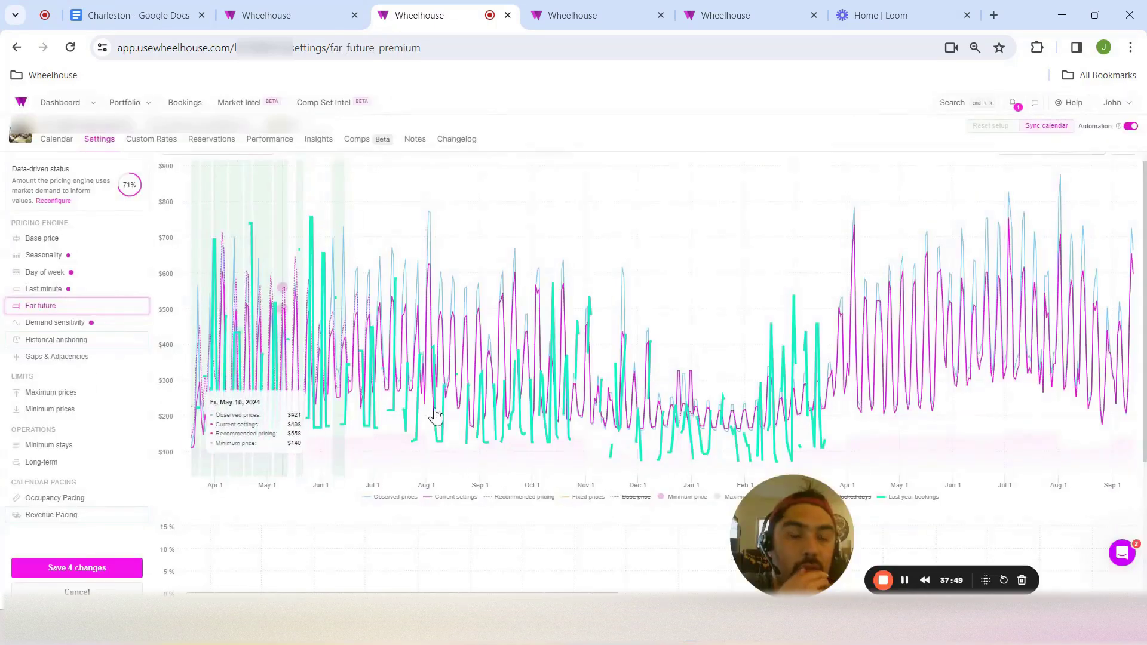
{"action": "scroll", "coordinate": [442, 406], "scroll_direction": "down", "scroll_amount": 4}
{"action": "left_click", "coordinate": [186, 459]}
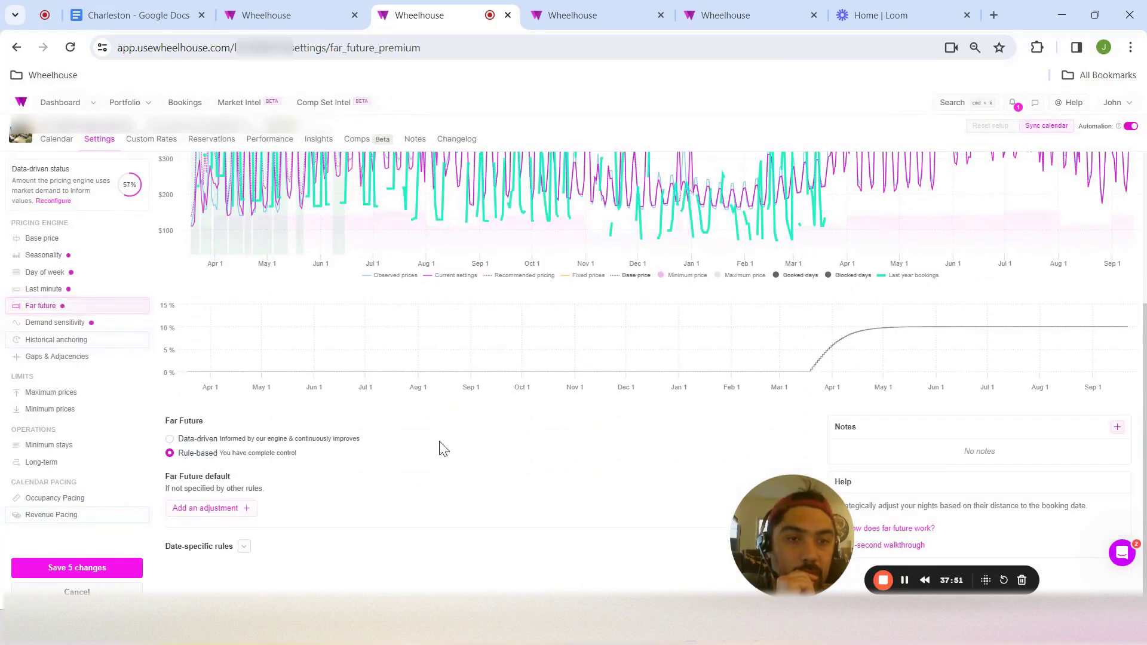
{"action": "left_click", "coordinate": [206, 499]}
{"action": "scroll", "coordinate": [257, 503], "scroll_direction": "down", "scroll_amount": 2}
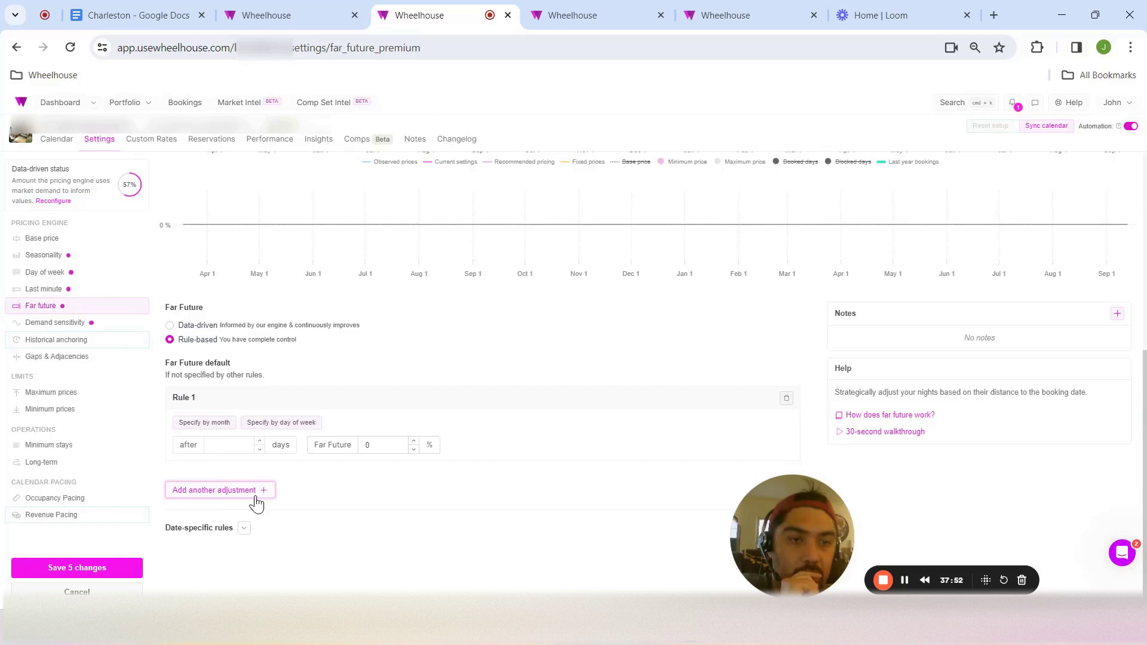
Specify the far future rule by month, select March, and compare the price curve with last year's bookings
{"action": "left_click", "coordinate": [230, 447]}
{"action": "left_click", "coordinate": [192, 425]}
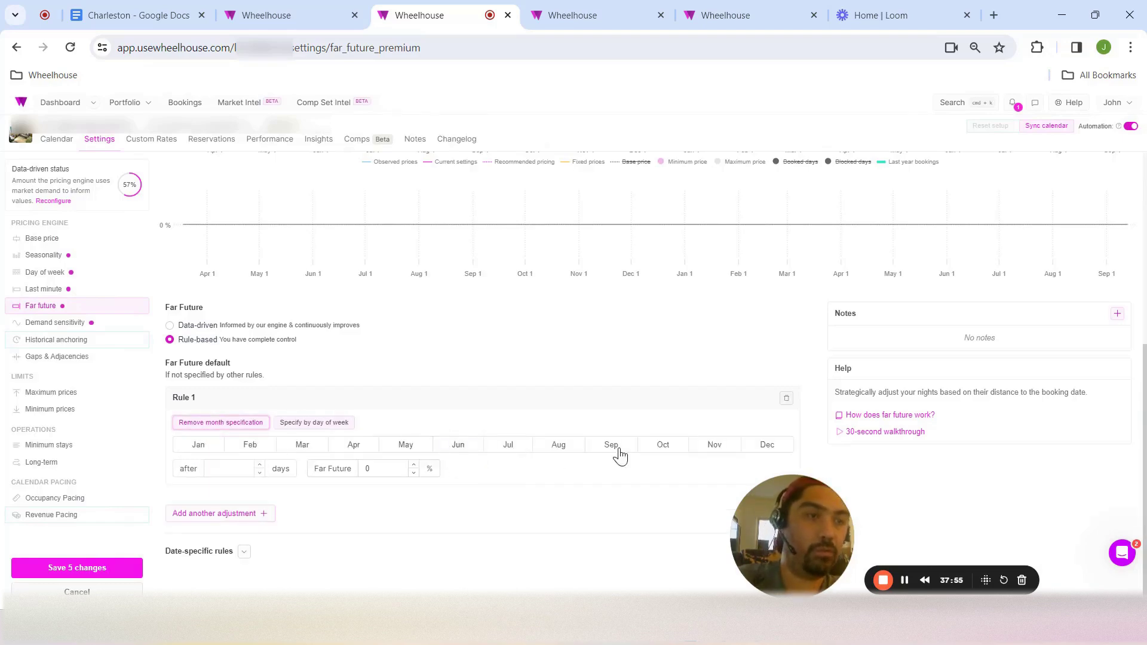
{"action": "left_click", "coordinate": [295, 446]}
{"action": "scroll", "coordinate": [522, 448], "scroll_direction": "up", "scroll_amount": 5}
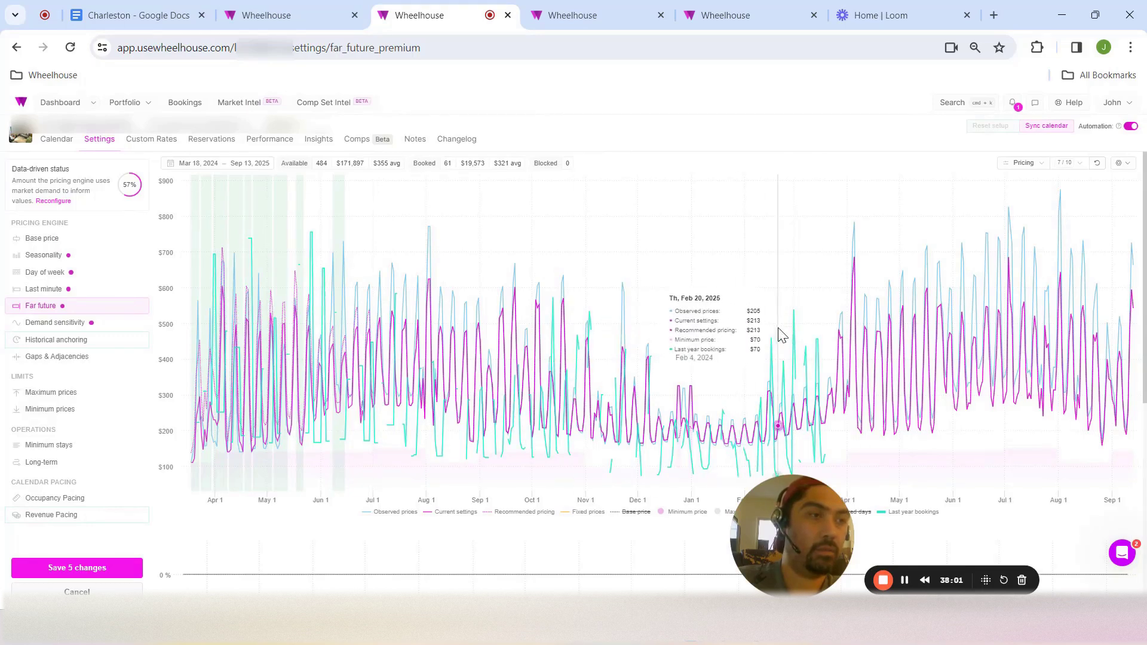
{"action": "scroll", "coordinate": [434, 425], "scroll_direction": "down", "scroll_amount": 5}
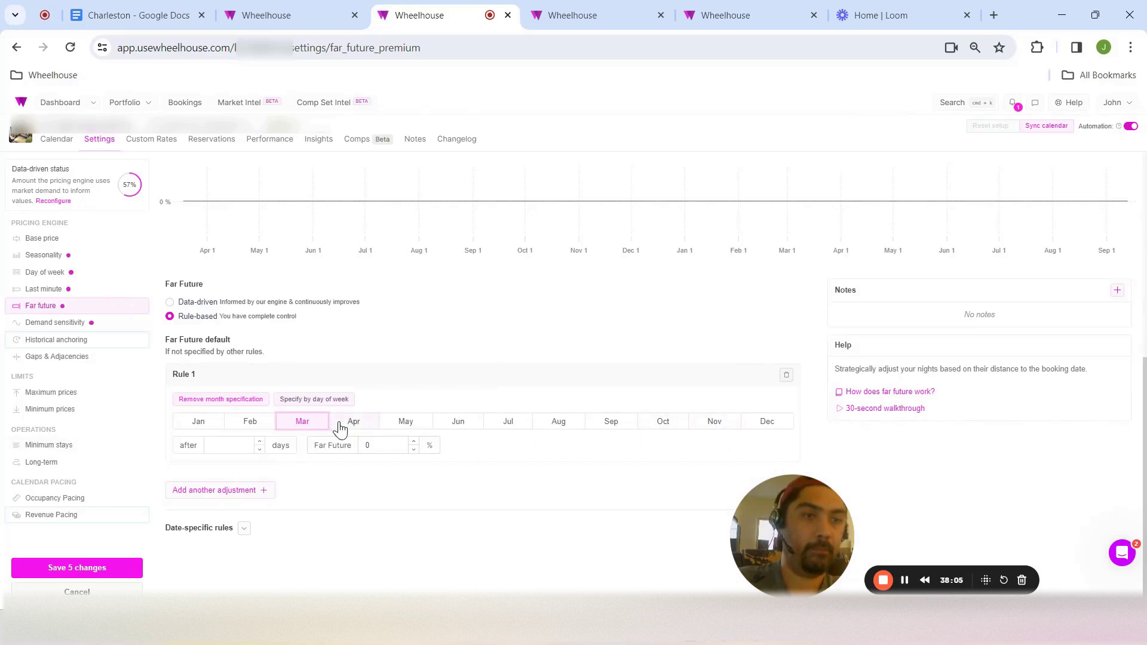
Make the March far future rule apply after 270 days, enter its percentage, and check the price curve
{"action": "left_click", "coordinate": [207, 450]}
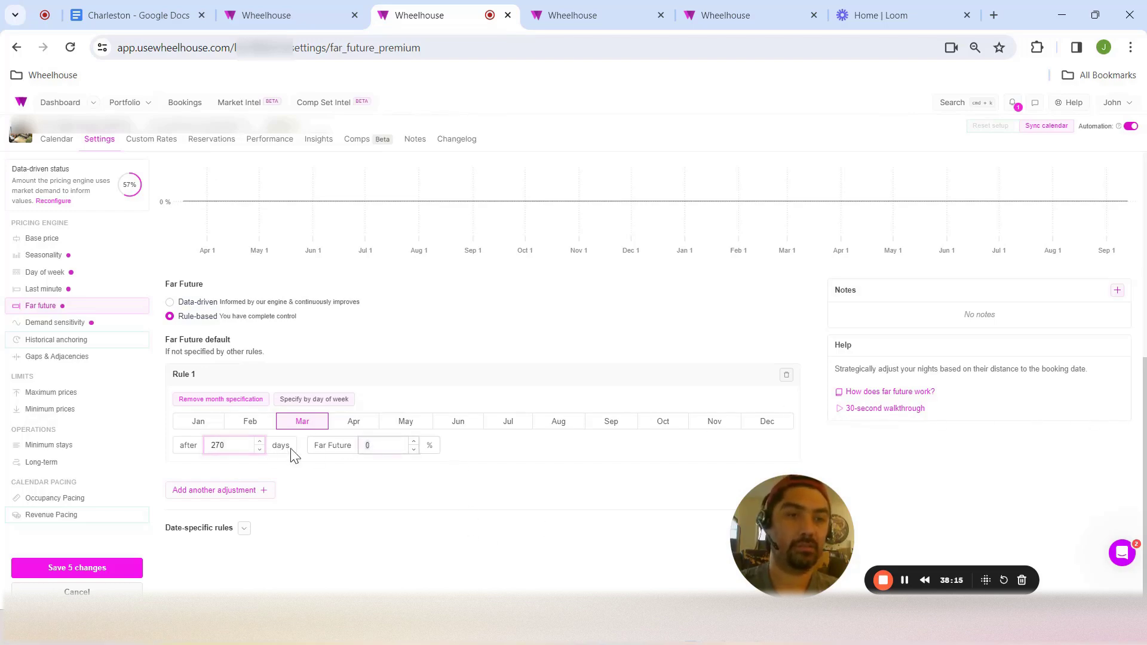
{"action": "key", "text": "Tab"}
{"action": "scroll", "coordinate": [293, 456], "scroll_direction": "up", "scroll_amount": 7}
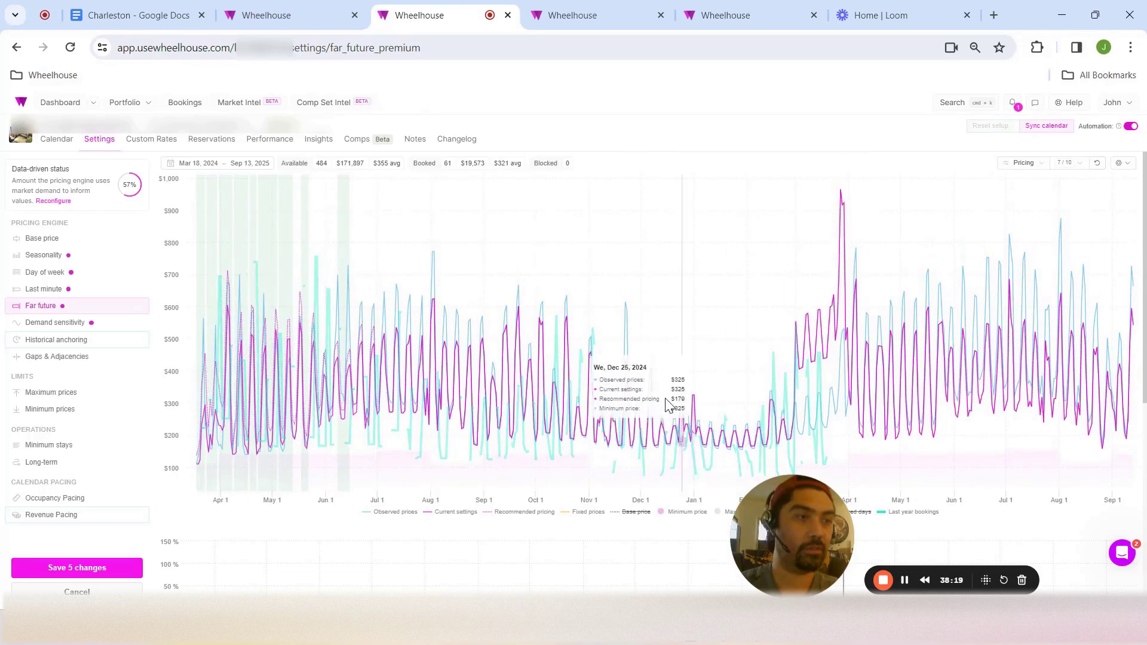
{"action": "scroll", "coordinate": [628, 382], "scroll_direction": "down", "scroll_amount": 4}
{"action": "scroll", "coordinate": [624, 399], "scroll_direction": "up", "scroll_amount": 2}
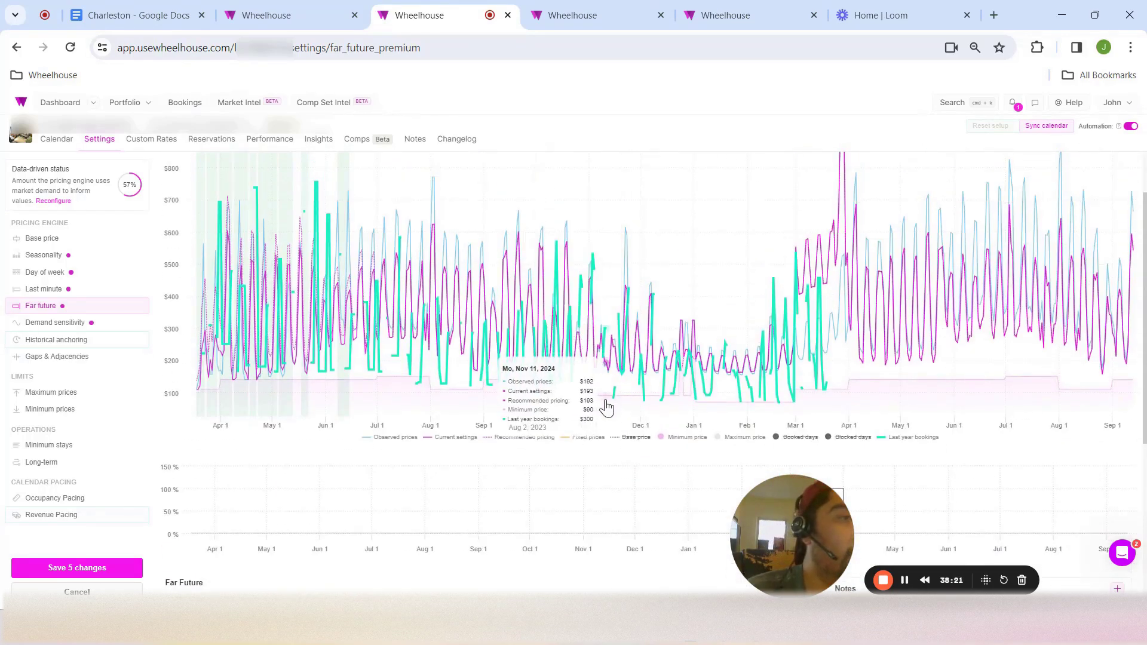
Specify the March rule by day of week and set Friday and Saturday to 75%
{"action": "scroll", "coordinate": [616, 404], "scroll_direction": "down", "scroll_amount": 5}
{"action": "left_click", "coordinate": [330, 401]}
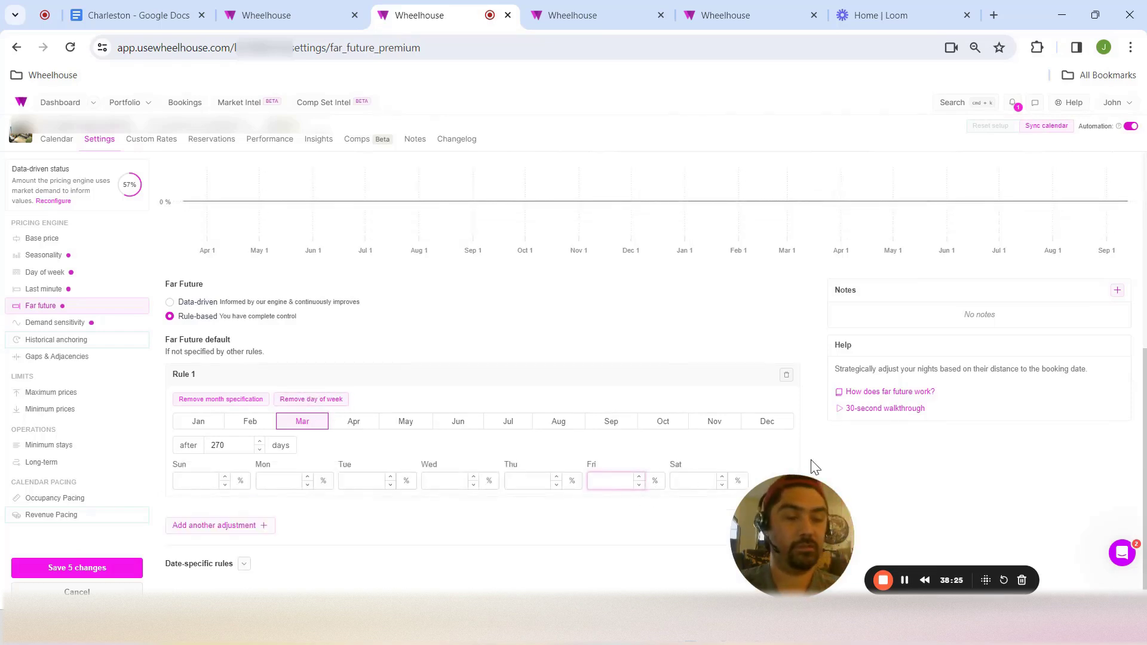
{"action": "scroll", "coordinate": [771, 389], "scroll_direction": "up", "scroll_amount": 5}
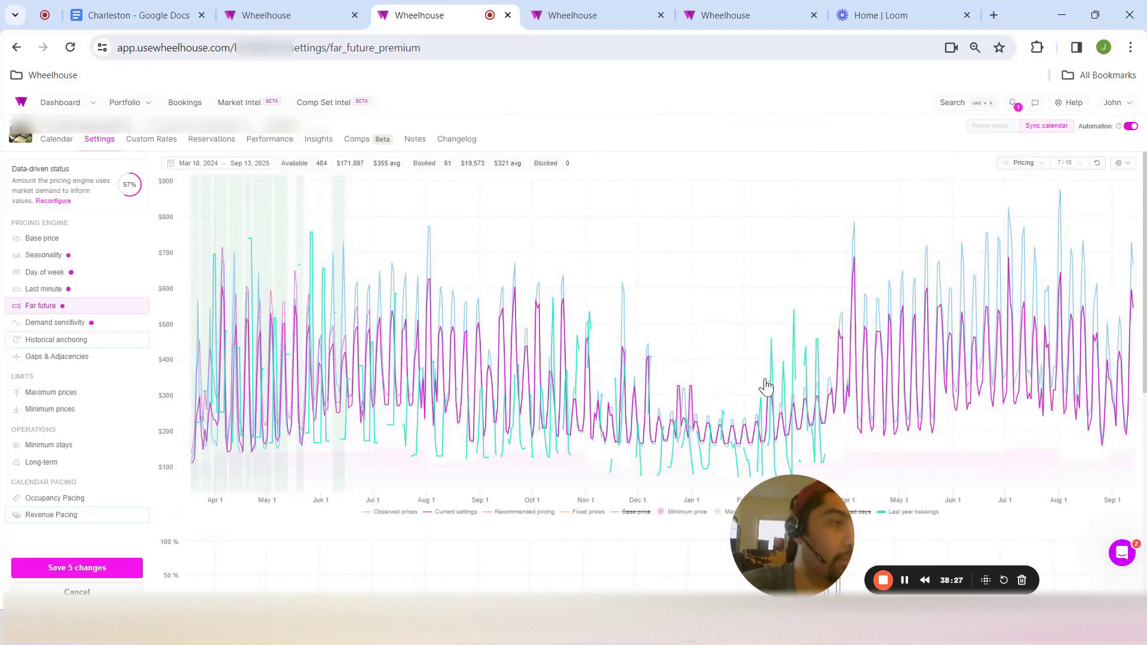
{"action": "scroll", "coordinate": [724, 392], "scroll_direction": "down", "scroll_amount": 7}
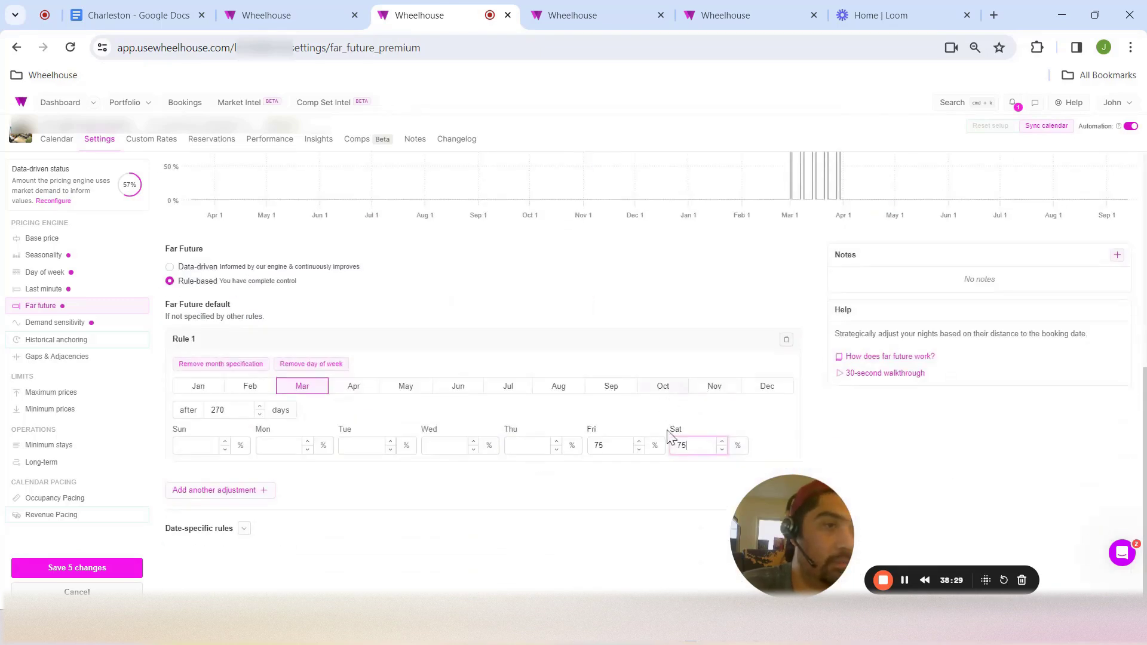
Set the March rule's Friday and Saturday far future adjustments to 65% and check the price curve
{"action": "type", "text": "5"}
{"action": "key", "text": "Tab"}
{"action": "type", "text": "6"}
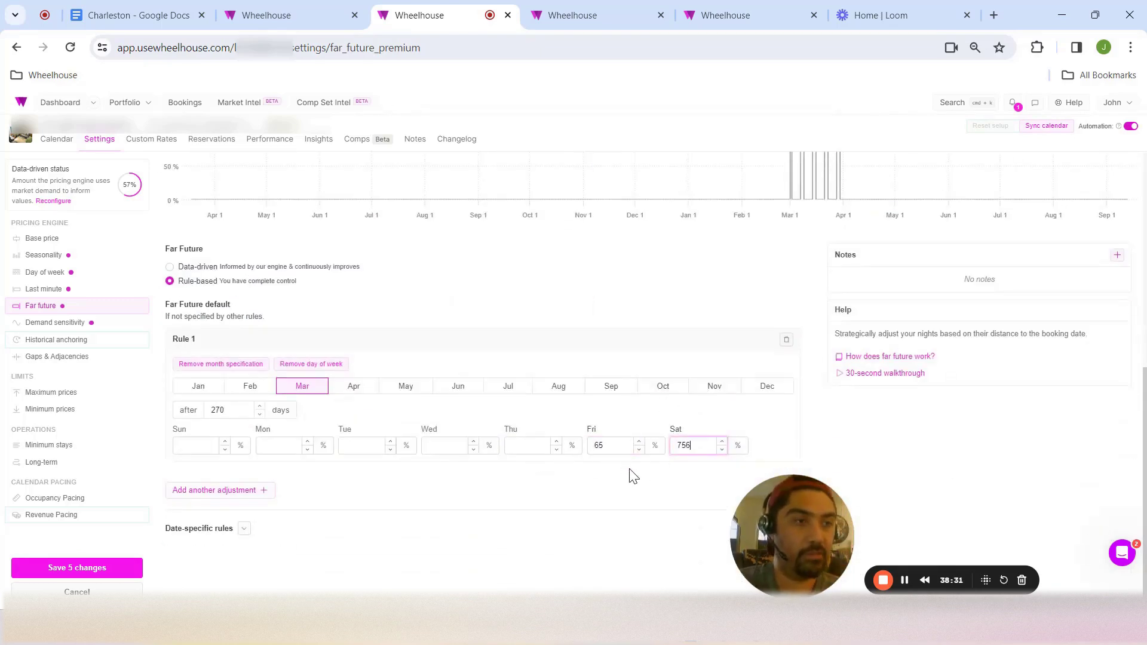
{"action": "key", "text": "BackSpace"}
{"action": "key", "text": "BackSpace"}
{"action": "key", "text": "BackSpace"}
{"action": "key", "text": "BackSpace"}
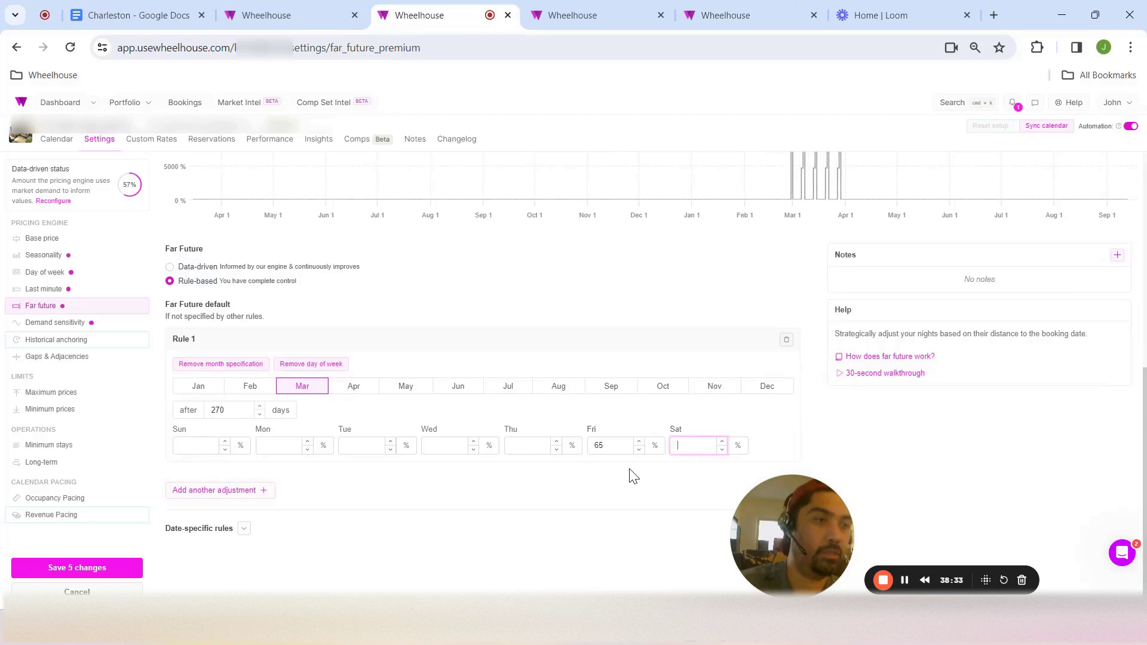
{"action": "type", "text": "65"}
{"action": "scroll", "coordinate": [686, 340], "scroll_direction": "up", "scroll_amount": 4}
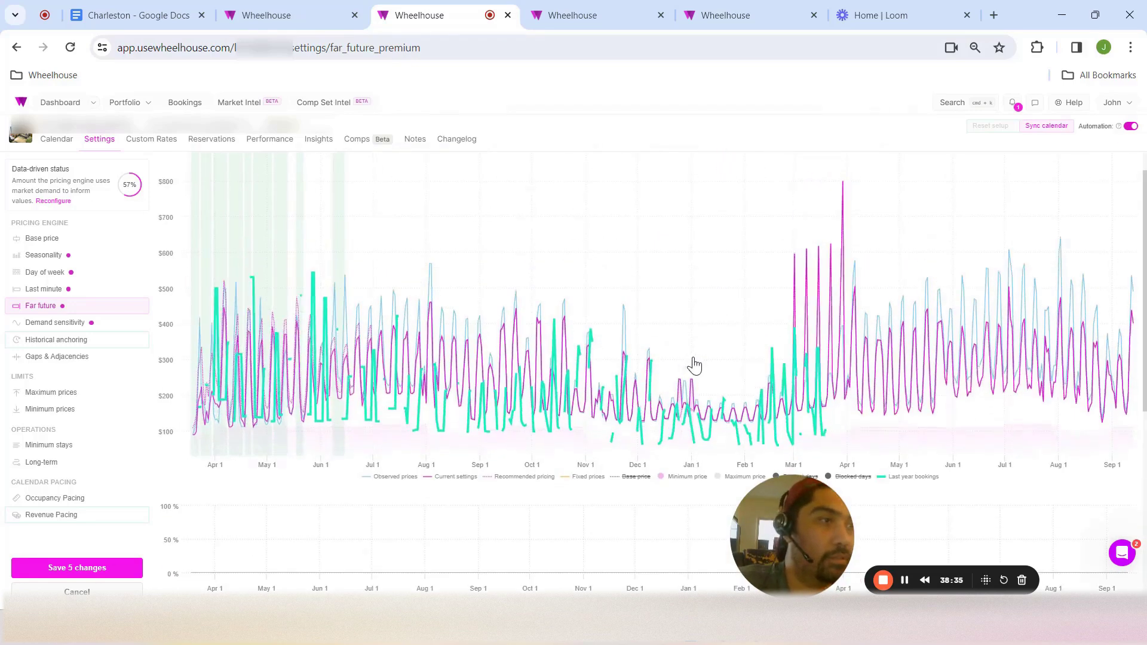
{"action": "scroll", "coordinate": [685, 374], "scroll_direction": "down", "scroll_amount": 5}
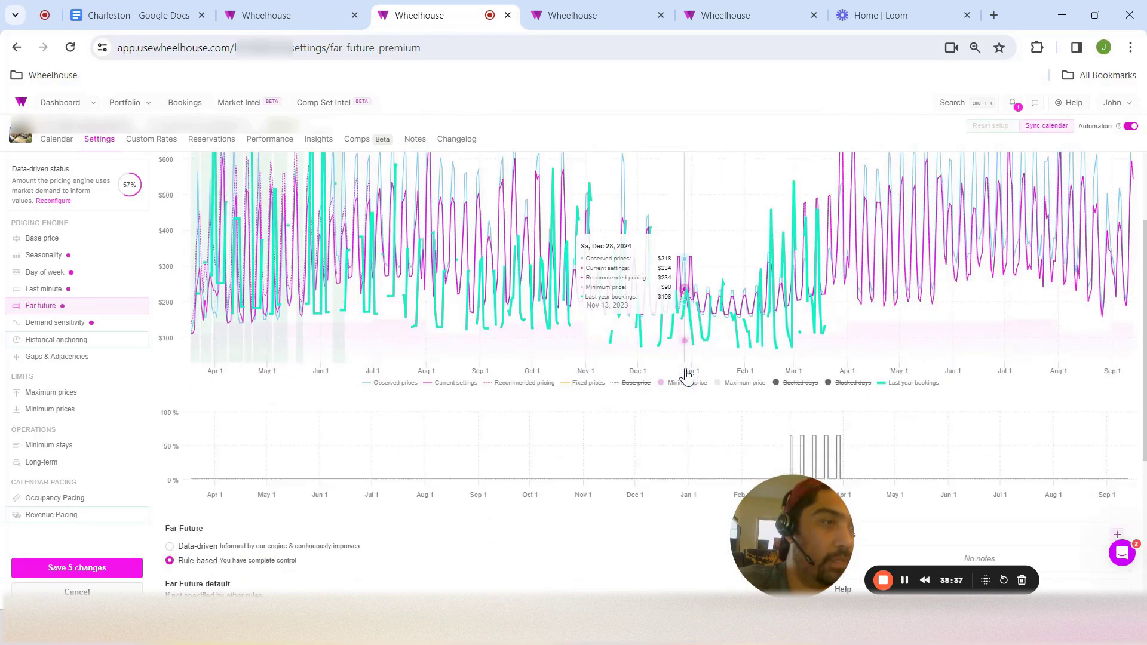
{"action": "scroll", "coordinate": [706, 413], "scroll_direction": "up", "scroll_amount": 3}
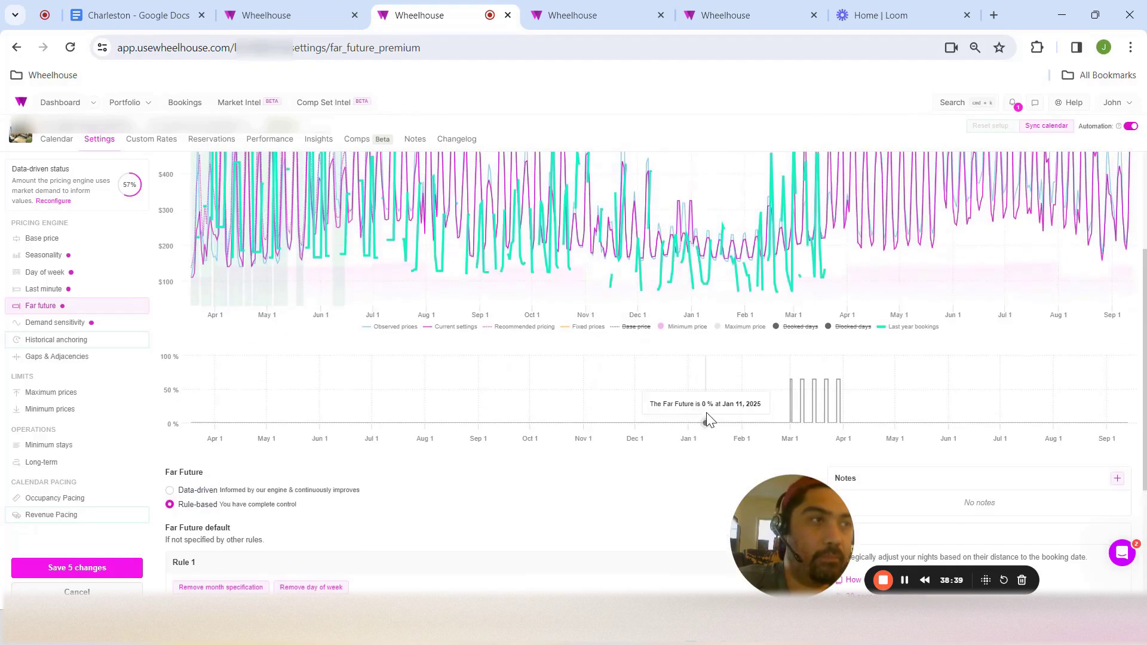
{"action": "scroll", "coordinate": [704, 421], "scroll_direction": "up", "scroll_amount": 2}
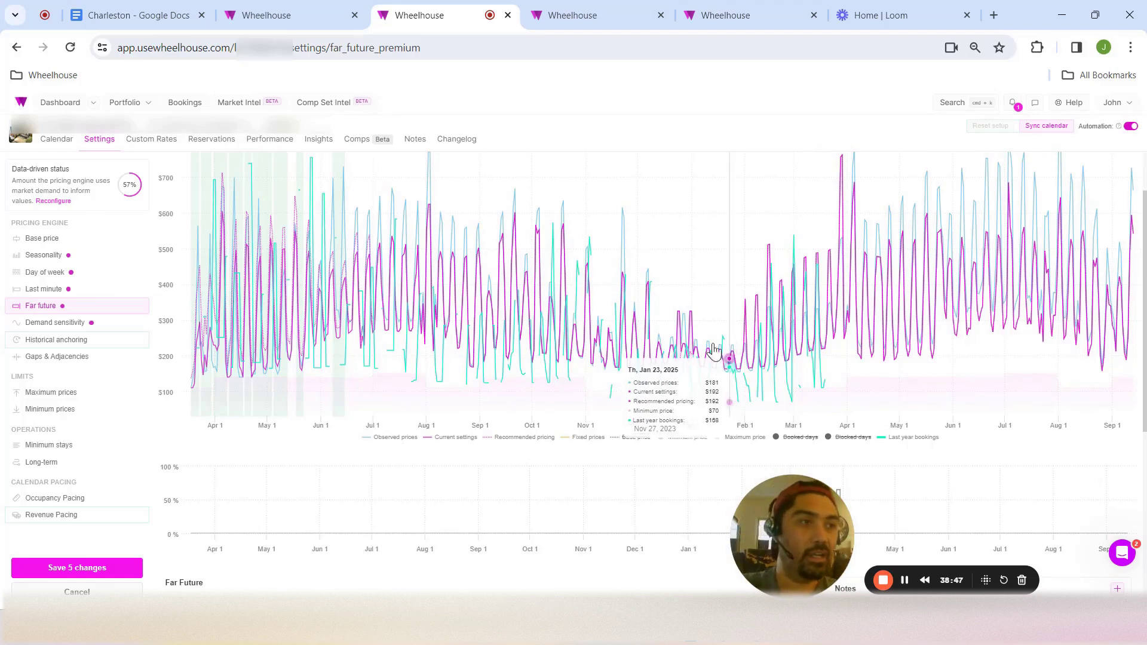
{"action": "scroll", "coordinate": [932, 458], "scroll_direction": "up", "scroll_amount": 1}
{"action": "scroll", "coordinate": [930, 460], "scroll_direction": "up", "scroll_amount": 1}
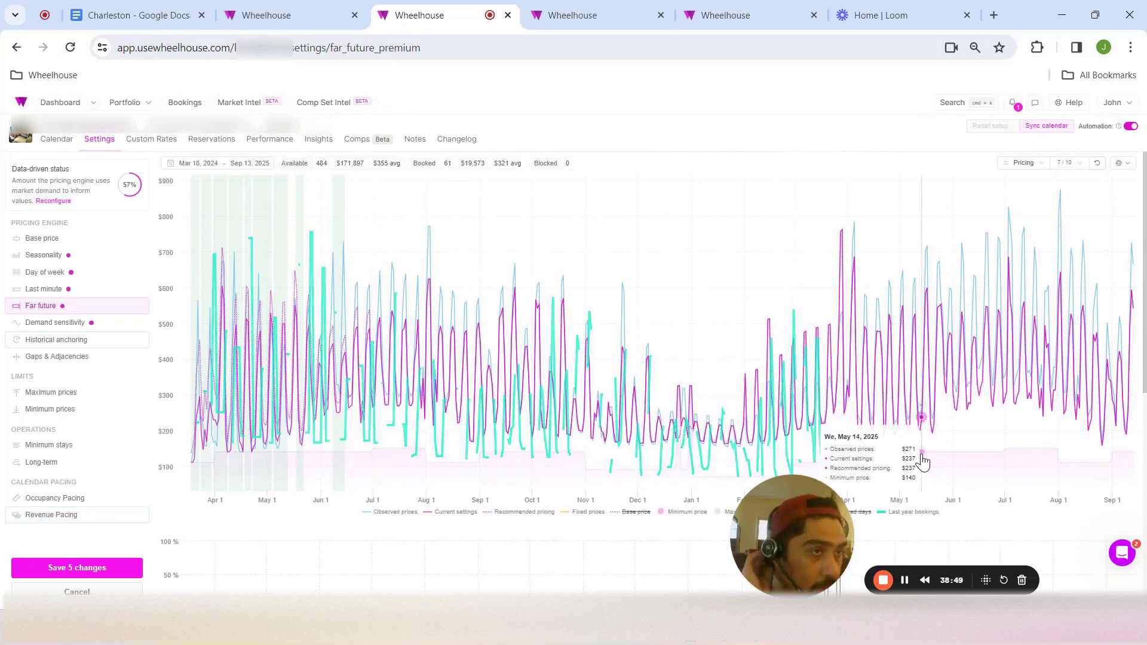
Extend the far future rule to February, April and May and check the price curve
{"action": "scroll", "coordinate": [911, 459], "scroll_direction": "down", "scroll_amount": 5}
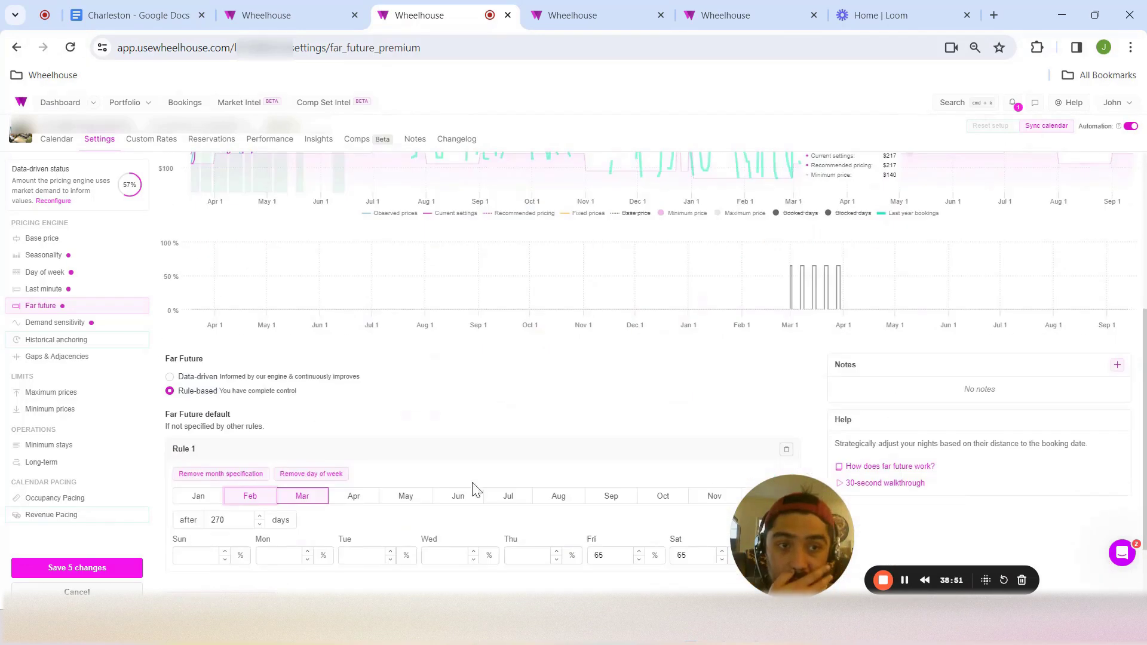
{"action": "left_click", "coordinate": [354, 502]}
{"action": "left_click", "coordinate": [404, 501]}
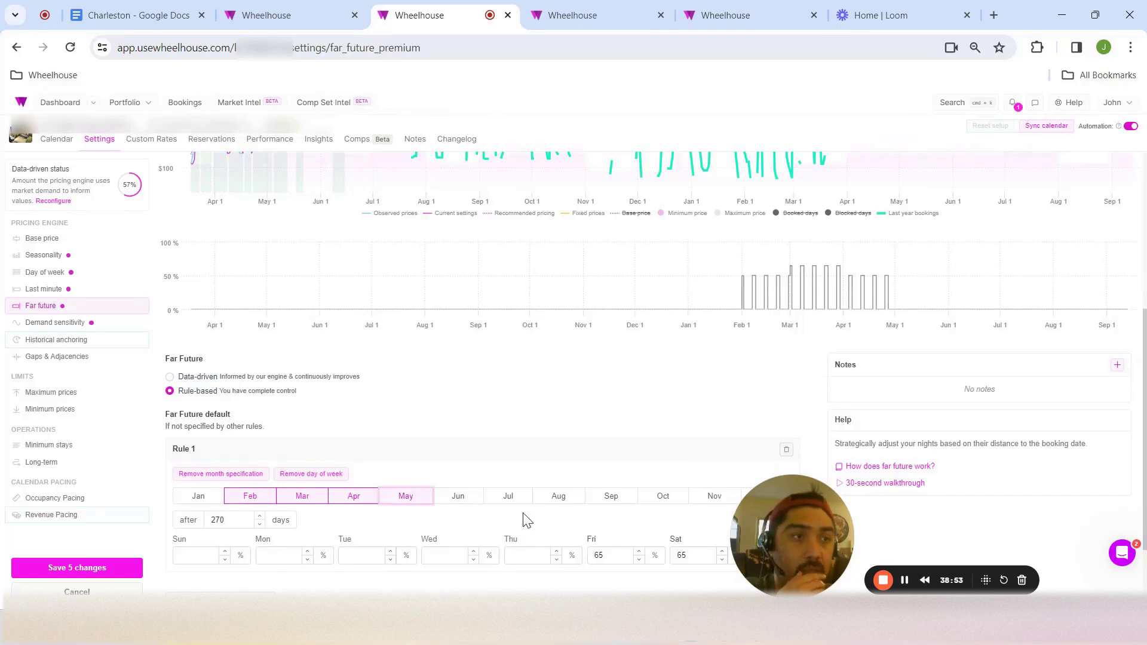
{"action": "scroll", "coordinate": [523, 523], "scroll_direction": "up", "scroll_amount": 2}
{"action": "scroll", "coordinate": [520, 529], "scroll_direction": "up", "scroll_amount": 2}
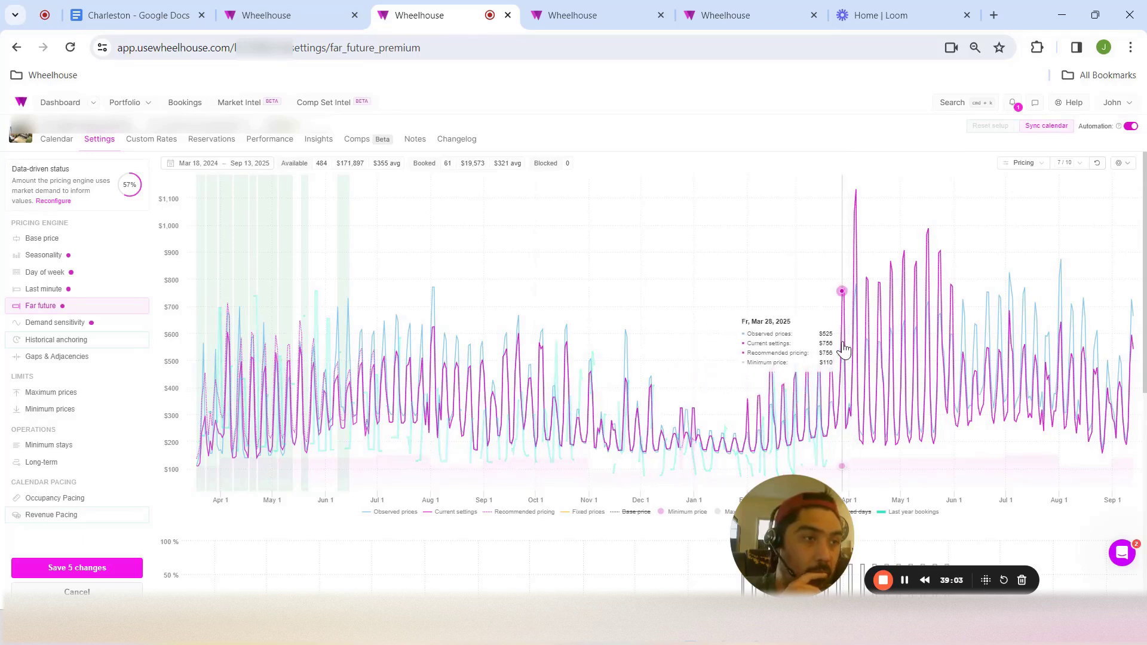
Zoom the price chart to March 18, 2024 through April 1, 2025 and open the Day of week settings
{"action": "left_click_drag", "start_coordinate": [847, 359], "coordinate": [120, 395]}
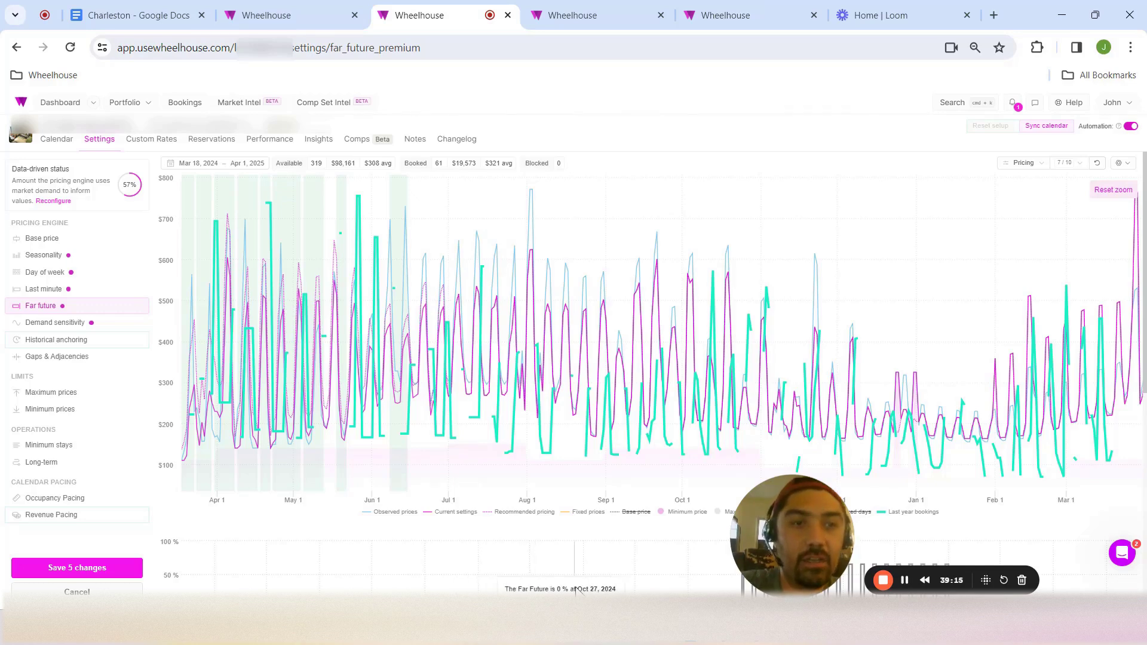
{"action": "left_click", "coordinate": [66, 272]}
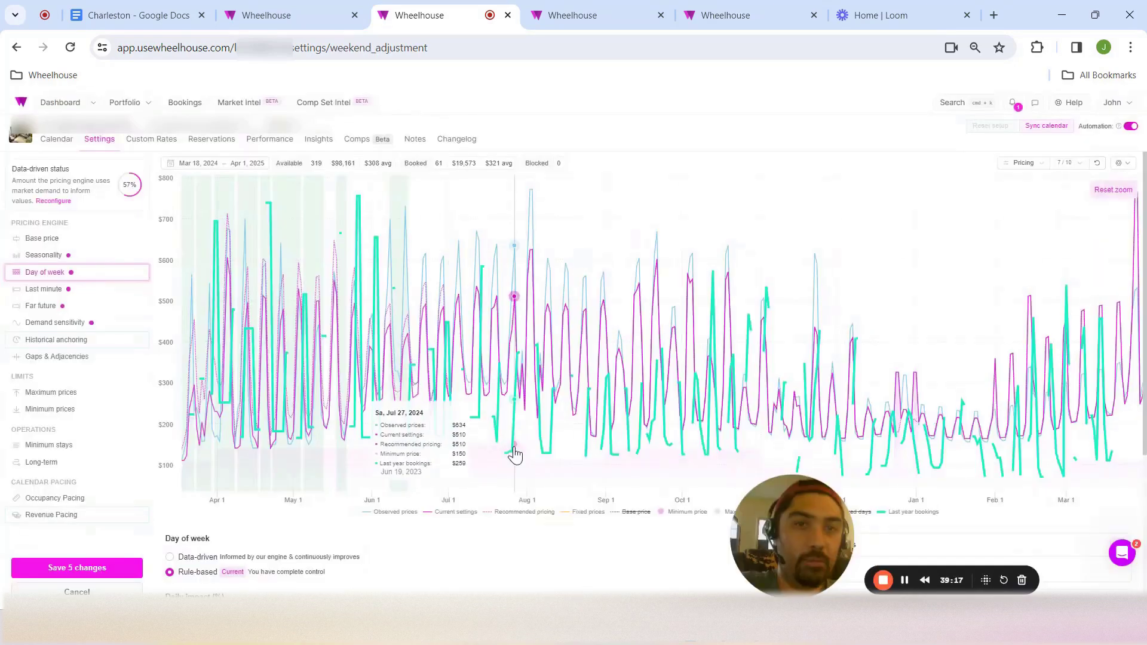
Set the Monday, Tuesday and Wednesday daily impact to -25% and check the price curve
{"action": "scroll", "coordinate": [496, 442], "scroll_direction": "down", "scroll_amount": 4}
{"action": "double_click", "coordinate": [272, 408]}
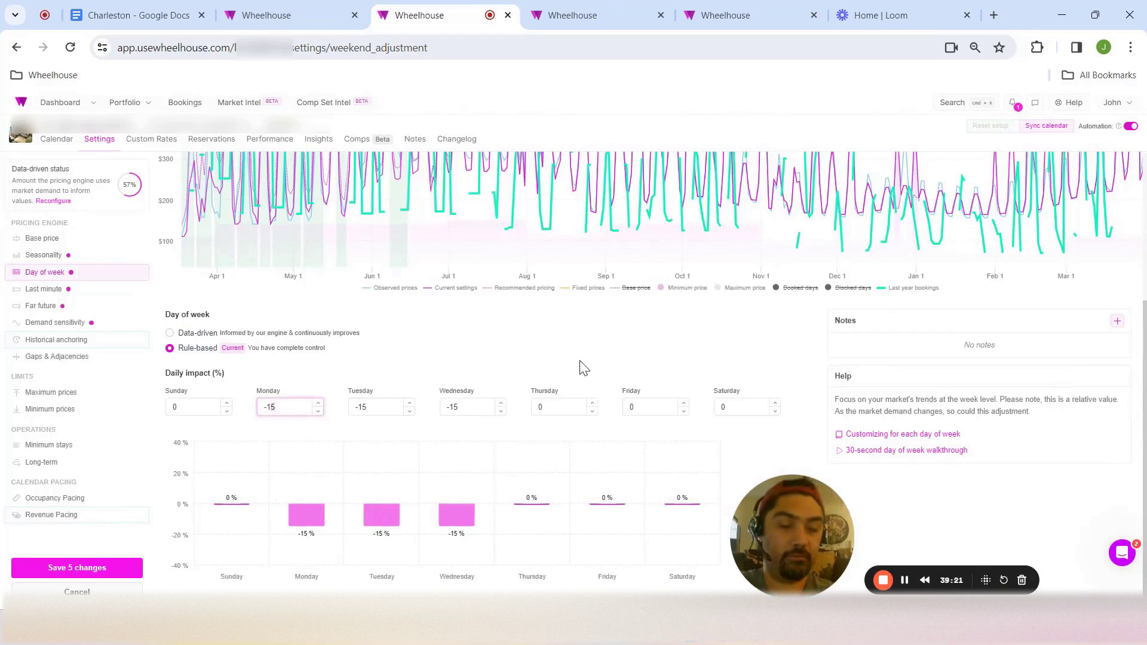
{"action": "type", "text": "-2"}
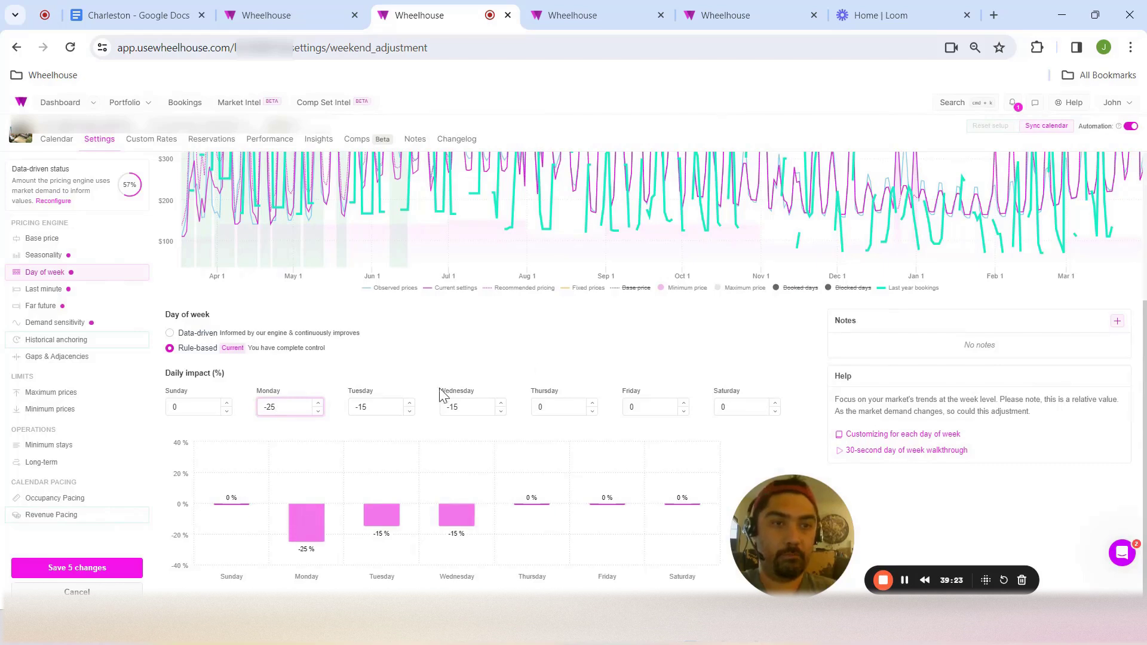
{"action": "double_click", "coordinate": [362, 408]}
{"action": "type", "text": "25"}
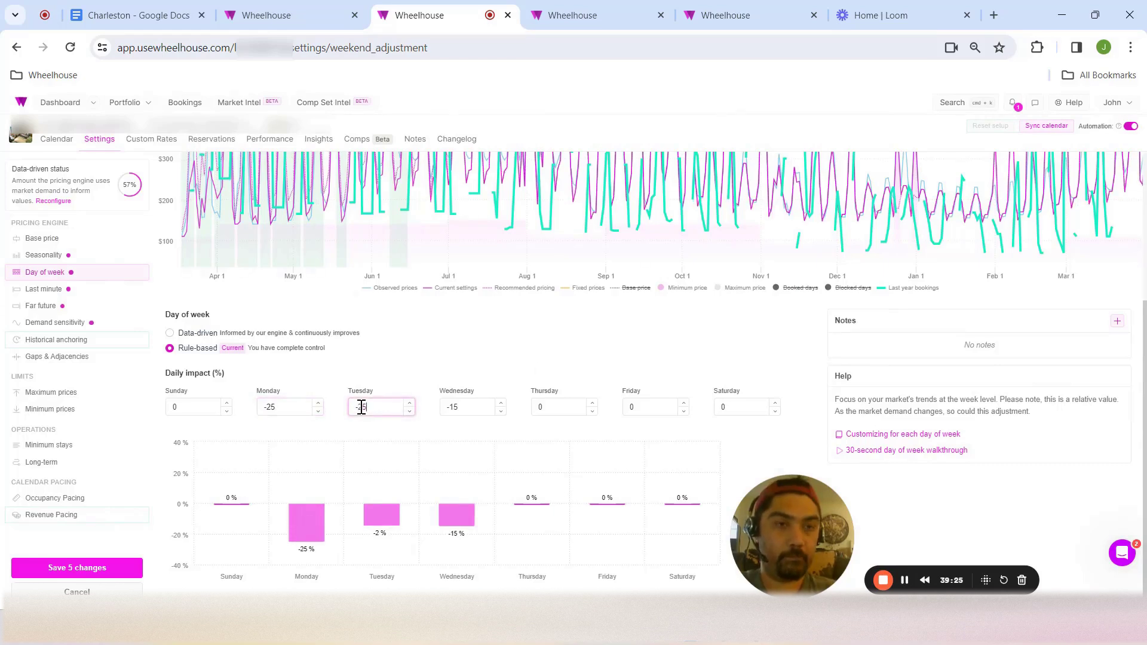
{"action": "double_click", "coordinate": [454, 408]}
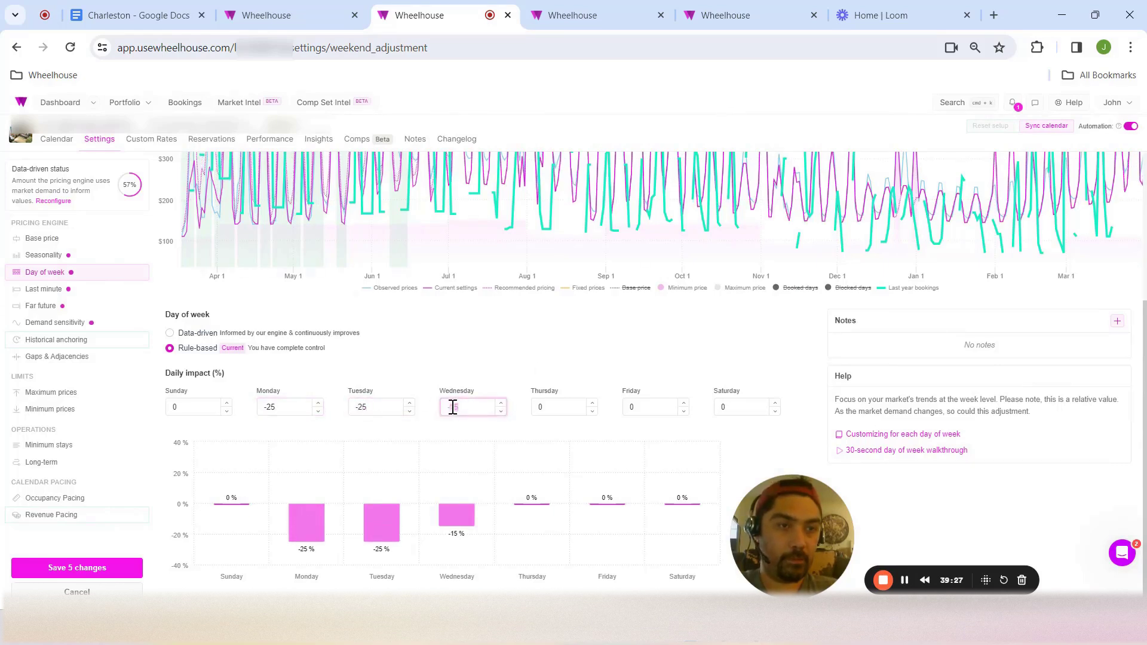
{"action": "type", "text": "25"}
{"action": "scroll", "coordinate": [509, 448], "scroll_direction": "up", "scroll_amount": 1}
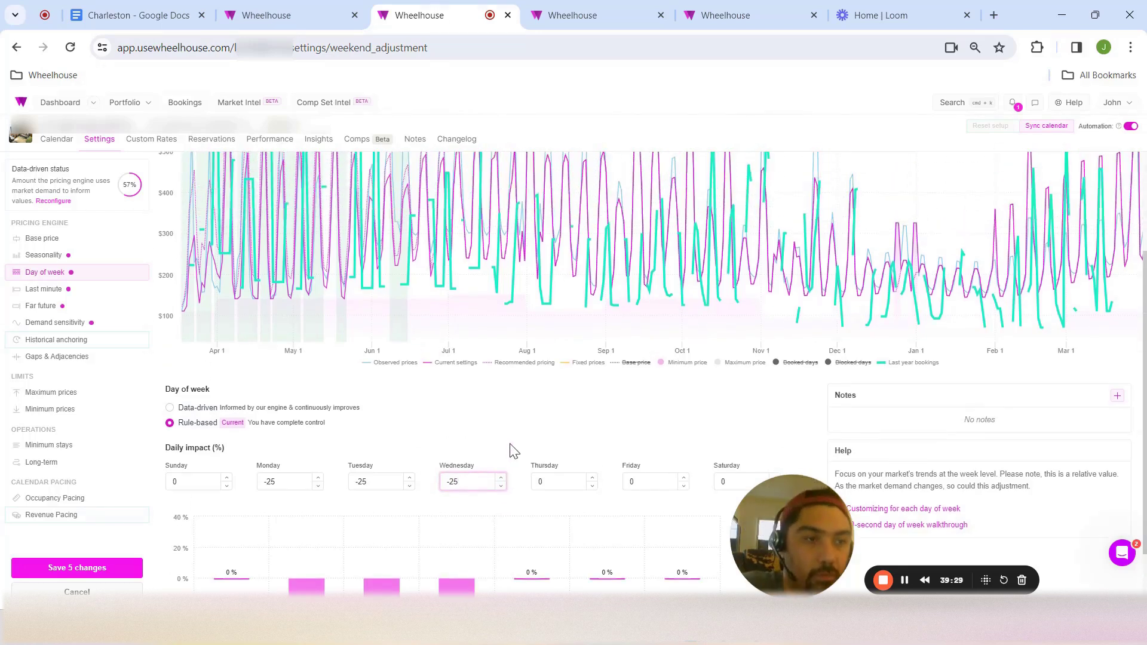
{"action": "scroll", "coordinate": [486, 472], "scroll_direction": "up", "scroll_amount": 2}
{"action": "scroll", "coordinate": [485, 472], "scroll_direction": "up", "scroll_amount": 1}
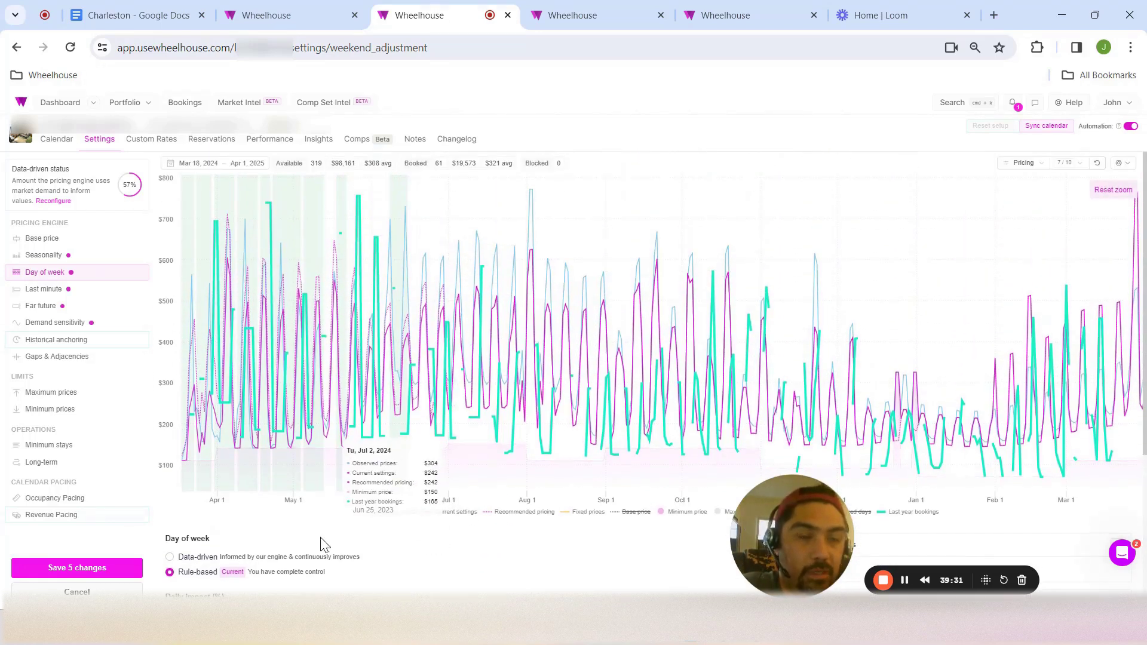
Compare recommended pricing with observed prices and last year's bookings by hiding the other chart series, and reset the chart zoom
{"action": "left_click", "coordinate": [457, 512]}
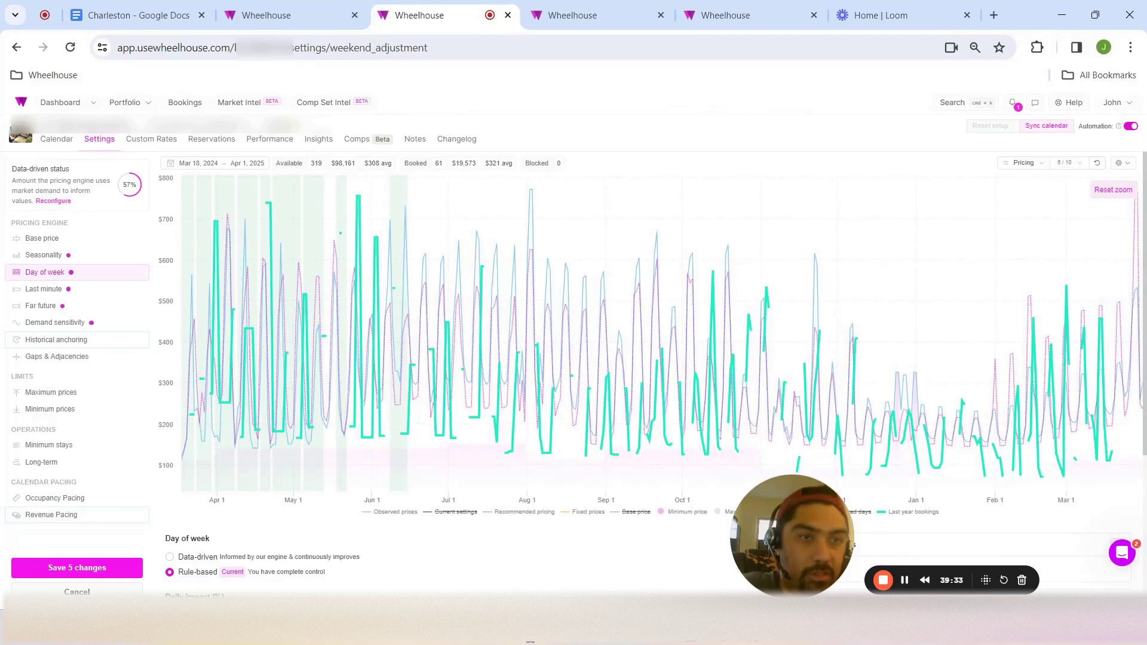
{"action": "left_click", "coordinate": [915, 514]}
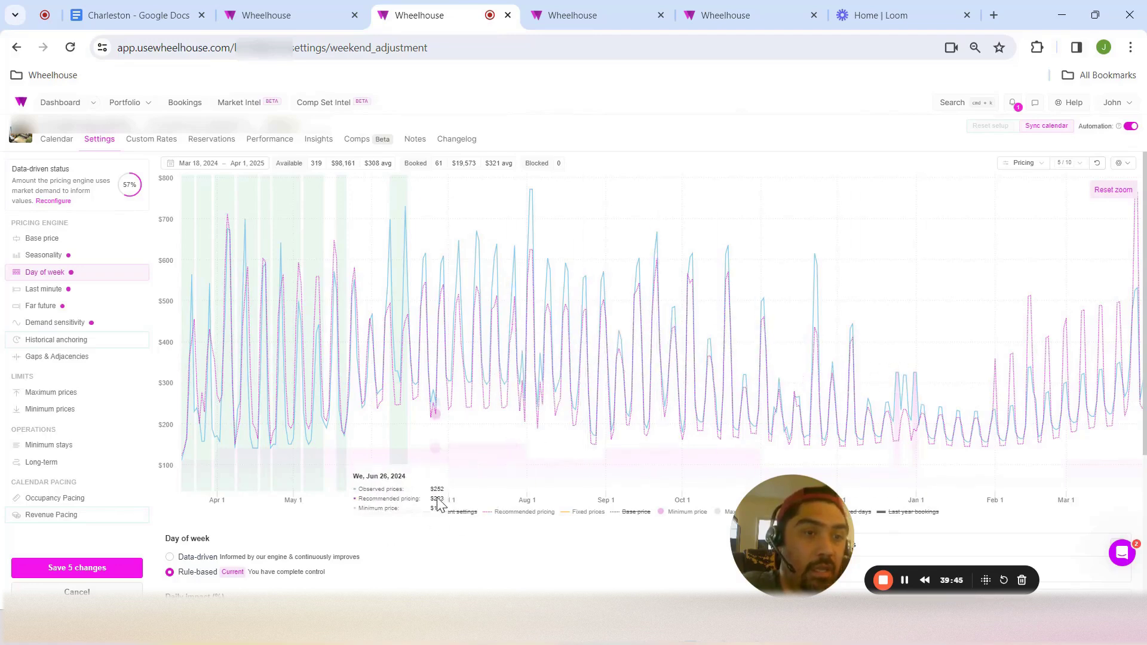
{"action": "left_click", "coordinate": [395, 512]}
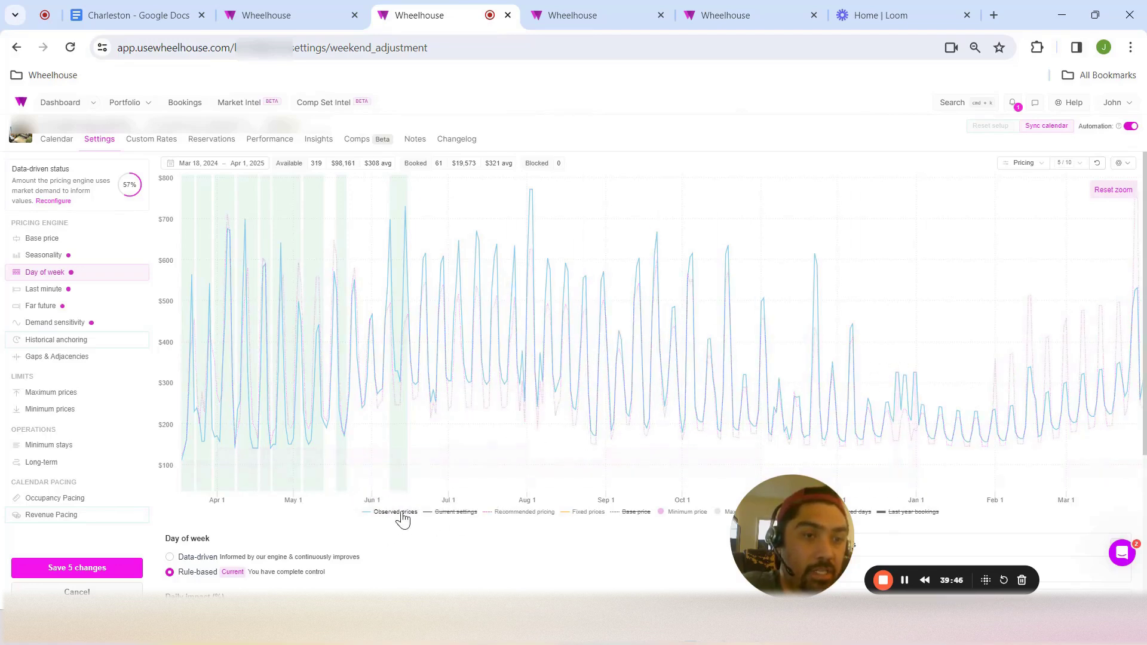
{"action": "left_click", "coordinate": [901, 513]}
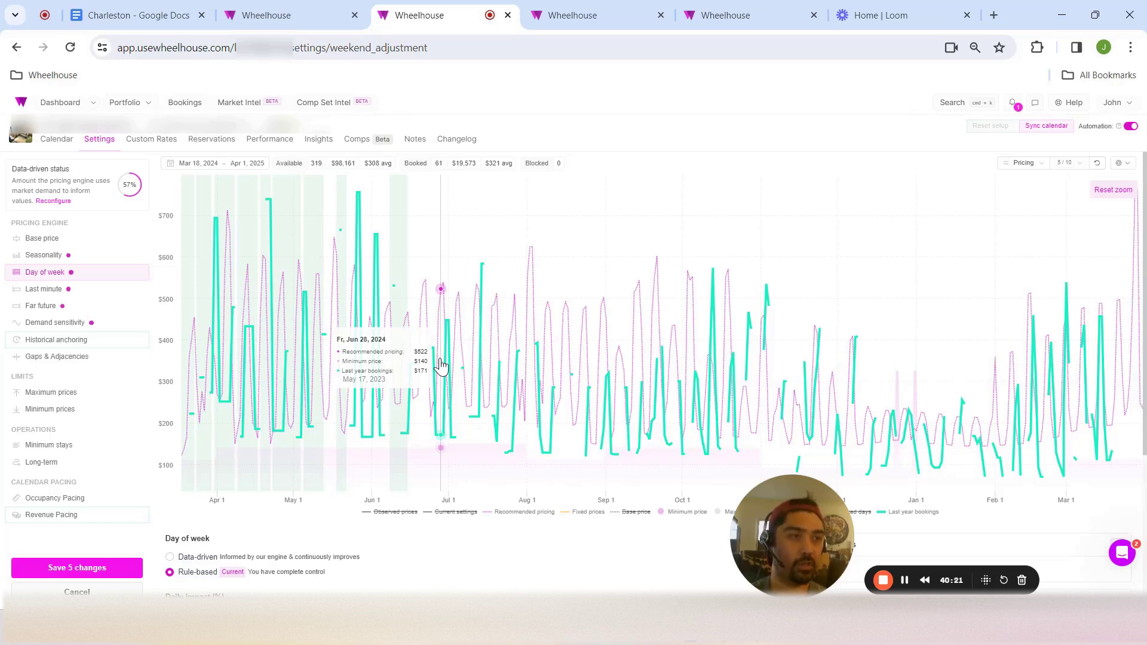
{"action": "left_click", "coordinate": [1108, 190]}
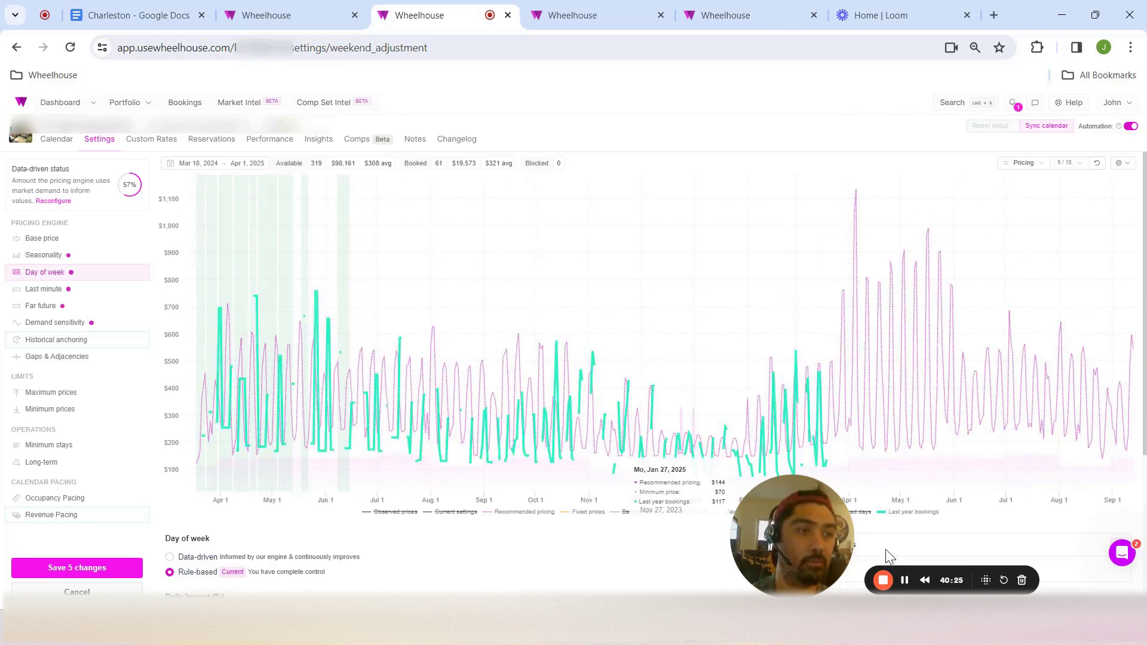
Write a note on "de-engineering" the model's customizations, listing the pricing changes and suggested last minute discounts, and enlarge its description box
{"action": "left_click", "coordinate": [905, 581]}
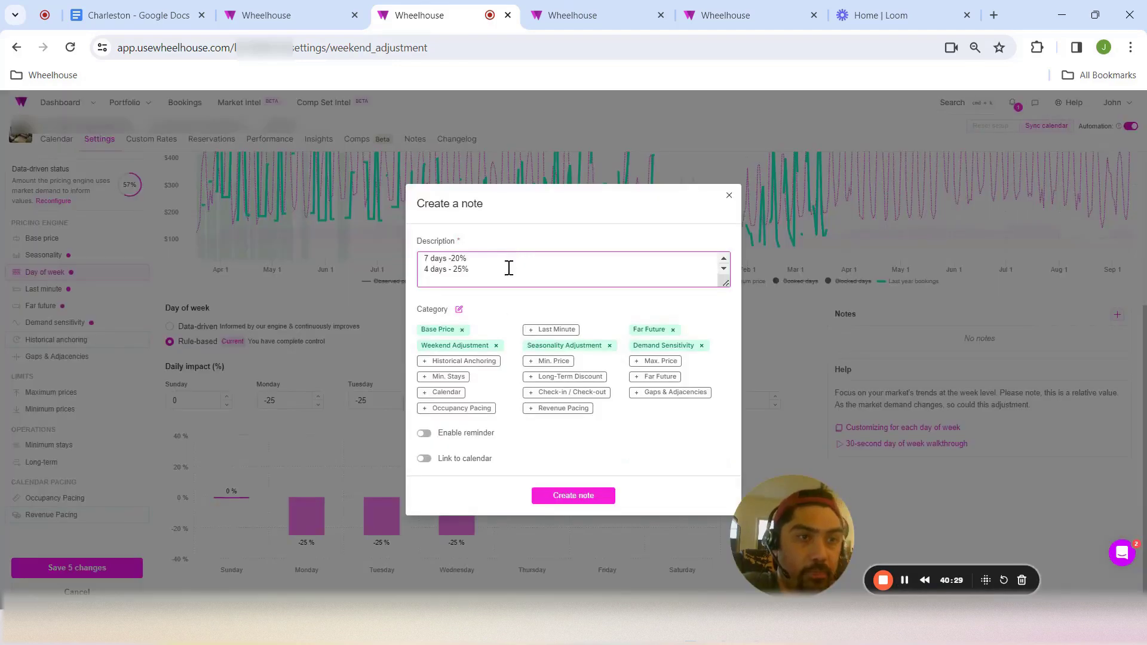
{"action": "key", "text": "ctrl+a"}
{"action": "type", "text": "Looking at this property I think that we can kind of \"de-engineer\" a bit of the customizations in the model."}
{"action": "left_click_drag", "start_coordinate": [722, 285], "coordinate": [717, 353]}
{"action": "left_click", "coordinate": [469, 196]}
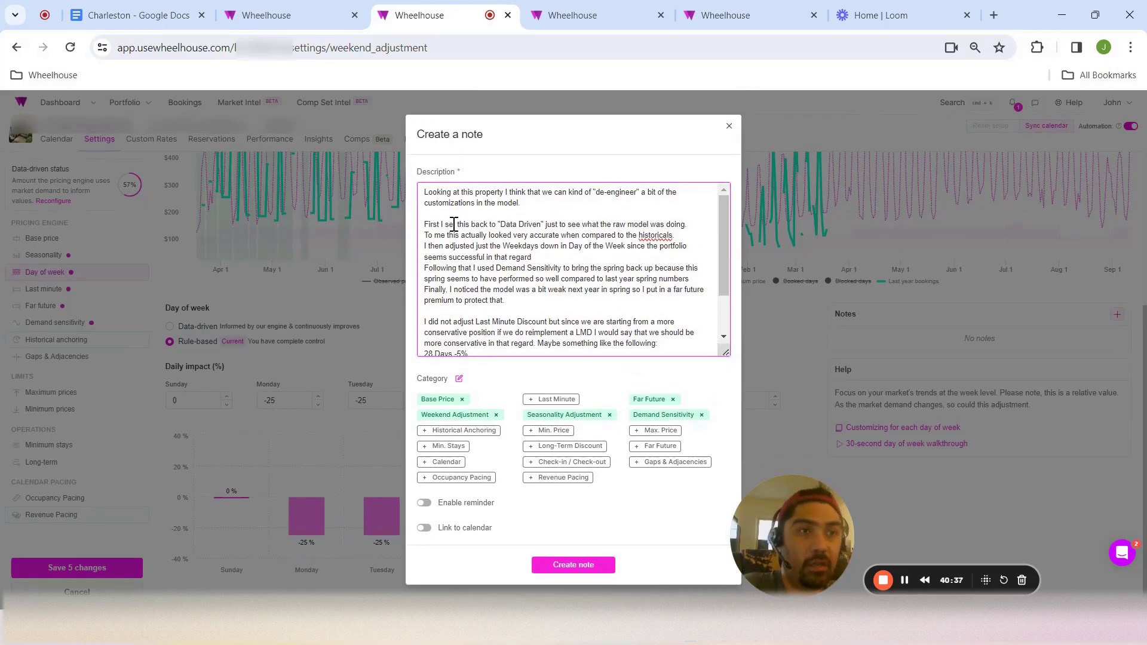
Review the note's description, covering the data-driven reset, weekday cuts, demand sensitivity, far future premium and last minute suggestions
{"action": "right_click", "coordinate": [654, 237]}
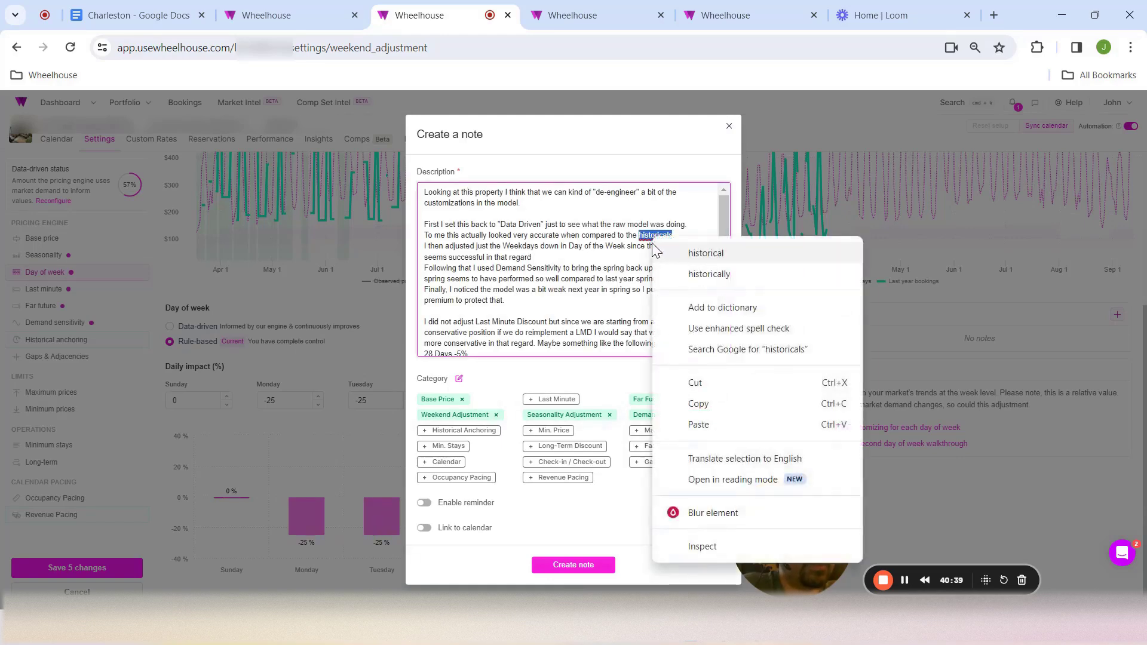
{"action": "left_click", "coordinate": [596, 235]}
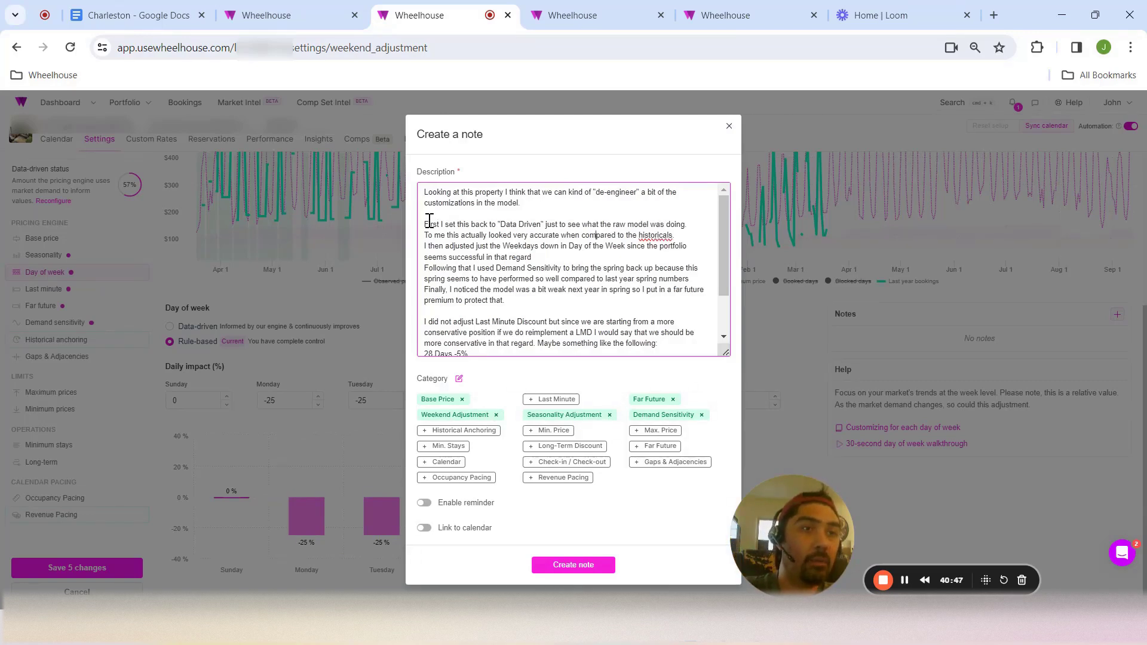
{"action": "left_click_drag", "start_coordinate": [430, 223], "coordinate": [539, 226]}
{"action": "left_click", "coordinate": [533, 226]}
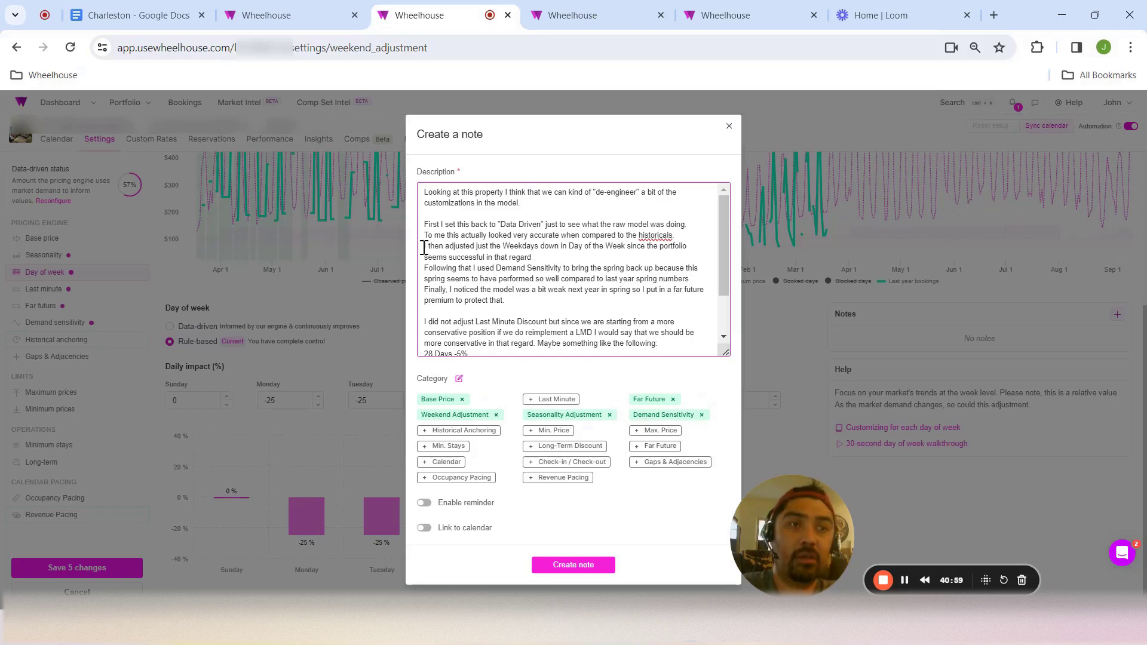
{"action": "left_click_drag", "start_coordinate": [424, 247], "coordinate": [542, 258]}
{"action": "left_click", "coordinate": [542, 258]}
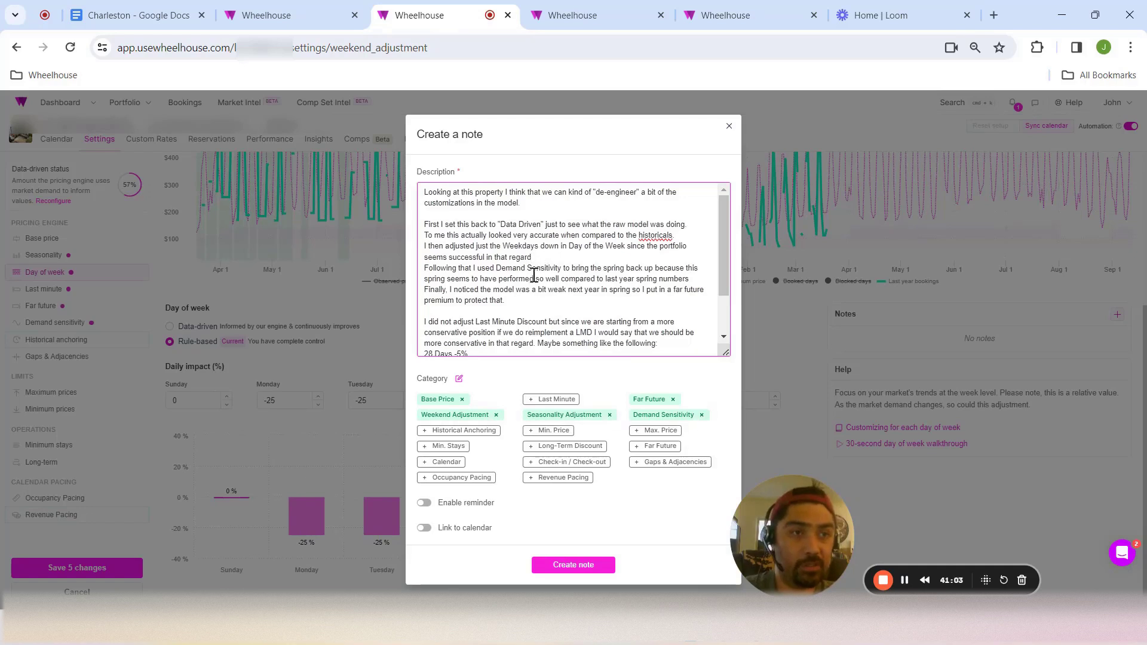
{"action": "left_click_drag", "start_coordinate": [457, 270], "coordinate": [610, 268]}
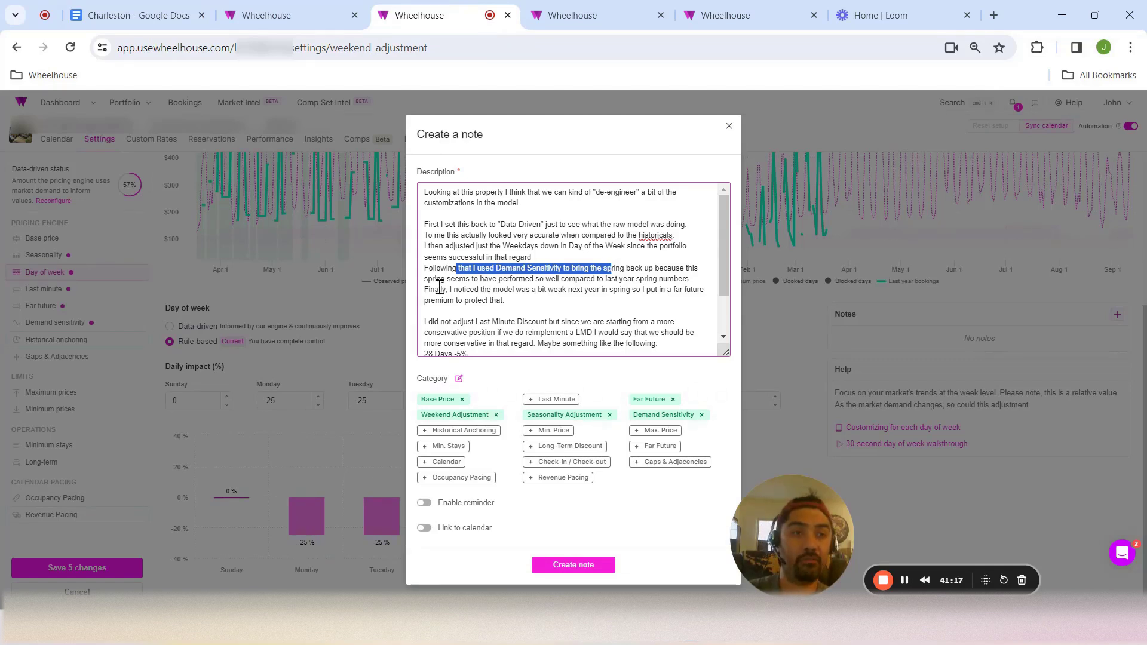
{"action": "left_click_drag", "start_coordinate": [440, 290], "coordinate": [483, 292]}
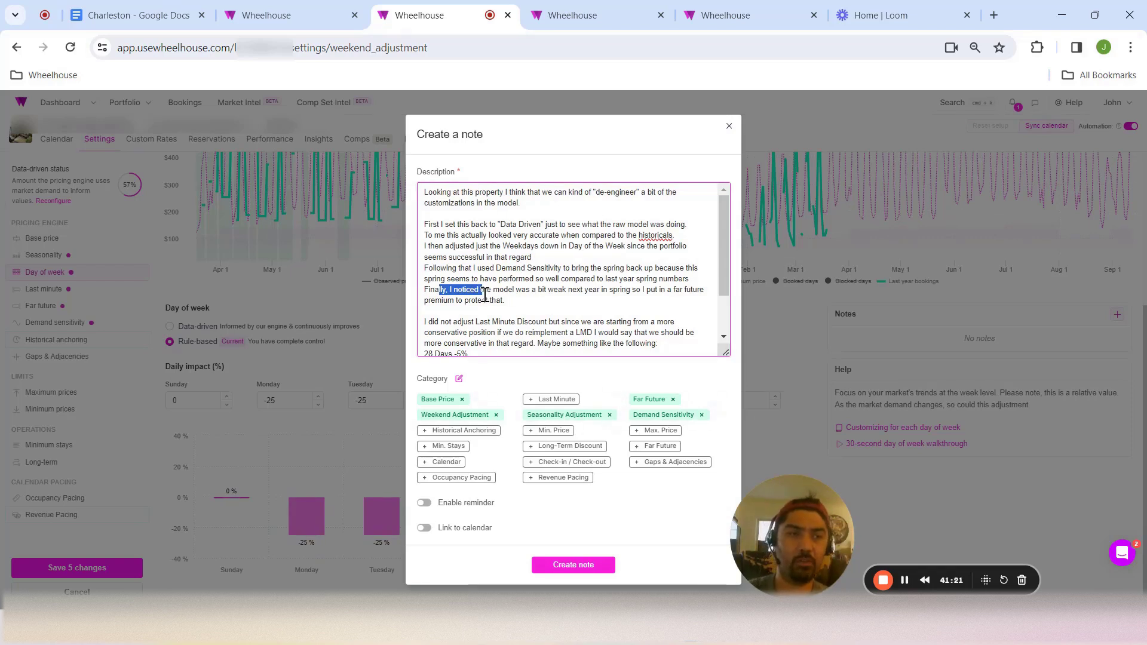
{"action": "scroll", "coordinate": [487, 271], "scroll_direction": "down", "scroll_amount": 2}
{"action": "left_click_drag", "start_coordinate": [427, 261], "coordinate": [520, 295]}
{"action": "left_click", "coordinate": [520, 294]}
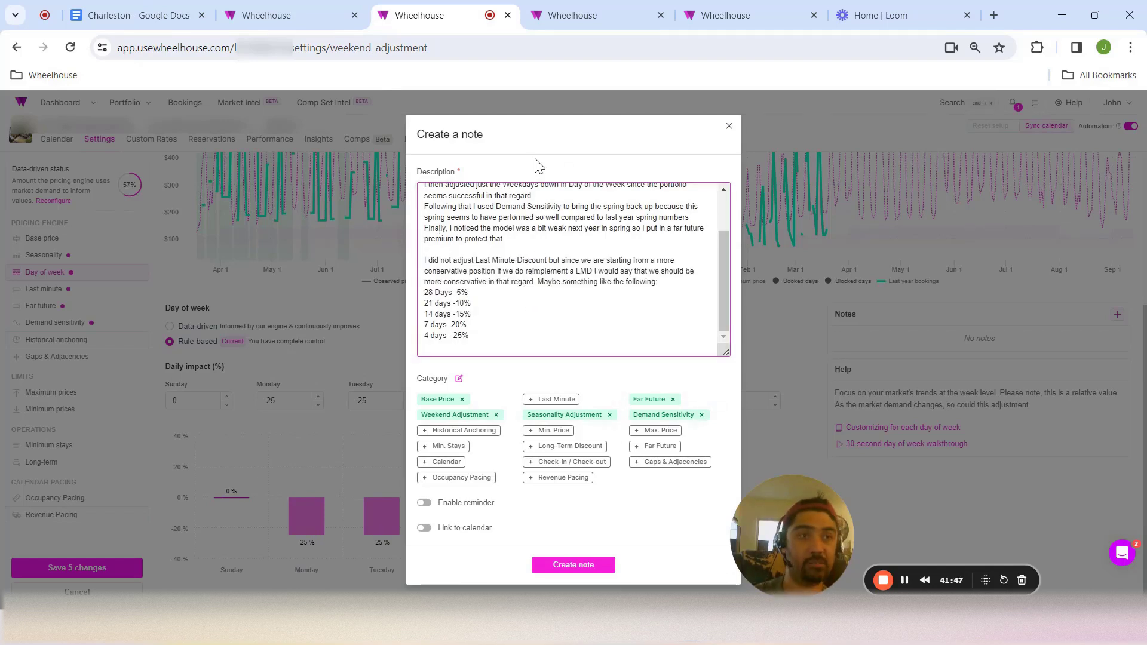
Switch to the other open Wheelhouse listing and examine its last minute discount curve and all its month-specific rules
{"action": "left_click", "coordinate": [582, 11]}
{"action": "left_click", "coordinate": [76, 292]}
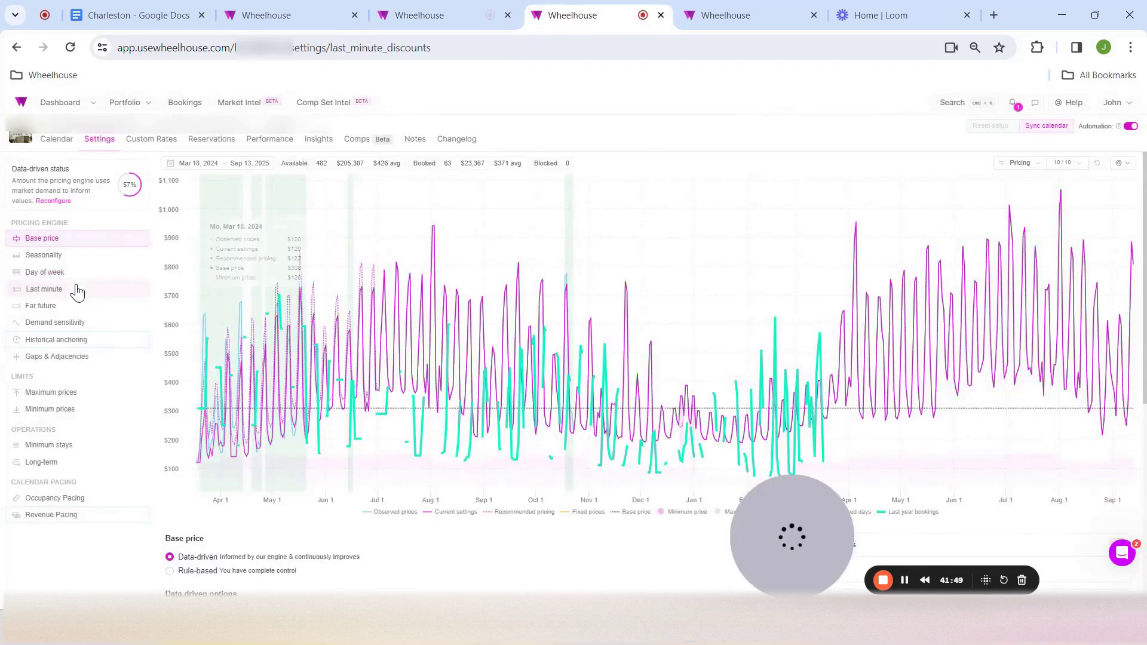
{"action": "scroll", "coordinate": [430, 402], "scroll_direction": "down", "scroll_amount": 5}
{"action": "scroll", "coordinate": [431, 402], "scroll_direction": "down", "scroll_amount": 4}
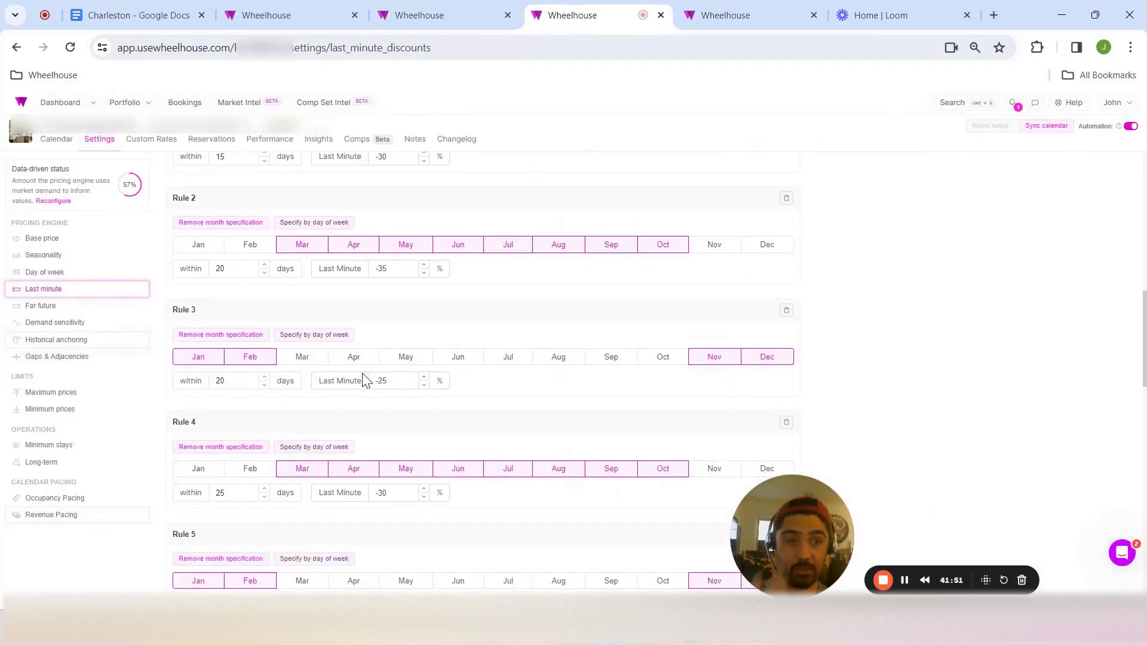
{"action": "scroll", "coordinate": [366, 379], "scroll_direction": "up", "scroll_amount": 8}
{"action": "scroll", "coordinate": [333, 397], "scroll_direction": "down", "scroll_amount": 5}
{"action": "scroll", "coordinate": [266, 396], "scroll_direction": "up", "scroll_amount": 3}
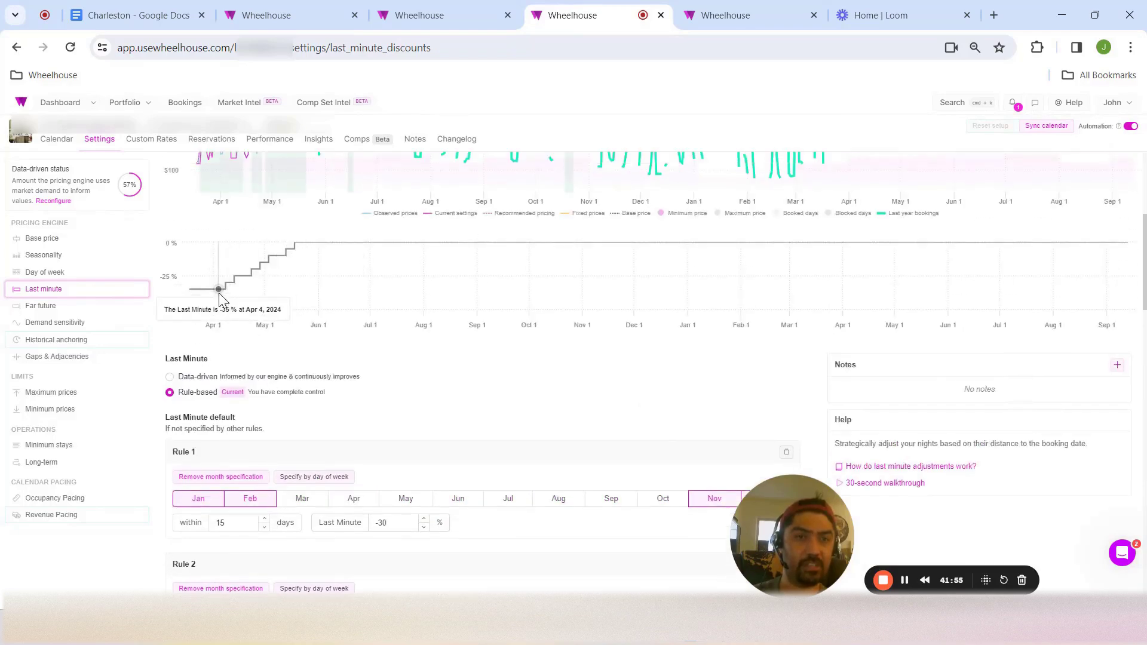
{"action": "scroll", "coordinate": [367, 392], "scroll_direction": "down", "scroll_amount": 12}
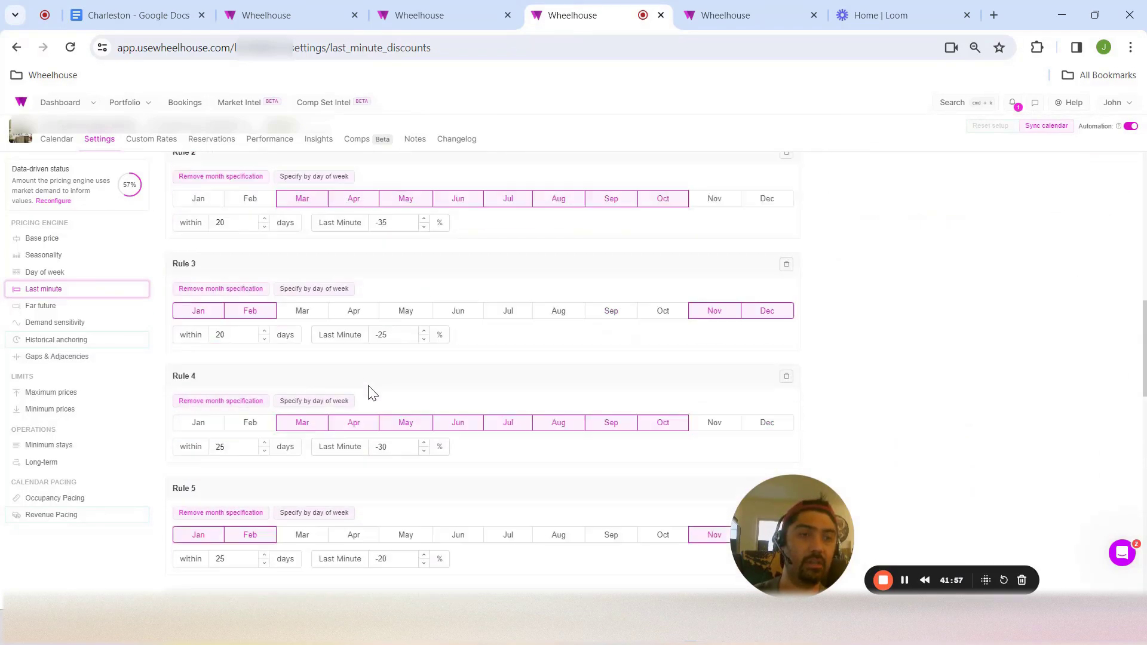
{"action": "scroll", "coordinate": [368, 394], "scroll_direction": "down", "scroll_amount": 6}
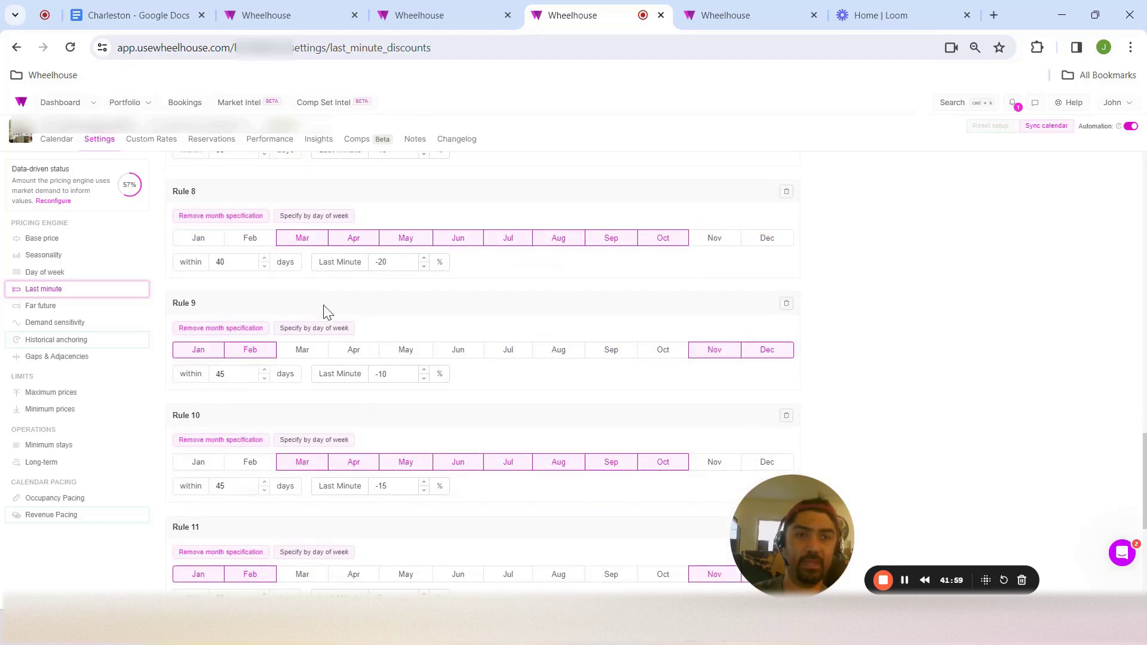
{"action": "scroll", "coordinate": [325, 313], "scroll_direction": "up", "scroll_amount": 3}
{"action": "scroll", "coordinate": [440, 415], "scroll_direction": "up", "scroll_amount": 15}
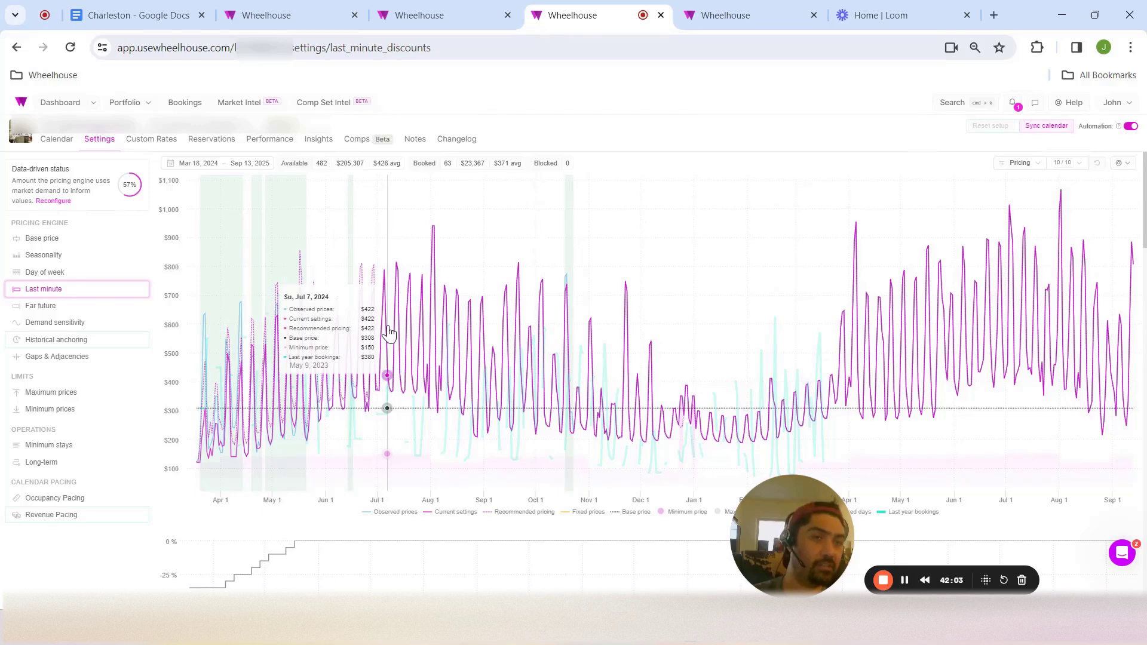
{"action": "scroll", "coordinate": [542, 409], "scroll_direction": "down", "scroll_amount": 20}
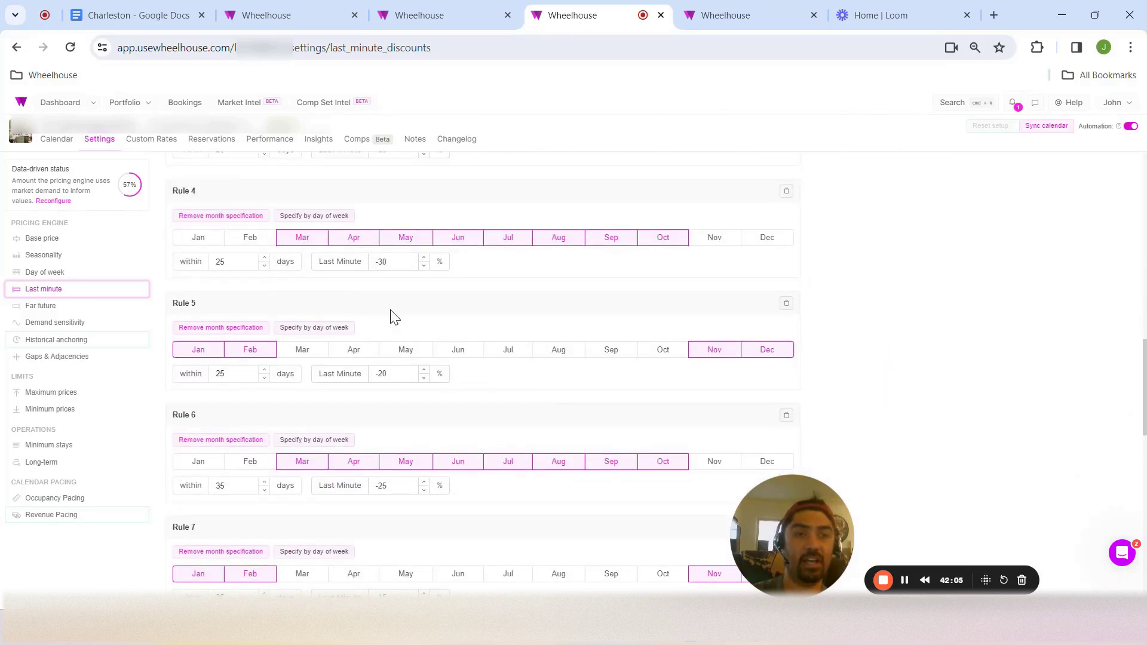
{"action": "scroll", "coordinate": [388, 383], "scroll_direction": "down", "scroll_amount": 5}
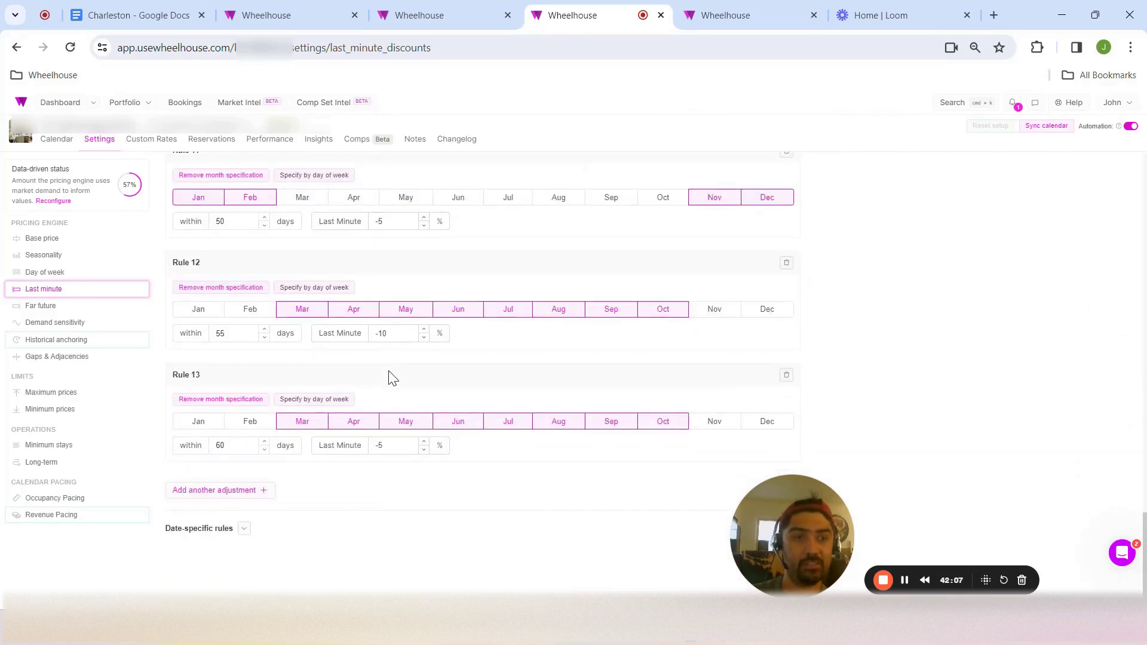
{"action": "scroll", "coordinate": [388, 383], "scroll_direction": "up", "scroll_amount": 10}
Return to the draft note and remove the "4 days - 25%" line from its suggested last minute discounts
{"action": "left_click", "coordinate": [443, 13]}
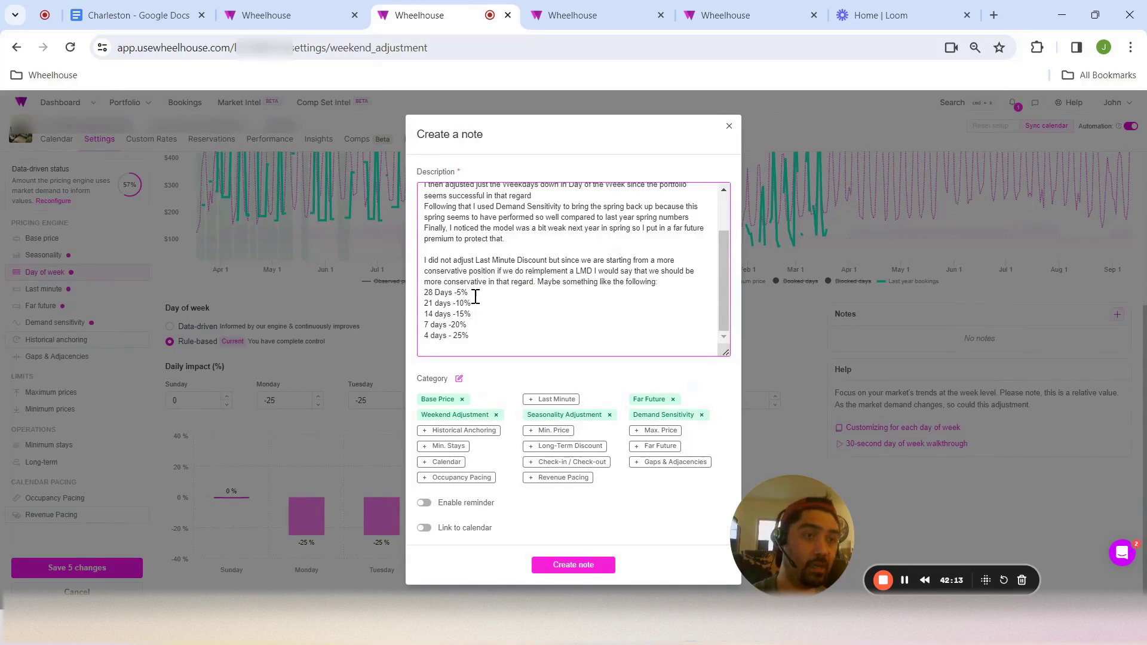
{"action": "left_click_drag", "start_coordinate": [472, 338], "coordinate": [422, 336]}
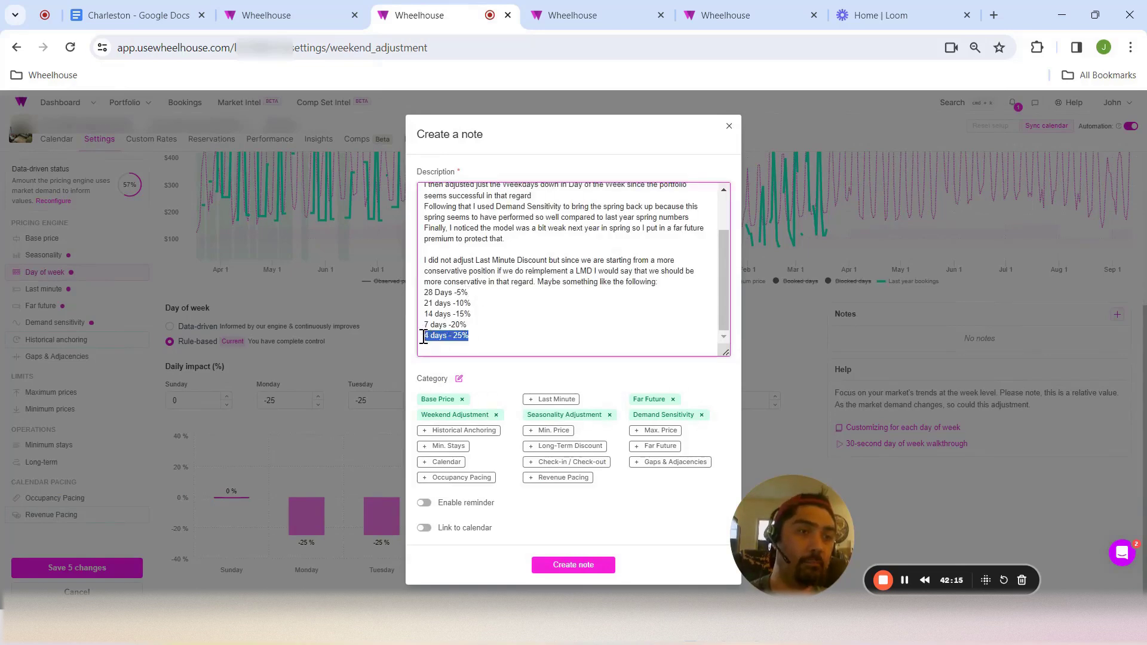
{"action": "key", "text": "BackSpace"}
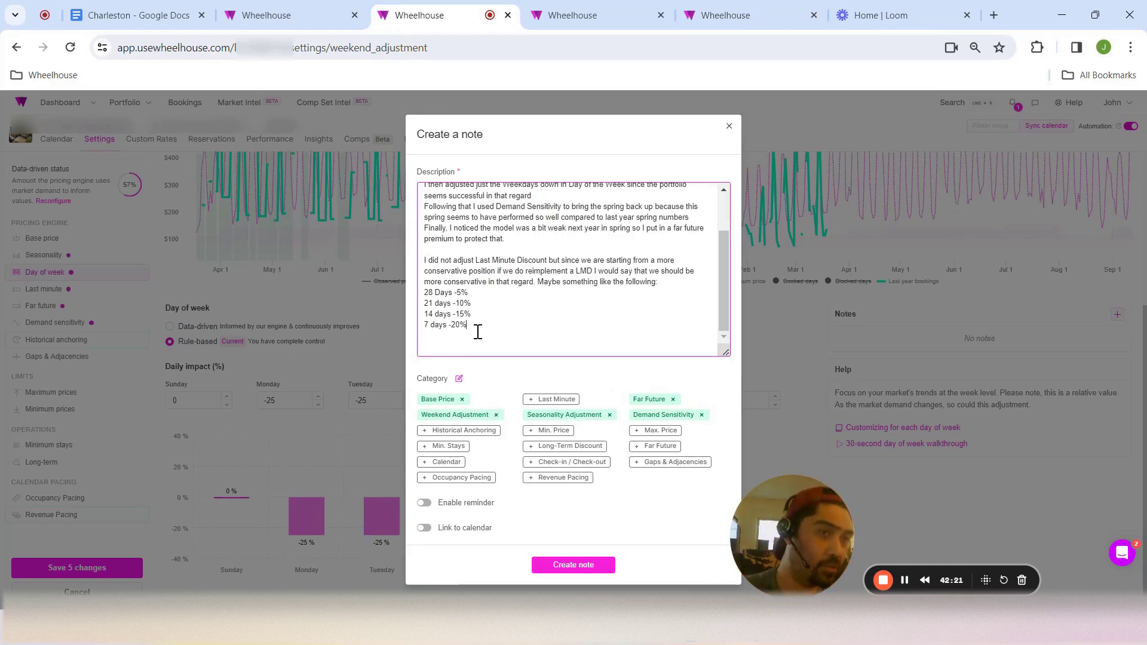
{"action": "left_click_drag", "start_coordinate": [470, 292], "coordinate": [412, 298]}
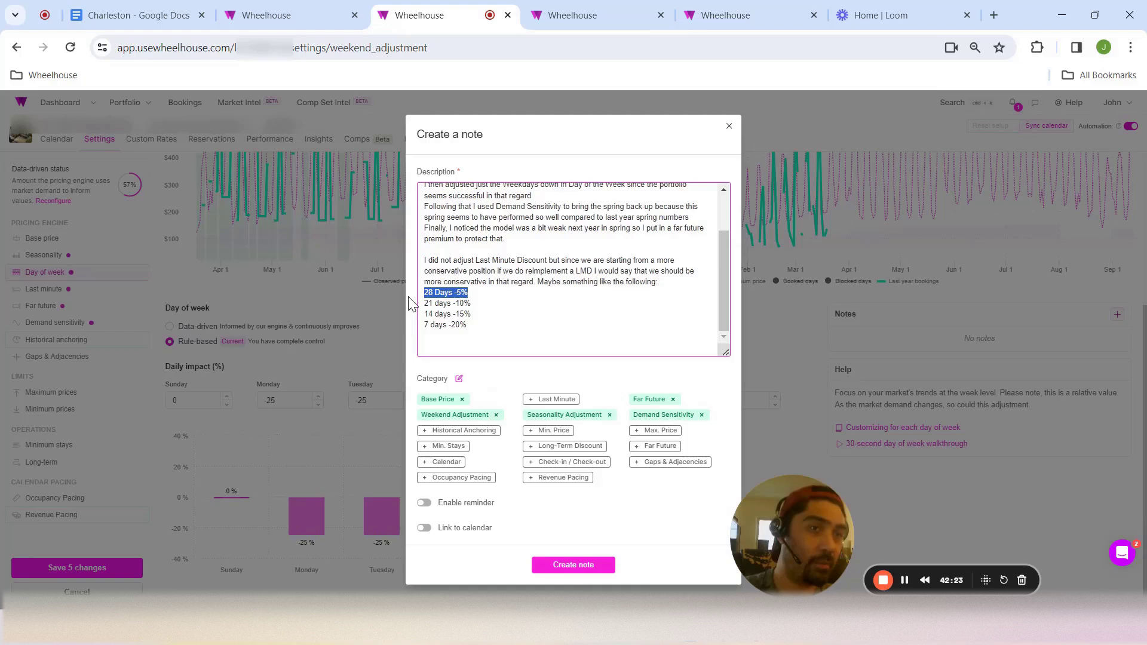
{"action": "left_click", "coordinate": [472, 303]}
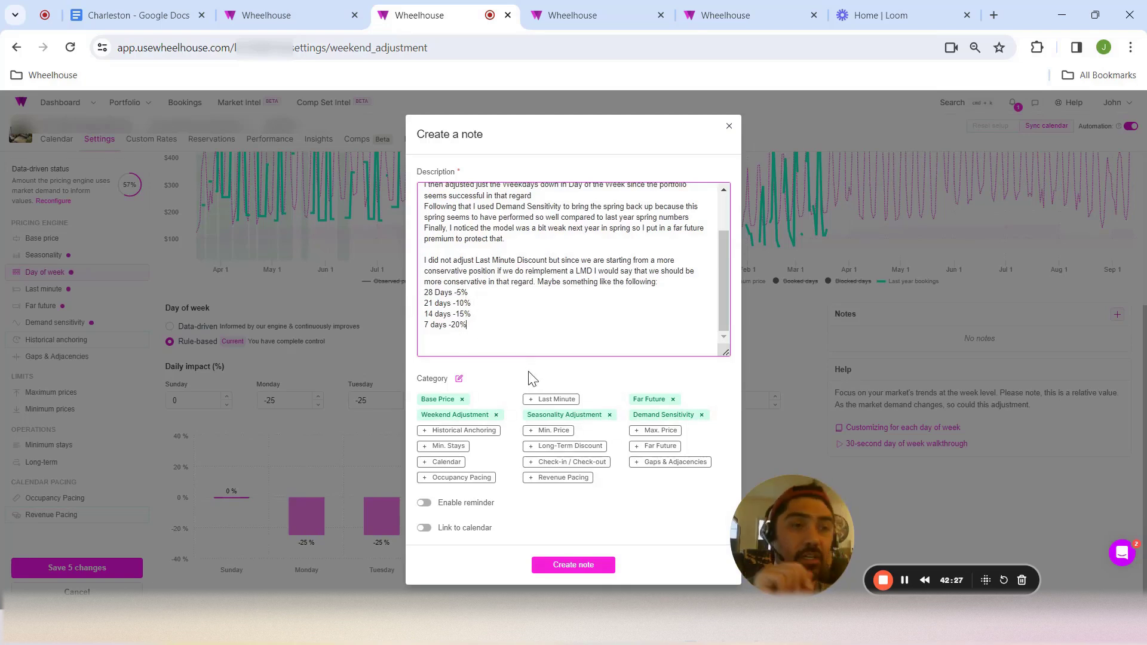
Enable a reminder for the note and set its date to Mar 19, 2024
{"action": "left_click", "coordinate": [424, 502]}
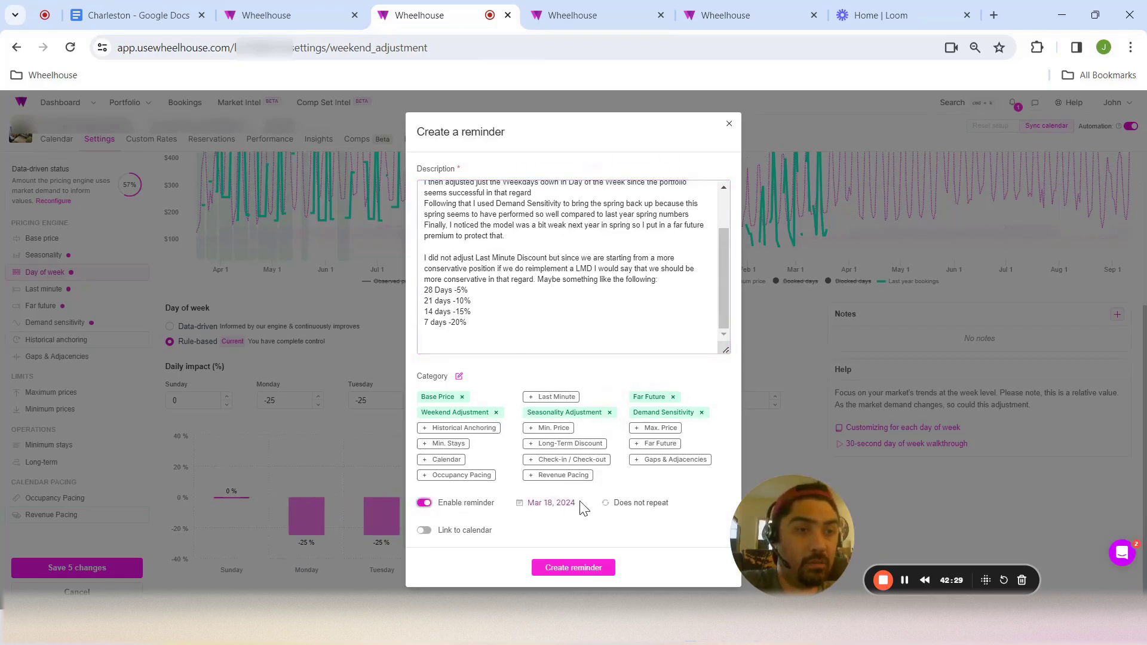
{"action": "left_click", "coordinate": [549, 503]}
{"action": "left_click", "coordinate": [573, 437]}
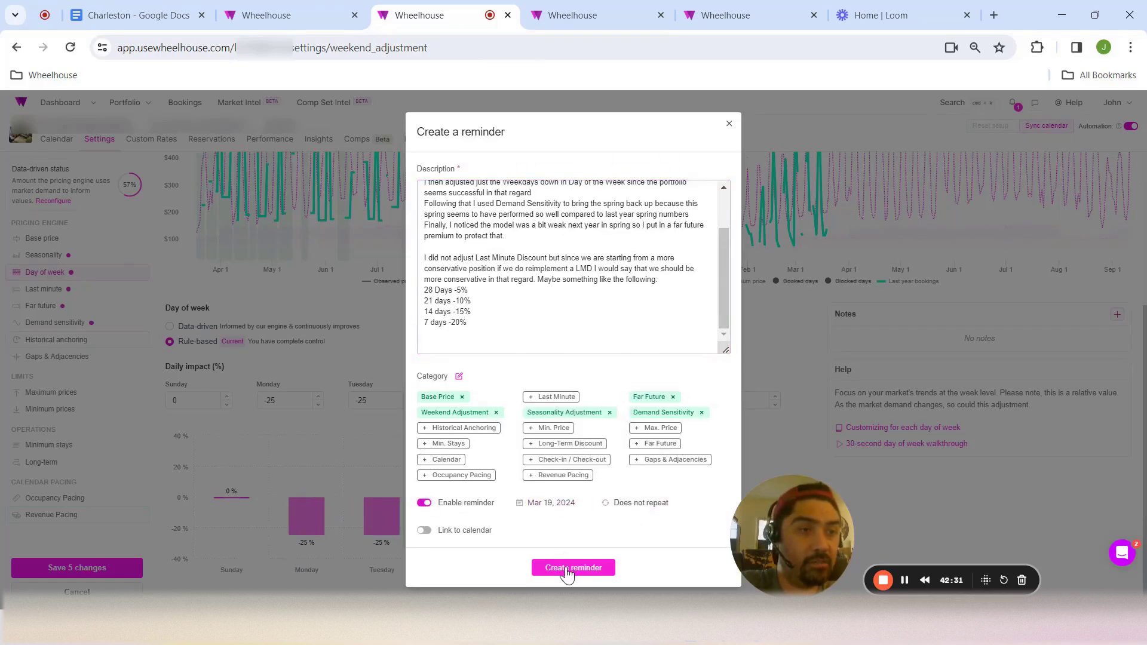
Create the note with its reminder for the listing
{"action": "left_click", "coordinate": [573, 567]}
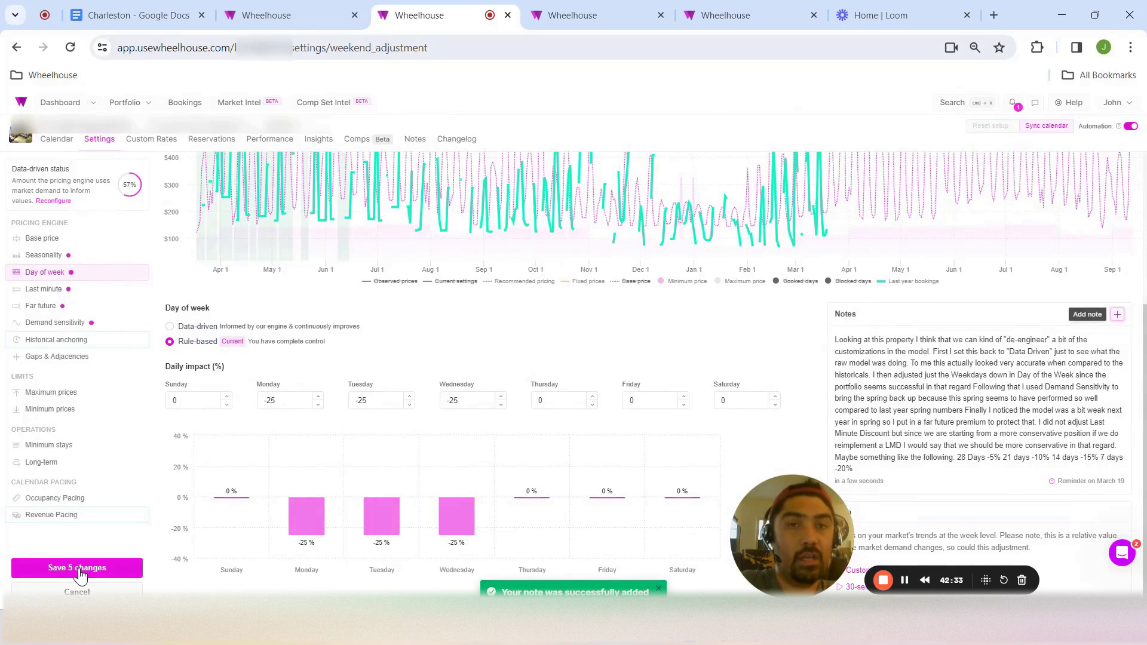
{"action": "scroll", "coordinate": [367, 428], "scroll_direction": "up", "scroll_amount": 4}
{"action": "scroll", "coordinate": [367, 429], "scroll_direction": "down", "scroll_amount": 3}
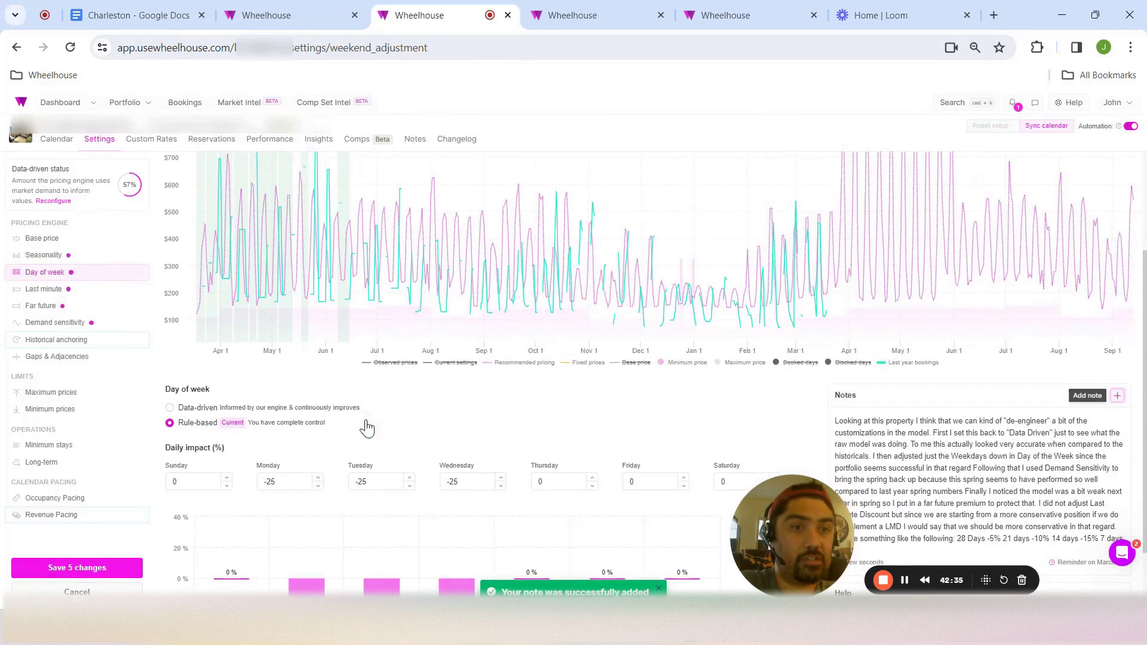
Show current settings and observed prices on the pricing chart, and hide last year bookings
{"action": "scroll", "coordinate": [367, 424], "scroll_direction": "up", "scroll_amount": 3}
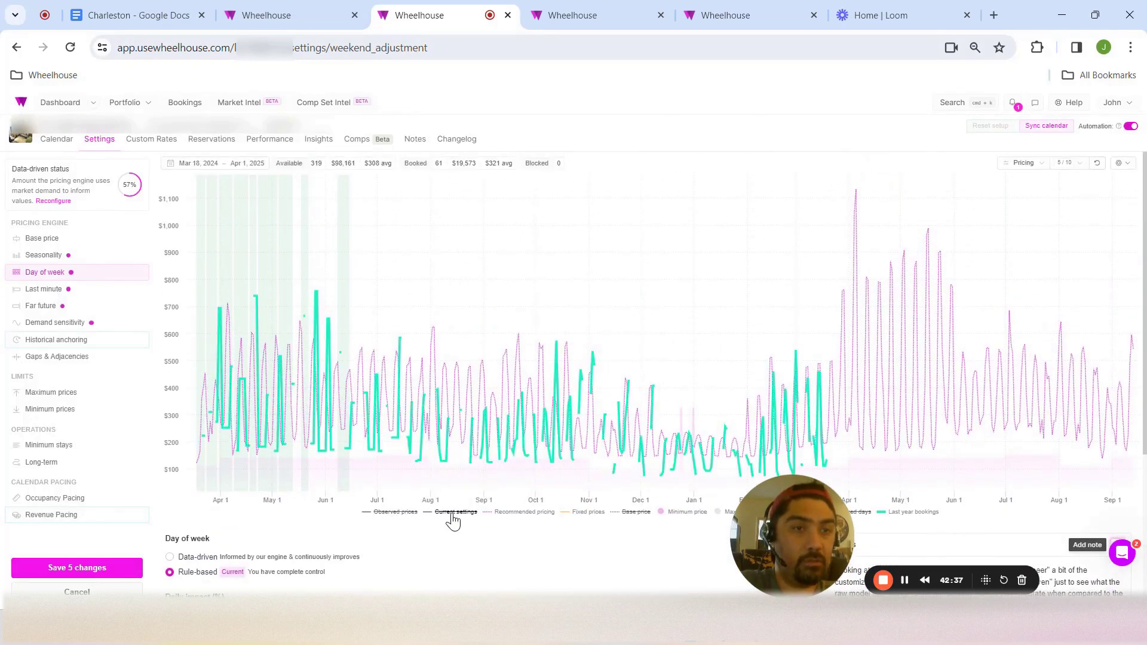
{"action": "left_click", "coordinate": [453, 513]}
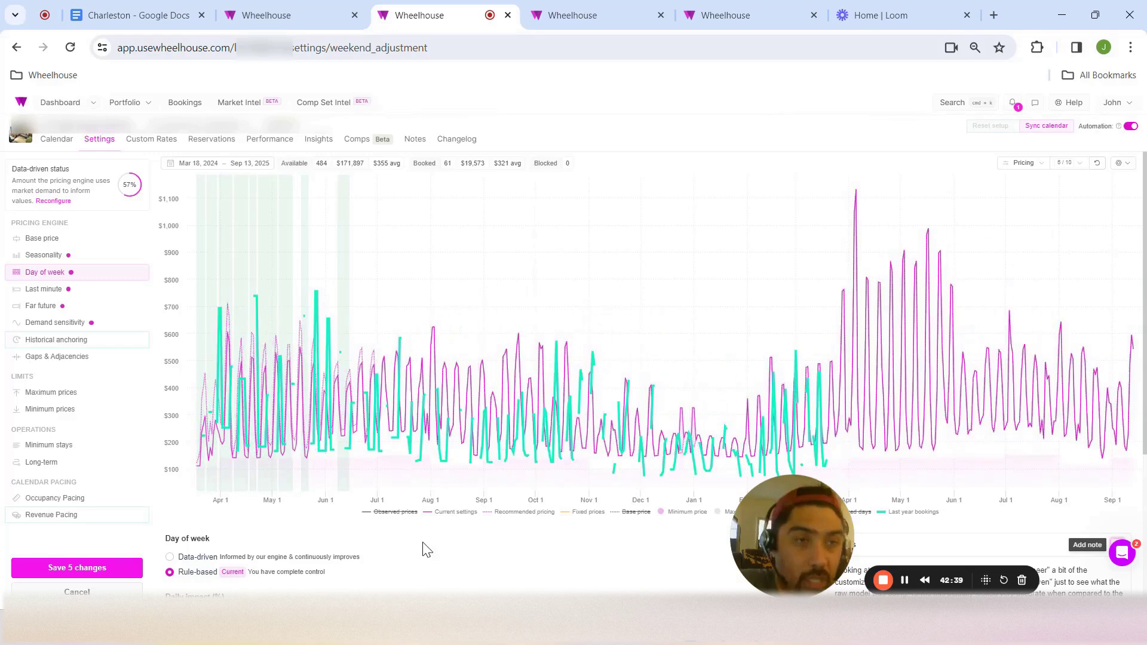
{"action": "left_click", "coordinate": [407, 515]}
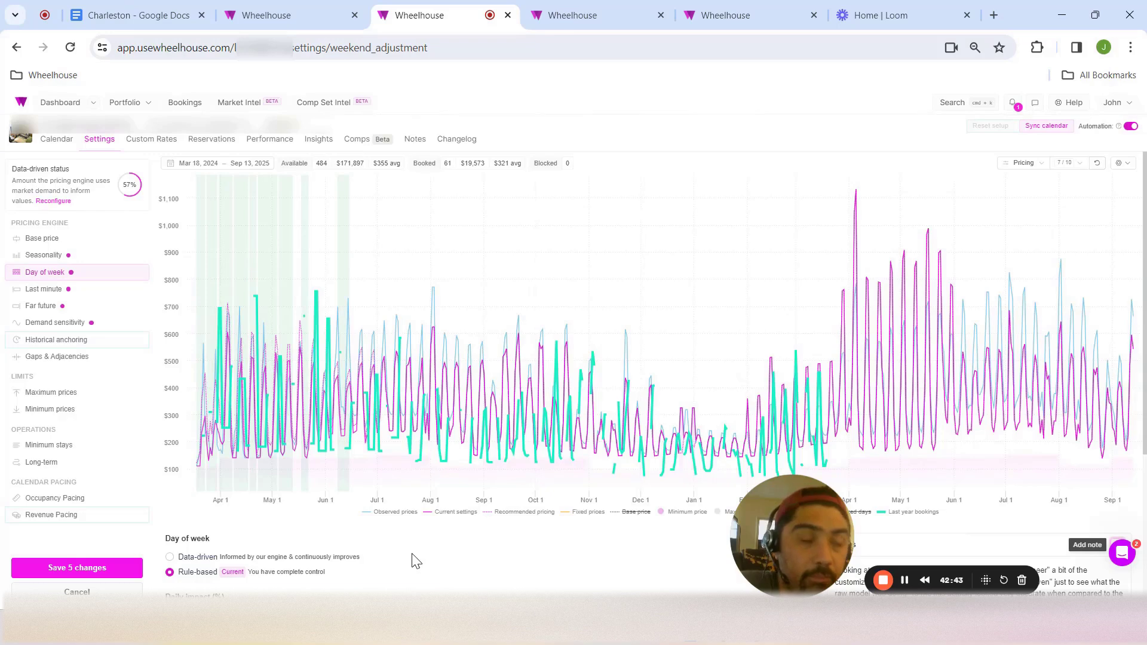
{"action": "left_click", "coordinate": [900, 514]}
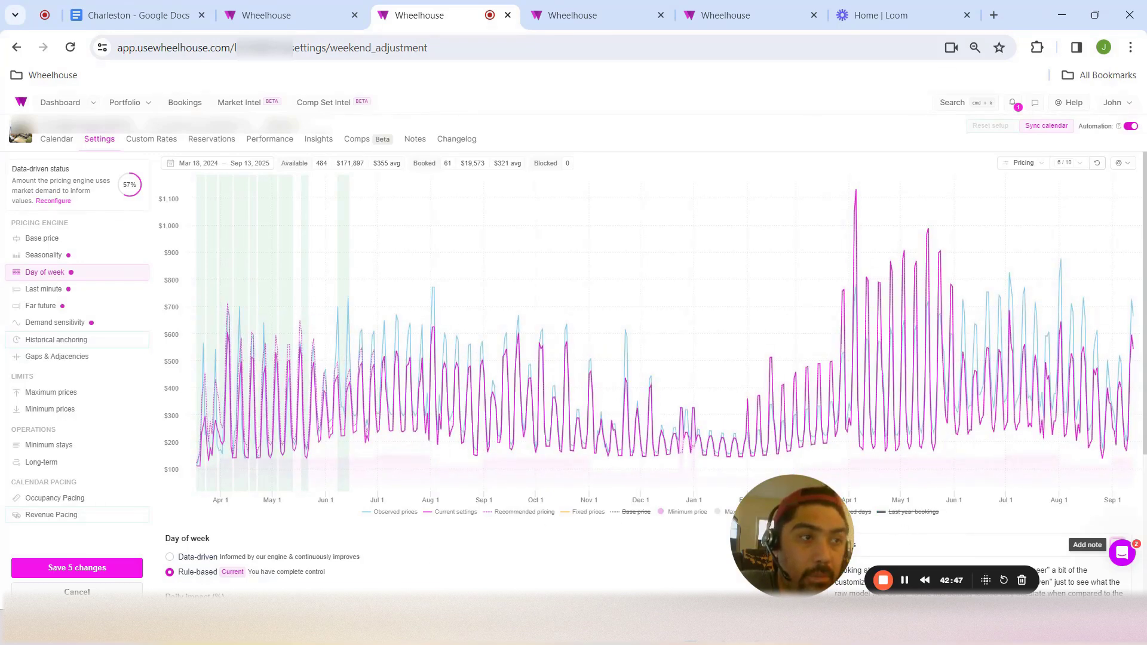
Extend the far future rule to Jun and Jul, and save the listing's pending settings changes
{"action": "left_click", "coordinate": [55, 306]}
{"action": "scroll", "coordinate": [496, 394], "scroll_direction": "down", "scroll_amount": 4}
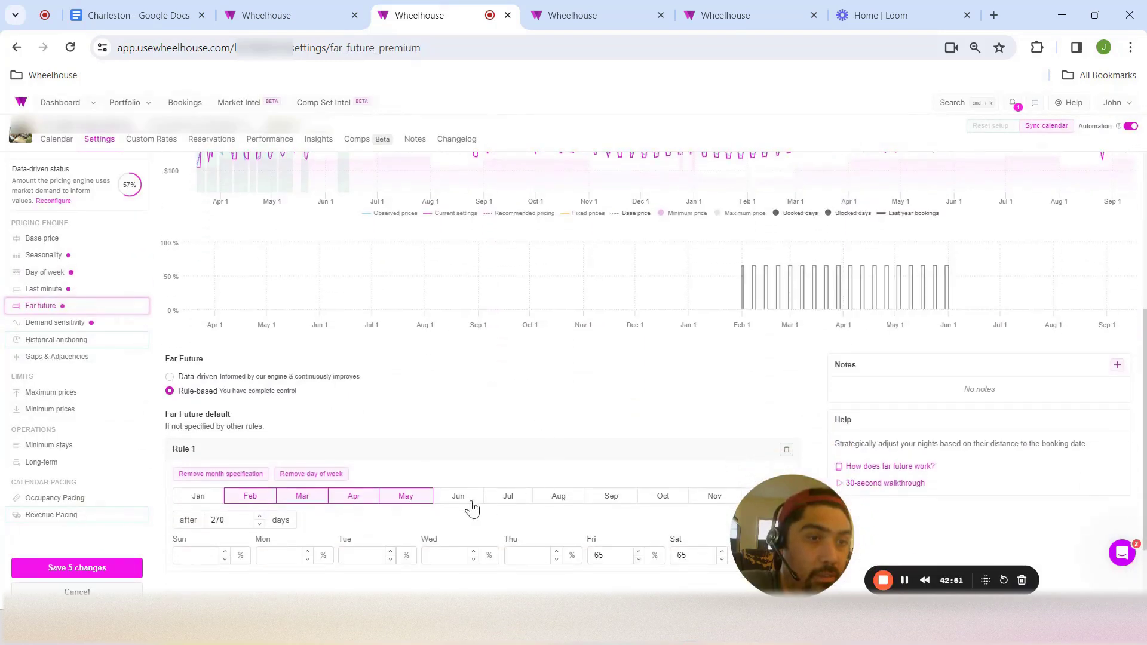
{"action": "scroll", "coordinate": [596, 408], "scroll_direction": "up", "scroll_amount": 3}
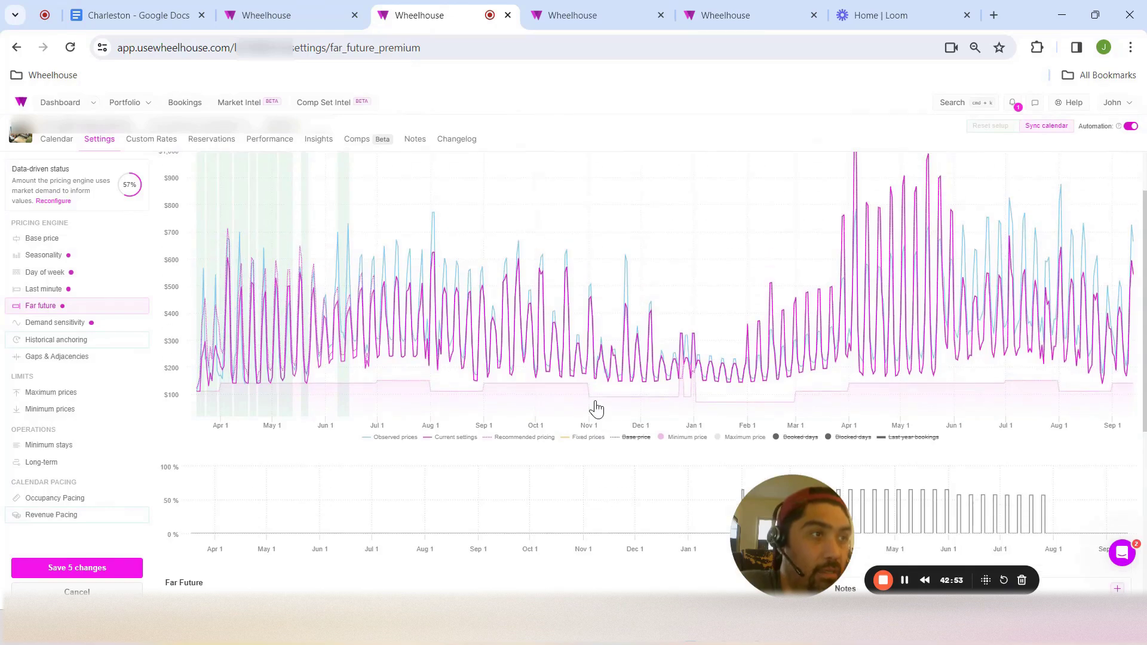
{"action": "scroll", "coordinate": [585, 409], "scroll_direction": "up", "scroll_amount": 2}
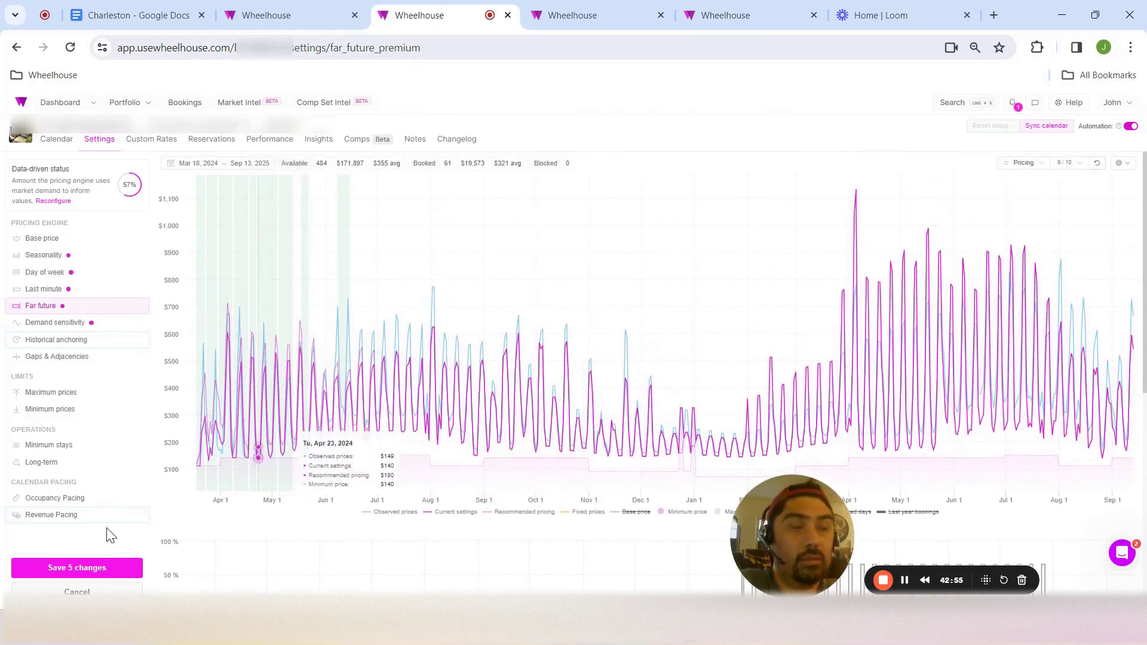
{"action": "left_click", "coordinate": [93, 568]}
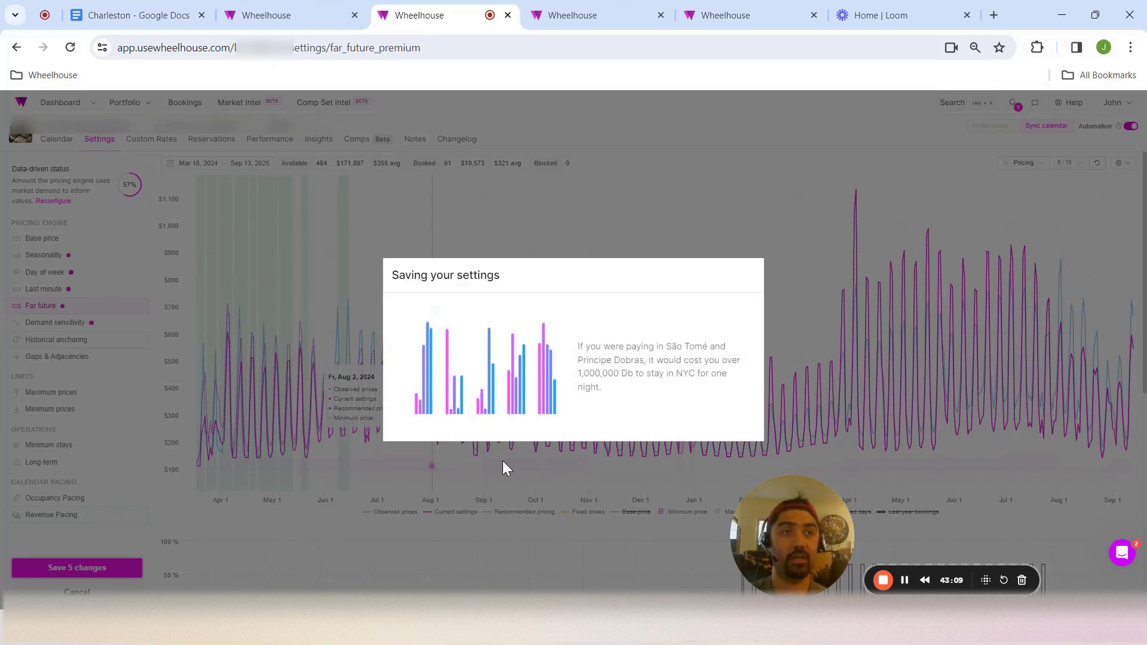
Switch to the Bookings report and set the start of its date range to Mar 1, 2024
{"action": "left_click", "coordinate": [315, 12]}
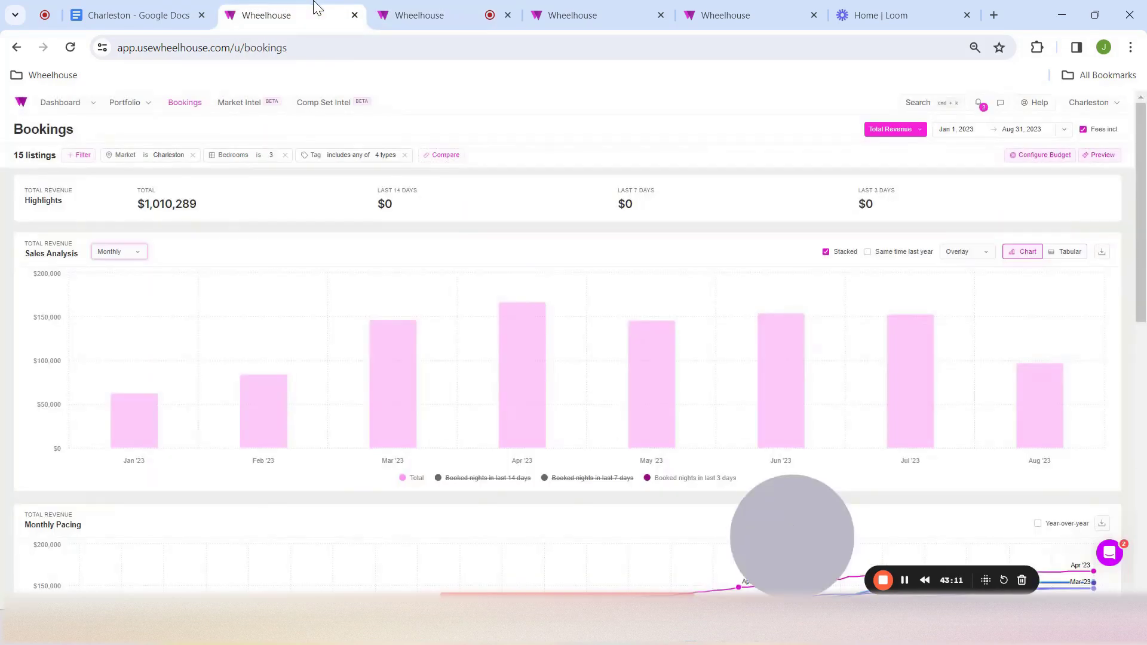
{"action": "left_click", "coordinate": [970, 136]}
{"action": "left_click", "coordinate": [986, 181]}
{"action": "left_click", "coordinate": [986, 180]}
{"action": "left_click", "coordinate": [986, 180]}
{"action": "left_click", "coordinate": [986, 181]}
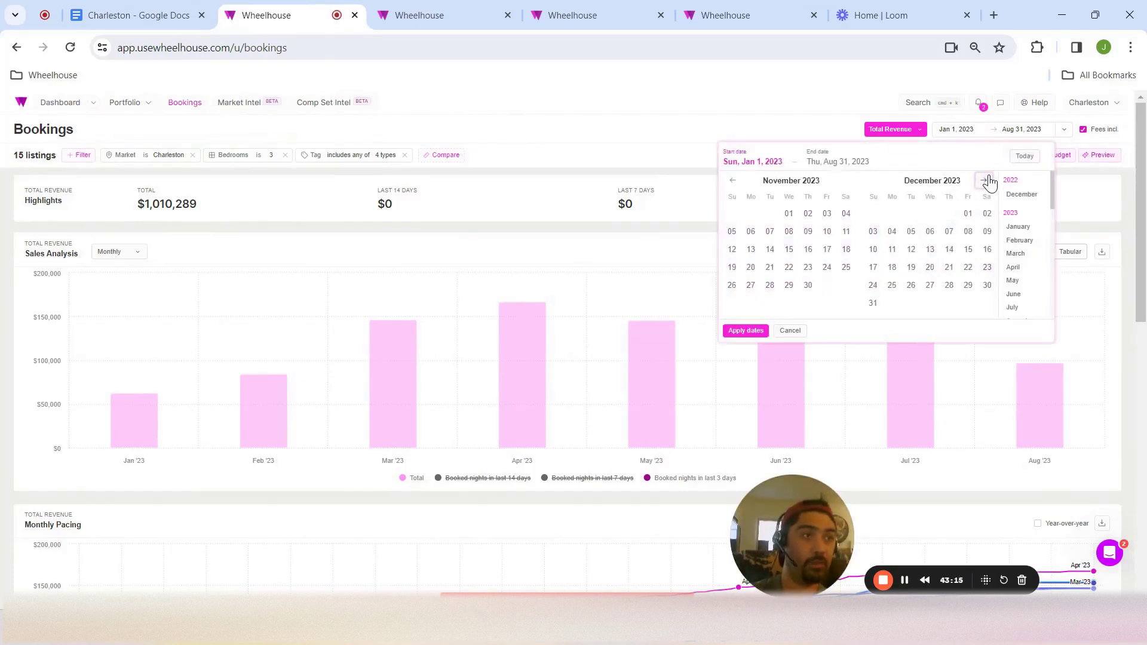
{"action": "left_click", "coordinate": [986, 180]}
{"action": "left_click", "coordinate": [986, 181]}
{"action": "left_click", "coordinate": [986, 180]}
{"action": "left_click", "coordinate": [986, 180]}
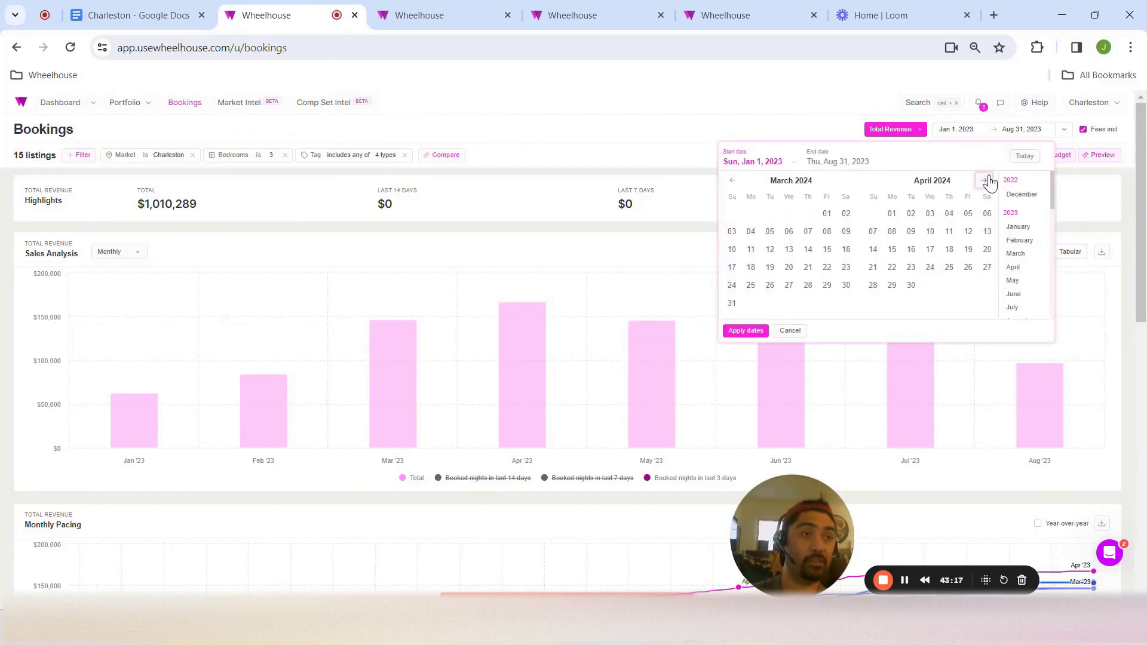
{"action": "left_click", "coordinate": [986, 181]}
{"action": "left_click", "coordinate": [986, 180]}
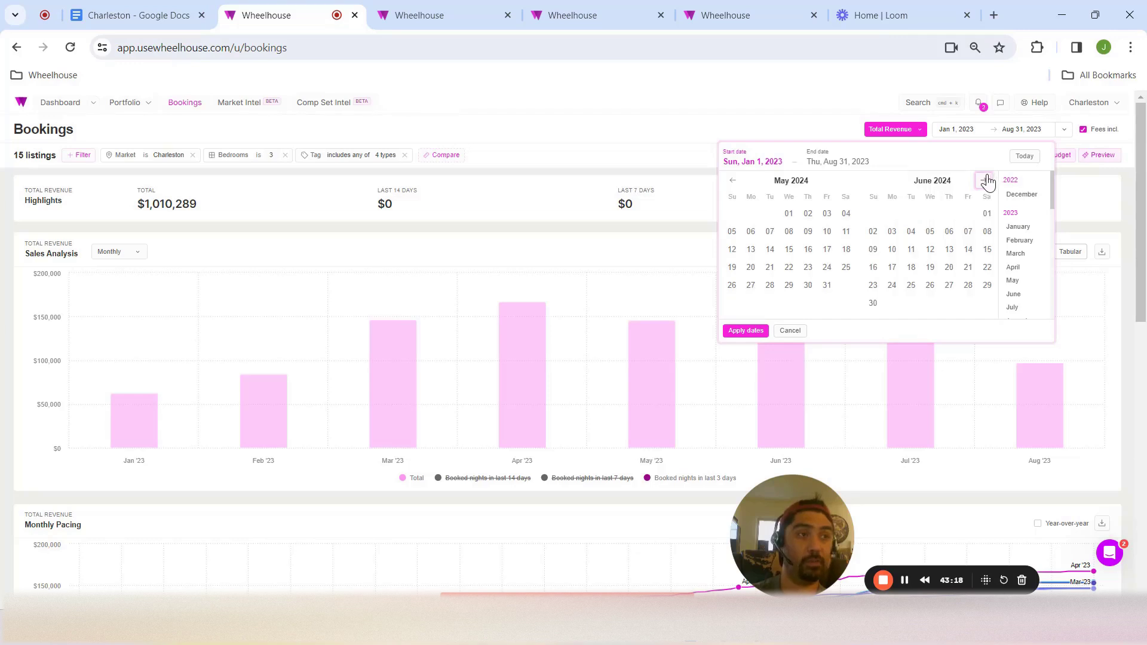
{"action": "left_click", "coordinate": [733, 181]}
{"action": "left_click", "coordinate": [734, 181]}
{"action": "left_click", "coordinate": [827, 213]}
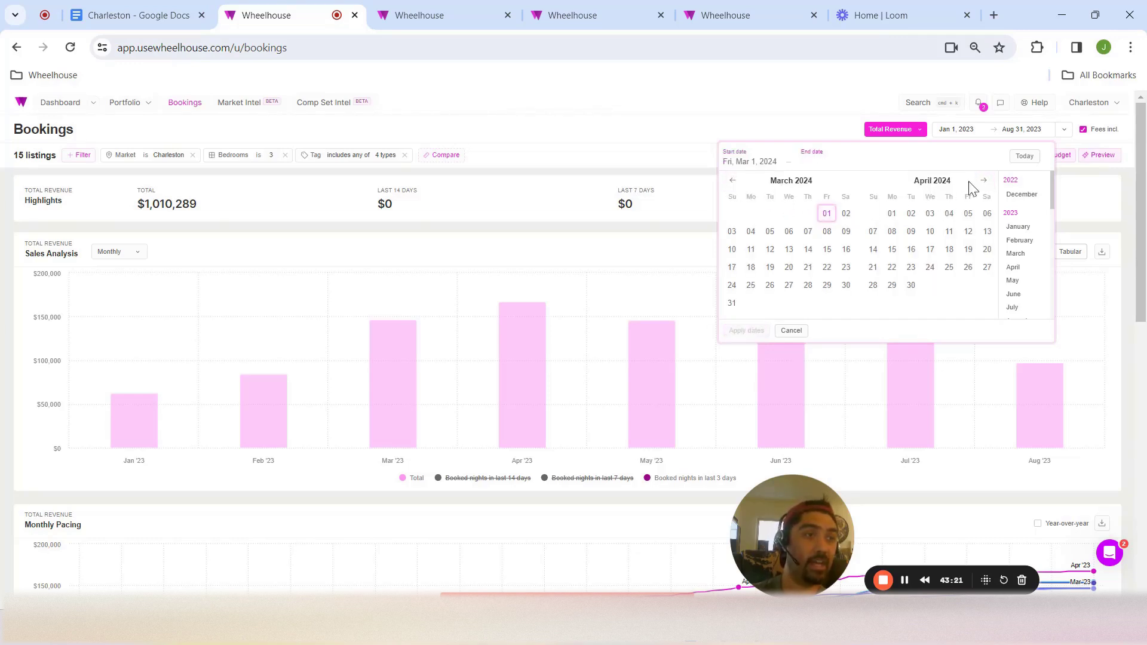
Set the end of the date range to Dec 31, 2024 and apply the dates
{"action": "left_click", "coordinate": [984, 181]}
{"action": "left_click", "coordinate": [984, 180]}
{"action": "left_click", "coordinate": [985, 182]}
{"action": "left_click", "coordinate": [985, 181]}
{"action": "left_click", "coordinate": [985, 181]}
{"action": "left_click", "coordinate": [985, 181]}
{"action": "left_click", "coordinate": [985, 181]}
{"action": "left_click", "coordinate": [984, 181]}
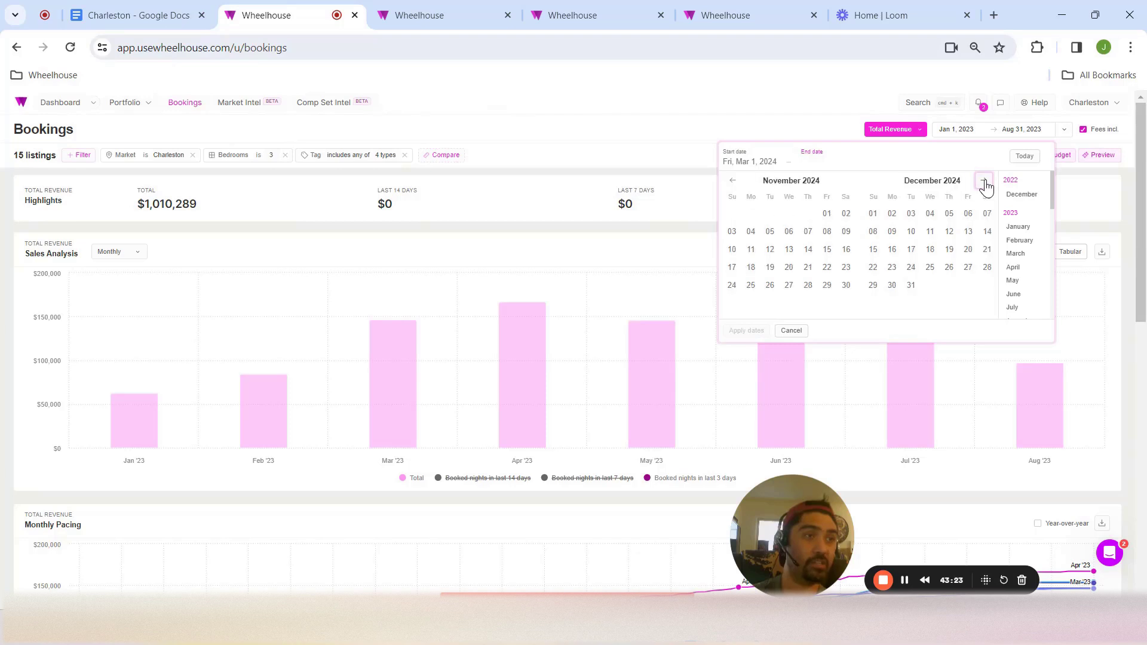
{"action": "left_click", "coordinate": [911, 285]}
{"action": "left_click", "coordinate": [741, 335]}
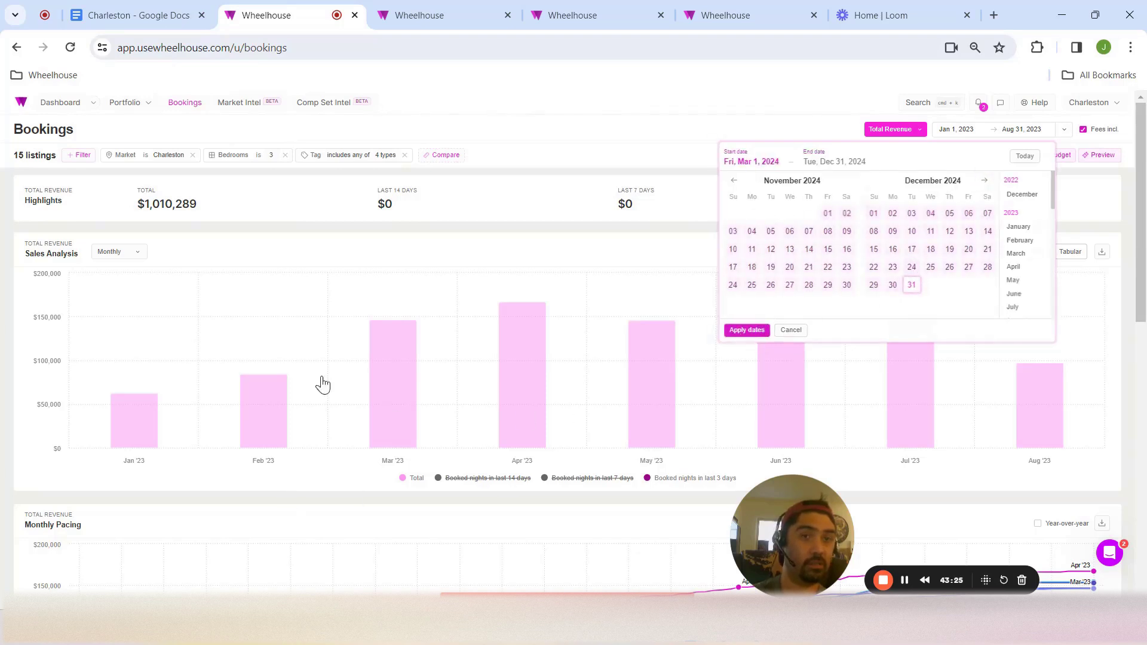
Display the sales analysis daily by booked nights and compare it with the saved listing's price chart
{"action": "left_click", "coordinate": [118, 253]}
{"action": "left_click", "coordinate": [119, 274]}
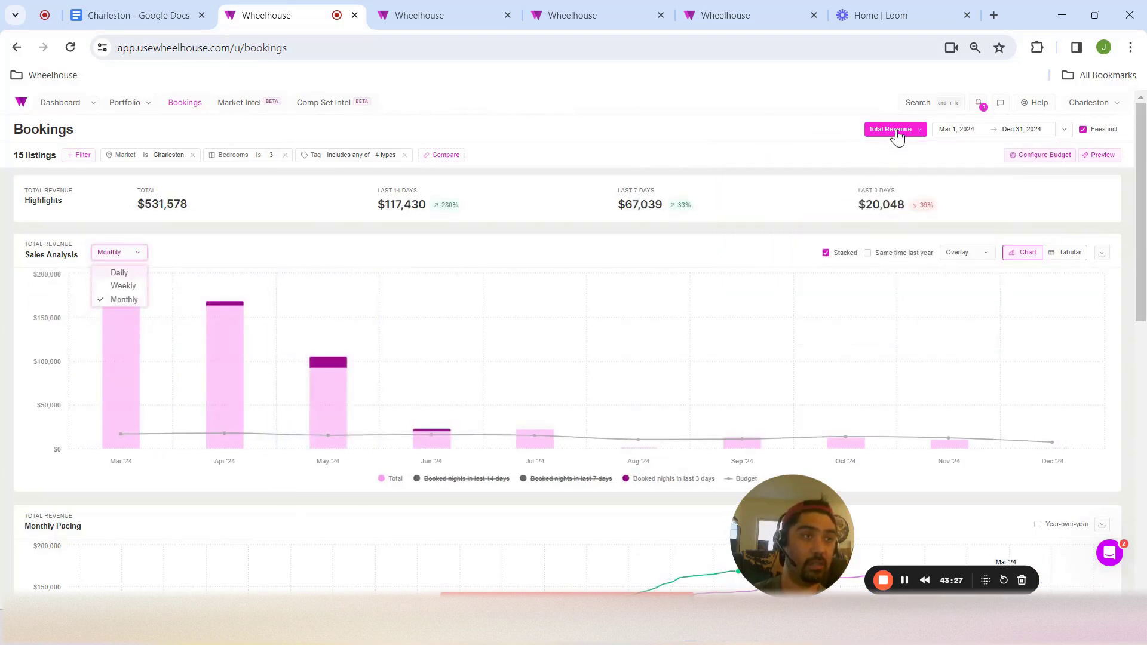
{"action": "left_click", "coordinate": [903, 132]}
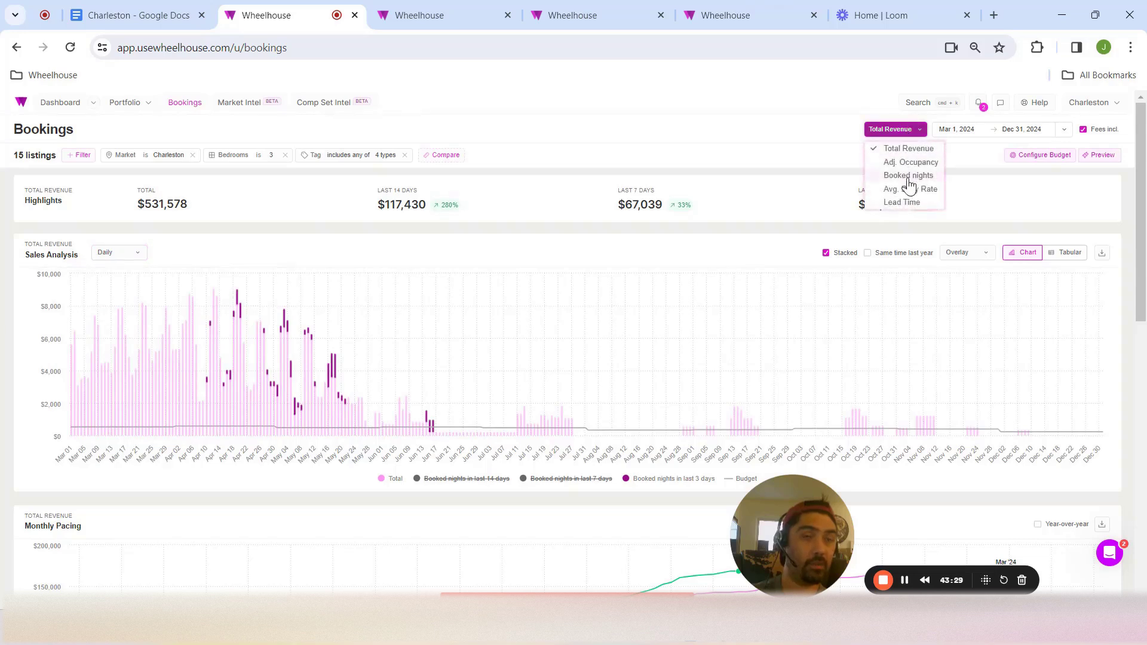
{"action": "left_click", "coordinate": [910, 176]}
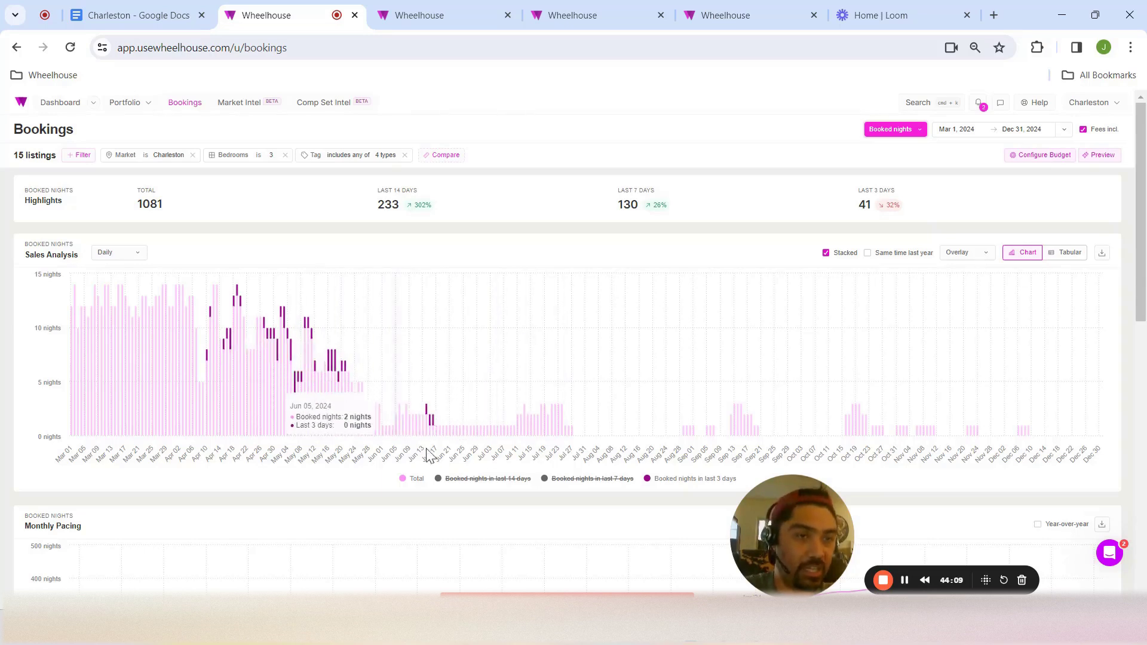
{"action": "left_click", "coordinate": [442, 8]}
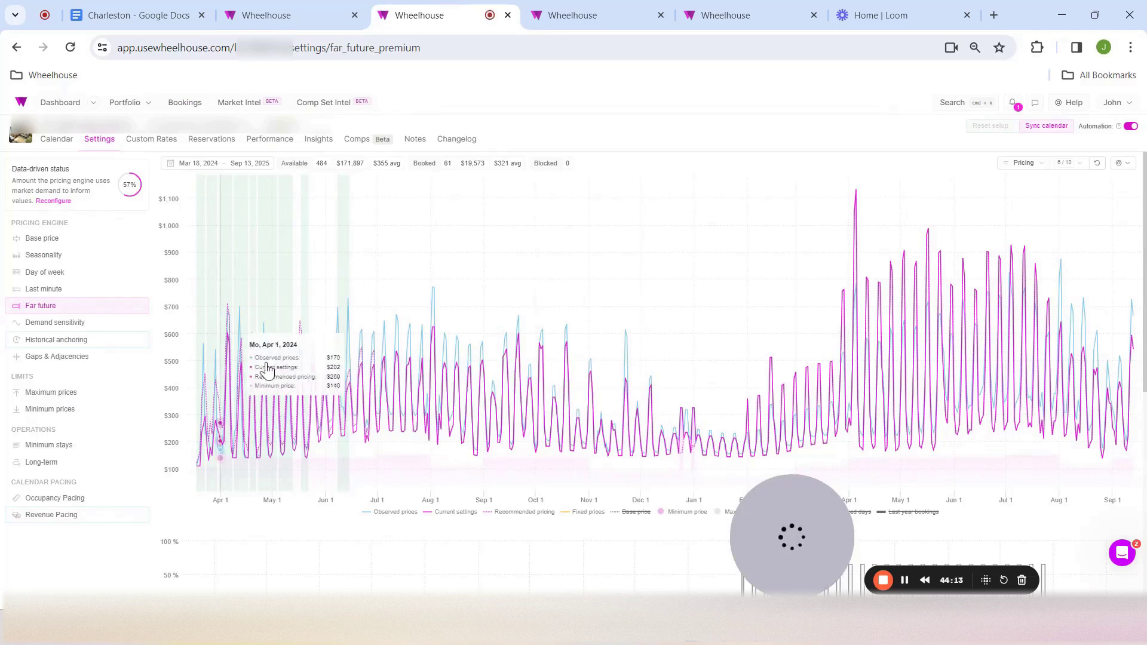
{"action": "left_click", "coordinate": [287, 13]}
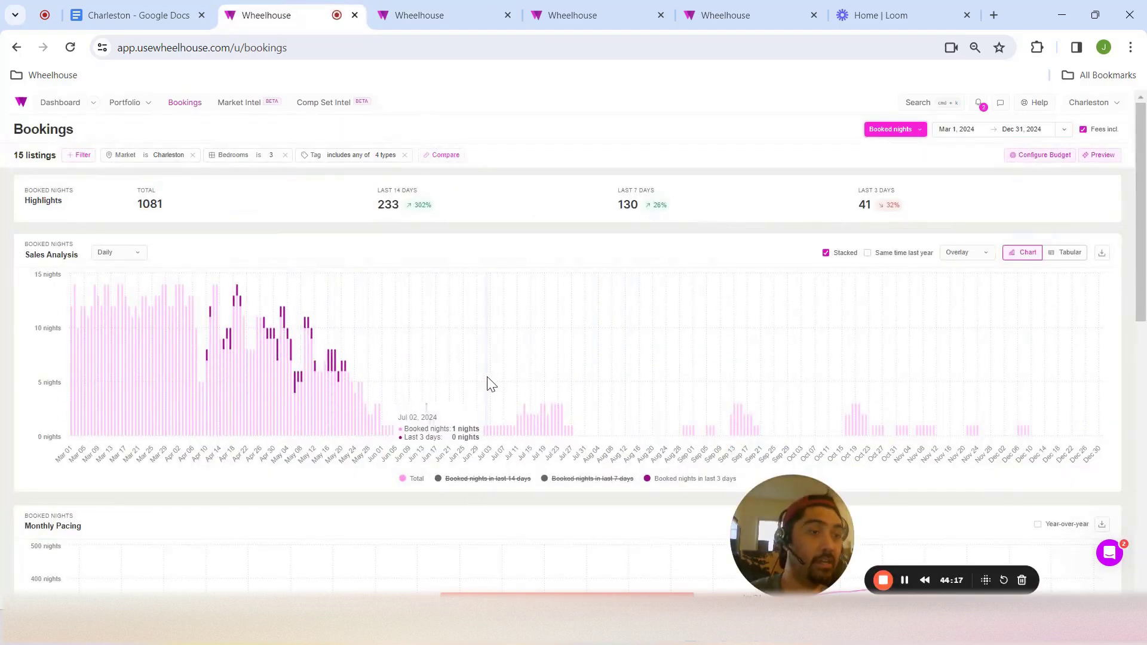
Switch to the second listing, which has the month-specific last minute rules, and reset its pricing to data-driven mode
{"action": "left_click", "coordinate": [428, 9]}
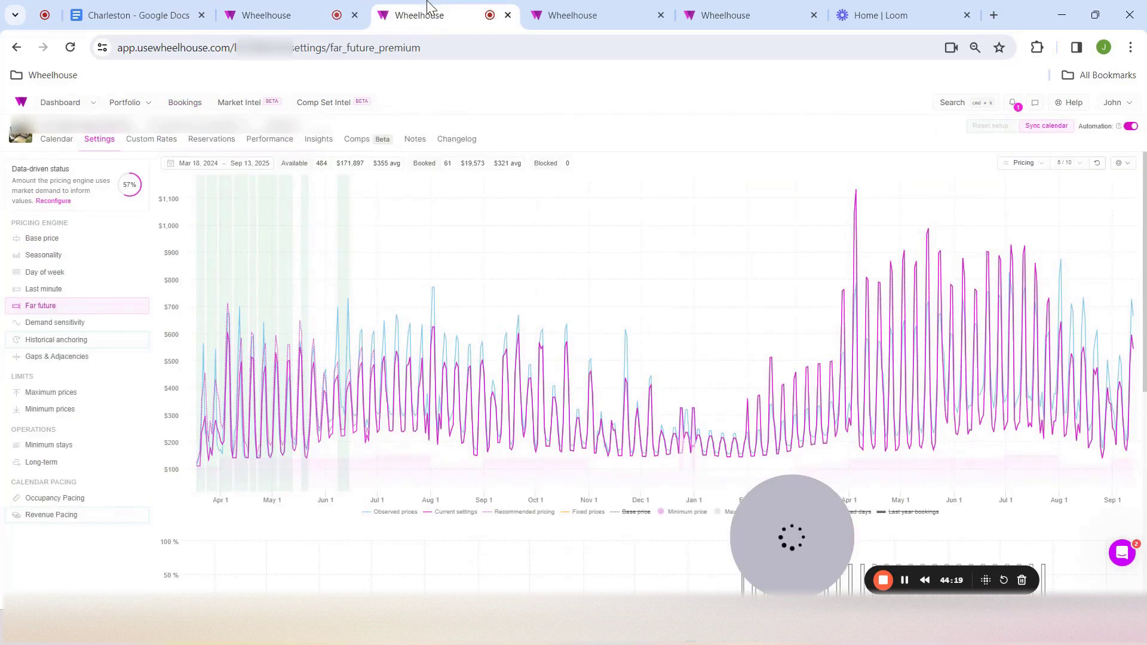
{"action": "left_click", "coordinate": [598, 12]}
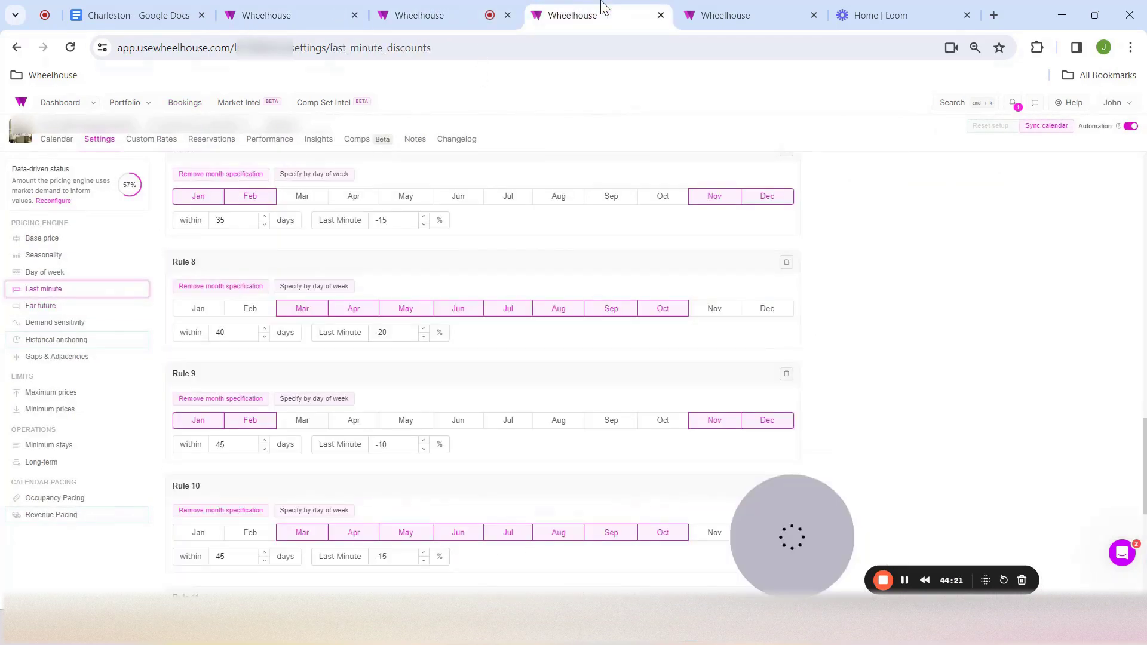
{"action": "scroll", "coordinate": [263, 405], "scroll_direction": "up", "scroll_amount": 15}
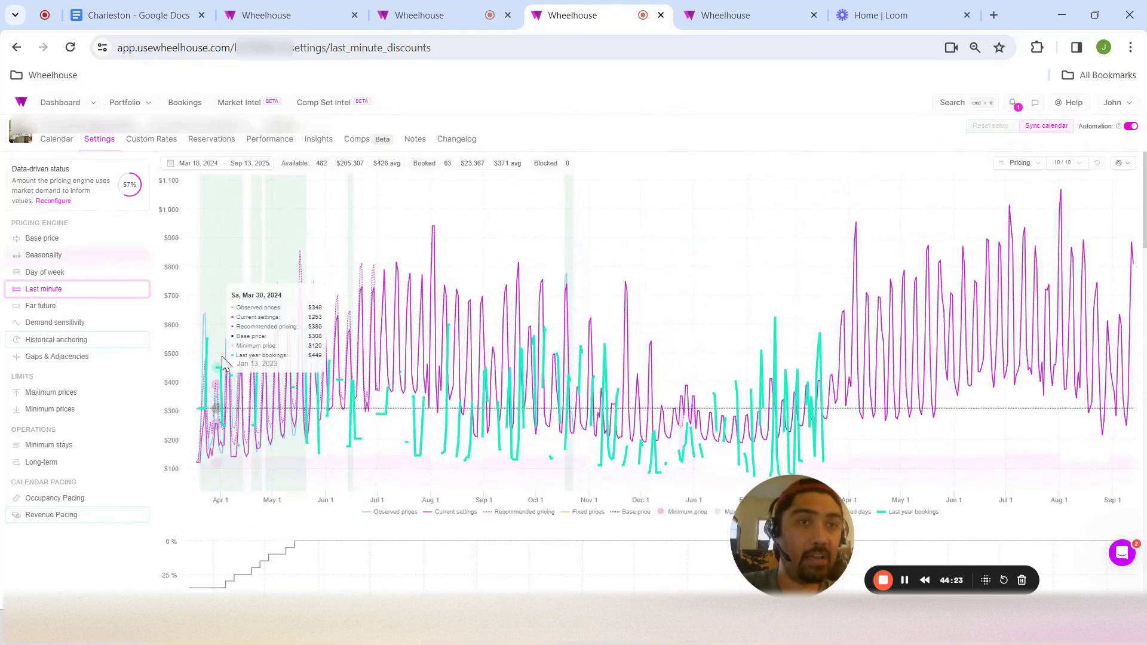
{"action": "left_click", "coordinate": [45, 238]}
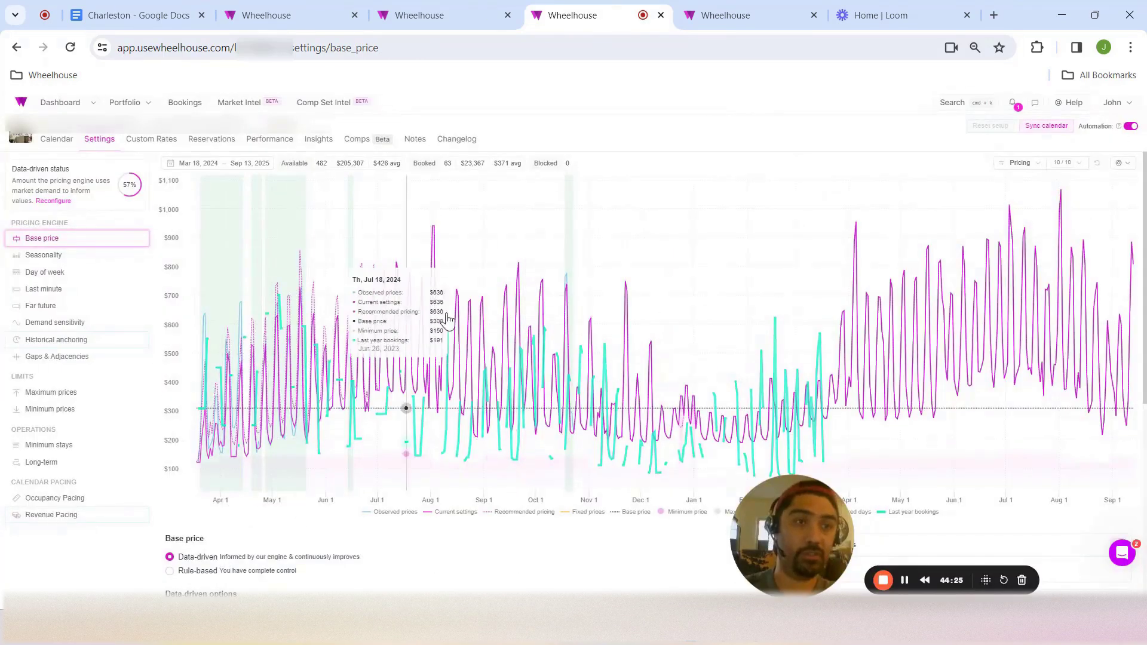
{"action": "left_click", "coordinate": [52, 202]}
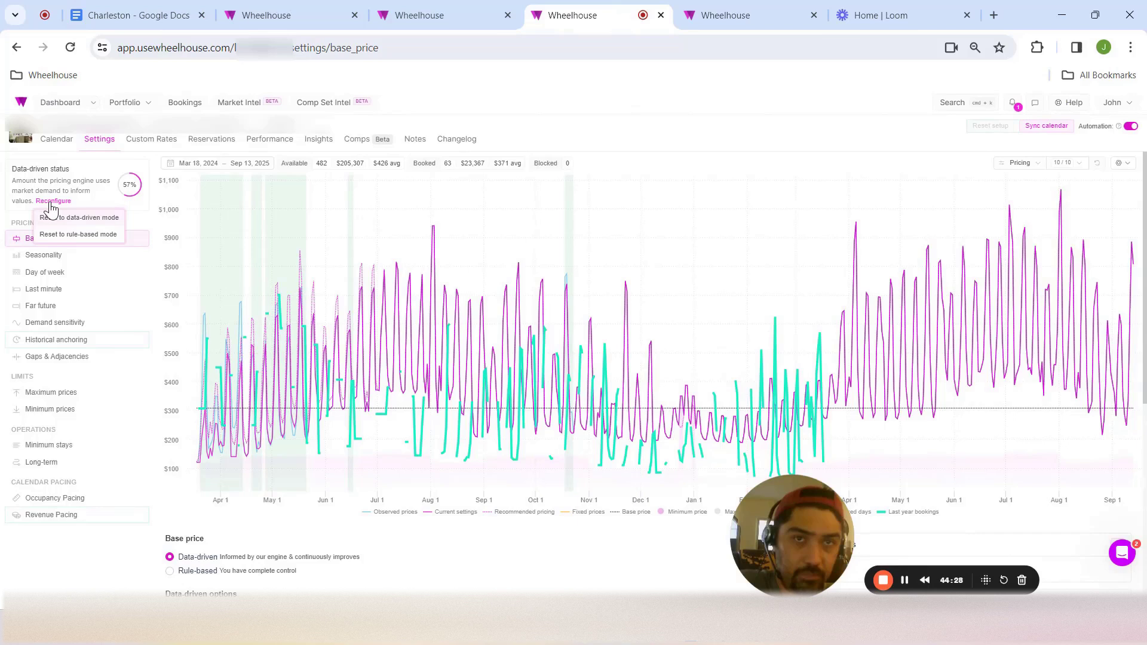
{"action": "left_click", "coordinate": [77, 223]}
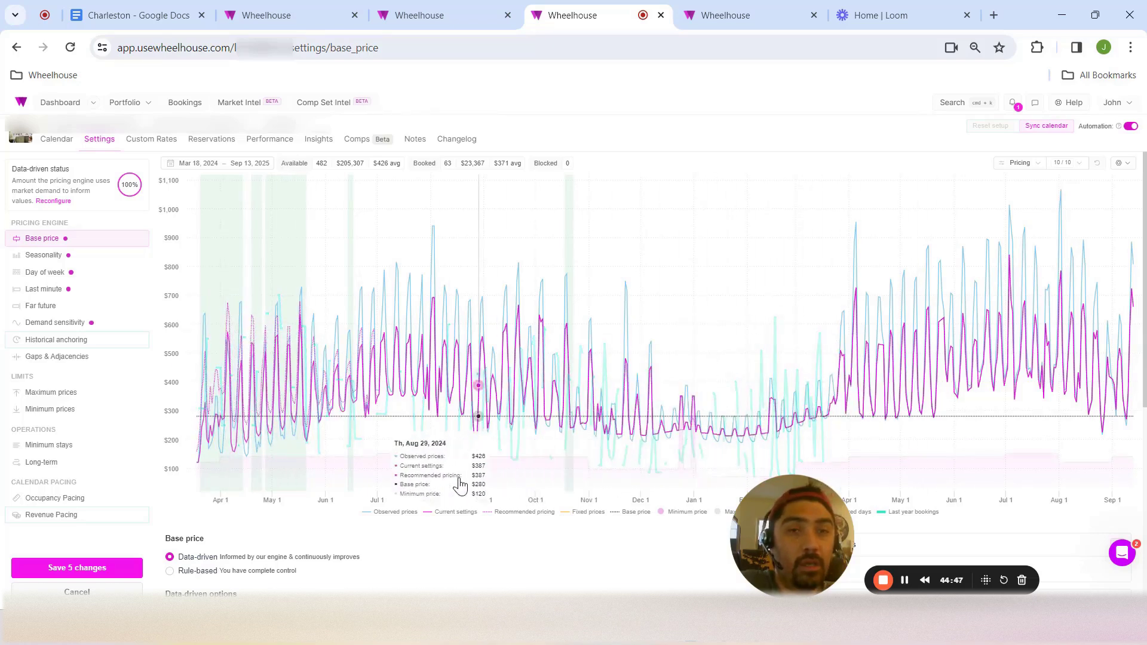
Review the saved listing's last minute and demand sensitivity settings, and compare its prices with the second listing's chart
{"action": "left_click", "coordinate": [412, 17]}
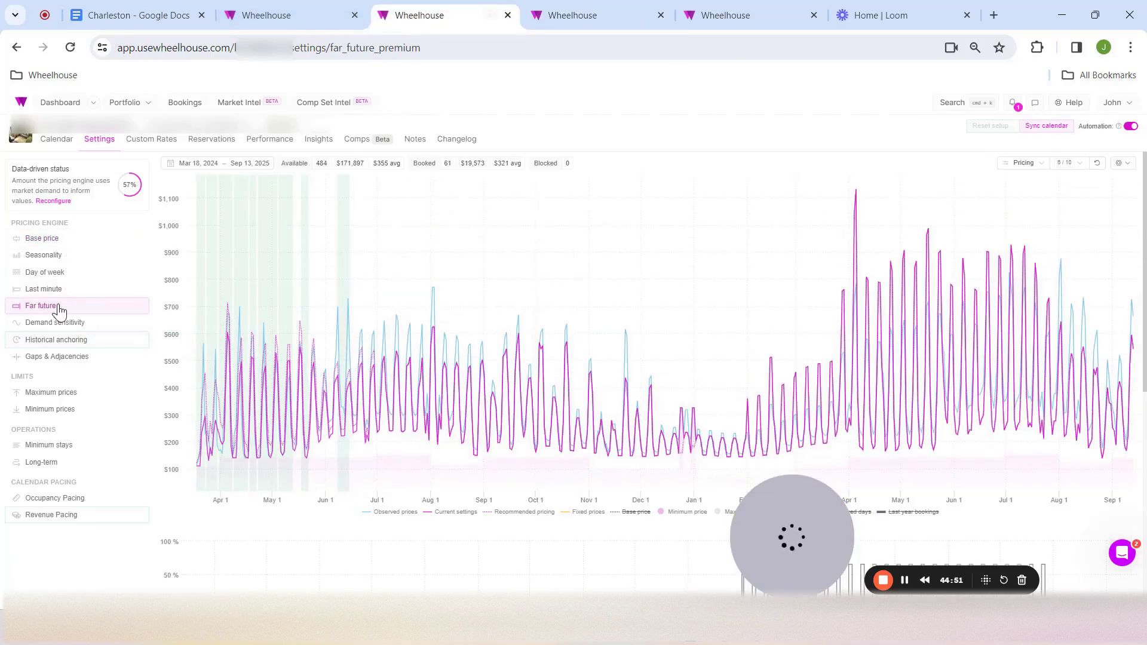
{"action": "left_click", "coordinate": [70, 290]}
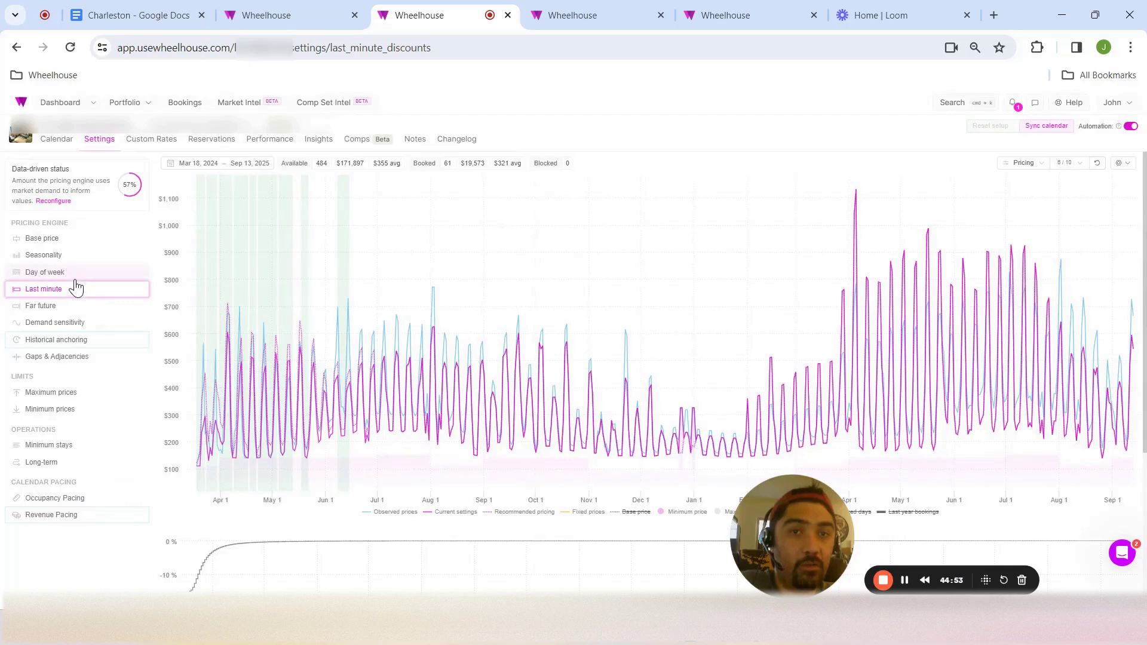
{"action": "left_click", "coordinate": [75, 325]}
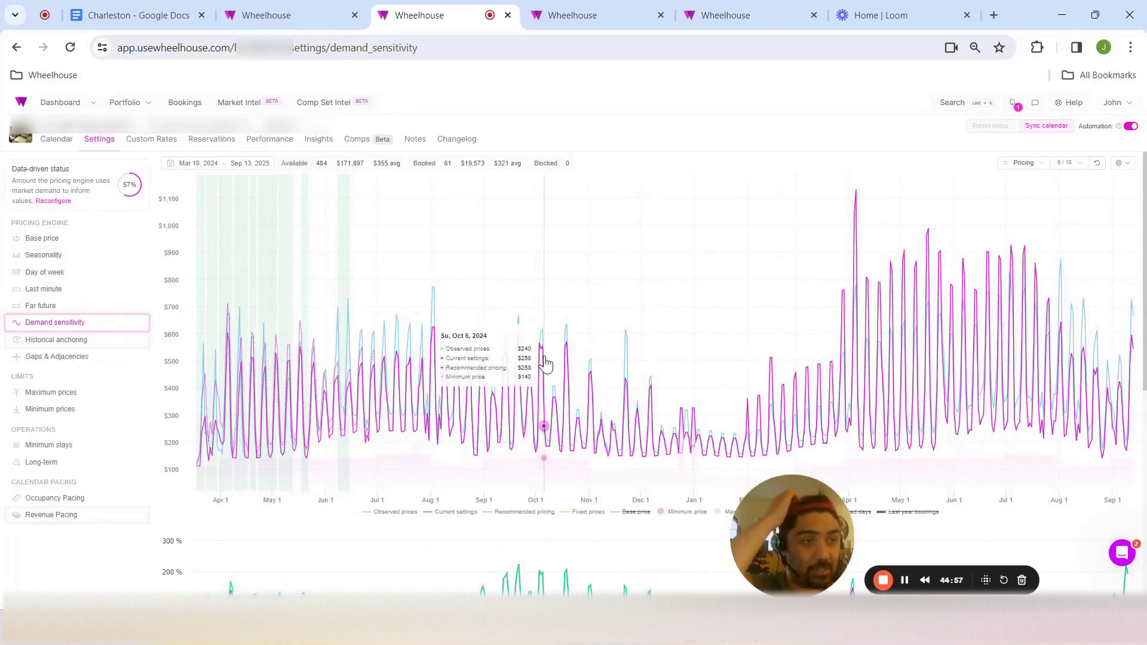
{"action": "left_click", "coordinate": [582, 13]}
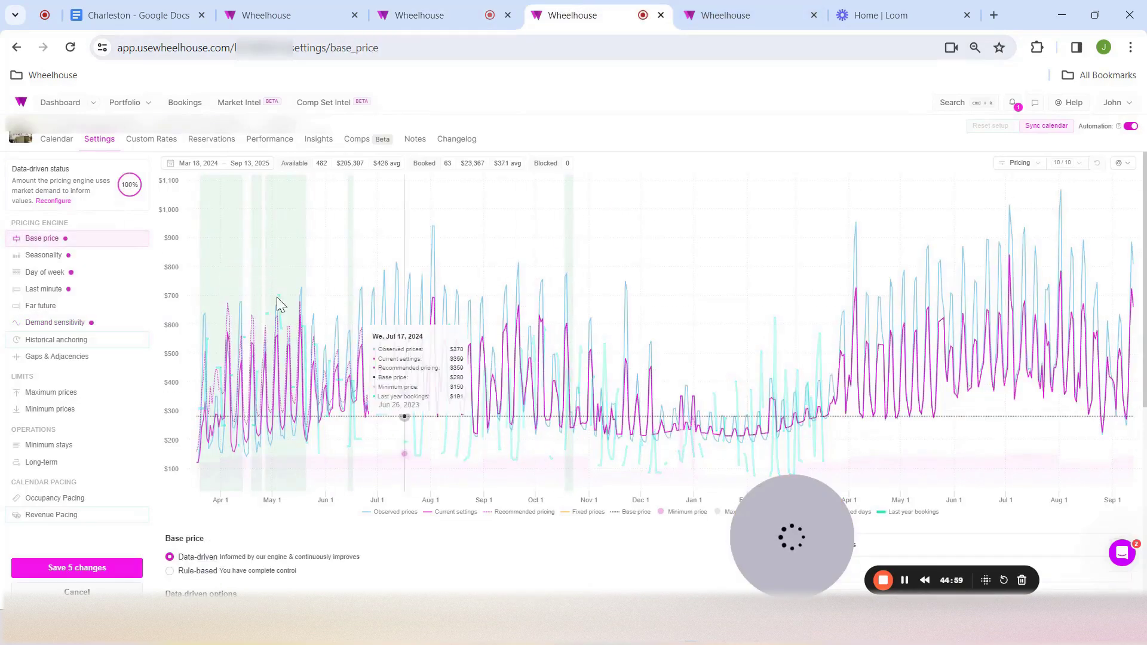
Switch to the third open listing and reset its pricing to data-driven mode
{"action": "left_click", "coordinate": [723, 13]}
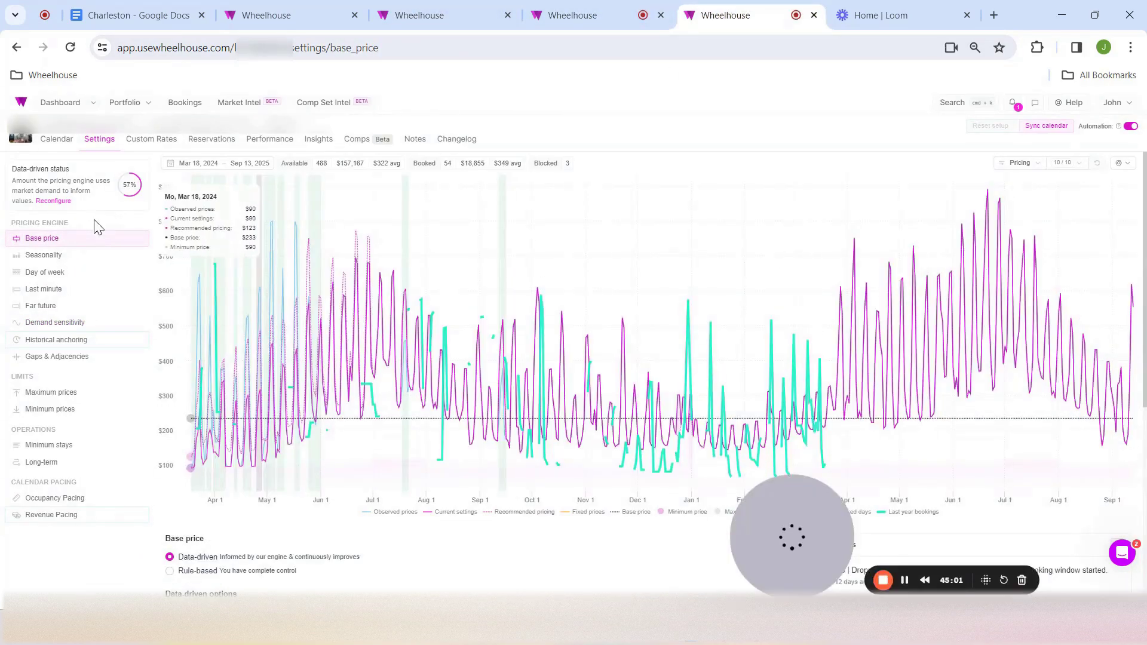
{"action": "left_click", "coordinate": [53, 200]}
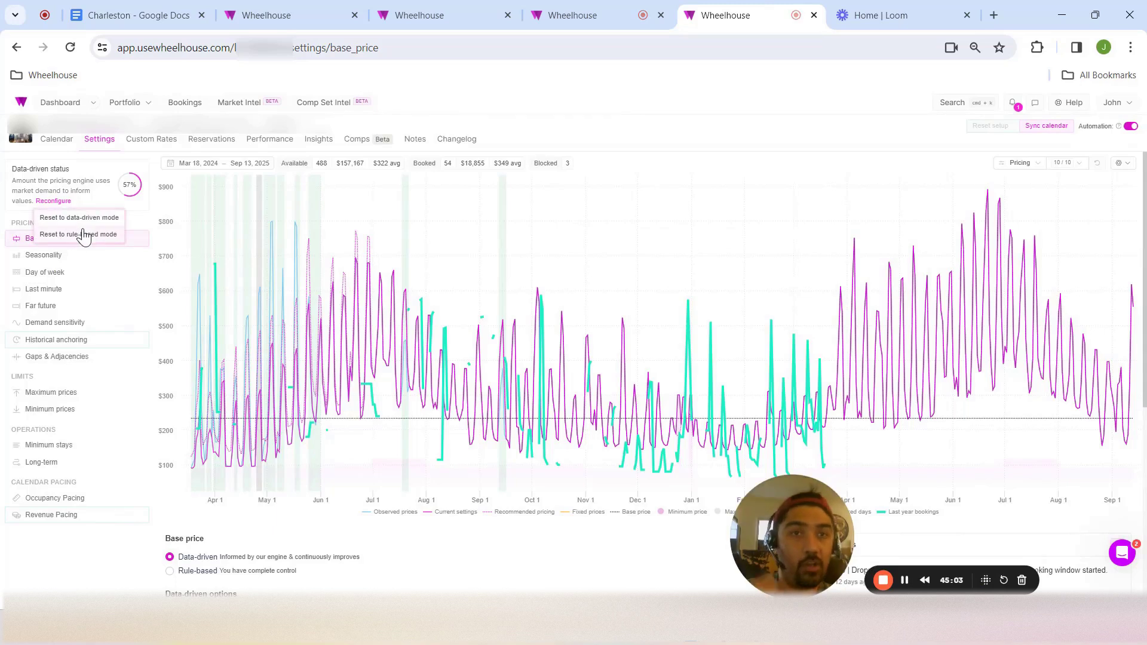
{"action": "left_click", "coordinate": [90, 218]}
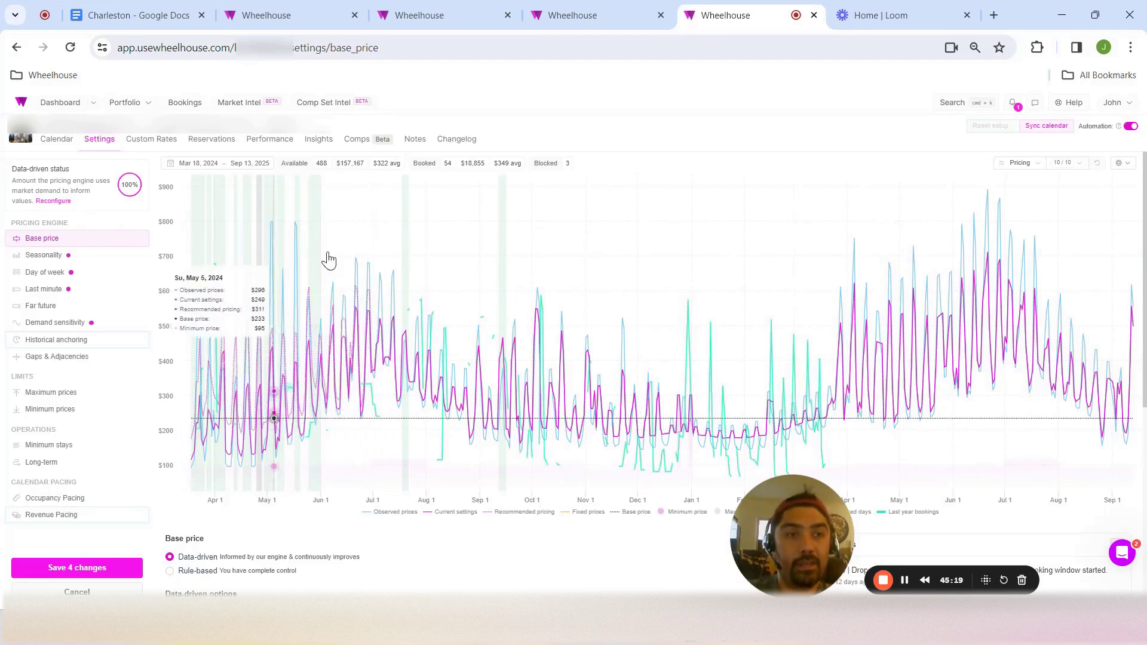
Switch from the listing's pricing to the bookings page and open the portfolio settings table from there
{"action": "left_click", "coordinate": [435, 15]}
{"action": "left_click", "coordinate": [264, 15]}
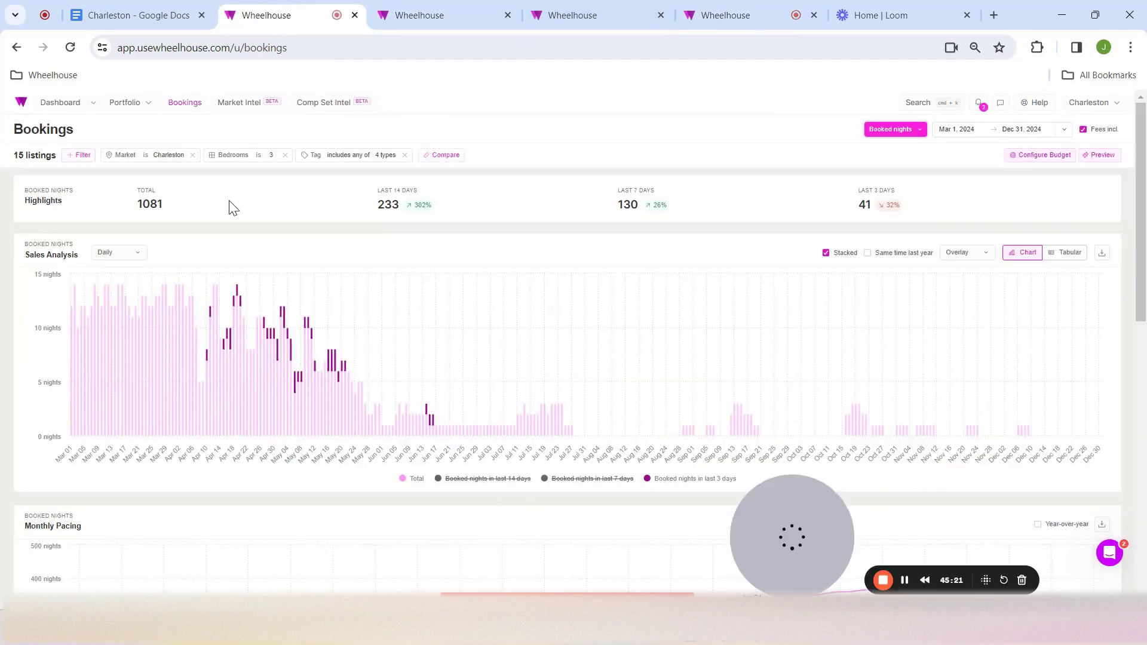
{"action": "left_click", "coordinate": [123, 107]}
{"action": "left_click", "coordinate": [125, 129]}
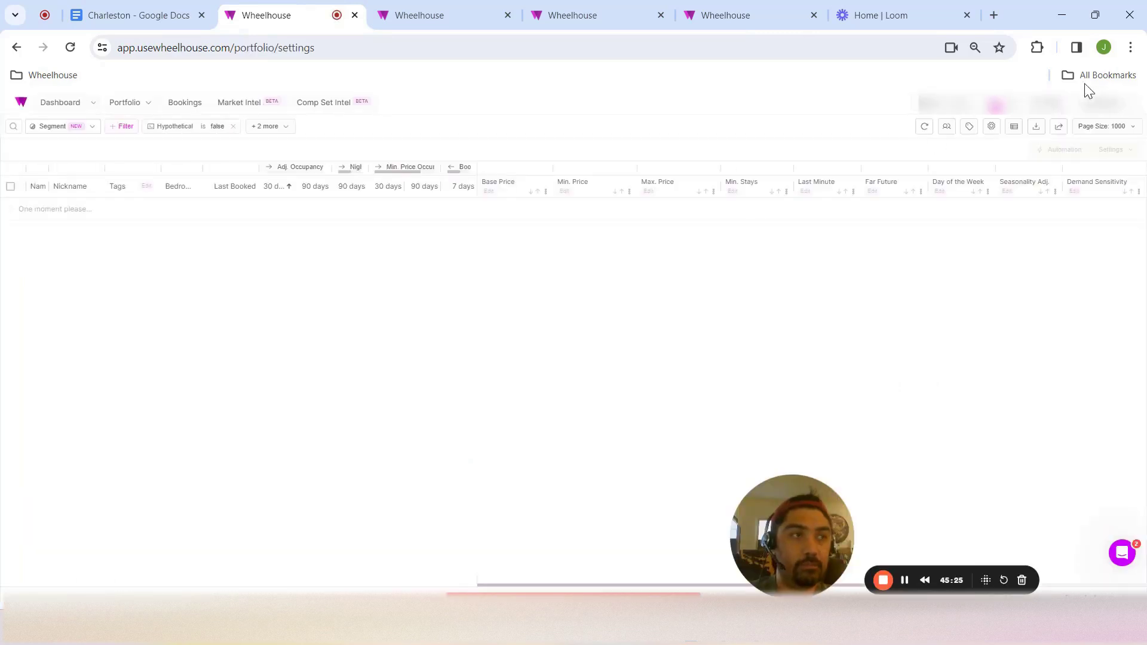
Hide the Nickname and Name columns in the portfolio settings table
{"action": "left_click", "coordinate": [1014, 126]}
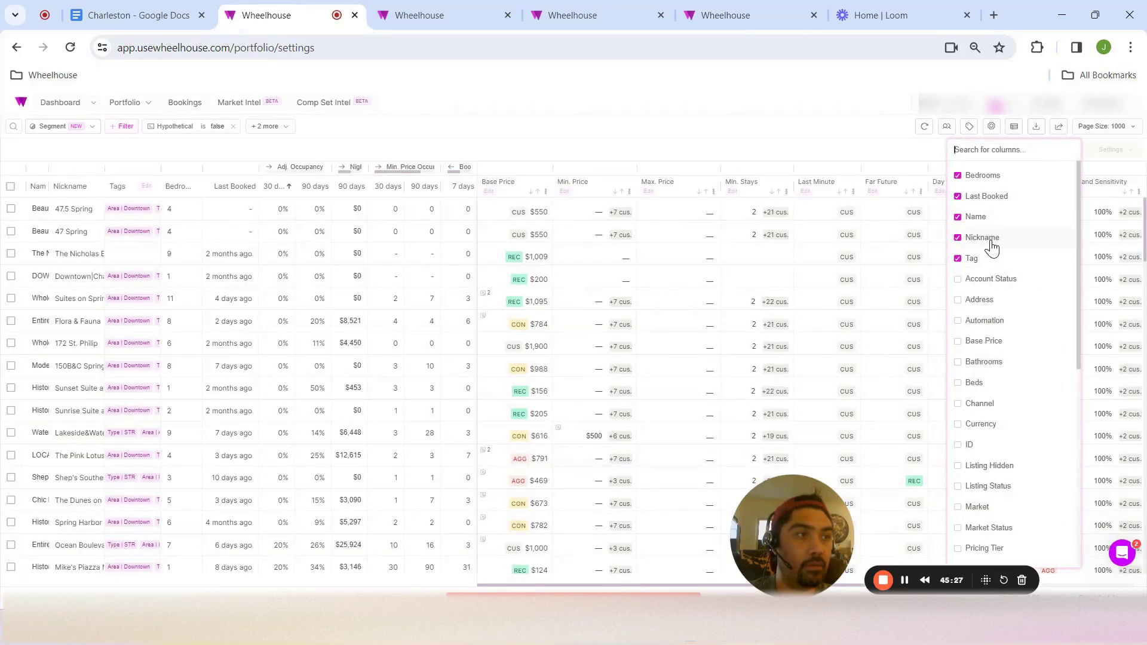
{"action": "left_click", "coordinate": [991, 242]}
{"action": "left_click", "coordinate": [987, 222]}
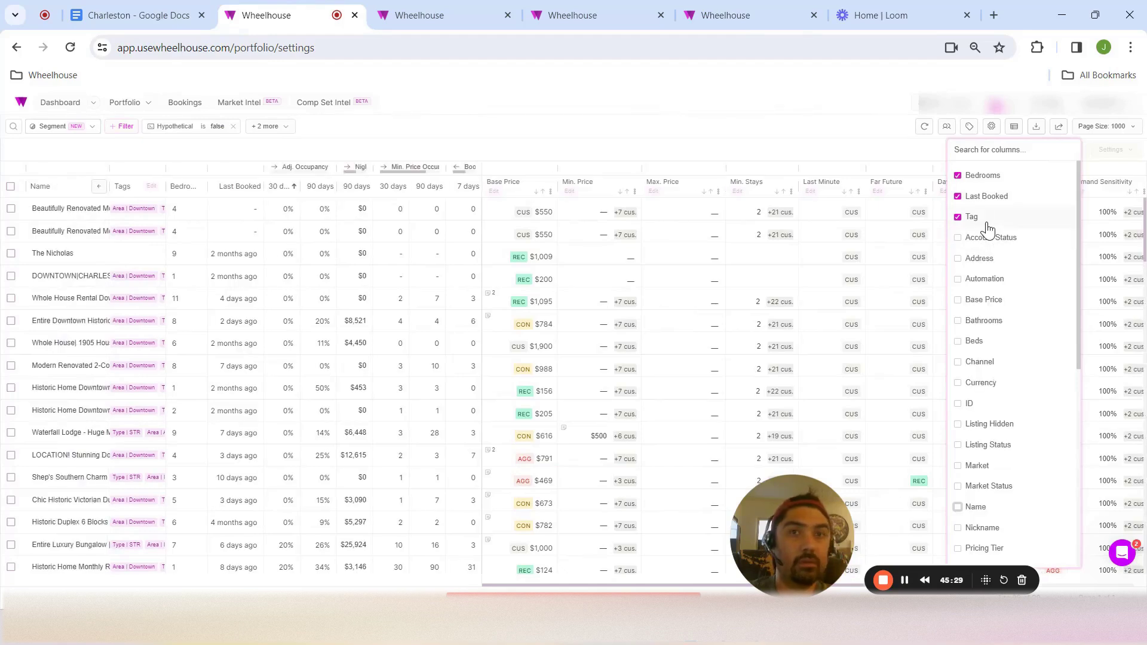
{"action": "left_click", "coordinate": [554, 130]}
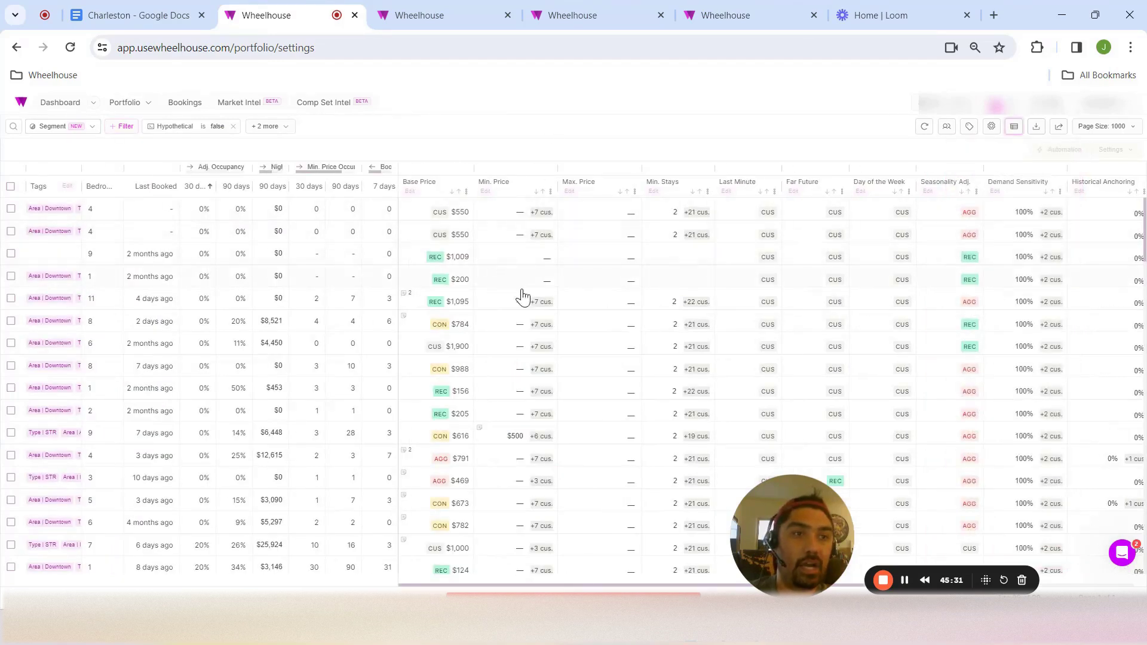
Look through the portfolio's pricing settings and filter the table to listings with 3 bedrooms
{"action": "scroll", "coordinate": [642, 358], "scroll_direction": "down", "scroll_amount": 5}
{"action": "scroll", "coordinate": [642, 359], "scroll_direction": "up", "scroll_amount": 3}
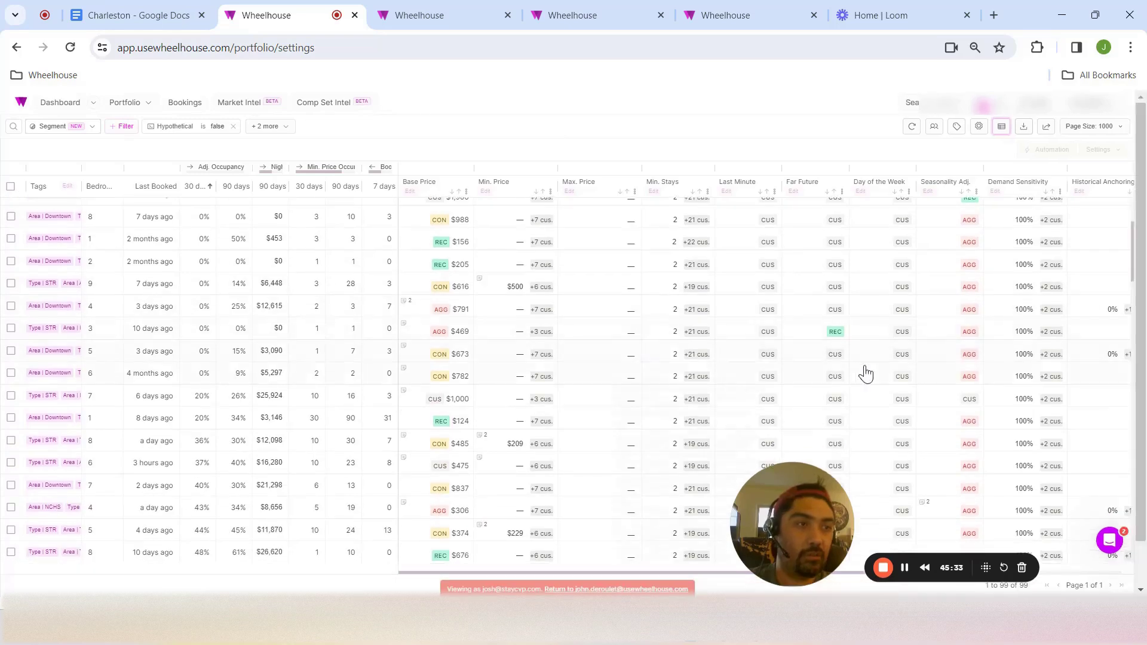
{"action": "scroll", "coordinate": [866, 375], "scroll_direction": "down", "scroll_amount": 10}
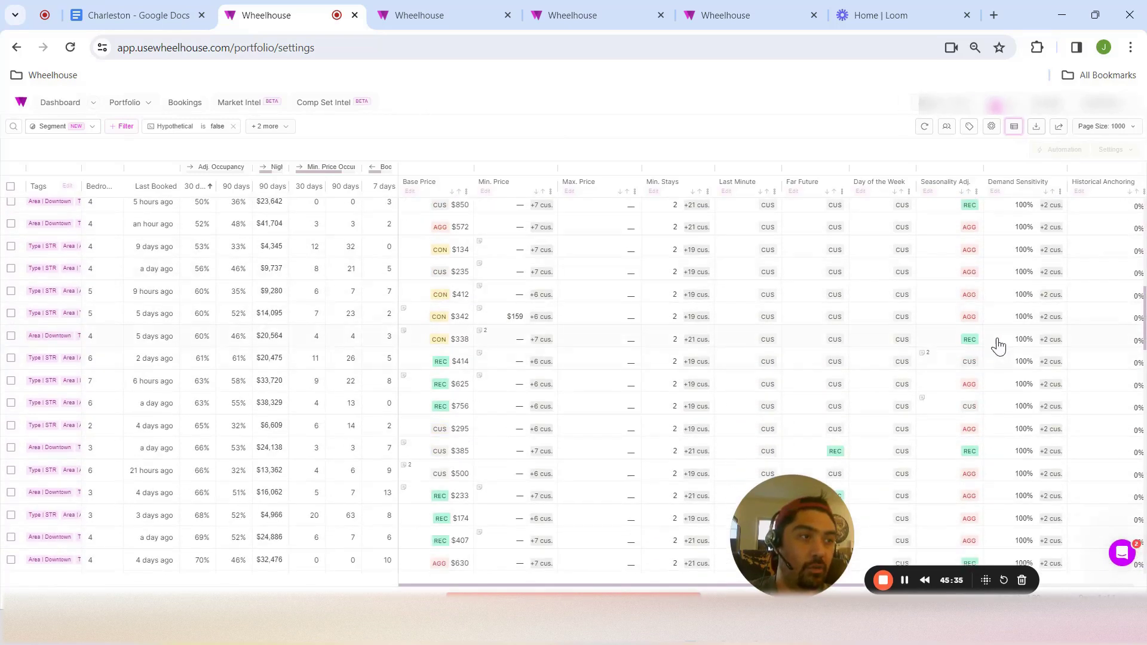
{"action": "scroll", "coordinate": [1001, 348], "scroll_direction": "down", "scroll_amount": 5}
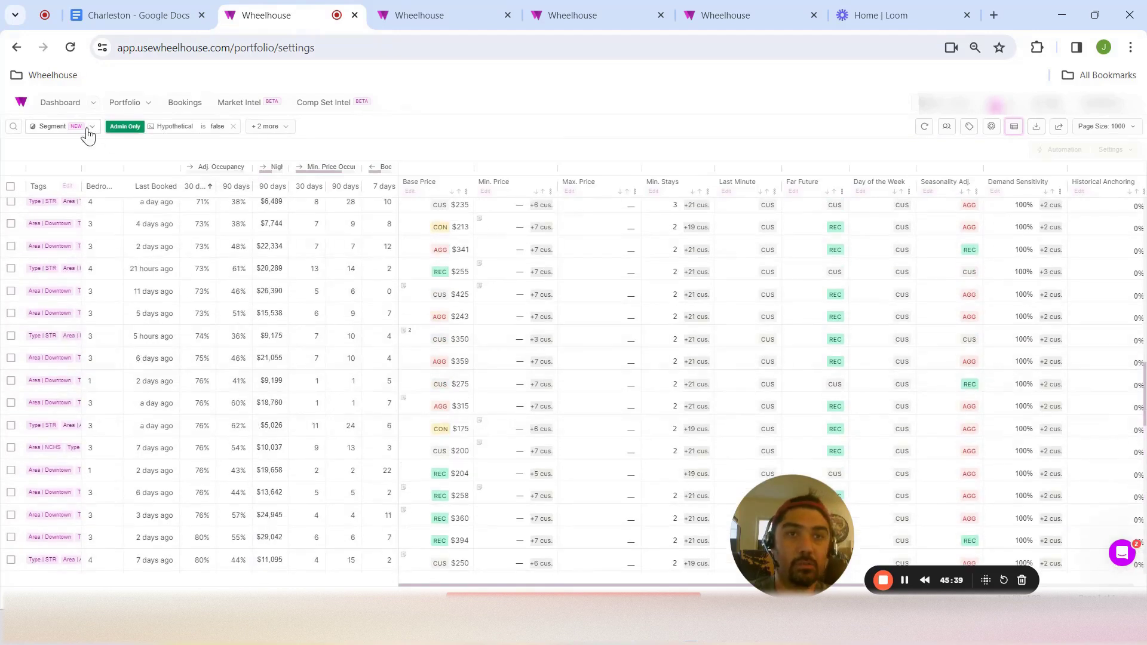
{"action": "left_click", "coordinate": [124, 128]}
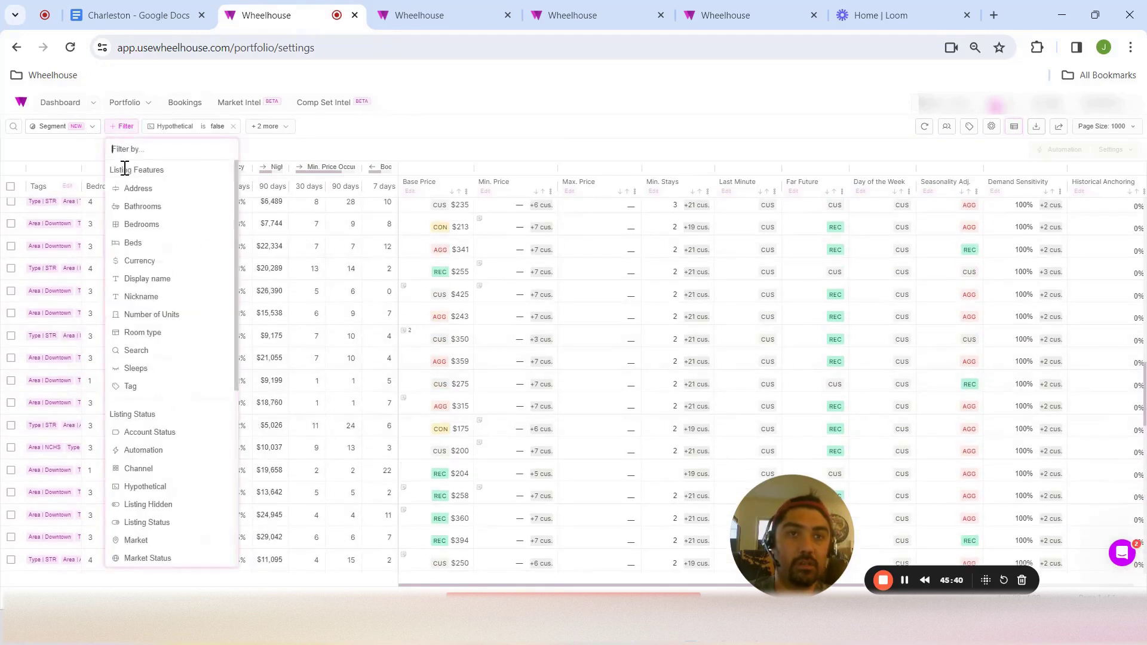
{"action": "left_click", "coordinate": [153, 249]}
{"action": "left_click", "coordinate": [126, 130]}
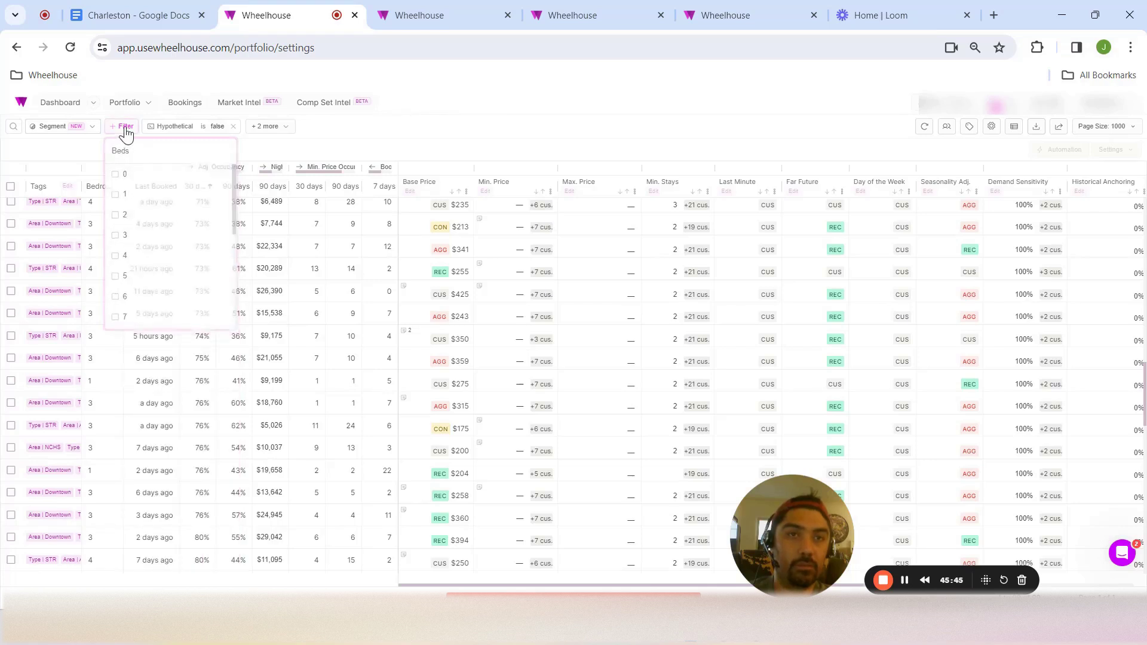
{"action": "left_click", "coordinate": [156, 227]}
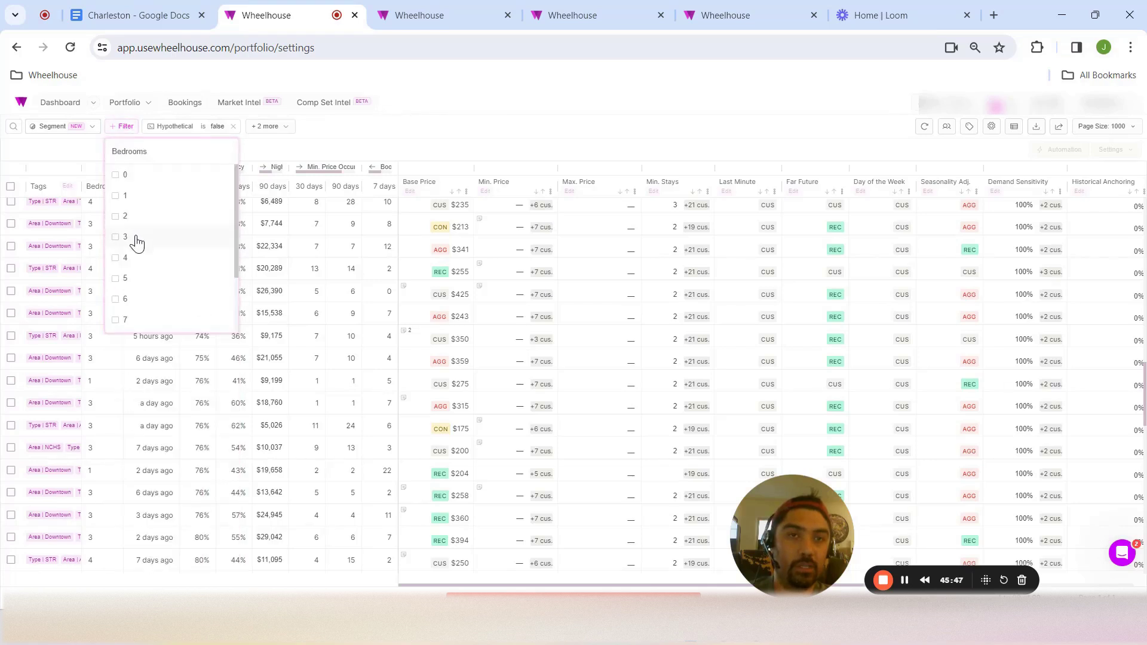
{"action": "left_click", "coordinate": [137, 239]}
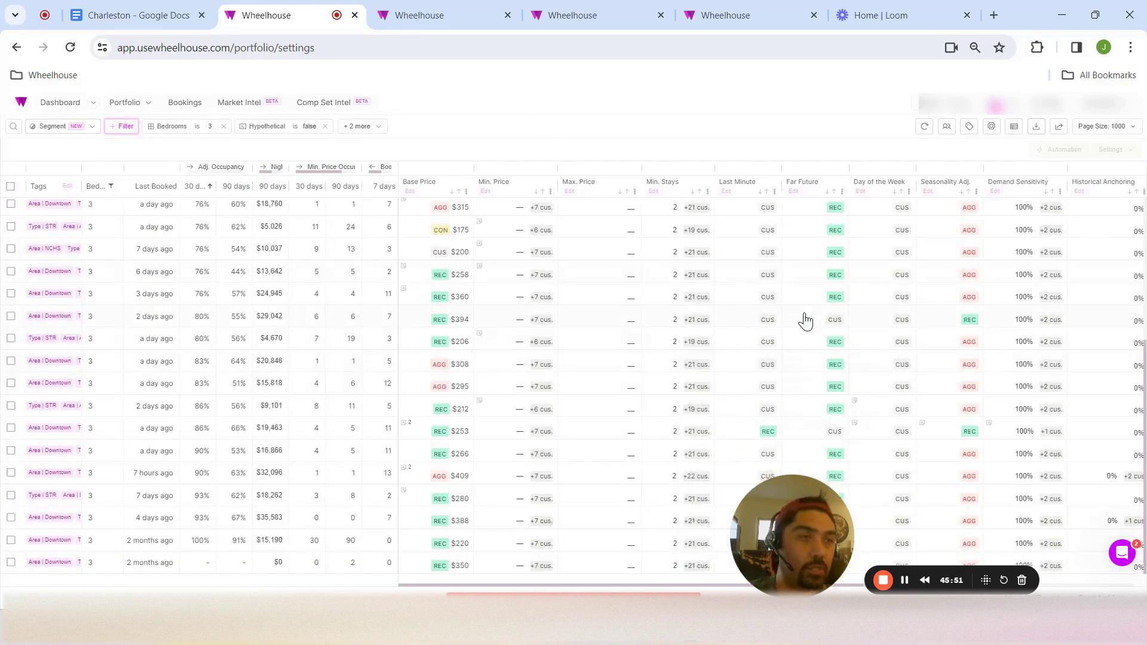
Open the settings of the three-bedroom listing with the $341 base price and review its last minute, demand sensitivity, minimum price and occupancy pacing rules
{"action": "scroll", "coordinate": [798, 326], "scroll_direction": "up", "scroll_amount": 4}
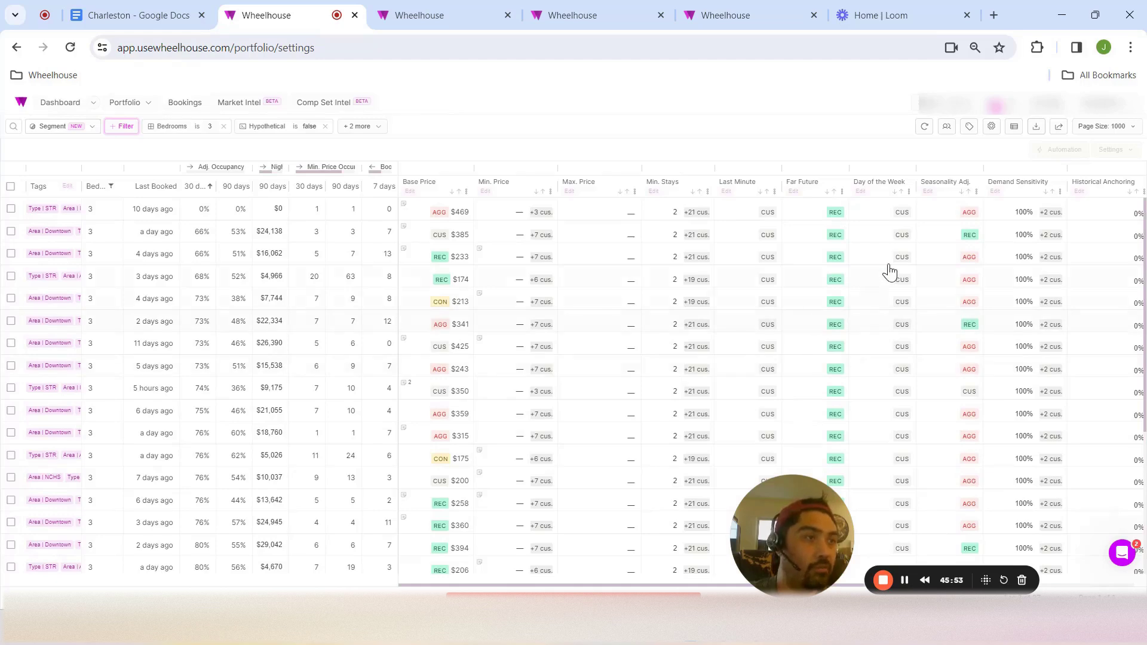
{"action": "mouse_move", "coordinate": [962, 399]}
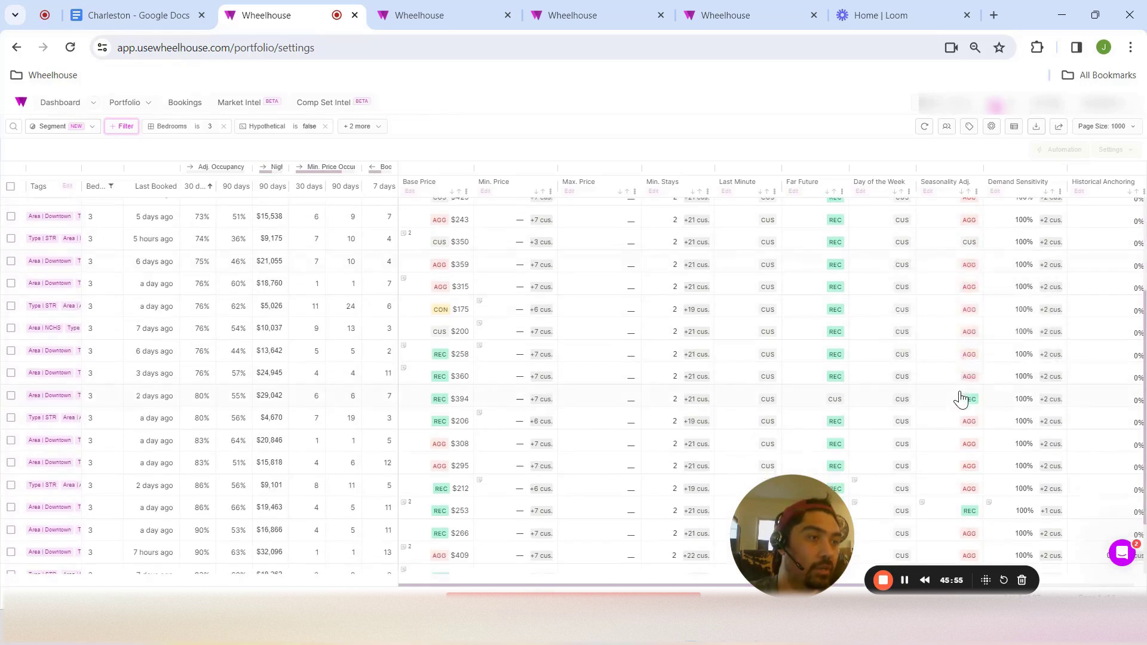
{"action": "left_click", "coordinate": [953, 329]}
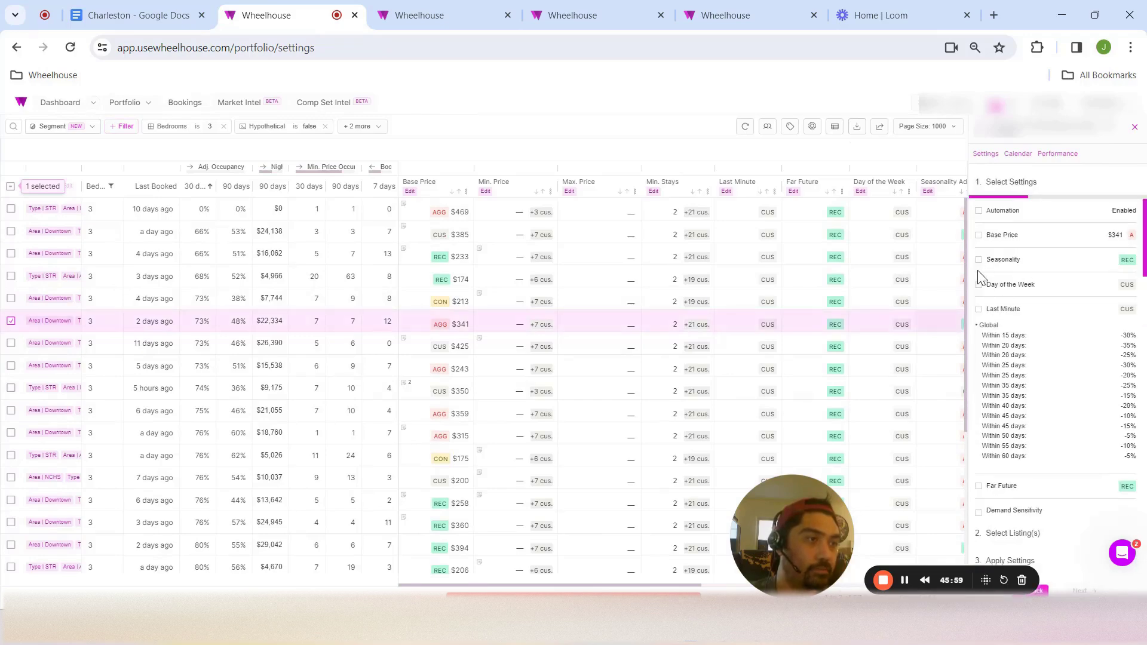
{"action": "scroll", "coordinate": [982, 269], "scroll_direction": "down", "scroll_amount": 4}
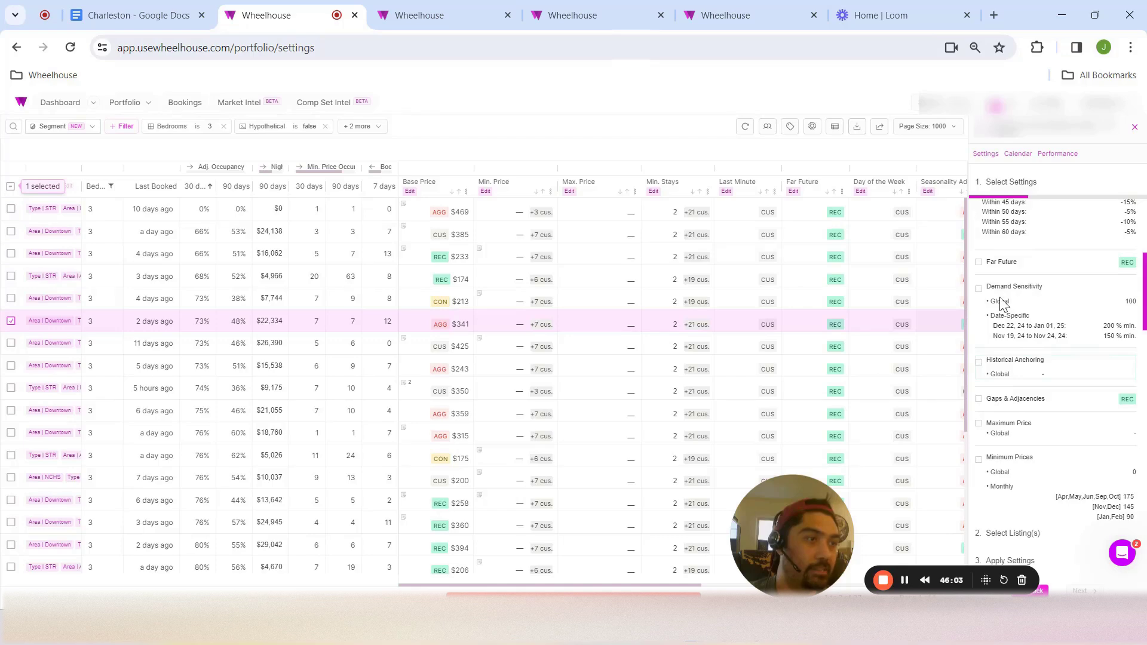
{"action": "scroll", "coordinate": [997, 315], "scroll_direction": "up", "scroll_amount": 4}
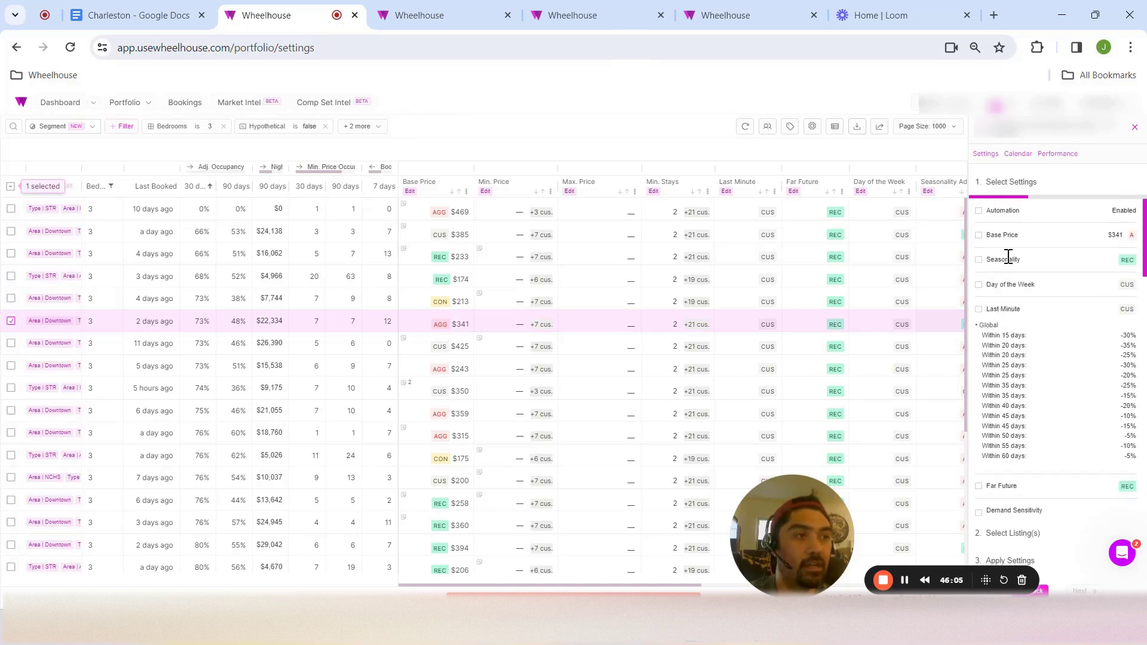
{"action": "scroll", "coordinate": [1009, 257], "scroll_direction": "down", "scroll_amount": 10}
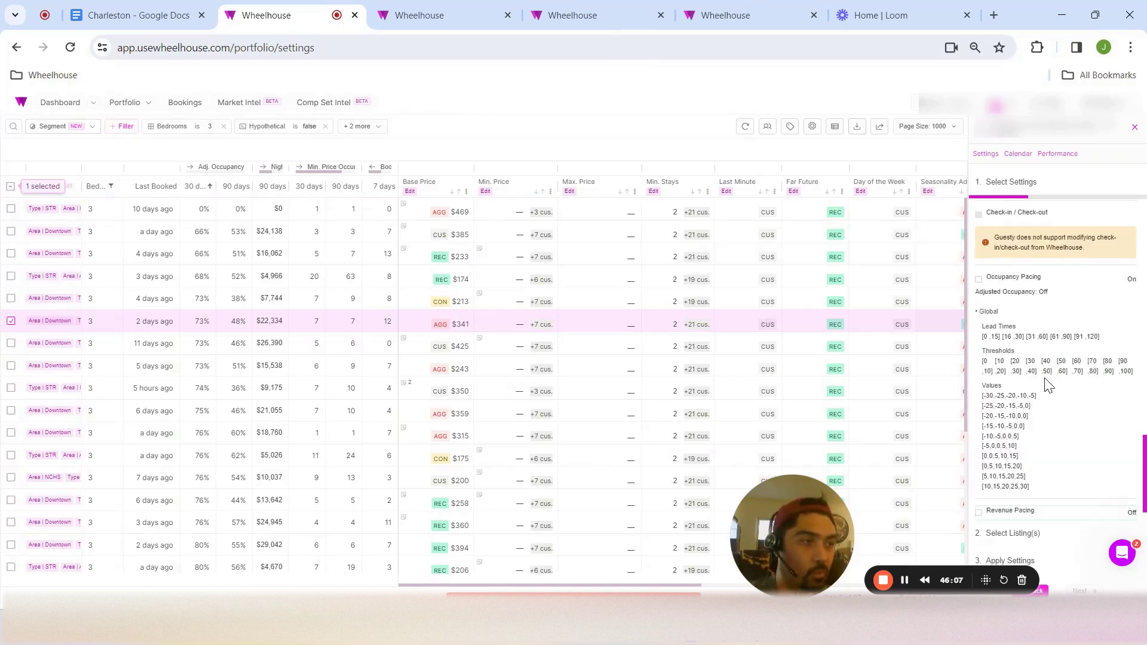
{"action": "scroll", "coordinate": [1058, 334], "scroll_direction": "down", "scroll_amount": 1}
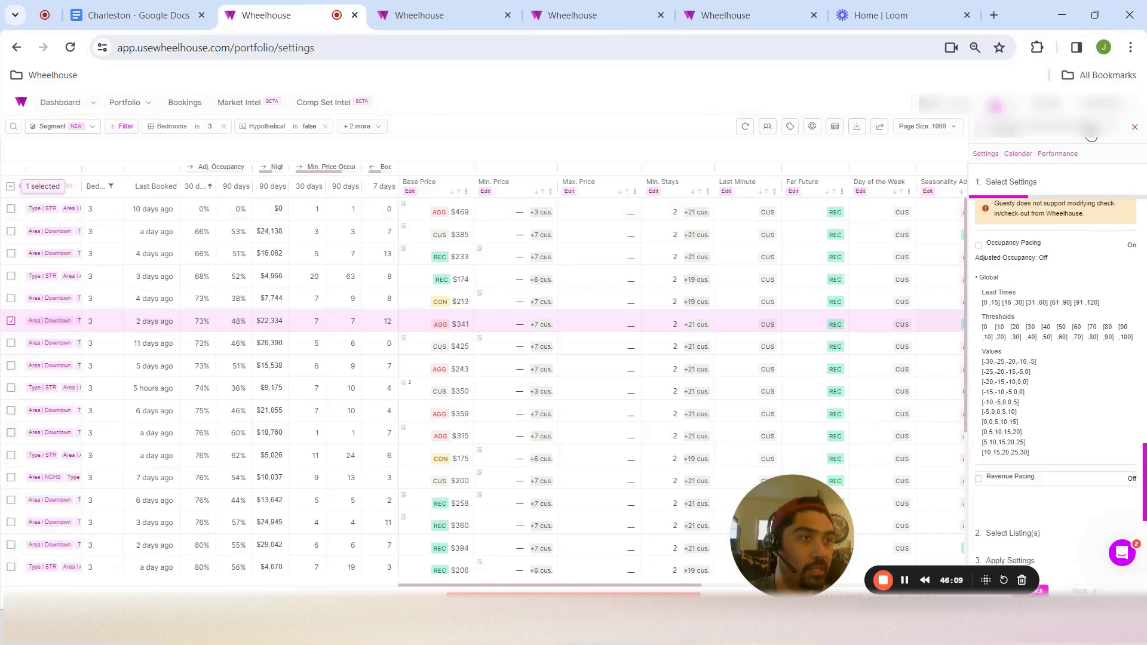
{"action": "left_click", "coordinate": [1134, 127]}
Switch to the saved listing, check its reconfigure options and price chart, and compare them with the three-bedroom portfolio settings
{"action": "left_click", "coordinate": [443, 15]}
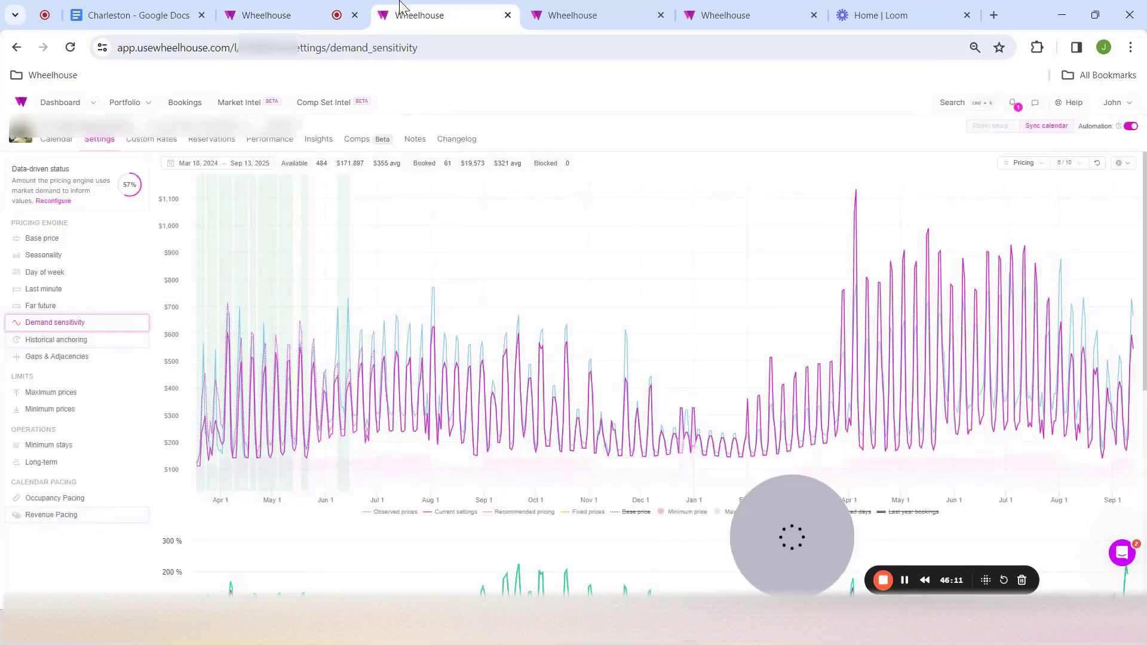
{"action": "left_click", "coordinate": [48, 203]}
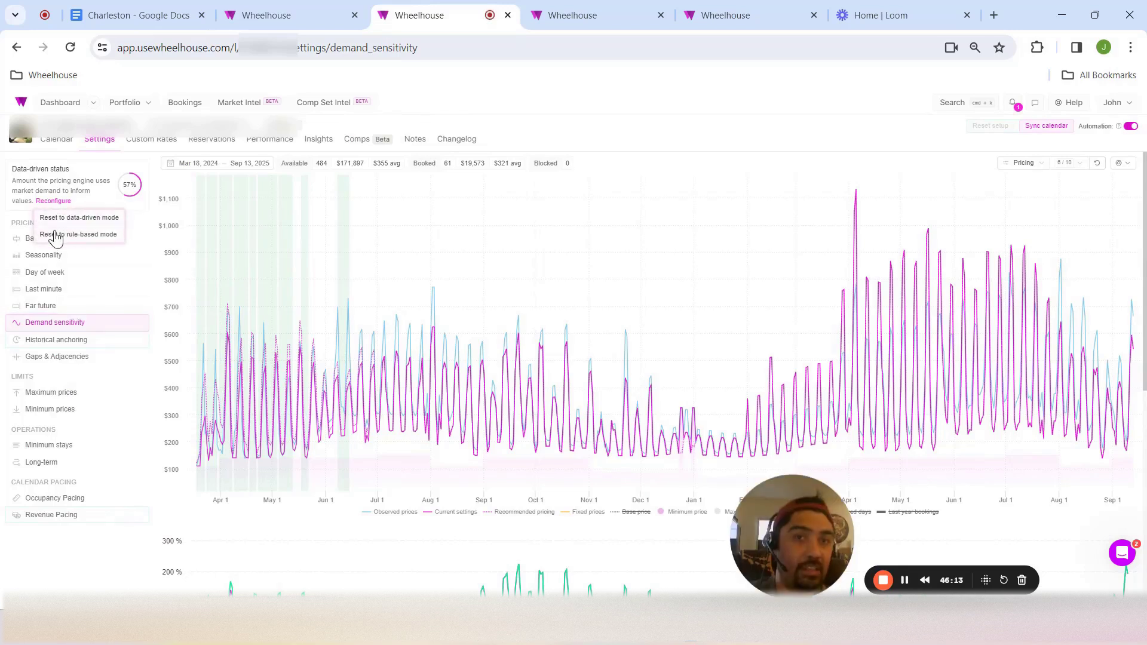
{"action": "left_click", "coordinate": [635, 124]}
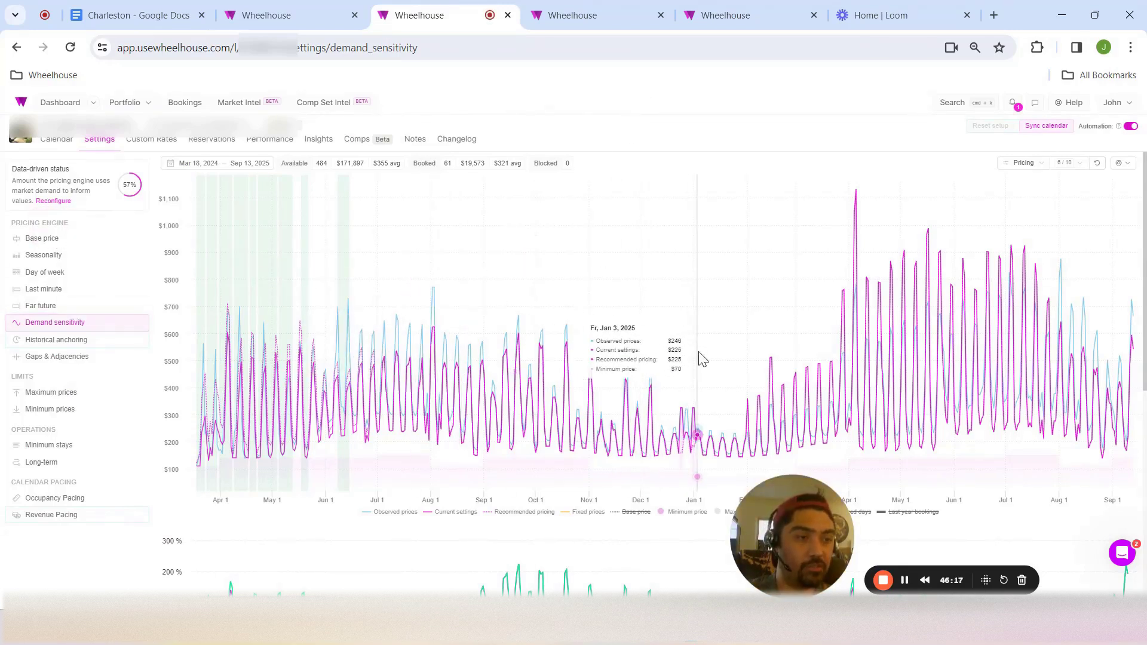
{"action": "mouse_move", "coordinate": [695, 398]}
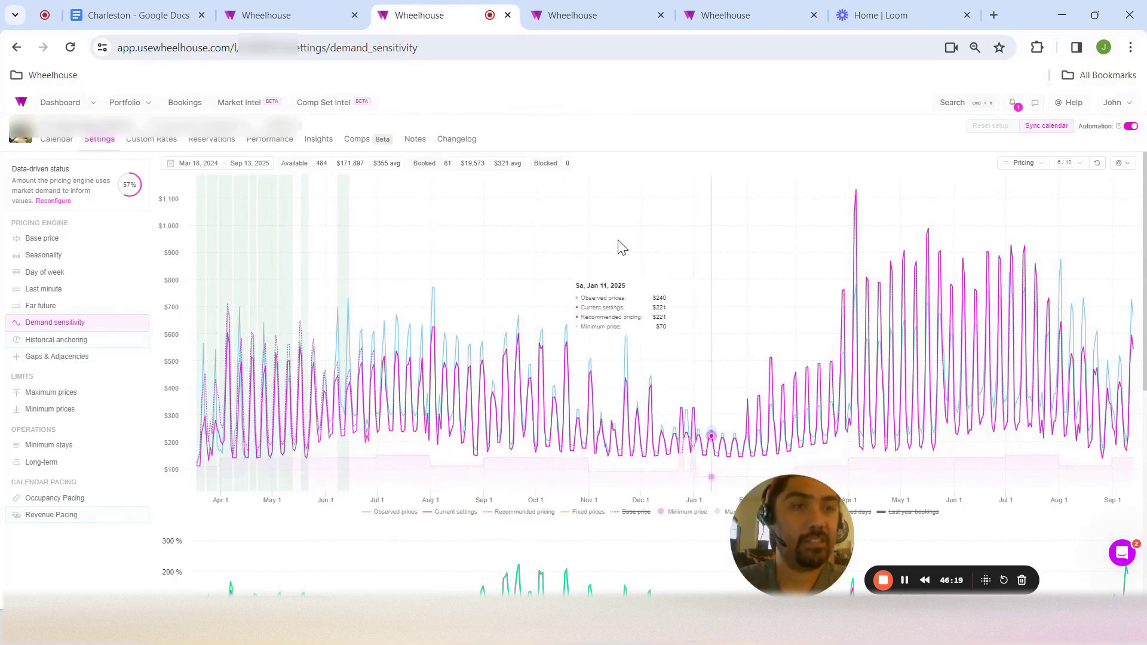
{"action": "left_click", "coordinate": [248, 10]}
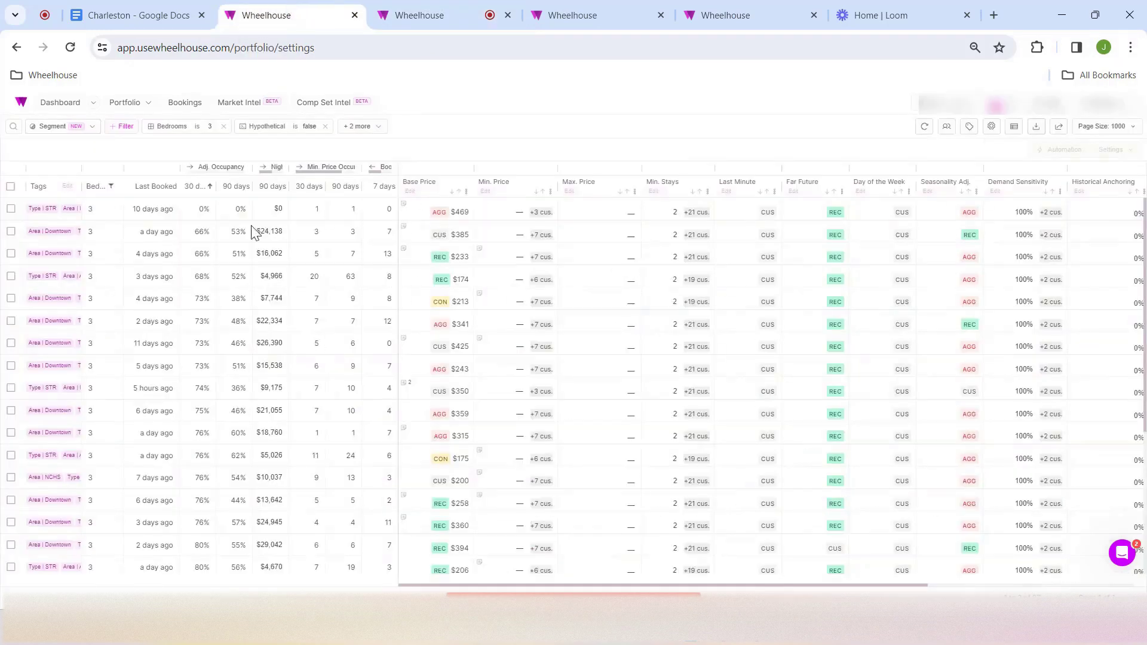
{"action": "left_click", "coordinate": [429, 6]}
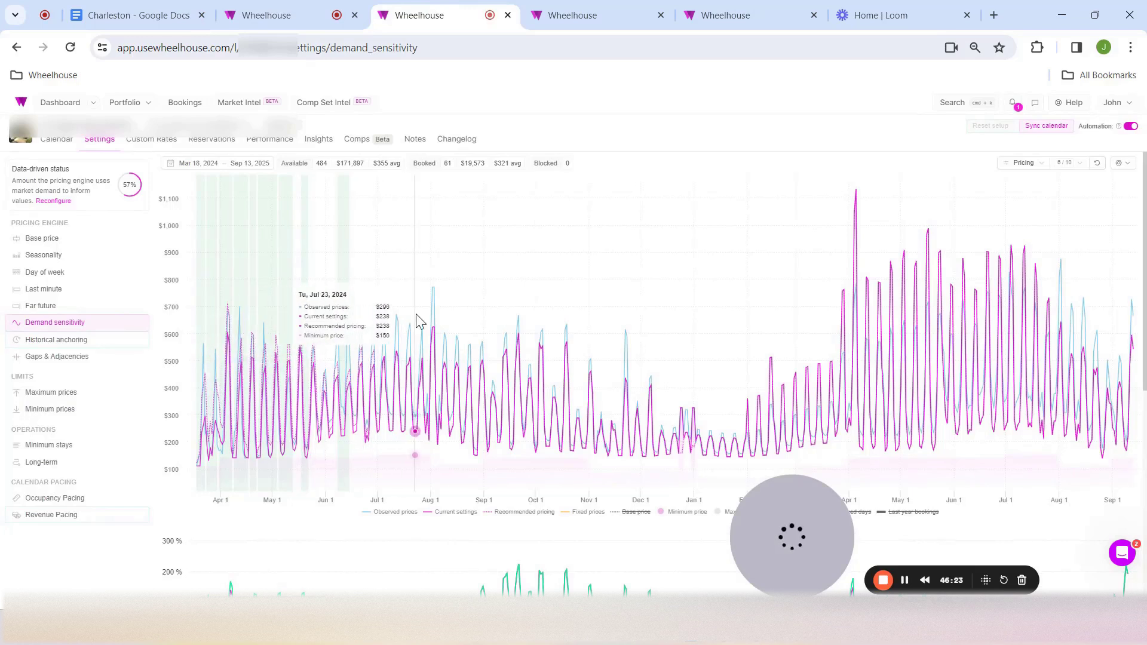
{"action": "mouse_move", "coordinate": [398, 327]}
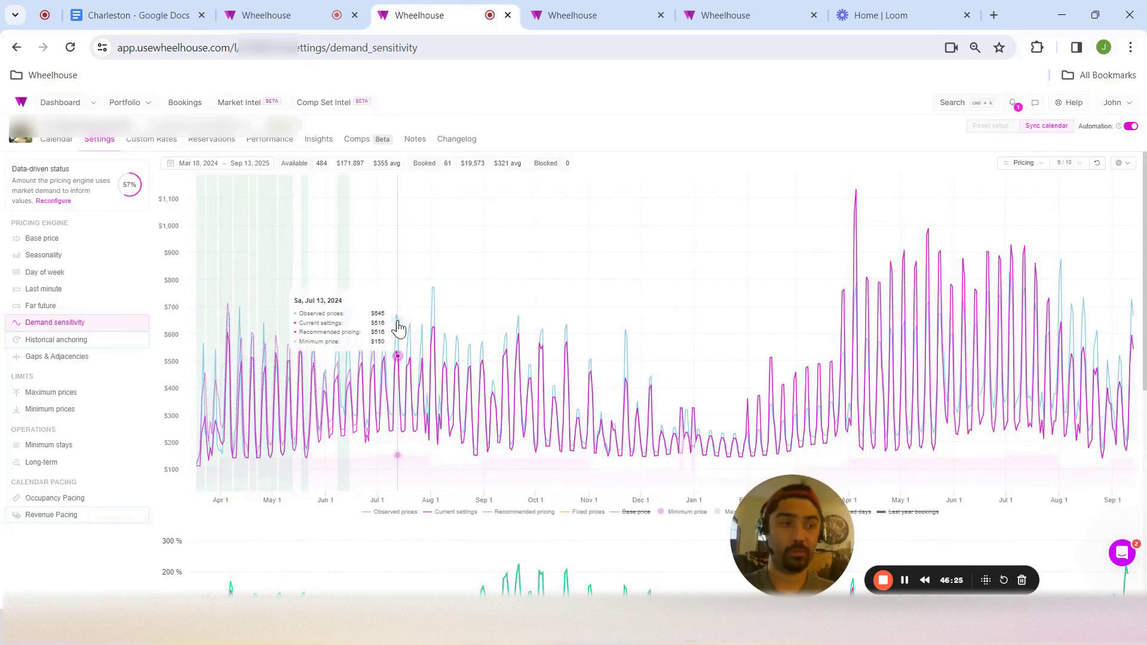